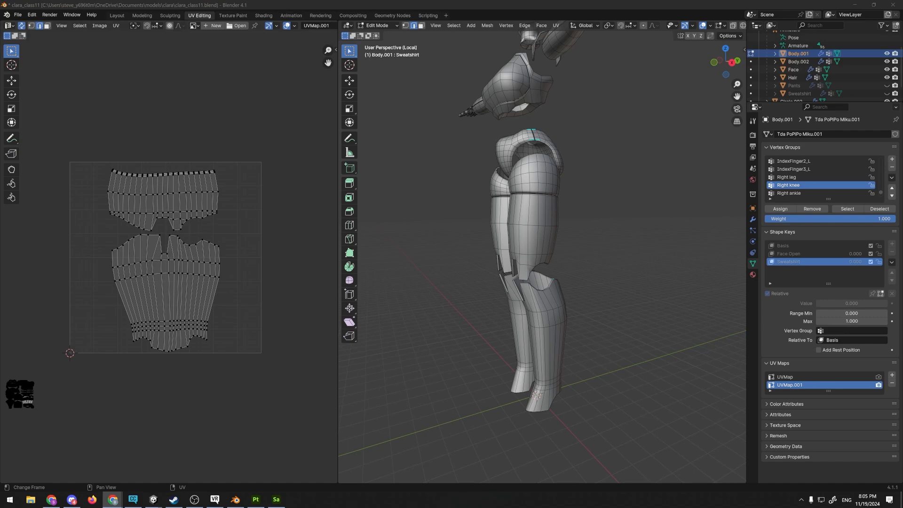
- Leave the isolated view of the leg mesh and switch editing to the shirt mesh
click(446, 197)
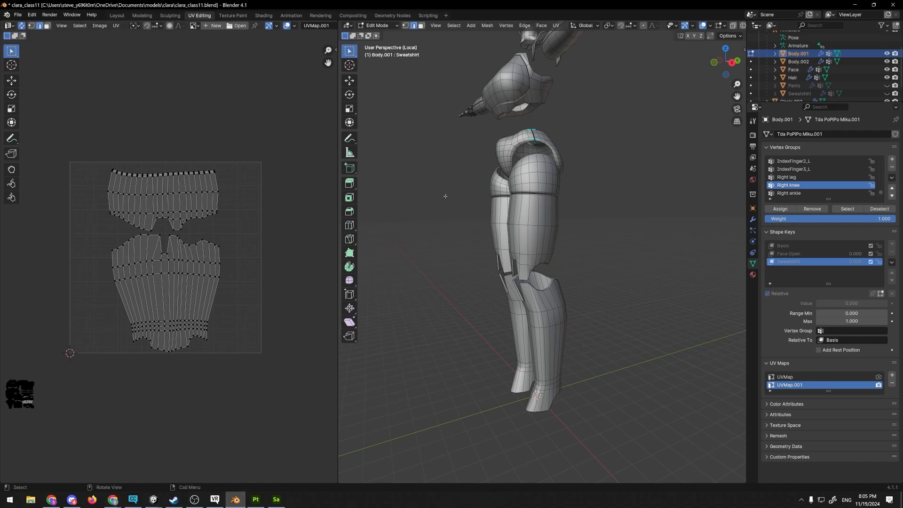
key(slash)
scroll(446, 196, up, 5)
key(alt+q)
middle_drag(446, 196, 492, 268)
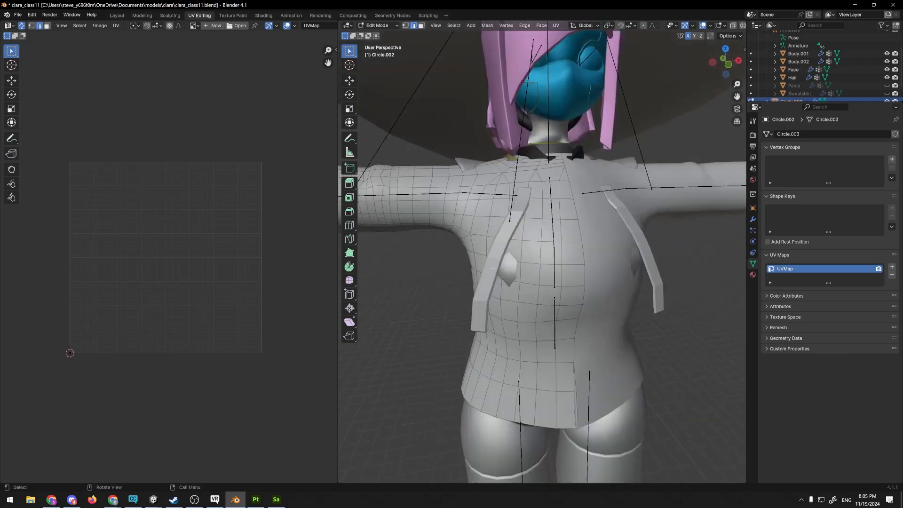
- Inspect the shirt's topology from several angles and return to Object Mode
scroll(498, 308, down, 4)
middle_drag(497, 308, 558, 309)
scroll(470, 324, up, 6)
scroll(509, 309, down, 7)
scroll(555, 308, up, 6)
middle_drag(499, 310, 523, 282)
scroll(541, 283, down, 2)
middle_drag(579, 283, 546, 268)
scroll(499, 285, down, 1)
key(Tab)
- Select the witch hat object and hide it from the scene
scroll(580, 259, down, 3)
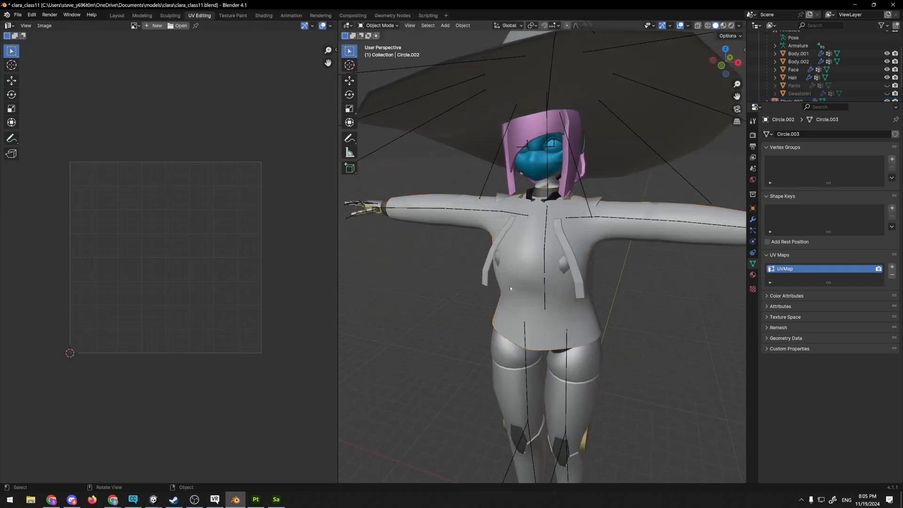
middle_drag(578, 109, 590, 149)
click(585, 146)
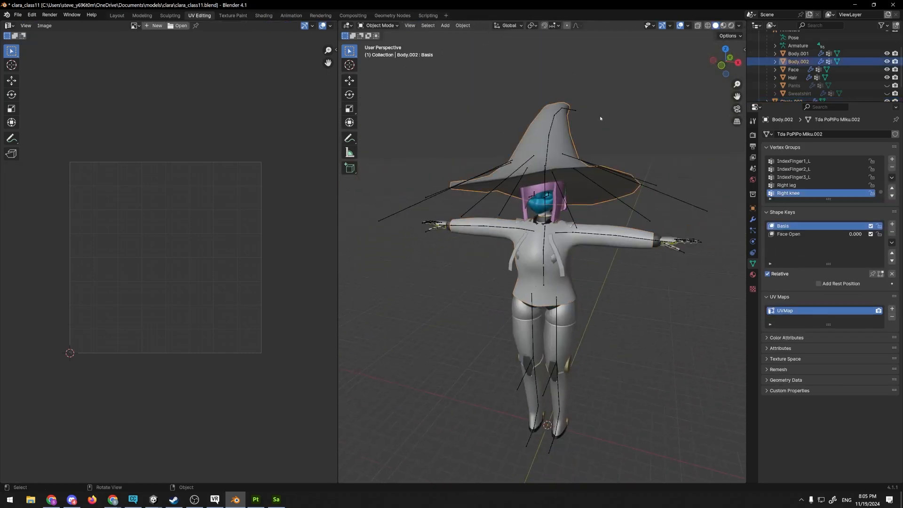
key(h)
middle_drag(599, 119, 597, 196)
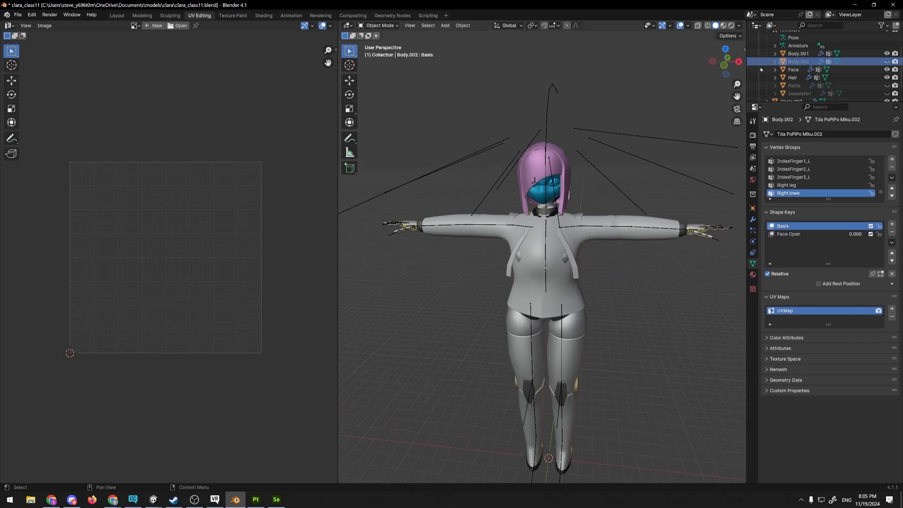
- Select the shirt and examine its torso and sleeves from several angles
scroll(564, 249, up, 2)
click(561, 254)
click(560, 257)
scroll(559, 257, up, 4)
middle_drag(552, 259, 534, 266)
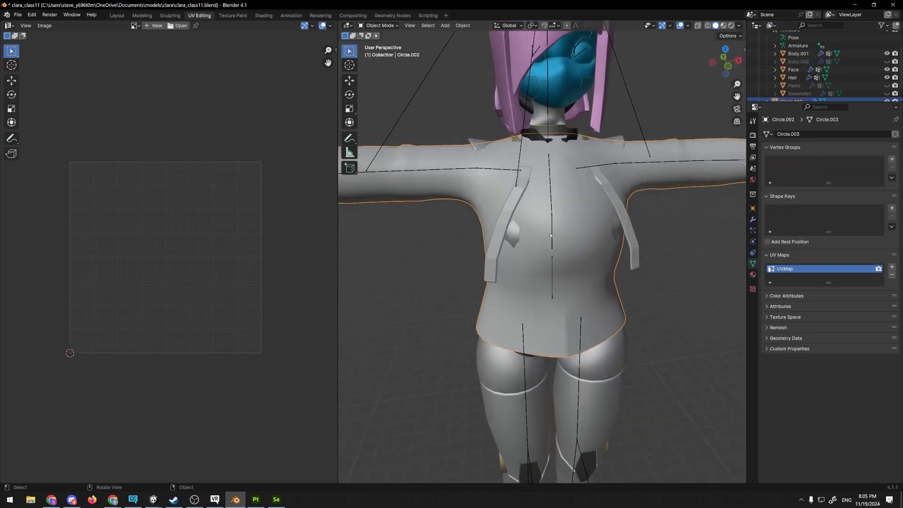
scroll(533, 265, down, 6)
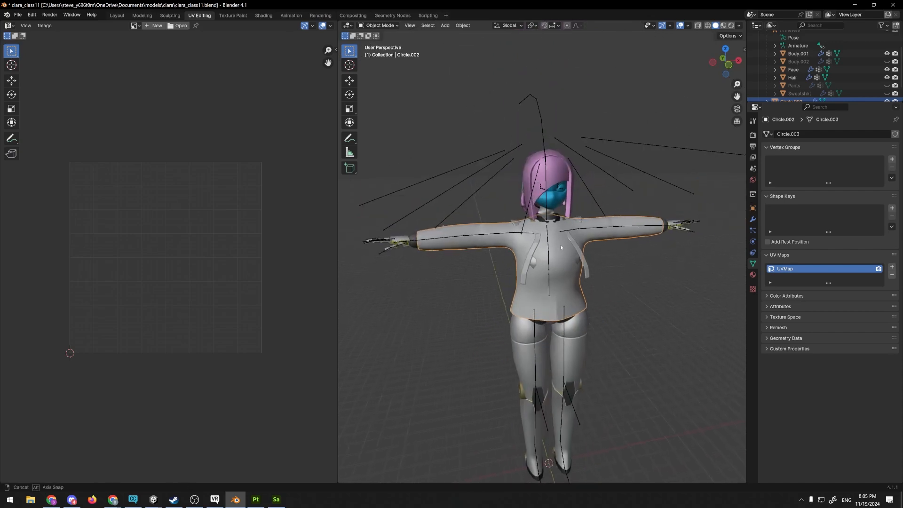
middle_drag(551, 244, 486, 264)
scroll(557, 235, up, 3)
click(542, 235)
scroll(541, 234, up, 3)
scroll(549, 199, down, 5)
click(478, 237)
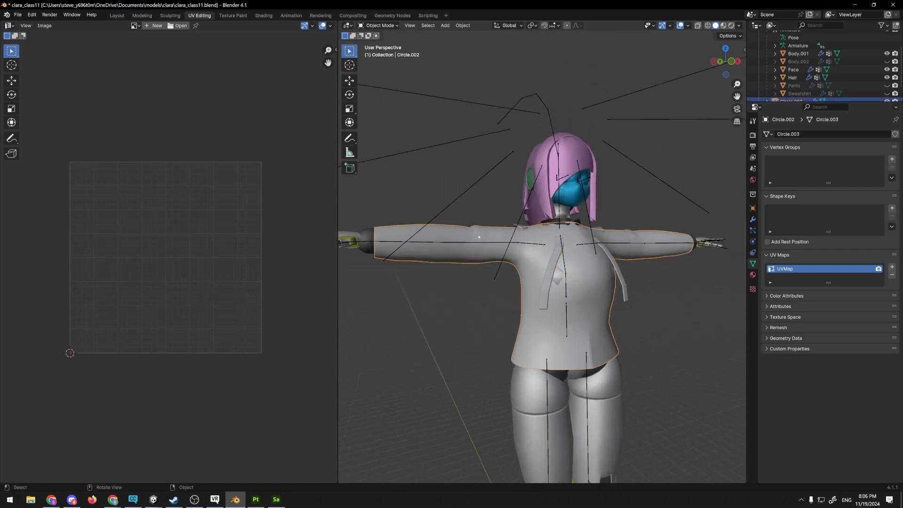
- Select the drawstring object on the shirt's chest and hide it
click(553, 254)
middle_drag(554, 255, 506, 266)
scroll(818, 56, down, 2)
key(h)
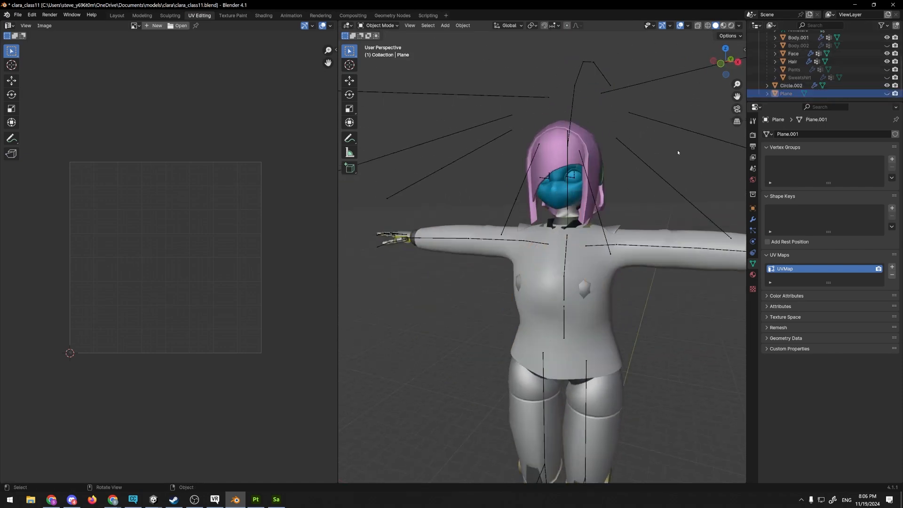
- Select the shirt object and rename it as Shirt
click(467, 242)
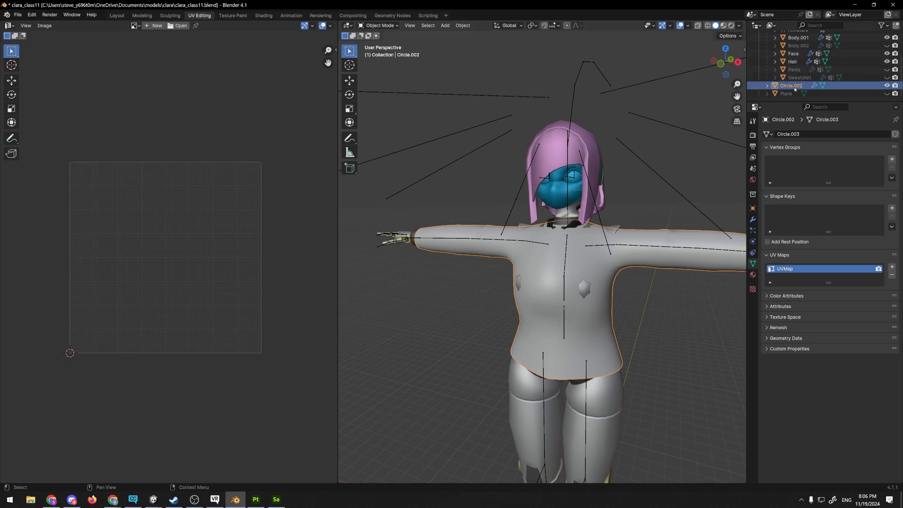
middle_drag(598, 218, 550, 217)
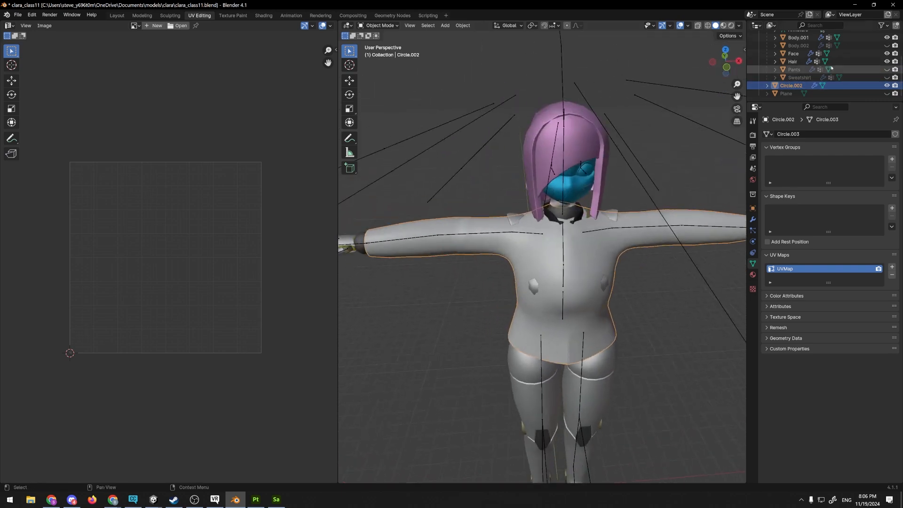
double_click(788, 87)
text(Shirt)
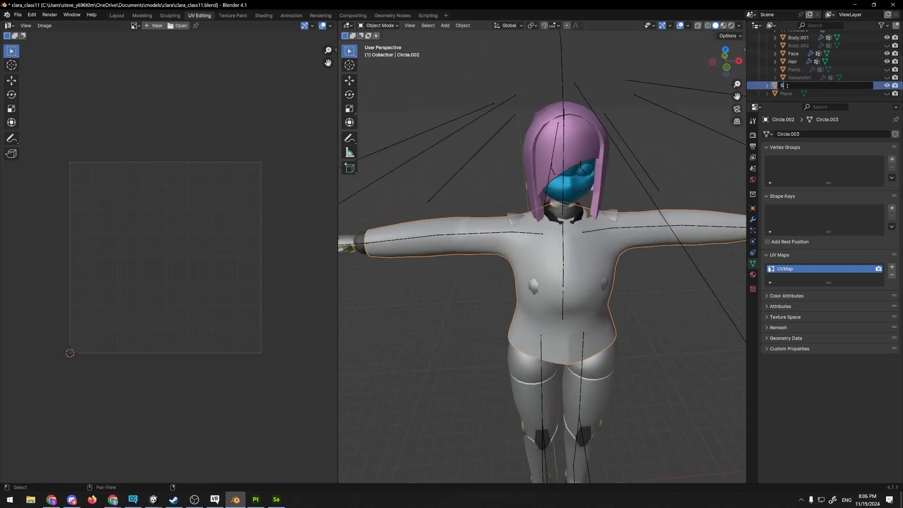
key(Return)
- Edit the Shirt's vertices, select the centre ones on the lower back, and show their transform values
middle_drag(526, 235, 477, 240)
key(Tab)
middle_drag(508, 277, 500, 230)
scroll(508, 252, up, 2)
scroll(499, 230, up, 3)
key(1)
click(498, 229)
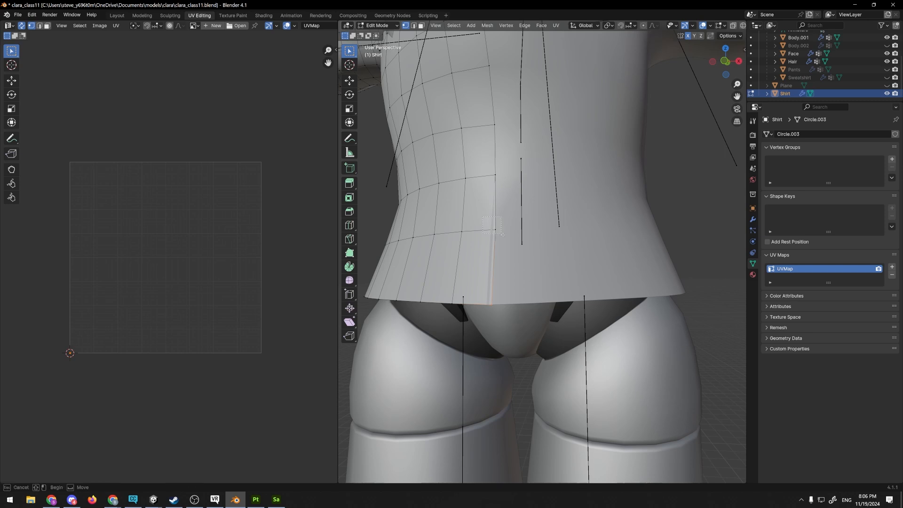
key(n)
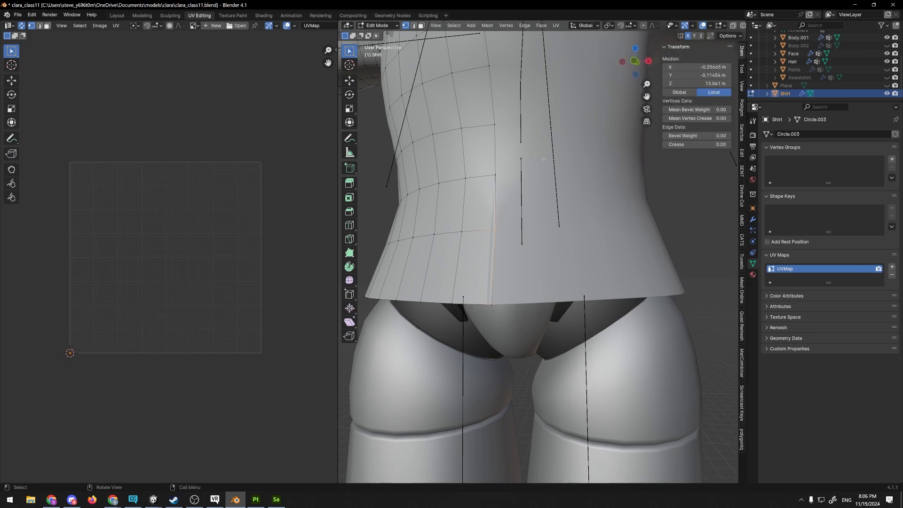
- Check the object's transform, return to Edit Mode and reselect the centre vertices near the back hem
key(Tab)
scroll(599, 216, down, 3)
click(599, 216)
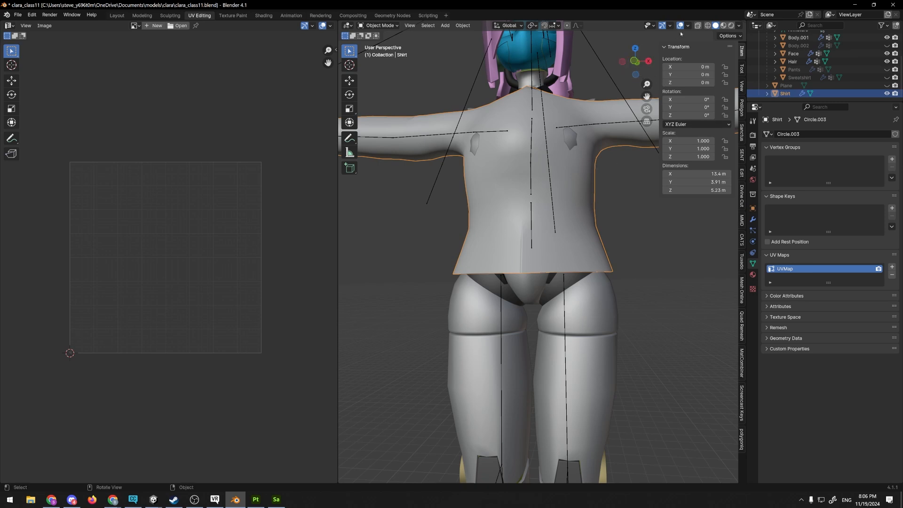
key(Tab)
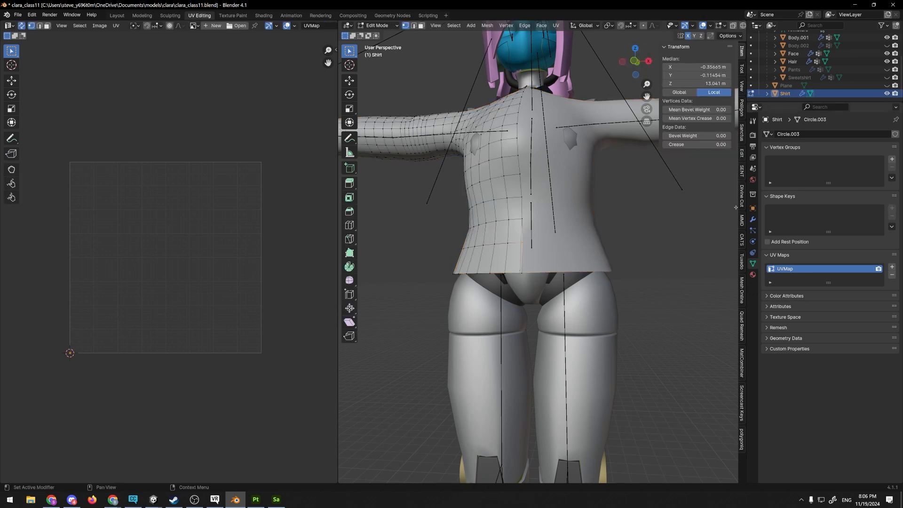
click(643, 224)
scroll(540, 251, up, 3)
click(510, 237)
shift+click(507, 286)
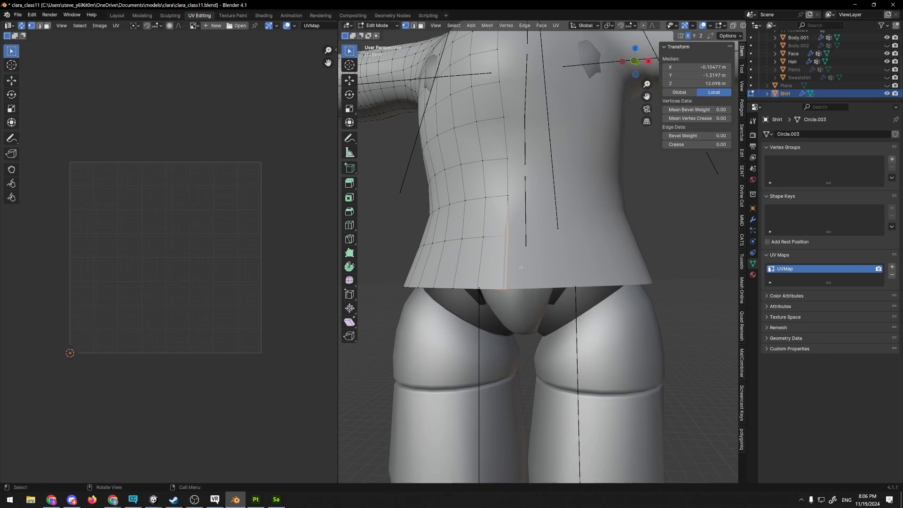
- Select the shirt's centre-line edge loops on the back and front and apply Snap to Symmetry
alt+click(508, 181)
scroll(512, 184, down, 4)
middle_drag(658, 141, 423, 42)
alt+shift+click(549, 173)
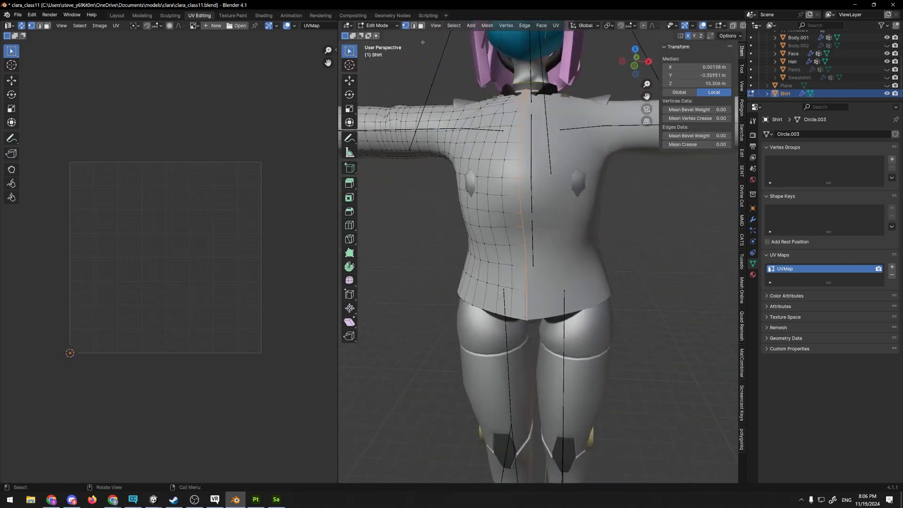
click(453, 25)
mouse_move(484, 116)
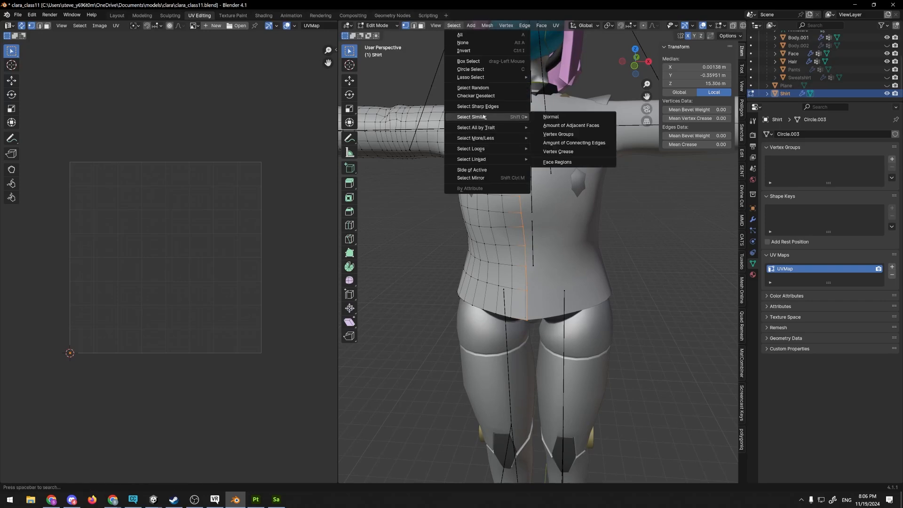
click(488, 25)
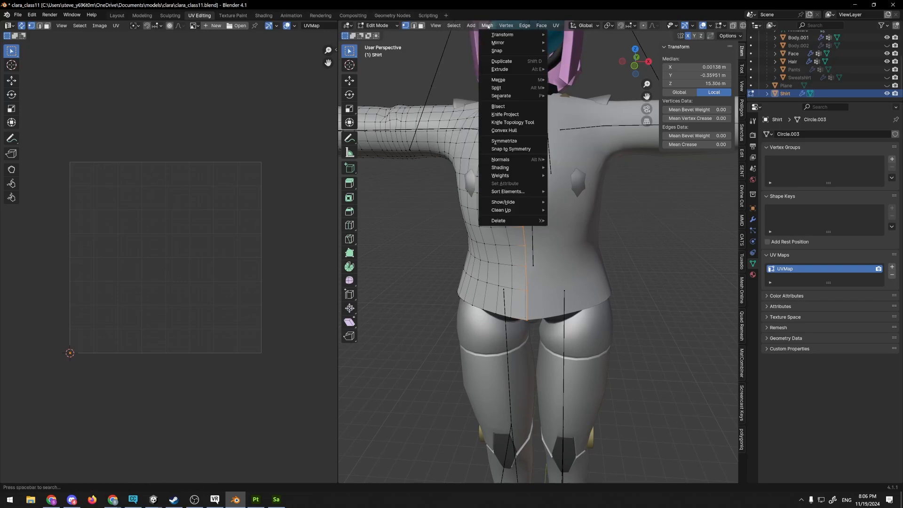
click(515, 148)
scroll(423, 447, up, 1)
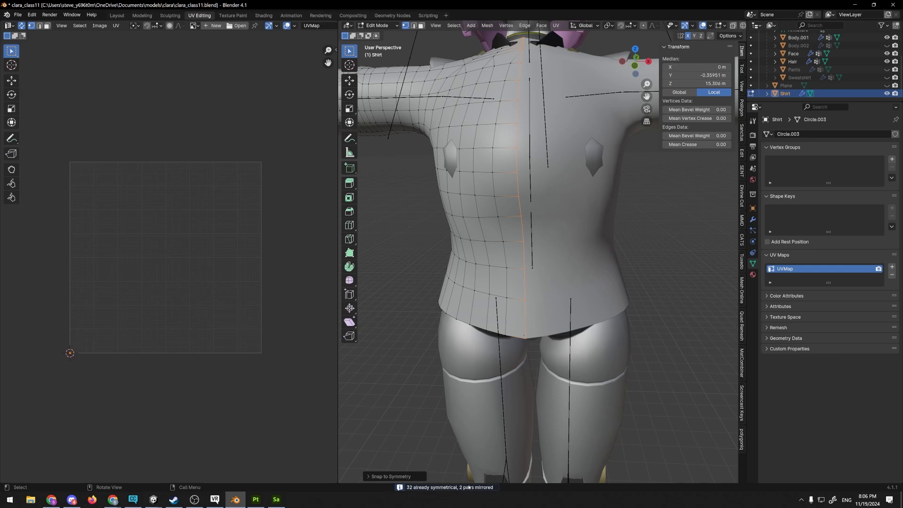
- Check the X coordinates of individual centre-line vertices near the shirt's back hem
scroll(526, 338, up, 3)
middle_drag(540, 311, 555, 290)
click(616, 277)
click(569, 257)
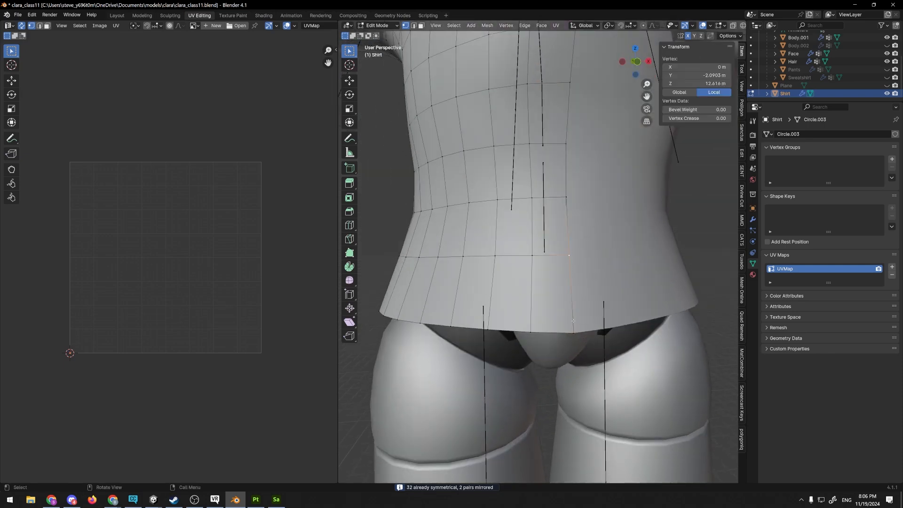
scroll(573, 321, down, 3)
middle_drag(574, 320, 572, 326)
click(559, 309)
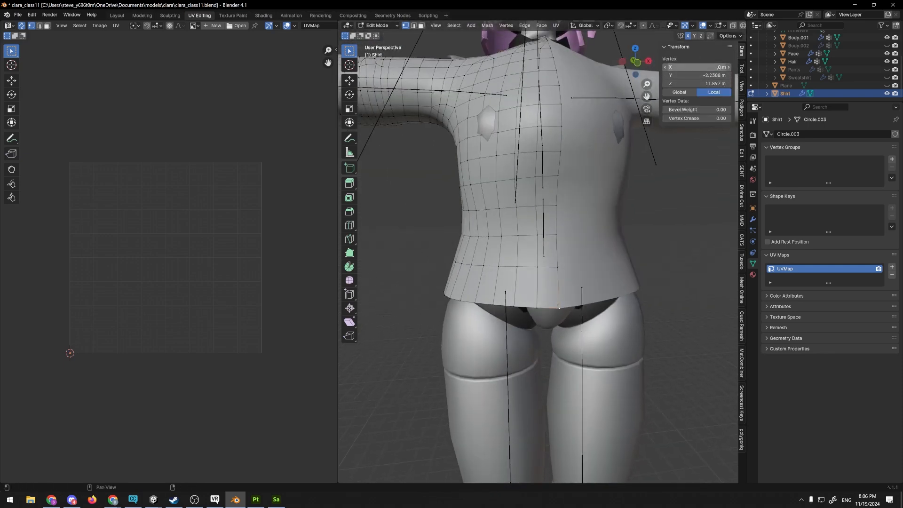
- Examine the shirt's front topology around the chest, collar and shoulder
middle_drag(644, 184, 568, 268)
scroll(567, 238, up, 4)
scroll(567, 238, down, 3)
middle_drag(531, 203, 562, 179)
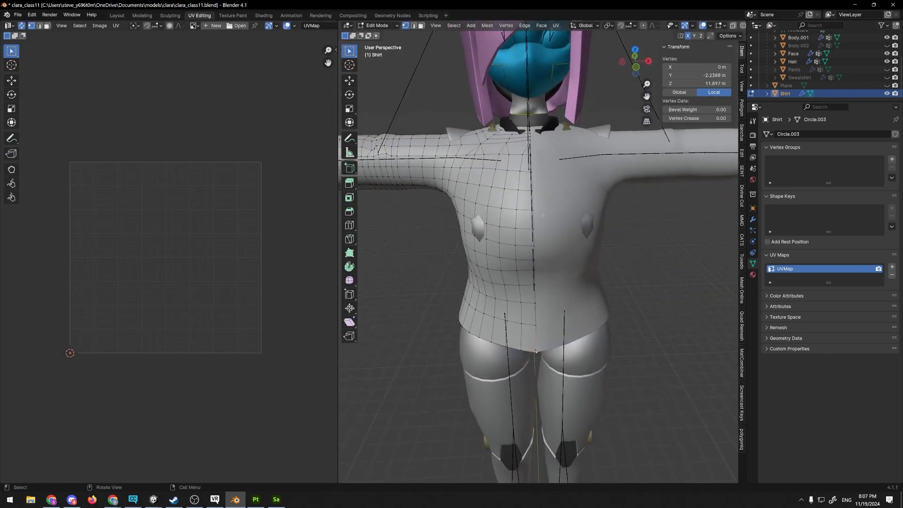
middle_drag(543, 215, 519, 194)
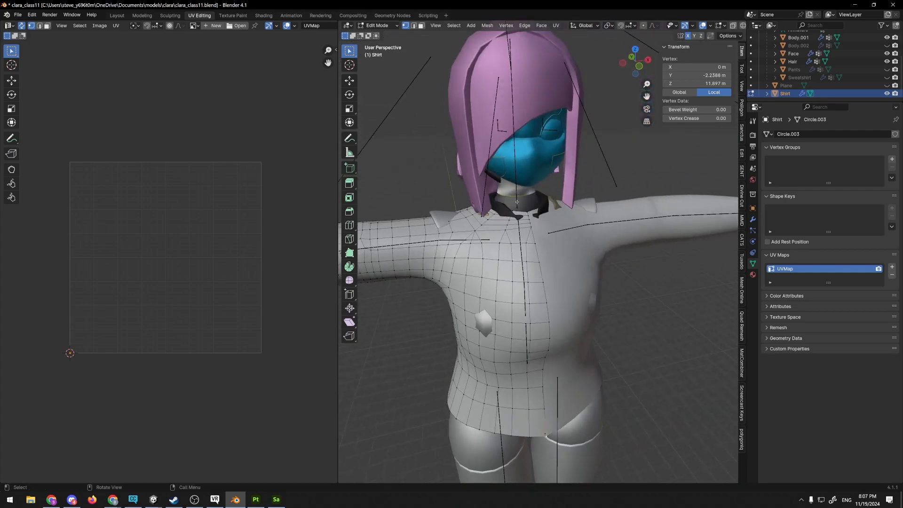
scroll(516, 202, up, 2)
scroll(515, 203, down, 4)
scroll(514, 203, up, 4)
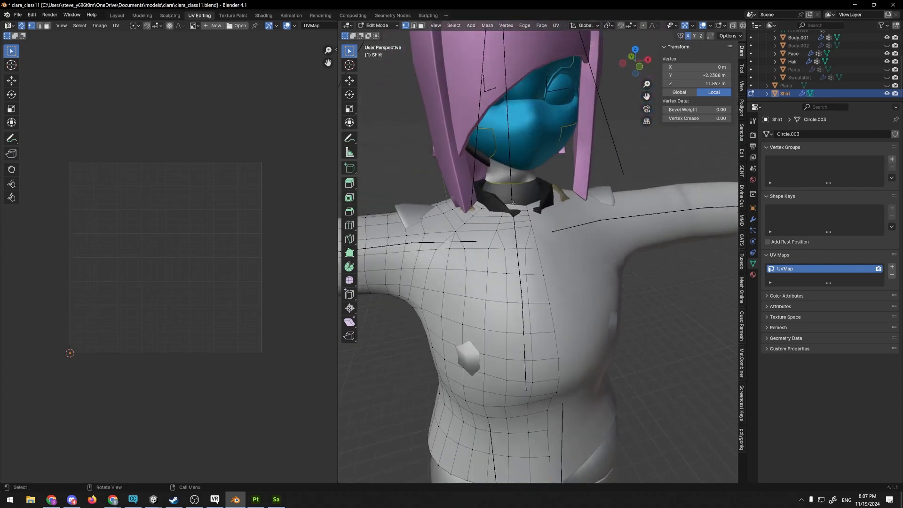
middle_drag(514, 203, 455, 154)
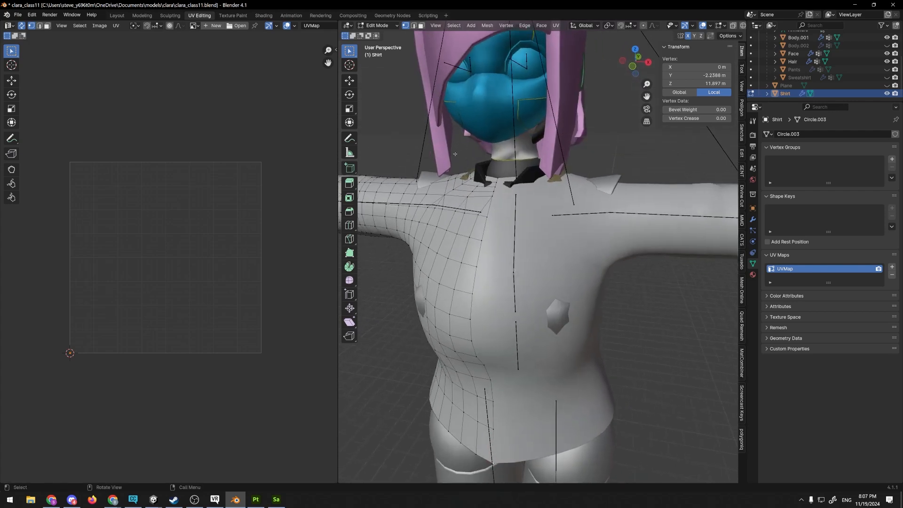
- Switch the shirt to Sculpt Mode
click(395, 26)
click(383, 53)
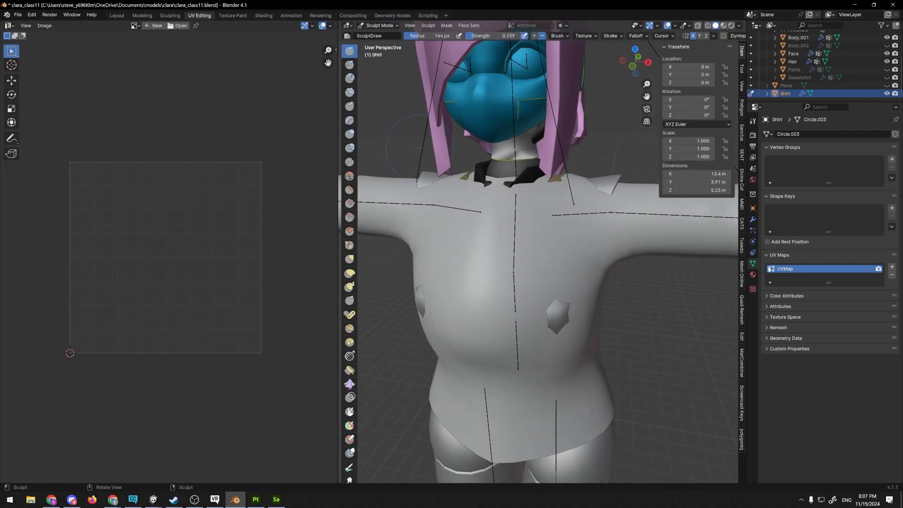
mouse_move(420, 148)
middle_down()
mouse_move(445, 161)
mouse_move(454, 148)
middle_up()
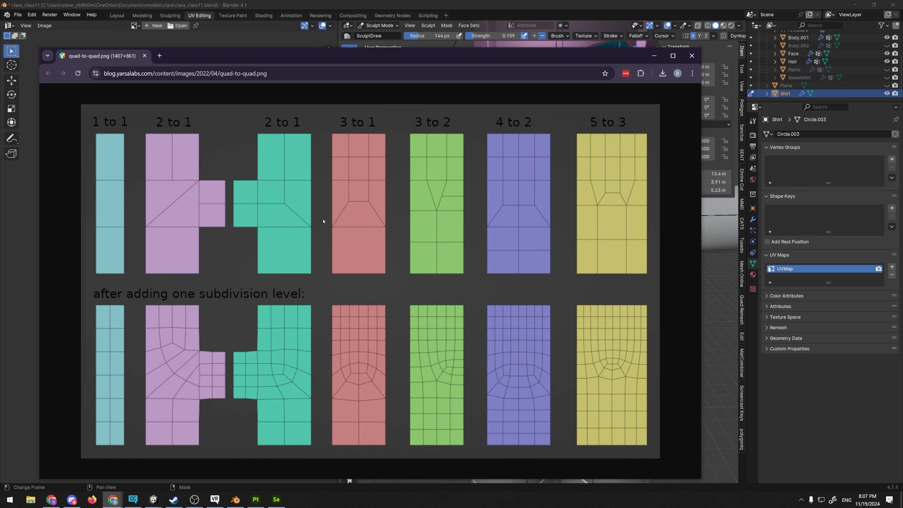
- Switch from the quad topology reference image back to Blender and put the shirt in Edit Mode
click(412, 7)
scroll(527, 241, down, 3)
key(Tab)
scroll(518, 240, down, 1)
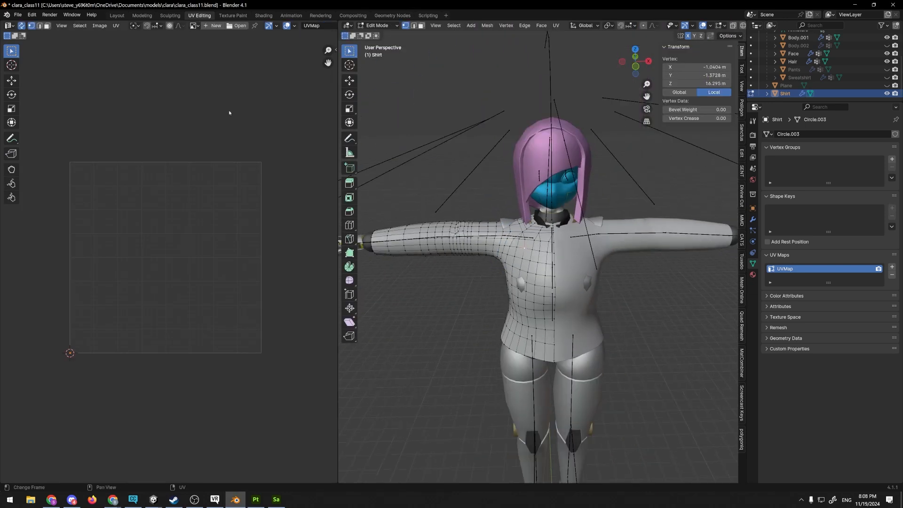
- Examine the triangular face near the shirt's front shoulder using face selection
scroll(538, 256, up, 3)
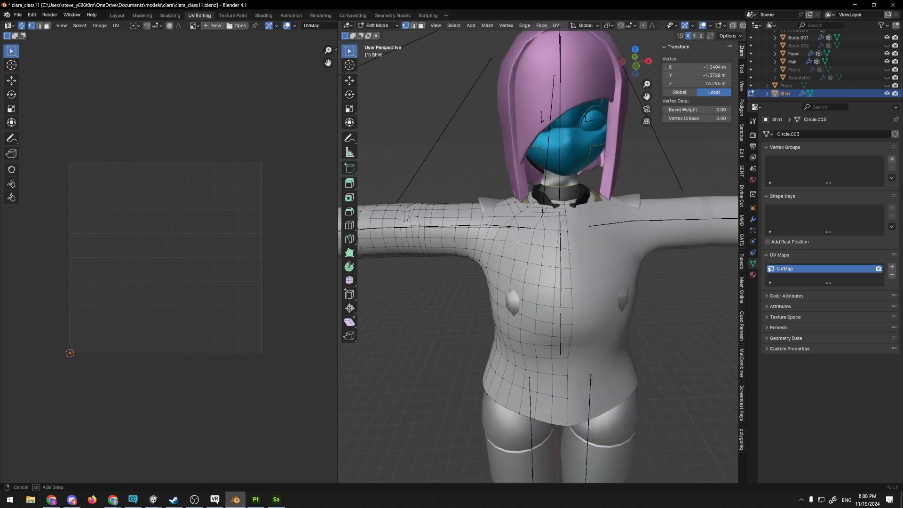
scroll(539, 250, up, 3)
key(3)
middle_drag(554, 233, 596, 226)
click(552, 237)
scroll(553, 236, up, 4)
click(530, 212)
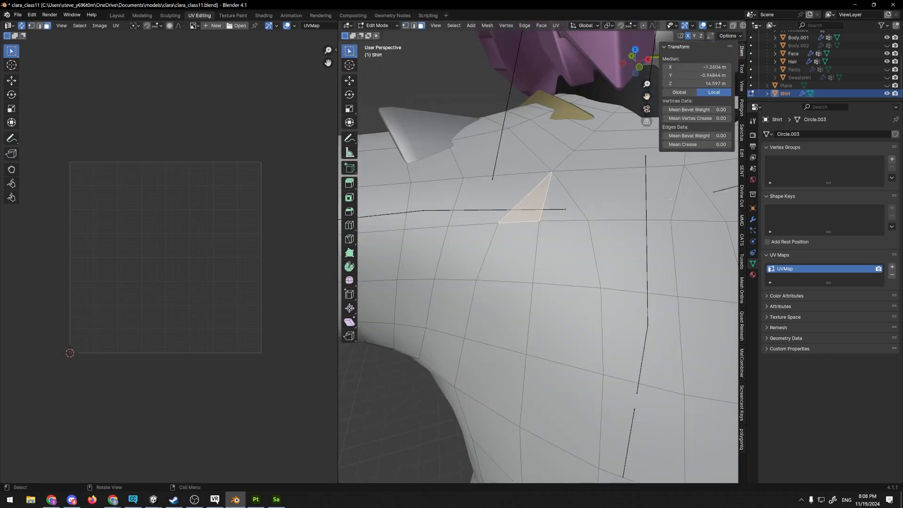
middle_drag(531, 211, 514, 223)
click(550, 295)
scroll(536, 268, down, 6)
- Put the shirt back in Object Mode and select it
key(ctrl+Tab)
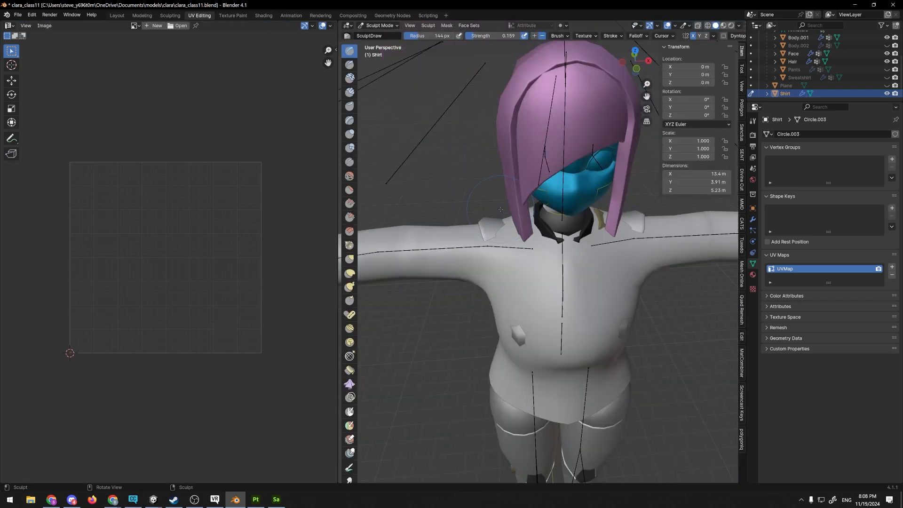
click(373, 26)
click(382, 34)
scroll(469, 213, down, 6)
drag(469, 217, 470, 326)
scroll(471, 310, up, 5)
click(529, 286)
middle_drag(531, 284, 558, 270)
- Apply the shirt's Mirror modifier
click(752, 219)
middle_drag(644, 228, 595, 214)
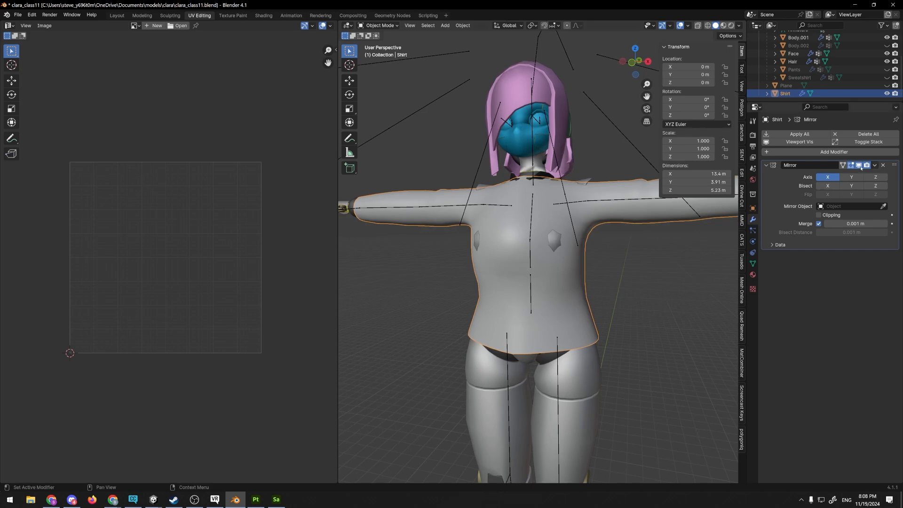
key(ctrl+a)
- Add a Subdivision Surface modifier with one viewport level to the shirt and apply it
click(808, 134)
text(sub)
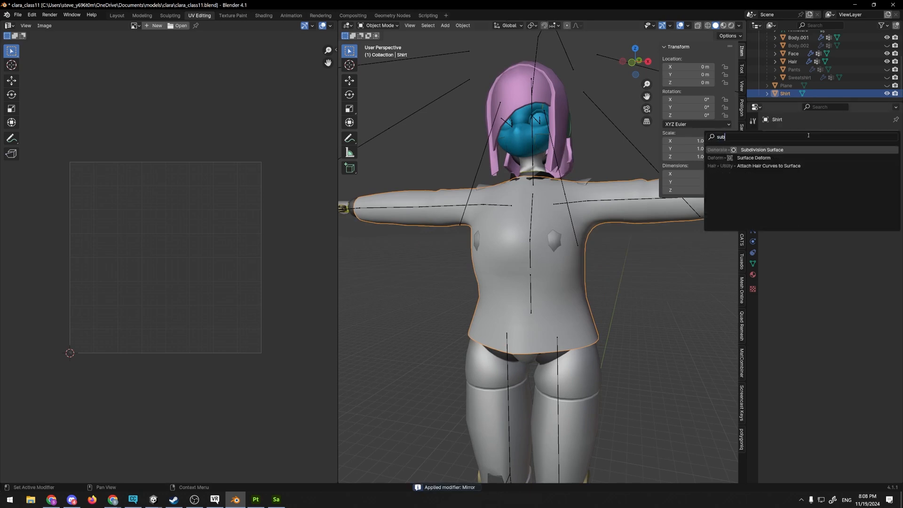
key(Return)
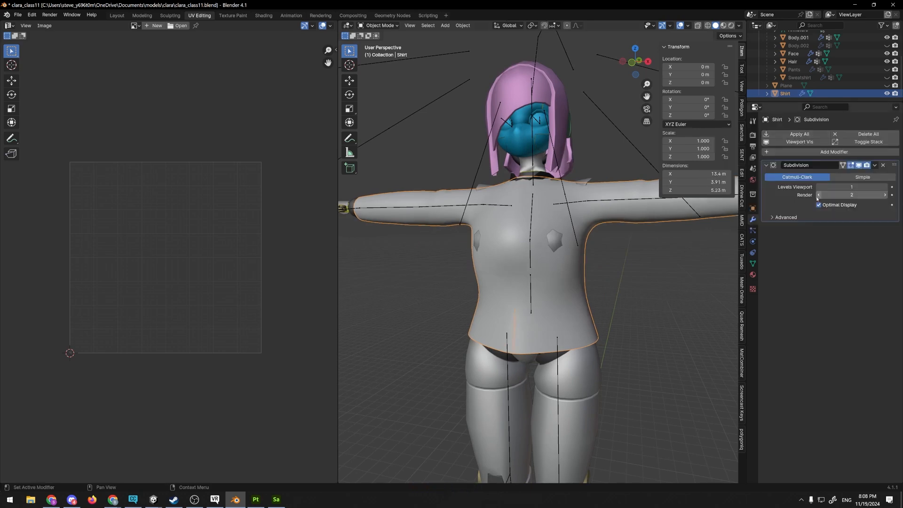
key(ctrl+a)
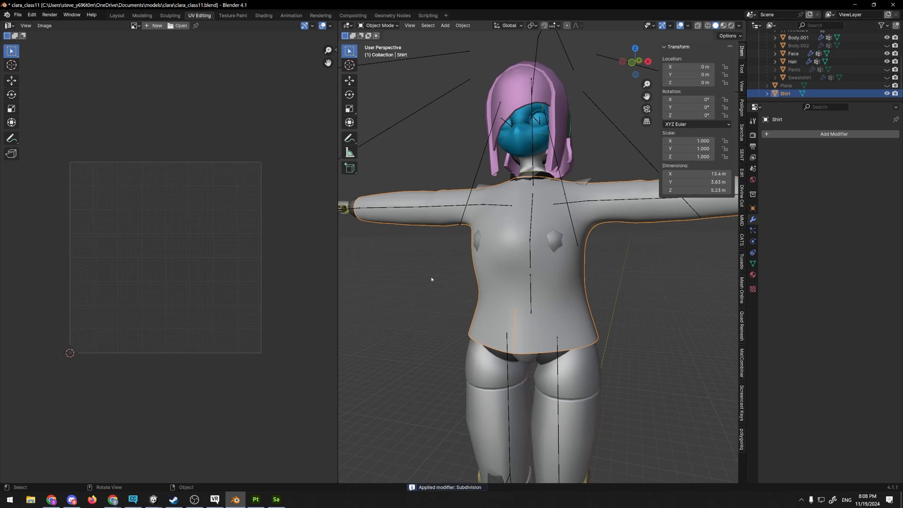
- Turn on the Screencast Keys display after checking that its add-on is enabled in the preferences
key(ctrl+comma)
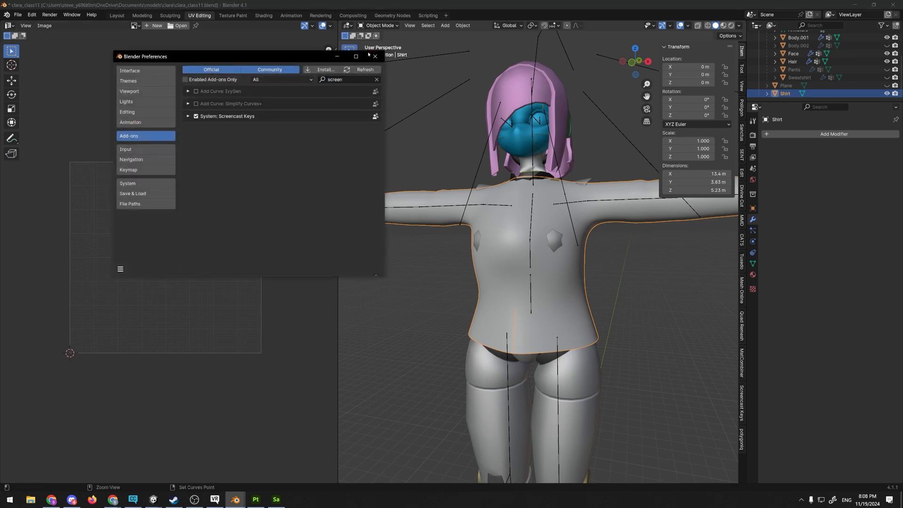
click(375, 56)
click(738, 398)
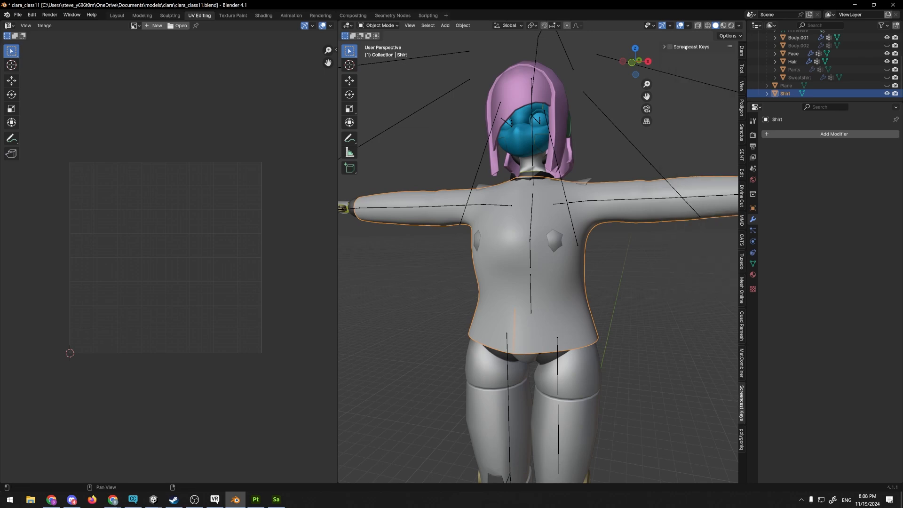
scroll(362, 482, down, 5)
scroll(394, 352, up, 5)
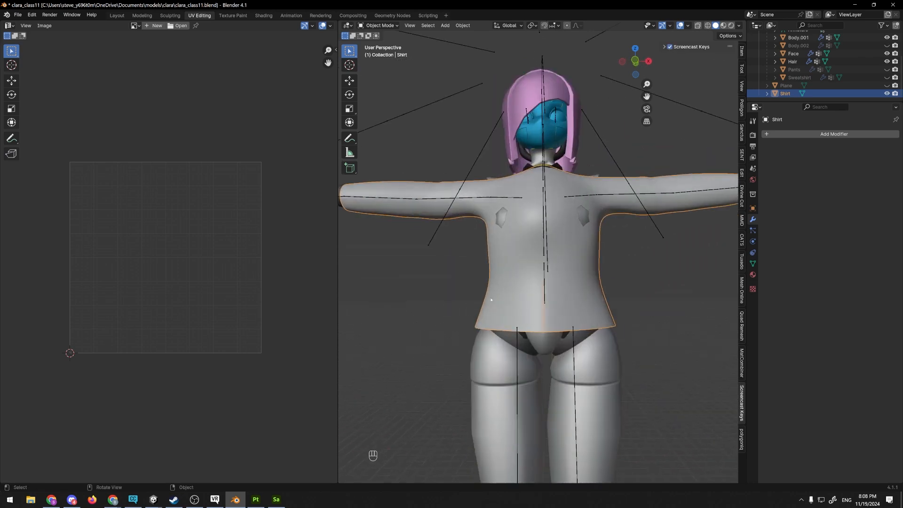
- Examine the subdivided shirt's topology in Edit Mode, selecting individual faces around the front shoulder
click(826, 135)
key(Tab)
scroll(633, 279, up, 8)
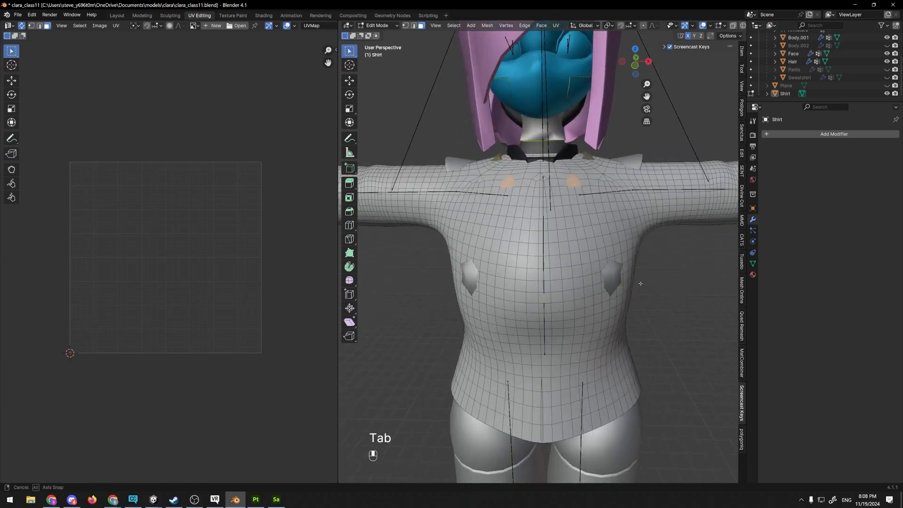
scroll(609, 271, up, 4)
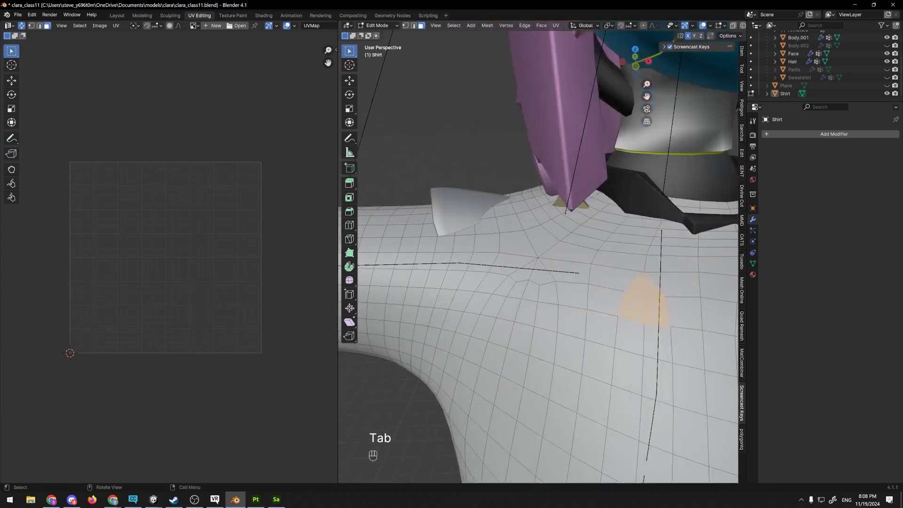
key(3)
scroll(610, 271, up, 1)
scroll(541, 242, down, 3)
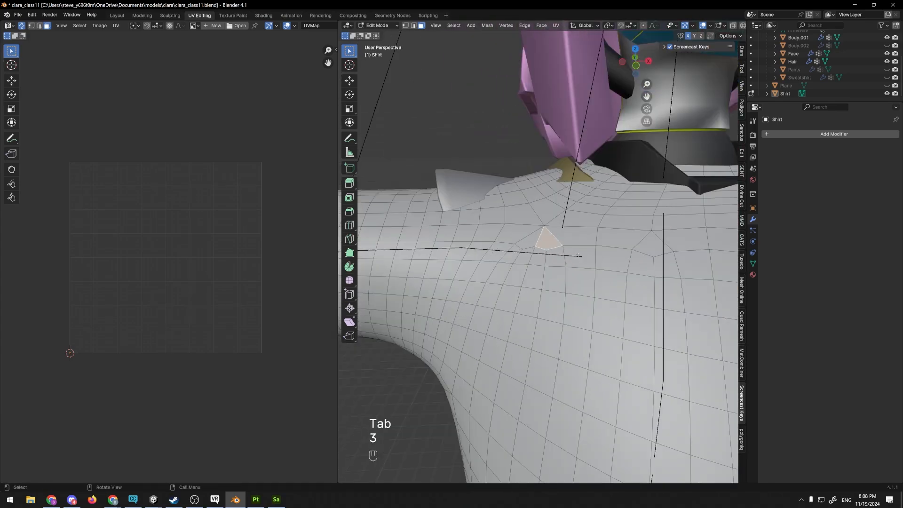
scroll(540, 242, up, 3)
middle_drag(540, 242, 576, 259)
shift+middle_drag(576, 259, 451, 205)
middle_drag(451, 205, 481, 239)
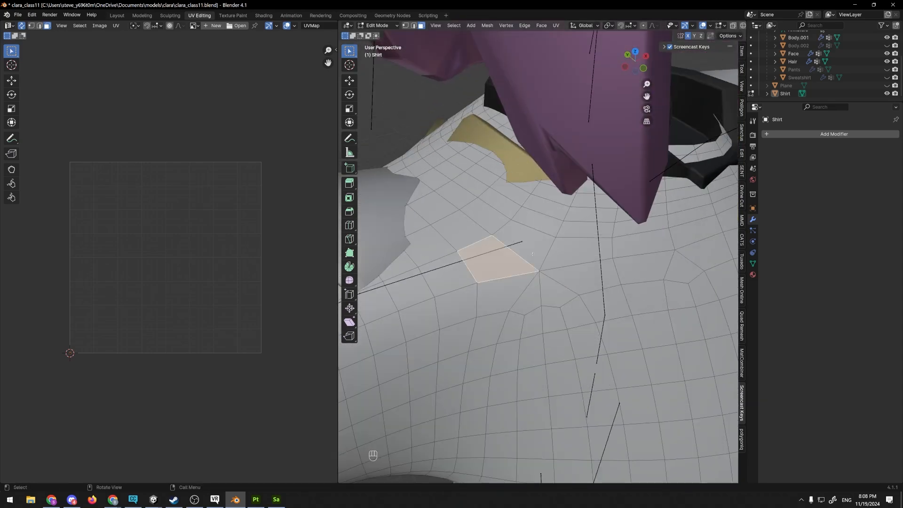
middle_drag(537, 277, 493, 113)
scroll(526, 242, down, 2)
scroll(558, 254, down, 5)
scroll(542, 258, up, 5)
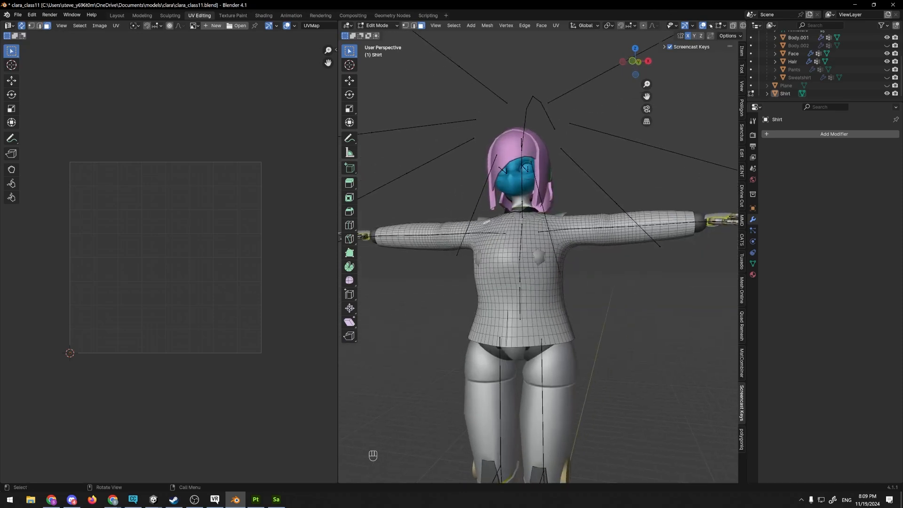
- Turn on the Statistics overlay and isolate the shirt in Local View in Object Mode
click(710, 26)
click(669, 90)
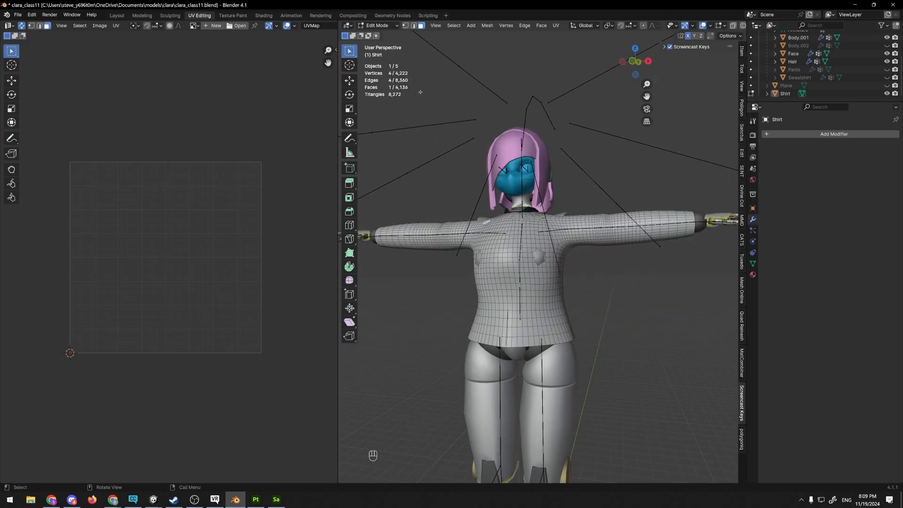
key(Tab)
click(478, 254)
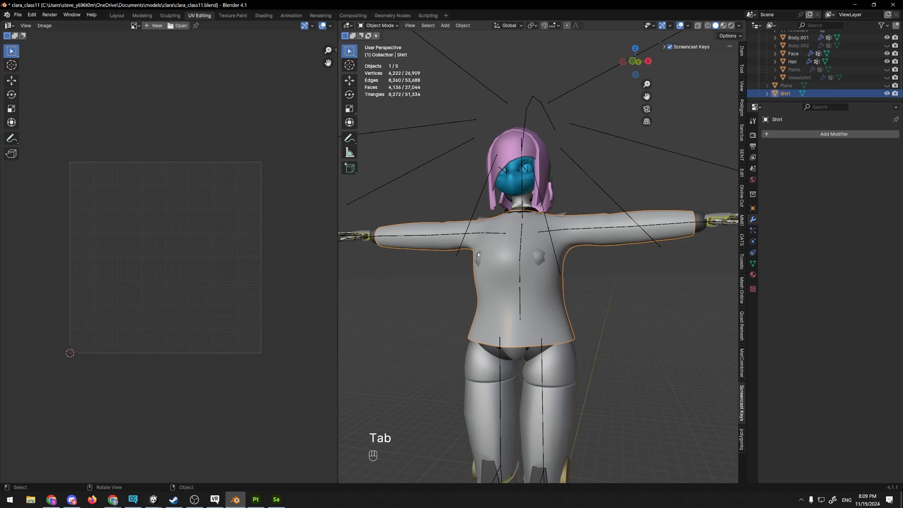
key(KP_Divide)
scroll(405, 129, up, 1)
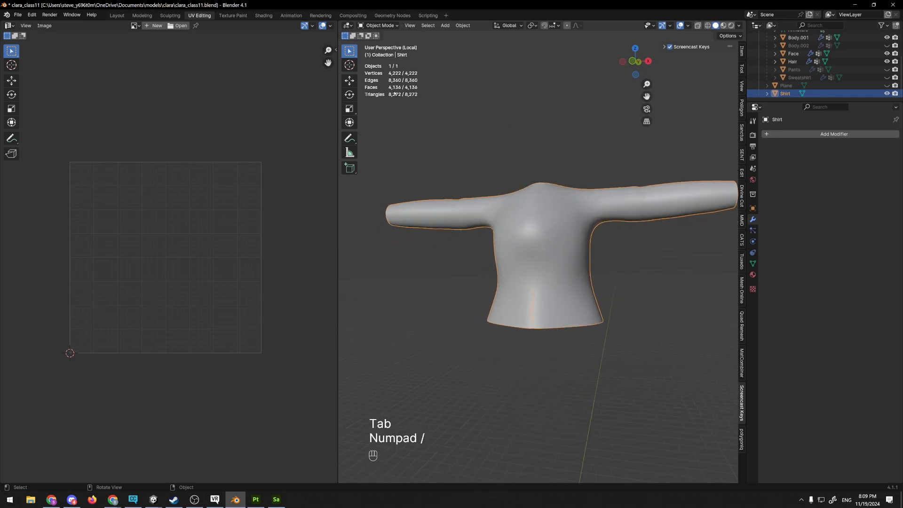
- Inspect the isolated shirt's density from another angle, comparing Edit Mode with Object Mode
middle_drag(454, 167, 566, 200)
key(Tab)
scroll(474, 174, down, 2)
key(Tab)
key(Tab)
key(Tab)
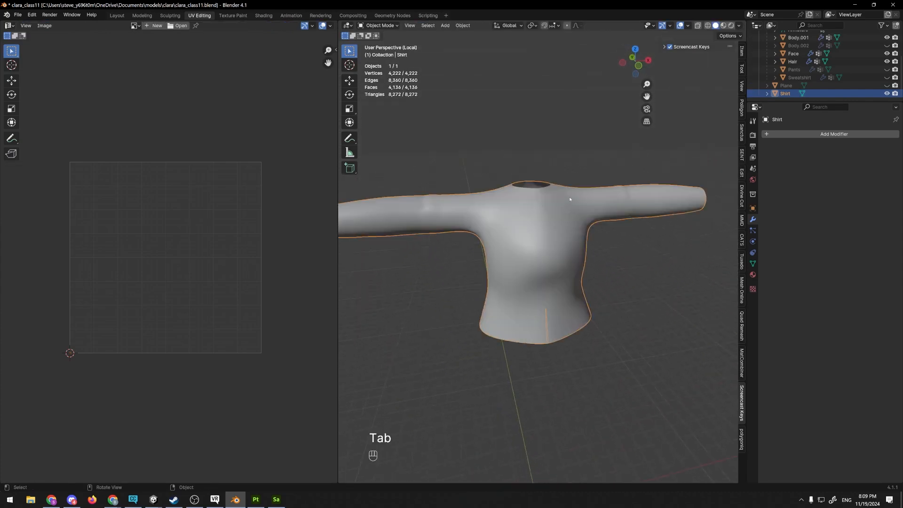
- Undo the applied subdivision on the shirt and leave Local View to bring back the whole character
key(ctrl+z)
key(ctrl+z)
key(ctrl+z)
key(ctrl+z)
key(ctrl+z)
key(ctrl+z)
key(ctrl+z)
key(ctrl+z)
key(ctrl+z)
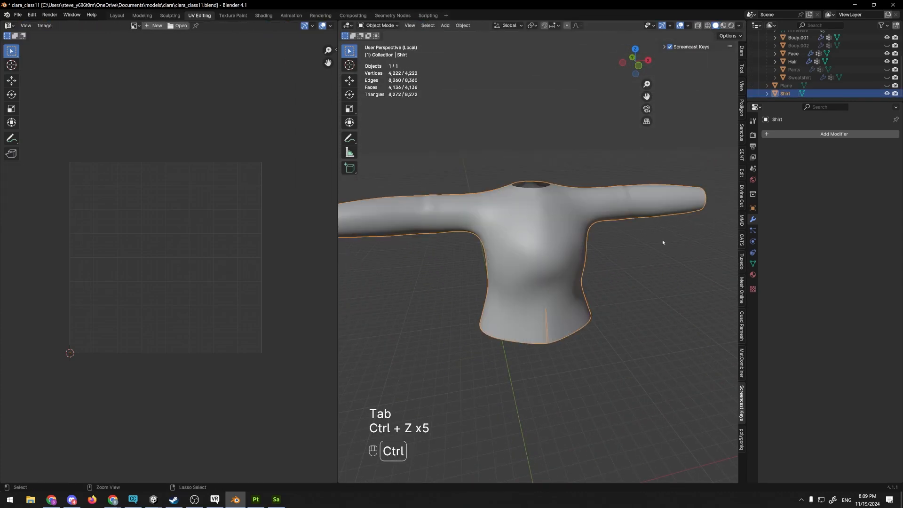
key(ctrl+z)
key(ctrl+z)
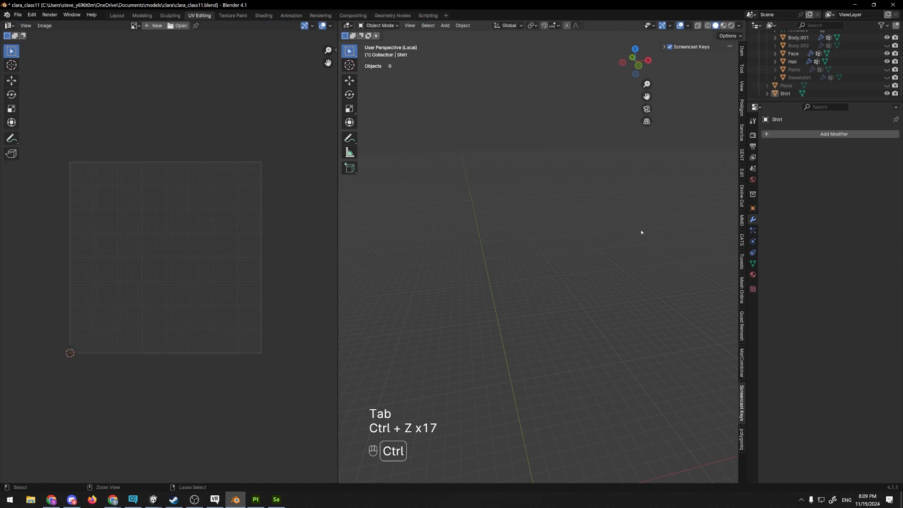
key(ctrl+z)
key(ctrl+z)
key(KP_Divide)
key(Tab)
key(Tab)
key(Tab)
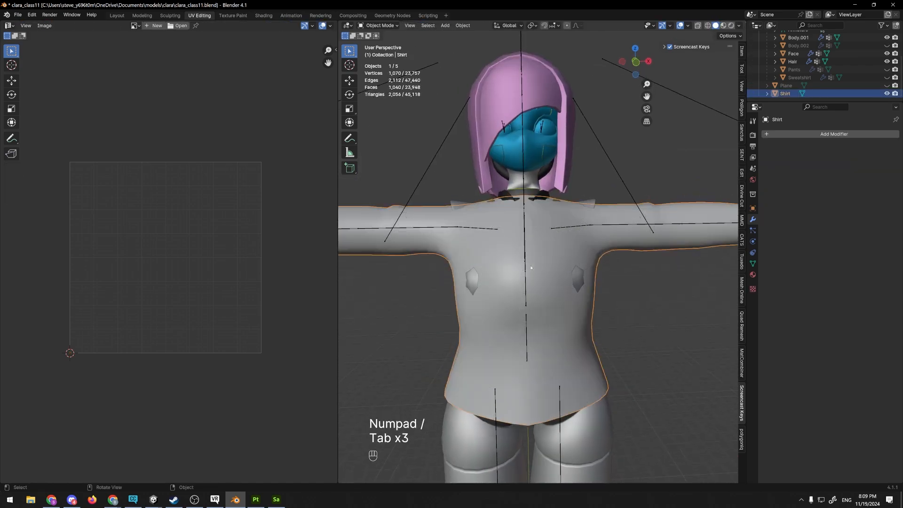
- Undo the application of the shirt's Mirror modifier so the modifier is live again
key(ctrl+z)
key(ctrl+z)
key(ctrl+z)
key(ctrl+z)
key(ctrl+z)
key(ctrl+z)
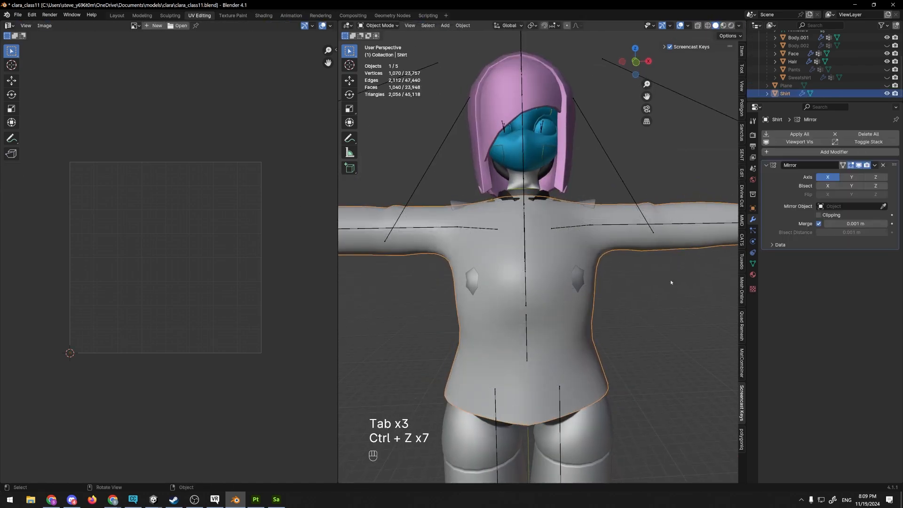
- Examine the mirrored low-poly shirt around the shoulders and torso in Edit Mode and Object Mode
key(Tab)
key(Tab)
key(Tab)
shift+middle_drag(626, 311, 606, 212)
scroll(500, 293, up, 4)
key(Tab)
key(n)
key(n)
key(Tab)
key(Tab)
scroll(500, 293, down, 5)
scroll(559, 249, up, 4)
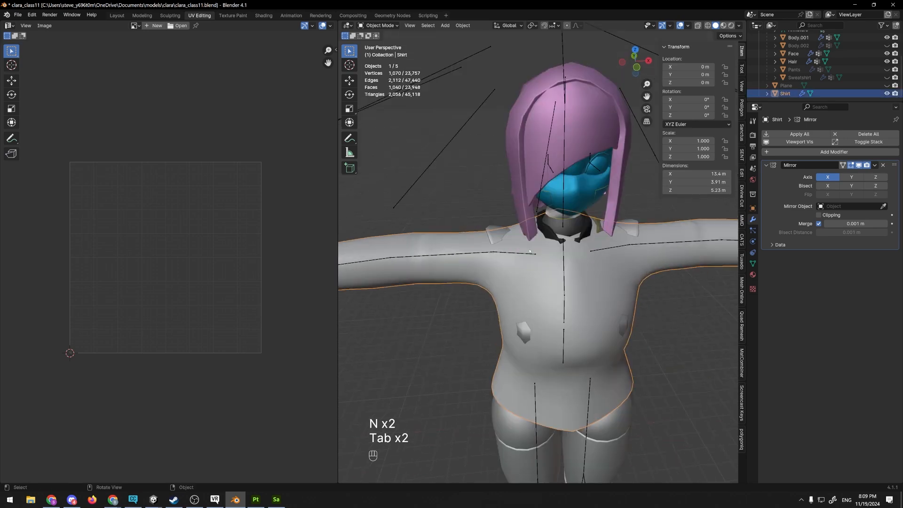
mouse_move(559, 249)
middle_down()
mouse_move(576, 248)
mouse_move(530, 239)
middle_up()
- Put the shirt in Sculpt Mode and turn on the Wireframe overlay at 0.472 opacity
click(378, 26)
click(376, 54)
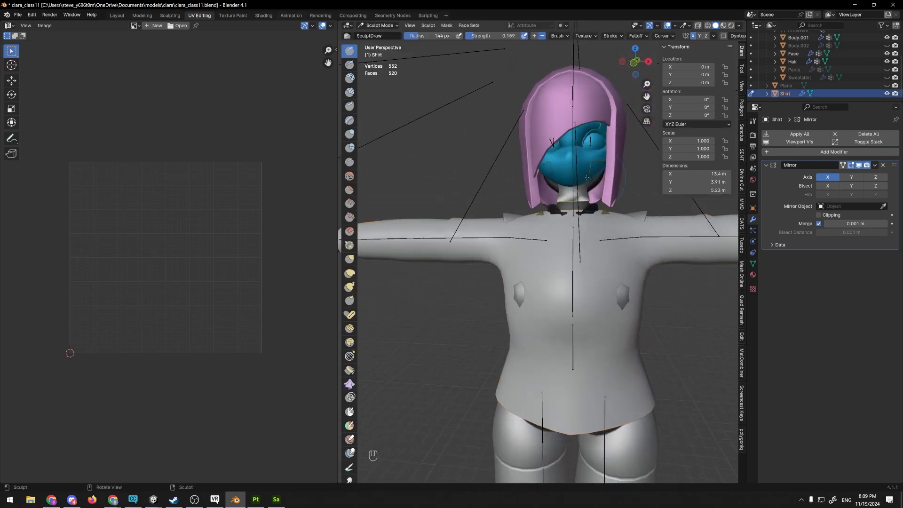
scroll(550, 212, up, 5)
mouse_move(550, 211)
middle_down()
mouse_move(593, 217)
mouse_move(529, 213)
middle_up()
scroll(593, 217, down, 2)
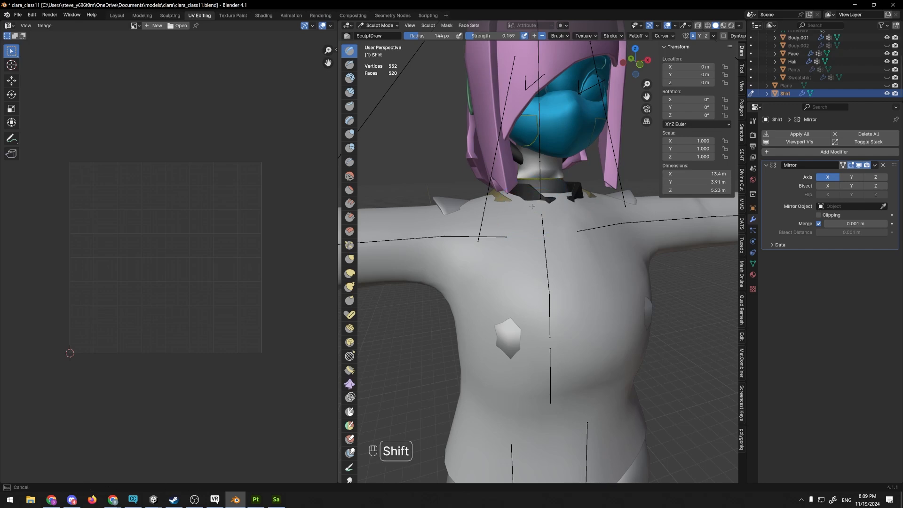
click(674, 26)
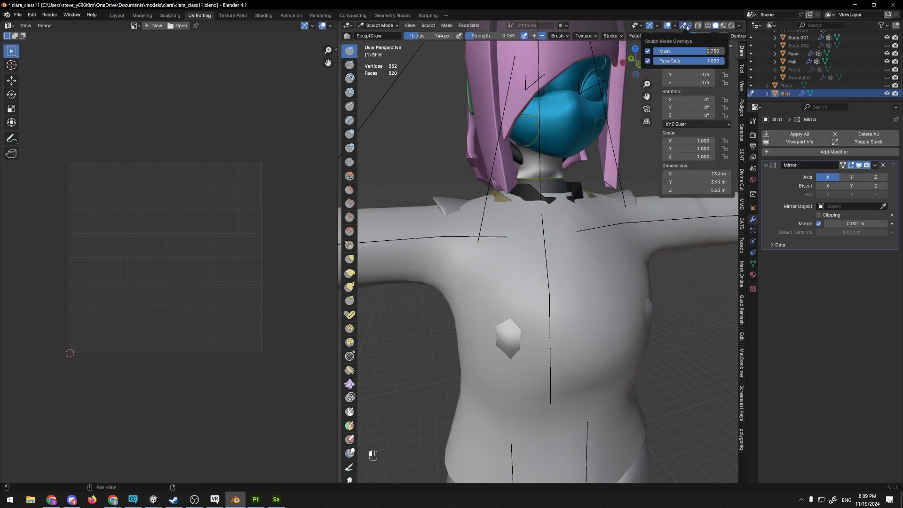
click(625, 160)
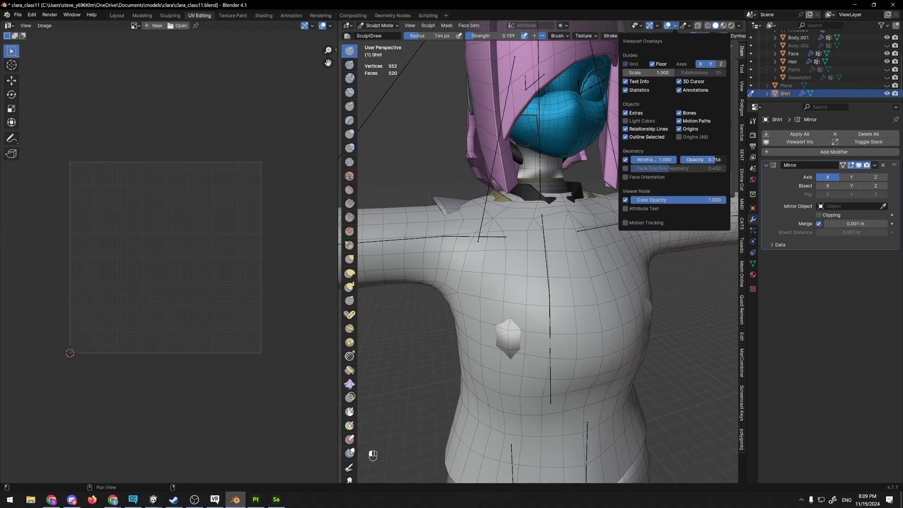
scroll(683, 136, down, 3)
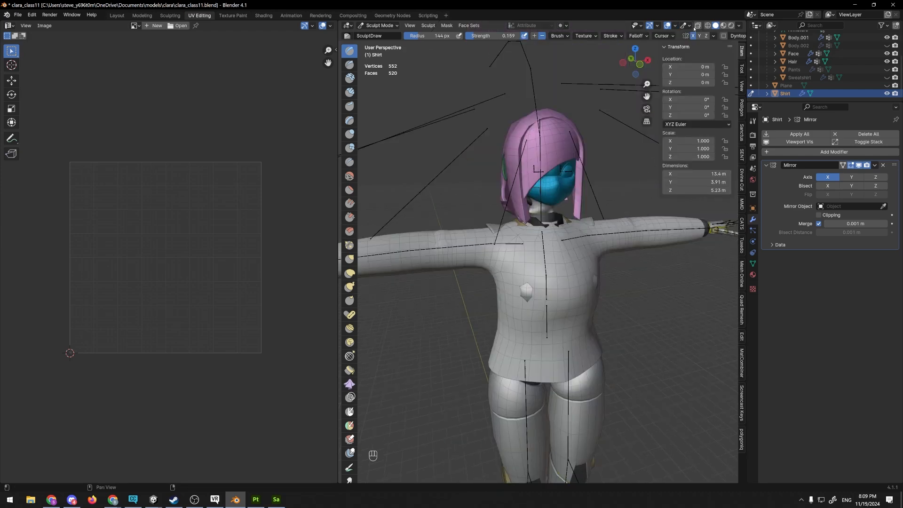
- Check the model's normals with the Face Orientation overlay and turn that overlay off again
click(676, 27)
click(635, 177)
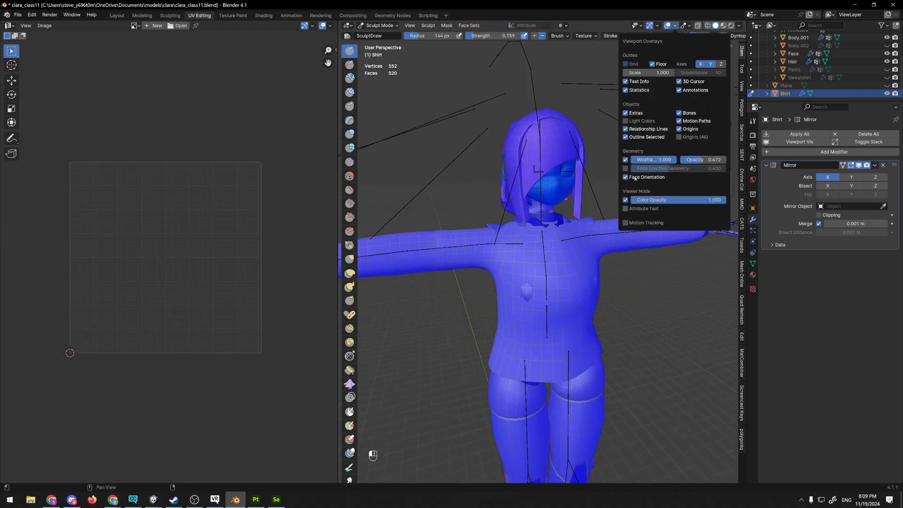
click(635, 178)
scroll(581, 226, down, 3)
scroll(548, 217, up, 3)
- Smooth the shirt's surface around the neckline and upper torso with short Smooth strokes
mouse_move(581, 226)
middle_down()
mouse_move(548, 216)
mouse_move(516, 239)
mouse_move(492, 217)
mouse_move(536, 240)
mouse_move(550, 312)
middle_up()
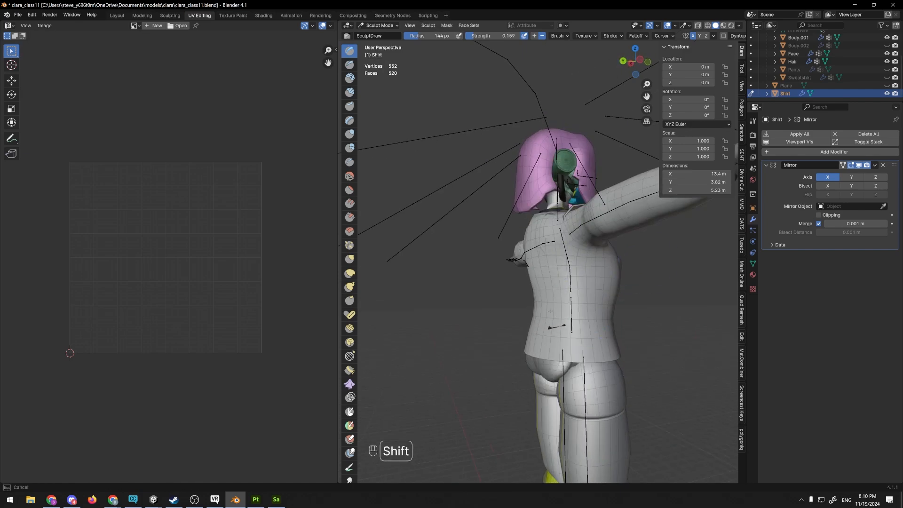
shift+drag(540, 218, 539, 214)
middle_drag(539, 214, 594, 205)
shift+drag(550, 205, 540, 202)
middle_drag(578, 193, 541, 198)
scroll(564, 193, up, 6)
mouse_move(583, 160)
middle_down()
mouse_move(587, 187)
mouse_move(574, 171)
middle_up()
shift+drag(573, 194, 572, 192)
mouse_move(579, 190)
middle_down()
mouse_move(484, 204)
mouse_move(489, 193)
middle_up()
shift+drag(541, 188, 555, 184)
middle_drag(557, 184, 510, 181)
shift+drag(511, 182, 514, 183)
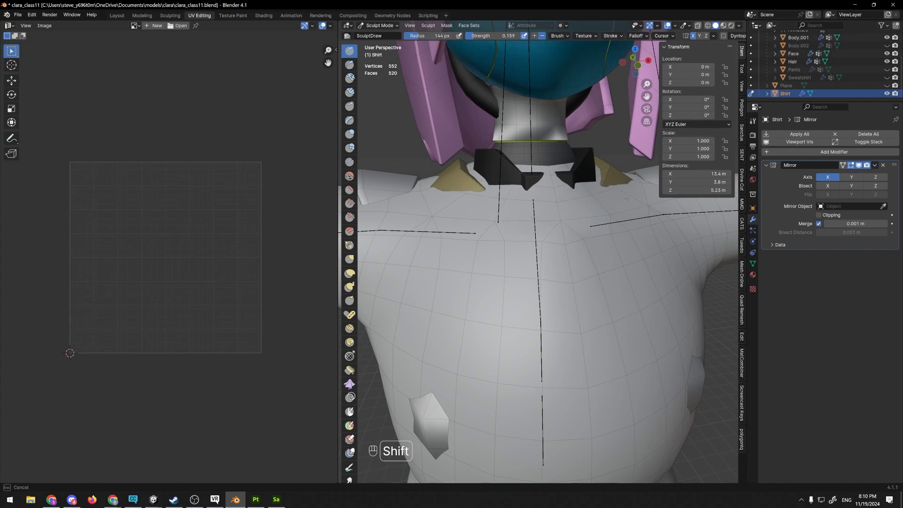
middle_drag(626, 199, 560, 263)
scroll(559, 264, down, 5)
shift+drag(559, 269, 561, 274)
- Switch to the Grab brush and enlarge its radius to 451 px
middle_drag(564, 312, 607, 211)
click(351, 260)
middle_drag(353, 261, 395, 262)
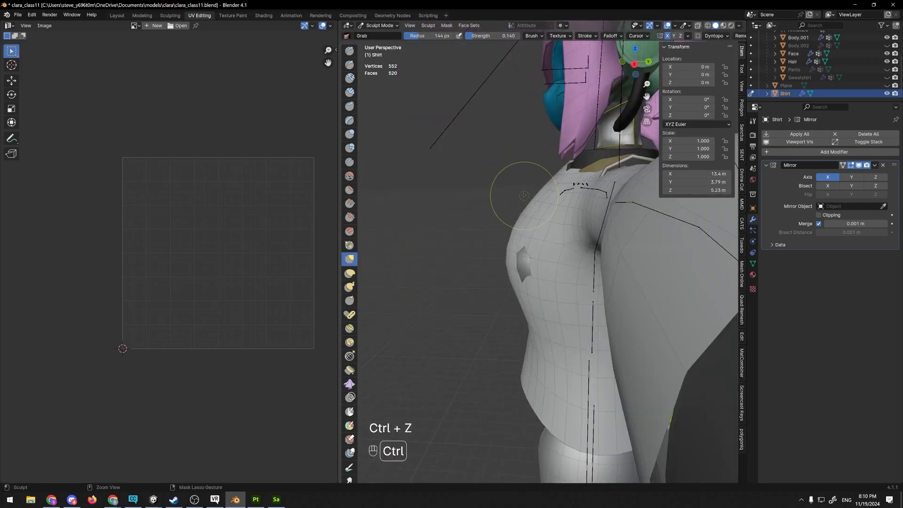
key(f)
click(668, 37)
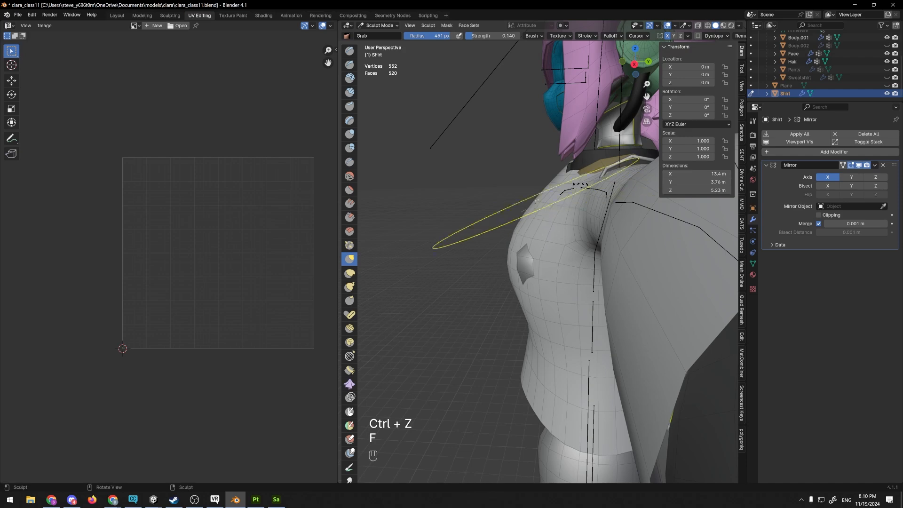
- Pull the shirt's chest outward with the Grab brush to cover the body parts poking through
middle_drag(477, 242, 635, 235)
middle_drag(440, 271, 400, 269)
shift+middle_drag(423, 268, 532, 257)
middle_drag(602, 256, 545, 254)
scroll(551, 254, up, 4)
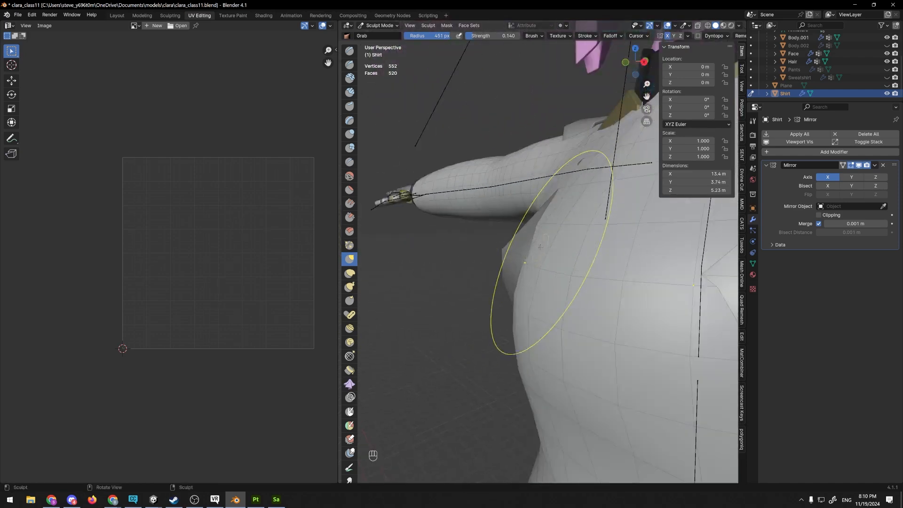
drag(540, 255, 432, 255)
scroll(513, 245, down, 7)
mouse_move(493, 240)
middle_down()
mouse_move(588, 262)
mouse_move(639, 227)
mouse_move(611, 197)
middle_up()
scroll(588, 262, up, 3)
- Put the shirt in Edit Mode and add a horizontal loop cut across the chest at armpit level
click(378, 26)
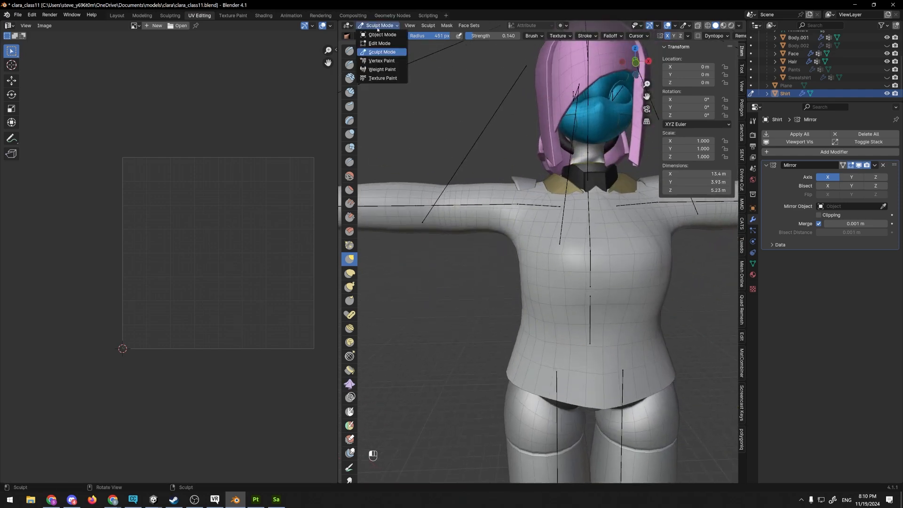
click(379, 43)
key(ctrl+r)
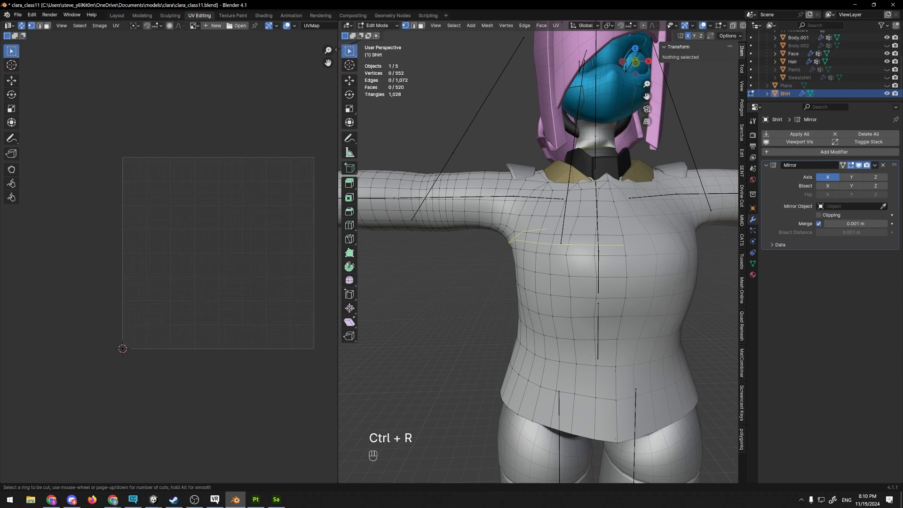
click(570, 246)
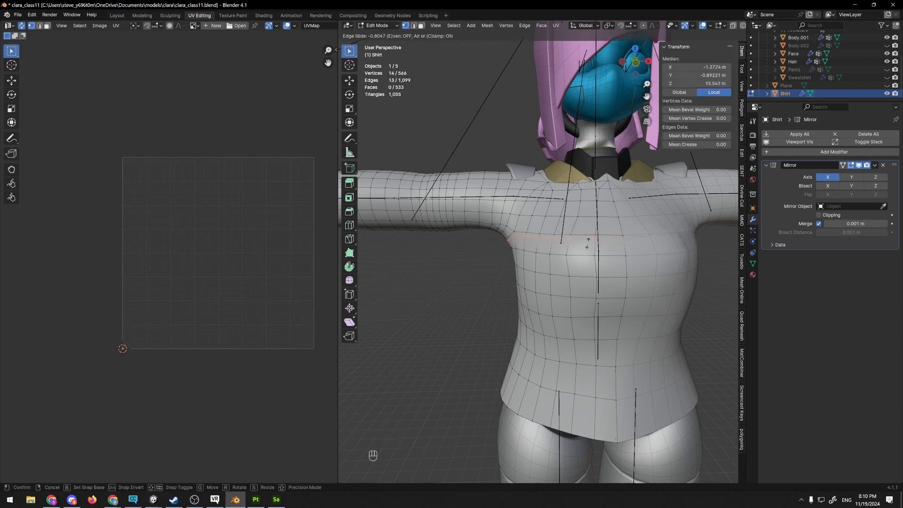
click(581, 250)
right_click(582, 242)
key(Escape)
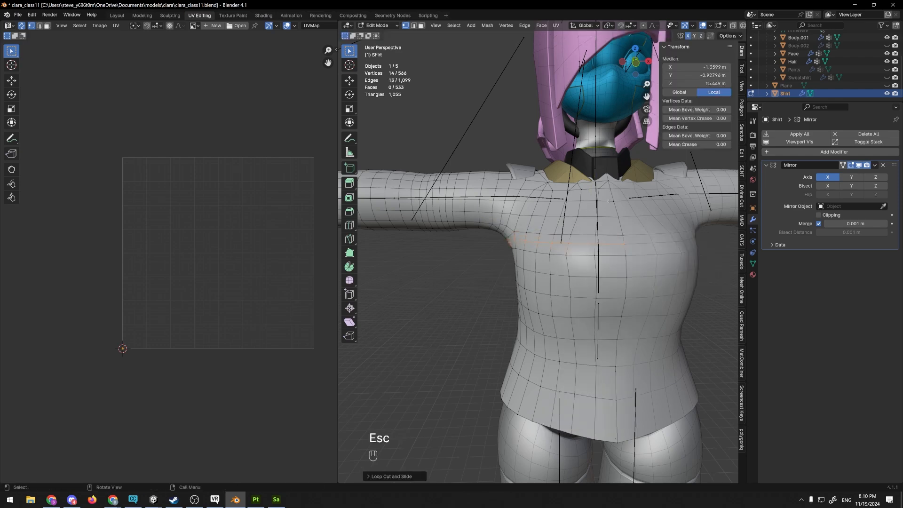
- Add another horizontal loop cut across the shirt's chest, just below the armpit-level loop
middle_drag(581, 242, 536, 193)
key(ctrl+r)
click(548, 256)
click(547, 256)
scroll(547, 256, down, 3)
scroll(527, 190, up, 4)
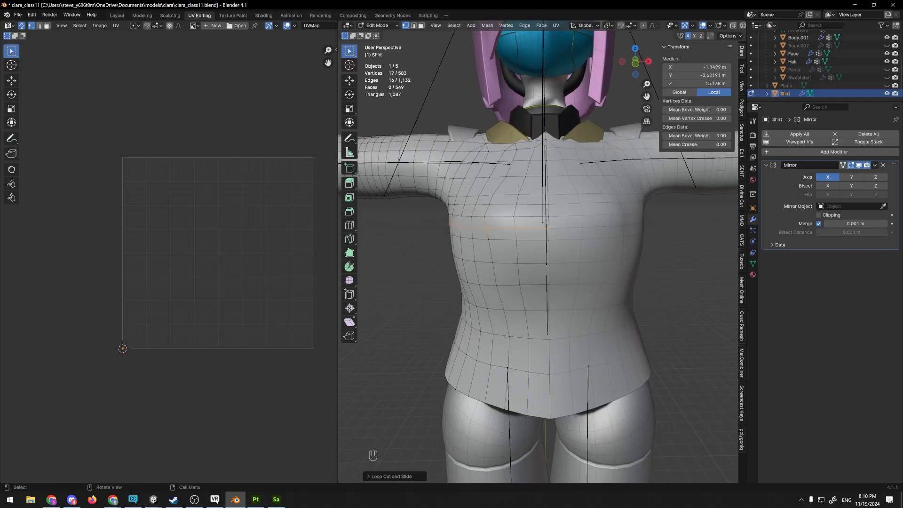
scroll(528, 243, down, 1)
middle_drag(528, 242, 525, 232)
shift+middle_drag(462, 114, 479, 133)
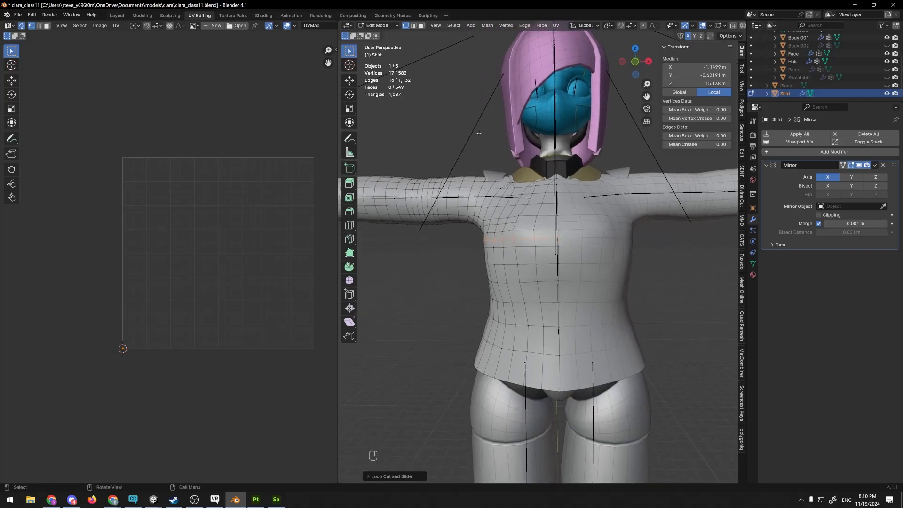
- Return the shirt to Sculpt Mode and pull the side of its chest outward with the Grab brush
click(383, 26)
click(381, 51)
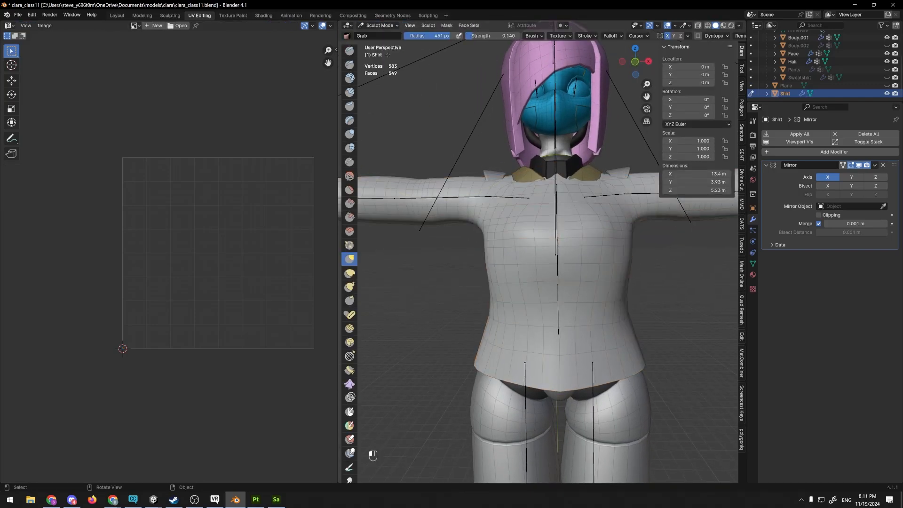
scroll(512, 227, up, 2)
mouse_move(513, 227)
shift+middle_down()
mouse_move(481, 206)
mouse_move(536, 235)
shift+middle_up()
drag(493, 258, 451, 272)
mouse_move(452, 273)
middle_down()
mouse_move(540, 278)
mouse_move(581, 267)
mouse_move(535, 276)
mouse_move(489, 263)
middle_up()
scroll(541, 287, down, 5)
shift+middle_drag(512, 221, 498, 247)
scroll(498, 247, up, 4)
middle_drag(499, 246, 564, 229)
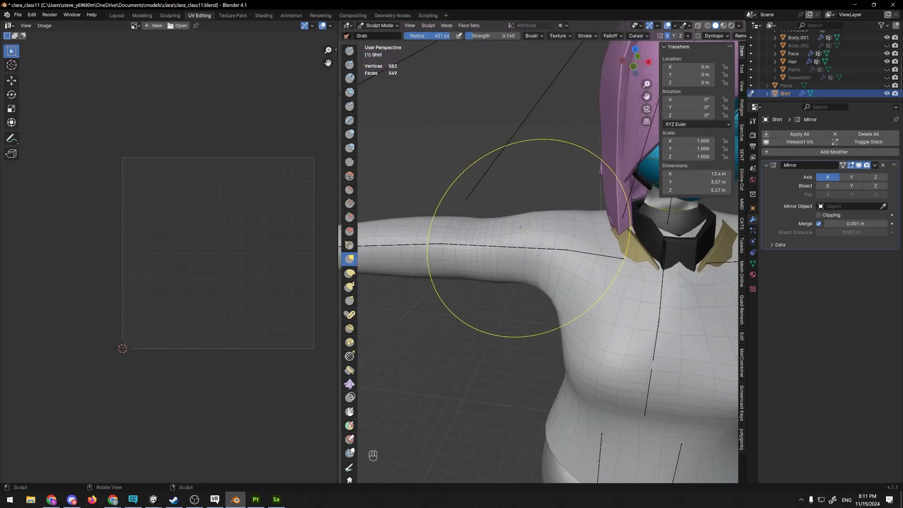
- Smooth the shirt's upper back and shoulder near the neckline with short Smooth strokes
shift+middle_drag(498, 223, 546, 178)
middle_drag(595, 203, 659, 207)
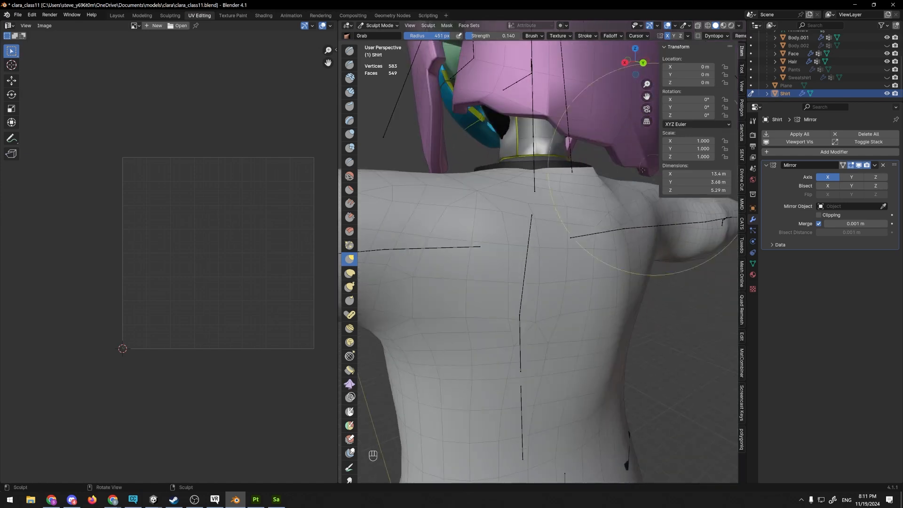
shift+middle_drag(602, 184, 578, 207)
middle_drag(517, 211, 568, 216)
shift+middle_drag(575, 151, 577, 155)
shift+drag(577, 155, 566, 137)
mouse_move(566, 137)
shift+mouse_down()
mouse_move(571, 146)
mouse_move(570, 137)
shift+mouse_up()
shift+drag(570, 137, 588, 156)
mouse_move(618, 157)
middle_down()
mouse_move(552, 160)
mouse_move(549, 169)
mouse_move(535, 138)
mouse_move(511, 184)
mouse_move(532, 186)
mouse_move(549, 169)
mouse_move(560, 181)
middle_up()
scroll(535, 141, down, 3)
scroll(548, 167, down, 6)
shift+middle_drag(559, 181, 608, 169)
scroll(557, 163, down, 2)
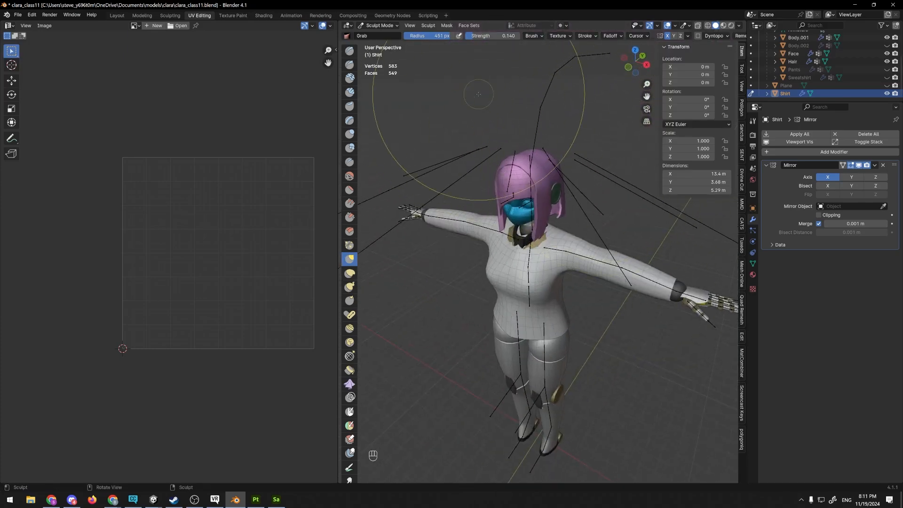
click(19, 14)
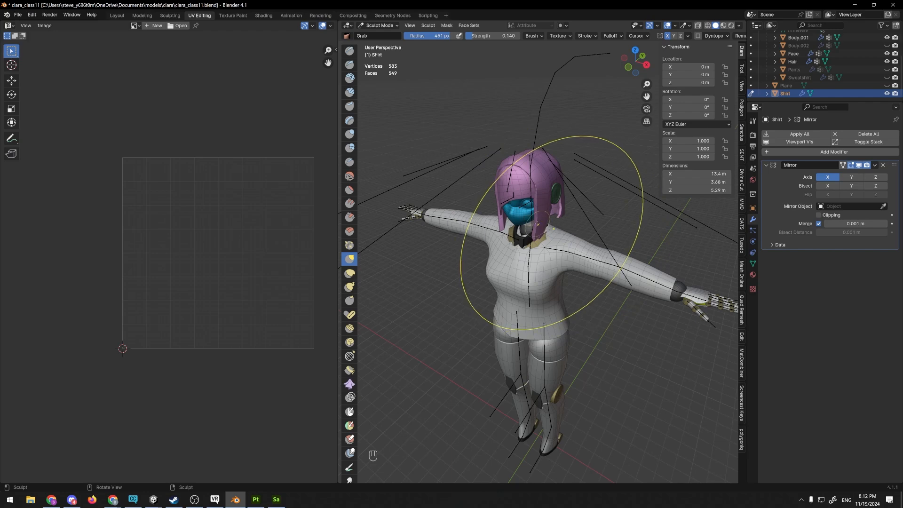
- Put the shirt in Edit Mode with the shoulder area framed in the viewport
mouse_move(542, 219)
middle_down()
mouse_move(549, 282)
mouse_move(499, 235)
mouse_move(571, 240)
mouse_move(498, 230)
mouse_move(606, 221)
mouse_move(586, 227)
mouse_move(602, 235)
mouse_move(524, 242)
middle_up()
scroll(571, 240, up, 9)
scroll(571, 240, down, 4)
shift+middle_drag(659, 254, 526, 215)
scroll(527, 214, down, 4)
mouse_move(386, 217)
middle_down()
mouse_move(476, 233)
mouse_move(544, 200)
mouse_move(574, 225)
mouse_move(522, 235)
middle_up()
mouse_move(527, 202)
shift+middle_down()
mouse_move(510, 264)
mouse_move(477, 270)
mouse_move(580, 246)
mouse_move(480, 230)
shift+middle_up()
scroll(478, 270, up, 6)
mouse_move(541, 244)
middle_down()
mouse_move(680, 267)
mouse_move(514, 232)
mouse_move(524, 258)
mouse_move(541, 238)
mouse_move(532, 264)
mouse_move(524, 246)
mouse_move(593, 228)
mouse_move(511, 253)
mouse_move(607, 262)
mouse_move(532, 277)
mouse_move(423, 89)
mouse_move(447, 124)
mouse_move(484, 234)
mouse_move(514, 277)
middle_up()
scroll(593, 228, down, 4)
scroll(521, 254, up, 3)
click(380, 26)
click(382, 34)
key(Tab)
- Try a loop cut around the armhole where the sleeve meets the shirt's torso
key(ctrl+r)
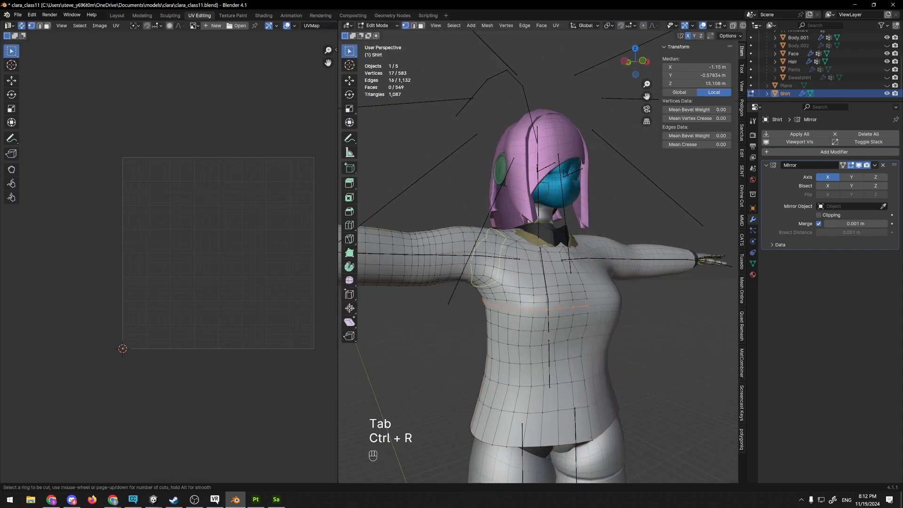
click(504, 247)
click(505, 245)
middle_drag(505, 246, 560, 227)
scroll(487, 249, up, 4)
key(ctrl+z)
- Add a loop cut around the top of the sleeve where it joins the shoulder
scroll(489, 240, down, 5)
scroll(524, 246, up, 4)
scroll(535, 255, up, 2)
key(3)
shift+middle_drag(561, 227, 560, 205)
key(ctrl+r)
click(547, 202)
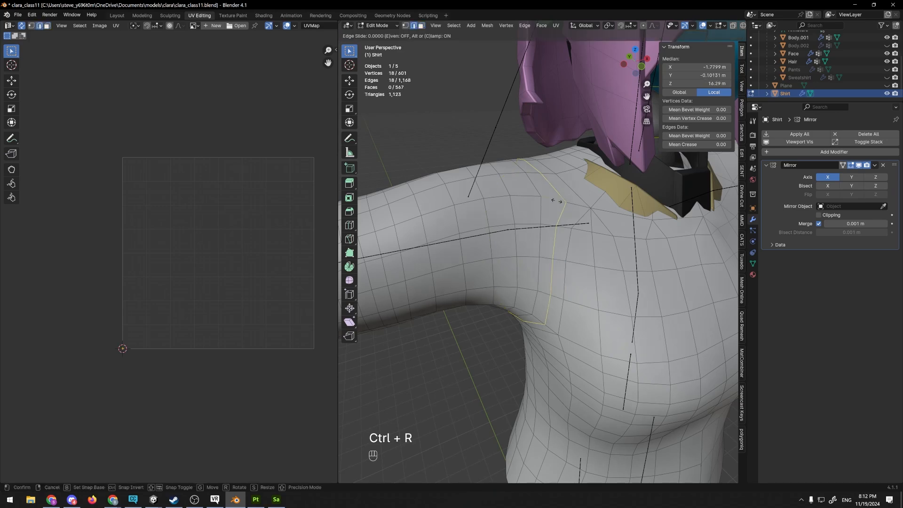
click(561, 196)
middle_drag(558, 198, 516, 183)
- Return the shirt to Sculpt Mode and smooth the mesh around the new shoulder loop
click(390, 27)
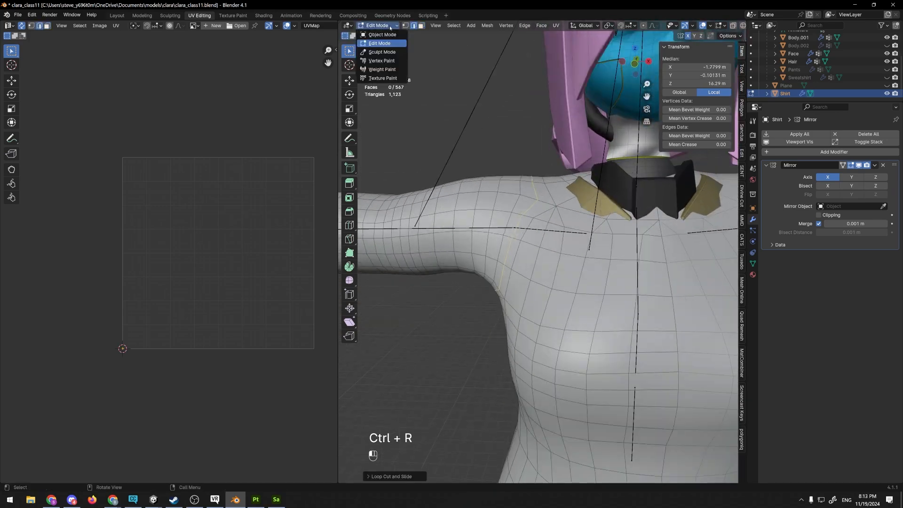
click(382, 52)
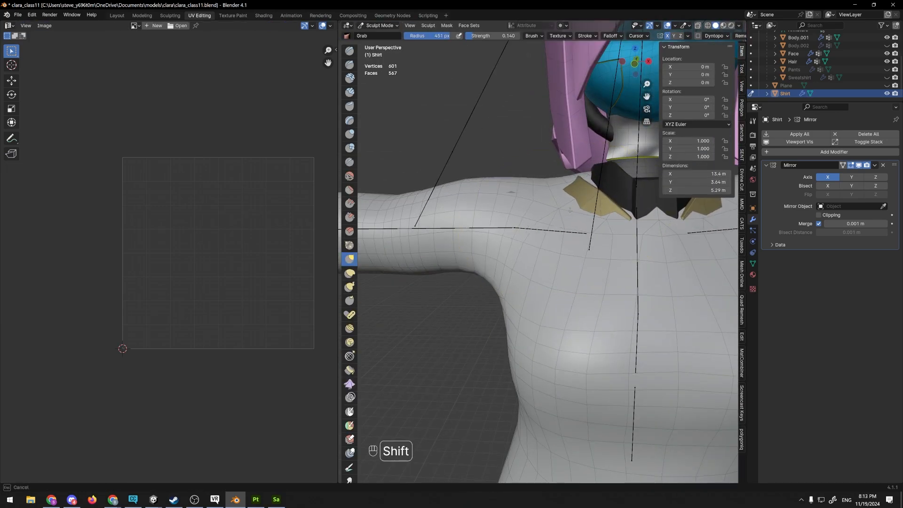
mouse_move(535, 200)
middle_down()
mouse_move(544, 179)
mouse_move(480, 261)
mouse_move(422, 470)
middle_up()
key(Tab)
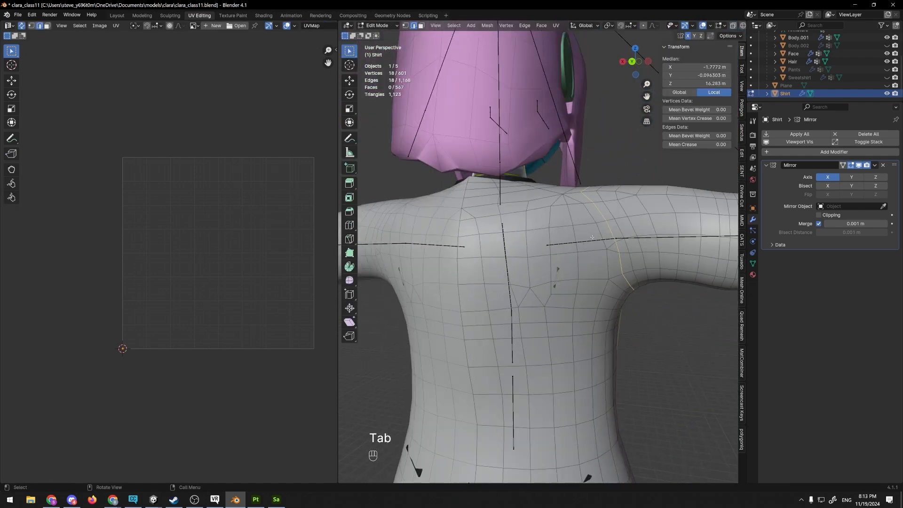
middle_drag(585, 235, 564, 244)
key(ctrl+r)
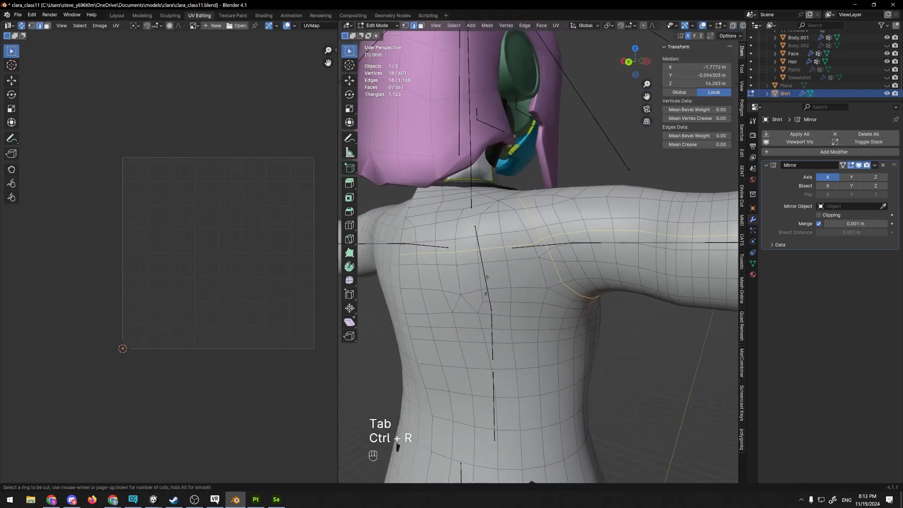
middle_drag(508, 242, 489, 260)
key(ctrl+r)
scroll(536, 248, down, 4)
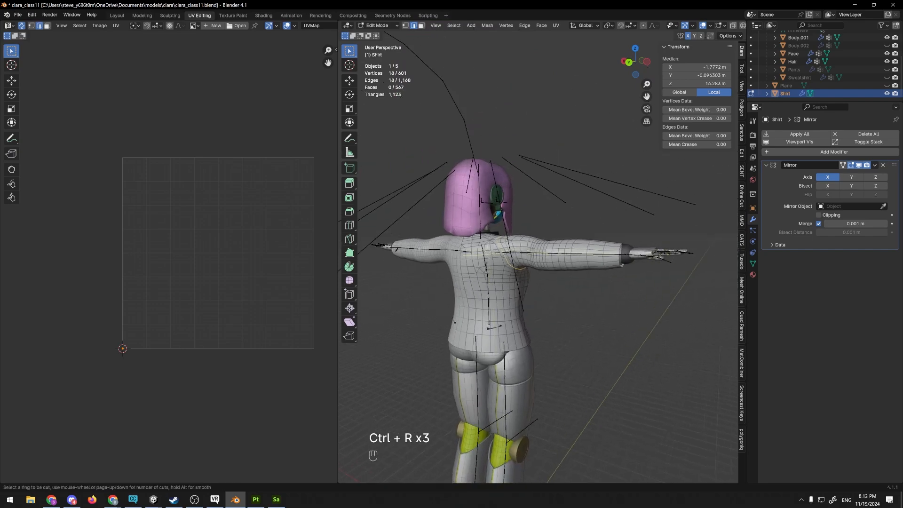
right_click(485, 253)
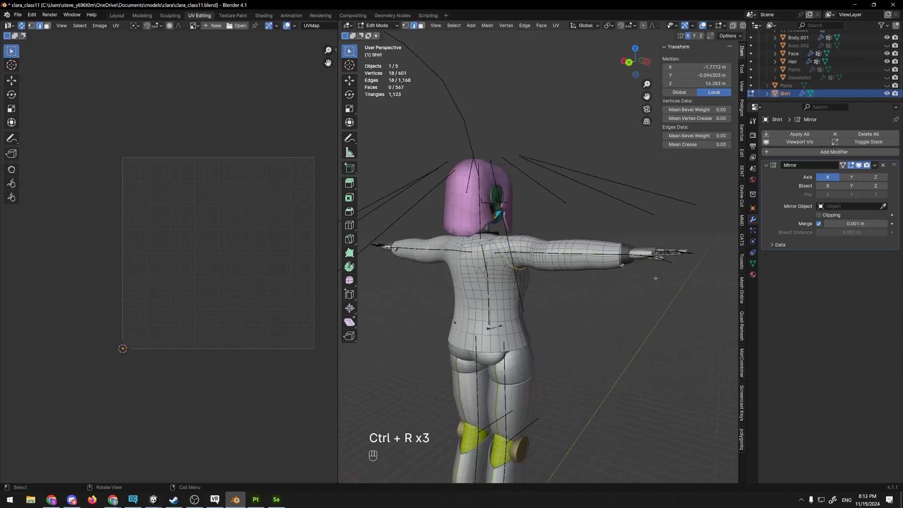
scroll(616, 266, up, 2)
middle_drag(616, 266, 549, 235)
scroll(642, 246, up, 3)
scroll(565, 236, up, 2)
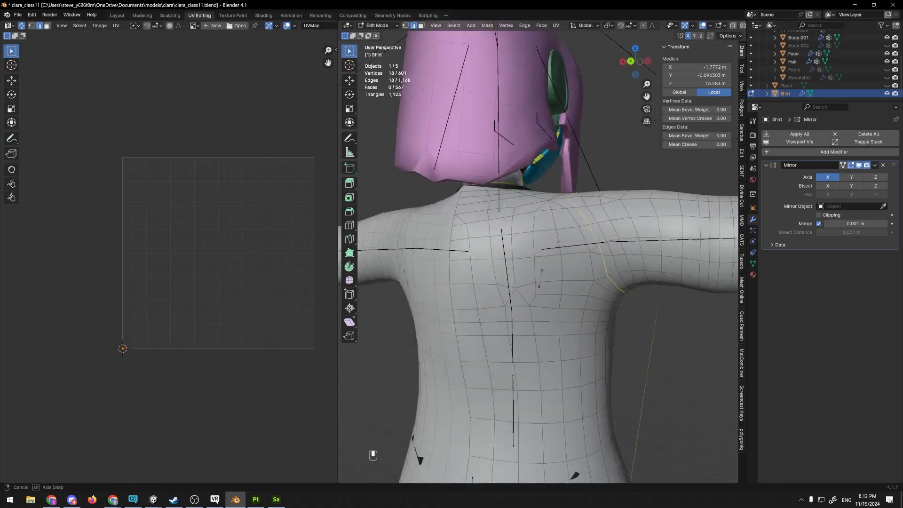
scroll(531, 232, down, 3)
scroll(510, 229, up, 2)
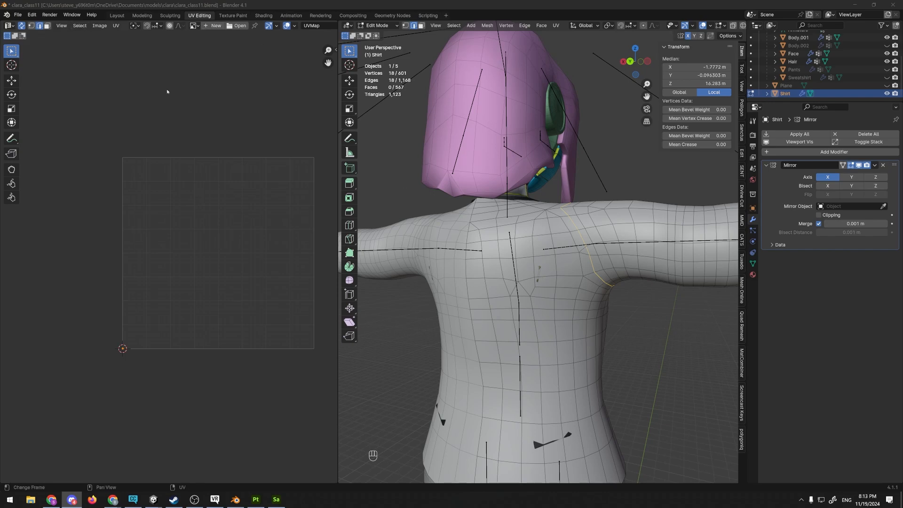
- Put the shirt in Sculpt Mode, choose the Nudge brush, and undo the test strokes on the back
click(378, 25)
click(383, 55)
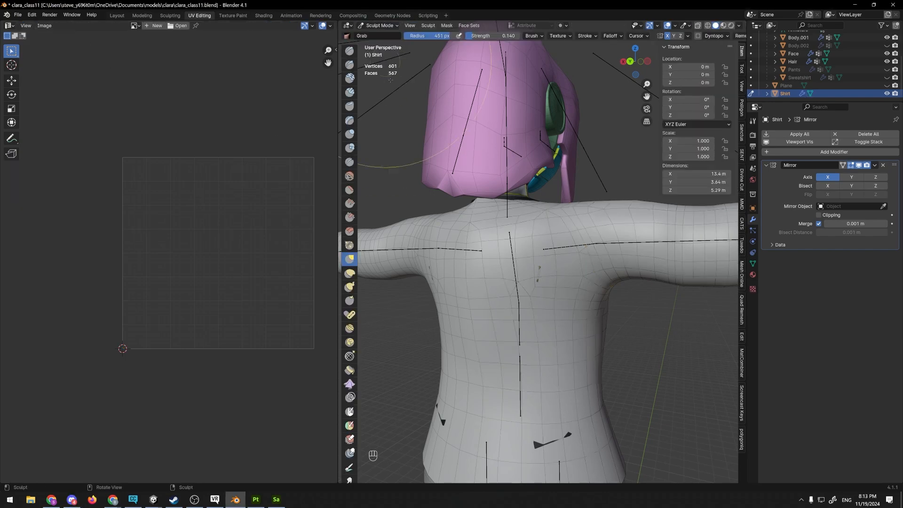
mouse_move(478, 272)
middle_down()
mouse_move(518, 240)
mouse_move(493, 262)
mouse_move(507, 256)
middle_up()
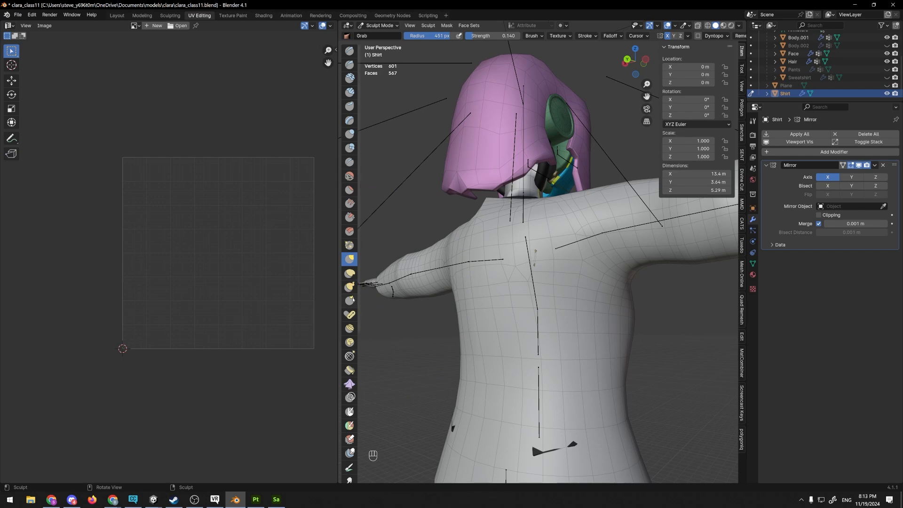
click(350, 328)
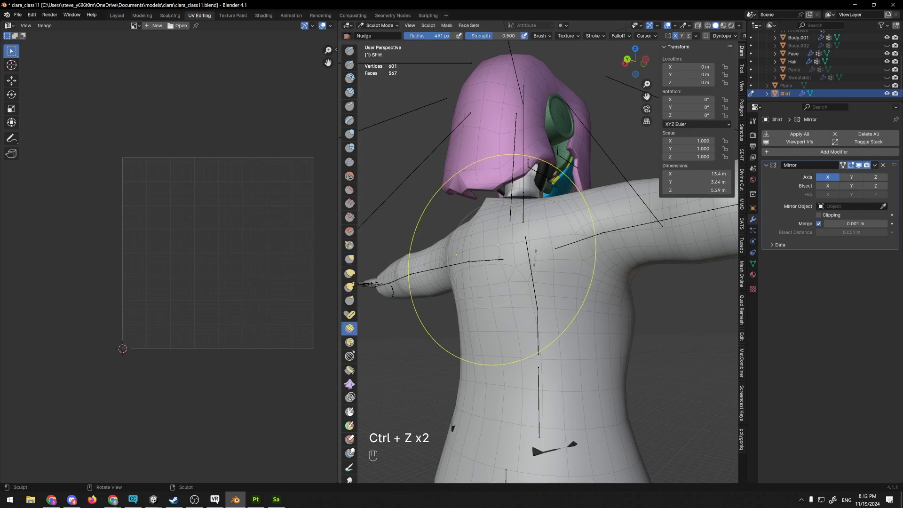
mouse_move(502, 260)
middle_down()
mouse_move(521, 257)
mouse_move(525, 214)
mouse_move(507, 226)
mouse_move(511, 233)
mouse_move(528, 221)
mouse_move(515, 255)
mouse_move(457, 265)
mouse_move(470, 260)
mouse_move(480, 289)
mouse_move(469, 298)
mouse_move(442, 287)
middle_up()
scroll(502, 238, up, 2)
key(ctrl+z)
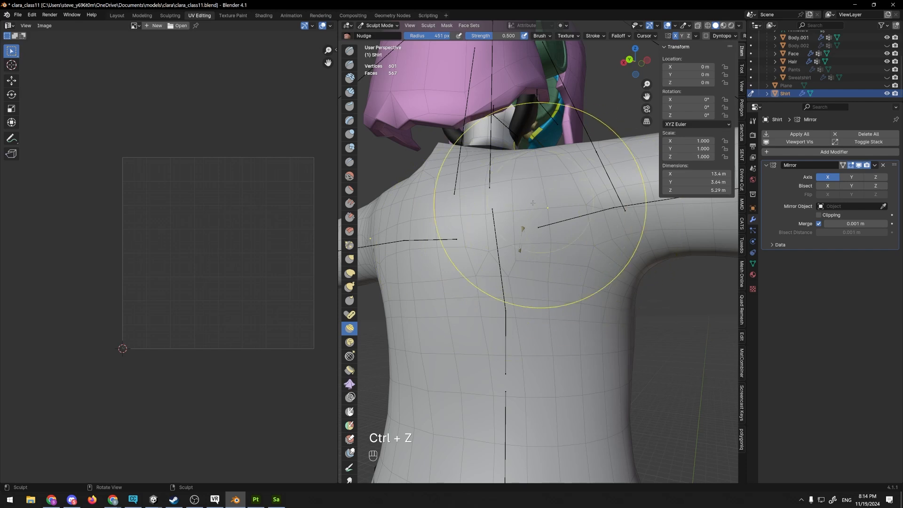
- Push the mesh of the shirt's upper back with Nudge strokes to cover the body part poking through
middle_drag(474, 359, 451, 306)
drag(452, 231, 457, 239)
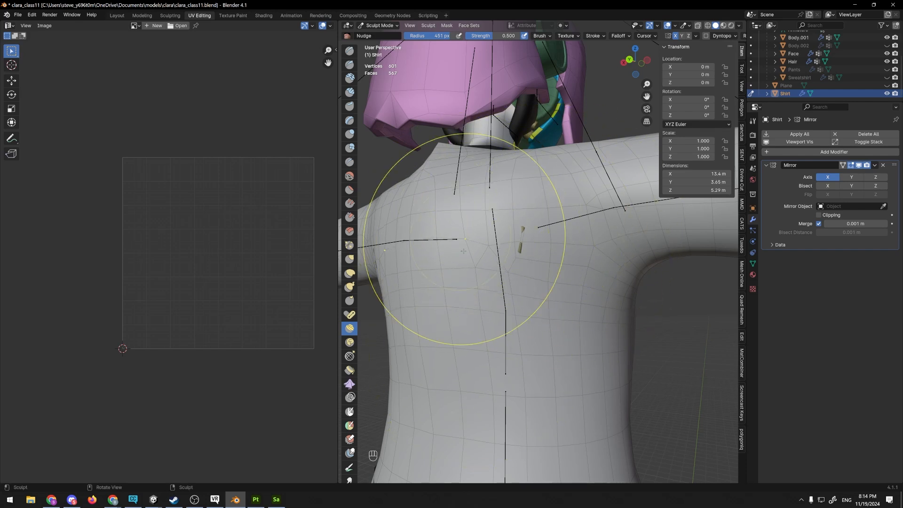
drag(495, 371, 499, 259)
mouse_move(539, 337)
mouse_down()
mouse_move(538, 251)
mouse_move(576, 211)
mouse_up()
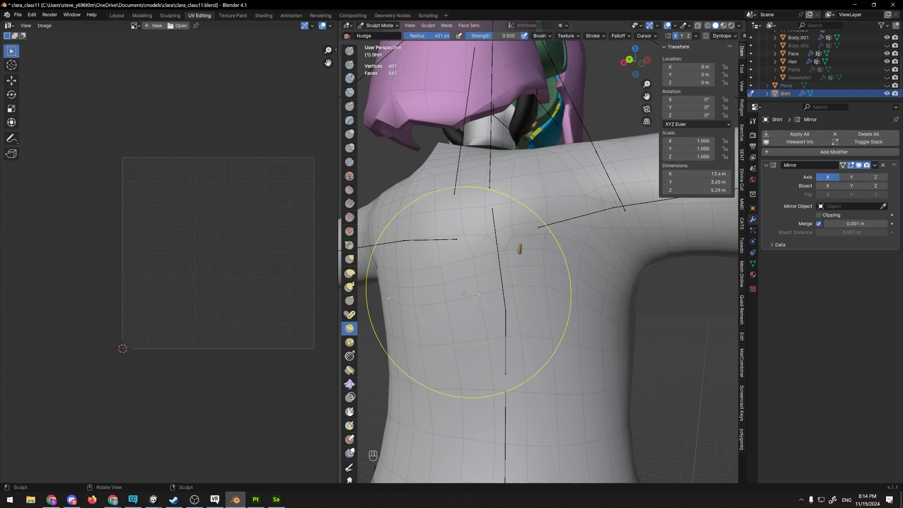
middle_drag(453, 282, 578, 275)
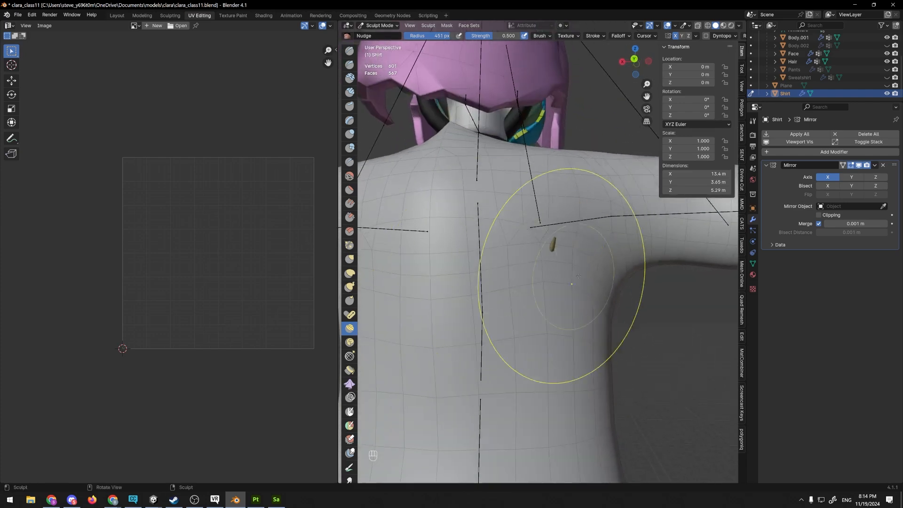
- Smooth the shirt's upper back around the shoulder blade with Smooth strokes
mouse_move(575, 229)
middle_down()
mouse_move(531, 296)
mouse_move(494, 278)
mouse_move(489, 244)
mouse_move(526, 298)
mouse_move(463, 257)
mouse_move(585, 282)
mouse_move(484, 273)
middle_up()
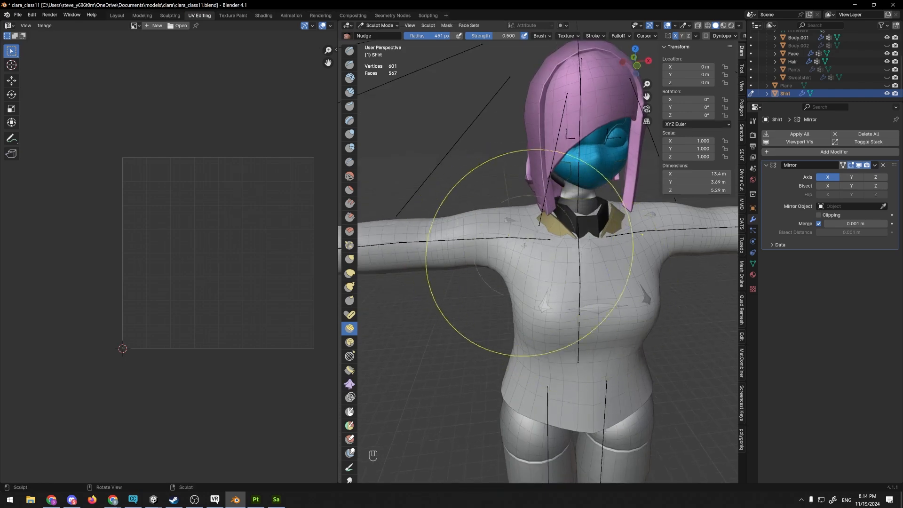
middle_drag(527, 241, 545, 219)
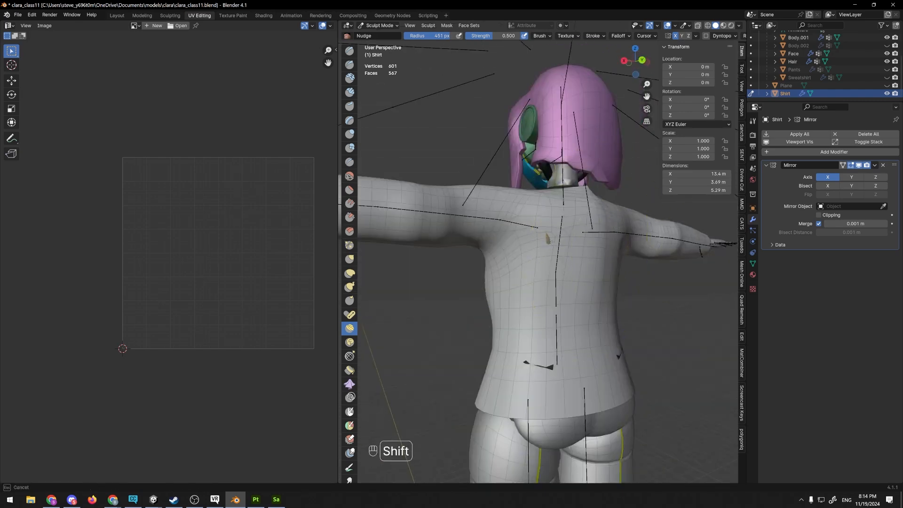
scroll(544, 219, up, 2)
shift+drag(556, 179, 515, 233)
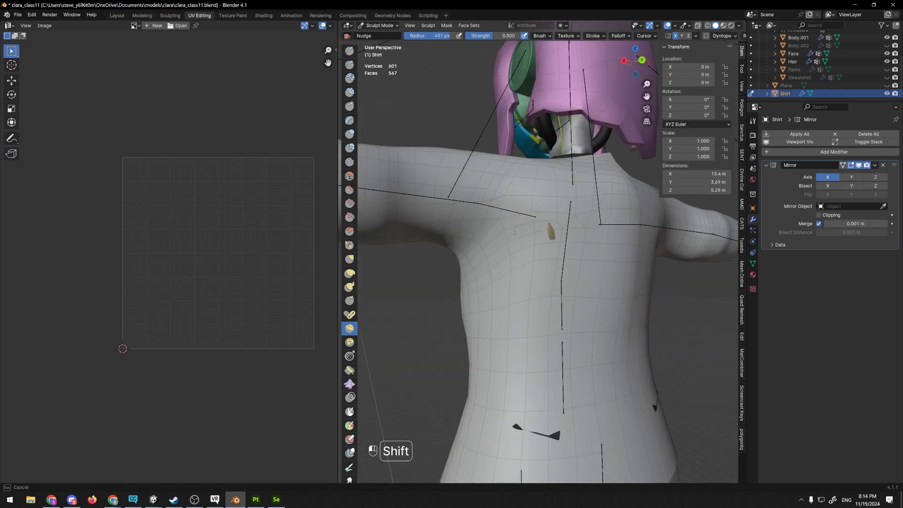
mouse_move(506, 232)
middle_down()
mouse_move(595, 262)
mouse_move(529, 272)
mouse_move(517, 263)
mouse_move(503, 282)
mouse_move(544, 224)
middle_up()
key(Escape)
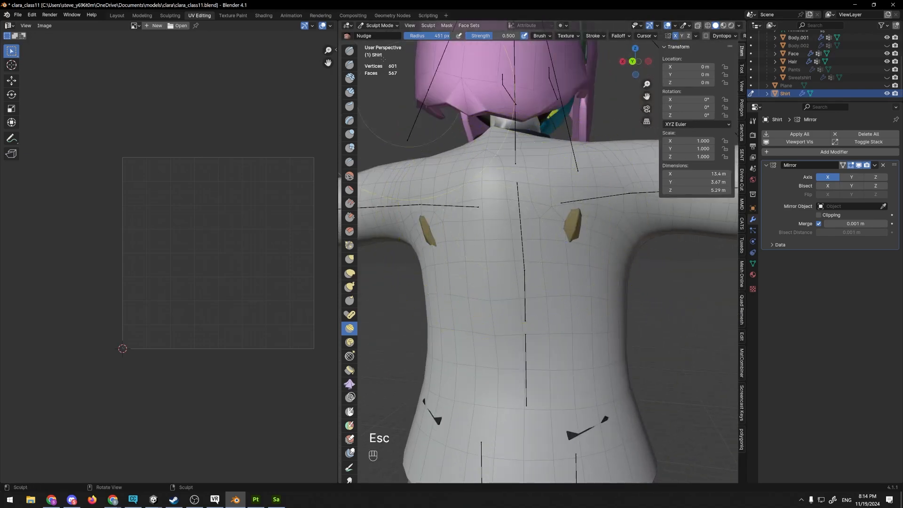
- In Edit Mode, knife a horizontal cut across the upper back from the centre line to the shoulder loop
click(377, 26)
click(379, 44)
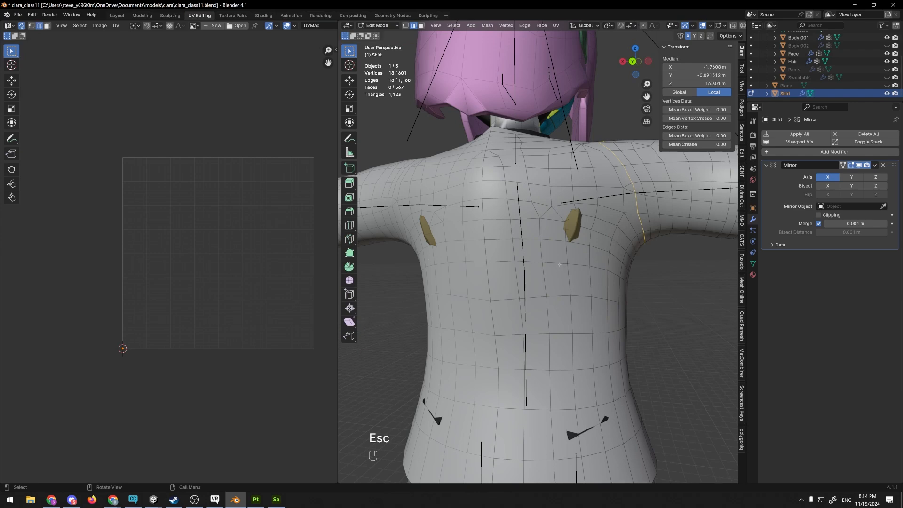
key(k)
scroll(559, 264, up, 3)
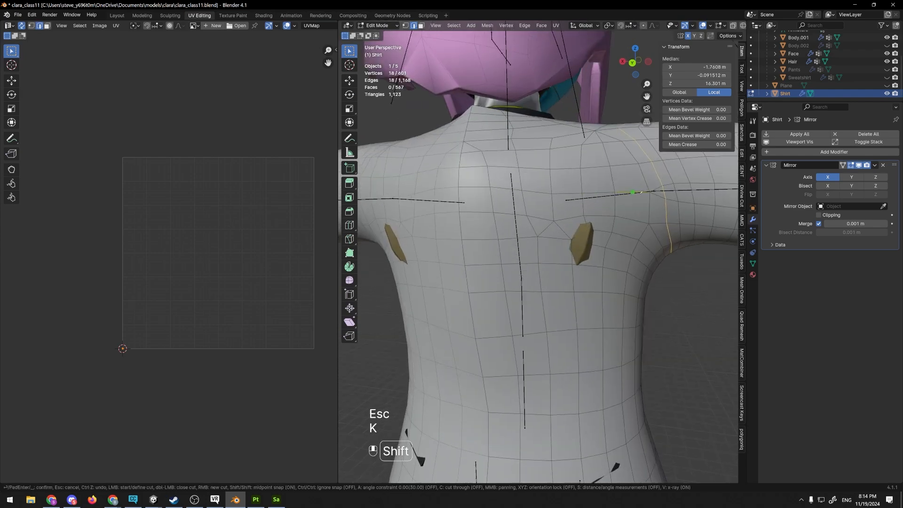
shift+middle_drag(640, 191, 631, 232)
scroll(631, 232, up, 1)
mouse_move(631, 233)
middle_down()
mouse_move(618, 245)
mouse_move(637, 233)
middle_up()
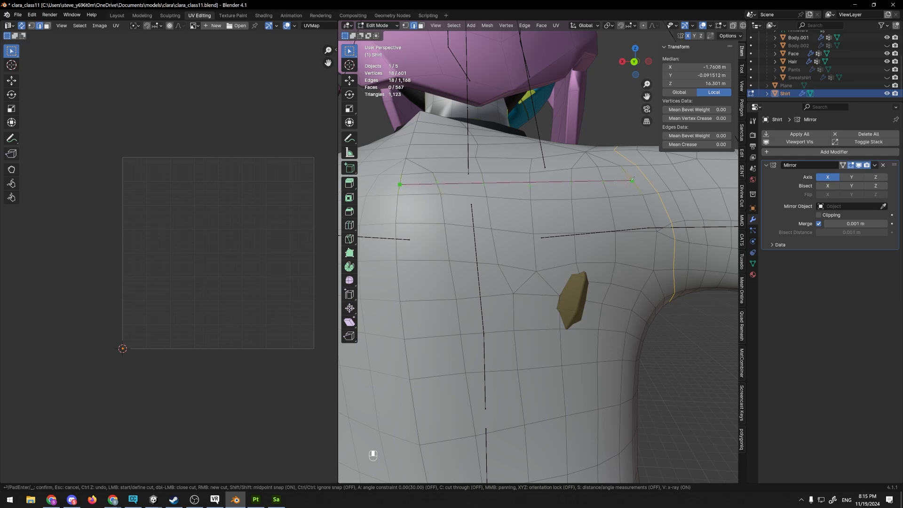
click(632, 181)
shift+middle_drag(641, 173, 597, 204)
scroll(632, 190, down, 2)
scroll(588, 210, up, 2)
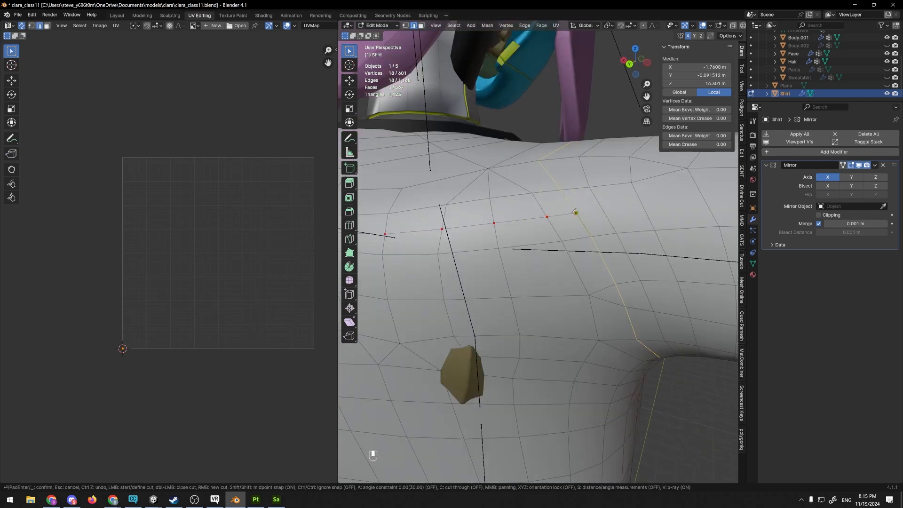
scroll(570, 230, down, 3)
key(Return)
middle_drag(594, 227, 621, 223)
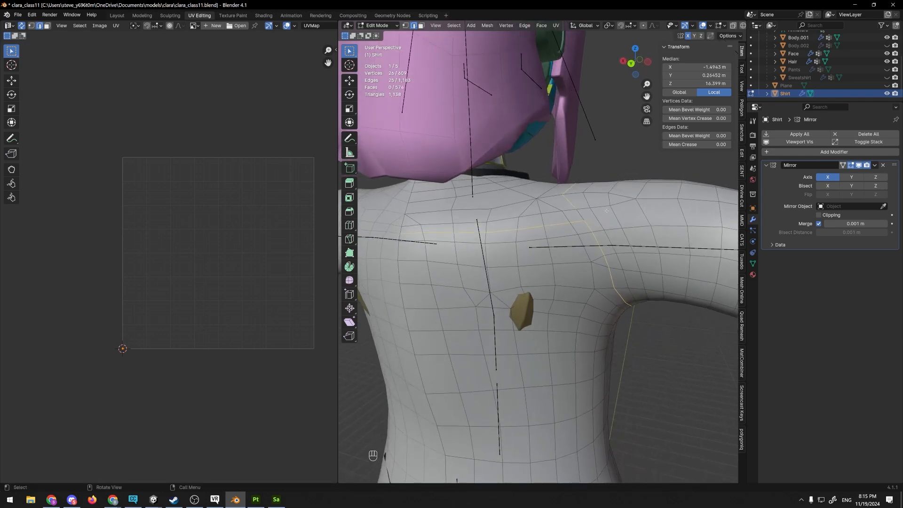
- Examine the faces and vertices beside the shoulder where the knife cut across the upper back ends
key(3)
click(576, 200)
middle_drag(576, 200, 552, 224)
key(Tab)
key(Tab)
key(1)
scroll(529, 249, up, 5)
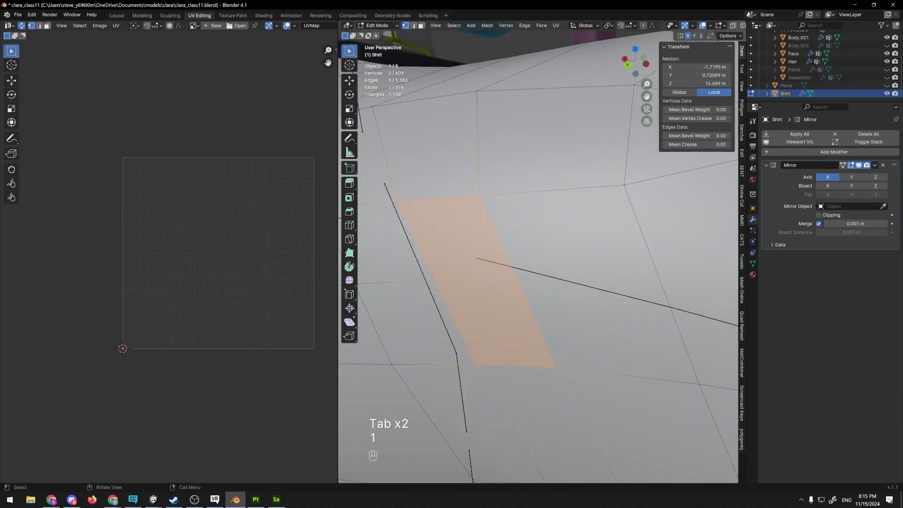
click(456, 221)
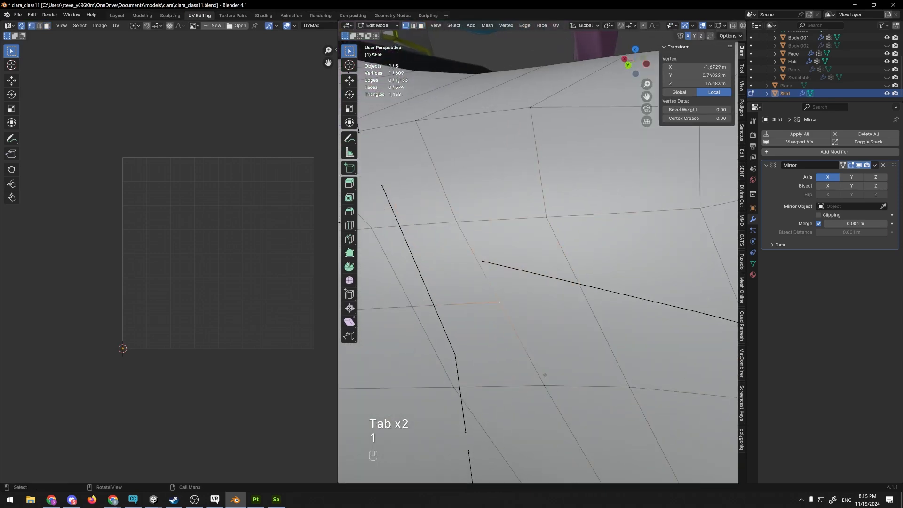
click(609, 346)
key(3)
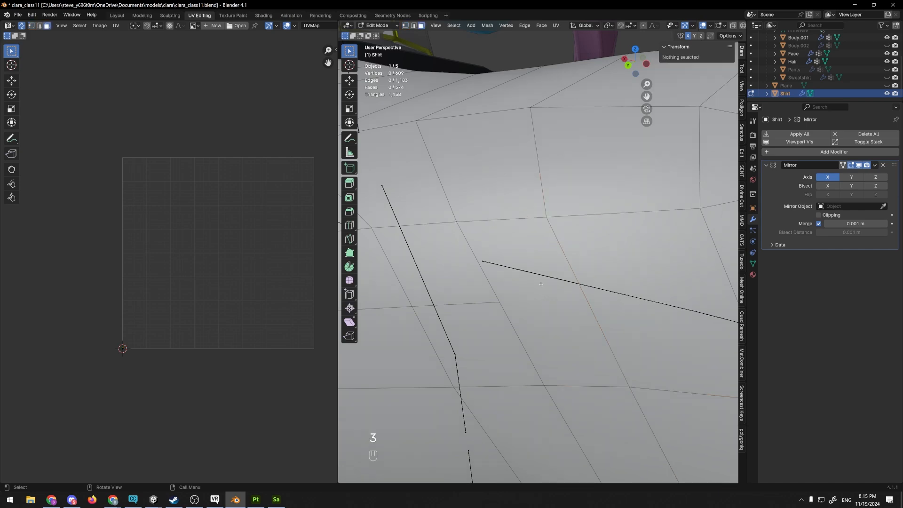
scroll(540, 254, down, 5)
click(540, 264)
middle_drag(539, 266, 567, 240)
scroll(586, 250, down, 4)
scroll(606, 242, up, 1)
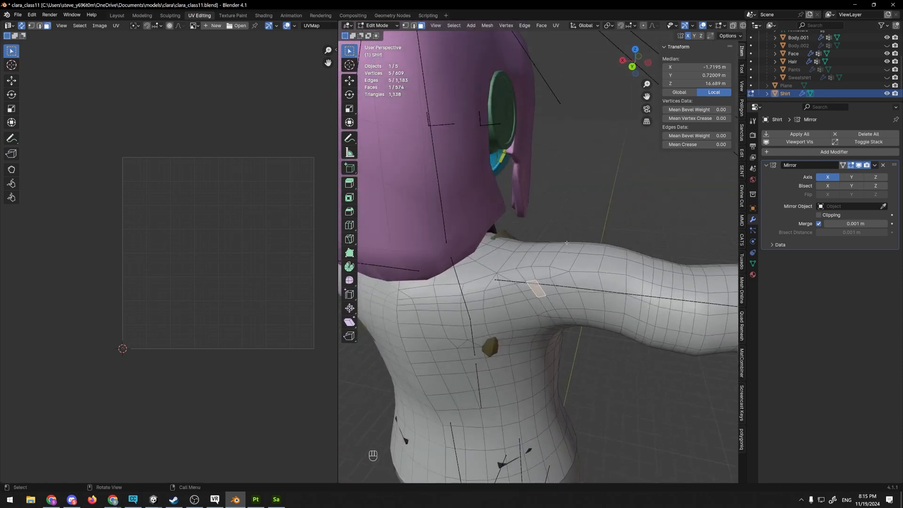
shift+middle_drag(566, 243, 580, 224)
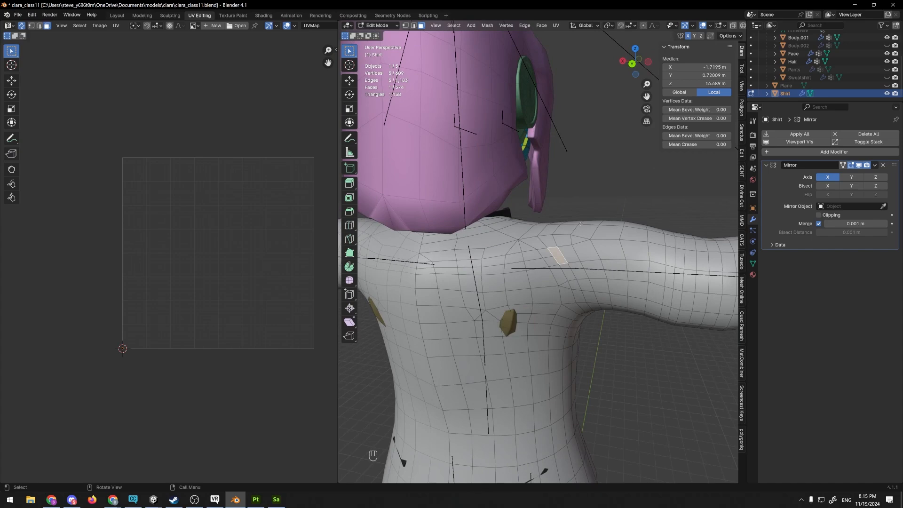
key(ctrl+z)
key(ctrl+z)
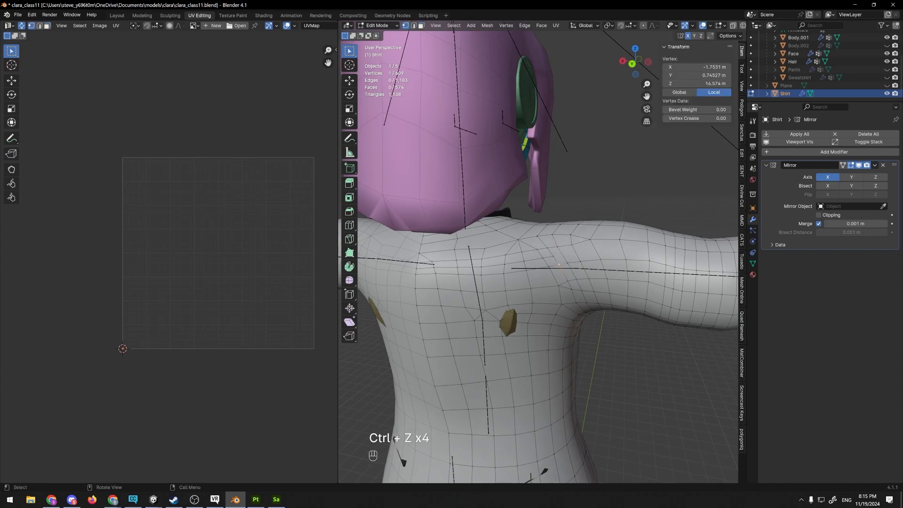
- Try a diagonal knife cut from the cut's end vertex to the next shoulder loop, check the resulting triangle, and undo it
scroll(577, 232, up, 5)
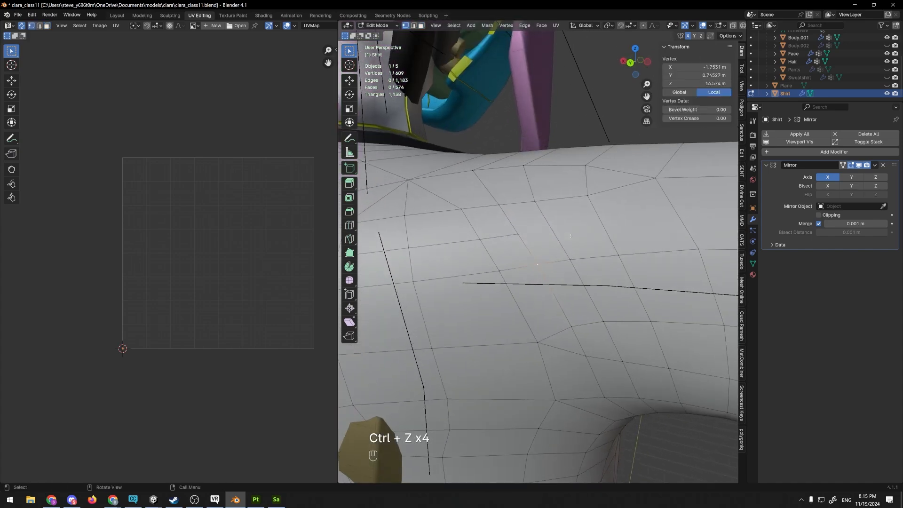
key(k)
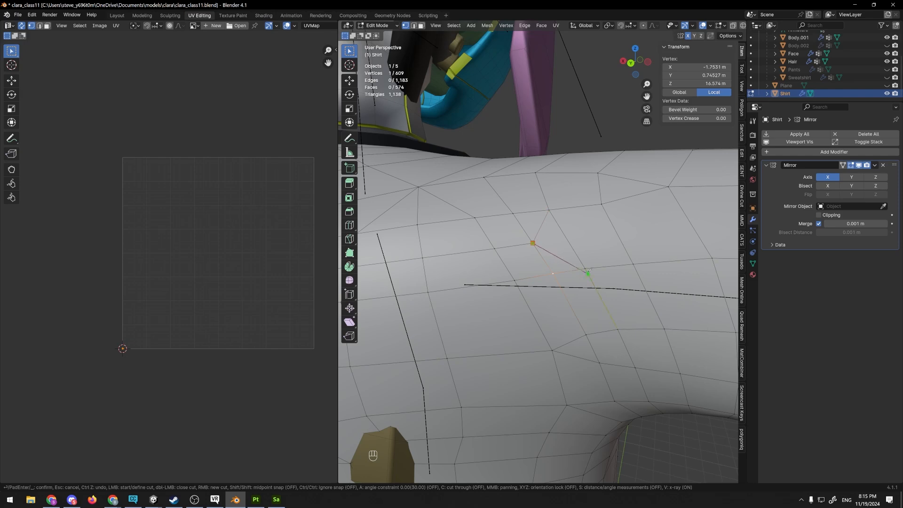
key(space)
key(3)
click(541, 230)
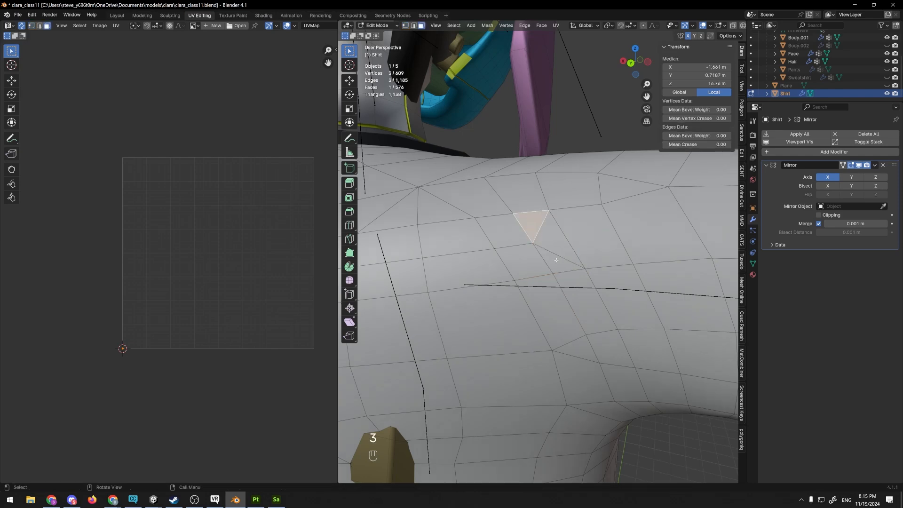
scroll(521, 221, down, 7)
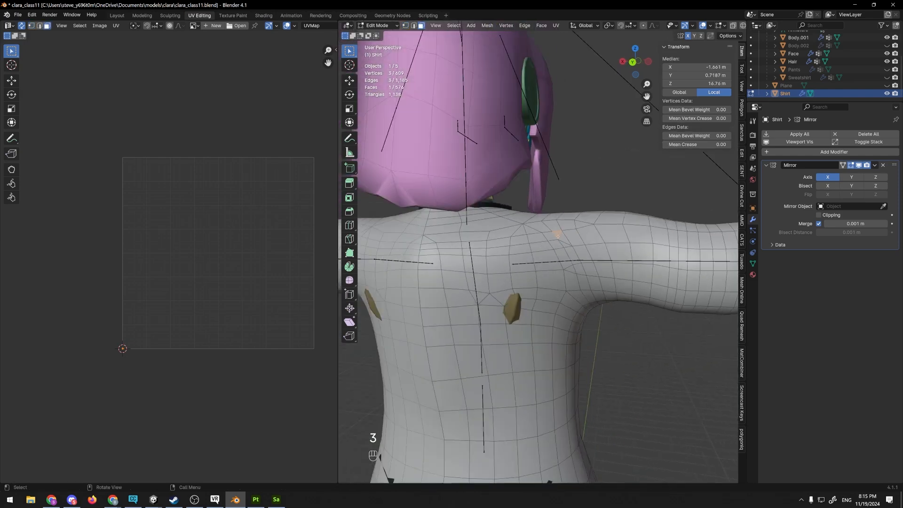
middle_drag(581, 221, 592, 223)
key(ctrl+z)
key(ctrl+z)
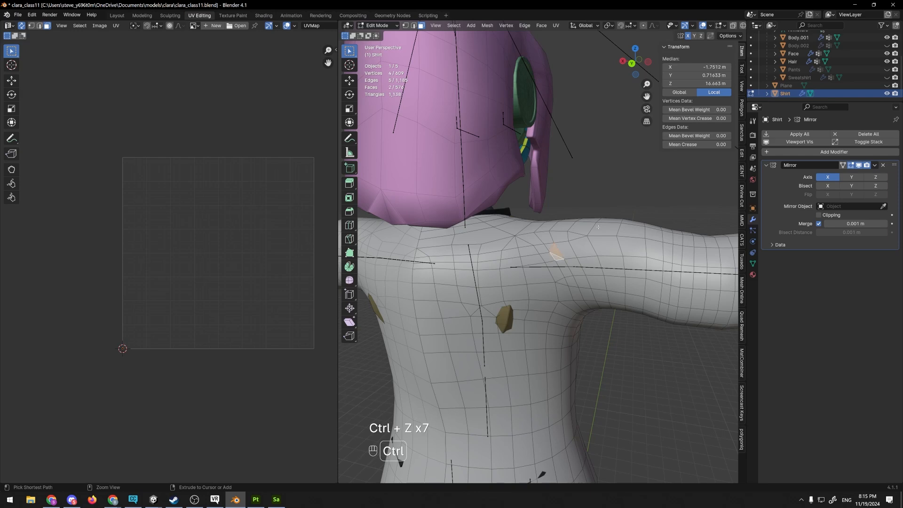
key(ctrl+z)
key(ctrl+z)
- Subdivide the shoulder loop's edge facing the cut's end vertex twice
scroll(540, 244, up, 3)
key(2)
key(1)
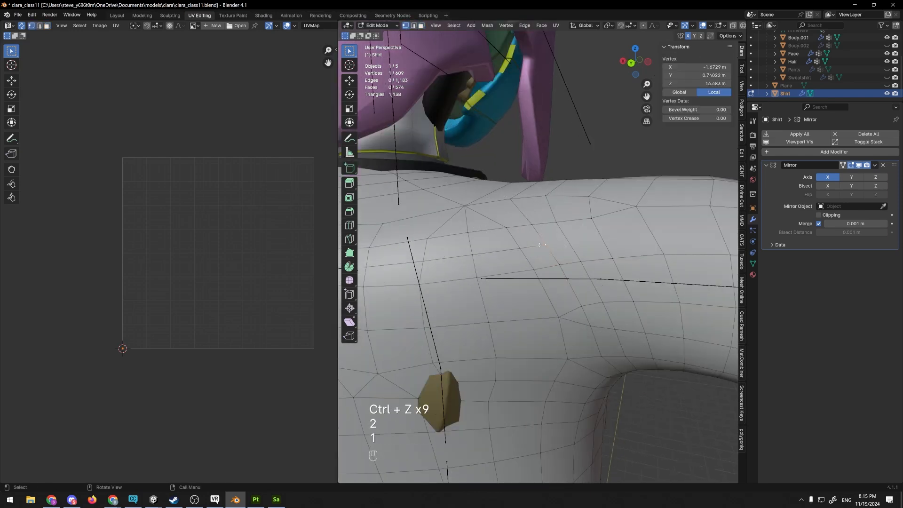
key(2)
click(539, 236)
key(1)
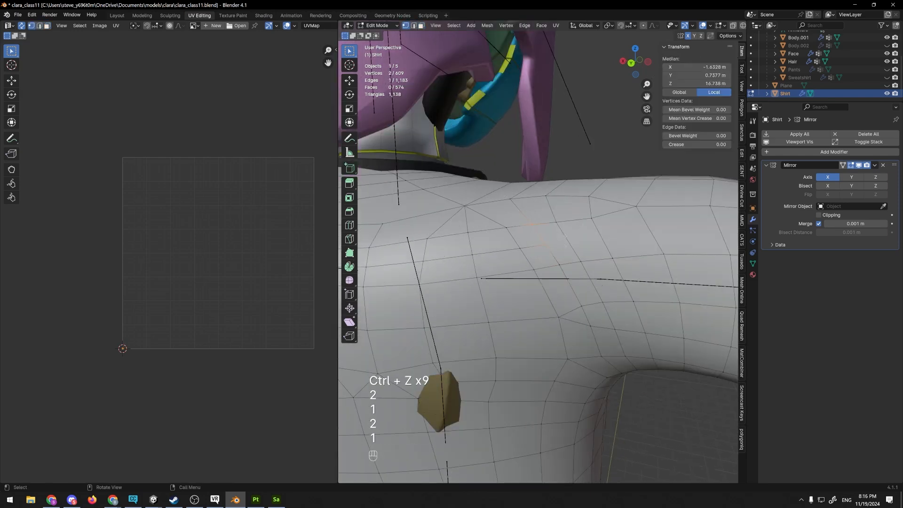
middle_drag(557, 238, 554, 239)
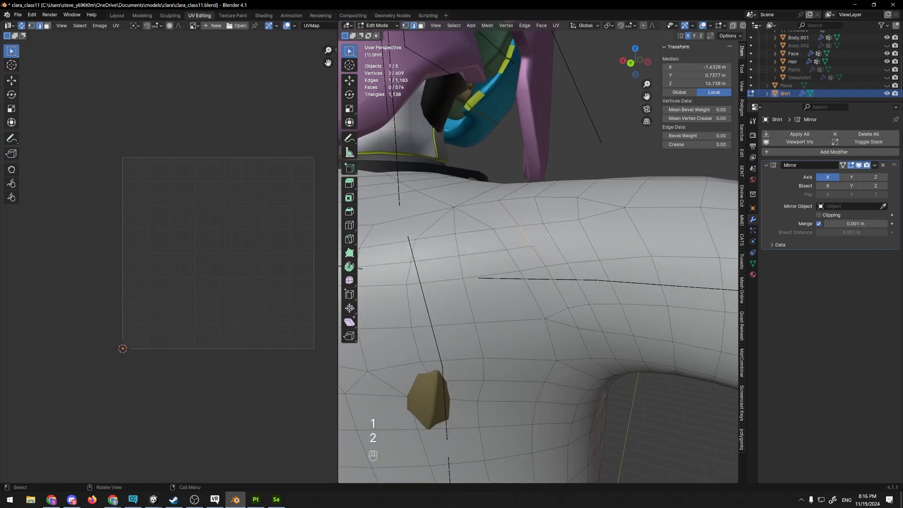
key(1)
key(2)
right_click(551, 239)
click(553, 245)
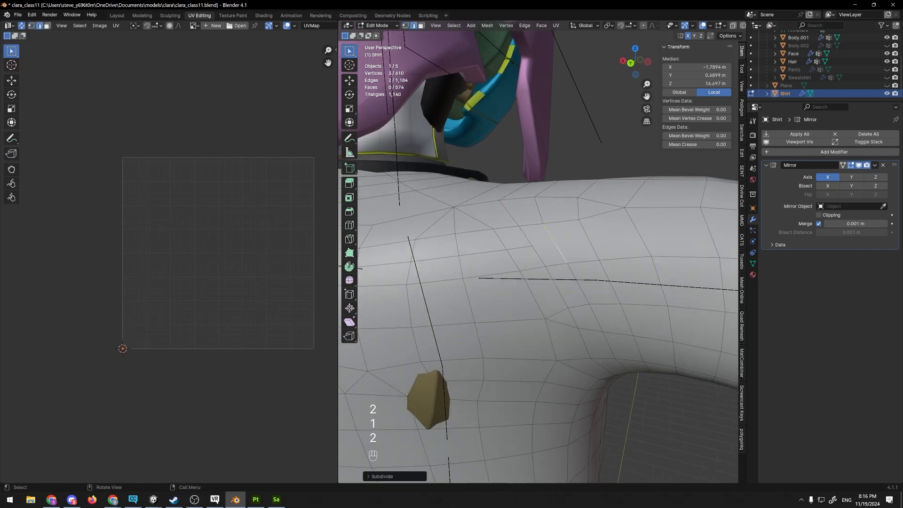
right_click(552, 244)
click(553, 246)
- Dissolve the middle vertex of the subdivided edge, leaving three segments
key(1)
click(555, 242)
key(Delete)
click(555, 286)
- Move the middle segment of the divided edge toward the cut's end vertex
scroll(558, 280, up, 5)
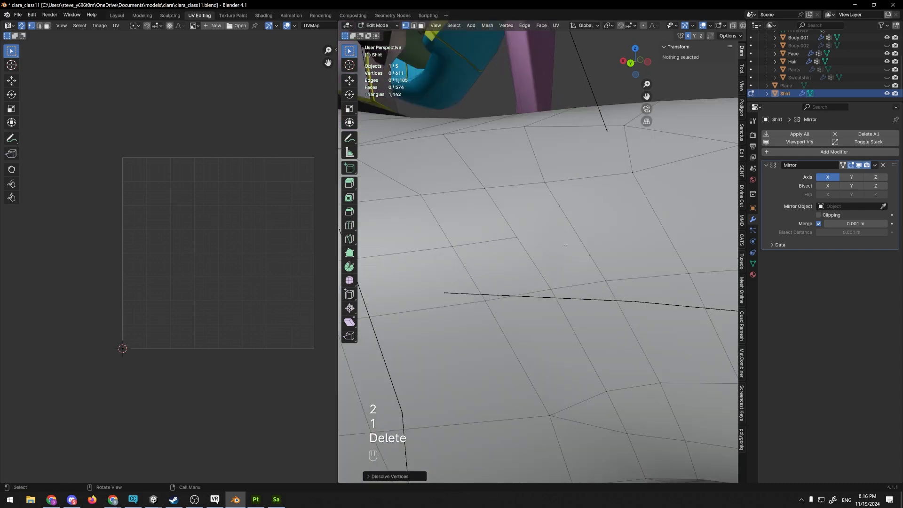
click(570, 224)
key(2)
click(571, 225)
key(g)
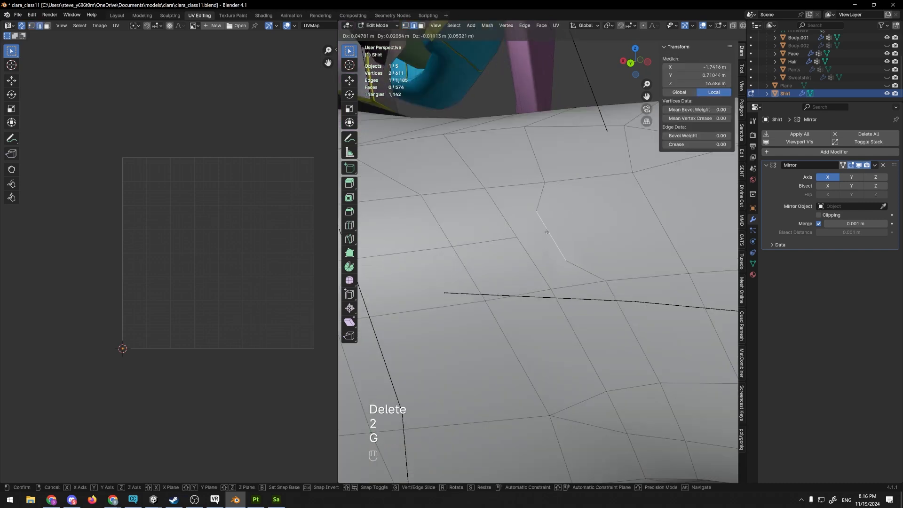
click(546, 231)
- Try knife cuts linking the cut's end and the moved segment to the neighbouring loops, check the faces, and undo them
key(1)
click(519, 236)
key(k)
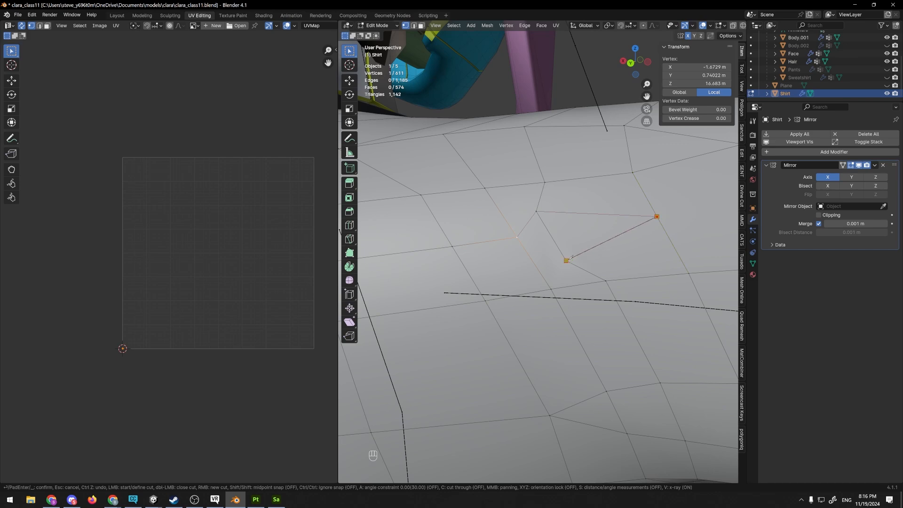
key(Return)
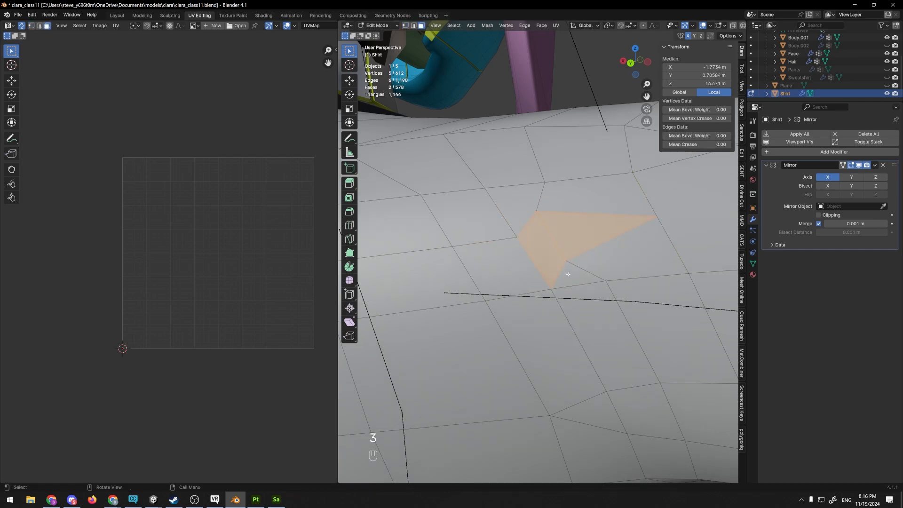
scroll(568, 274, down, 10)
click(614, 193)
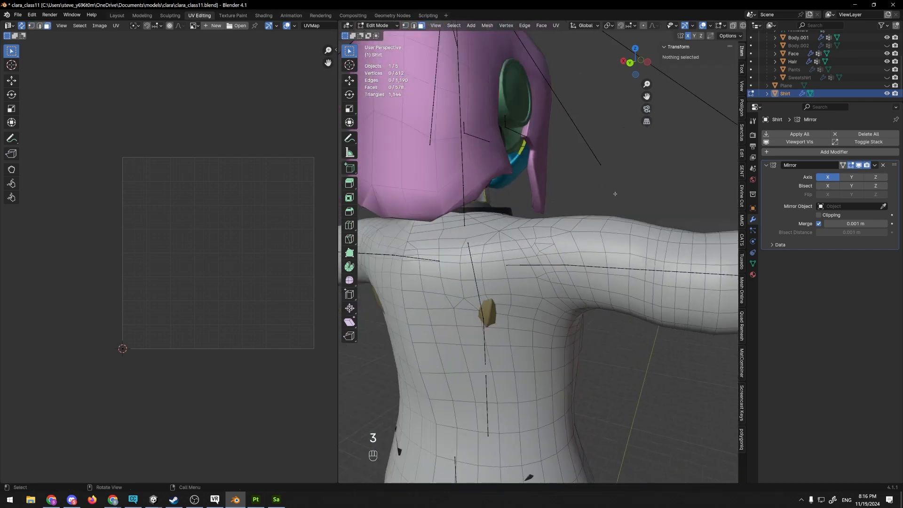
key(ctrl+z)
key(ctrl+z)
key(ctrl+z)
key(ctrl+z)
key(ctrl+z)
key(ctrl+z)
- Switch to the Chrome window with quad-to-quad.png, examine the quad reduction patterns, and return to Blender
key(alt+Tab)
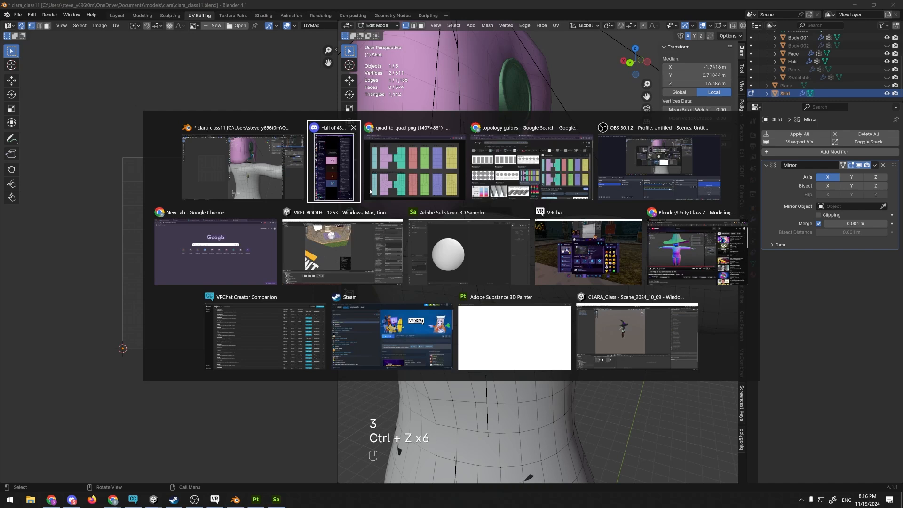
click(407, 183)
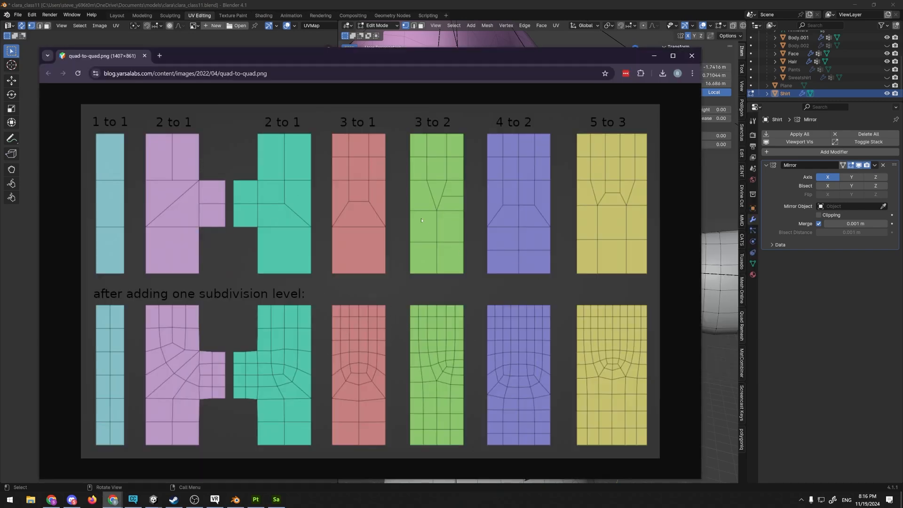
key(alt+Tab)
- Try to connect the loop vertices above and below the moved segment with a straight edge, and undo it
scroll(444, 387, down, 1)
key(Tab)
key(Tab)
key(2)
scroll(545, 260, up, 6)
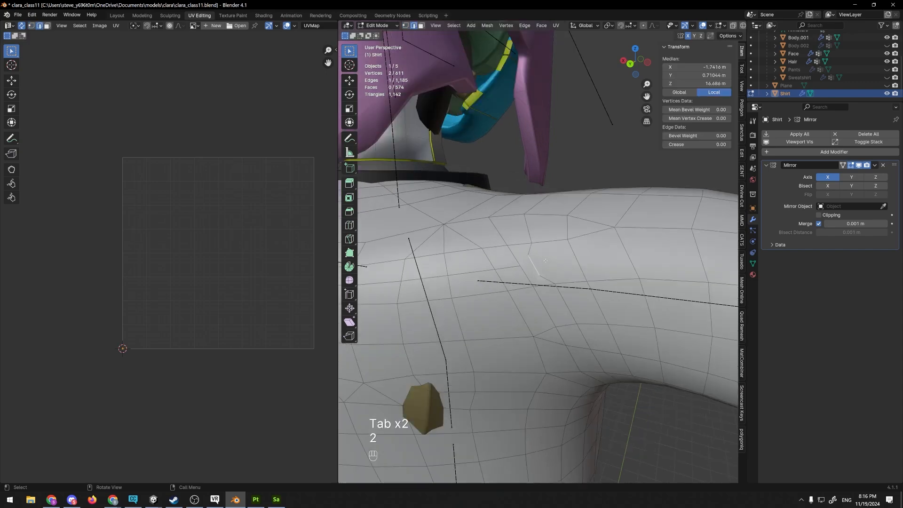
scroll(543, 258, up, 2)
key(1)
click(526, 240)
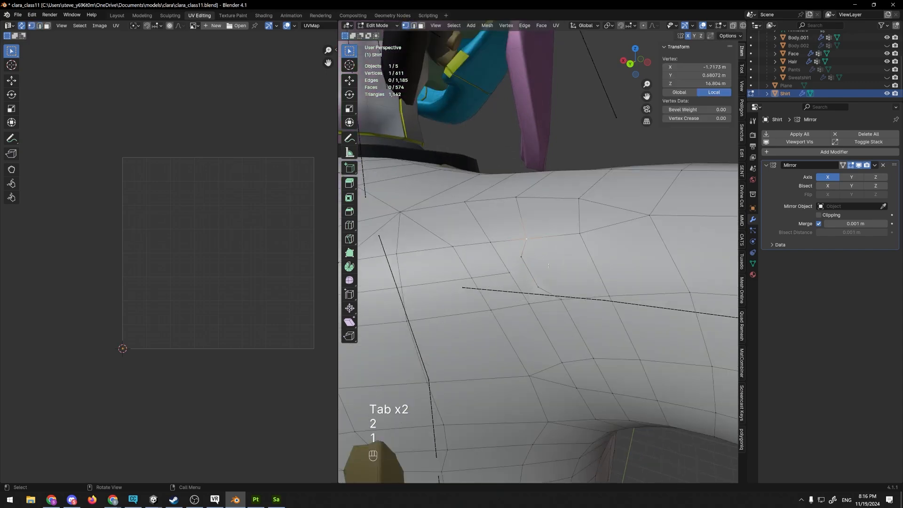
shift+click(561, 299)
key(j)
key(1)
key(2)
scroll(540, 264, up, 2)
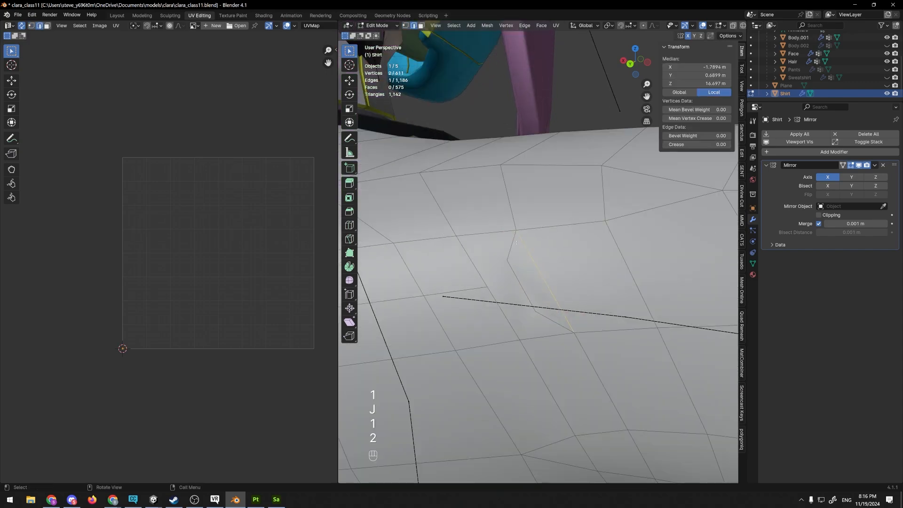
scroll(526, 265, down, 3)
scroll(541, 257, up, 2)
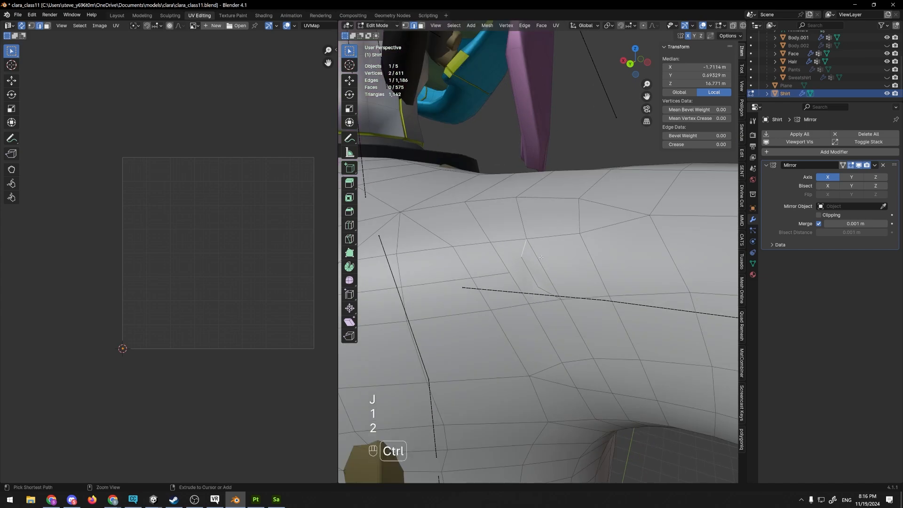
key(ctrl+z)
key(ctrl+z)
- Select the face beside the moved segment to check it, and join its loop vertices above and below the segment again
middle_drag(555, 261, 550, 243)
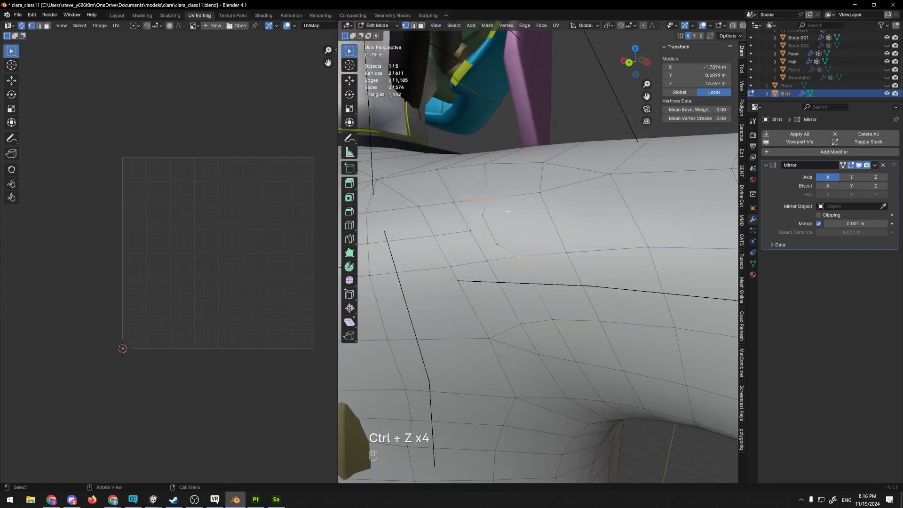
scroll(507, 211, up, 3)
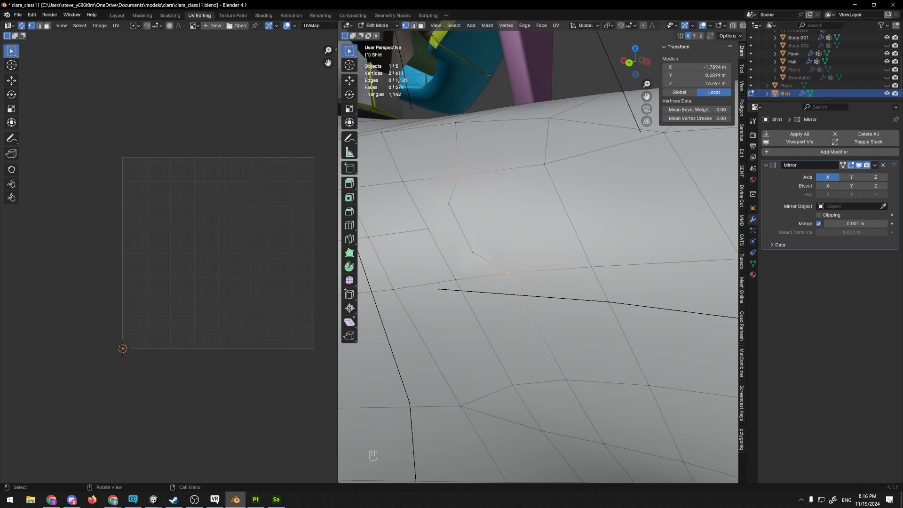
key(3)
click(490, 190)
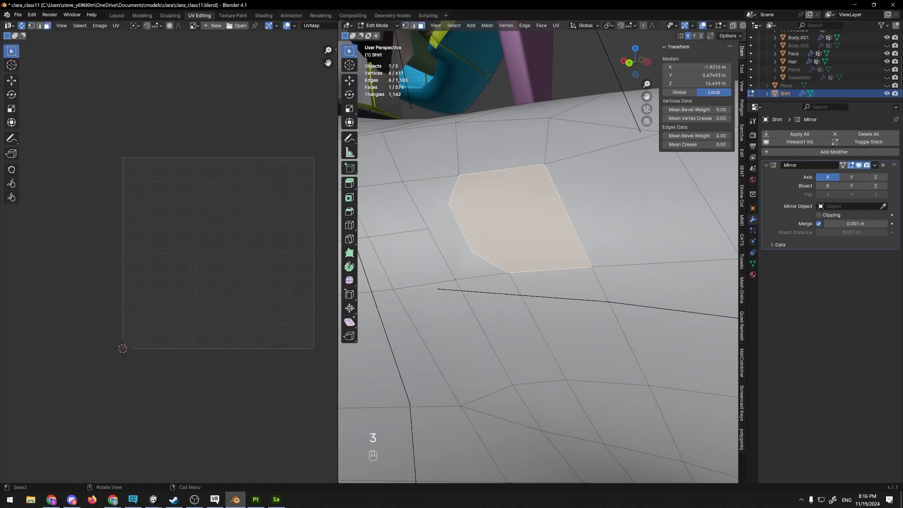
key(1)
click(459, 175)
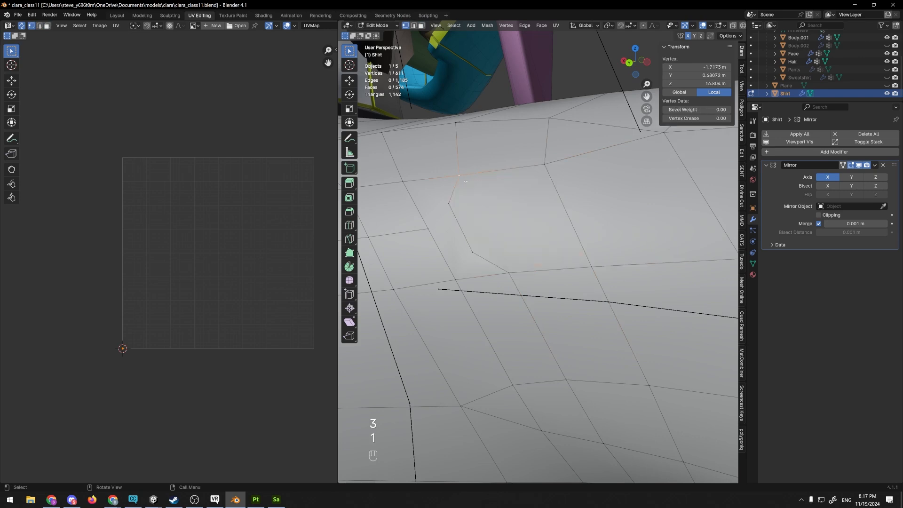
shift+click(509, 271)
key(j)
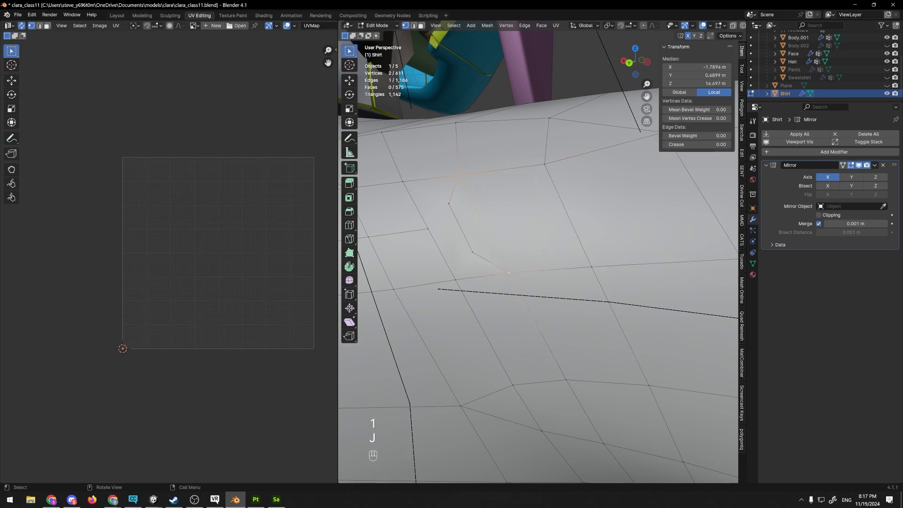
- Examine the narrow face enclosed by the joined edge and the faces on either side of it
key(3)
click(475, 226)
click(521, 217)
click(476, 221)
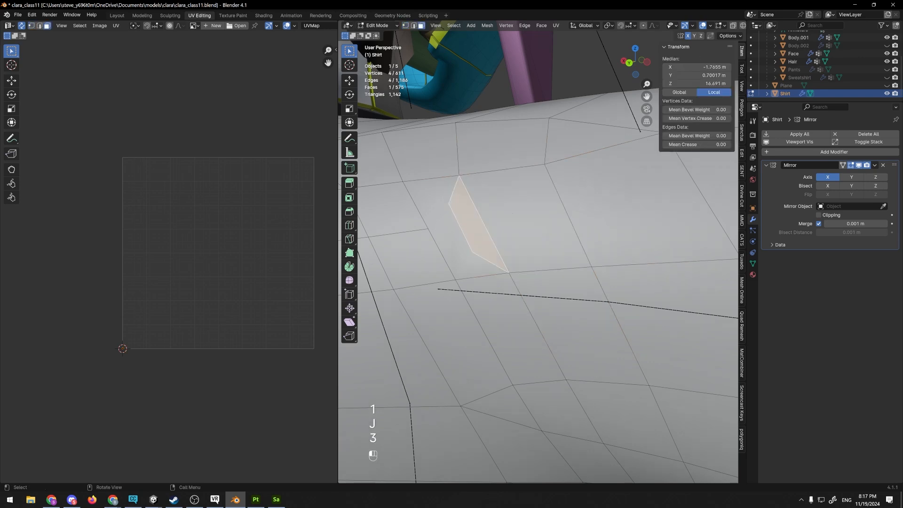
click(521, 217)
click(476, 222)
click(444, 230)
key(1)
scroll(470, 230, down, 3)
scroll(470, 231, up, 3)
click(510, 221)
key(2)
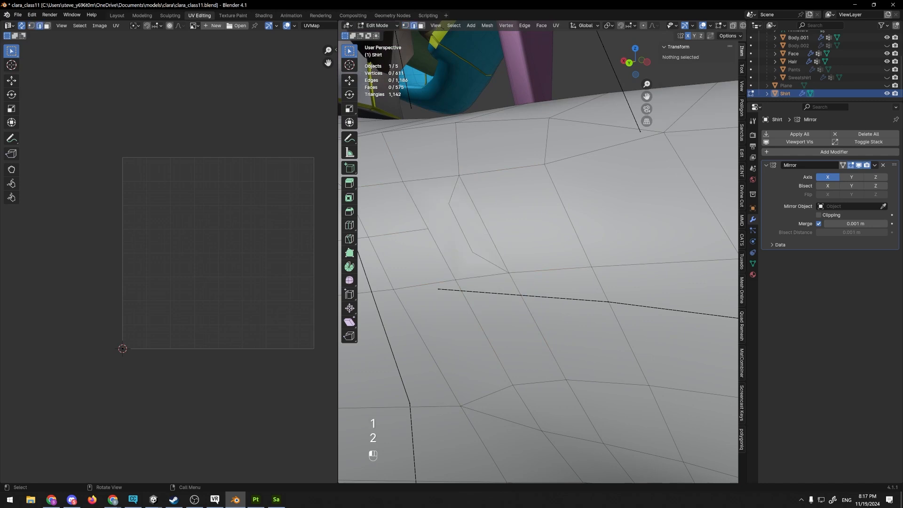
click(488, 228)
- Undo the joined edge next to the moved segment
key(ctrl+z)
key(ctrl+z)
key(ctrl+z)
key(ctrl+z)
key(ctrl+z)
key(ctrl+z)
key(ctrl+z)
key(ctrl+z)
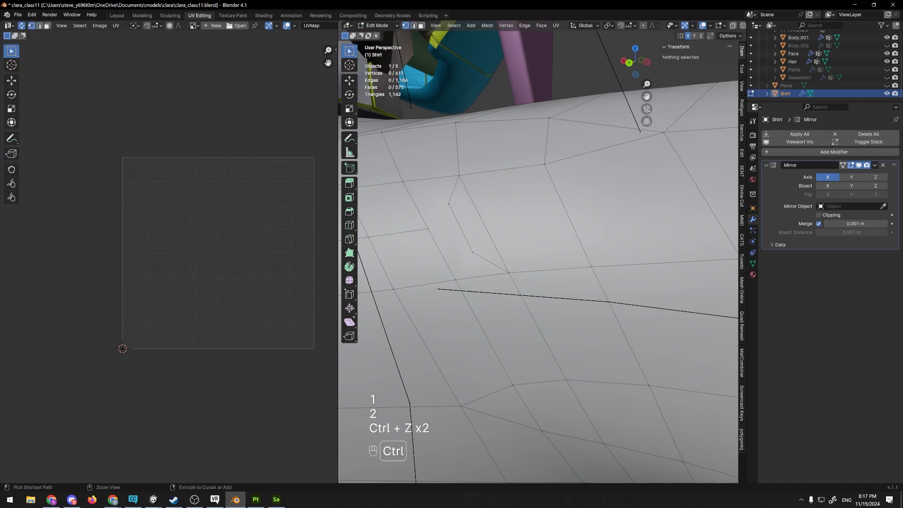
key(ctrl+z)
key(ctrl+z)
key(ctrl+z)
key(ctrl+z)
key(ctrl+z)
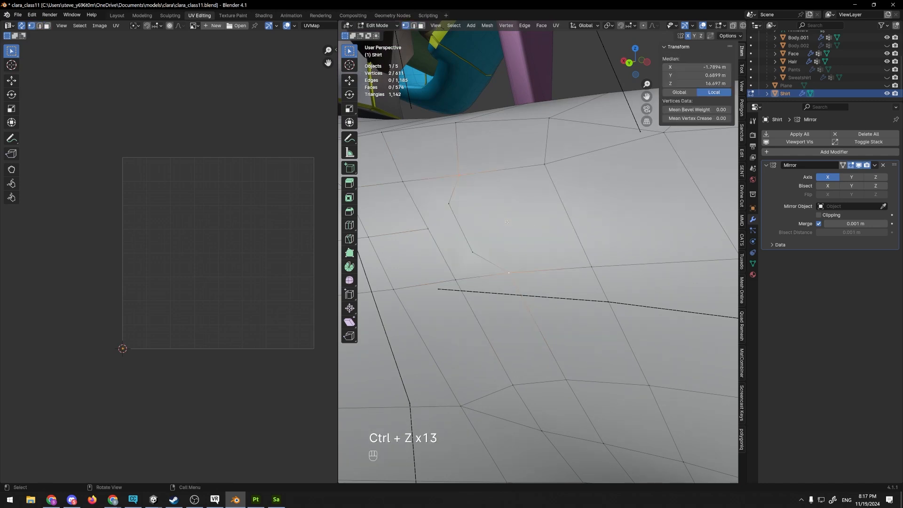
- Join the loop vertices above and below the moved segment with a new edge, and look through the vertex connection commands
key(1)
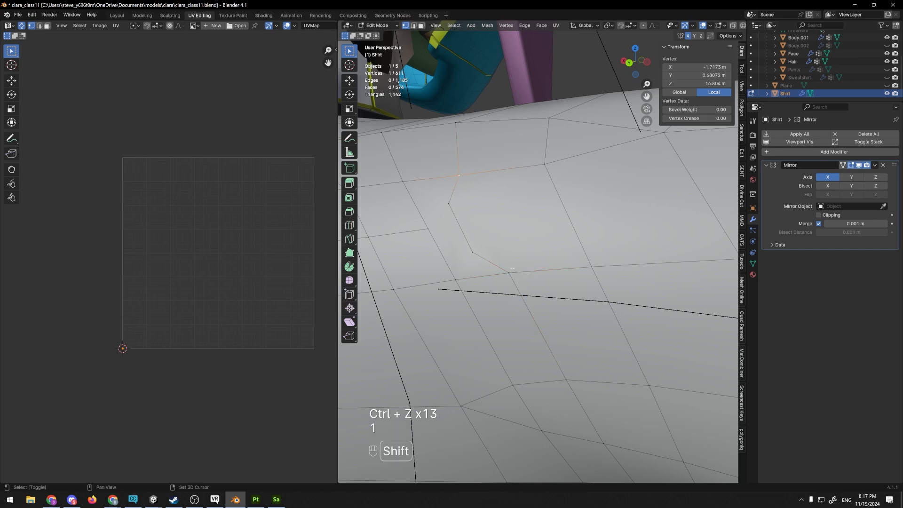
key(f)
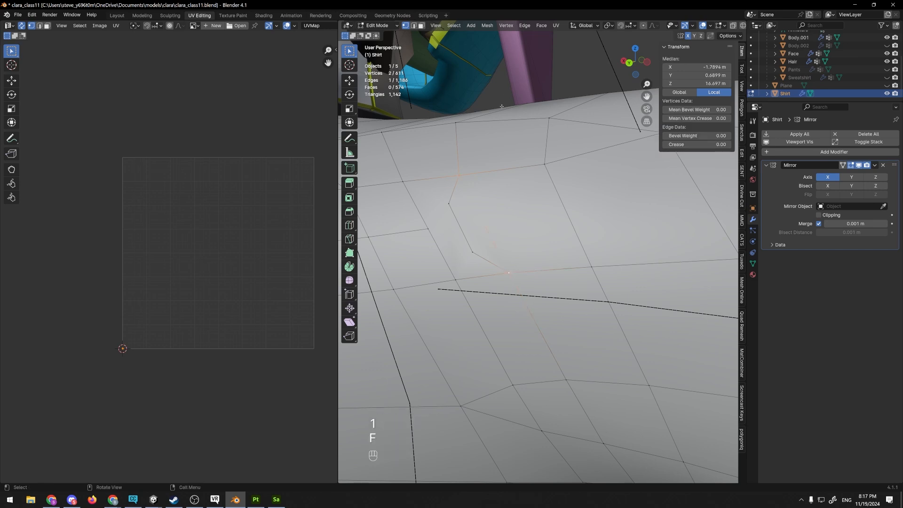
click(459, 27)
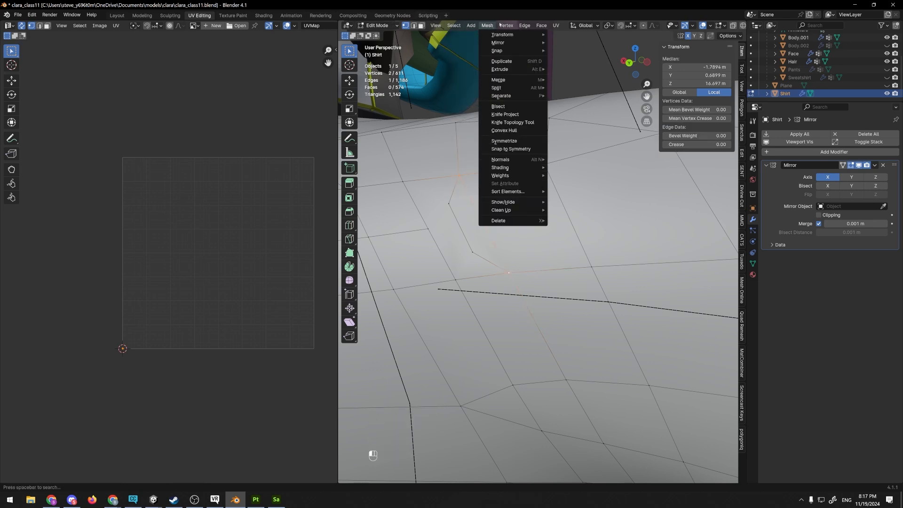
mouse_move(506, 26)
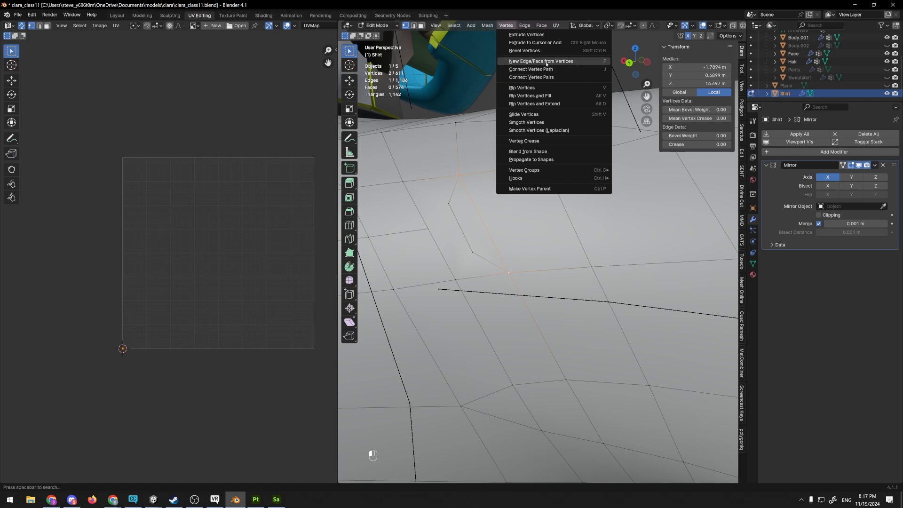
scroll(567, 141, down, 7)
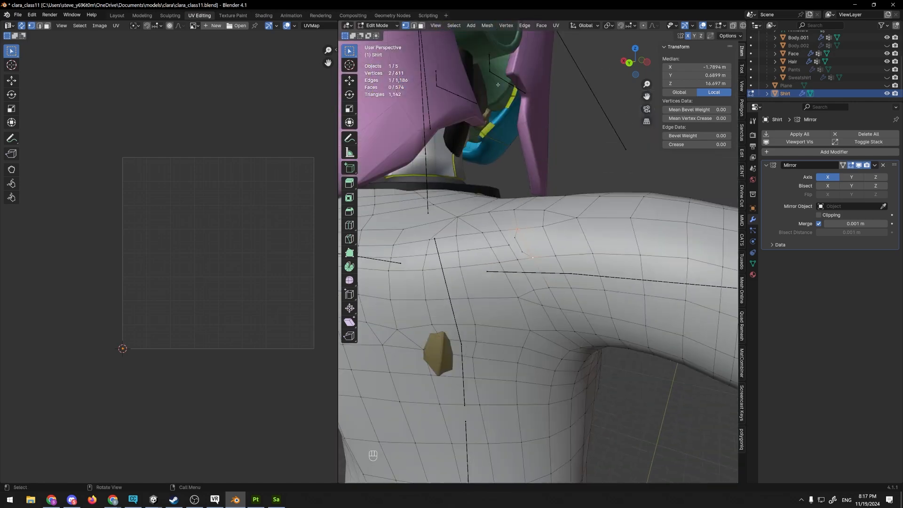
- Examine the joined edge and the faces beside the moved segment by selecting each in turn
scroll(563, 128, up, 4)
middle_drag(528, 183, 512, 191)
scroll(489, 220, up, 3)
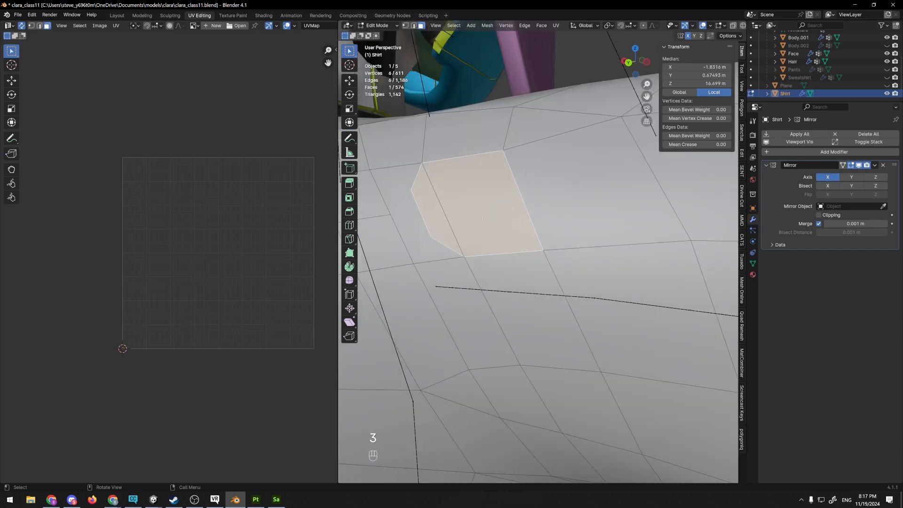
middle_drag(501, 217, 527, 195)
scroll(533, 189, down, 5)
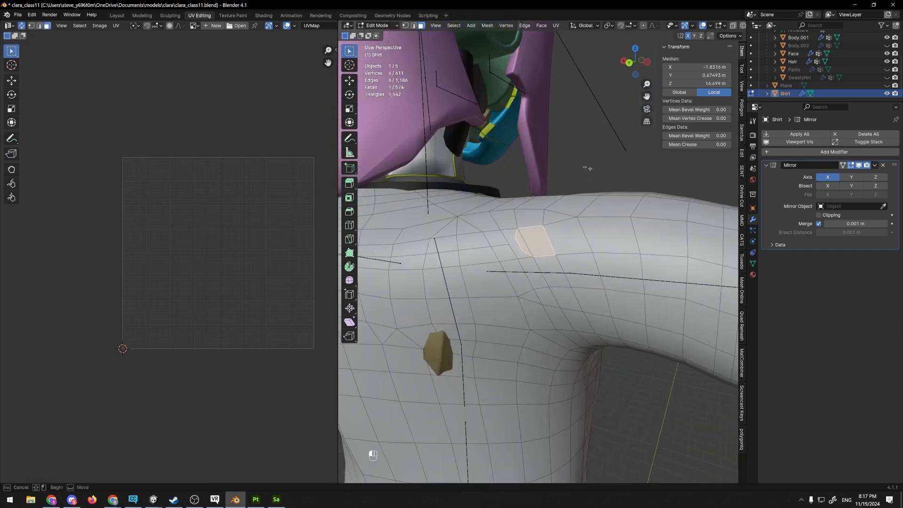
scroll(588, 168, up, 6)
key(2)
click(490, 227)
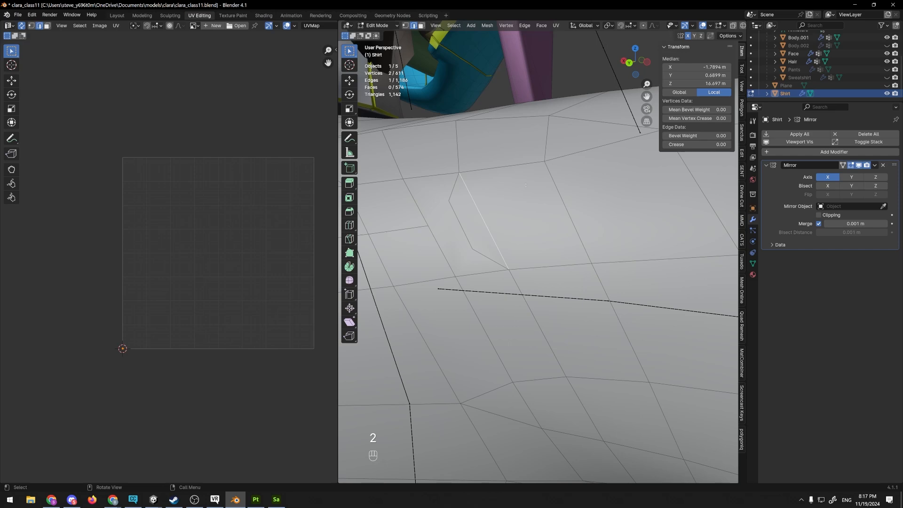
key(3)
click(488, 203)
scroll(495, 199, down, 3)
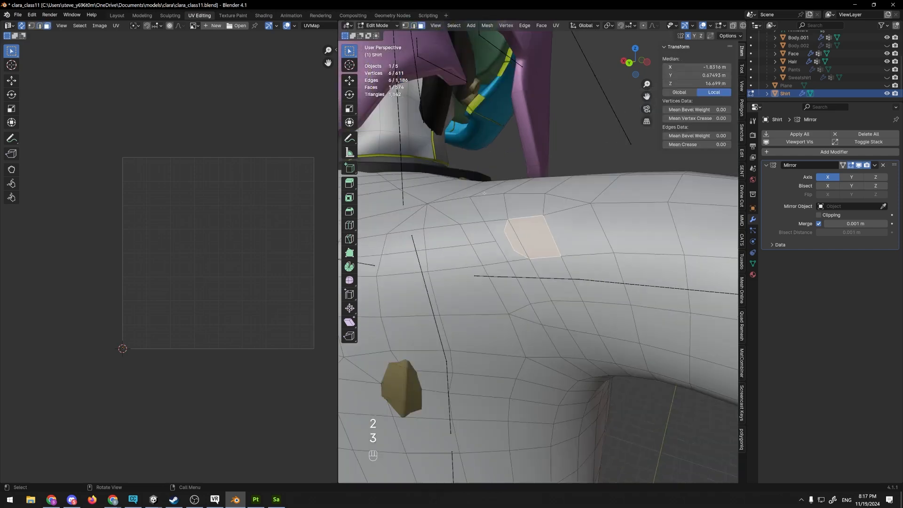
key(2)
click(517, 239)
scroll(539, 225, down, 2)
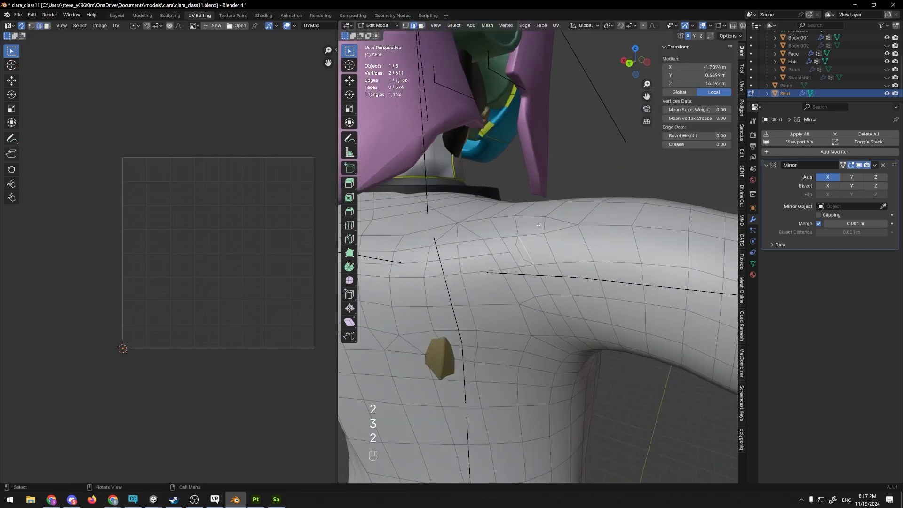
scroll(536, 224, up, 2)
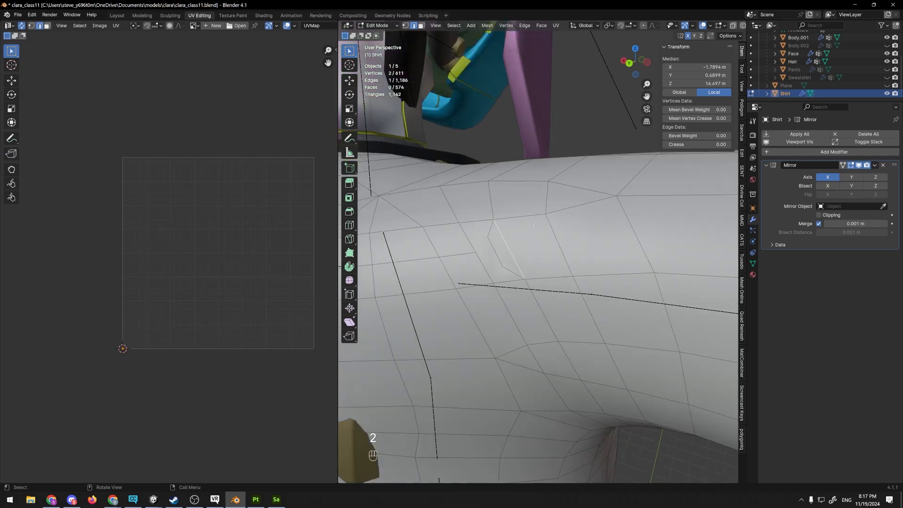
- Undo the straight edge joined between the two loop vertices beside the moved segment
key(ctrl+z)
key(ctrl+z)
key(ctrl+z)
key(ctrl+z)
key(ctrl+z)
key(ctrl+z)
key(ctrl+z)
key(ctrl+z)
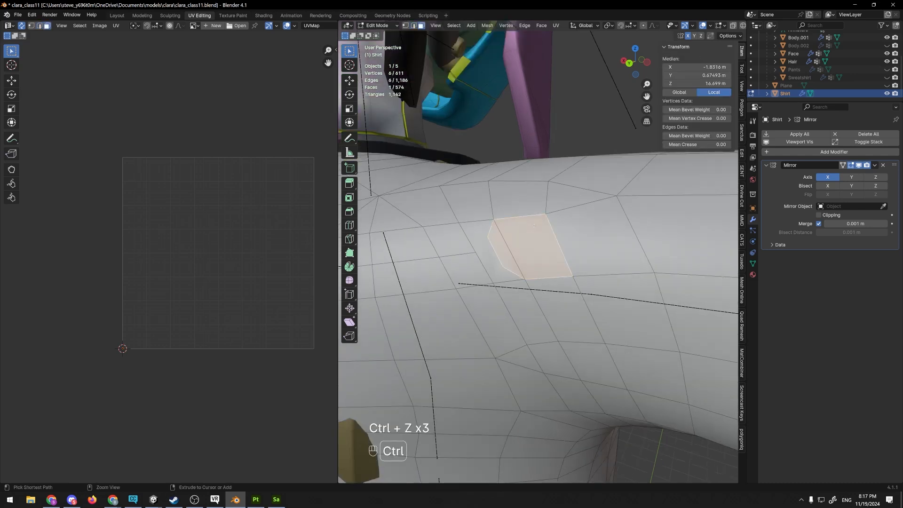
key(ctrl+z)
key(ctrl+z)
key(ctrl+z)
key(ctrl+z)
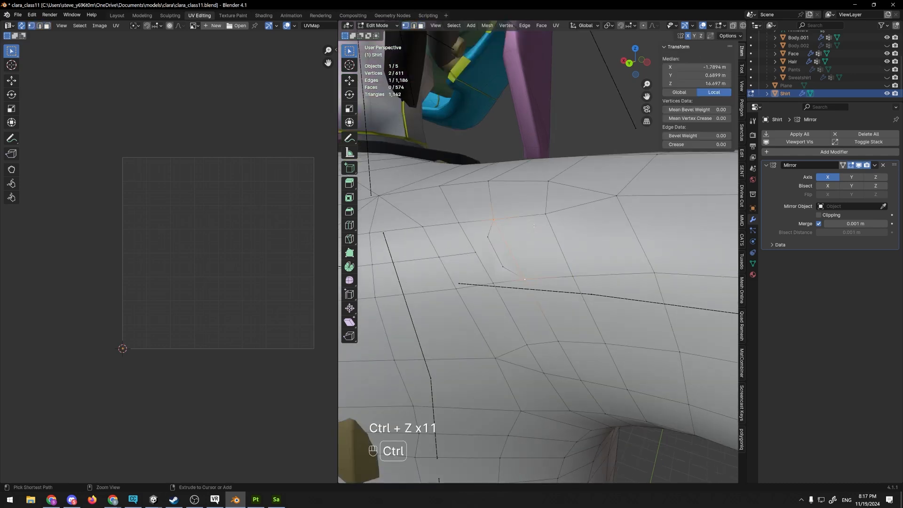
- Connect the loop vertices above and below the moved segment with a vertex path that splits the face between them
scroll(558, 156, down, 4)
middle_drag(558, 143, 562, 144)
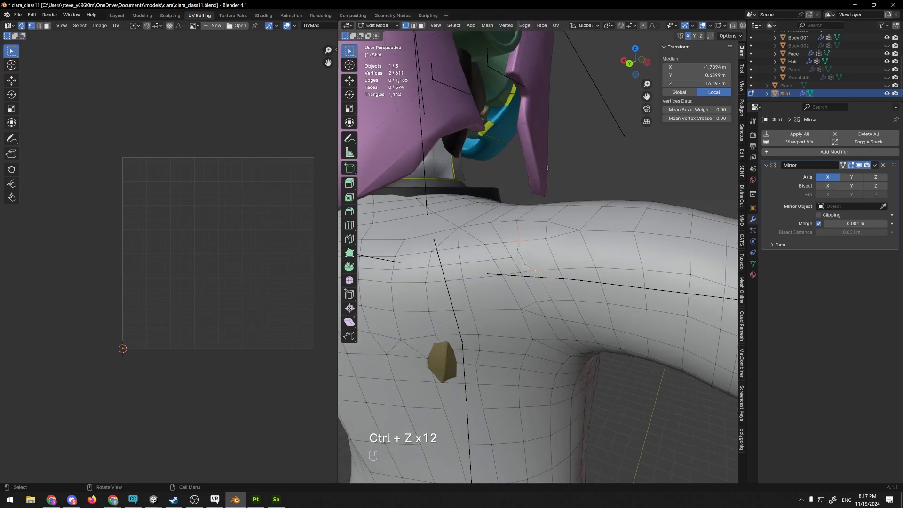
scroll(517, 198, up, 5)
key(2)
click(491, 190)
key(1)
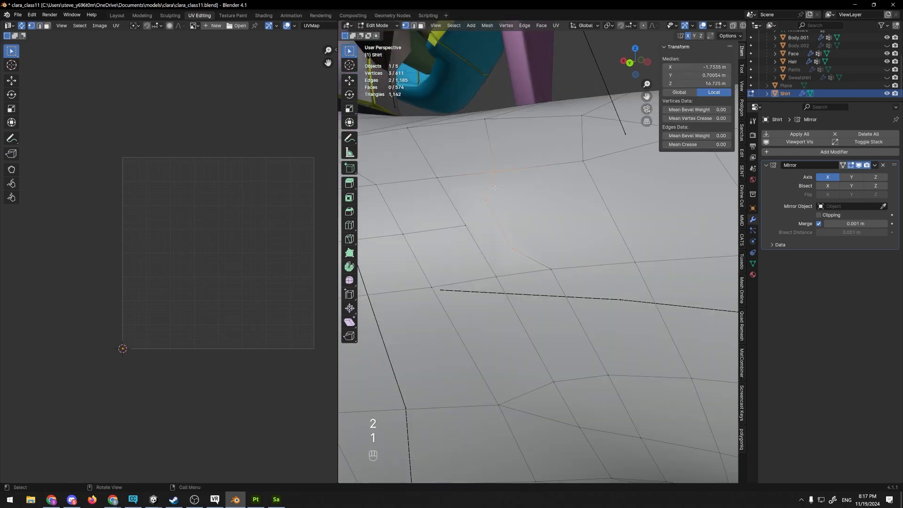
click(496, 173)
scroll(503, 181, down, 5)
middle_drag(505, 183, 525, 209)
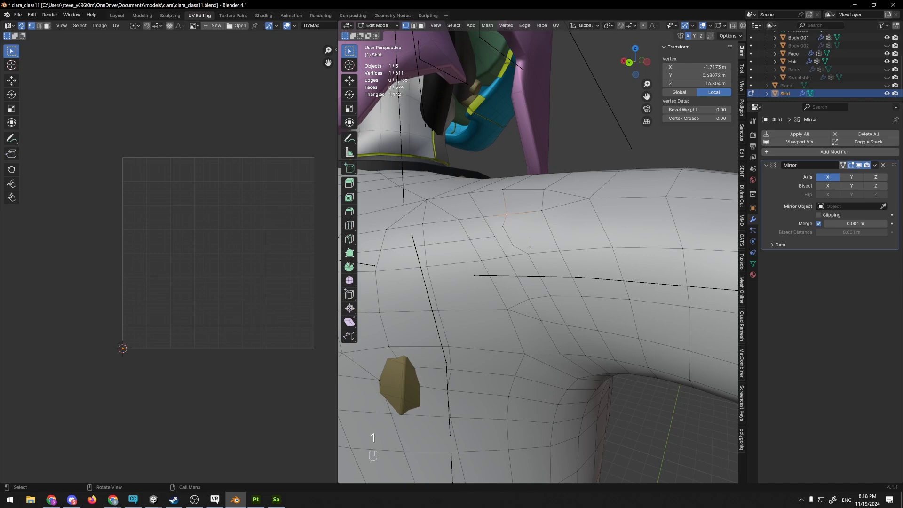
shift+click(528, 250)
scroll(490, 221, down, 3)
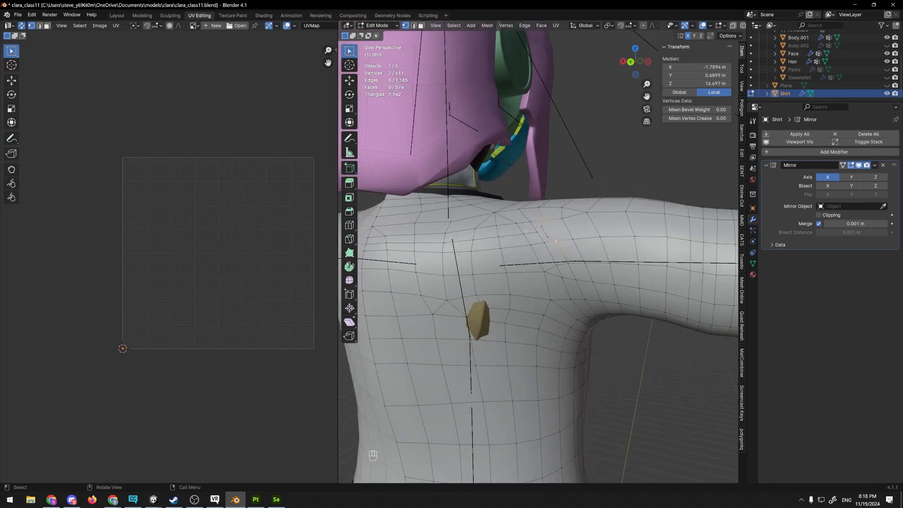
scroll(577, 234, up, 2)
middle_drag(577, 234, 519, 230)
scroll(566, 241, up, 3)
key(j)
- Delete the three bent edges of the moved segment beside the new connecting edge
click(519, 242)
shift+click(546, 286)
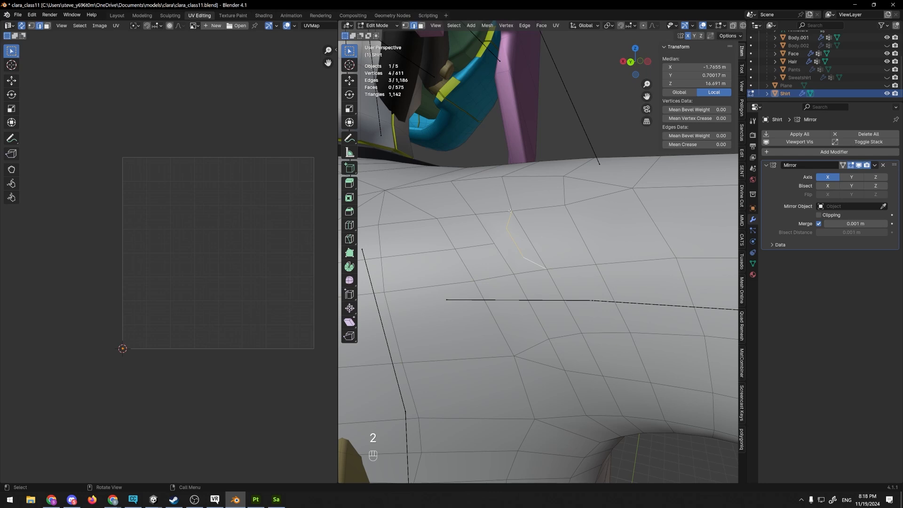
key(Delete)
click(500, 198)
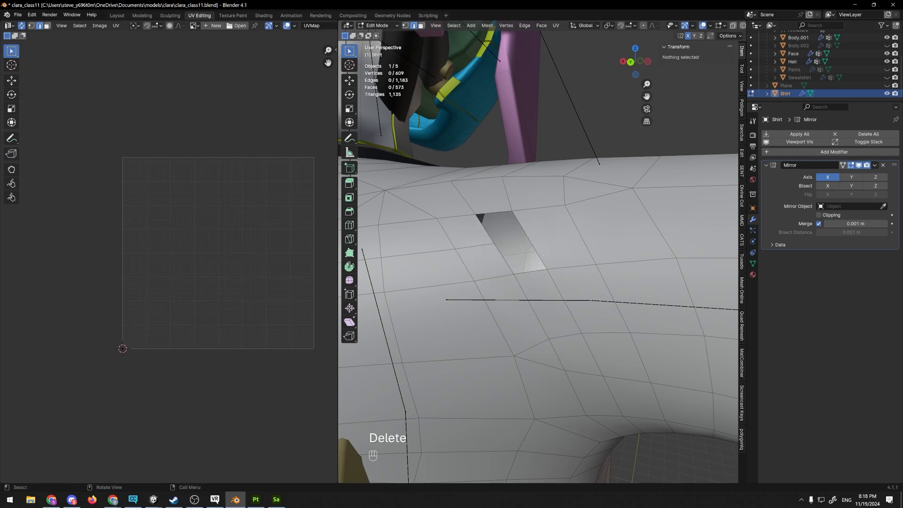
middle_drag(526, 237, 487, 204)
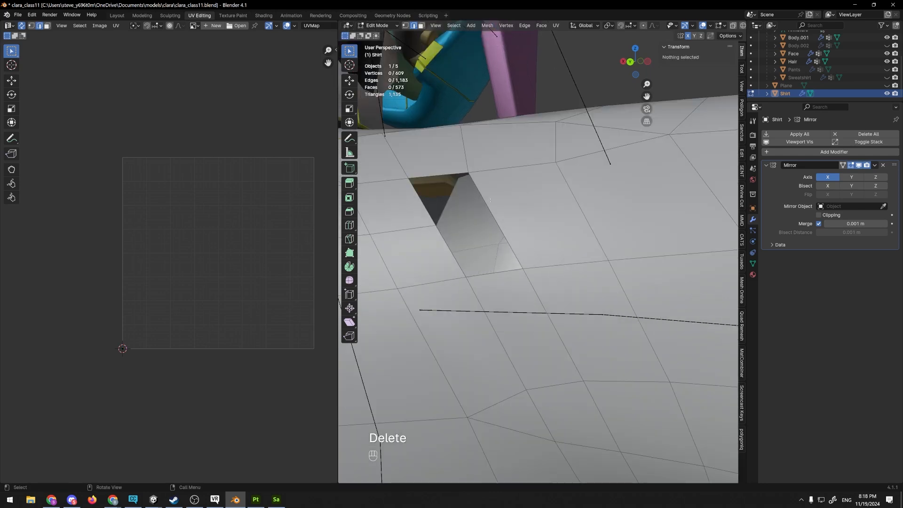
middle_drag(470, 170, 478, 165)
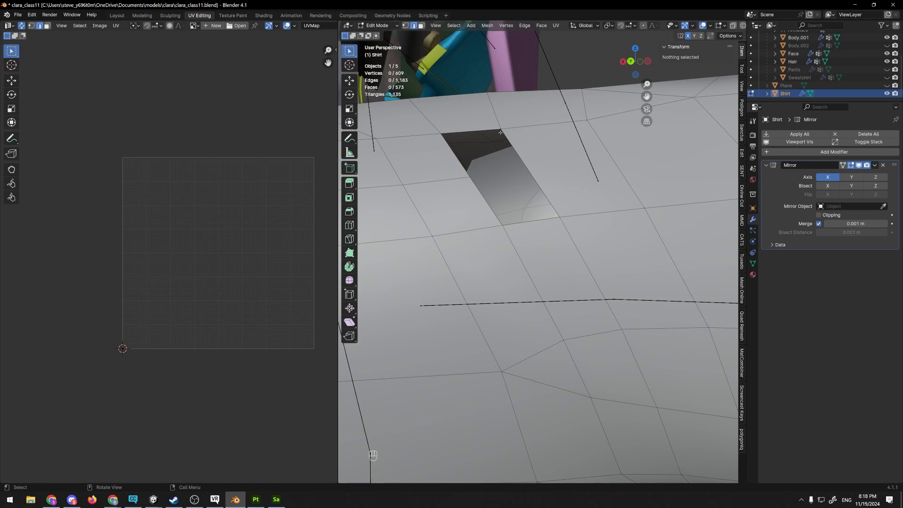
- Fill the hole left by the deleted edges with a new face between its four corner vertices
key(Tab)
key(Tab)
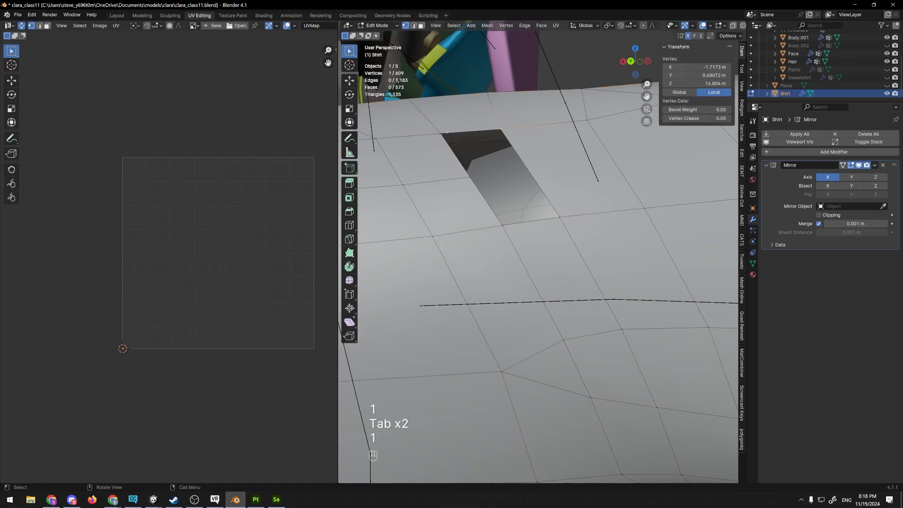
key(1)
shift+click(441, 135)
key(f)
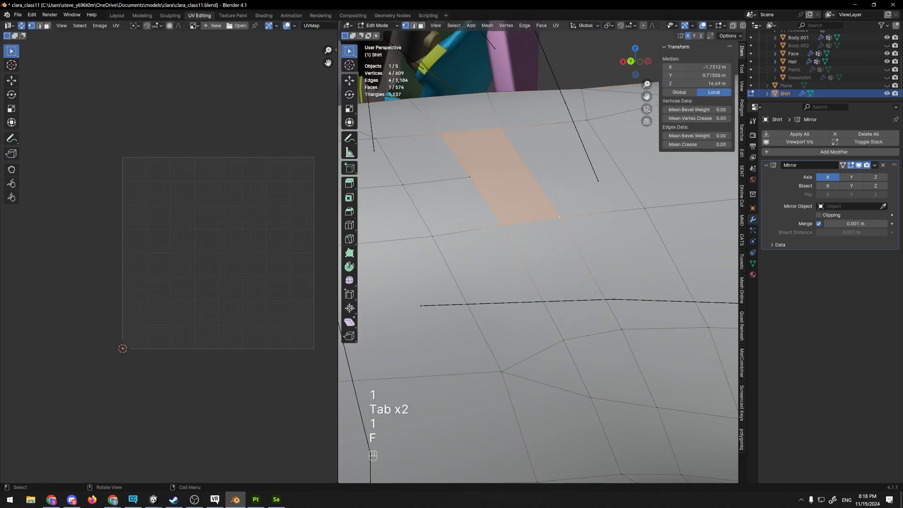
middle_drag(561, 217, 554, 177)
- Undo the filled face and the deletion of the bent edges
key(ctrl+z)
key(ctrl+z)
key(Tab)
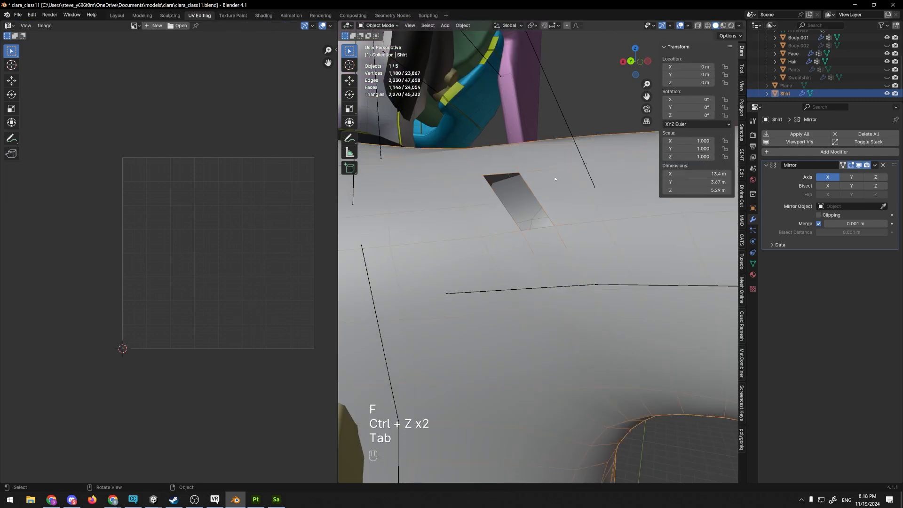
key(Tab)
key(ctrl+z)
key(ctrl+z)
key(ctrl+z)
key(ctrl+z)
key(ctrl+z)
key(ctrl+z)
key(ctrl+z)
key(ctrl+z)
key(ctrl+z)
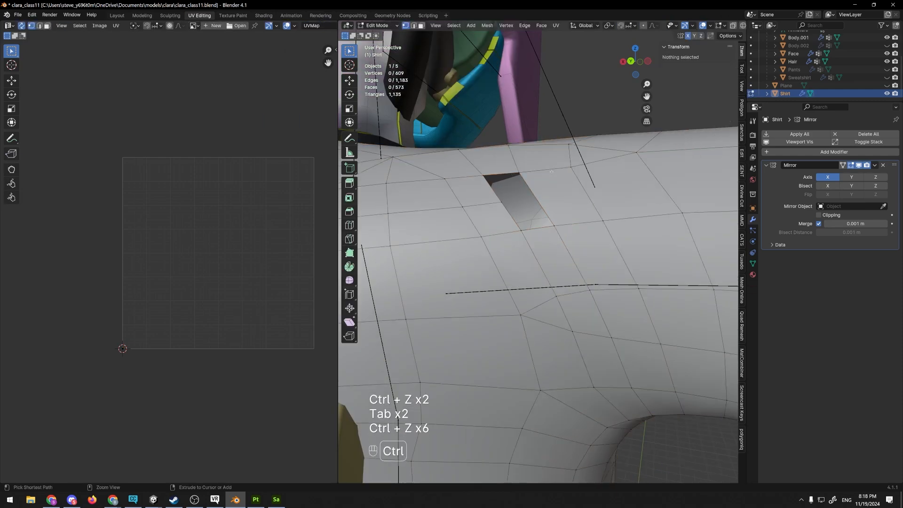
- Dissolve the three bent edges of the moved segment and select the merged face to check it
ctrl+click(535, 207)
key(2)
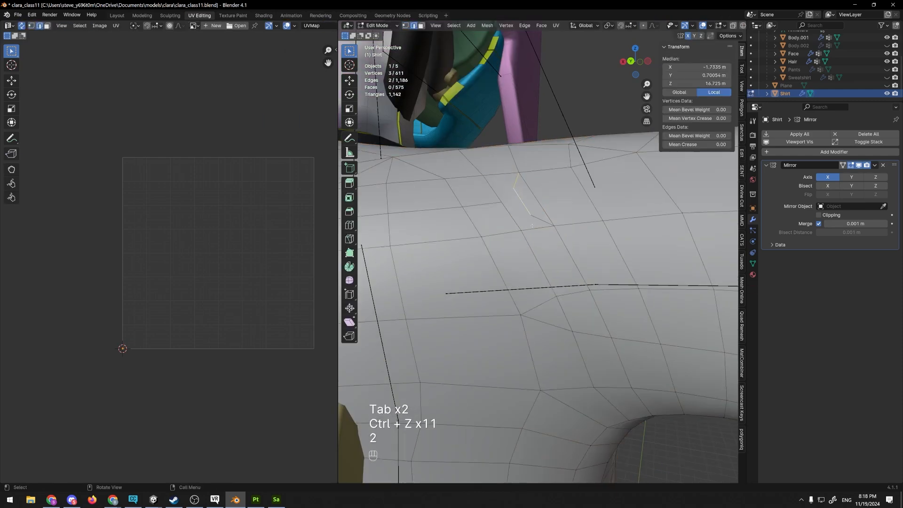
key(Delete)
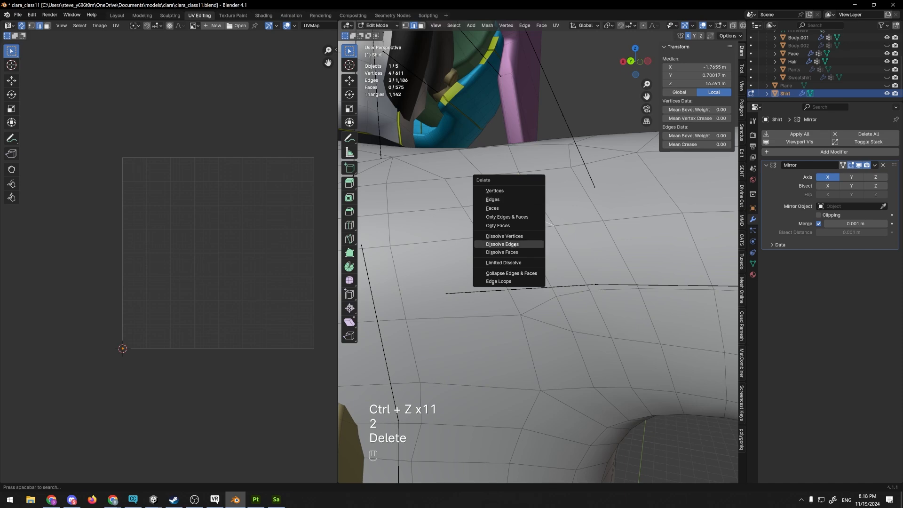
click(534, 235)
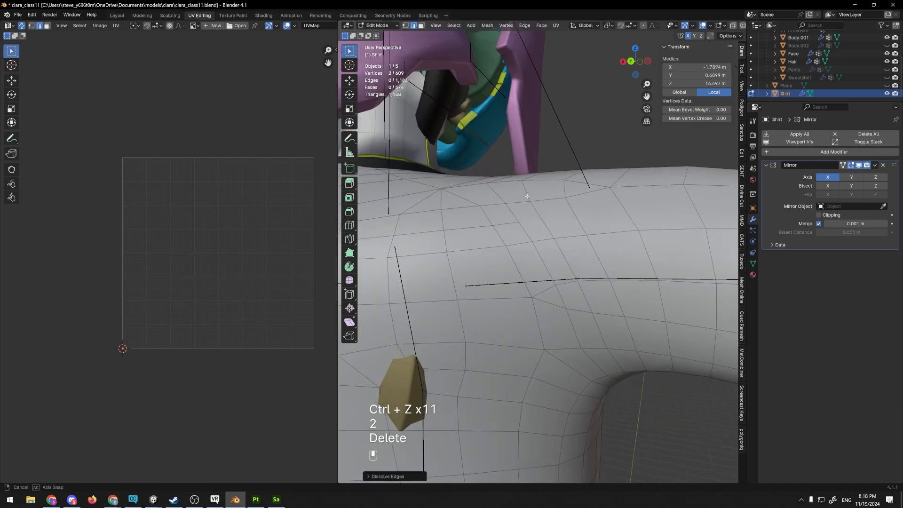
key(3)
click(535, 212)
middle_drag(536, 212, 497, 218)
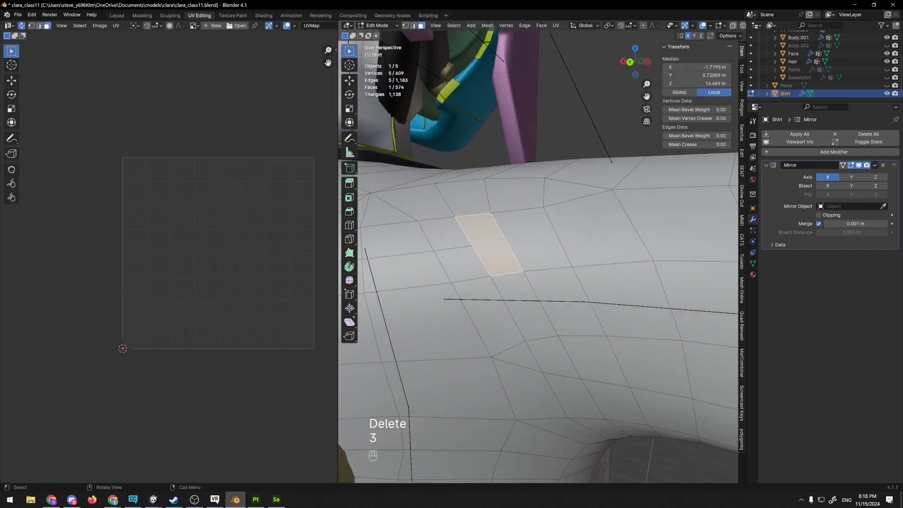
- Try dissolving the vertex where the knife cut meets the merged face, and undo it
scroll(522, 226, down, 5)
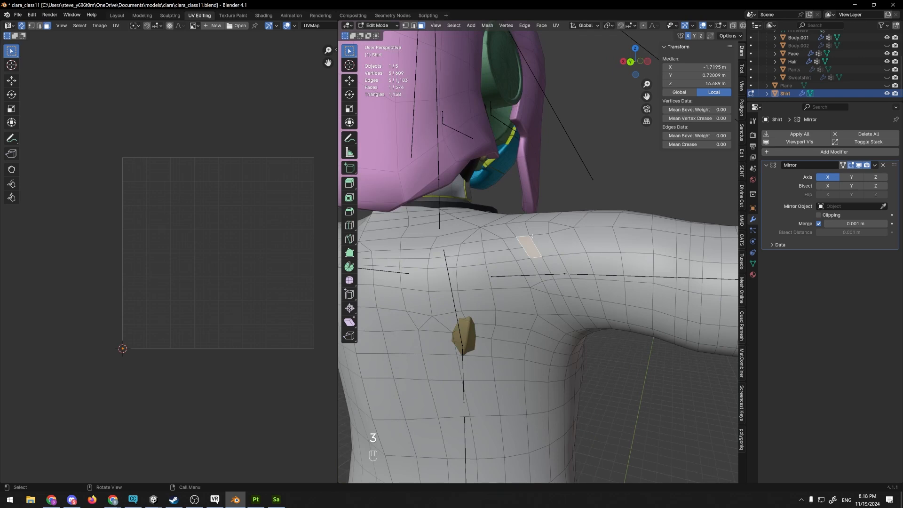
key(1)
click(520, 250)
scroll(520, 250, up, 5)
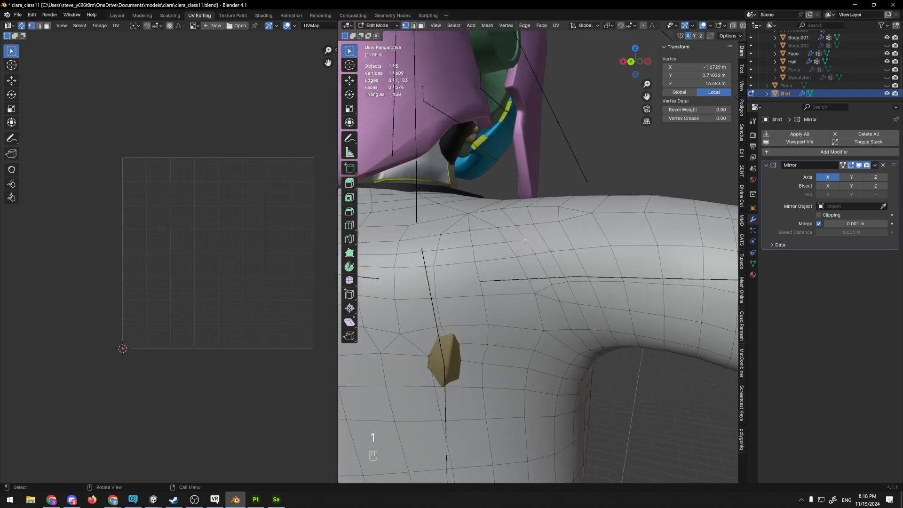
key(Delete)
click(527, 235)
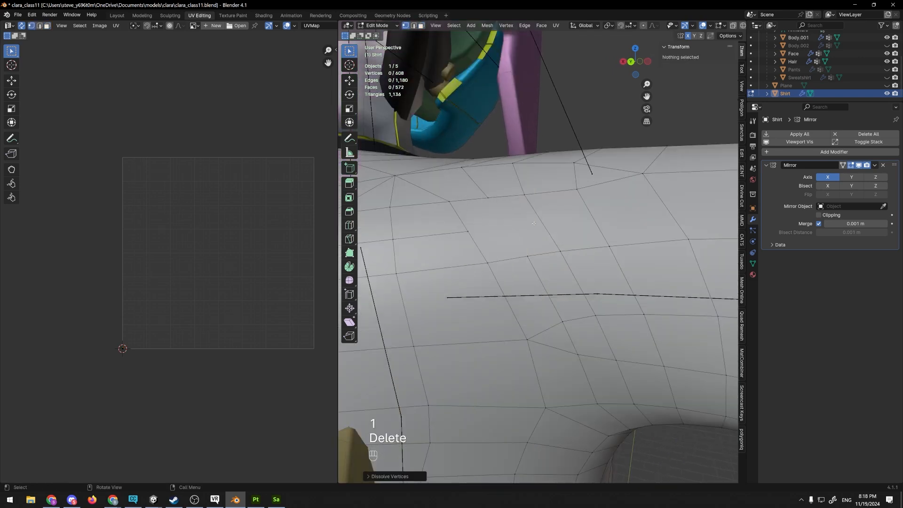
key(ctrl+z)
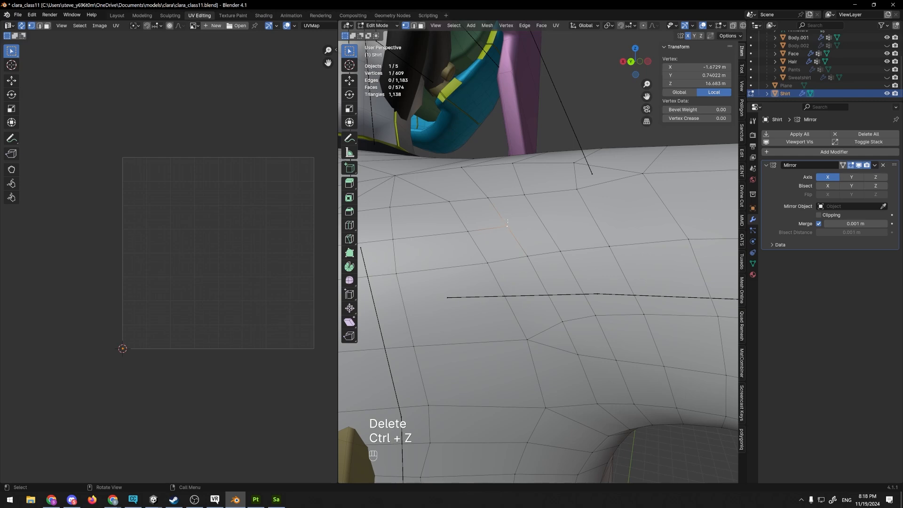
- Dissolve the end vertex of the upper-back knife cut at the shoulder
middle_drag(507, 221, 594, 234)
key(Delete)
click(524, 214)
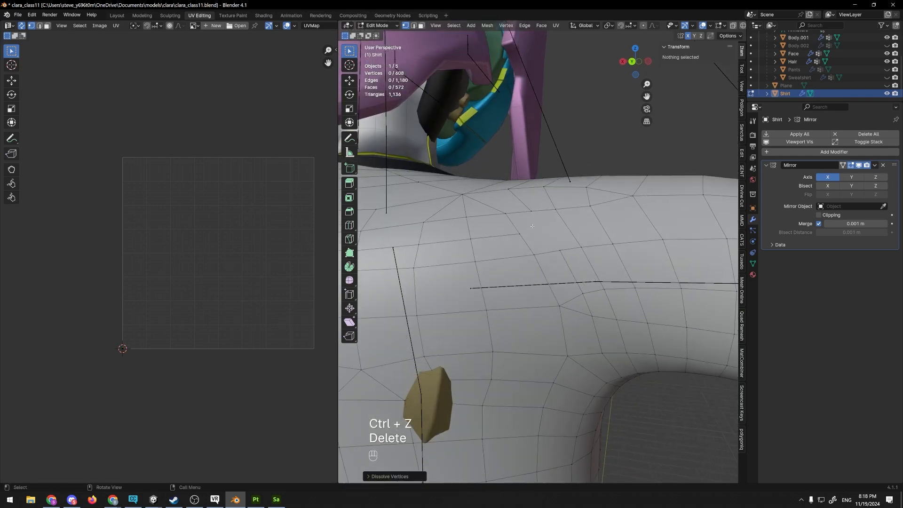
- Knife-cut a connecting edge across the merged face on the back of the shoulder and check the shirt's surface
key(3)
click(529, 220)
scroll(522, 245, up, 2)
key(k)
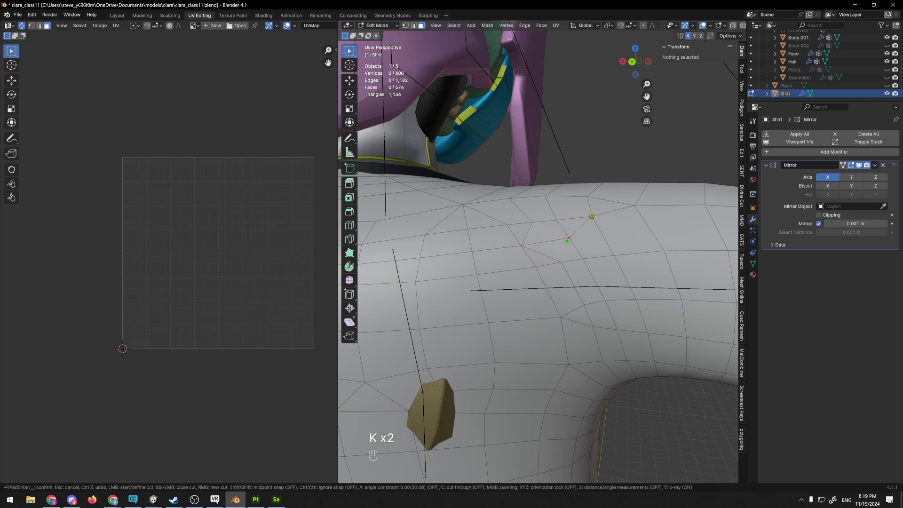
key(Return)
scroll(608, 252, down, 6)
middle_drag(594, 202, 588, 201)
key(Tab)
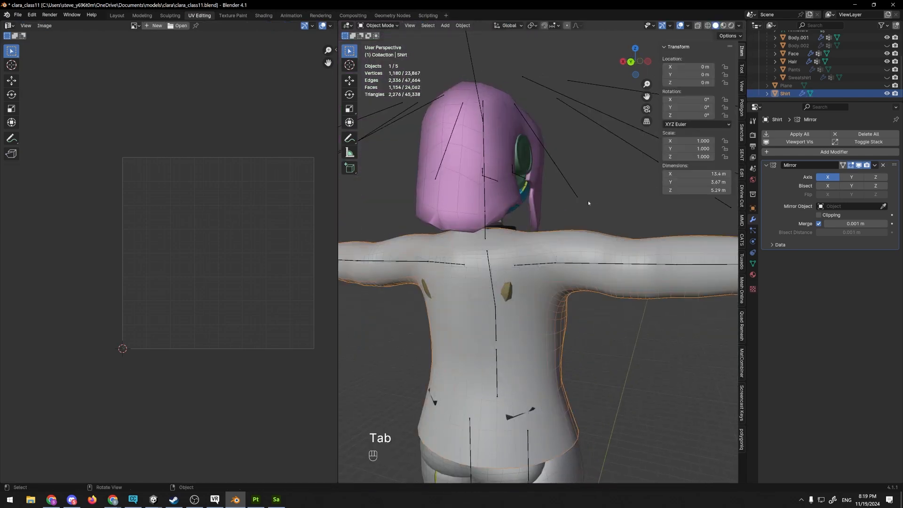
click(588, 202)
scroll(588, 206, up, 2)
key(Tab)
- Smooth the shirt's shoulder and upper back in Sculpt Mode, working from several angles
click(376, 25)
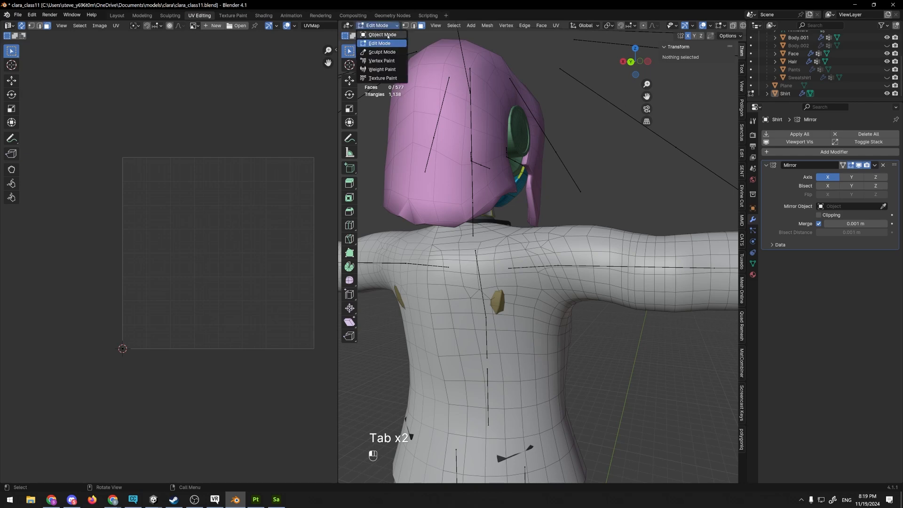
click(379, 44)
mouse_move(562, 248)
shift+mouse_down()
mouse_move(548, 253)
mouse_move(550, 233)
shift+mouse_up()
scroll(545, 258, up, 4)
scroll(551, 231, down, 5)
middle_drag(552, 229, 573, 223)
scroll(541, 240, up, 3)
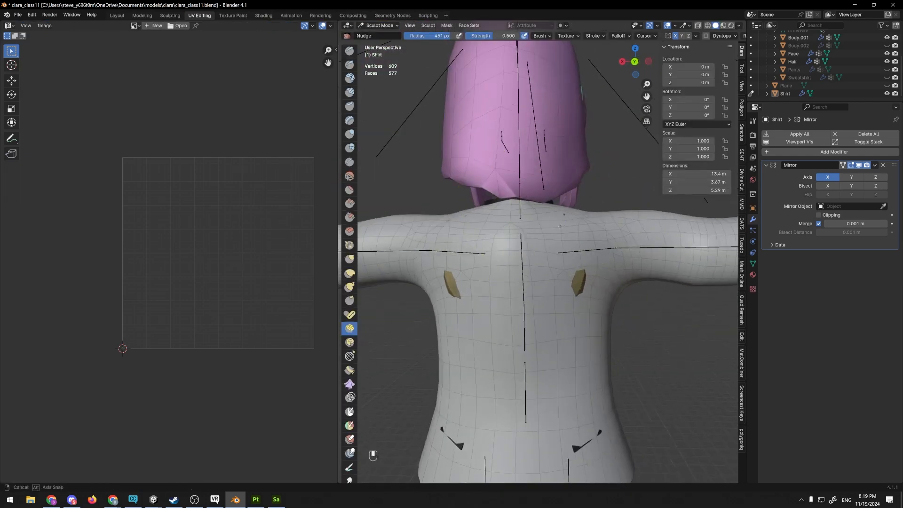
mouse_move(522, 248)
shift+mouse_down()
mouse_move(545, 256)
mouse_move(573, 251)
mouse_move(548, 254)
shift+mouse_up()
scroll(548, 257, up, 3)
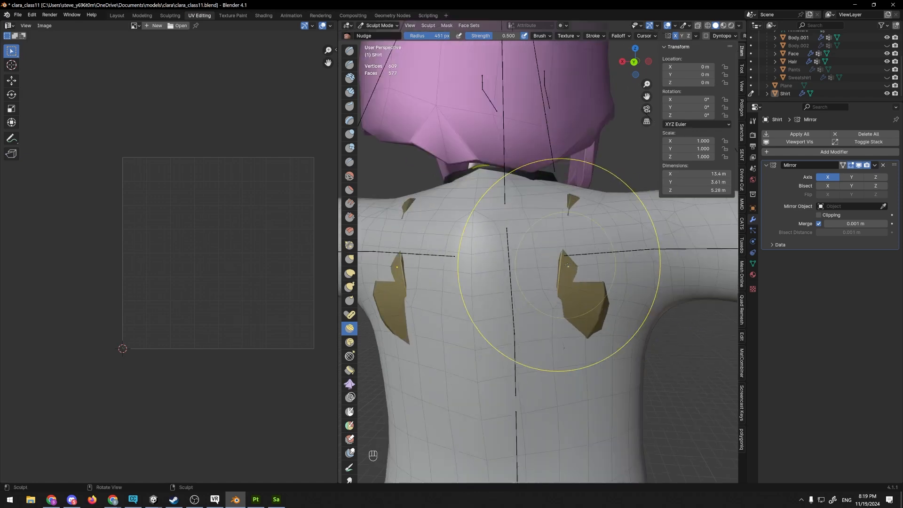
scroll(558, 264, down, 4)
middle_drag(568, 262, 540, 258)
shift+drag(527, 261, 516, 275)
mouse_move(532, 256)
middle_down()
mouse_move(566, 251)
mouse_move(542, 258)
mouse_move(554, 247)
mouse_move(494, 273)
middle_up()
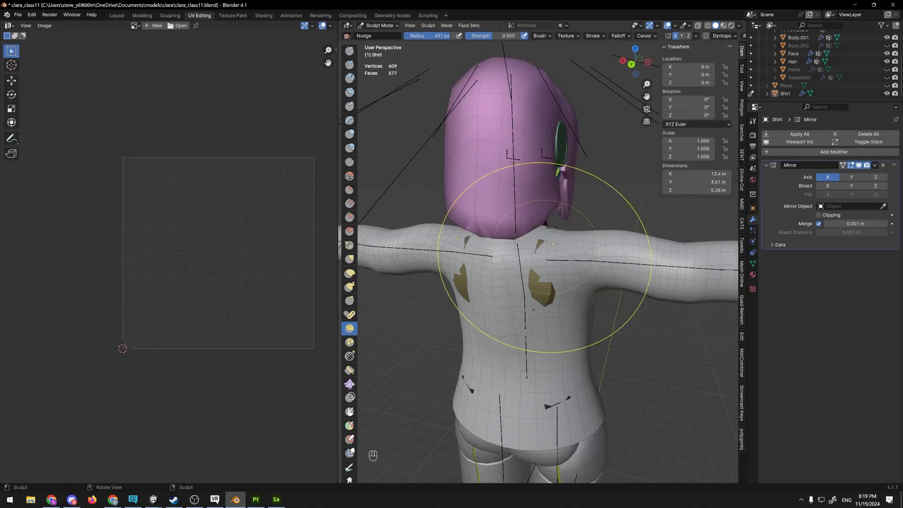
scroll(494, 273, up, 2)
- Return the shirt from Sculpt Mode to Edit Mode with the upper back in close view
click(379, 26)
click(383, 35)
scroll(524, 175, up, 3)
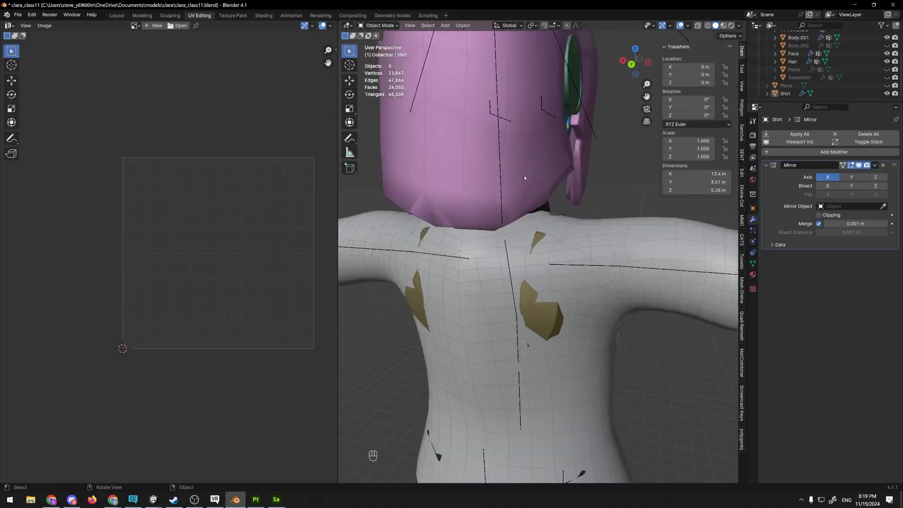
key(ctrl+r)
key(Tab)
key(ctrl+r)
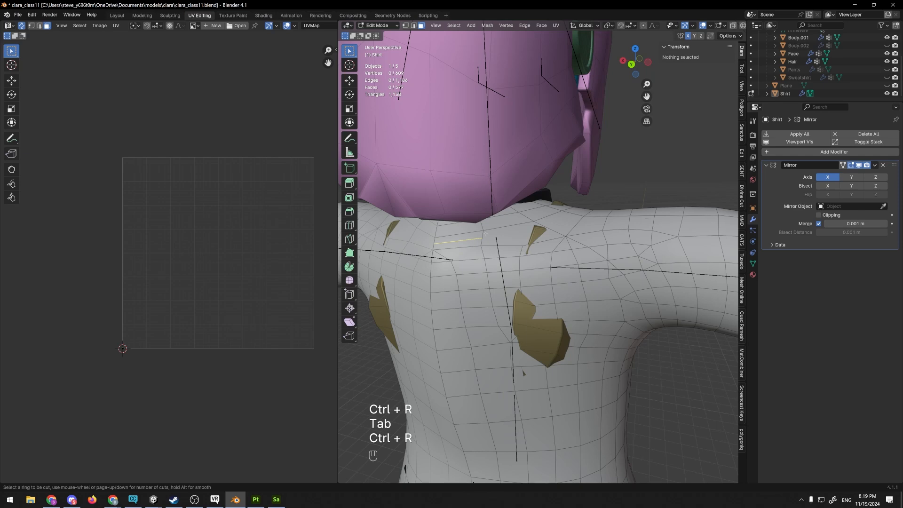
key(Escape)
scroll(607, 232, down, 4)
scroll(603, 212, up, 2)
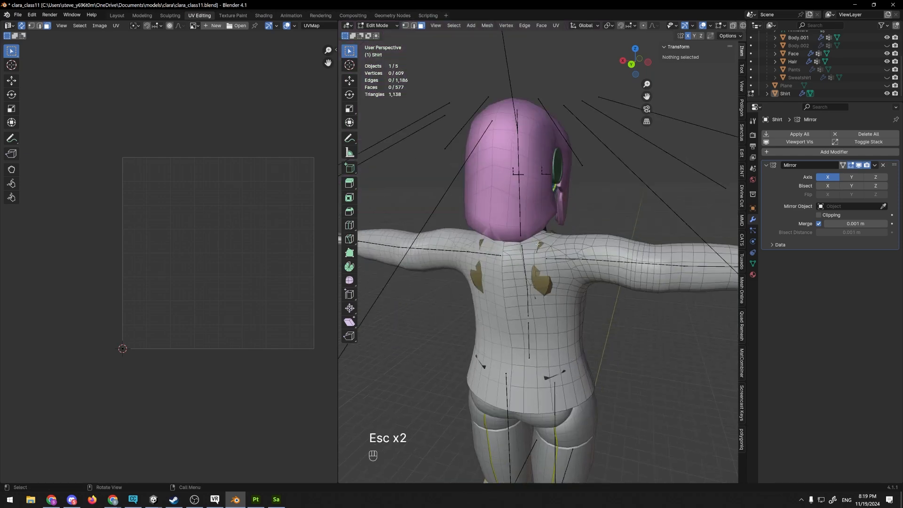
scroll(539, 243, up, 3)
key(ctrl+r)
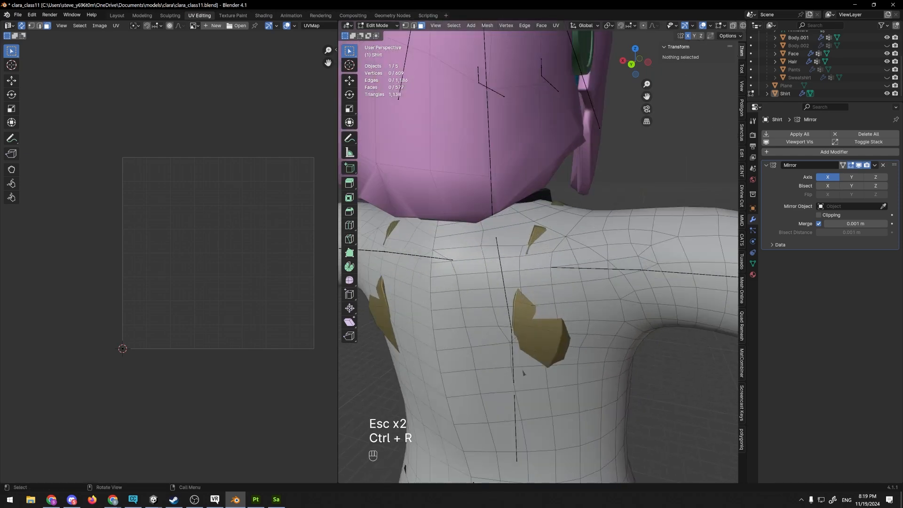
- Knife-cut a new line from the upper back's centre seam below the neck across and over the shoulder
key(k)
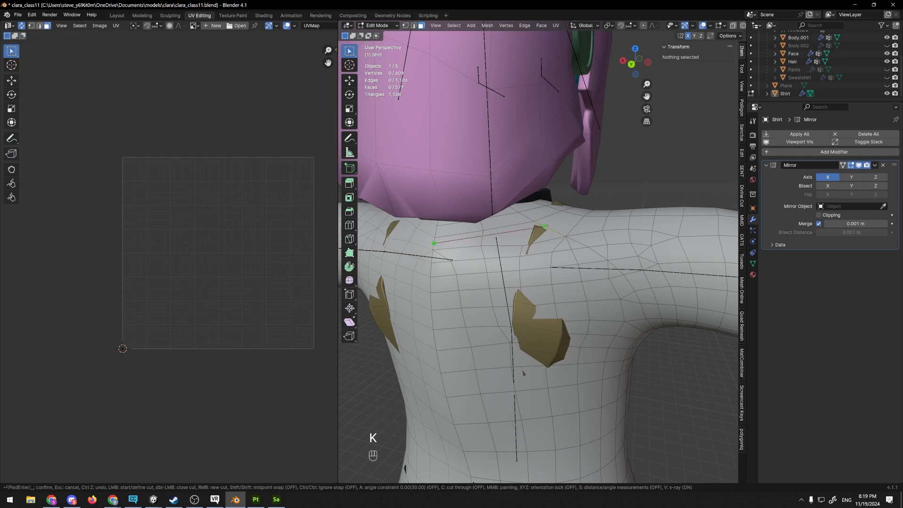
middle_drag(638, 191, 484, 215)
click(483, 217)
middle_drag(611, 232, 691, 229)
key(Return)
scroll(576, 235, down, 4)
middle_drag(574, 230, 609, 211)
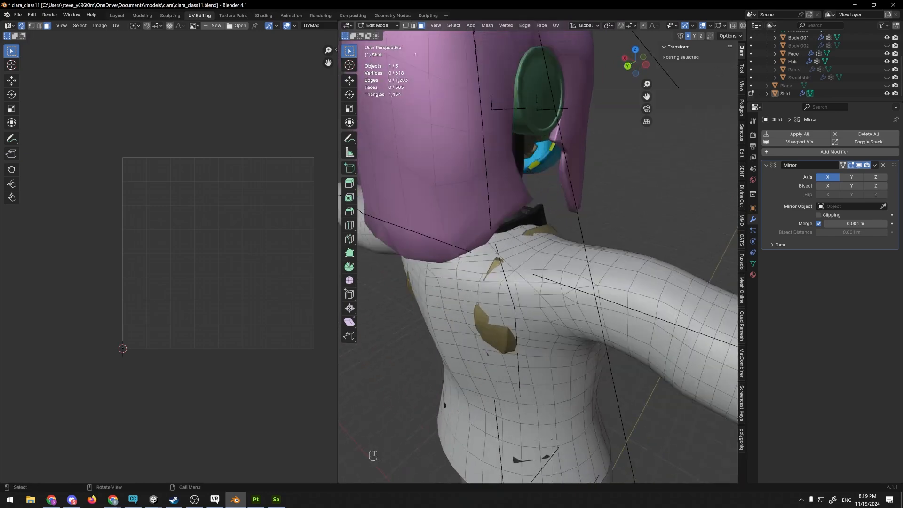
- Smooth the shirt around the new cut in Sculpt Mode, covering the upper back, shoulder and neckline
click(387, 25)
click(383, 53)
scroll(515, 272, up, 3)
middle_drag(508, 266, 523, 254)
shift+drag(452, 245, 441, 219)
middle_drag(576, 230, 503, 242)
shift+drag(455, 217, 463, 237)
middle_drag(517, 235, 442, 232)
shift+drag(531, 226, 556, 233)
scroll(556, 239, down, 3)
middle_drag(527, 245, 642, 230)
mouse_move(539, 212)
shift+mouse_down()
mouse_move(544, 237)
mouse_move(560, 241)
shift+mouse_up()
scroll(585, 233, up, 5)
middle_drag(613, 223, 559, 203)
- Pull the shirt's back neckline in toward the neck with the Grab brush, undoing the last adjustment
click(350, 259)
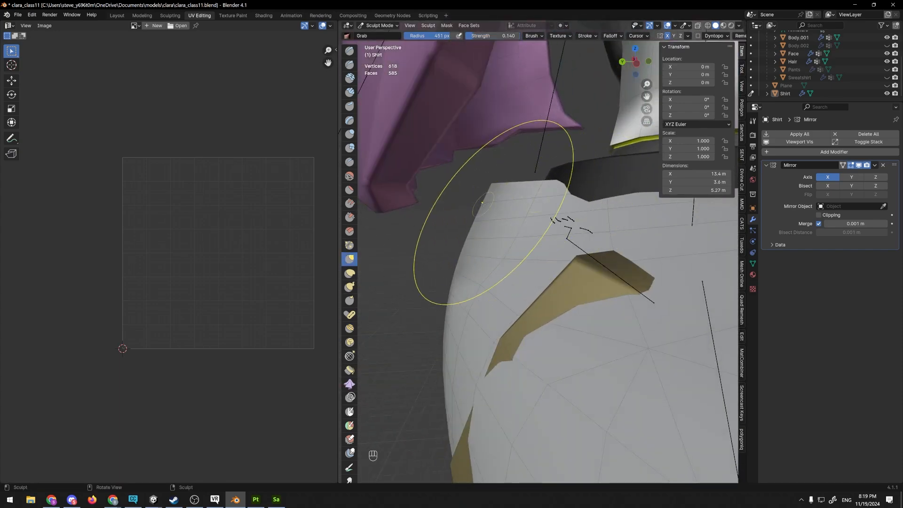
drag(543, 170, 476, 265)
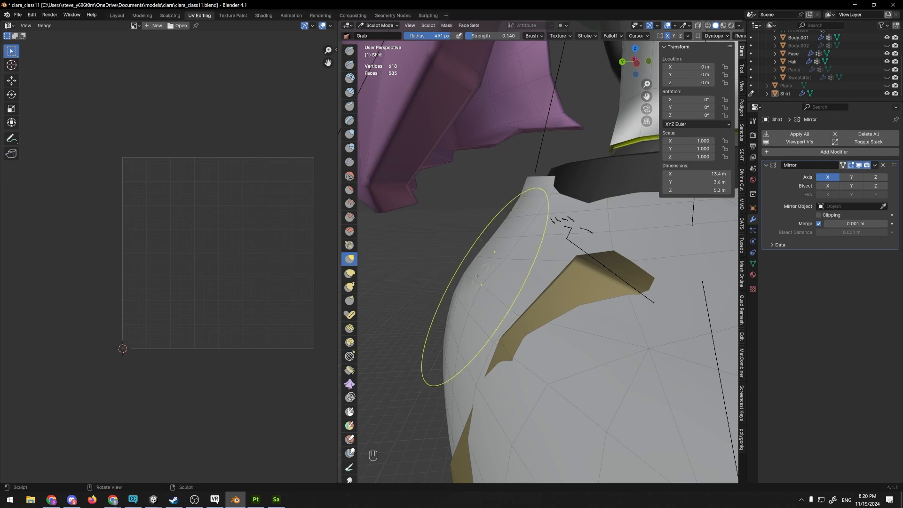
scroll(476, 275, down, 6)
middle_drag(480, 274, 613, 258)
scroll(541, 228, up, 4)
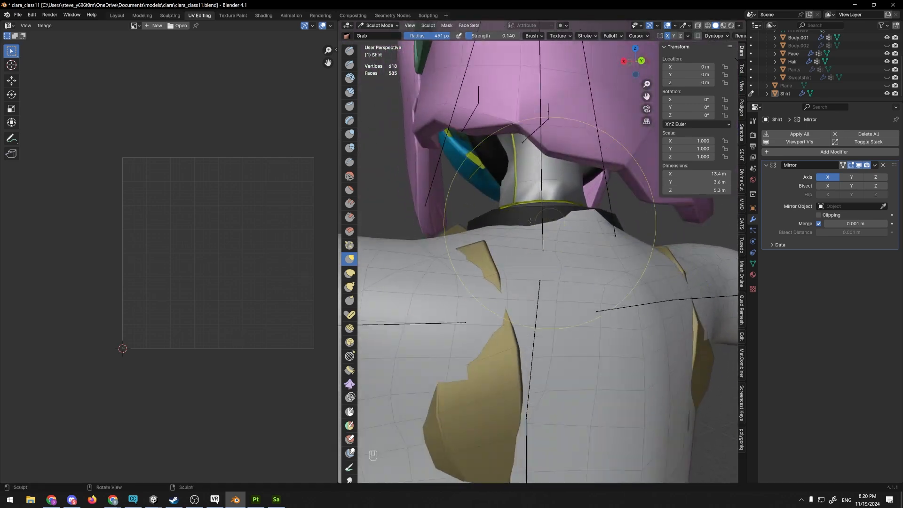
mouse_move(530, 220)
middle_down()
mouse_move(605, 262)
mouse_move(573, 339)
mouse_move(475, 294)
mouse_move(485, 282)
middle_up()
key(ctrl+z)
- Pull the shirt outward at the back of the shoulder with the Grab brush to cover the exposed body patches
shift+middle_drag(574, 282, 484, 282)
middle_drag(484, 278, 559, 253)
scroll(564, 252, up, 3)
drag(532, 273, 583, 353)
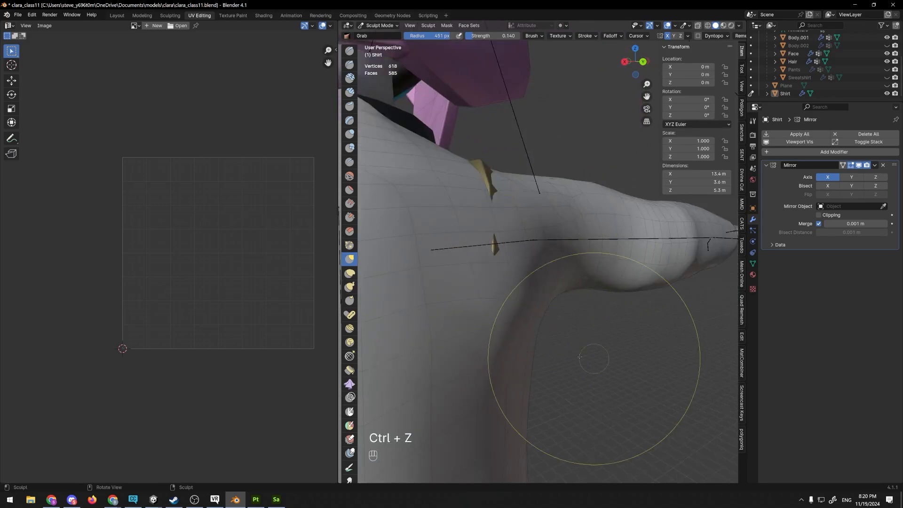
drag(516, 249, 520, 254)
drag(502, 174, 501, 168)
scroll(475, 202, down, 5)
mouse_move(532, 188)
middle_down()
mouse_move(475, 202)
mouse_move(503, 237)
mouse_move(464, 193)
mouse_move(503, 191)
middle_up()
scroll(493, 226, up, 4)
middle_drag(558, 179, 451, 215)
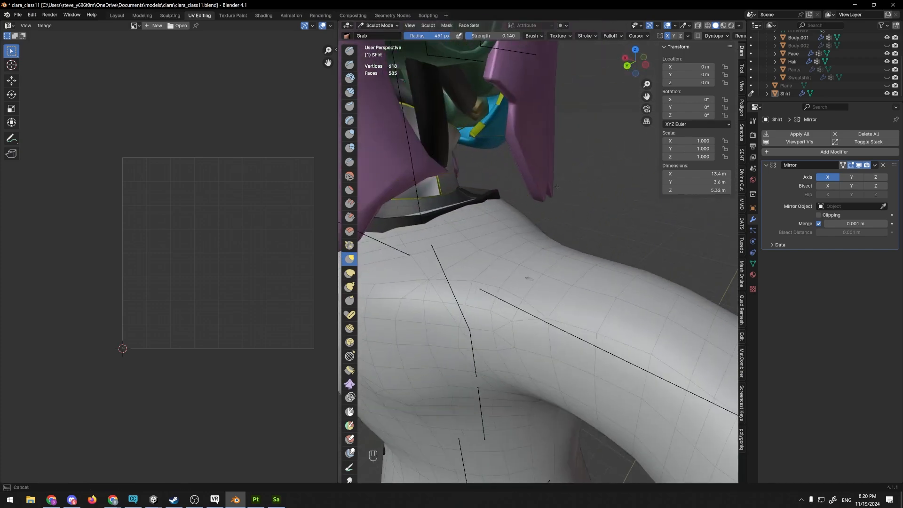
- Adjust the shirt at the shoulder and front neckline with the Grab brush, undoing unwanted strokes
drag(582, 189, 577, 195)
key(ctrl+z)
scroll(623, 161, down, 5)
mouse_move(622, 169)
middle_down()
mouse_move(551, 179)
mouse_move(507, 198)
middle_up()
mouse_move(546, 254)
shift+middle_down()
mouse_move(538, 127)
mouse_move(585, 183)
shift+middle_up()
mouse_move(585, 184)
shift+middle_down()
mouse_move(518, 145)
mouse_move(572, 184)
mouse_move(489, 155)
shift+middle_up()
shift+middle_drag(510, 155, 520, 258)
scroll(520, 258, up, 4)
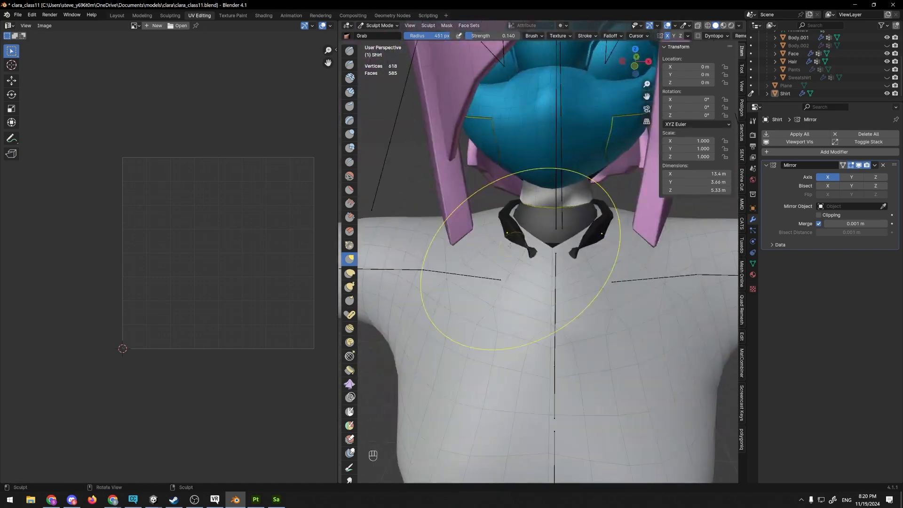
scroll(550, 271, down, 1)
key(ctrl+z)
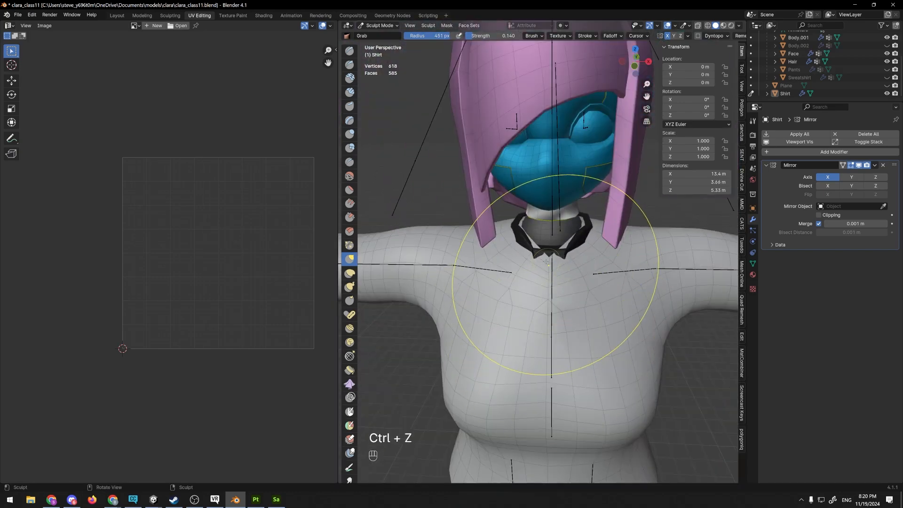
- Undo the Grab strokes that pull the front neckline down
middle_drag(578, 288, 538, 314)
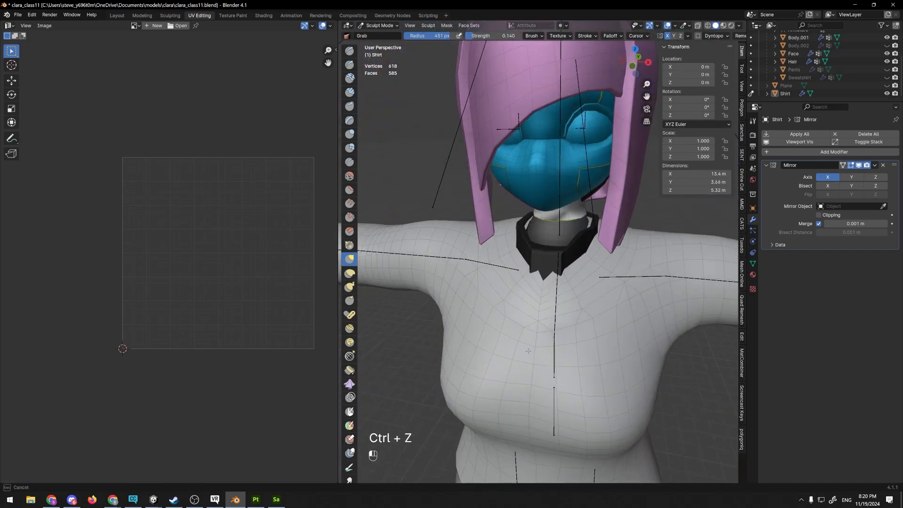
key(ctrl+z)
key(ctrl+z)
key(ctrl+z)
key(ctrl+z)
- Push the front neckline down into a V shape below the neck using the Nudge brush
click(349, 328)
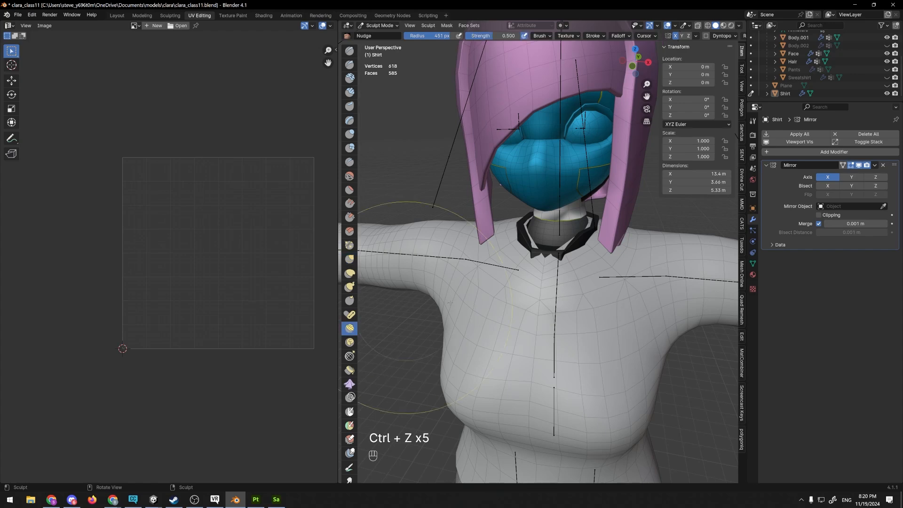
drag(533, 269, 565, 336)
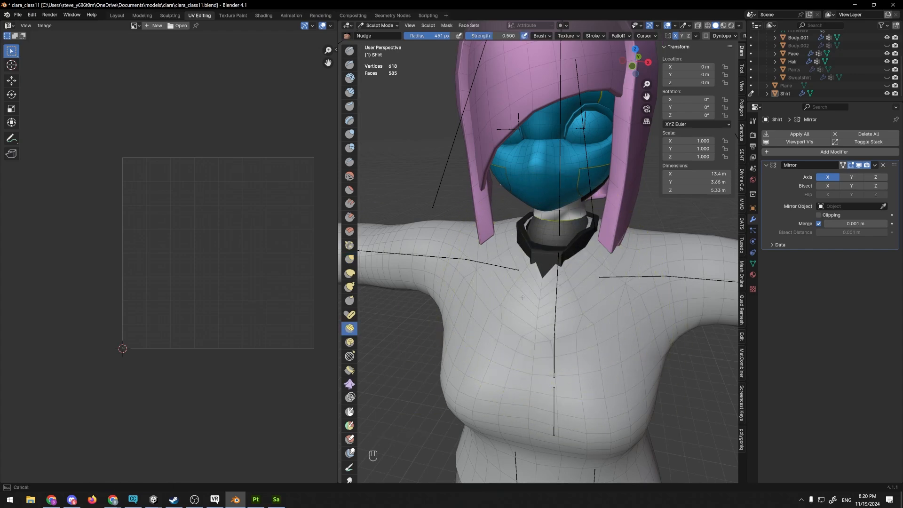
scroll(512, 296, up, 3)
mouse_move(513, 296)
middle_down()
mouse_move(521, 248)
mouse_move(530, 269)
mouse_move(545, 266)
middle_up()
- Select the neckline edge loop and extrude it twice, up and then outward, to form a folded collar
key(Tab)
key(2)
alt+click(531, 270)
key(e)
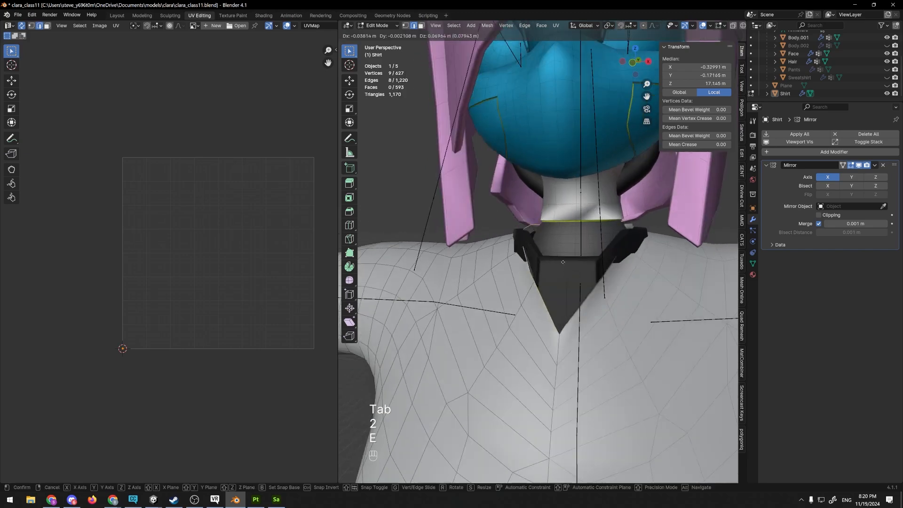
click(564, 266)
key(e)
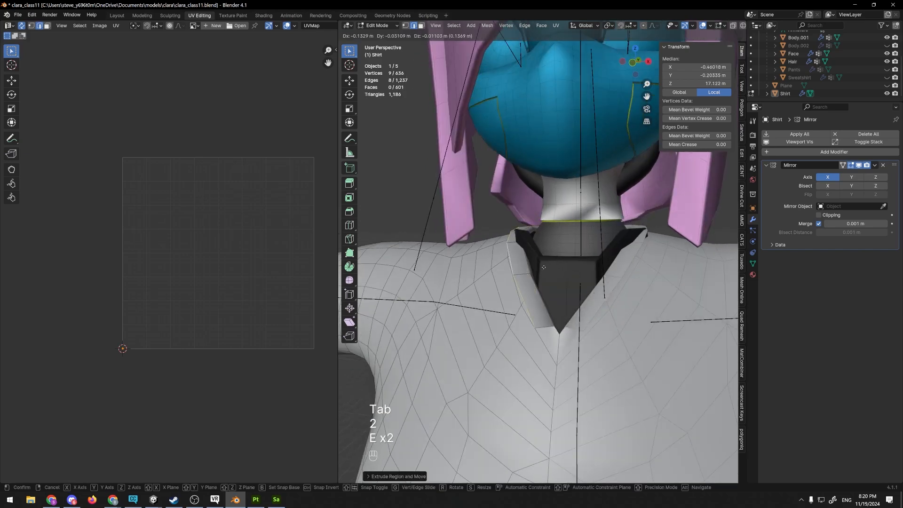
click(530, 280)
scroll(530, 280, down, 5)
mouse_move(530, 280)
middle_down()
mouse_move(475, 282)
mouse_move(611, 277)
mouse_move(714, 248)
middle_up()
- Try reshaping the new collar with the Grab brush, undo it and return to Edit Mode
key(Tab)
key(Tab)
scroll(555, 259, up, 3)
mouse_move(545, 258)
middle_down()
mouse_move(650, 246)
mouse_move(598, 259)
mouse_move(547, 241)
mouse_move(544, 297)
mouse_move(525, 272)
mouse_move(529, 306)
mouse_move(534, 287)
mouse_move(520, 266)
mouse_move(528, 264)
mouse_move(502, 262)
middle_up()
key(ctrl+Tab)
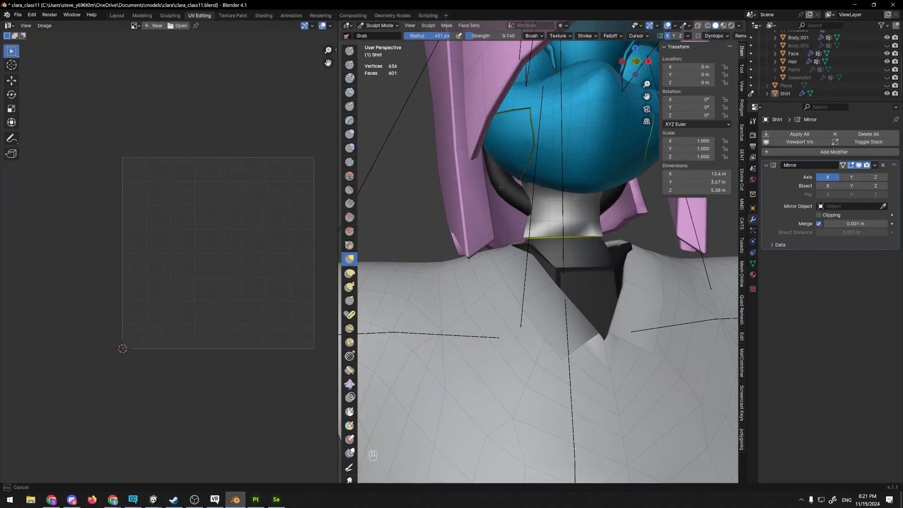
key(ctrl+z)
key(Tab)
- Select two collar vertices near the shoulder in X-ray view and enable proportional editing
key(2)
key(1)
key(alt+z)
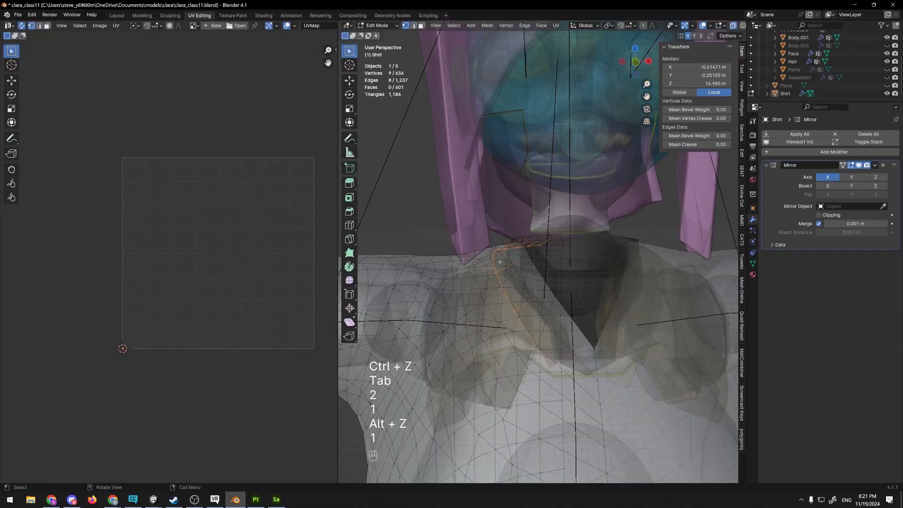
click(495, 255)
shift+click(503, 260)
middle_drag(505, 261, 560, 270)
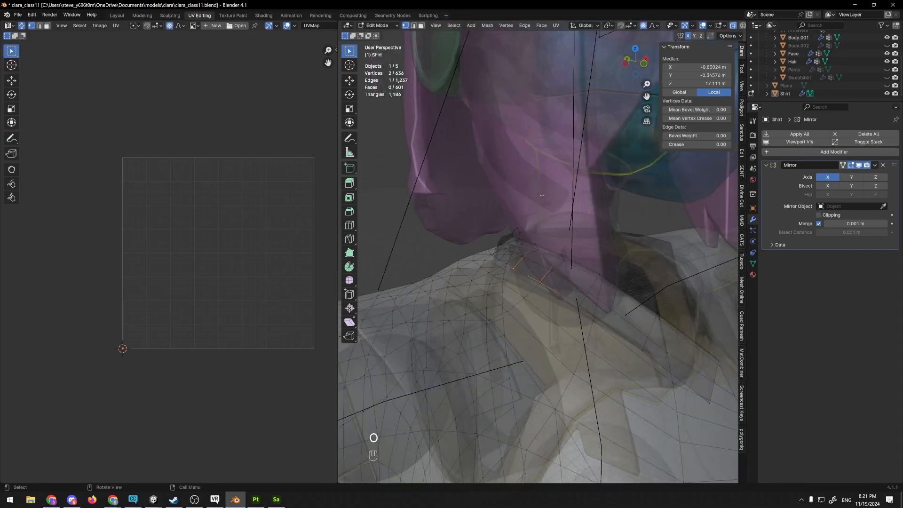
- Try moving the two collar vertices upward with proportional editing, with and without X-ray, and undo each move
middle_drag(542, 195, 503, 214)
scroll(524, 230, up, 1)
key(g)
click(519, 216)
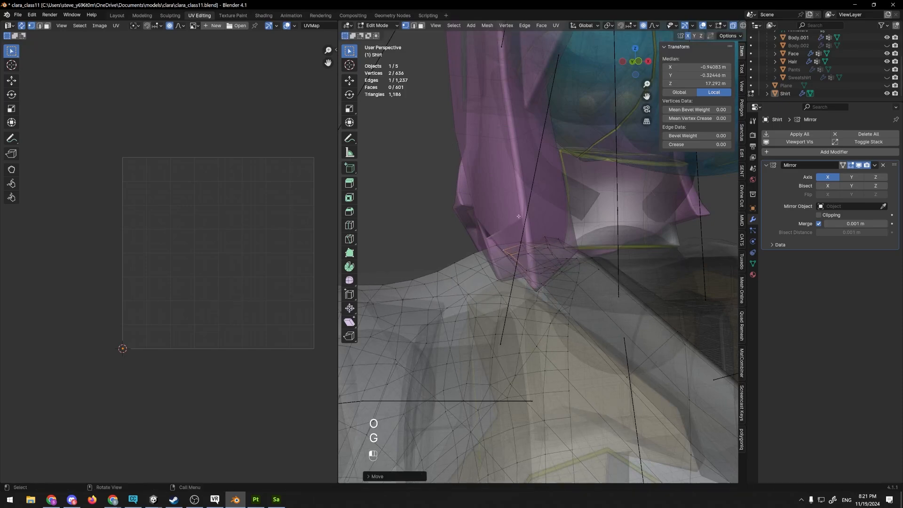
key(ctrl+z)
key(alt+z)
key(g)
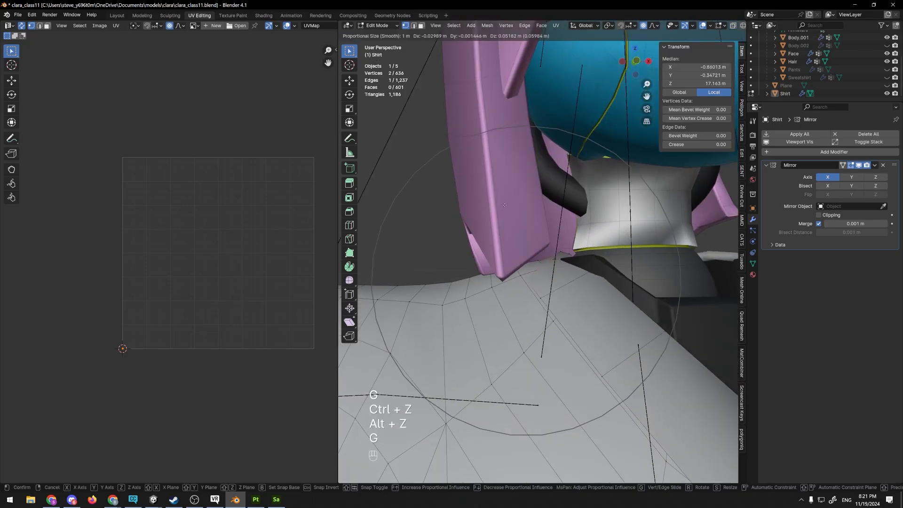
click(496, 197)
middle_drag(571, 257, 529, 301)
key(ctrl+z)
- Move the collar vertices at the shoulder and along the back of the neck to refine the fold
key(g)
click(494, 250)
key(alt+z)
key(1)
click(543, 301)
shift+click(496, 295)
shift+click(477, 296)
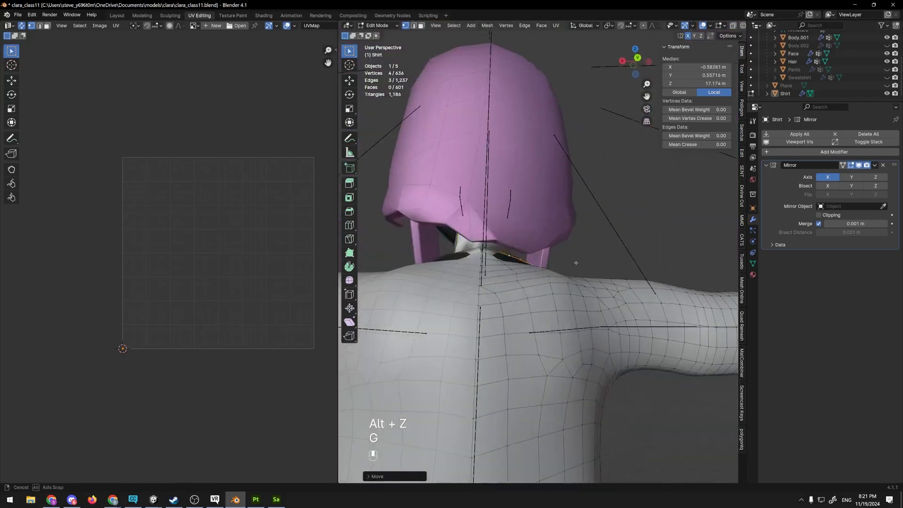
- Extrude the collar's end vertex toward the centre back and fill a triangular face down to the neckline
scroll(574, 262, up, 5)
shift+middle_drag(574, 262, 524, 301)
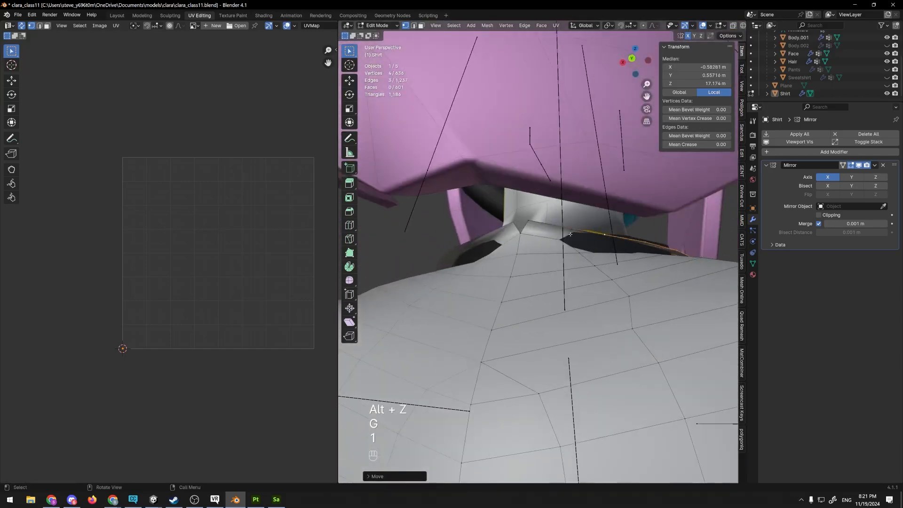
click(570, 234)
key(alt+z)
key(e)
click(506, 348)
key(f)
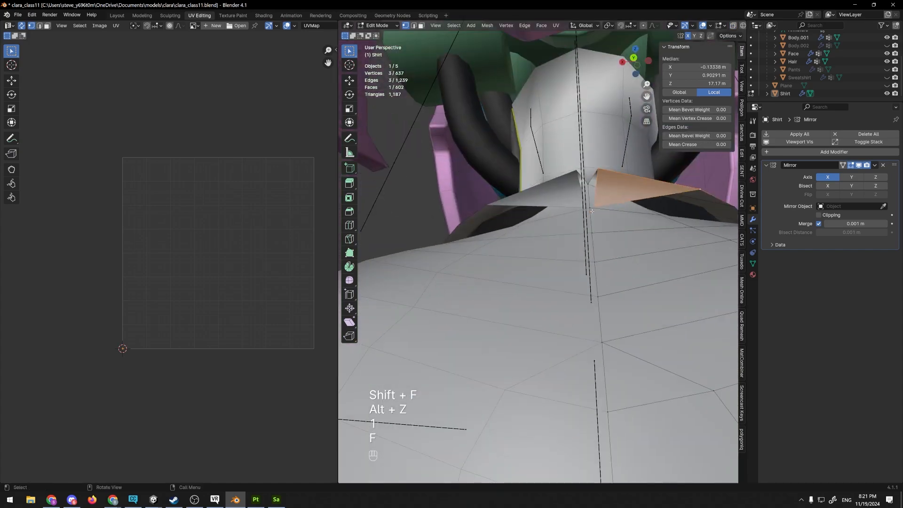
- Assign a shortcut to Snap to Symmetry and add the command to Quick Favorites, with the collar's two centre-back vertices selected
key(1)
click(595, 207)
shift+click(597, 170)
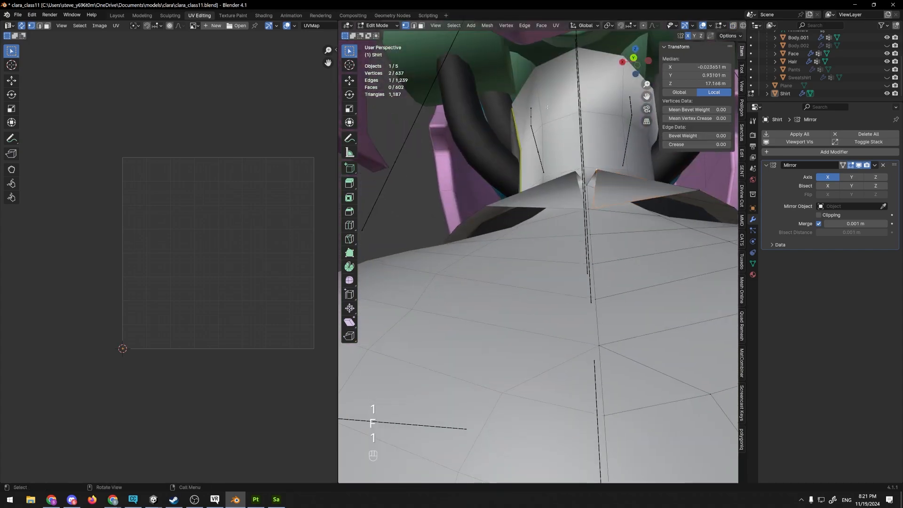
click(473, 26)
mouse_move(487, 25)
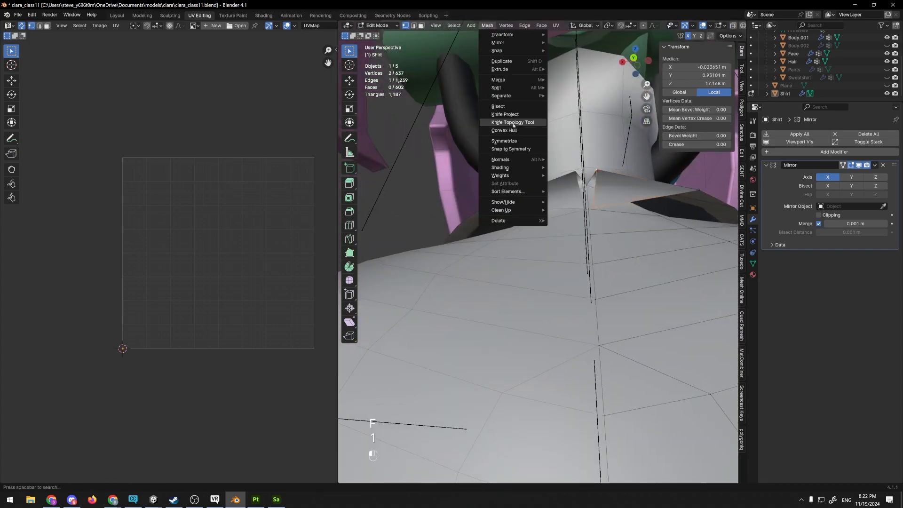
right_click(526, 150)
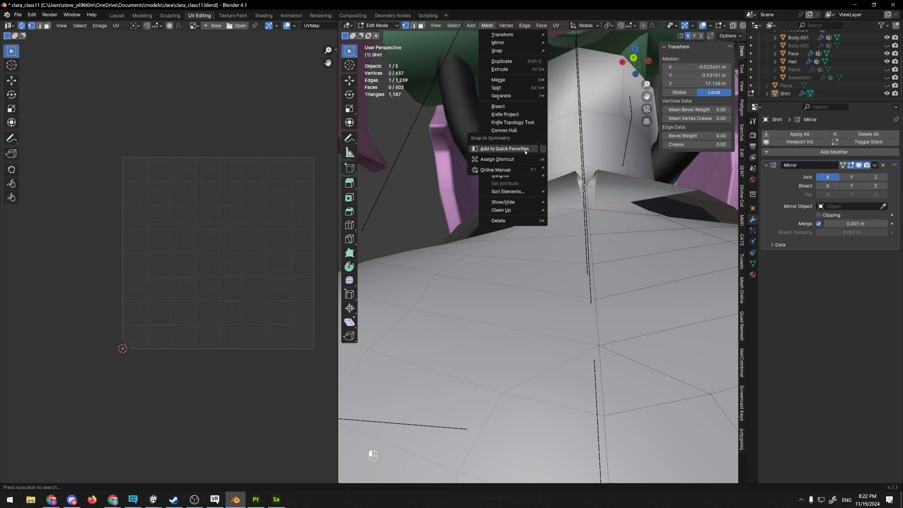
click(501, 160)
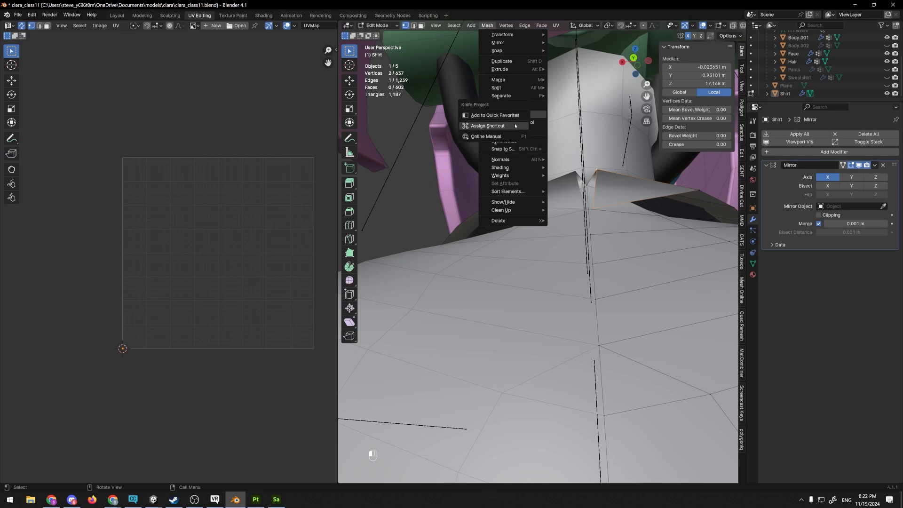
key(Escape)
click(488, 26)
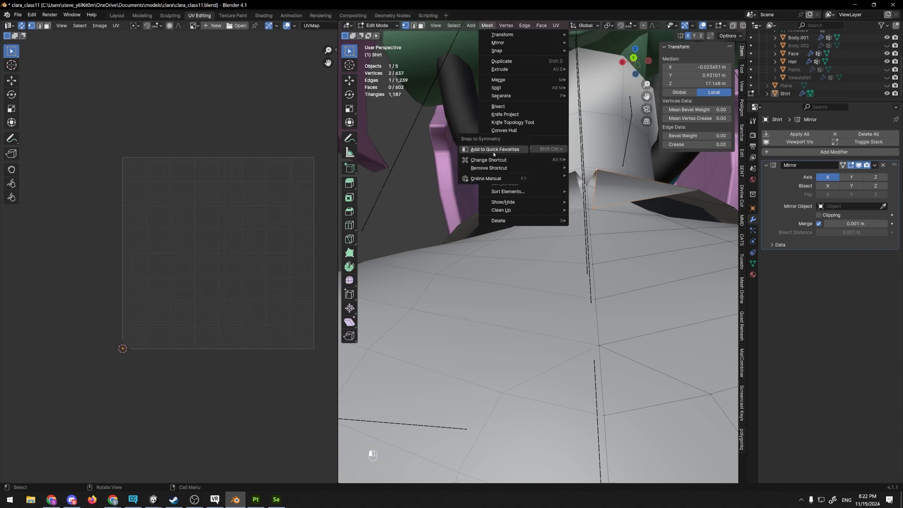
click(477, 154)
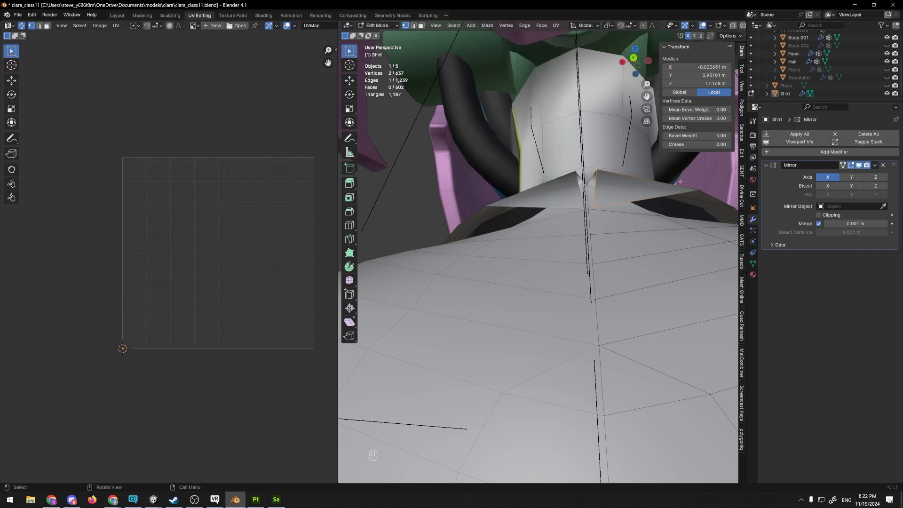
- Apply Snap to Symmetry to the collar's centre-back vertices, move the upper one toward the middle and snap it again
key(q)
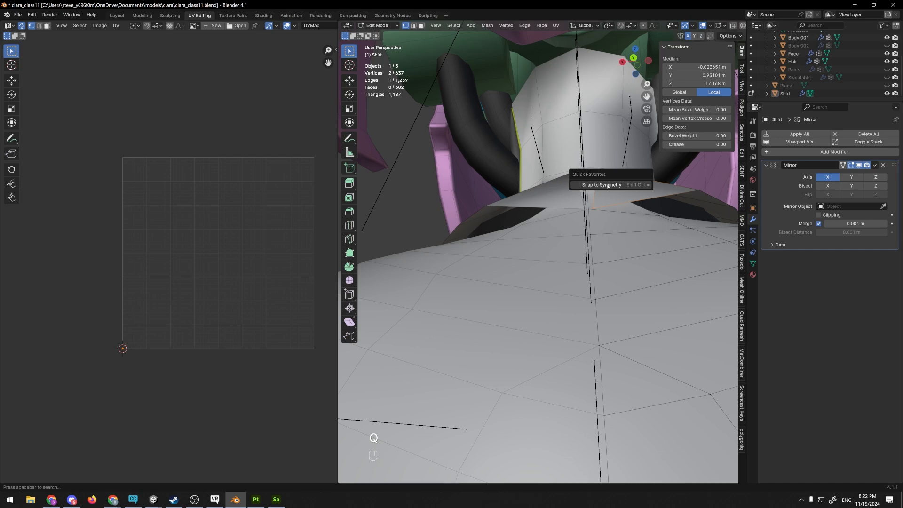
click(607, 185)
middle_drag(607, 187, 587, 178)
click(584, 179)
key(g)
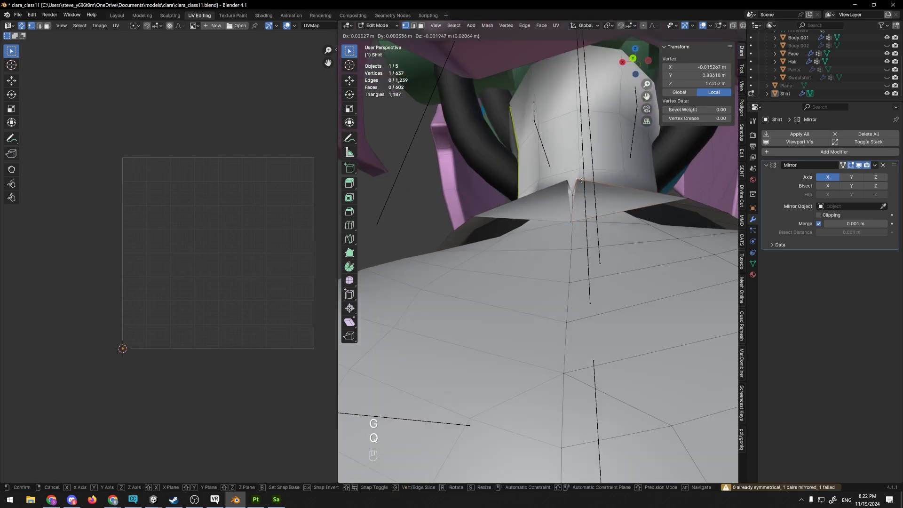
click(580, 181)
key(q)
click(582, 182)
- Move a collar vertex beside the neck to refine the shape of the fold
middle_drag(582, 183, 639, 274)
scroll(578, 163, up, 2)
key(g)
click(541, 196)
key(g)
- Select the strip of eight collar faces running from the shoulder down to the front of the neckline
key(3)
click(495, 272)
shift+click(477, 251)
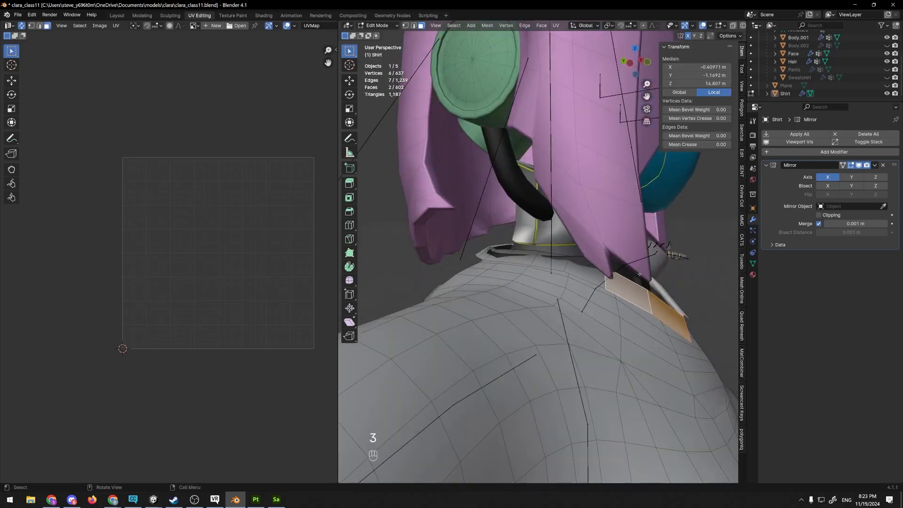
shift+click(496, 256)
middle_drag(497, 256, 679, 222)
key(shift+alt)
alt+shift+click(537, 245)
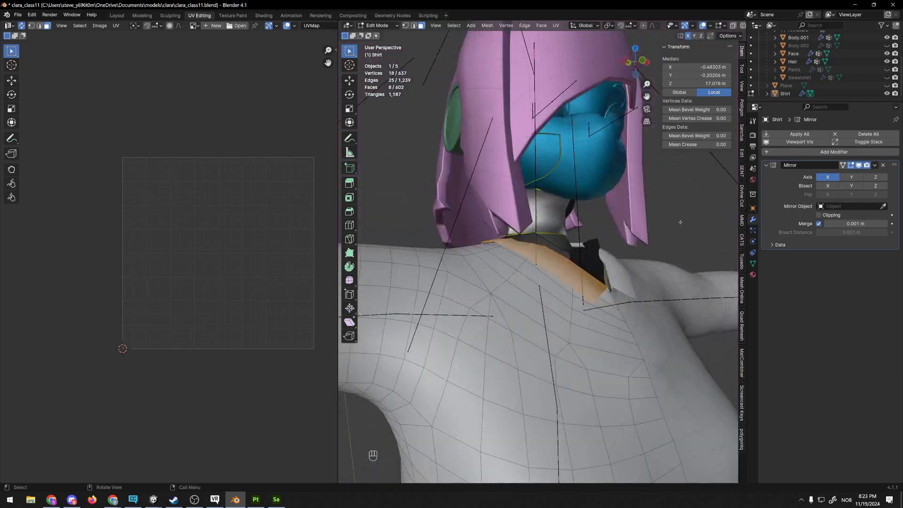
click(680, 222)
scroll(641, 252, up, 3)
alt+click(577, 287)
scroll(578, 287, down, 5)
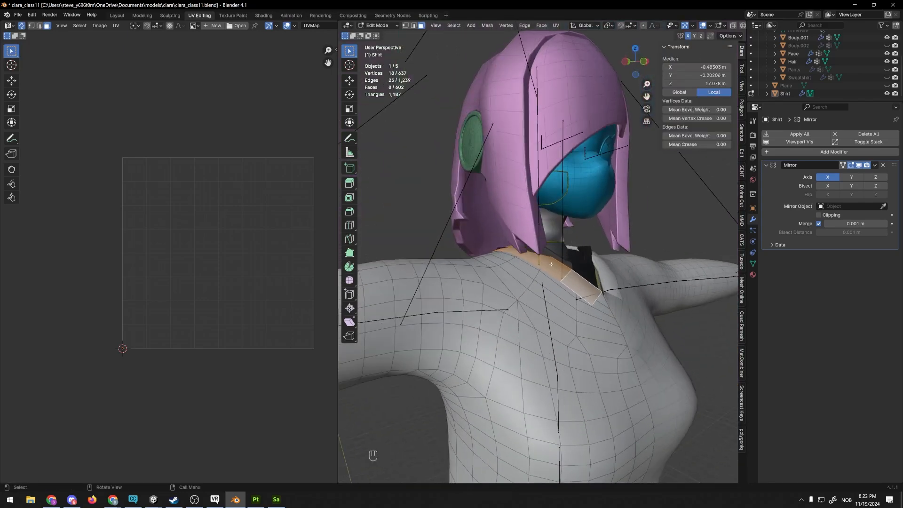
- Reshape the back of the collar around the neck in Sculpt Mode with the Grab brush
middle_drag(470, 264, 580, 238)
scroll(580, 238, up, 6)
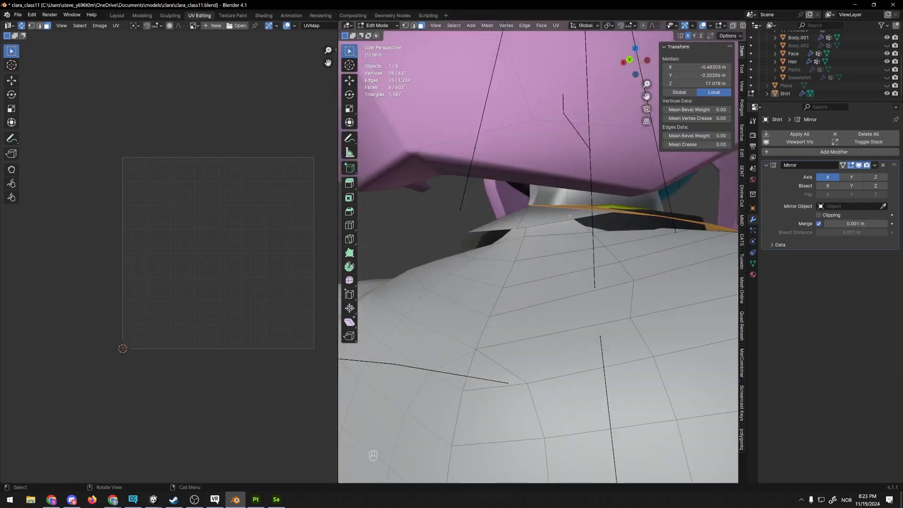
middle_drag(550, 209, 434, 228)
right_click(521, 236)
click(522, 258)
scroll(559, 226, down, 4)
scroll(434, 228, down, 5)
click(434, 227)
scroll(434, 228, up, 2)
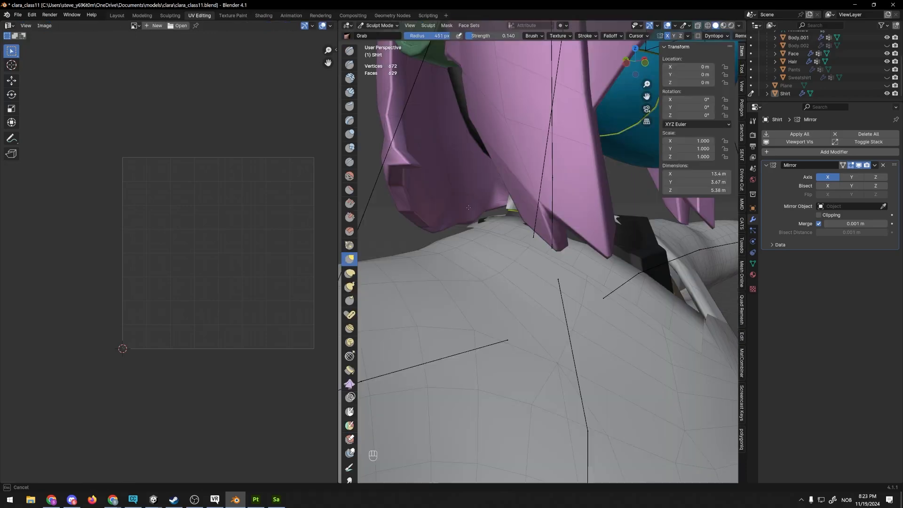
middle_drag(518, 228, 543, 207)
scroll(625, 200, up, 3)
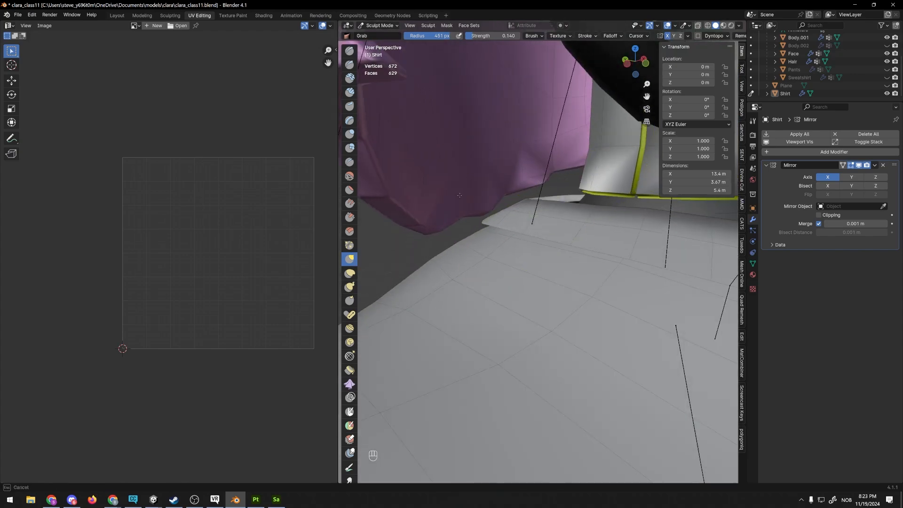
- Pull the rear collar edge with the Grab brush and undo the last two strokes
drag(460, 196, 462, 193)
mouse_move(464, 191)
middle_down()
mouse_move(520, 194)
mouse_move(461, 191)
middle_up()
mouse_move(524, 189)
middle_down()
mouse_move(468, 212)
mouse_move(400, 209)
mouse_move(470, 226)
mouse_move(520, 216)
middle_up()
key(ctrl+z)
key(ctrl+z)
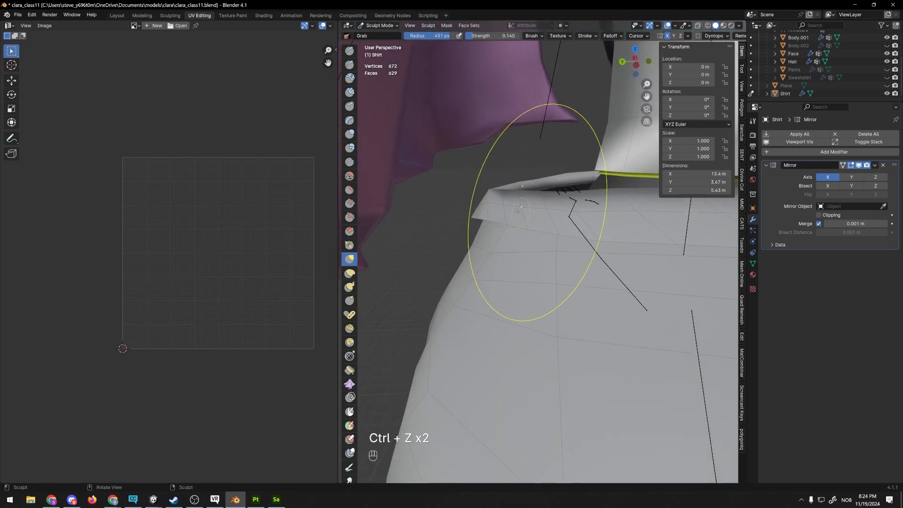
- Look through the Grab brush's options, undo one more stroke and examine the shirt from the back and side
click(533, 36)
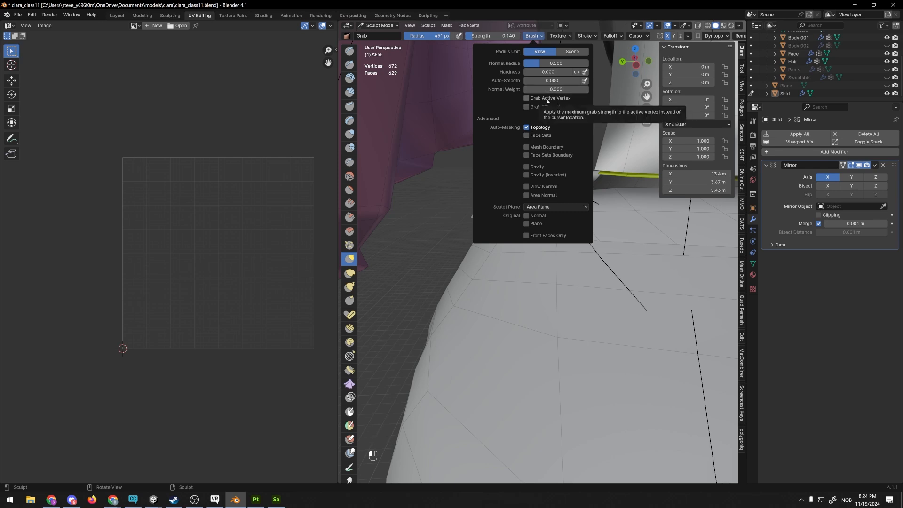
click(533, 36)
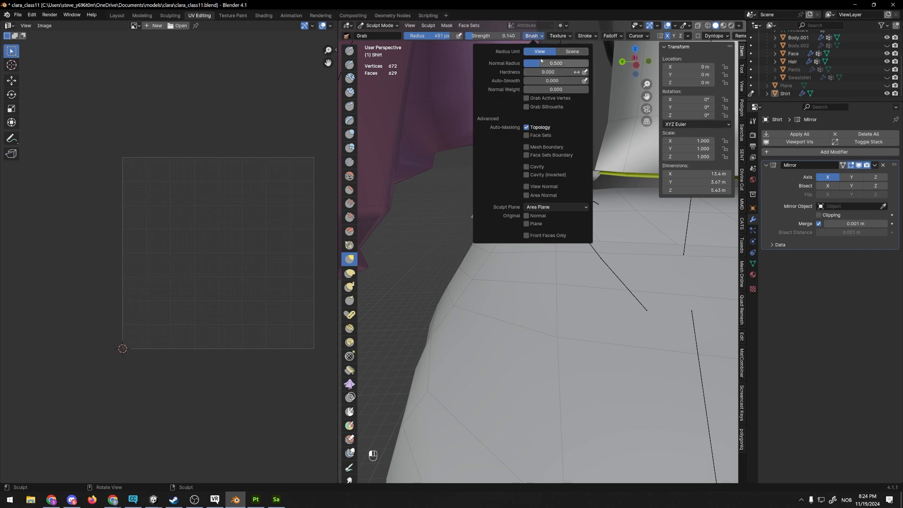
mouse_move(428, 232)
middle_down()
mouse_move(459, 212)
mouse_move(484, 223)
mouse_move(511, 200)
mouse_move(419, 214)
mouse_move(536, 240)
mouse_move(572, 230)
mouse_move(546, 207)
middle_up()
key(ctrl+z)
scroll(516, 199, down, 8)
scroll(471, 211, down, 4)
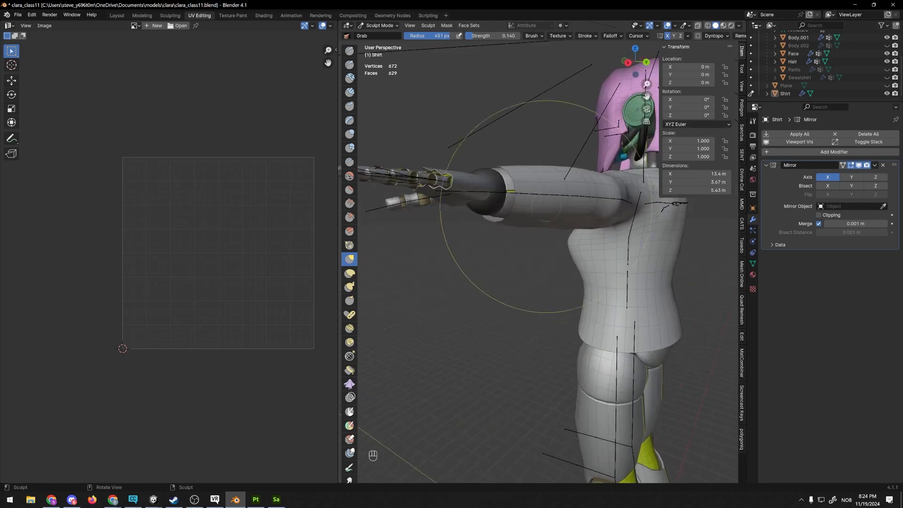
middle_drag(628, 209, 691, 214)
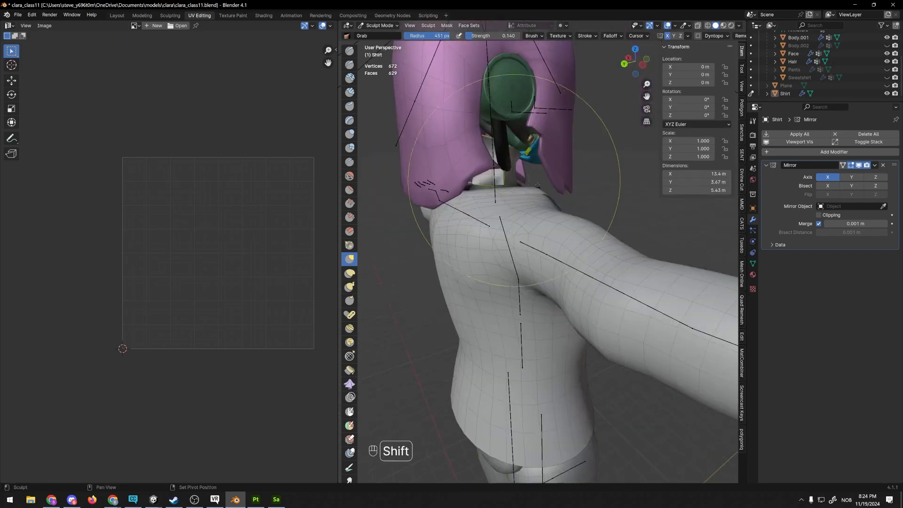
shift+middle_drag(592, 160, 532, 184)
scroll(532, 183, down, 5)
middle_drag(564, 231, 584, 214)
scroll(584, 214, up, 2)
- Select the edge loop around the sleeve's wrist opening in Edit Mode
key(Tab)
key(2)
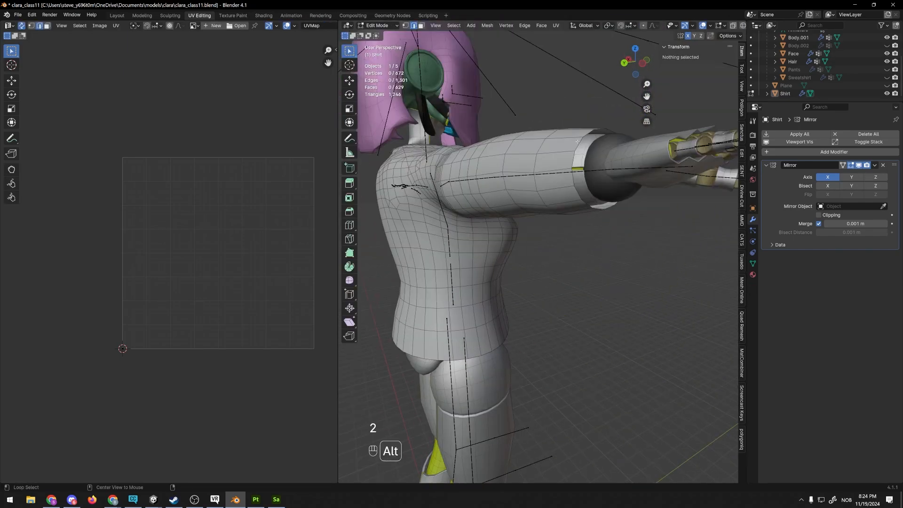
key(KP_3)
key(KP_Decimal)
scroll(577, 143, down, 8)
middle_drag(577, 143, 644, 170)
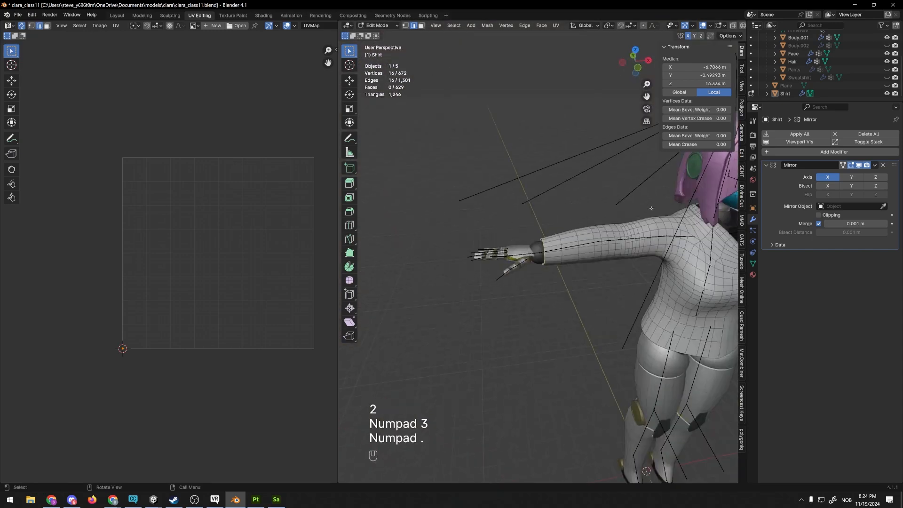
key(KP_Decimal)
scroll(527, 216, down, 5)
middle_drag(519, 216, 590, 153)
scroll(595, 198, up, 2)
- Extrude the sleeve's opening loop, scale it inward and move it outward along X to start the cuff's rim
key(e)
right_click(628, 200)
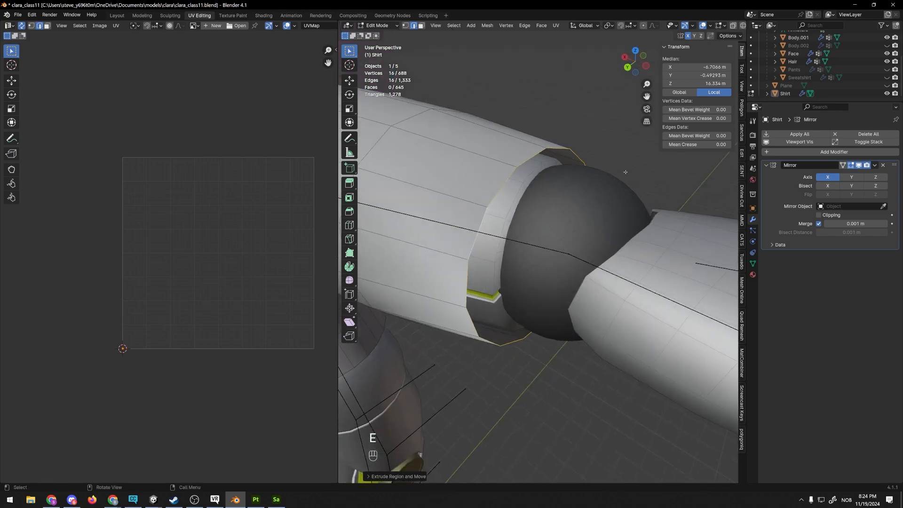
key(s)
click(656, 175)
key(g)
key(y)
key(x)
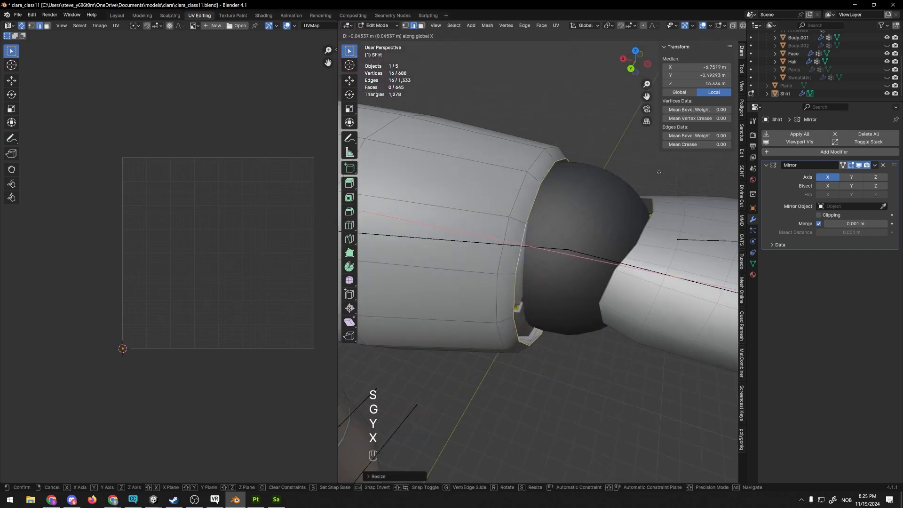
click(658, 172)
mouse_move(659, 172)
middle_down()
mouse_move(601, 166)
mouse_move(654, 169)
middle_up()
- Extrude the cuff loop two more times, scaling each inward and shifting the first along X, to give the sleeve thickness
key(e)
key(s)
click(628, 172)
key(g)
key(x)
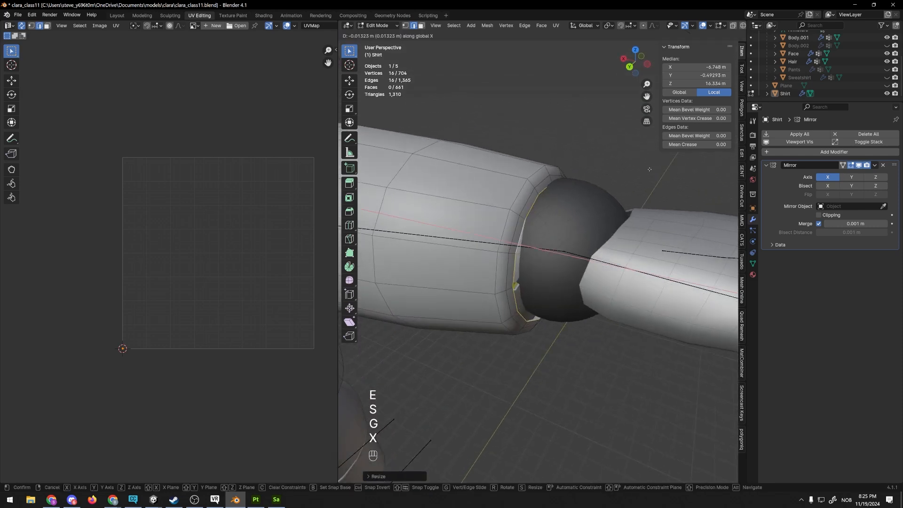
click(650, 169)
key(e)
key(s)
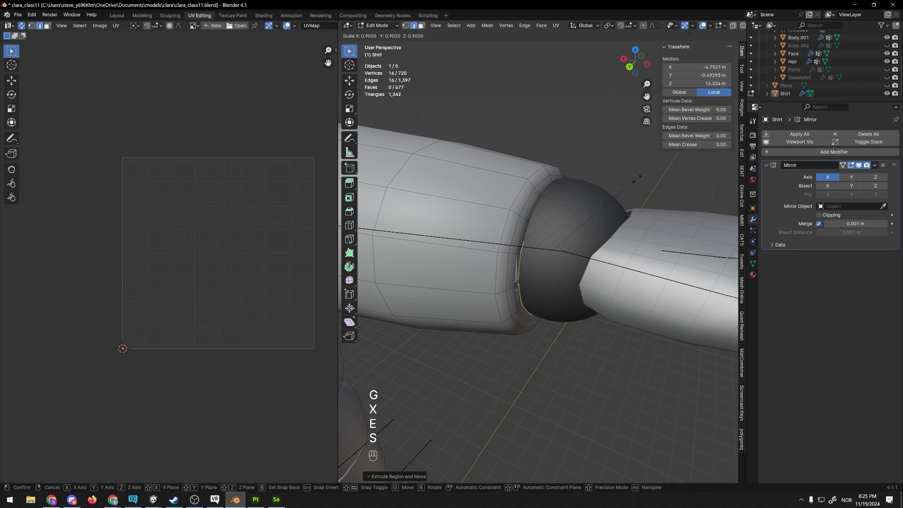
click(636, 179)
middle_drag(636, 179, 473, 265)
- Adjust the sleeve cuff around the wrist in Sculpt Mode, check the whole figure and return to Object Mode
click(392, 28)
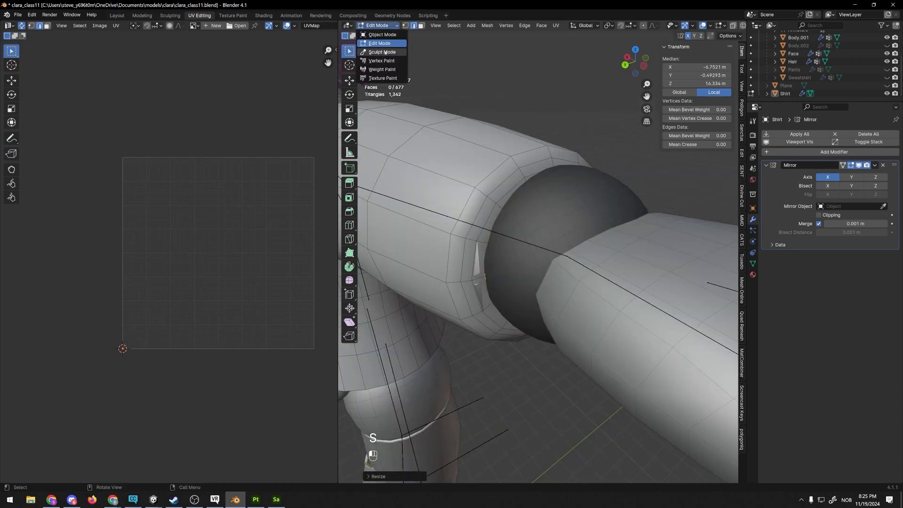
click(381, 38)
mouse_move(508, 308)
middle_down()
mouse_move(611, 229)
mouse_move(590, 207)
mouse_move(463, 272)
mouse_move(511, 262)
mouse_move(423, 263)
mouse_move(470, 235)
mouse_move(569, 201)
mouse_move(585, 242)
mouse_move(625, 247)
middle_up()
scroll(586, 241, down, 2)
shift+middle_drag(625, 246, 442, 162)
scroll(501, 250, down, 2)
click(378, 25)
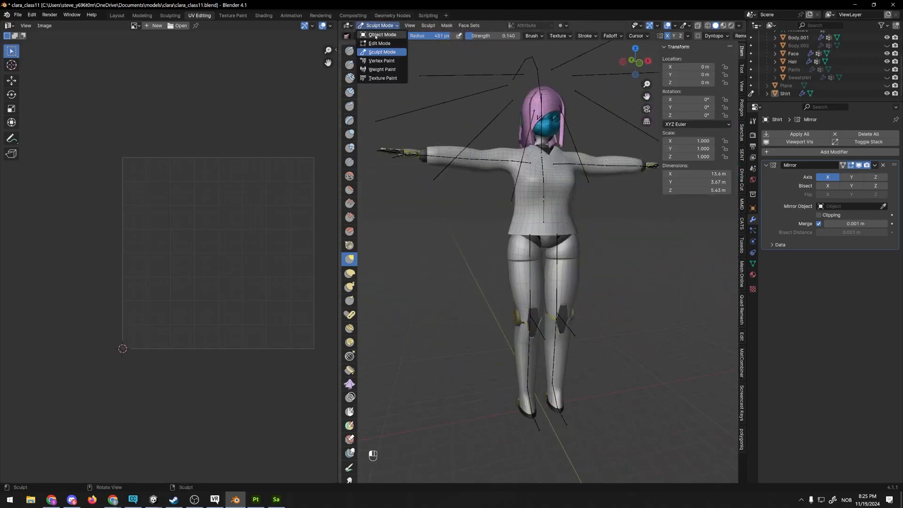
click(382, 35)
- Select the edge loop along the shirt's bottom hem in Edit Mode
scroll(539, 227, up, 4)
key(Tab)
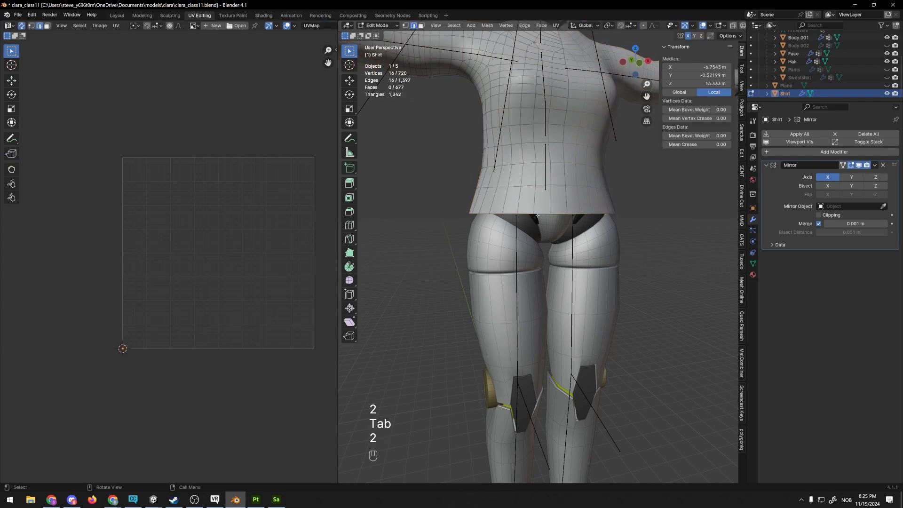
key(2)
key(KP_Decimal)
middle_drag(617, 221, 583, 209)
scroll(609, 212, down, 4)
shift+middle_drag(583, 209, 461, 68)
click(378, 26)
click(376, 52)
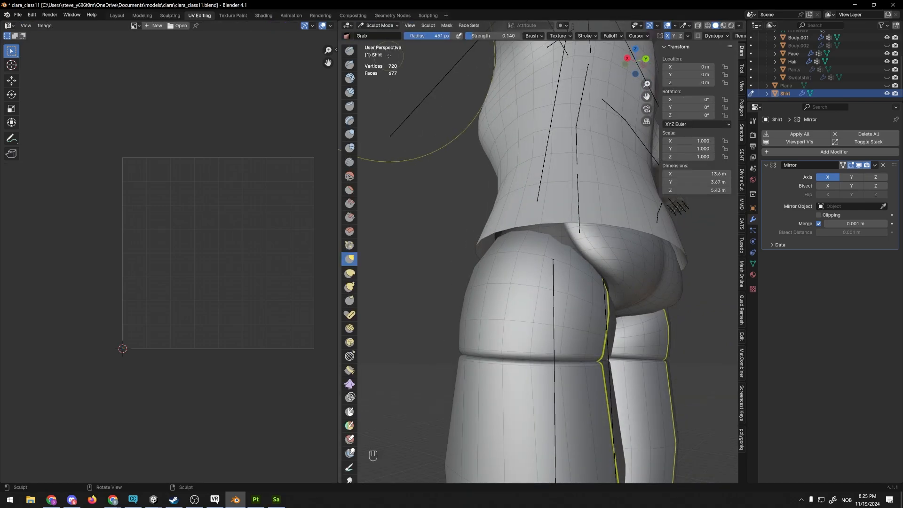
click(376, 26)
click(376, 41)
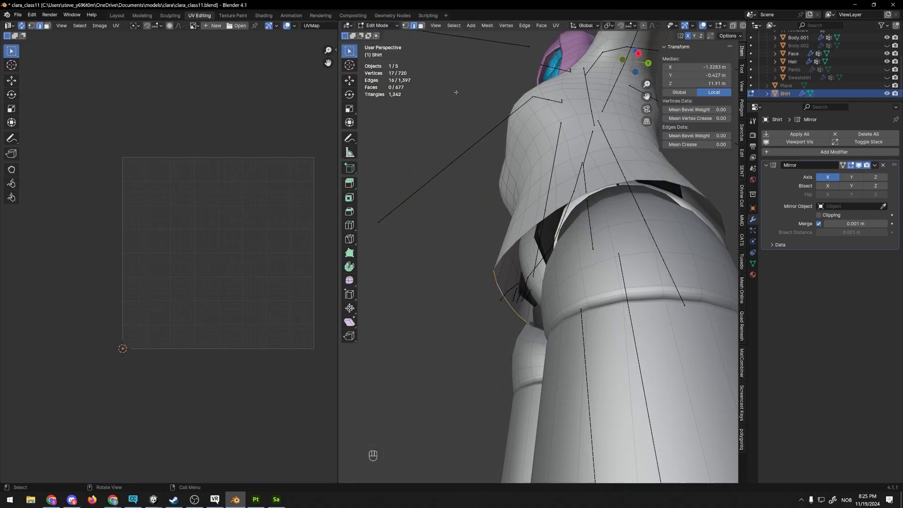
middle_drag(559, 151, 519, 160)
- Extrude the hem loop, scale it slightly inward and lower it along Z to form the hem's rim
key(e)
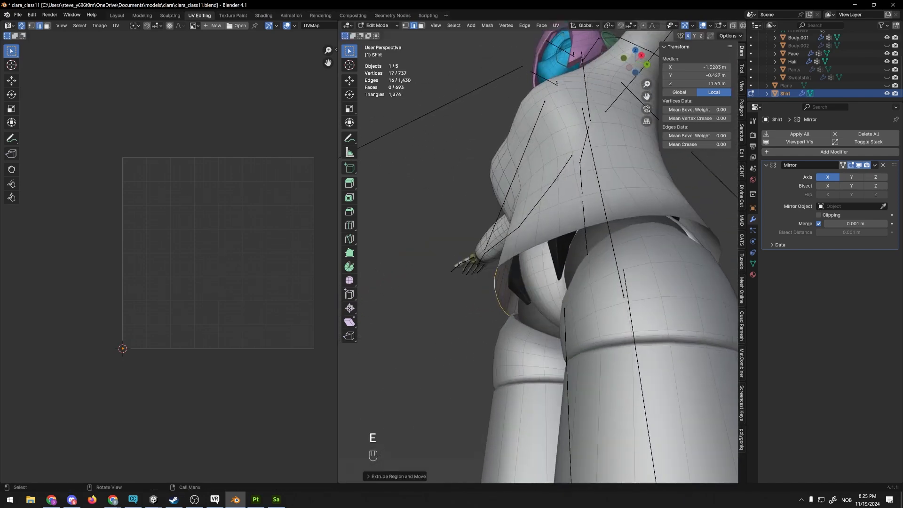
key(s)
click(521, 183)
mouse_move(521, 184)
middle_down()
mouse_move(562, 170)
mouse_move(519, 197)
middle_up()
key(g)
key(z)
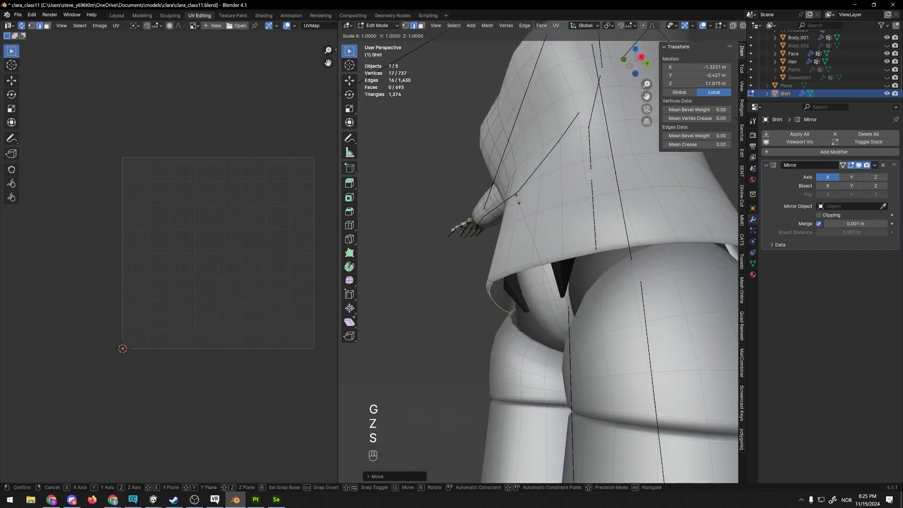
click(520, 200)
- Extrude the hem loop again, scale it inward and raise it along Z to fold the edge inside the shirt
key(e)
key(s)
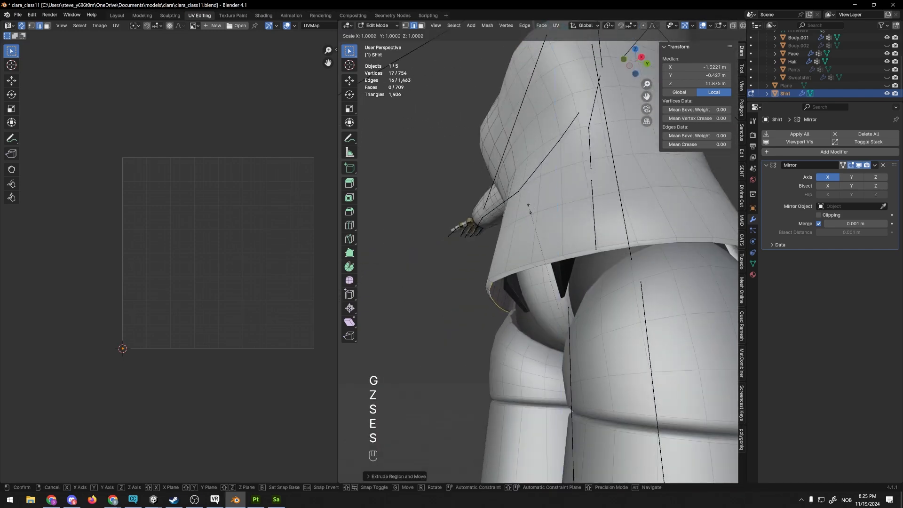
click(533, 213)
key(g)
key(y)
key(z)
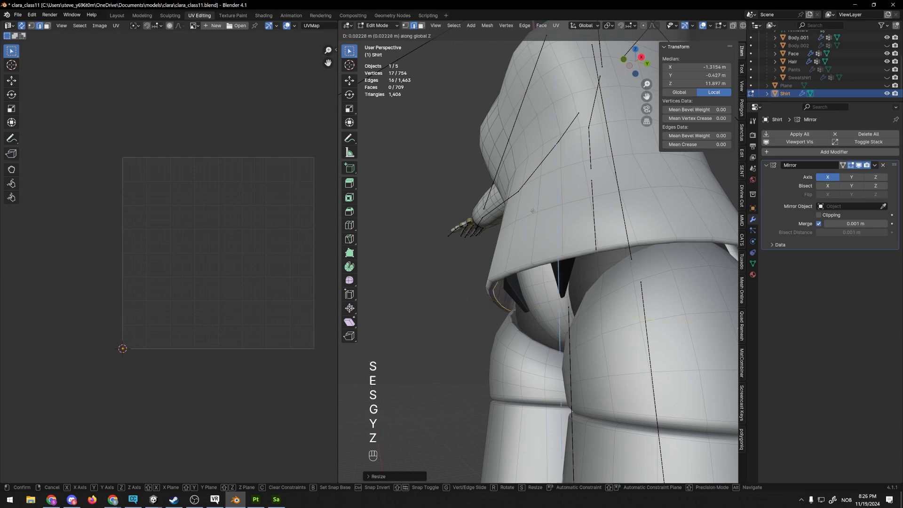
click(532, 215)
- Return to Object Mode and deselect the shirt to view the finished hem and collar
key(Tab)
scroll(517, 244, down, 2)
click(480, 295)
middle_drag(480, 294, 509, 299)
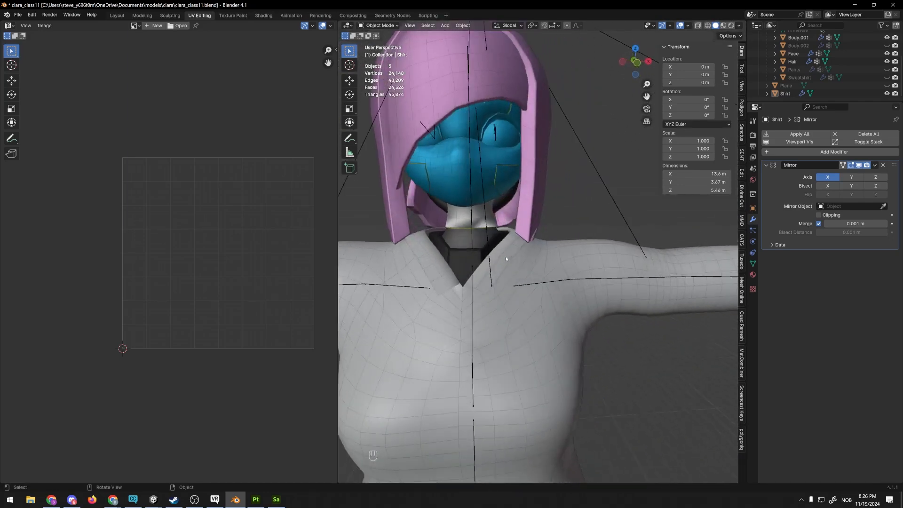
- Apply the shirt's Mirror modifier and save the scene as the next incremental version, clara_class12.blend
middle_drag(506, 256, 480, 254)
scroll(517, 249, down, 4)
scroll(565, 231, down, 3)
middle_drag(578, 226, 555, 219)
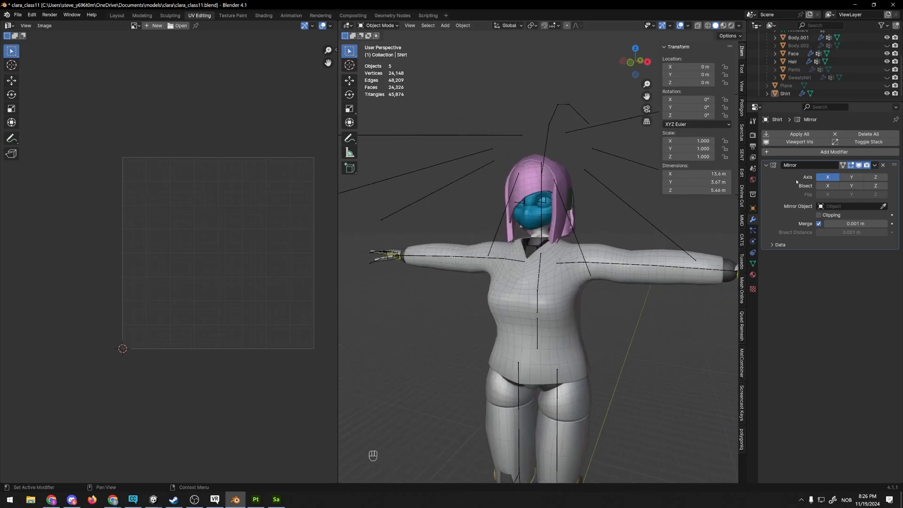
middle_drag(654, 234, 632, 230)
shift+middle_drag(633, 230, 608, 225)
scroll(606, 219, up, 2)
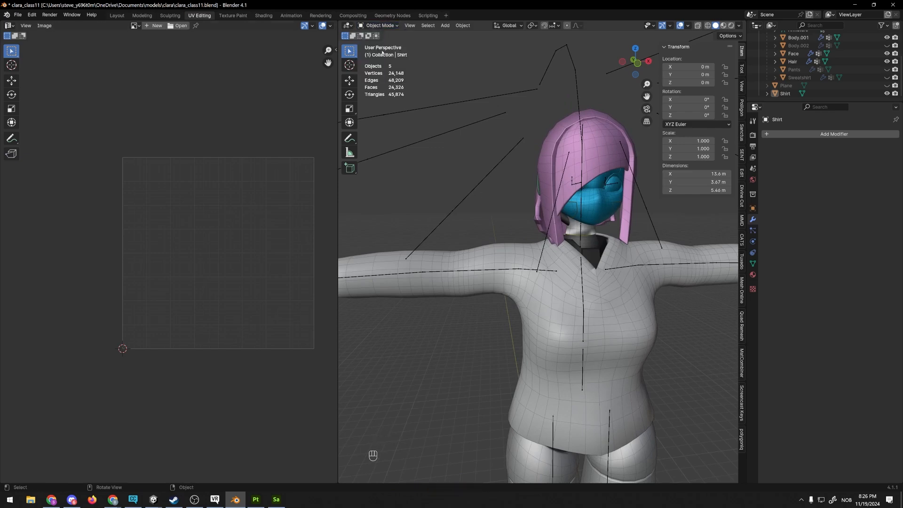
click(17, 15)
click(63, 74)
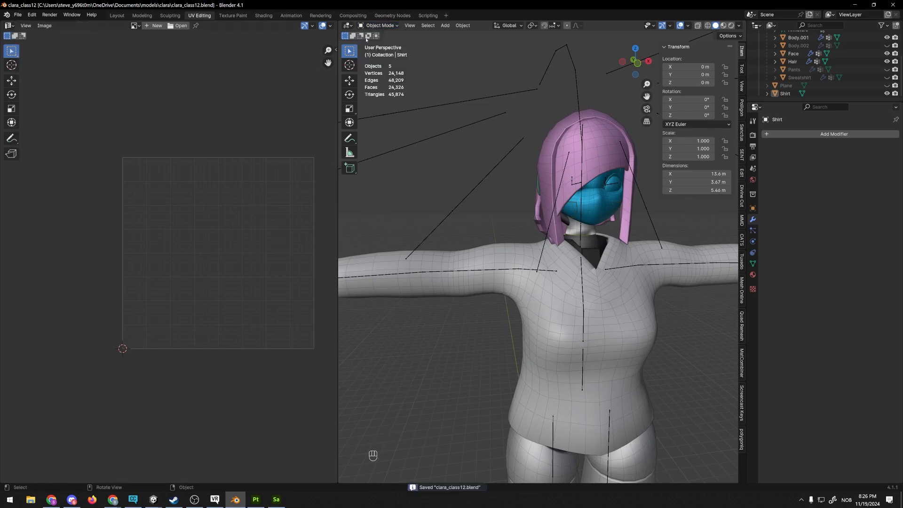
- Switch the shirt to Sculpt Mode and try pulling the right sleeve's surface with the Grab brush
click(385, 27)
click(384, 52)
scroll(475, 207, up, 2)
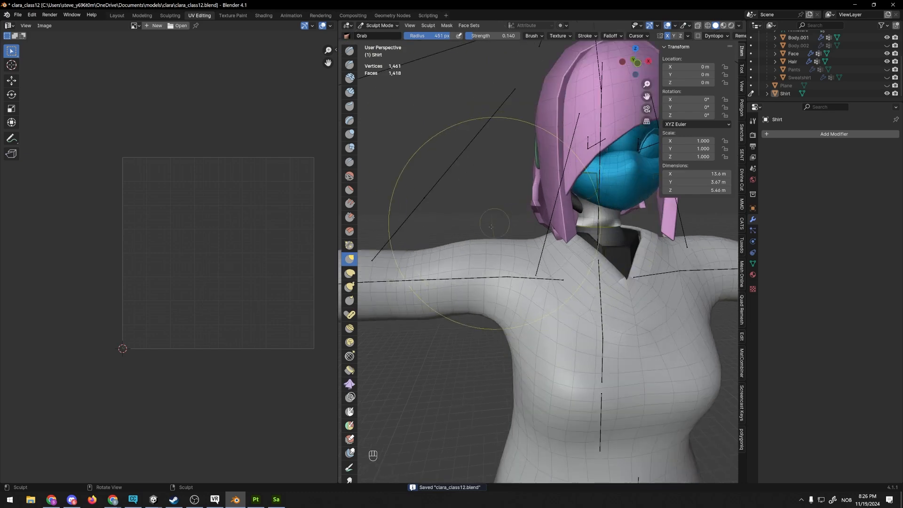
shift+middle_drag(478, 222, 512, 205)
scroll(518, 207, down, 4)
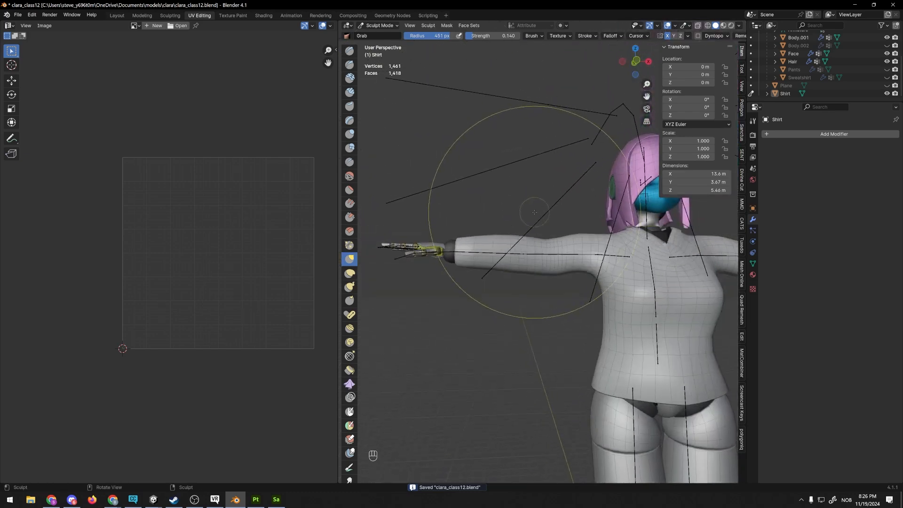
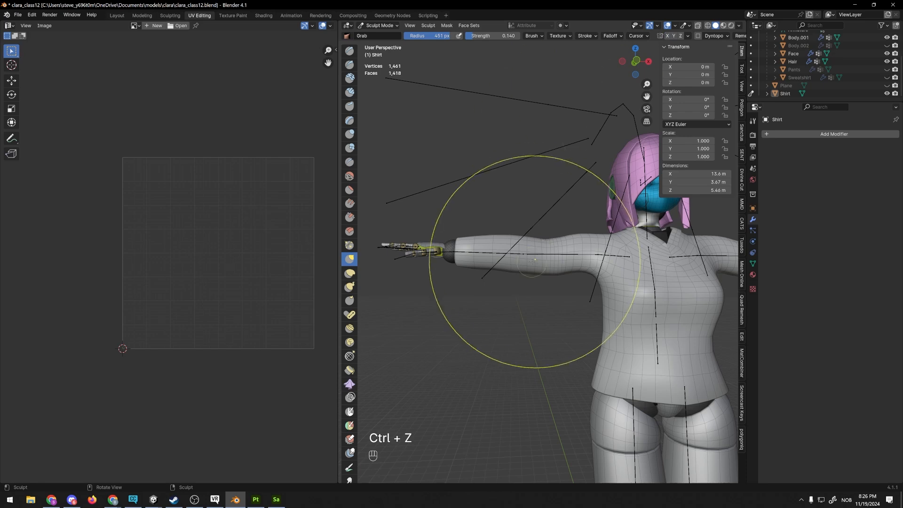
drag(540, 237, 542, 242)
mouse_move(542, 241)
middle_down()
mouse_move(497, 252)
mouse_move(538, 257)
mouse_move(466, 294)
middle_up()
scroll(538, 257, up, 2)
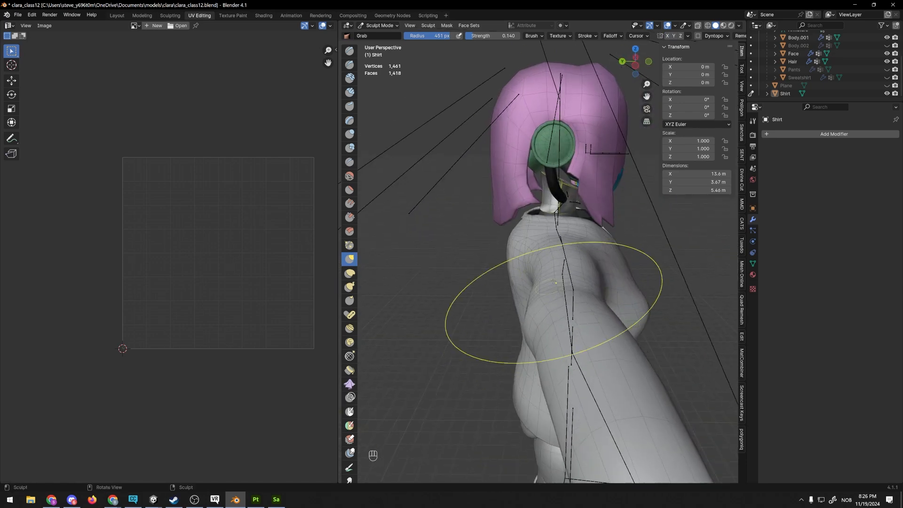
- Try pulling folds out of the shirt's sleeve with the Snake Hook brush, and undo the strokes
scroll(585, 250, up, 4)
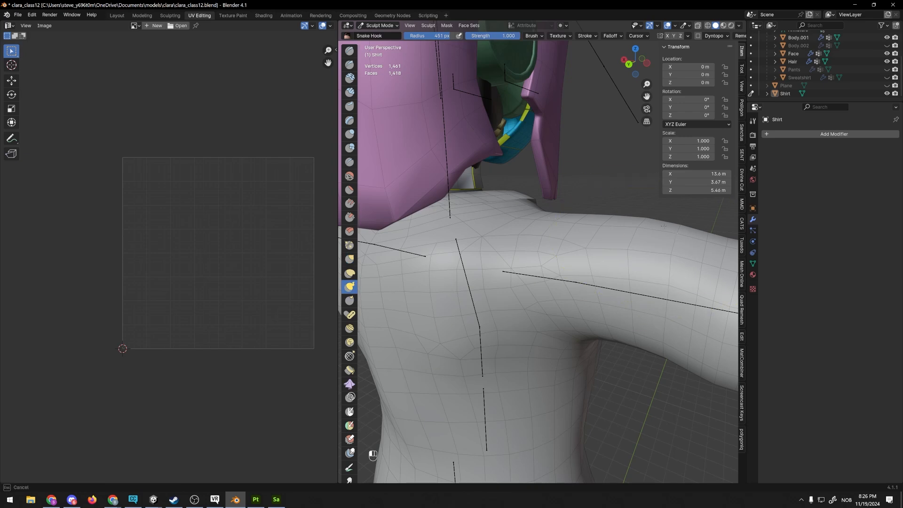
scroll(658, 219, down, 6)
middle_drag(658, 219, 531, 233)
scroll(532, 232, up, 6)
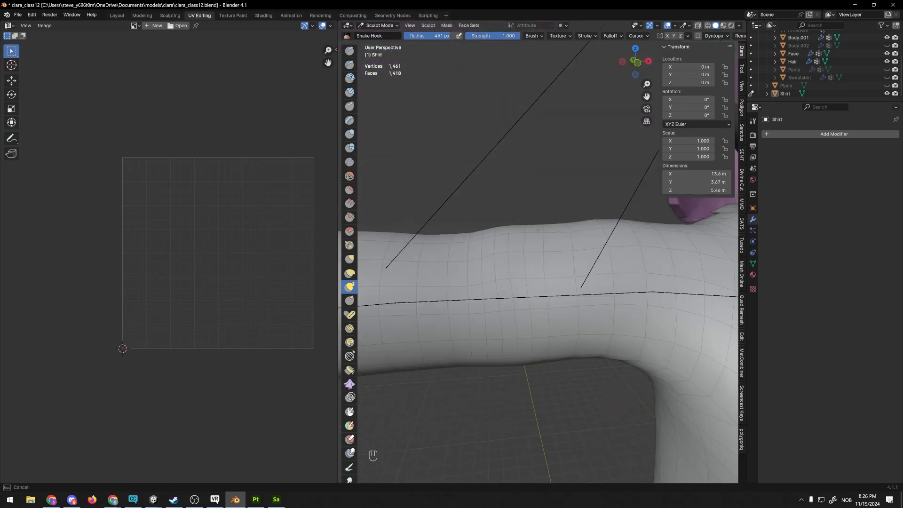
scroll(545, 224, down, 3)
key(ctrl+z)
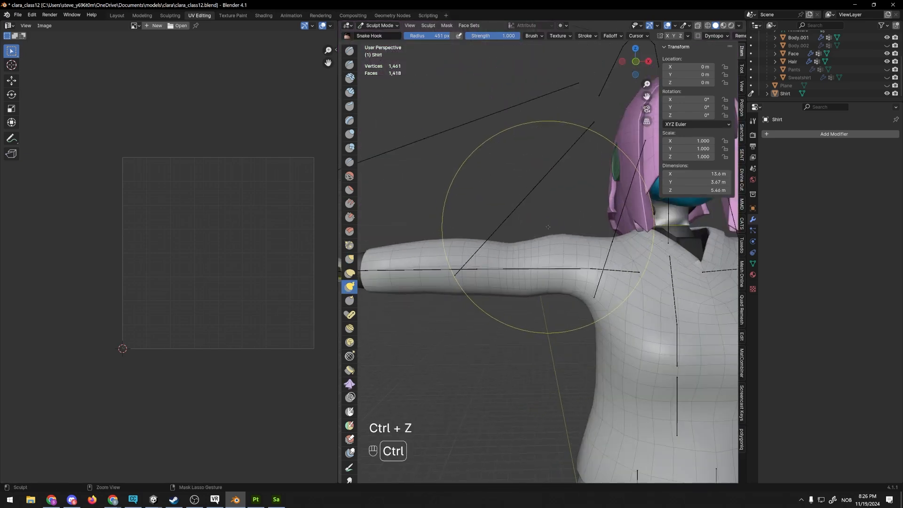
scroll(494, 225, up, 3)
middle_drag(493, 226, 546, 224)
scroll(492, 217, down, 6)
scroll(569, 237, up, 4)
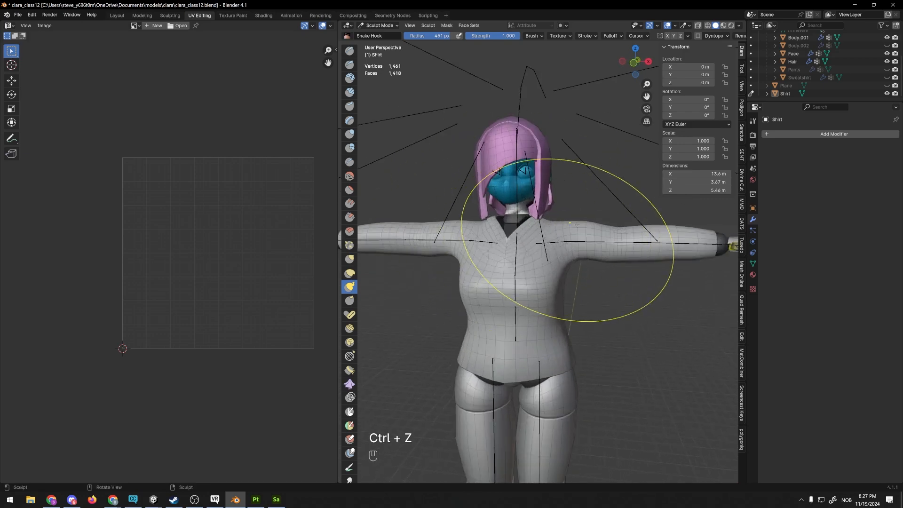
- Leave Sculpt Mode and return the shirt to Object Mode
shift+middle_drag(629, 240, 560, 238)
scroll(559, 238, up, 1)
mouse_move(559, 237)
middle_down()
mouse_move(574, 213)
mouse_move(568, 222)
middle_up()
scroll(565, 225, down, 5)
middle_drag(562, 231, 568, 274)
scroll(530, 276, down, 1)
click(378, 25)
click(382, 35)
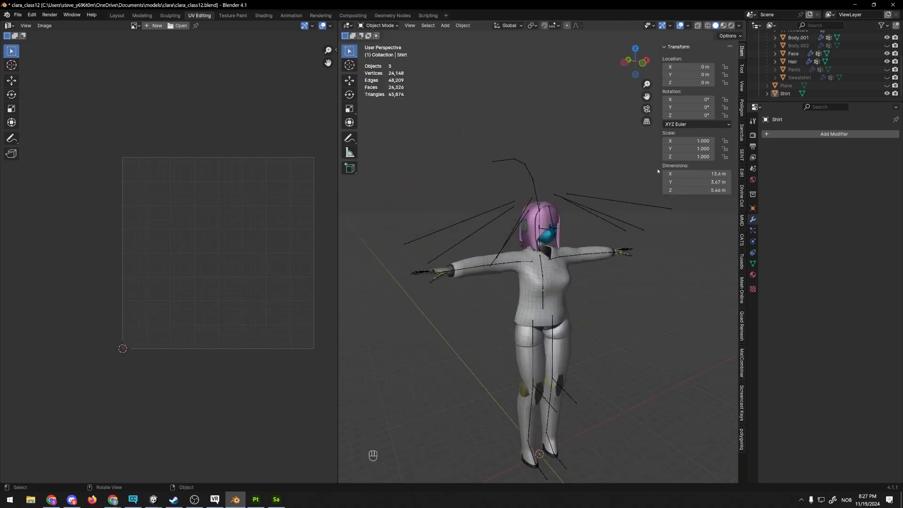
- Enter Edit Mode on the shirt and add three sets of three loop cuts around the forearm of the character's right sleeve
scroll(542, 210, up, 6)
scroll(542, 210, up, 5)
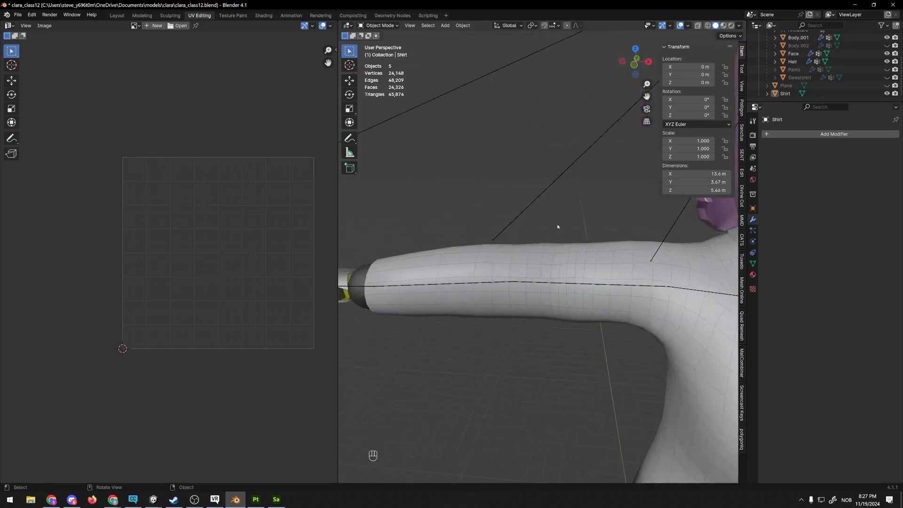
click(527, 260)
key(Tab)
mouse_move(528, 260)
middle_down()
mouse_move(553, 262)
mouse_move(558, 245)
mouse_move(533, 200)
mouse_move(547, 298)
mouse_move(535, 253)
middle_up()
middle_drag(561, 226, 550, 229)
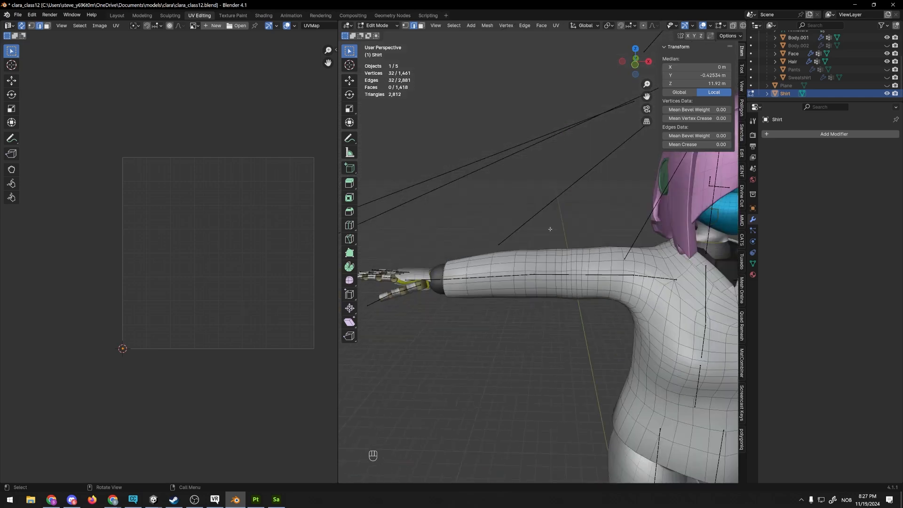
scroll(567, 224, up, 3)
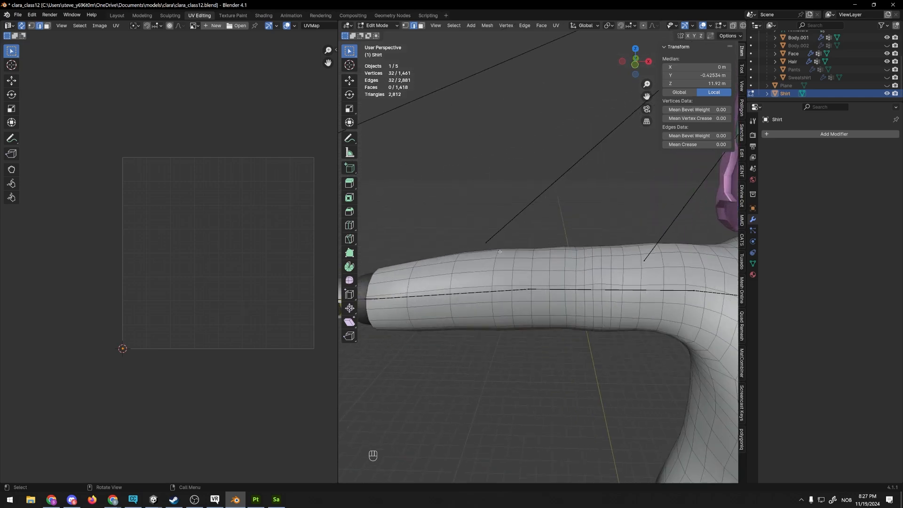
middle_drag(464, 280, 551, 259)
key(ctrl+r)
click(531, 264)
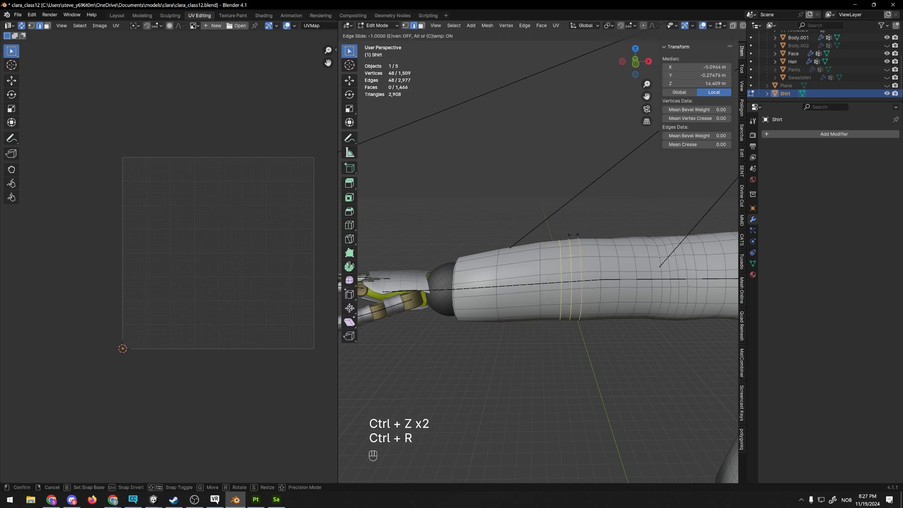
click(553, 249)
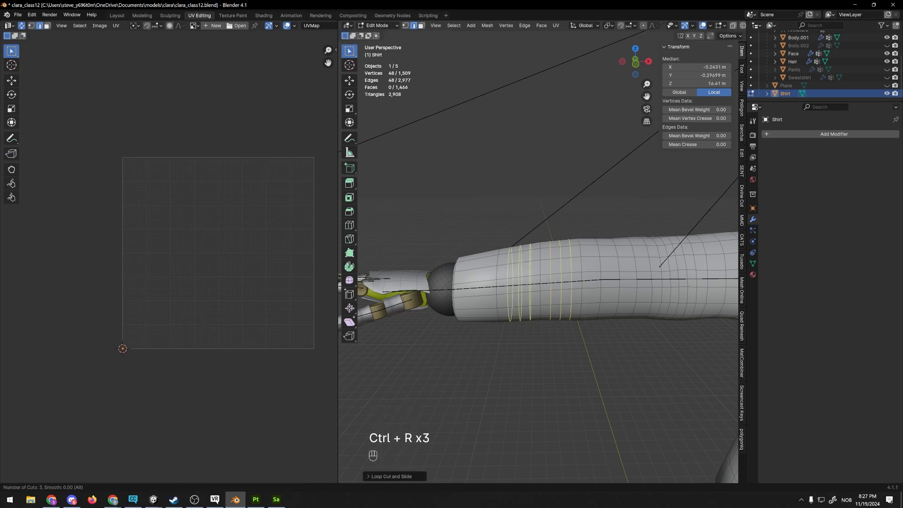
scroll(471, 269, up, 2)
click(470, 269)
click(470, 269)
mouse_move(506, 244)
middle_down()
mouse_move(502, 169)
mouse_move(438, 137)
middle_up()
- Sculpt a raised fold on the right sleeve's forearm with the Snake Hook brush in Sculpt Mode
click(379, 26)
click(382, 53)
middle_drag(425, 104, 523, 264)
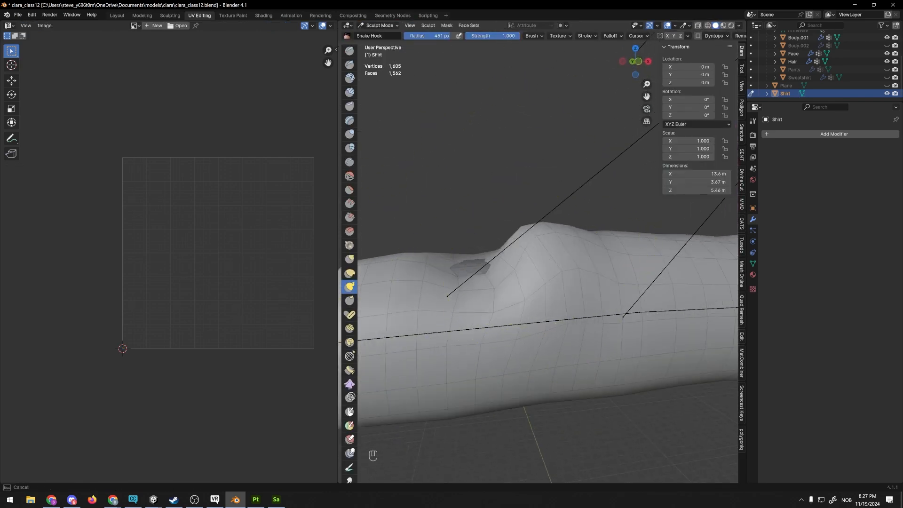
mouse_move(487, 239)
middle_down()
mouse_move(470, 266)
mouse_move(433, 191)
mouse_move(586, 249)
mouse_move(498, 236)
mouse_move(491, 223)
mouse_move(606, 231)
middle_up()
scroll(586, 239, down, 6)
mouse_move(606, 231)
middle_down()
mouse_move(531, 235)
mouse_move(598, 219)
mouse_move(563, 228)
mouse_move(607, 229)
mouse_move(555, 156)
mouse_move(513, 150)
mouse_move(426, 87)
middle_up()
- Back in Edit Mode, add three sets of three loop cuts around the forearm of the character's left sleeve
key(Tab)
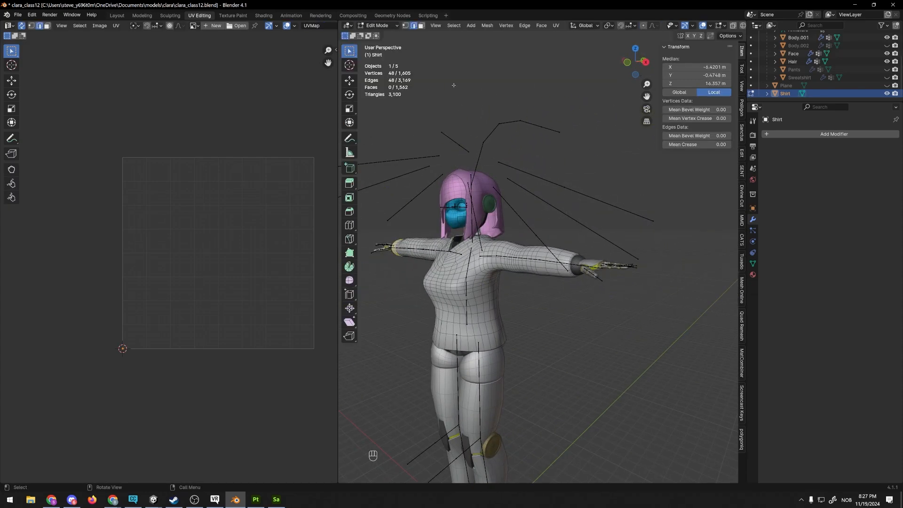
scroll(583, 252, up, 4)
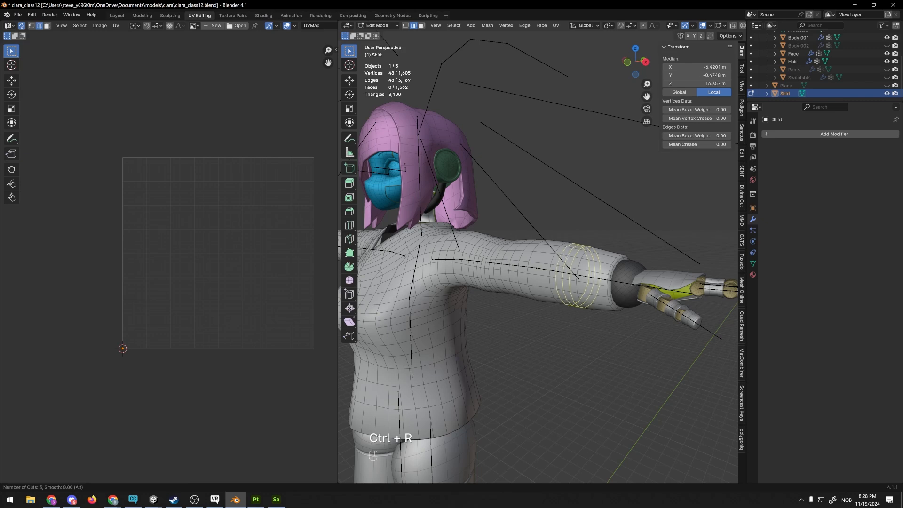
click(541, 257)
right_click(540, 253)
scroll(557, 207, down, 6)
middle_drag(558, 206, 600, 232)
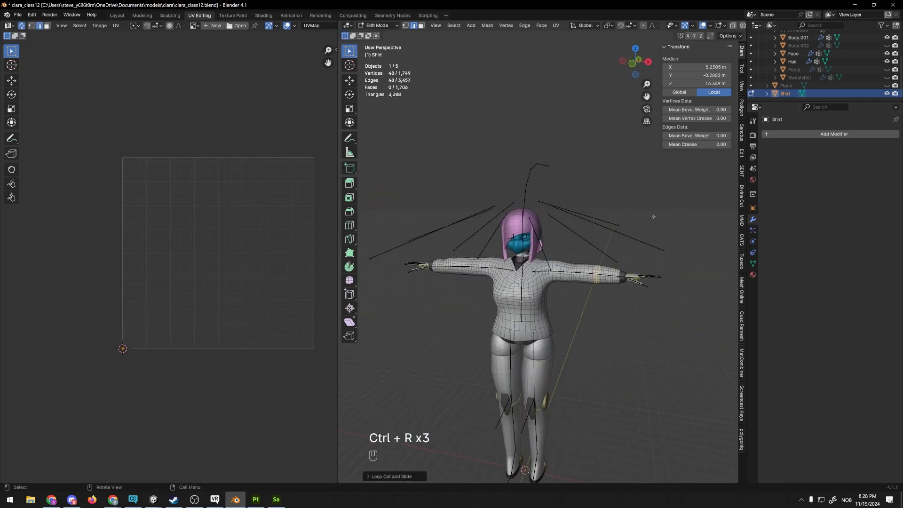
- Return to Object Mode and deselect the shirt
middle_drag(402, 296, 517, 283)
scroll(614, 282, up, 3)
key(Tab)
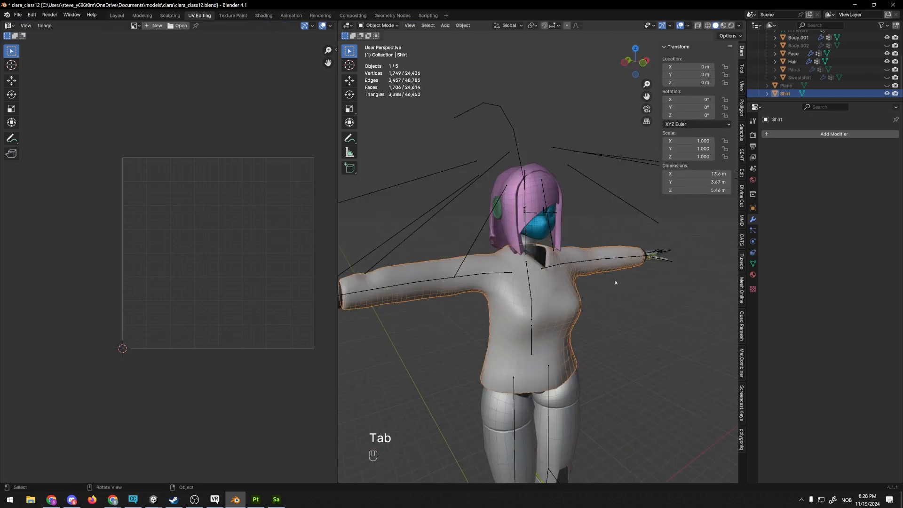
click(616, 293)
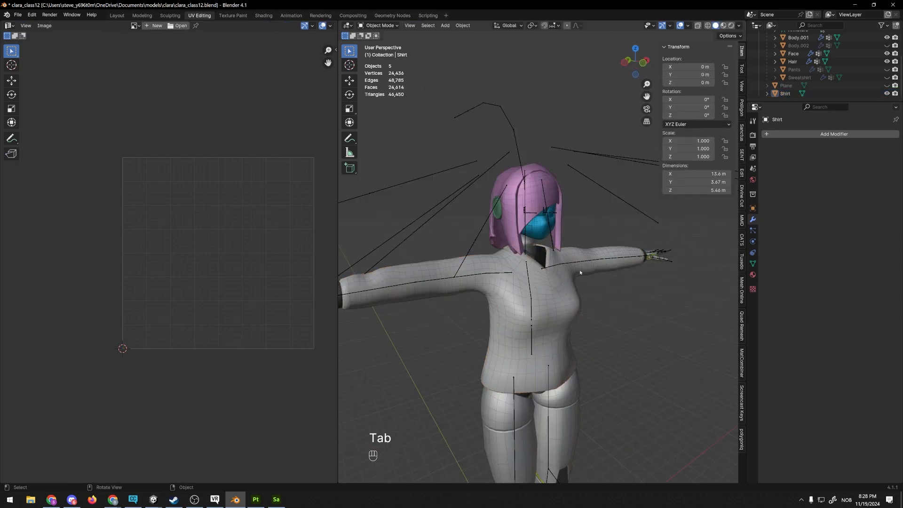
- Select the shirt and apply Shade Flat to it
scroll(580, 272, up, 3)
click(579, 255)
right_click(580, 254)
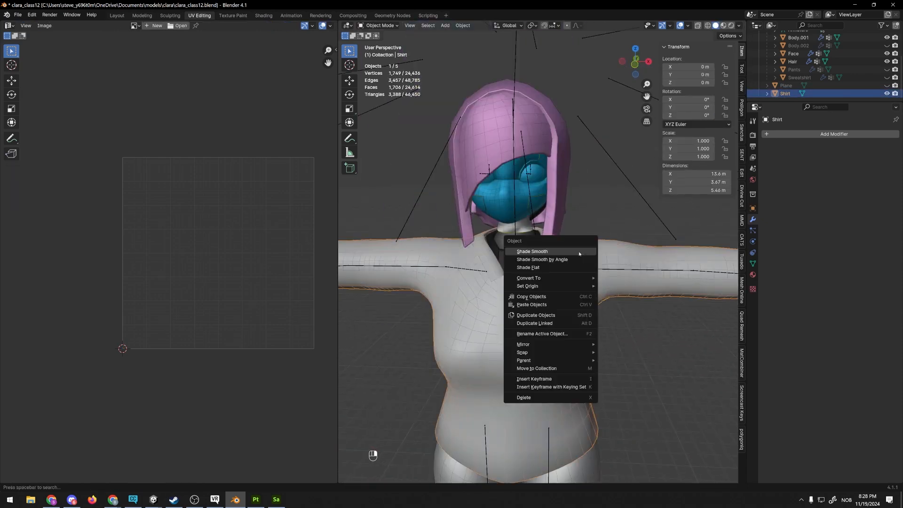
click(551, 267)
scroll(558, 256, down, 5)
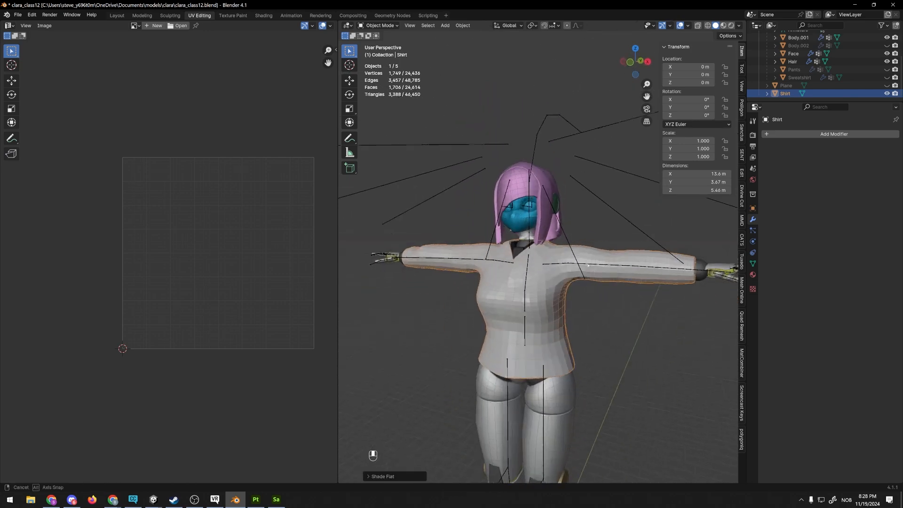
middle_drag(553, 267, 585, 277)
- Examine the individual faces of the flat-shaded shirt in Edit Mode and from a distance in Object Mode
key(Tab)
key(Tab)
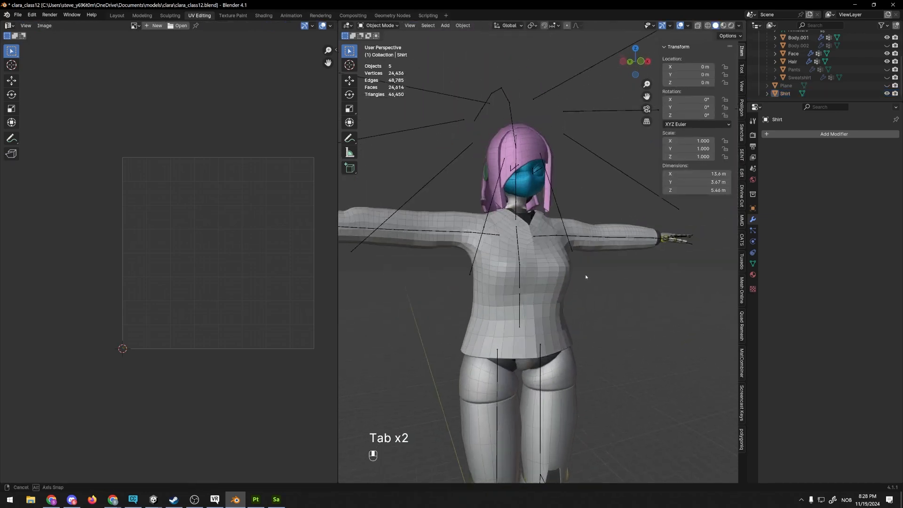
scroll(575, 265, up, 5)
key(Tab)
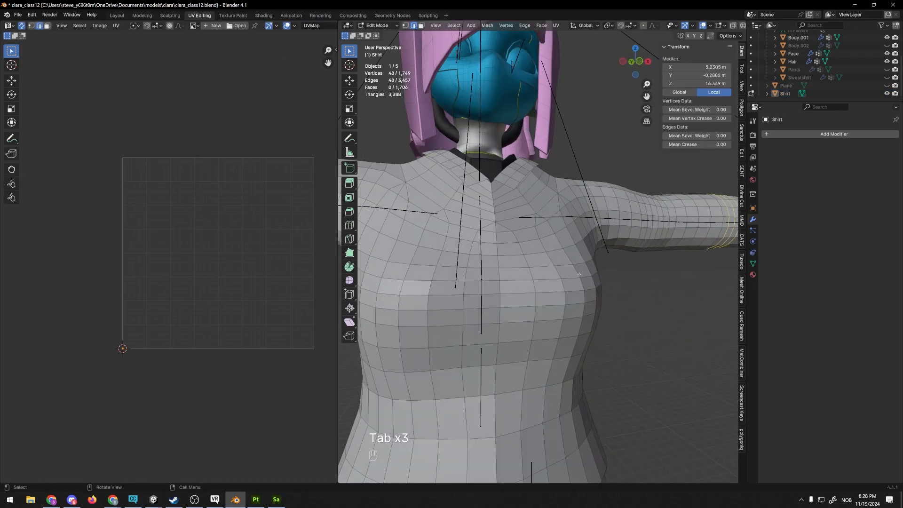
key(3)
click(581, 273)
middle_drag(580, 273, 541, 264)
middle_drag(484, 246, 511, 175)
key(KP_Decimal)
scroll(511, 176, down, 5)
middle_drag(480, 110, 633, 261)
scroll(568, 254, down, 5)
key(Tab)
scroll(569, 255, down, 3)
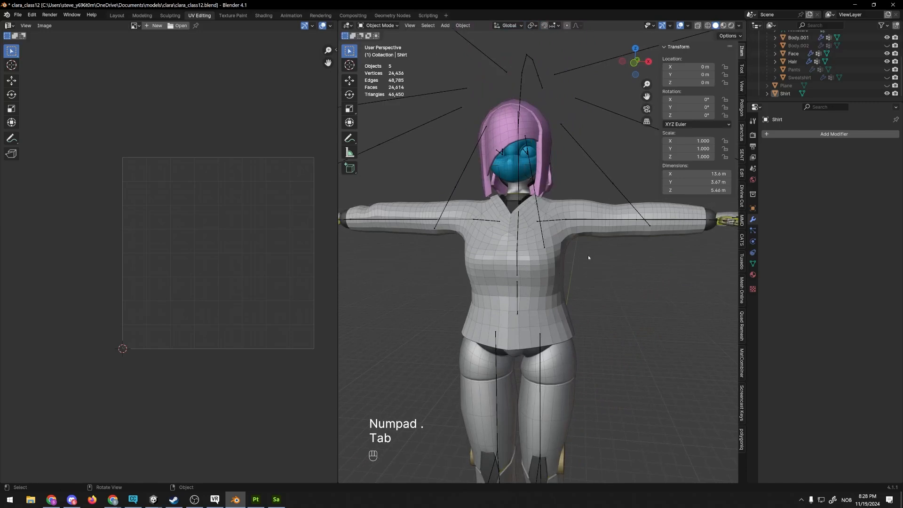
middle_drag(579, 252, 611, 197)
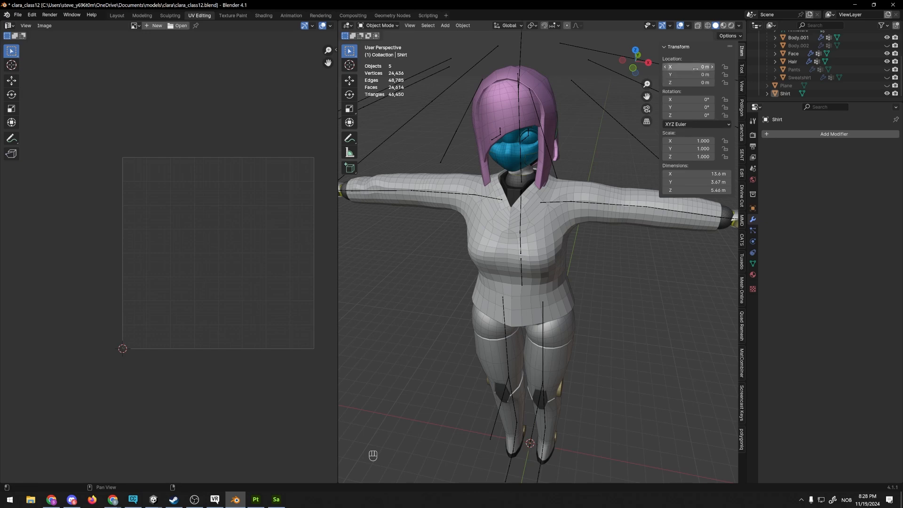
- Set the viewport's solid shading to the multicoloured normal MatCap and look at the shirt's surface up close
click(686, 26)
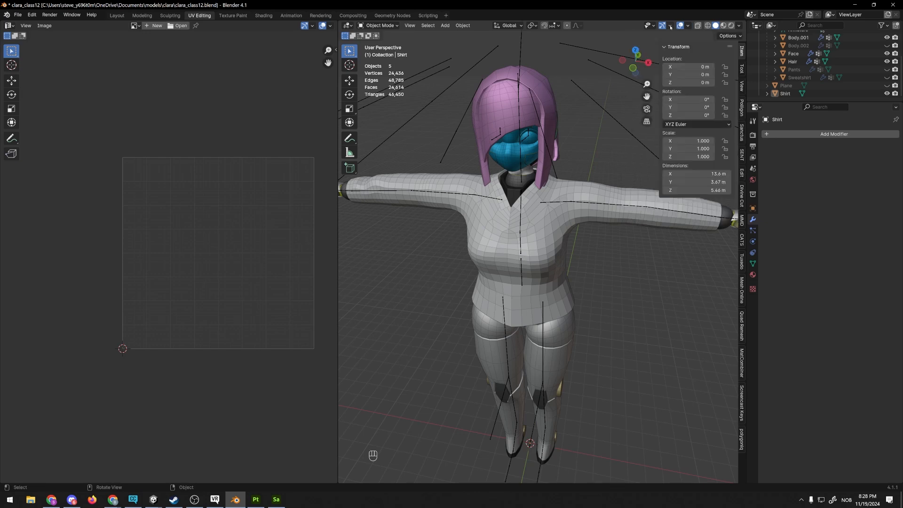
click(737, 26)
click(729, 90)
click(731, 108)
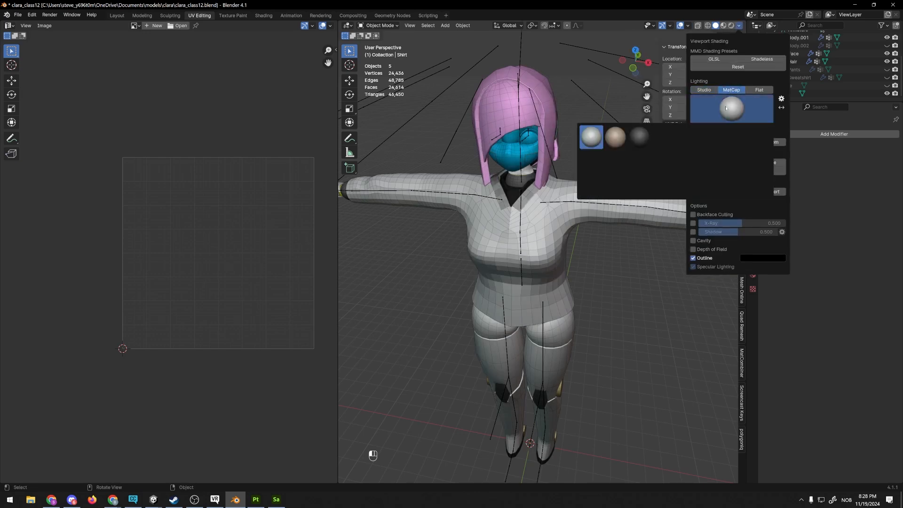
click(735, 137)
scroll(595, 296, up, 12)
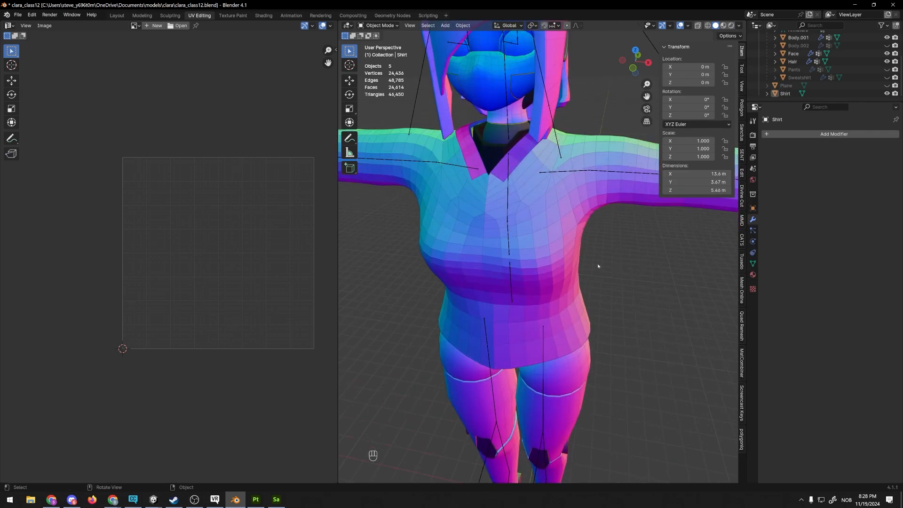
scroll(593, 237, down, 3)
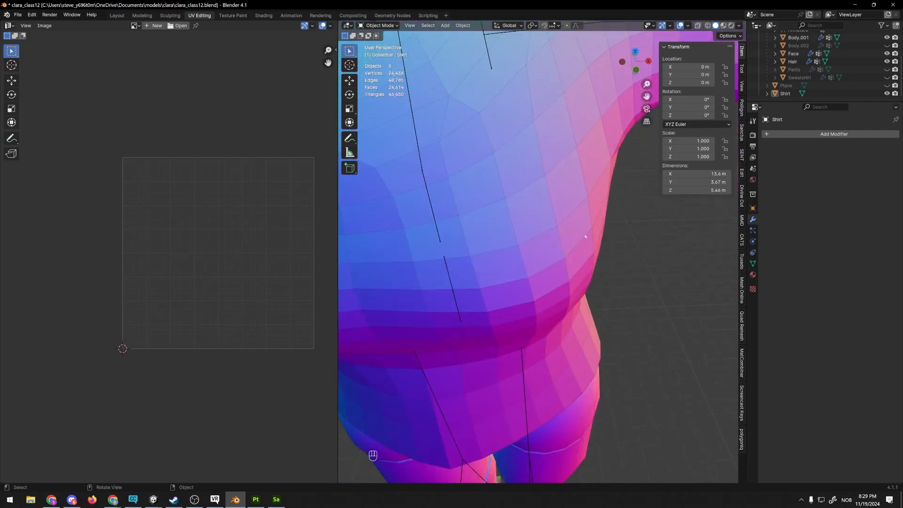
- Select single faces on the shirt's chest in Edit Mode to examine how the flat faces are coloured
key(Tab)
click(546, 248)
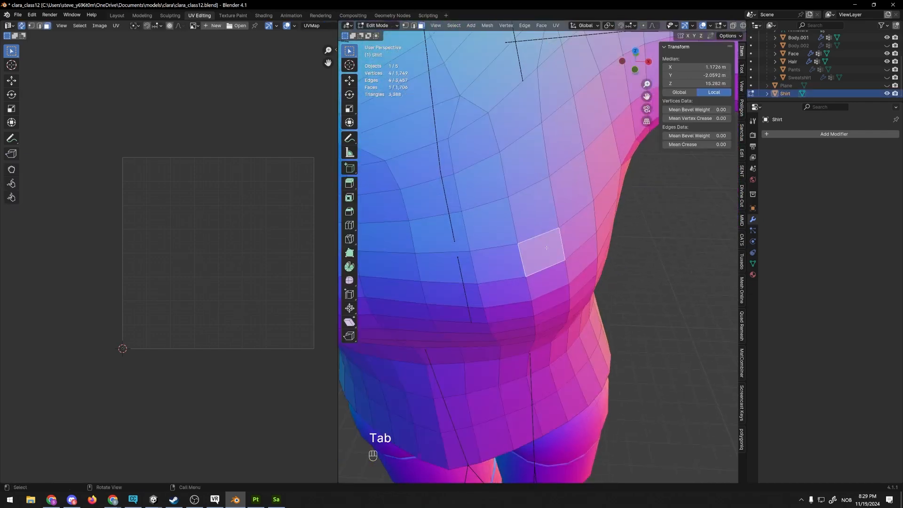
click(588, 227)
click(561, 212)
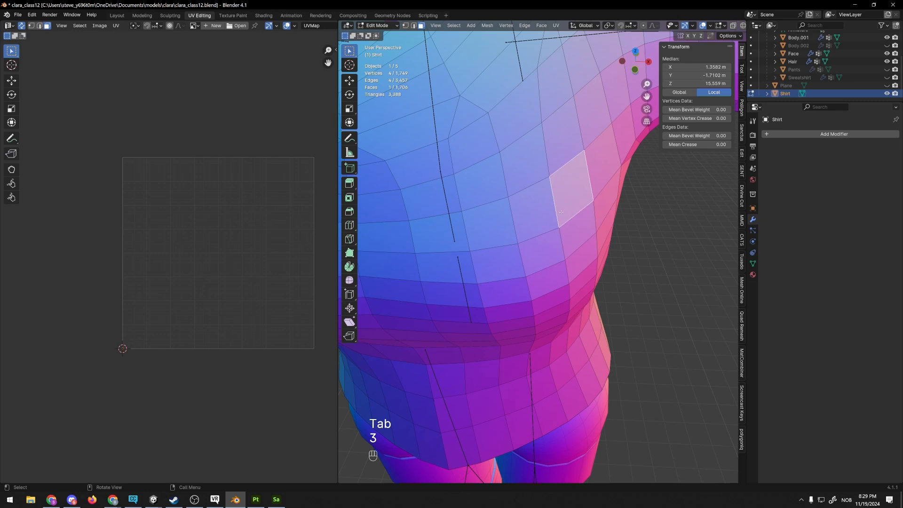
scroll(583, 203, down, 5)
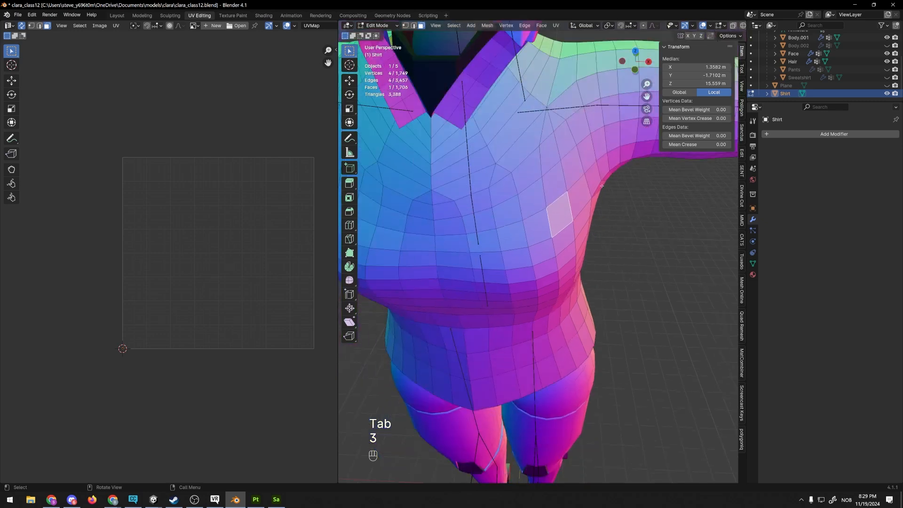
- Return to Object Mode and apply Shade Smooth to the shirt
key(Tab)
right_click(557, 262)
click(556, 246)
scroll(554, 238, up, 3)
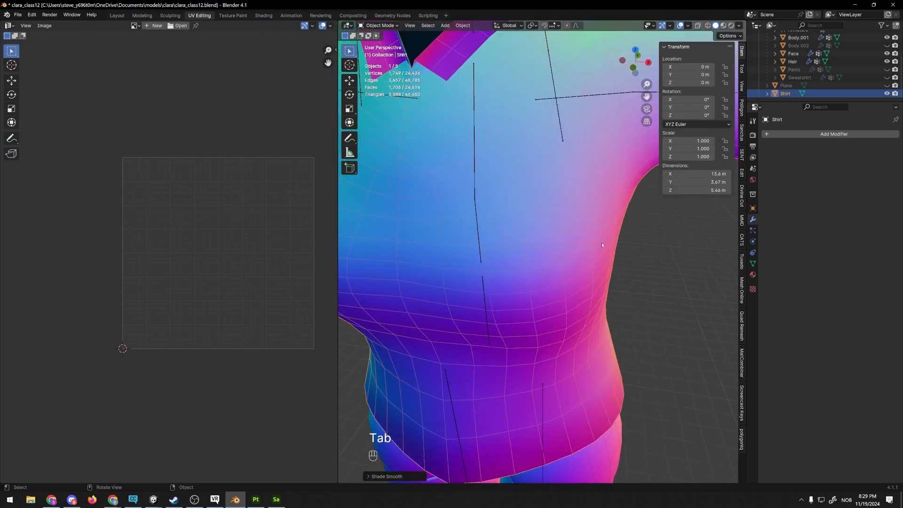
- Inspect the smooth shading of the shirt around the torso, collar and sleeves from several distances and angles
scroll(552, 227, down, 6)
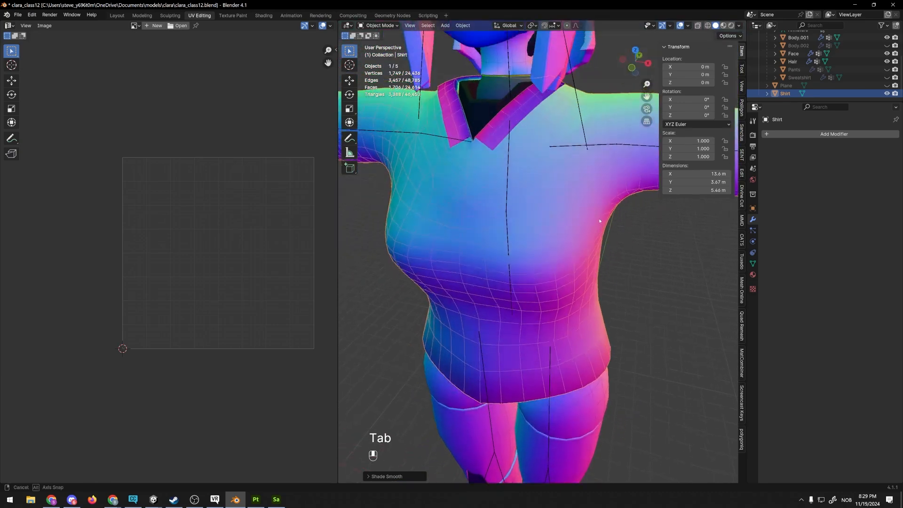
key(Tab)
key(Tab)
scroll(599, 256, down, 6)
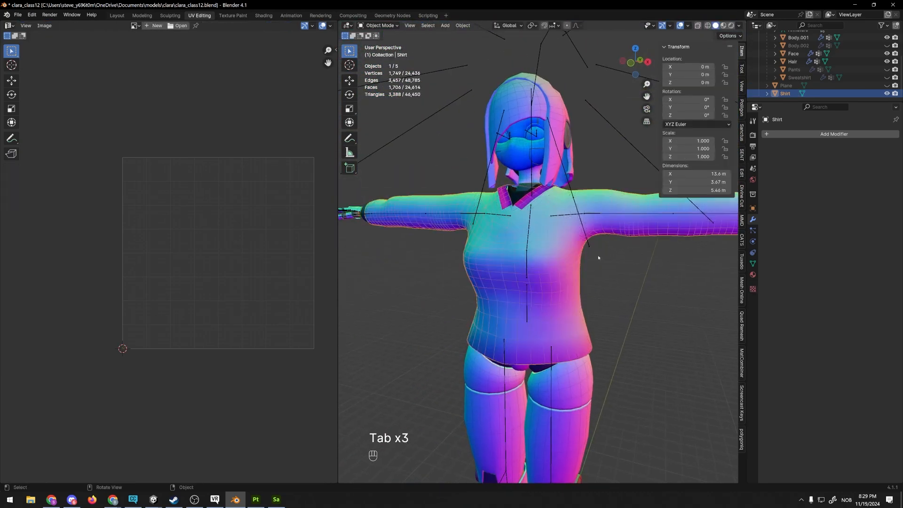
middle_drag(599, 275, 597, 242)
scroll(560, 273, up, 7)
scroll(563, 278, up, 2)
scroll(558, 270, down, 4)
middle_drag(559, 252, 572, 252)
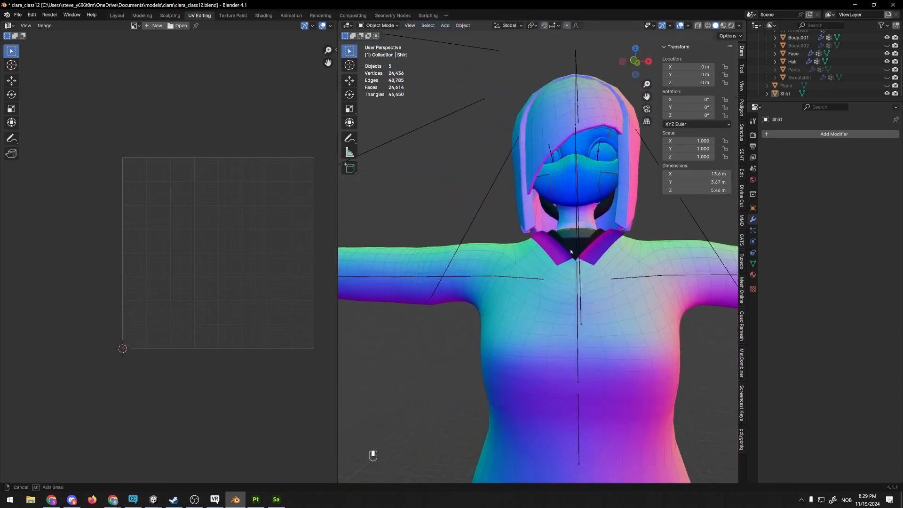
scroll(555, 261, up, 4)
middle_drag(519, 268, 534, 284)
scroll(534, 284, down, 3)
- Mark the edge loop running around the character's sleeve, a few rows in from the cuff, as sharp
key(Tab)
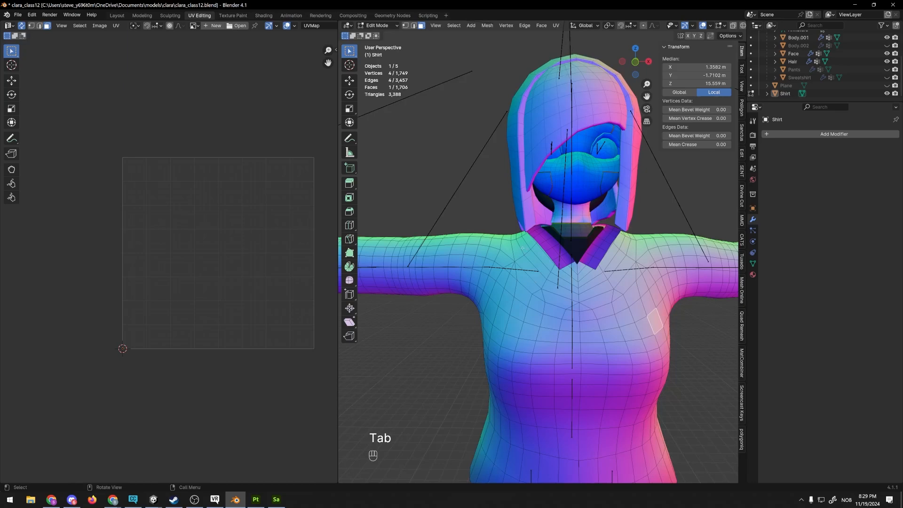
middle_drag(520, 249, 531, 256)
middle_drag(536, 287, 489, 278)
scroll(552, 282, up, 2)
scroll(541, 265, up, 2)
scroll(520, 270, up, 2)
key(2)
alt+click(487, 287)
scroll(481, 260, down, 2)
mouse_move(489, 277)
shift+middle_down()
mouse_move(494, 264)
mouse_move(497, 277)
shift+middle_up()
scroll(494, 264, down, 2)
shift+middle_drag(498, 277, 588, 249)
scroll(501, 245, down, 5)
scroll(527, 263, up, 2)
shift+middle_drag(470, 254, 541, 279)
scroll(526, 265, up, 4)
scroll(509, 277, up, 3)
scroll(611, 254, up, 3)
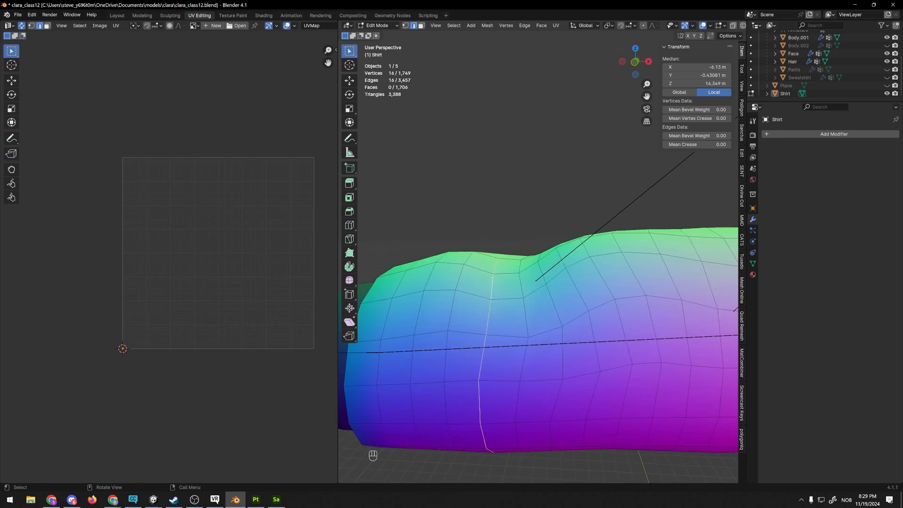
right_click(502, 281)
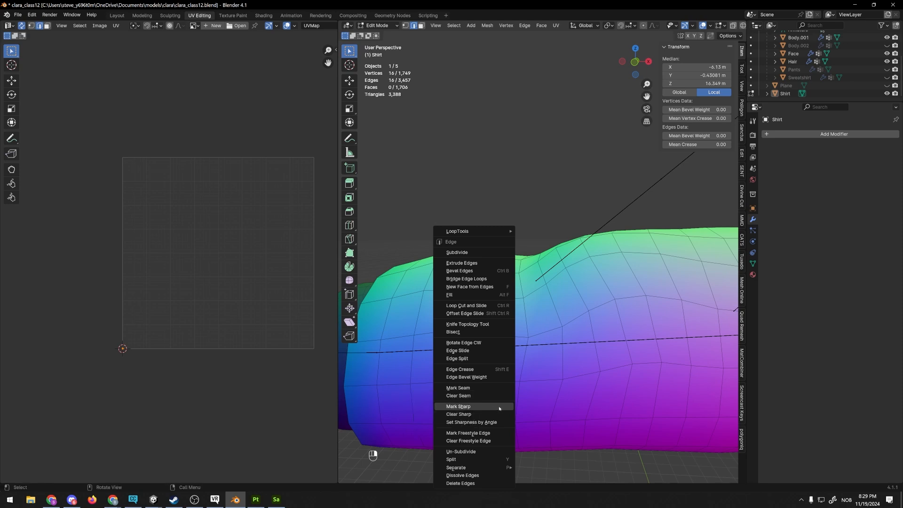
click(476, 406)
- Switch the solid viewport shading from the rainbow normal MatCap to neutral grey lighting and view the sleeve
key(Tab)
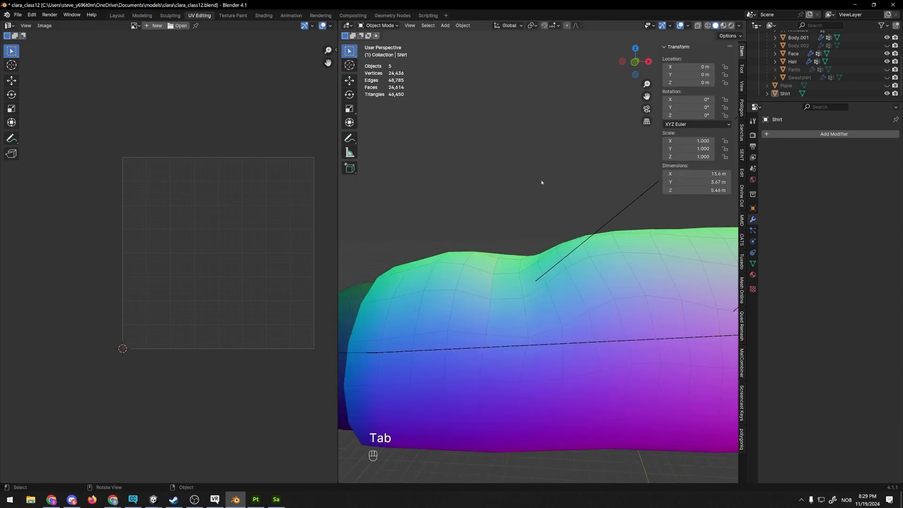
key(alt+z)
key(alt+z)
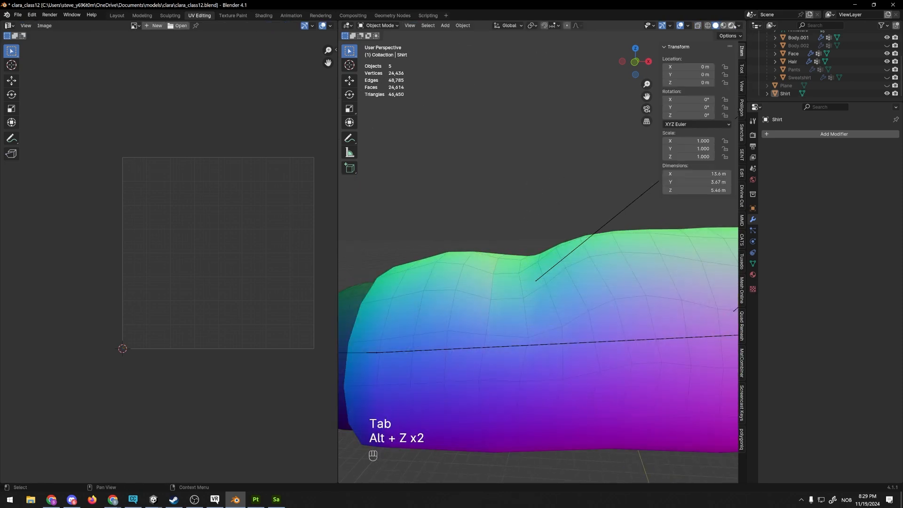
click(739, 26)
click(702, 90)
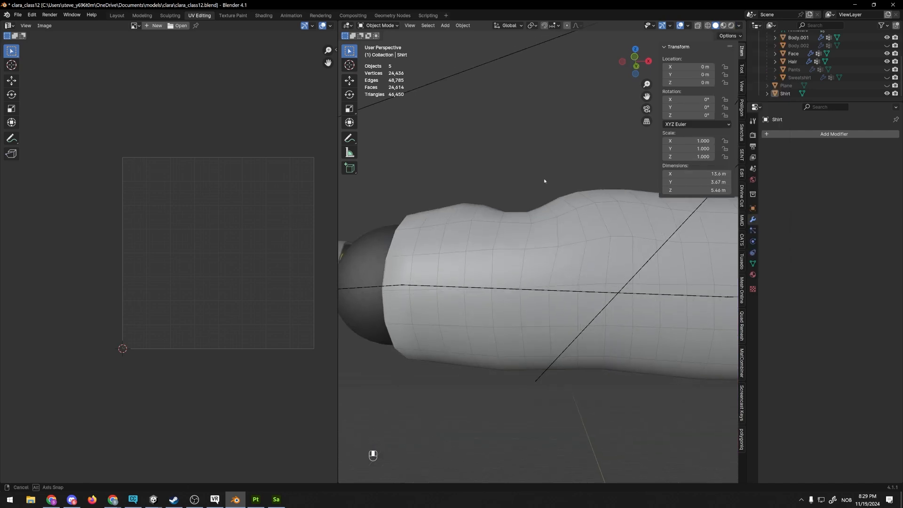
mouse_move(544, 182)
middle_down()
mouse_move(538, 174)
mouse_move(532, 182)
mouse_move(528, 219)
mouse_move(554, 213)
middle_up()
- Try scaling down the sleeve edge loop next to the sharp loop to form a pinched crease
key(Tab)
key(1)
key(s)
key(Tab)
scroll(554, 213, up, 6)
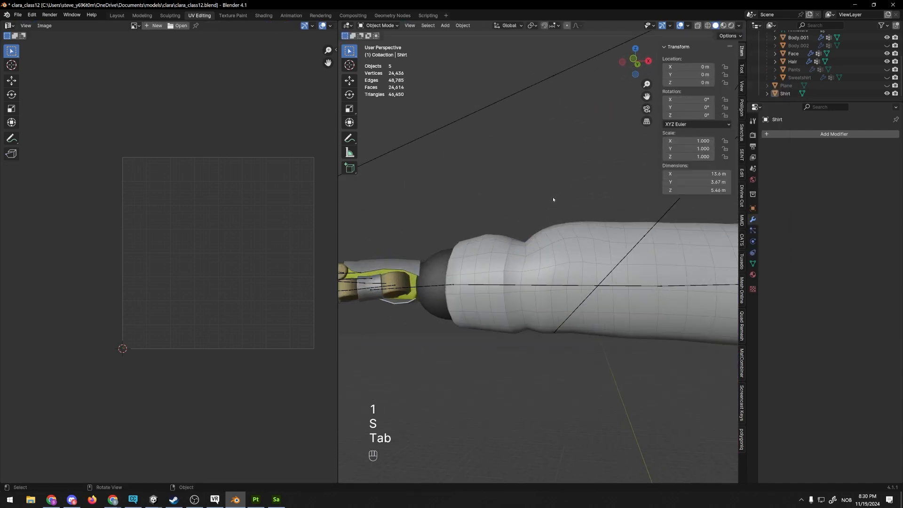
- Undo the scaling of the sleeve edge loop
key(ctrl+z)
key(Tab)
key(Tab)
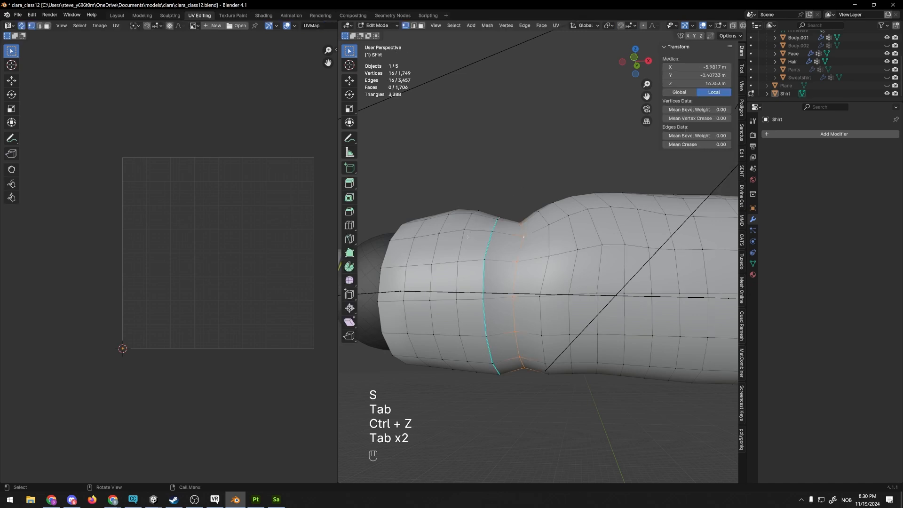
key(ctrl+z)
key(ctrl+z)
key(ctrl+z)
key(ctrl+z)
key(ctrl+z)
key(Tab)
middle_drag(557, 181, 548, 216)
shift+middle_drag(549, 217, 548, 227)
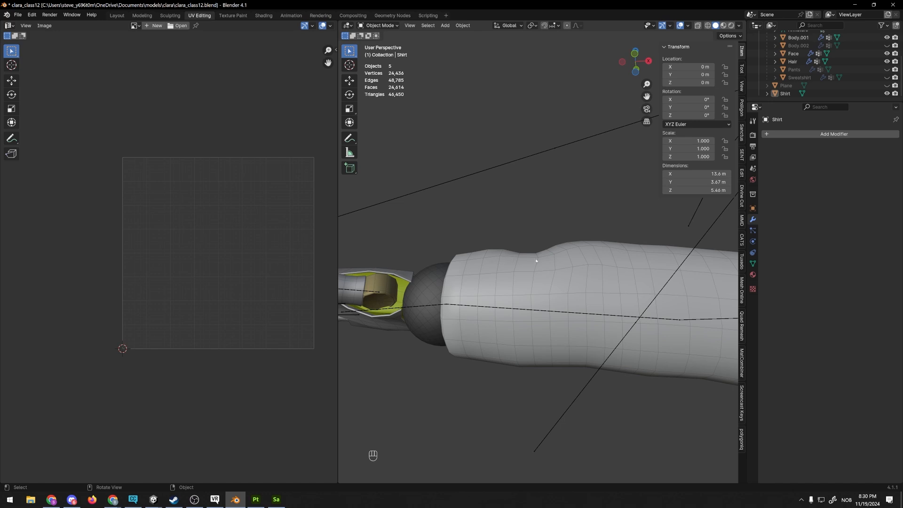
key(Tab)
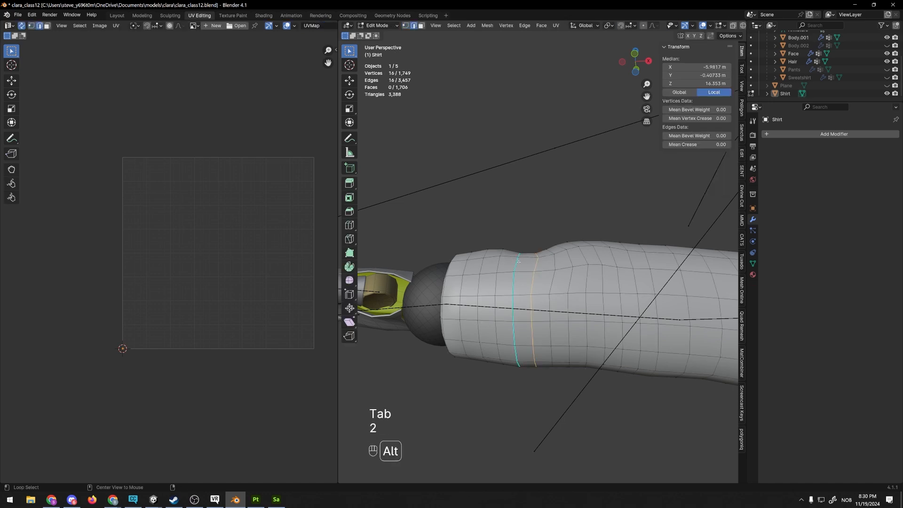
scroll(517, 260, up, 4)
scroll(483, 275, down, 5)
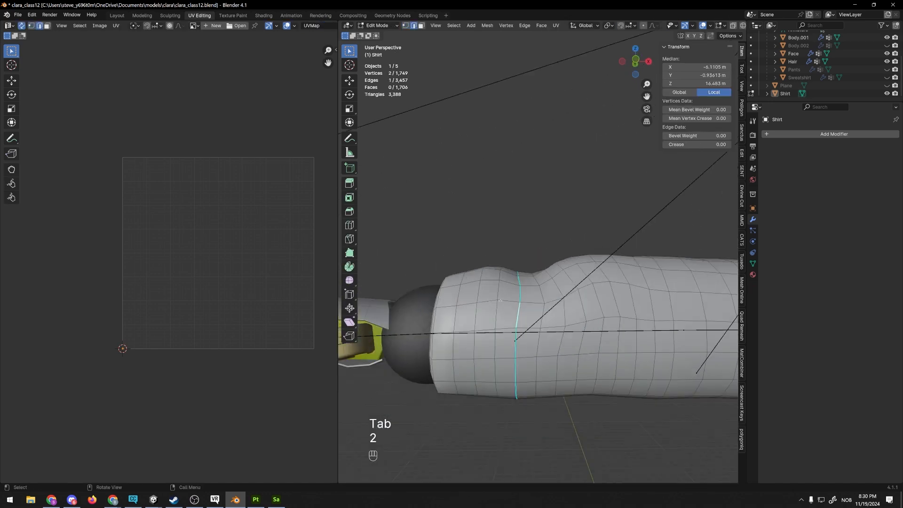
key(super)
text(bl)
key(Escape)
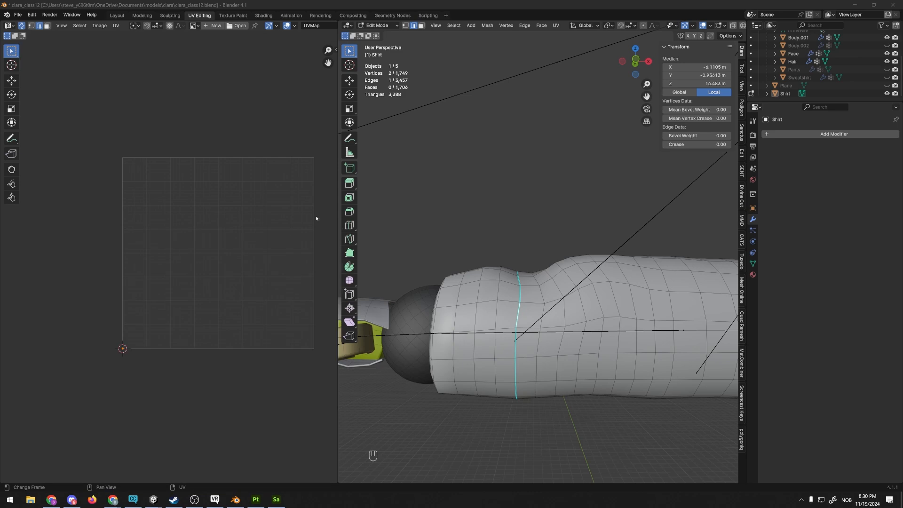
- Mark the collar's outer boundary edge loop, including both front tips and the back of the neck, as sharp
scroll(542, 187, down, 10)
middle_drag(531, 230, 516, 249)
scroll(485, 262, up, 3)
scroll(515, 249, up, 3)
scroll(515, 249, up, 5)
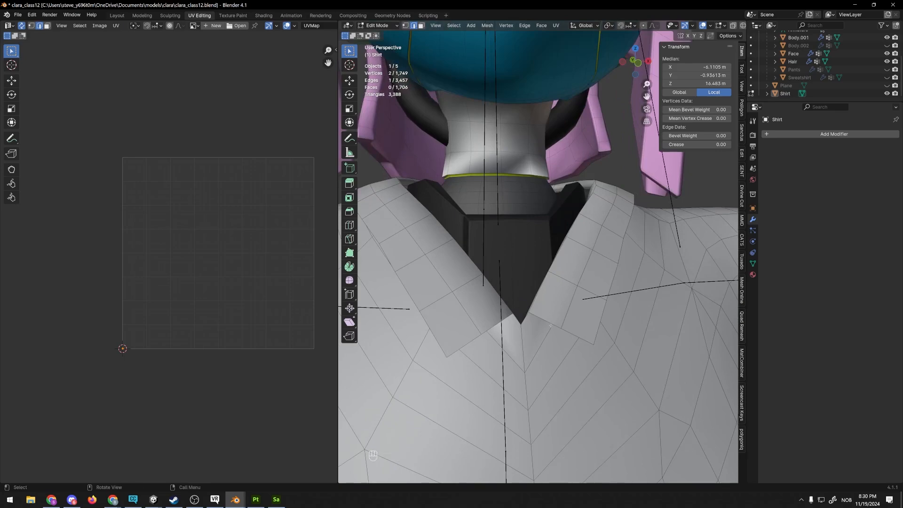
key(Tab)
key(Tab)
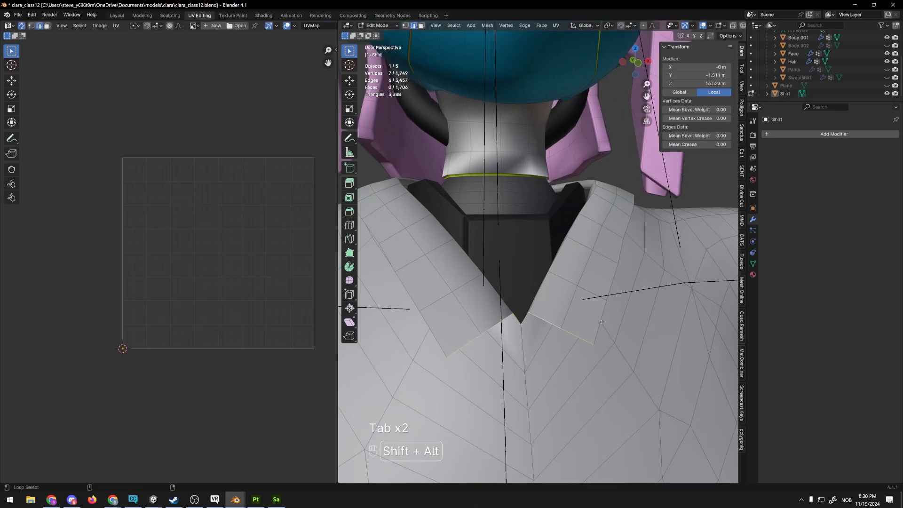
alt+shift+click(603, 324)
key(ctrl+z)
middle_drag(603, 324, 658, 277)
alt+shift+click(600, 301)
scroll(597, 301, down, 4)
shift+middle_drag(611, 245, 493, 257)
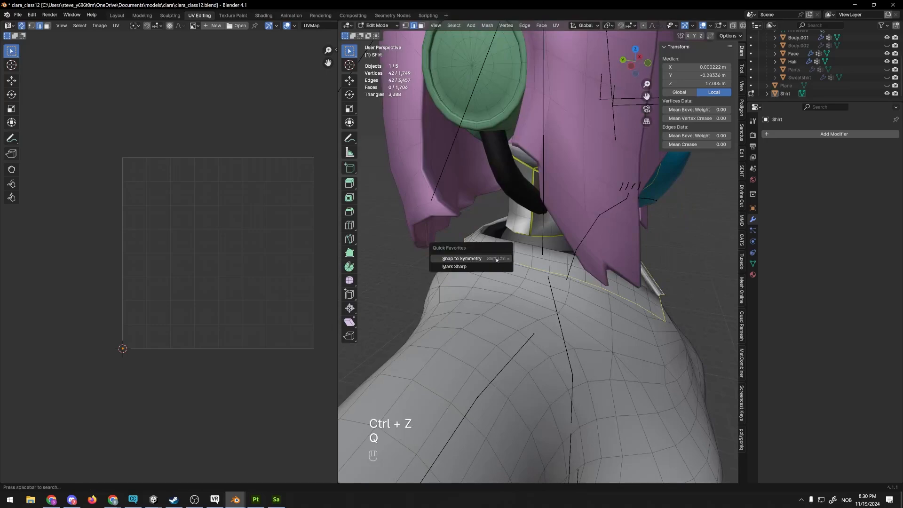
key(Tab)
right_click(632, 259)
- Mark the inner neckline edges along both sides and the back of the collar as sharp
scroll(623, 254, down, 3)
middle_drag(623, 255, 493, 261)
scroll(622, 277, up, 5)
key(Tab)
scroll(595, 310, up, 4)
scroll(493, 261, up, 2)
key(2)
alt+click(489, 254)
key(Tab)
key(Tab)
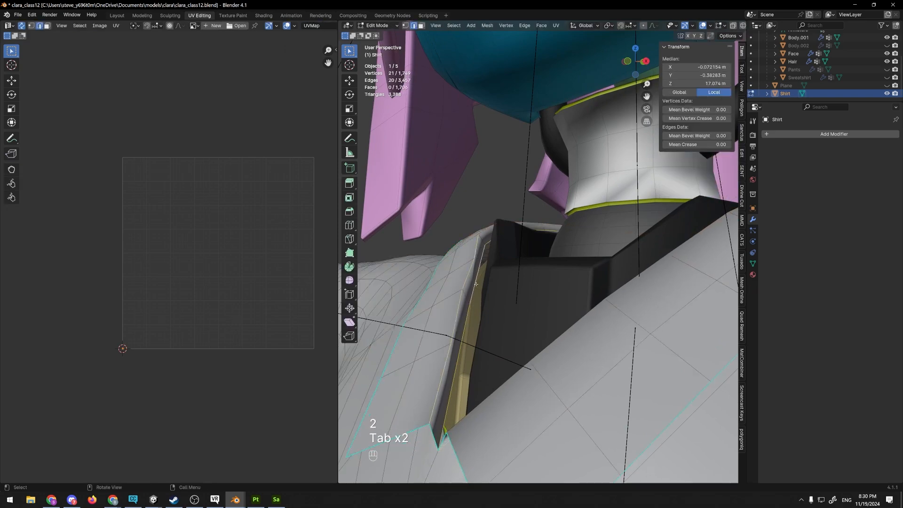
scroll(476, 284, down, 6)
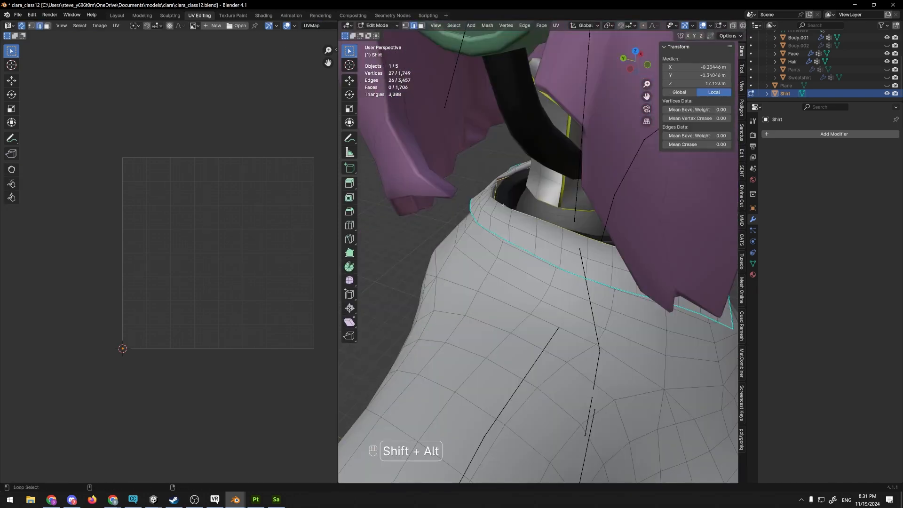
middle_drag(490, 182, 652, 249)
scroll(516, 262, up, 2)
shift+click(645, 256)
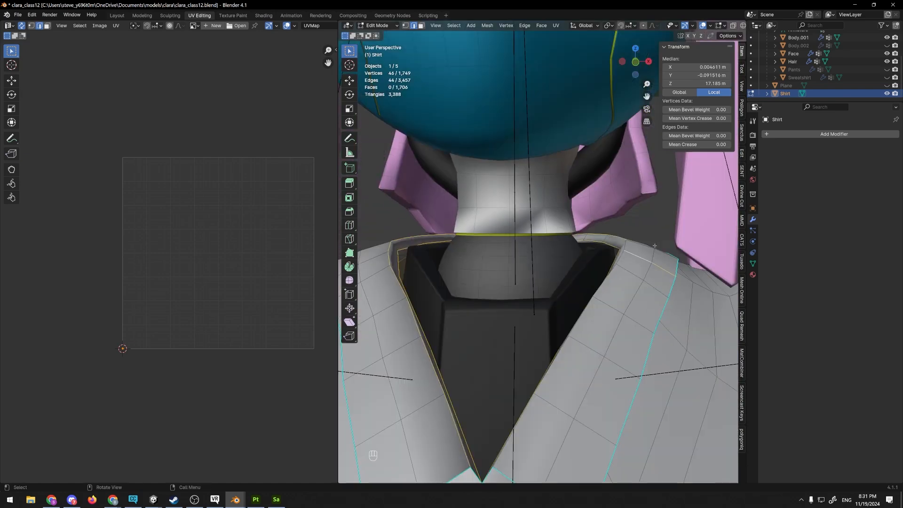
middle_drag(608, 275, 634, 280)
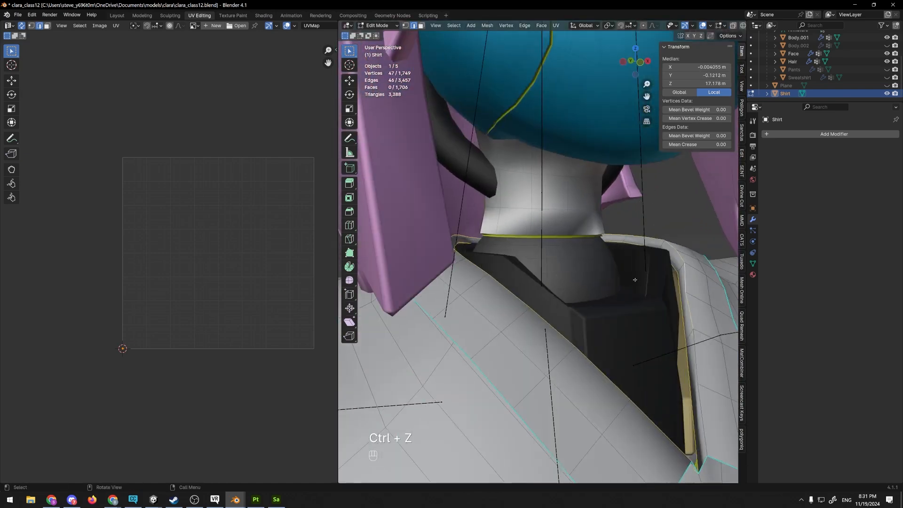
alt+shift+click(698, 330)
scroll(698, 330, down, 7)
- Examine the shading of the collar and neckline in Object Mode
key(Tab)
key(Tab)
key(Tab)
scroll(668, 233, up, 2)
middle_drag(674, 235, 638, 226)
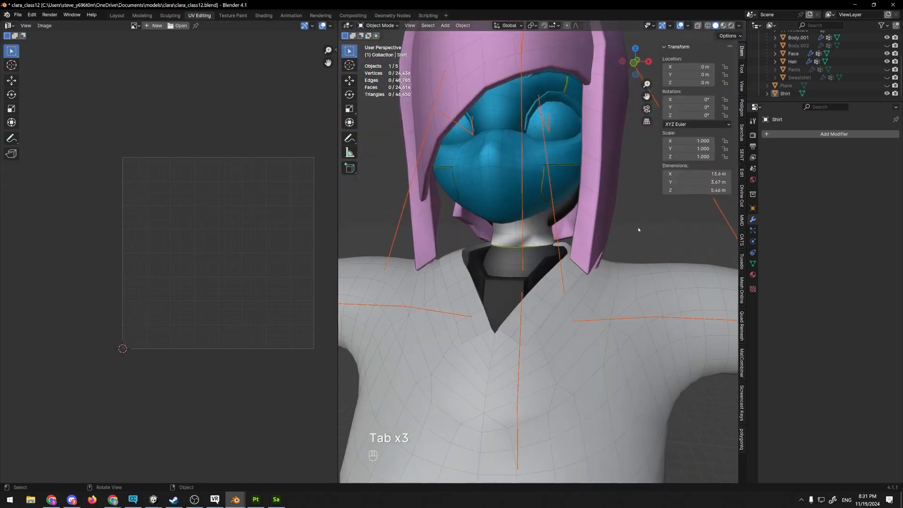
scroll(482, 253, up, 6)
middle_drag(482, 253, 536, 282)
scroll(540, 256, up, 3)
- Undo the most recent actions to return to the neckline edge selection in Edit Mode
key(ctrl+z)
key(ctrl+z)
key(ctrl+z)
key(ctrl+z)
key(ctrl+z)
scroll(516, 241, up, 3)
key(KP_1)
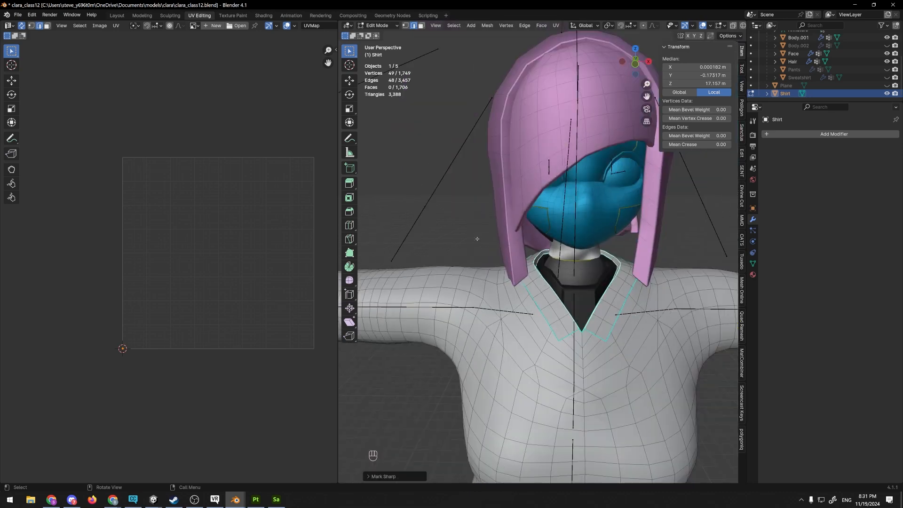
- Place the 3D cursor in empty space away from the character and add a mesh circle there
key(Tab)
key(alt+Tab)
click(310, 109)
scroll(494, 213, down, 4)
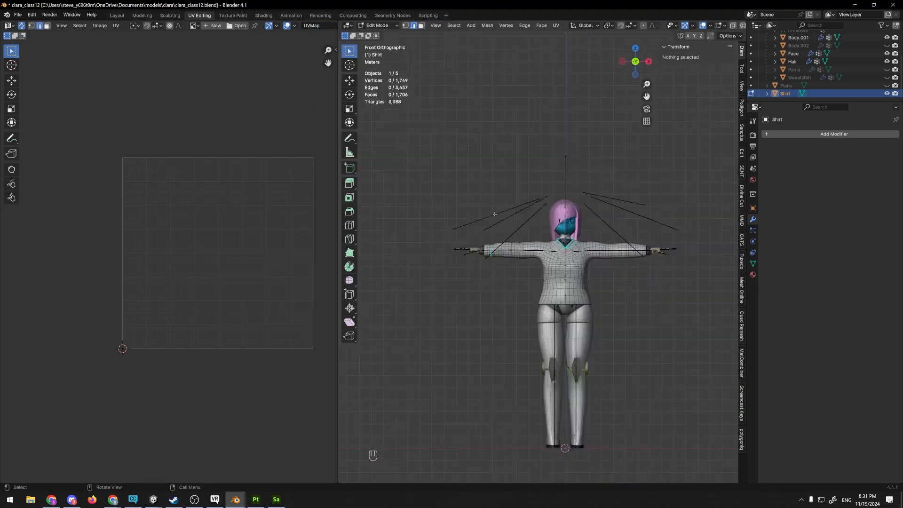
middle_drag(494, 214, 512, 308)
key(Tab)
shift+middle_drag(513, 308, 494, 257)
mouse_move(494, 256)
middle_down()
mouse_move(524, 273)
mouse_move(494, 262)
middle_up()
click(491, 244)
key(shift+a)
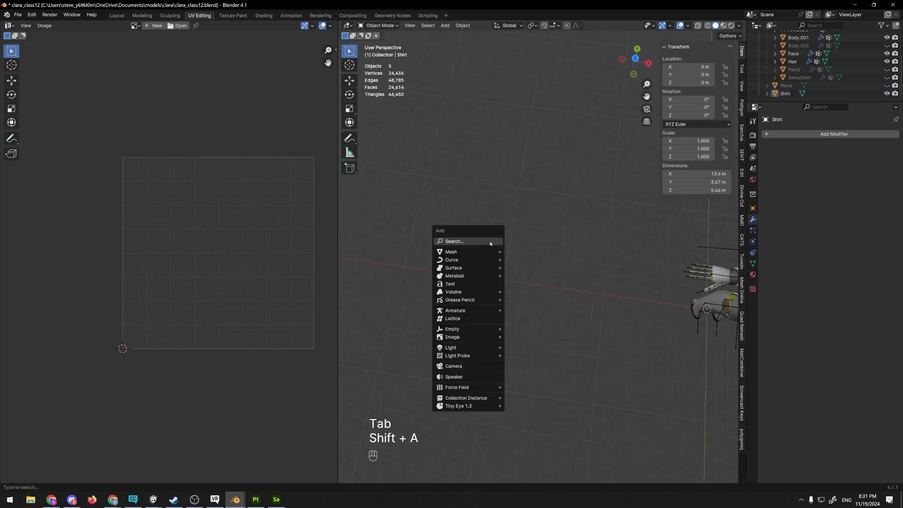
key(shift+a)
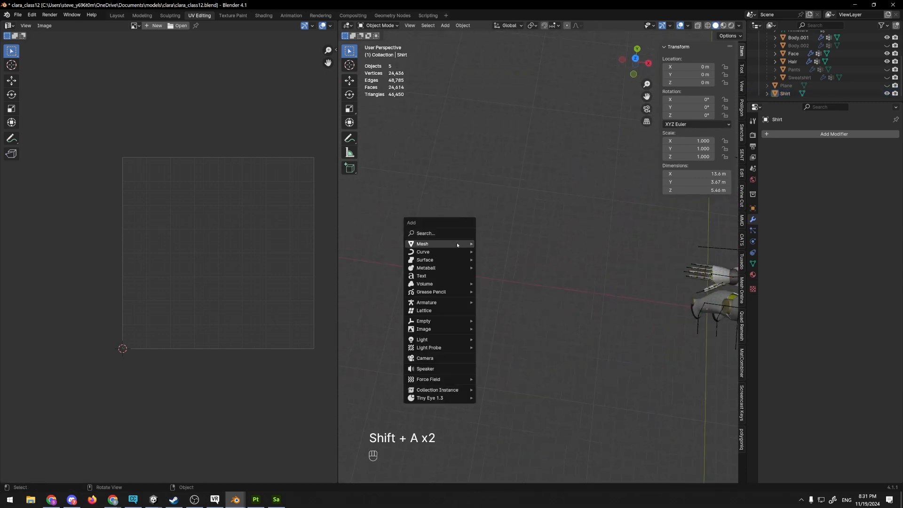
mouse_move(458, 246)
click(495, 260)
key(KP_Enter)
key(KP_Decimal)
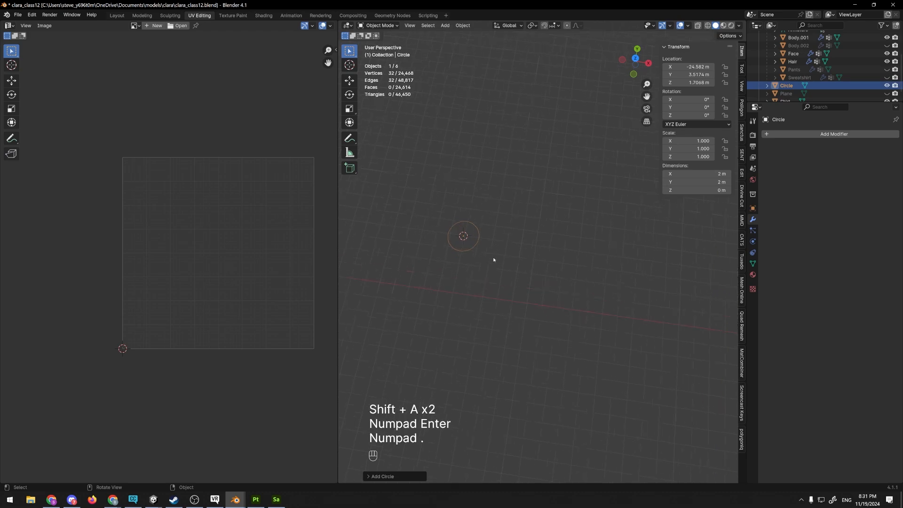
- Fill the circle with a face and extrude it upward about 0.43 m into a disc
key(f)
key(Tab)
key(f)
key(e)
key(z)
key(z)
click(527, 179)
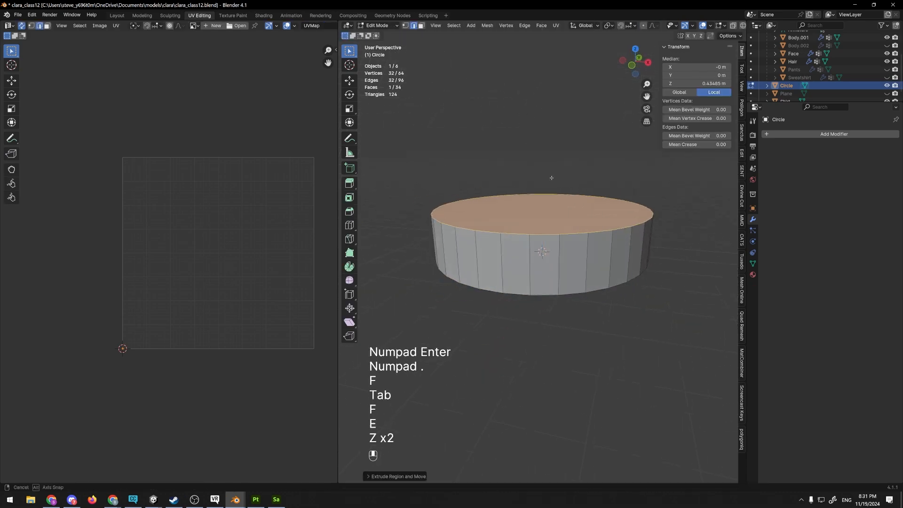
- Sink an inset of the disc's top face about 0.2 m and bevel the recess's edge loops with several segments
key(i)
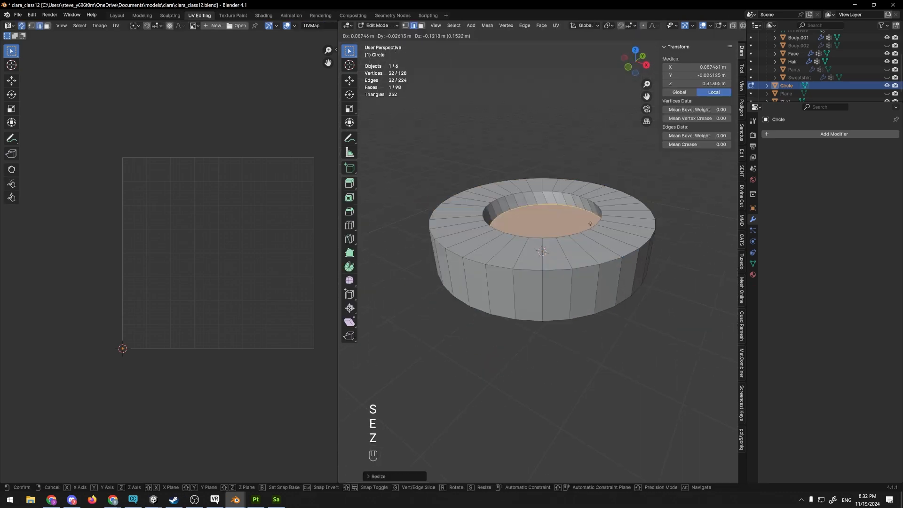
key(z)
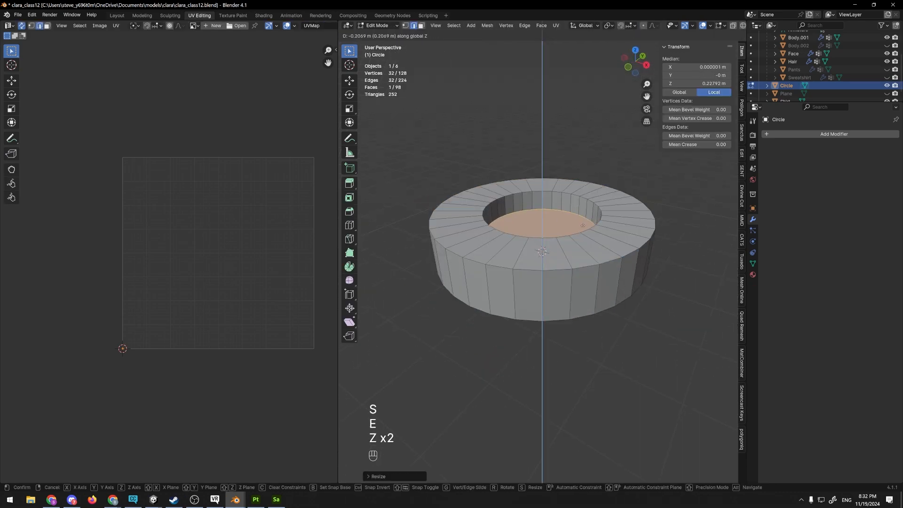
key(2)
alt+click(532, 200)
key(ctrl+b)
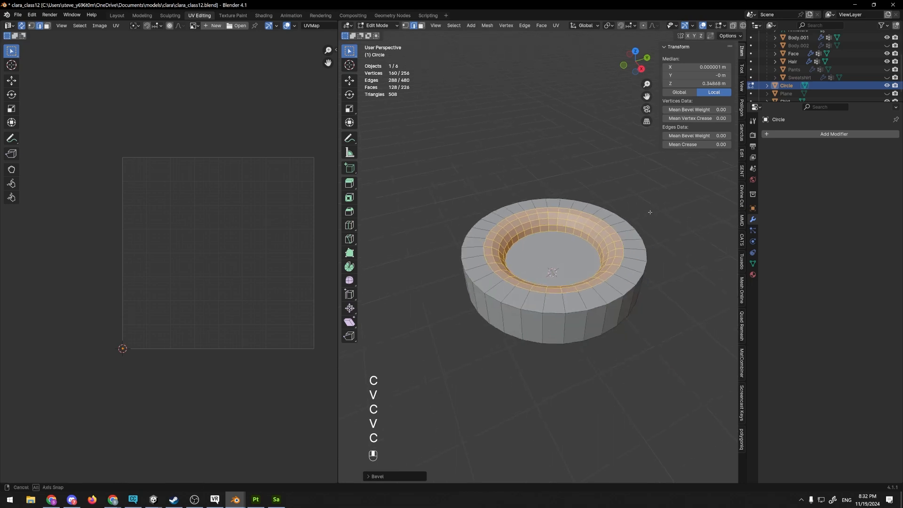
- Apply flat shading to the recessed disc
key(Tab)
click(606, 191)
shift+middle_drag(581, 183, 544, 185)
mouse_move(544, 184)
middle_down()
mouse_move(523, 136)
mouse_move(583, 254)
mouse_move(580, 199)
mouse_move(562, 213)
mouse_move(572, 244)
mouse_move(554, 182)
middle_up()
scroll(573, 244, up, 3)
click(573, 244)
key(Tab)
key(Tab)
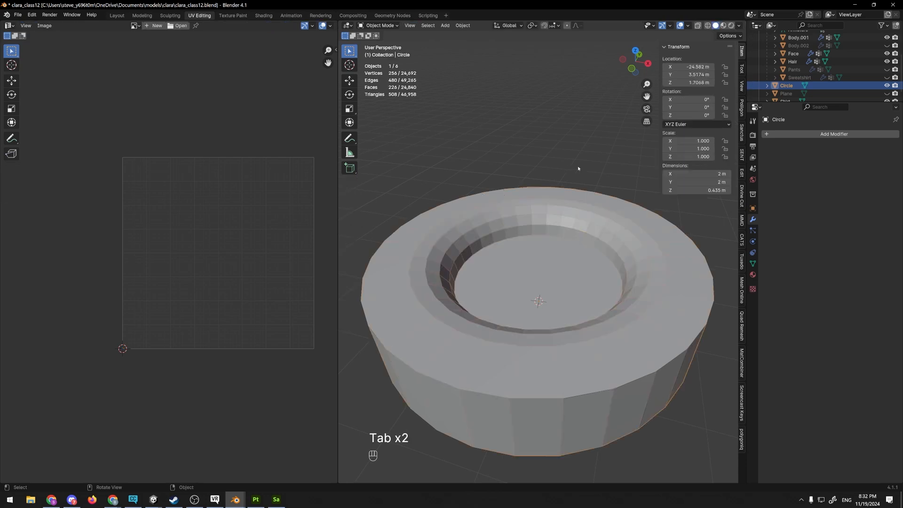
right_click(640, 273)
click(625, 289)
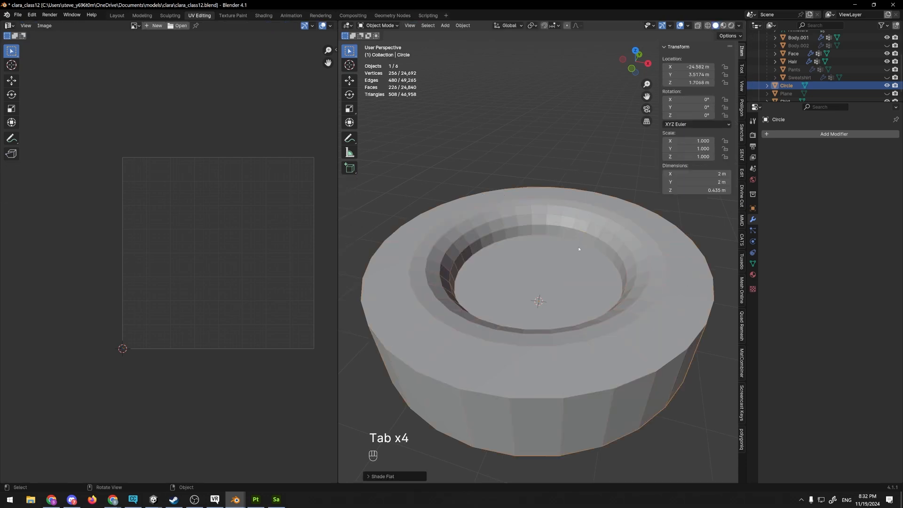
scroll(517, 263, up, 3)
scroll(441, 255, down, 3)
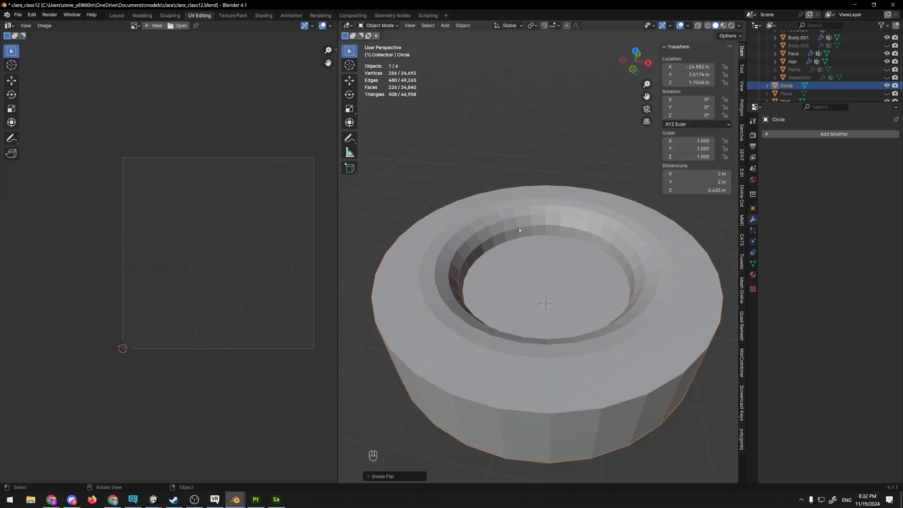
- Apply smooth shading to the recessed disc and check how it renders around the recess
right_click(508, 228)
click(519, 216)
scroll(594, 189, up, 1)
middle_drag(593, 189, 515, 249)
scroll(539, 269, up, 3)
shift+middle_drag(419, 241, 533, 222)
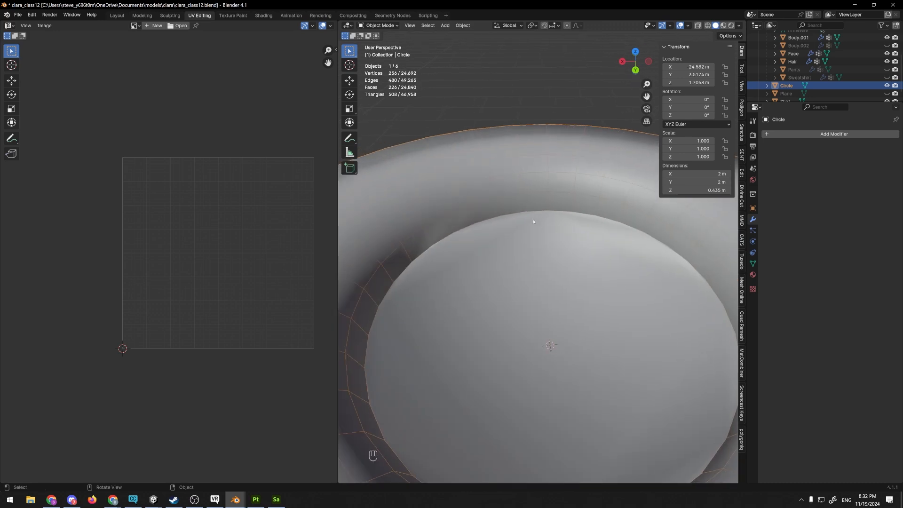
scroll(374, 299, down, 1)
scroll(530, 200, up, 1)
click(689, 26)
scroll(543, 279, down, 3)
- Poke the recess's floor face so it becomes a fan of triangles around a central vertex
key(Tab)
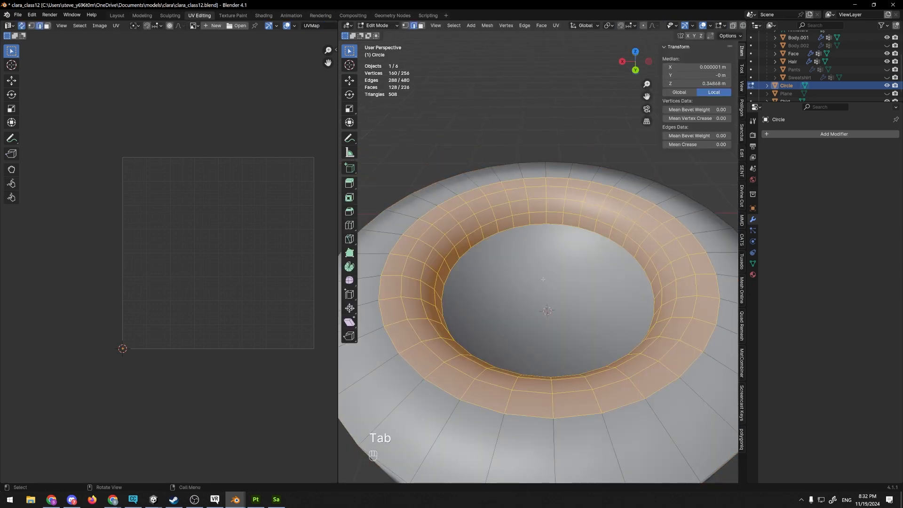
click(543, 274)
key(3)
click(542, 274)
right_click(527, 304)
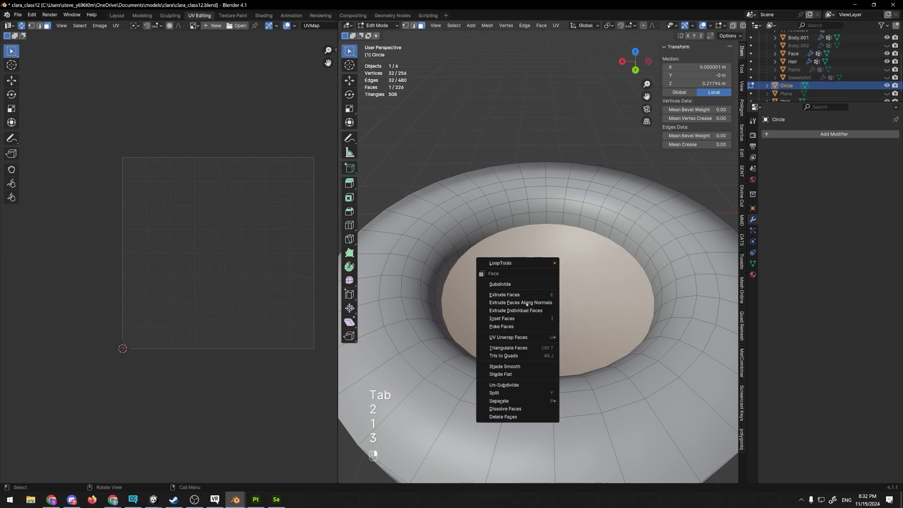
click(513, 330)
scroll(540, 292, up, 1)
- Move the central vertex of the recess floor along the Z axis and leave mesh editing
key(1)
click(550, 293)
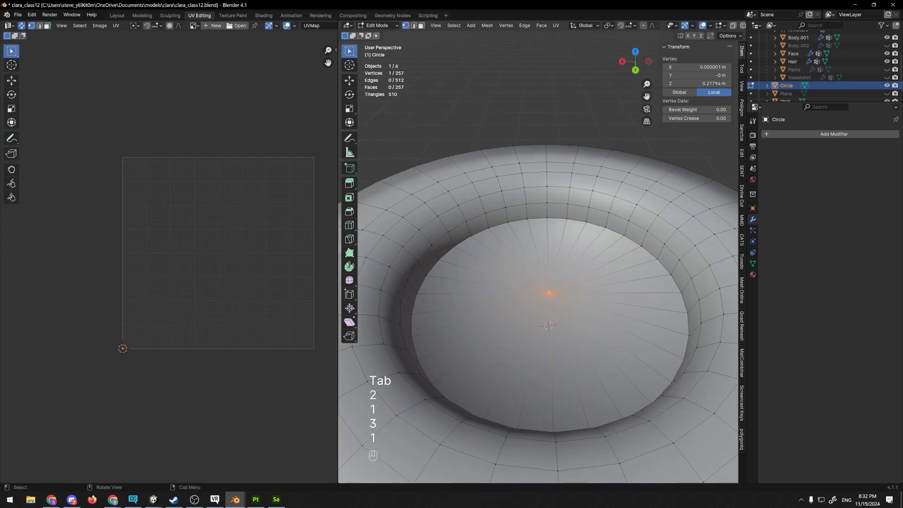
middle_drag(548, 292, 573, 216)
key(g)
key(z)
click(525, 264)
key(Tab)
key(Tab)
click(552, 154)
key(Tab)
scroll(552, 154, down, 5)
click(551, 154)
scroll(555, 211, up, 2)
scroll(567, 244, up, 4)
- Set the viewport lighting to MatCap with the multicoloured normal-style material
click(688, 26)
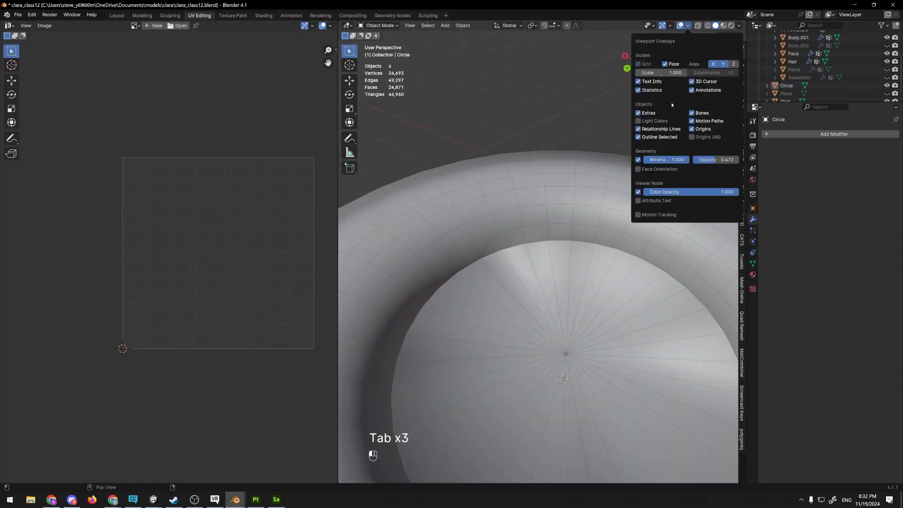
click(738, 27)
click(732, 90)
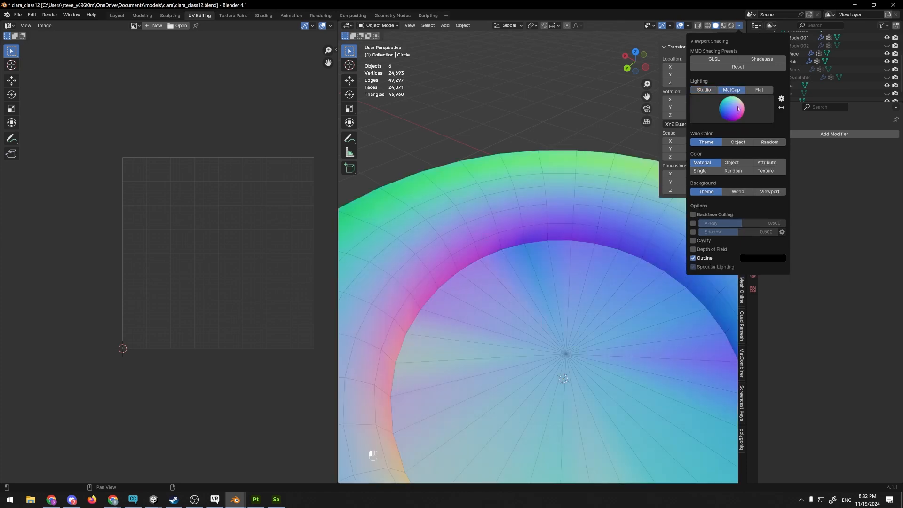
mouse_move(587, 202)
middle_down()
mouse_move(576, 189)
mouse_move(487, 278)
mouse_move(602, 264)
middle_up()
scroll(611, 247, down, 2)
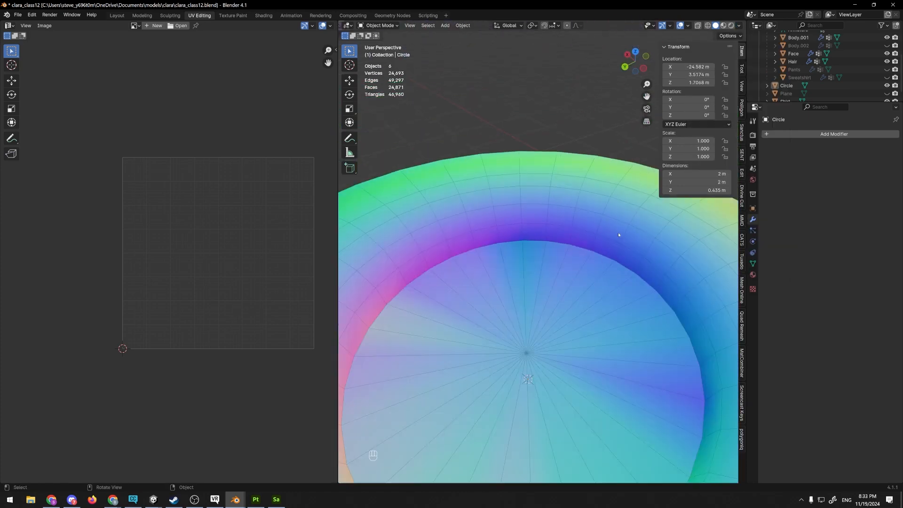
- Mark the edge loops around the recess floor and the disc's upper outer rim as sharp
key(Tab)
key(2)
scroll(574, 254, down, 3)
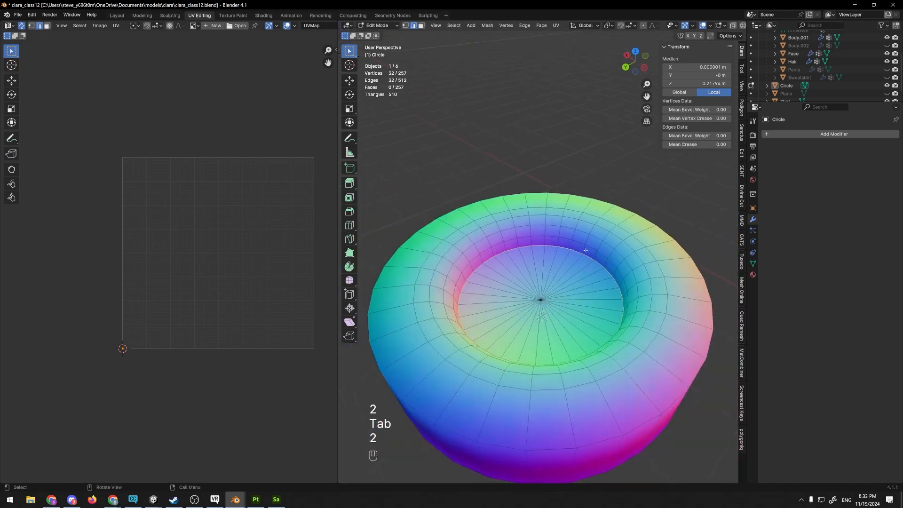
right_click(573, 264)
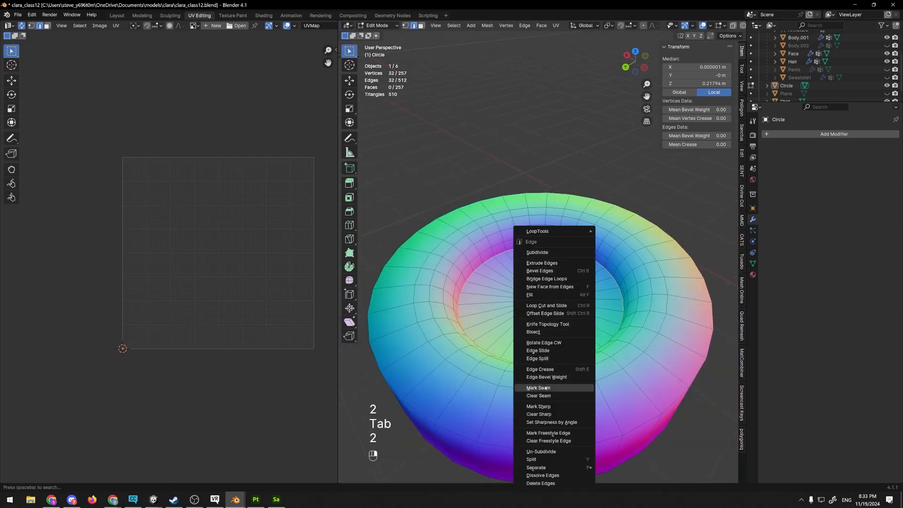
click(542, 407)
scroll(604, 230, up, 5)
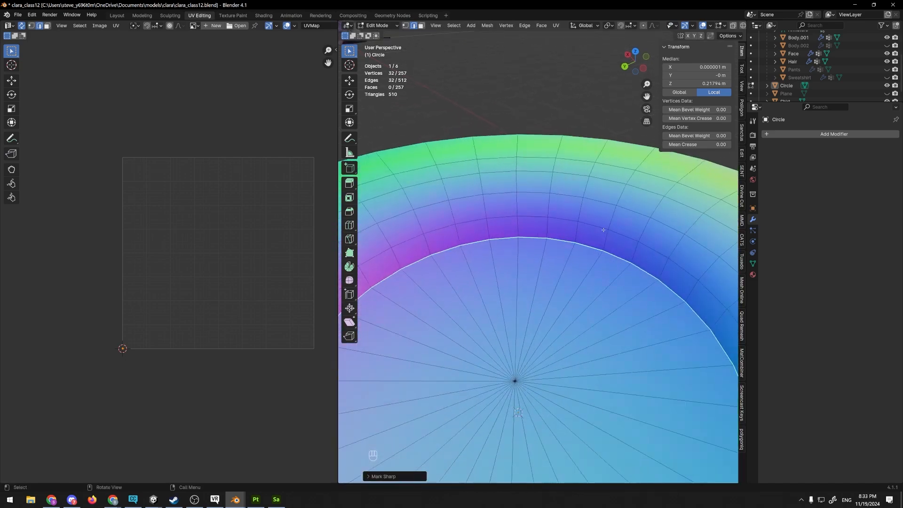
scroll(604, 230, down, 2)
middle_drag(603, 230, 558, 264)
scroll(580, 188, up, 2)
key(Tab)
key(Tab)
scroll(580, 188, down, 4)
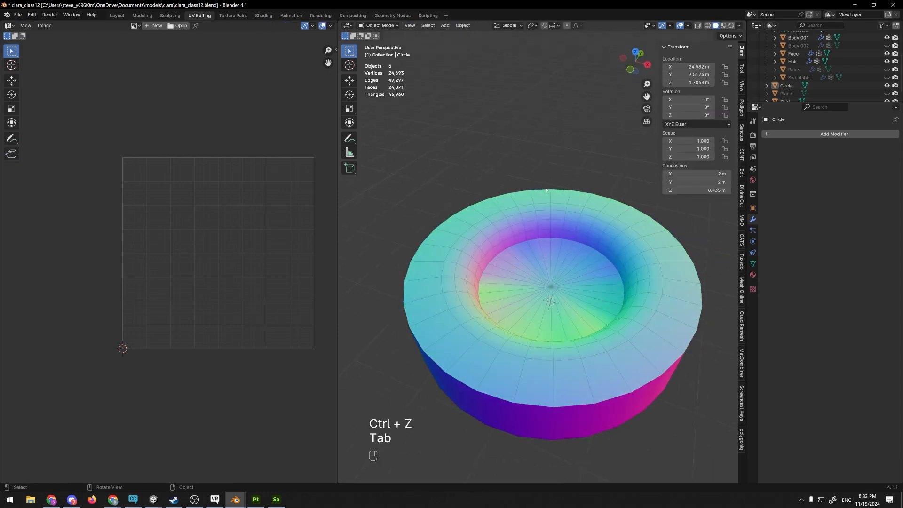
middle_drag(636, 197, 578, 167)
- Launch a separate Blender window and open the file test_world_9.blend in it
key(alt+Tab)
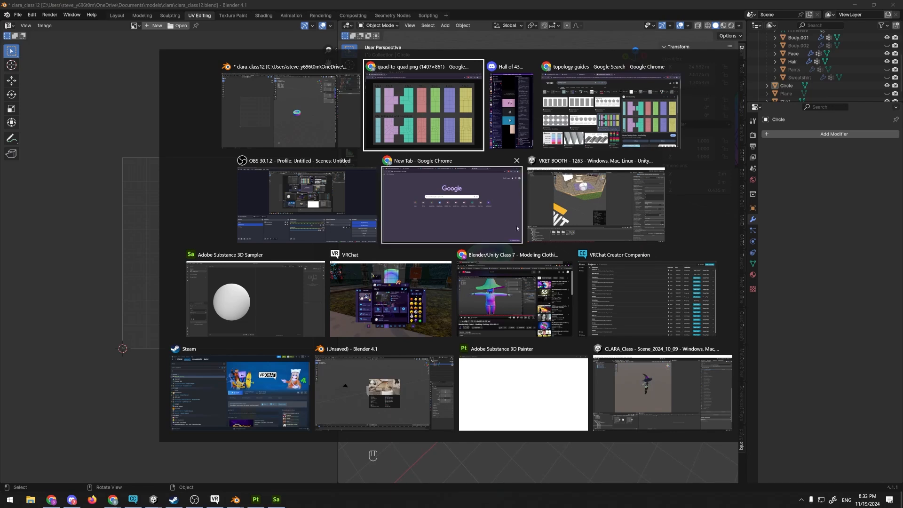
click(233, 503)
key(super)
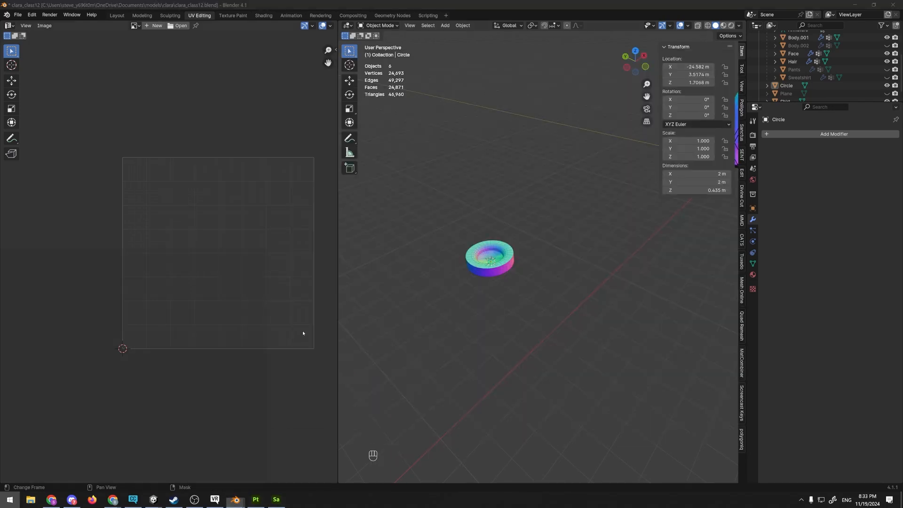
text(photo)
key(Return)
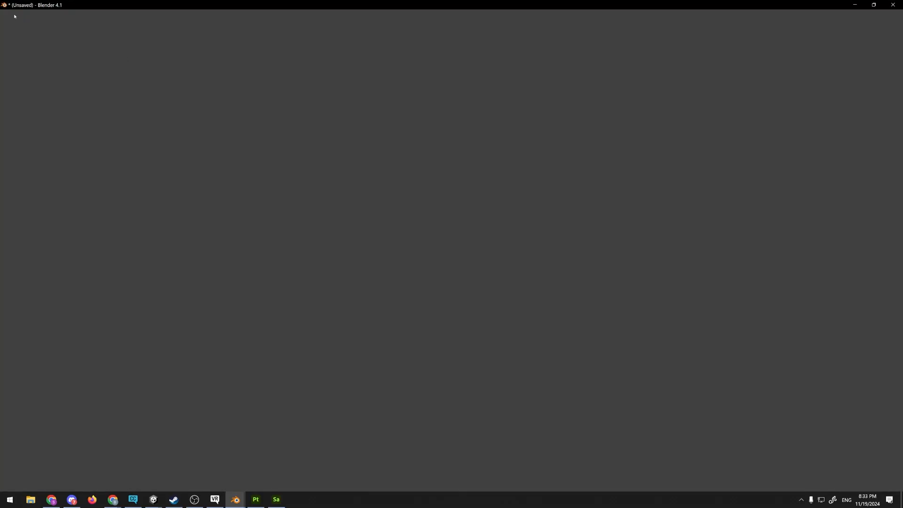
click(17, 15)
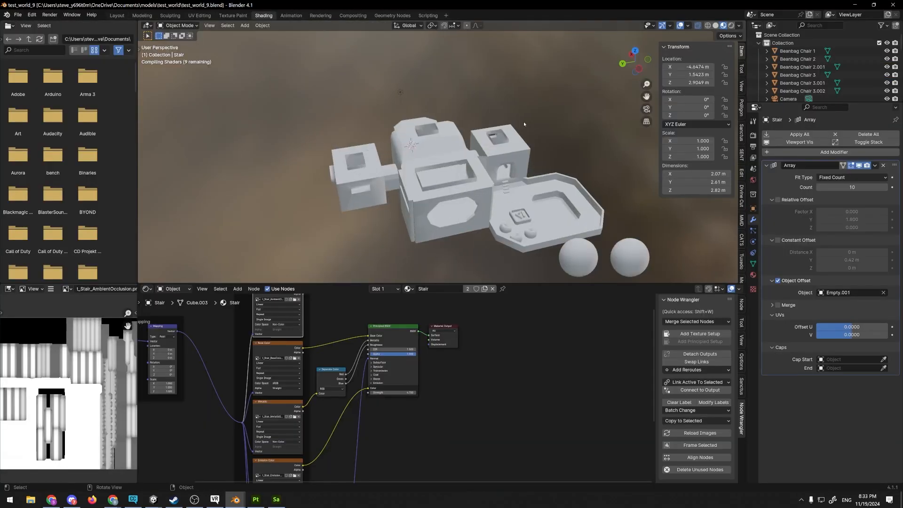
- Select the Map building mesh and open it for mesh editing
scroll(497, 114, up, 6)
middle_drag(497, 114, 473, 134)
scroll(473, 134, down, 4)
scroll(458, 155, up, 2)
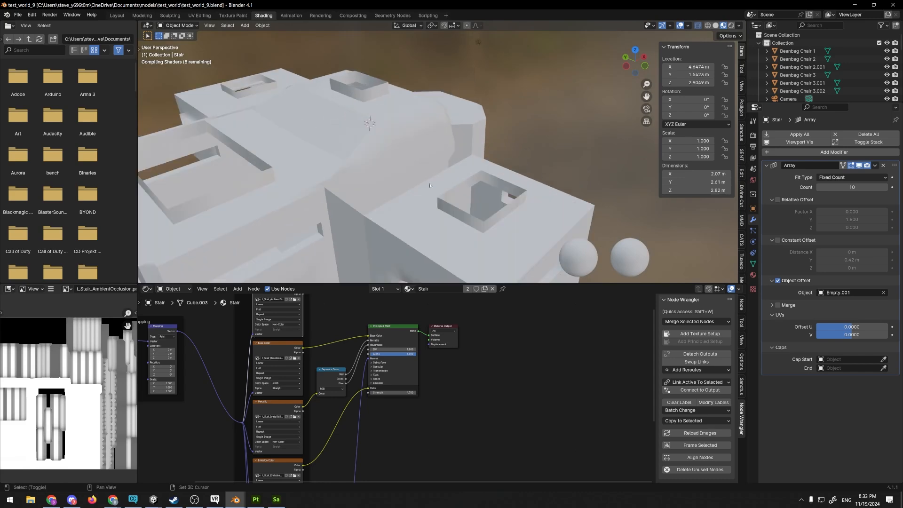
scroll(447, 169, down, 1)
scroll(442, 176, up, 4)
scroll(442, 177, down, 5)
click(432, 171)
scroll(433, 171, up, 3)
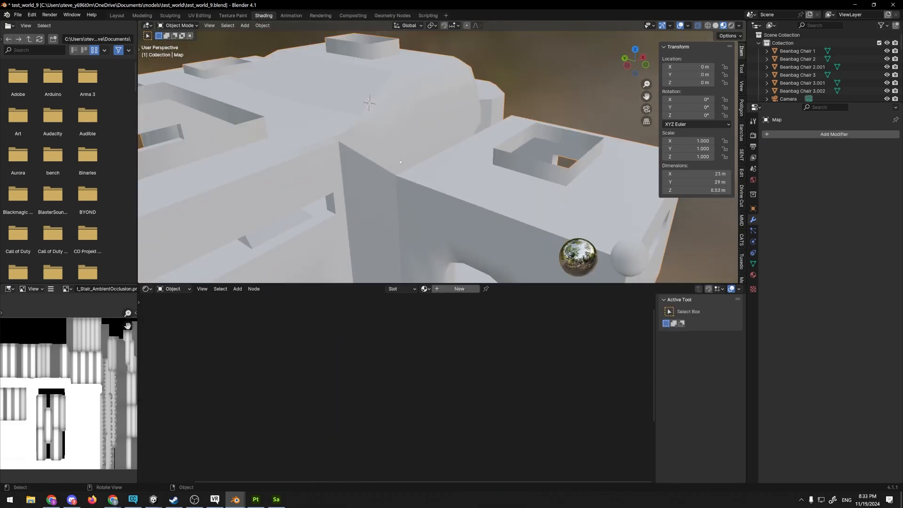
scroll(423, 169, down, 3)
mouse_move(407, 167)
middle_down()
mouse_move(446, 163)
mouse_move(357, 167)
mouse_move(397, 165)
middle_up()
key(Tab)
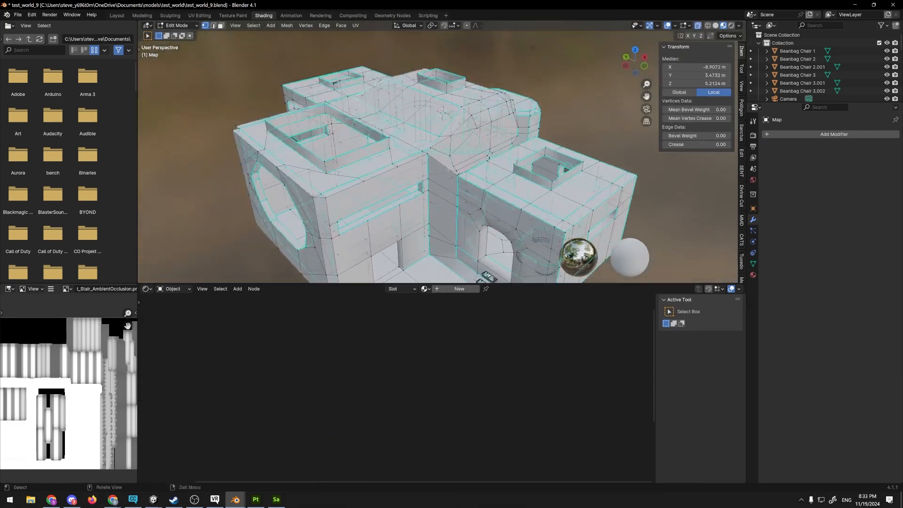
- Examine the sharp-marked edges on the building's exterior and inside the room with the raised platform
middle_drag(470, 110, 513, 115)
scroll(442, 135, up, 2)
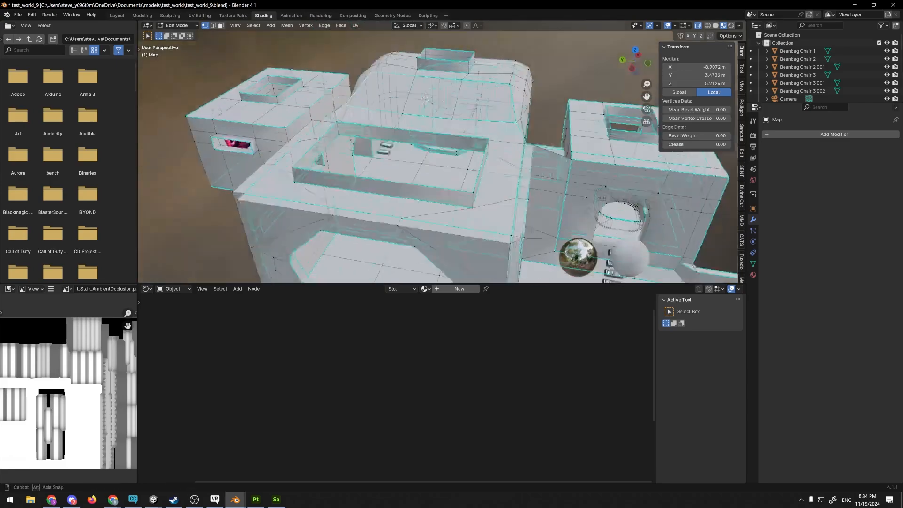
middle_drag(470, 136, 438, 137)
scroll(477, 148, up, 3)
scroll(469, 131, down, 2)
scroll(414, 130, up, 3)
scroll(434, 134, up, 3)
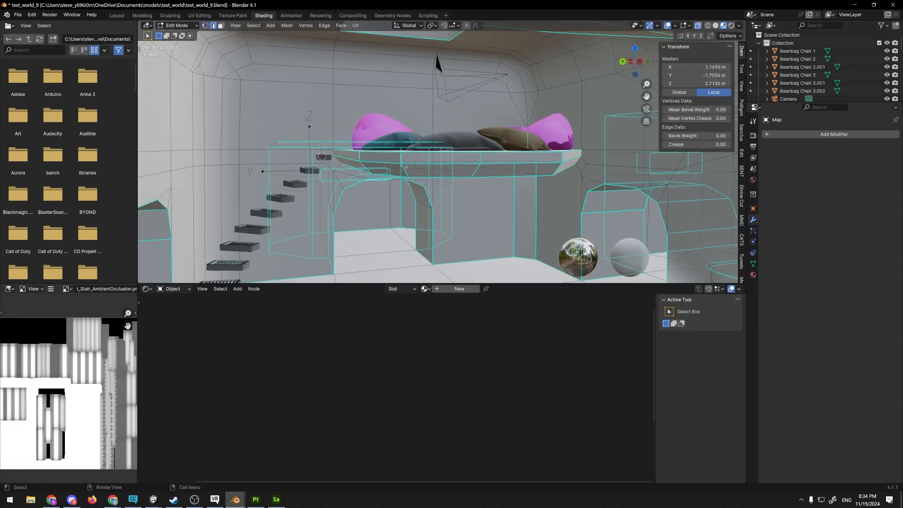
- Clear the sharp marking from the edges along the front of the raised platform and return to Object Mode
middle_drag(406, 167, 367, 159)
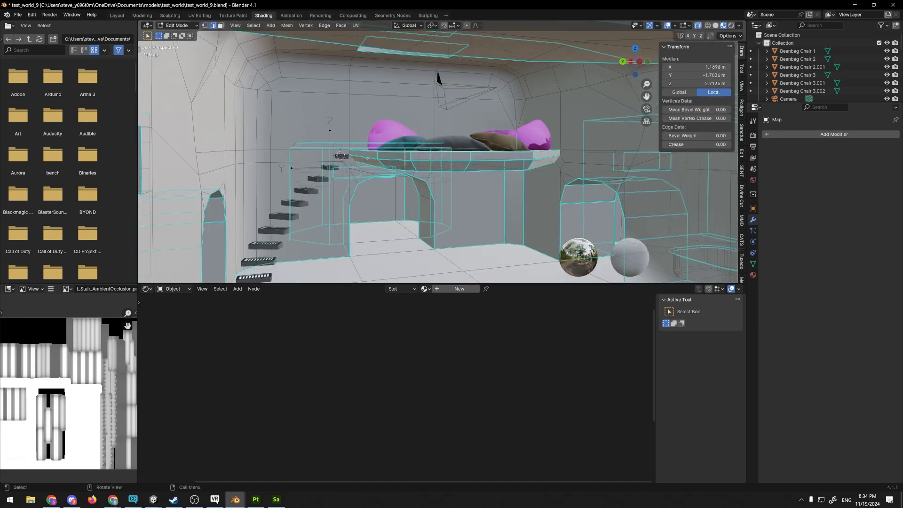
shift+click(402, 157)
shift+click(442, 158)
shift+click(503, 159)
shift+middle_drag(553, 159, 543, 159)
scroll(525, 156, up, 1)
shift+drag(533, 157, 535, 157)
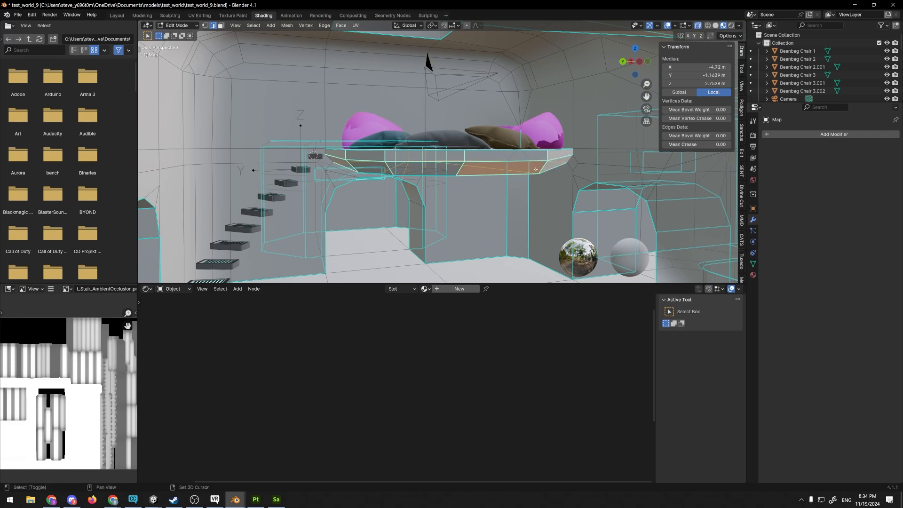
key(ctrl+e)
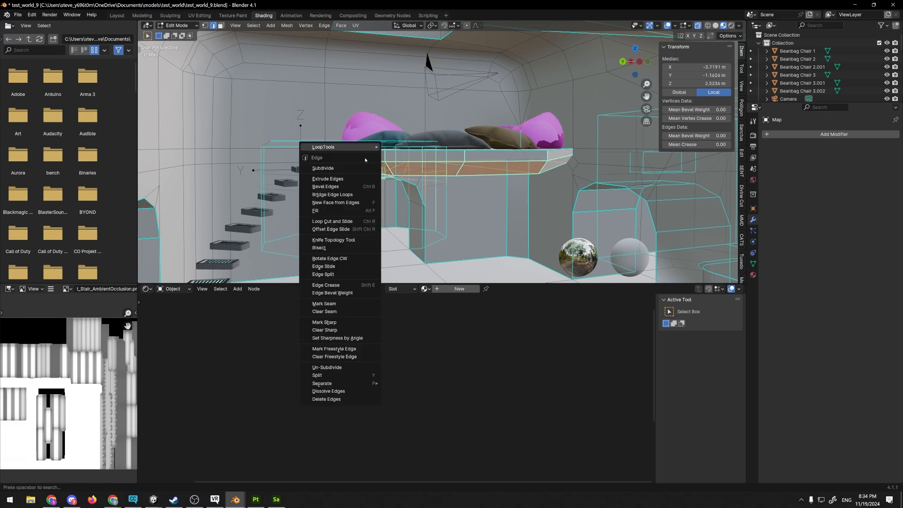
click(335, 330)
key(Tab)
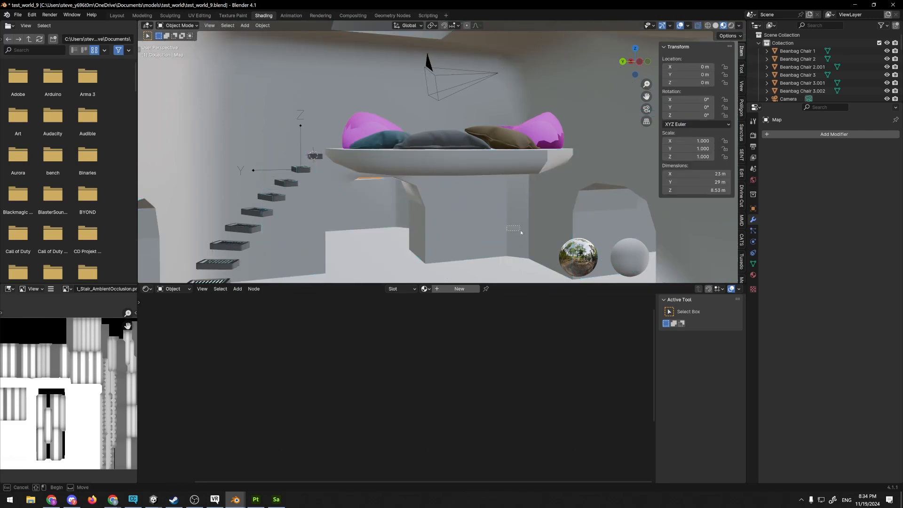
- Examine the raised platform's shading against its edge layout in Object Mode and Edit Mode
middle_drag(518, 212, 531, 216)
scroll(451, 161, up, 1)
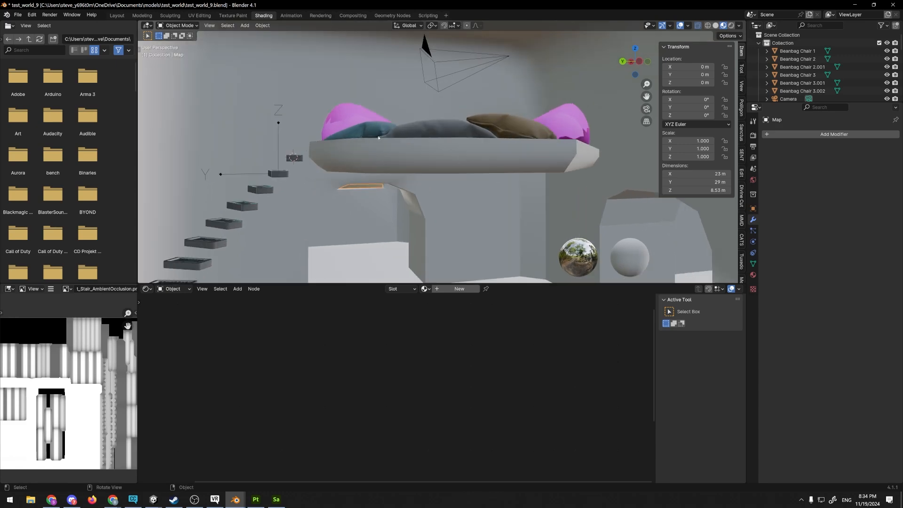
middle_drag(333, 150, 376, 175)
key(Tab)
key(Tab)
key(Tab)
key(Tab)
middle_drag(428, 162, 446, 156)
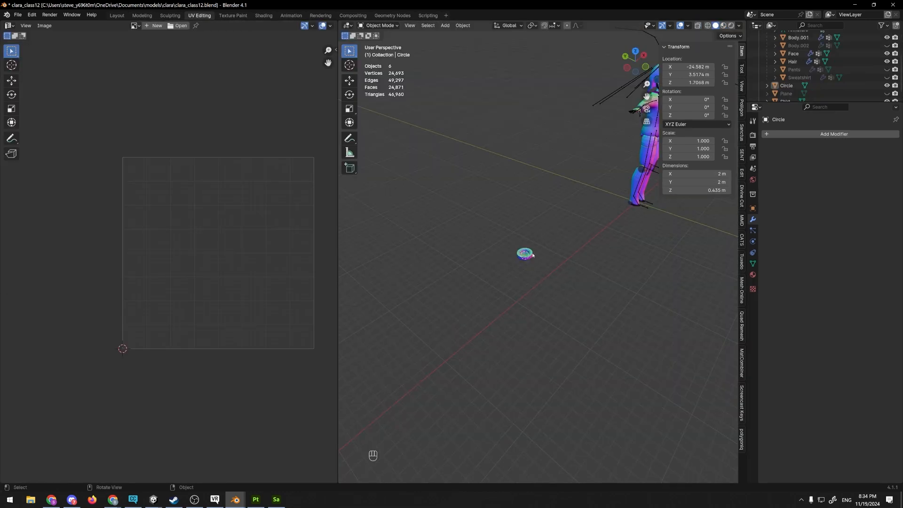
- Delete the recessed disc from the character scene and frame the view on the selected shirt
key(Delete)
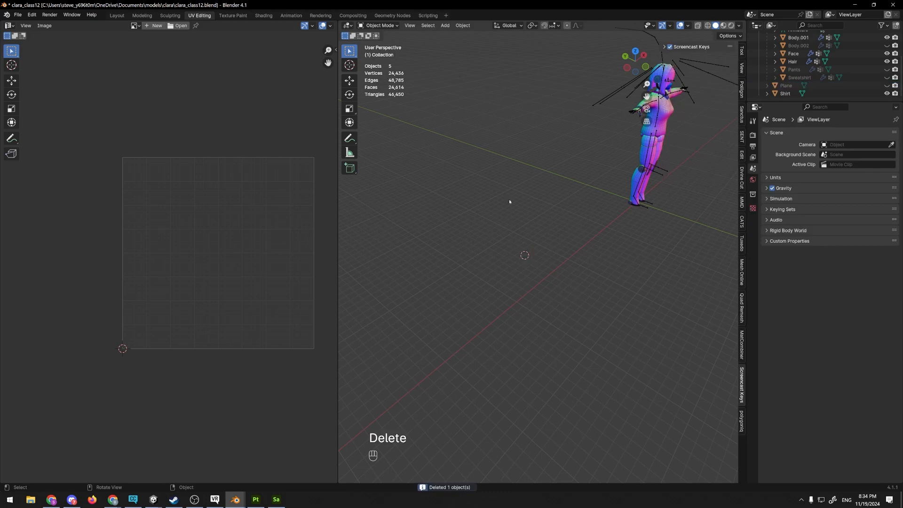
middle_drag(509, 201, 419, 234)
click(489, 165)
key(KP_Decimal)
mouse_move(521, 152)
middle_down()
mouse_move(521, 167)
mouse_move(498, 157)
mouse_move(600, 154)
mouse_move(564, 142)
mouse_move(549, 123)
mouse_move(509, 139)
middle_up()
shift+middle_drag(509, 139, 244, 89)
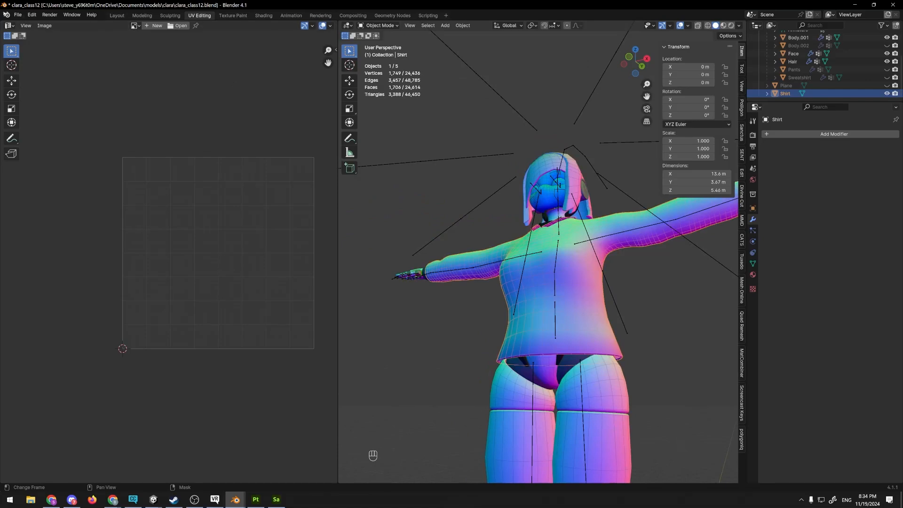
- Save the character scene as a new version named clara_class13.blend
click(18, 14)
click(51, 75)
middle_drag(463, 155, 545, 206)
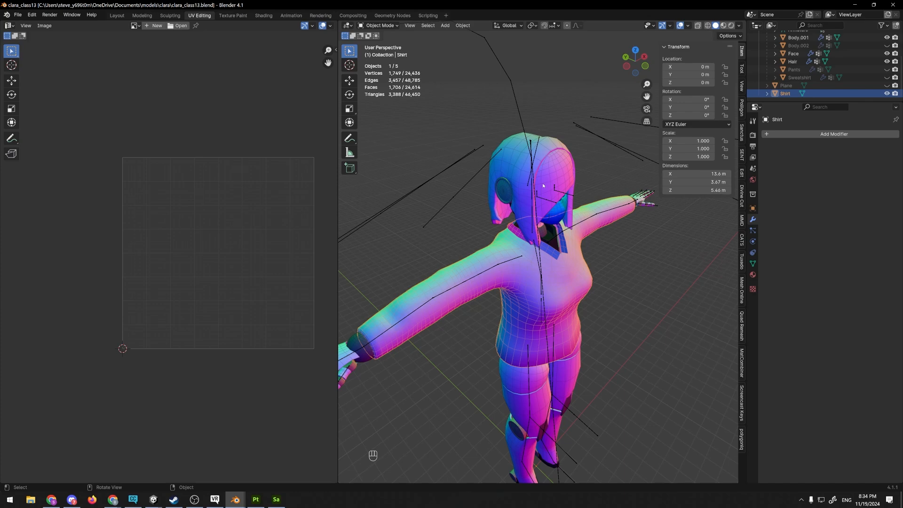
- Select the whole shirt mesh, move and scale its UVs in the UV grid, and leave mesh editing
key(Tab)
middle_drag(543, 186, 463, 186)
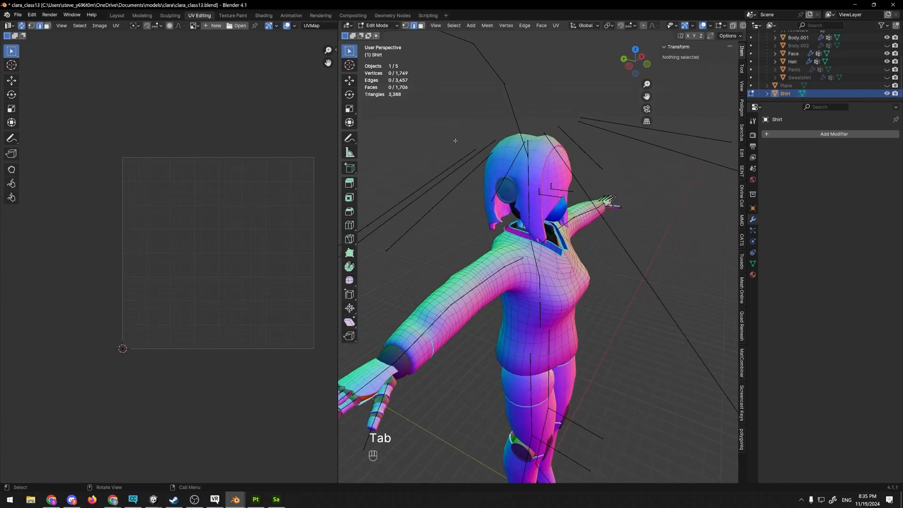
key(a)
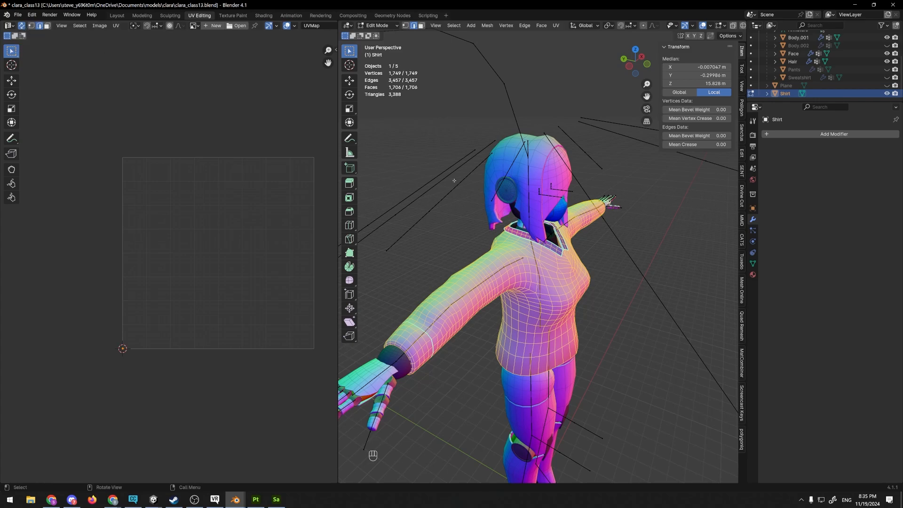
middle_drag(247, 270, 232, 247)
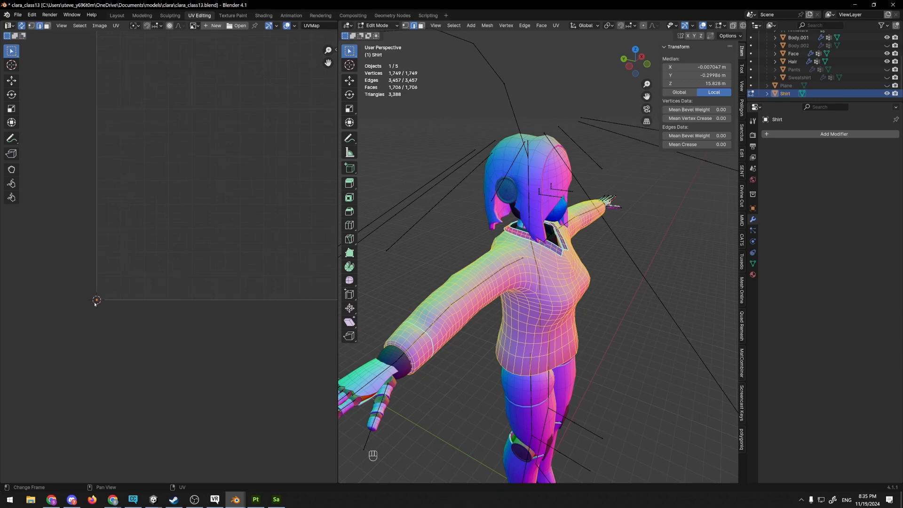
key(g)
click(217, 234)
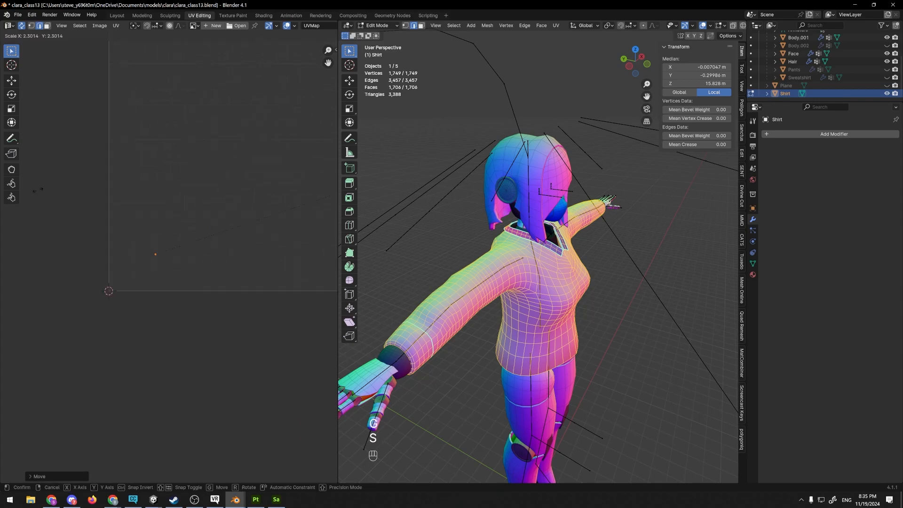
scroll(418, 198, down, 3)
middle_drag(418, 198, 377, 194)
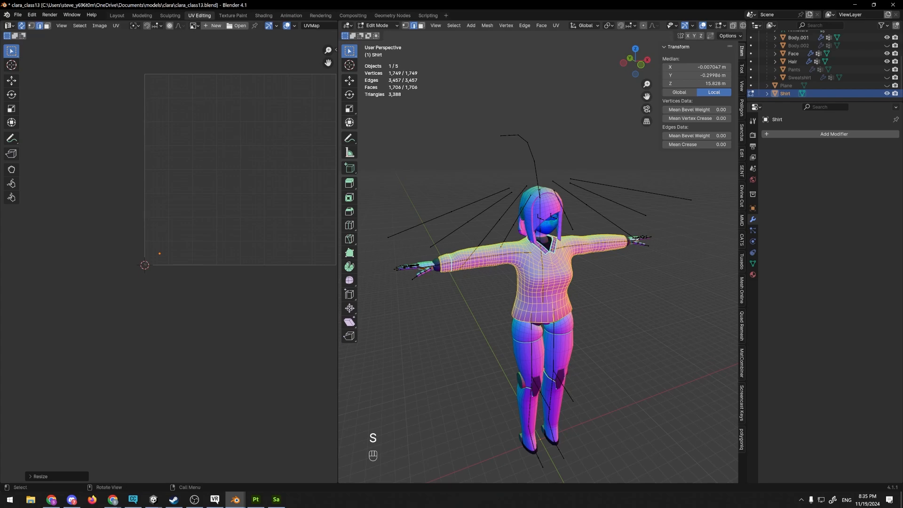
key(Tab)
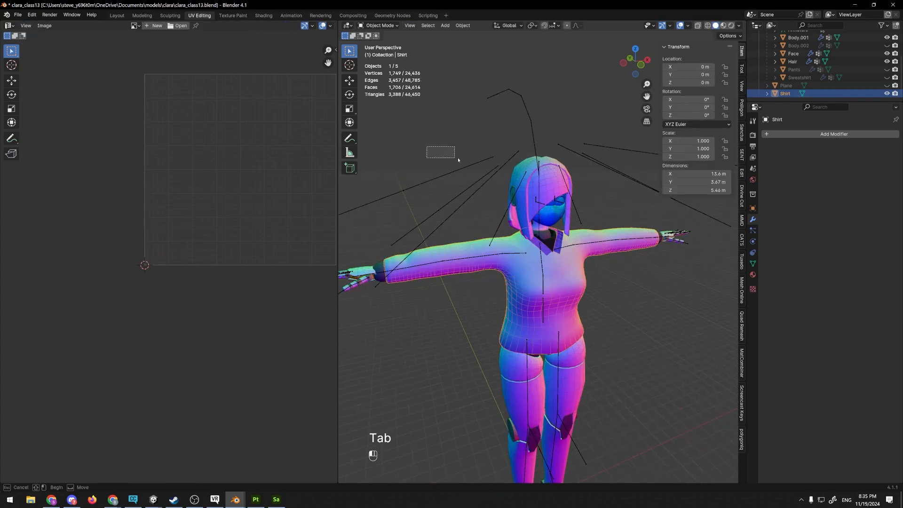
- In the Shading workspace, create a new material named Shirt on the shirt
scroll(478, 193, up, 4)
click(263, 17)
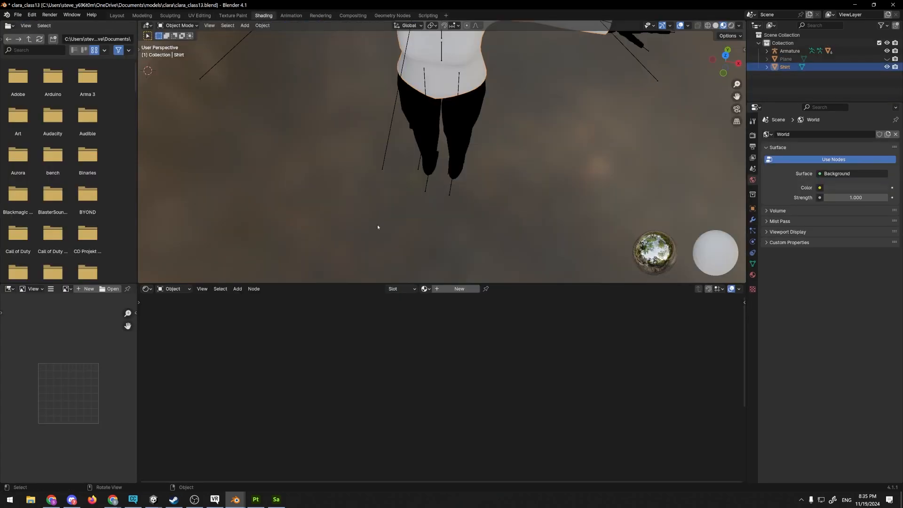
click(491, 69)
click(489, 54)
middle_drag(522, 129, 510, 3)
click(753, 275)
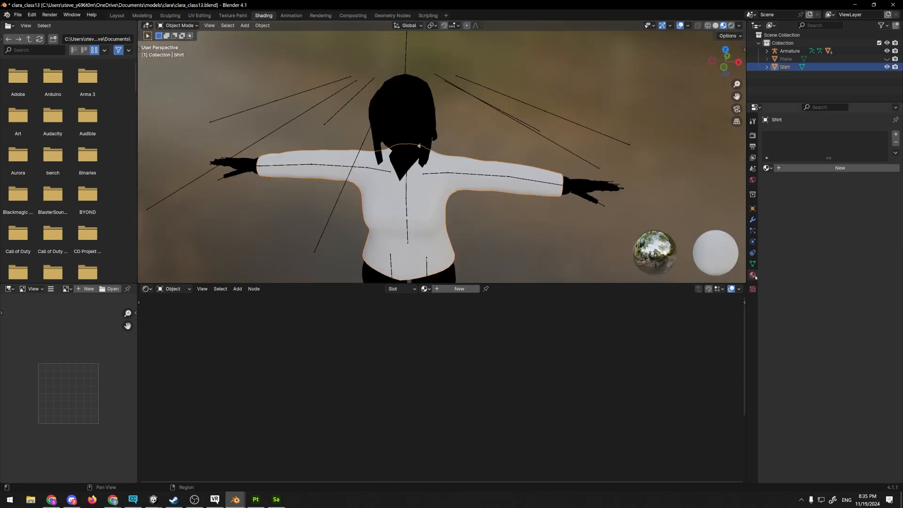
click(811, 167)
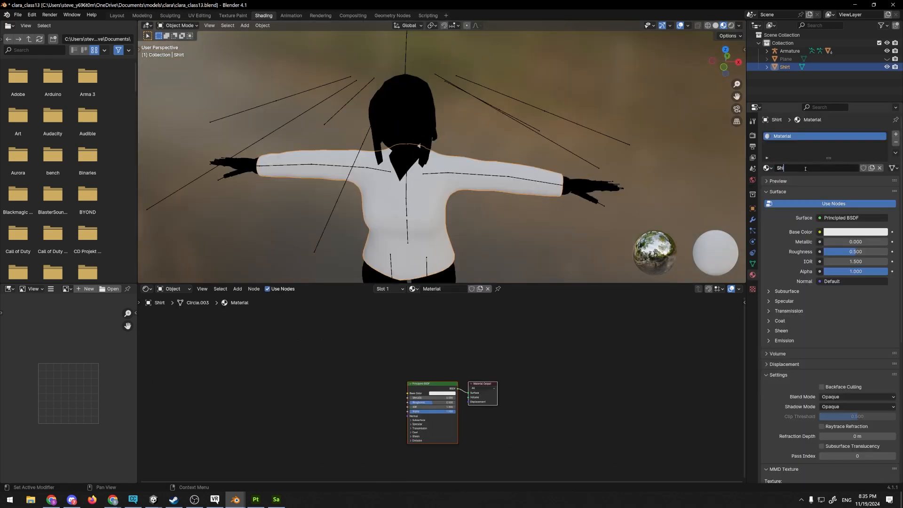
- Add an Image Texture node feeding the Shirt material's Base Color and load cracked_concrete_diff_1k.jpg into it
scroll(435, 423, up, 3)
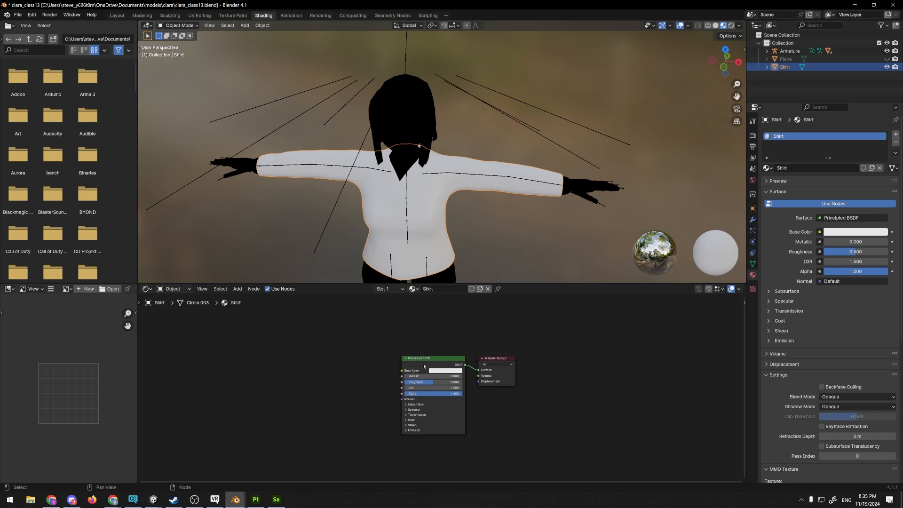
drag(391, 365, 335, 360)
click(286, 375)
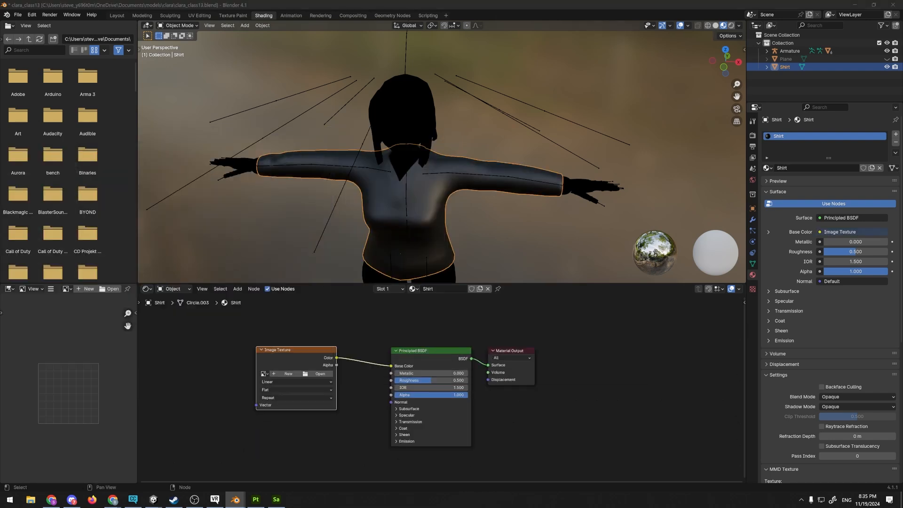
click(316, 373)
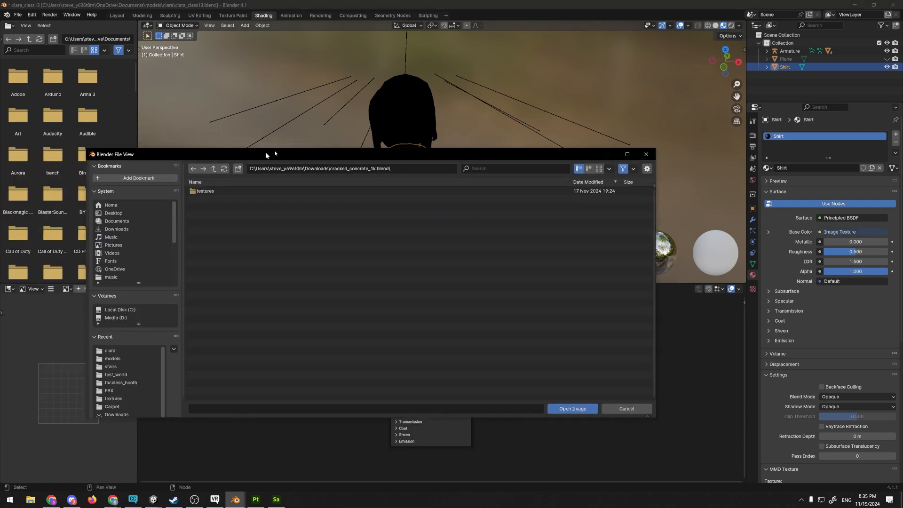
double_click(271, 184)
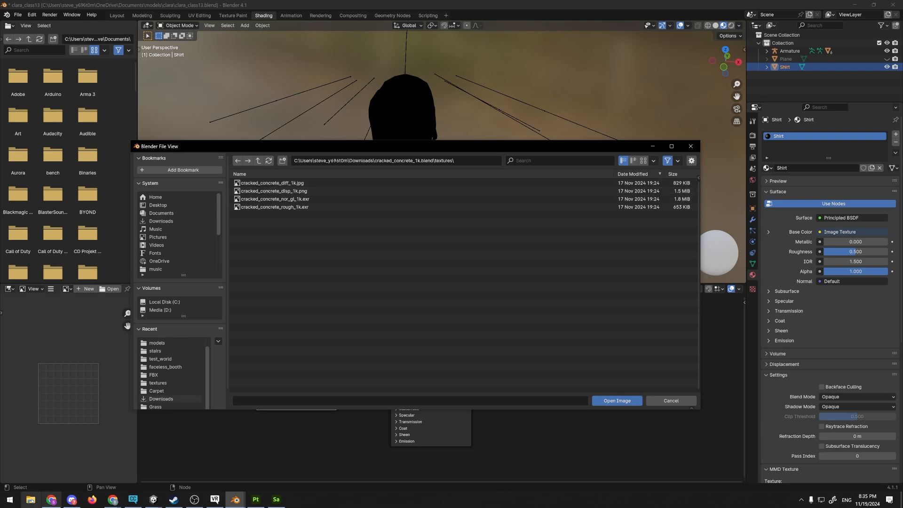
click(31, 499)
click(357, 160)
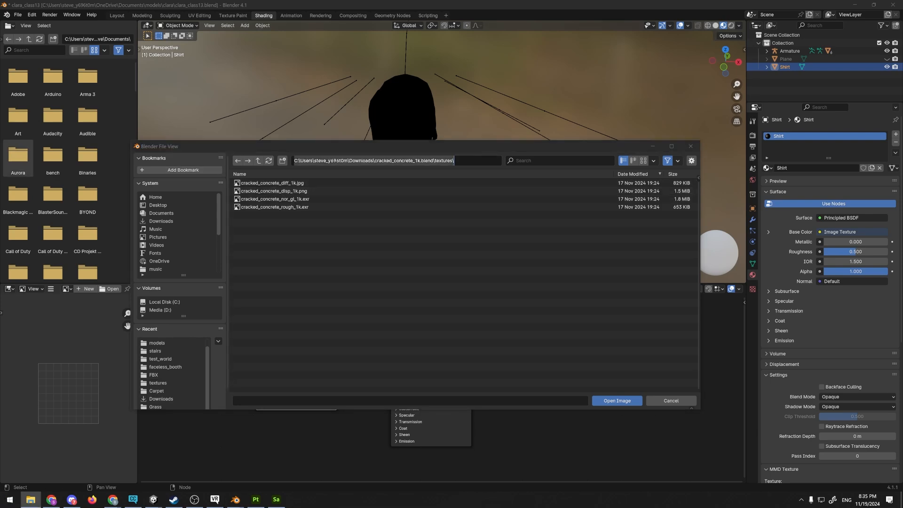
double_click(285, 183)
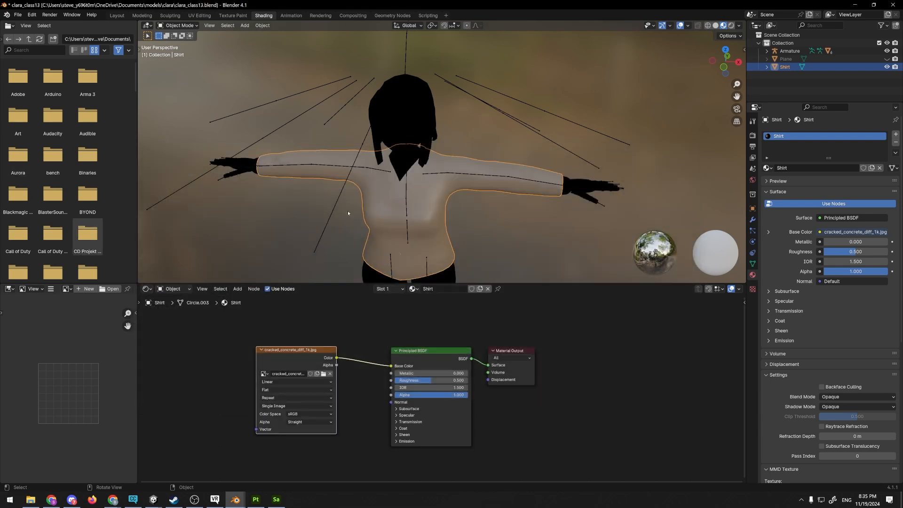
- Return to the UV Editing workspace in Object Mode, set the solid lighting to Studio and turn on Material Preview shading
middle_drag(348, 213, 394, 272)
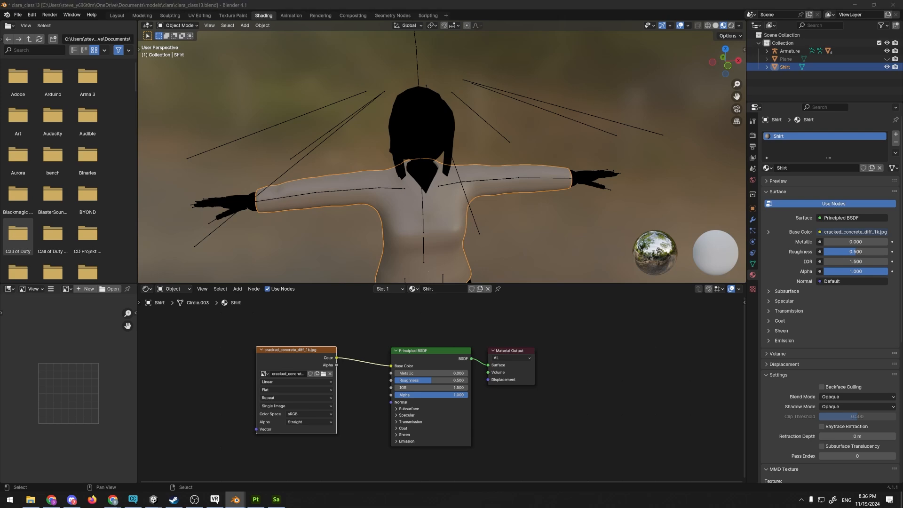
key(alt+Tab)
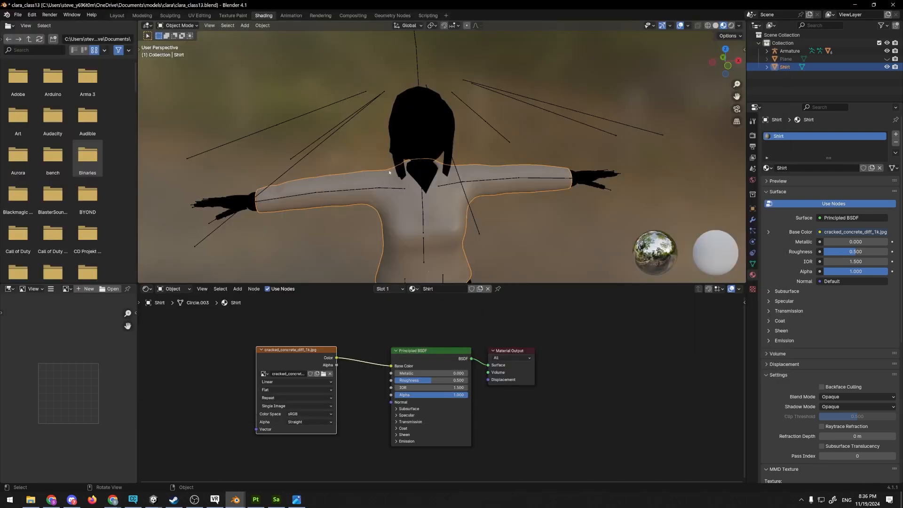
scroll(279, 54, down, 1)
click(193, 16)
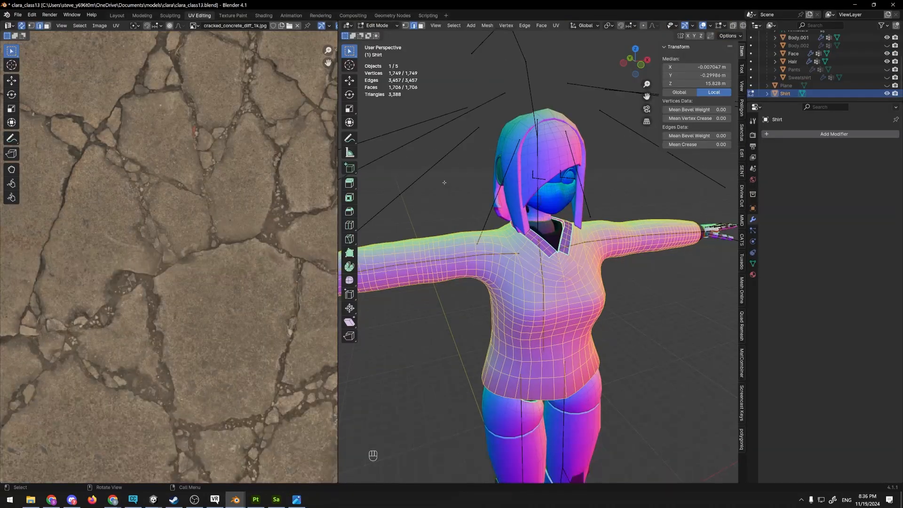
key(Tab)
click(738, 26)
click(704, 89)
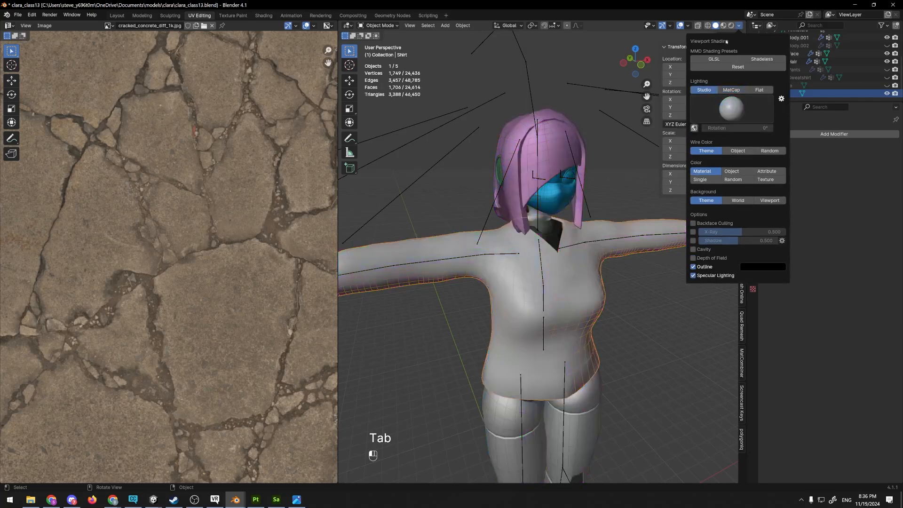
click(723, 26)
middle_drag(517, 206, 480, 209)
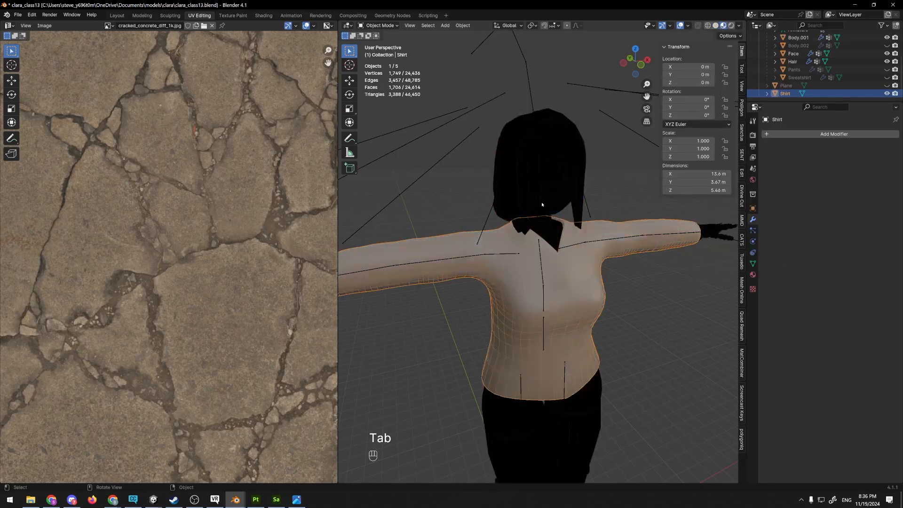
- Reset the UVs of the whole shirt mesh in Edit Mode
key(Tab)
key(Tab)
middle_drag(442, 331, 470, 302)
scroll(470, 302, down, 3)
scroll(203, 255, down, 4)
scroll(203, 255, up, 4)
key(Tab)
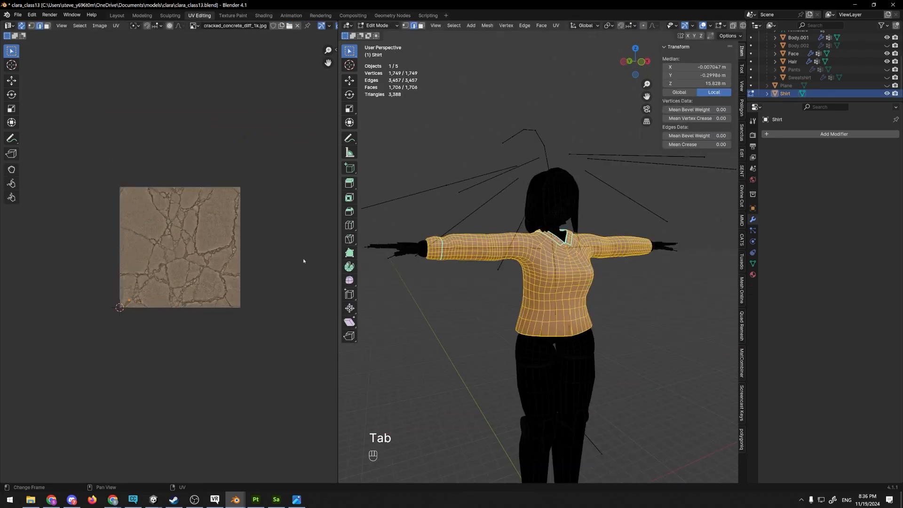
click(115, 26)
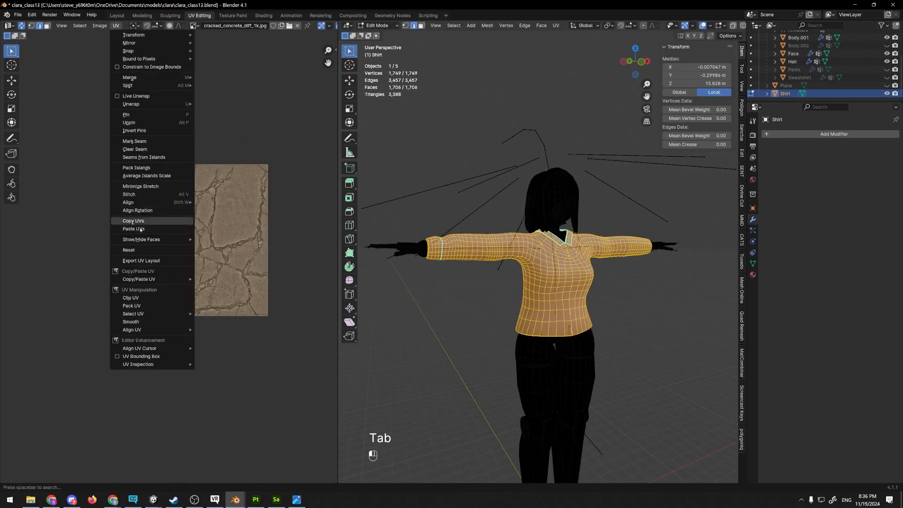
click(134, 249)
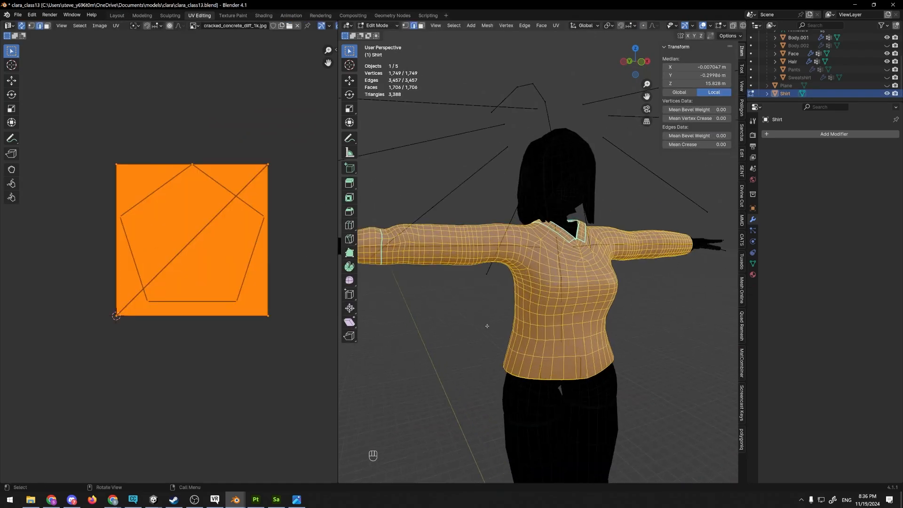
- Examine the concrete texture on the shirt up close, selecting single faces to compare each with its shape in the UV editor
key(Tab)
scroll(472, 296, up, 10)
scroll(480, 289, up, 3)
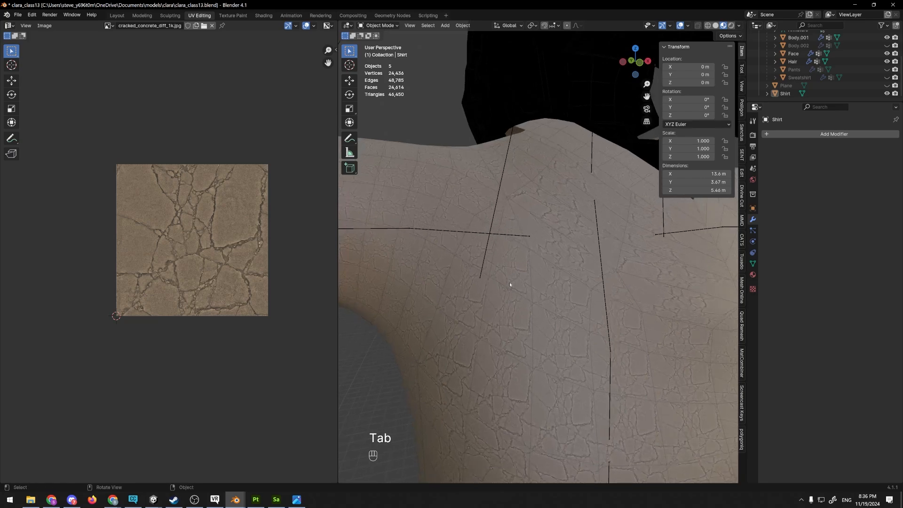
scroll(507, 259, up, 2)
key(Tab)
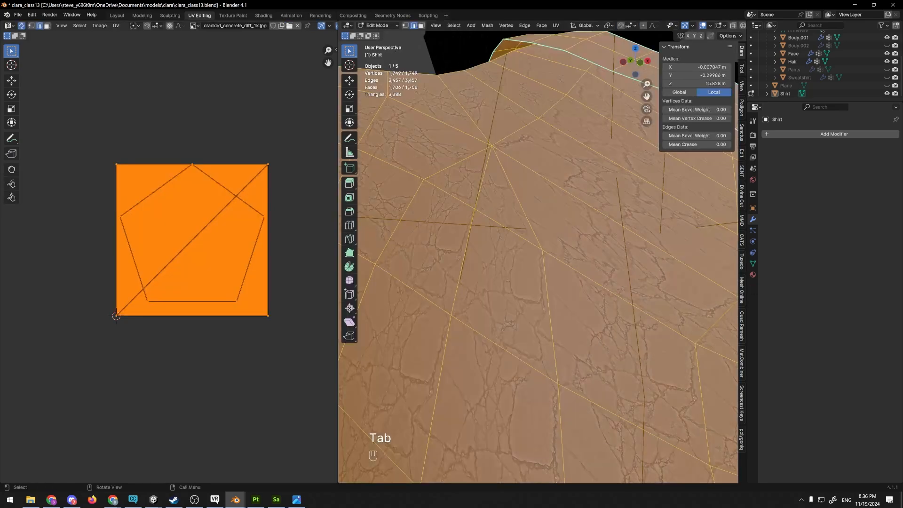
key(3)
click(507, 261)
click(448, 231)
click(413, 196)
middle_drag(412, 195, 432, 287)
click(647, 315)
scroll(646, 315, down, 6)
scroll(547, 277, down, 5)
key(Tab)
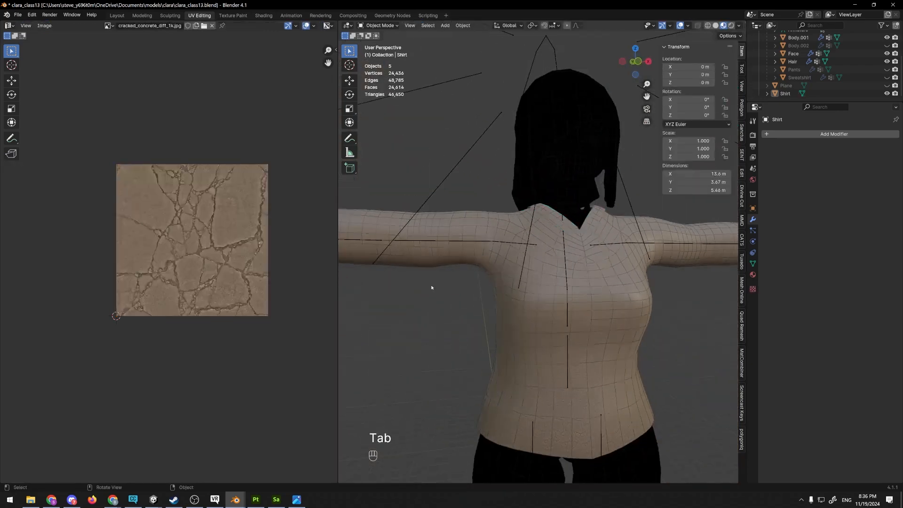
key(Tab)
- Select the whole shirt mesh and unwrap it with Smart UV Project using the offered settings
scroll(490, 285, down, 3)
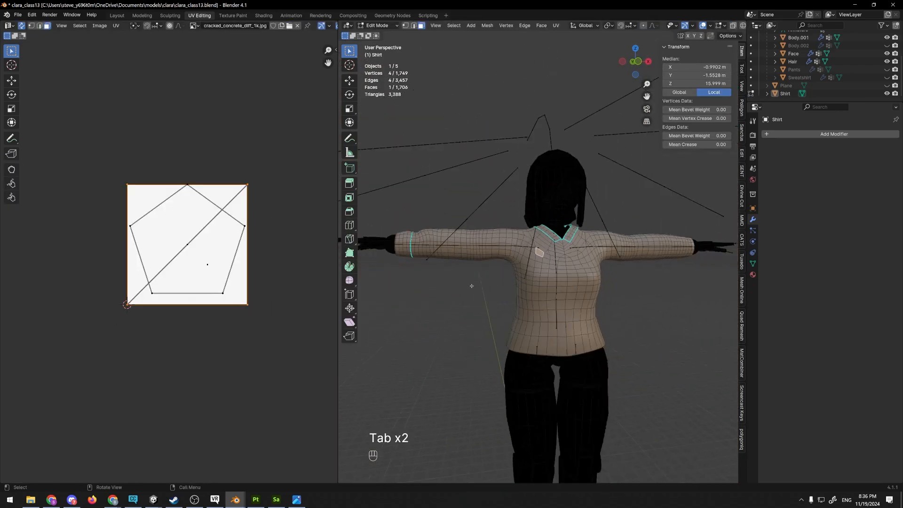
key(a)
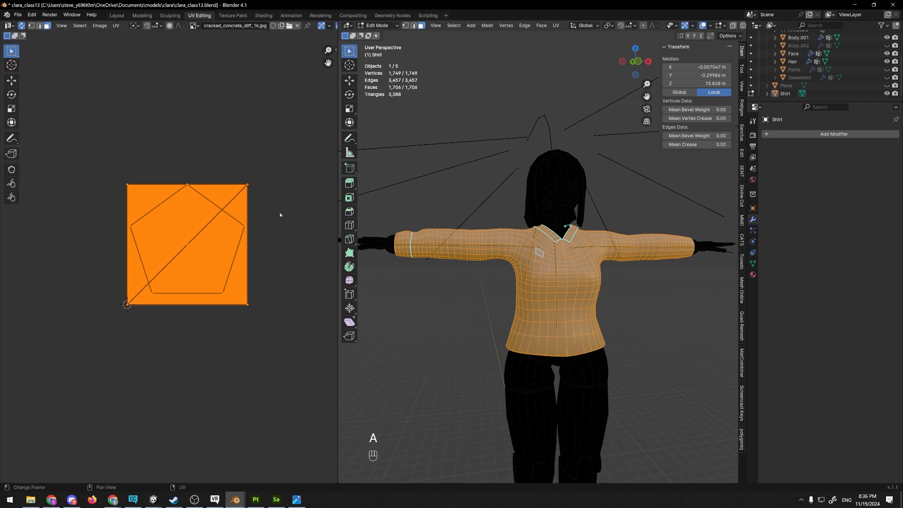
key(u)
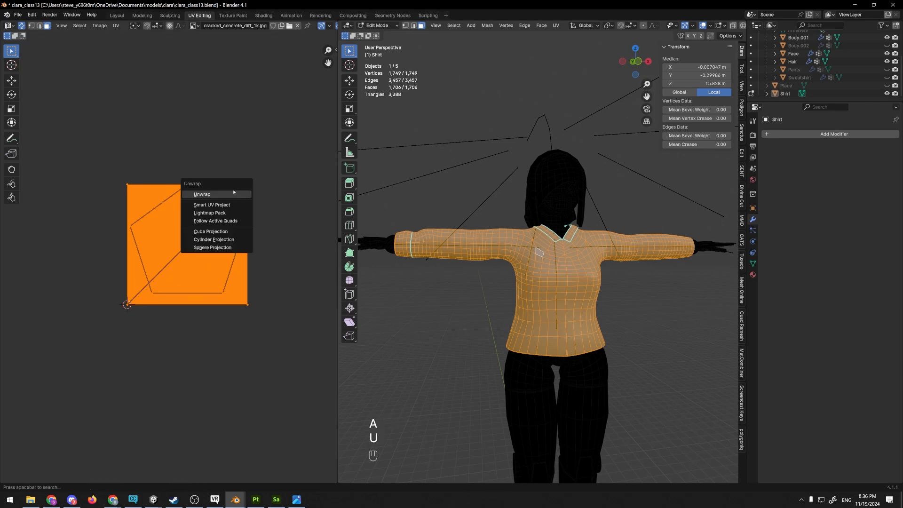
click(214, 207)
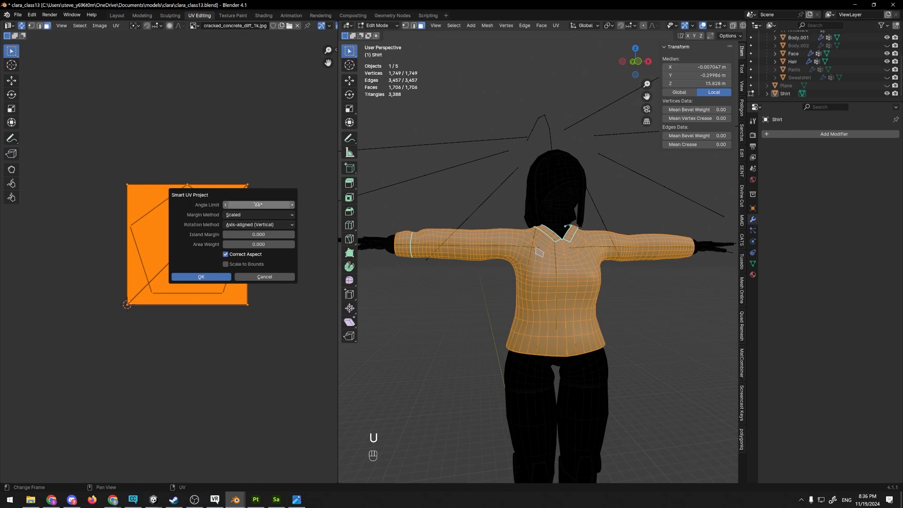
click(212, 277)
- Inspect the projected UV layout and select only the shirt front's linked UV island to examine the part it covers
scroll(202, 190, up, 4)
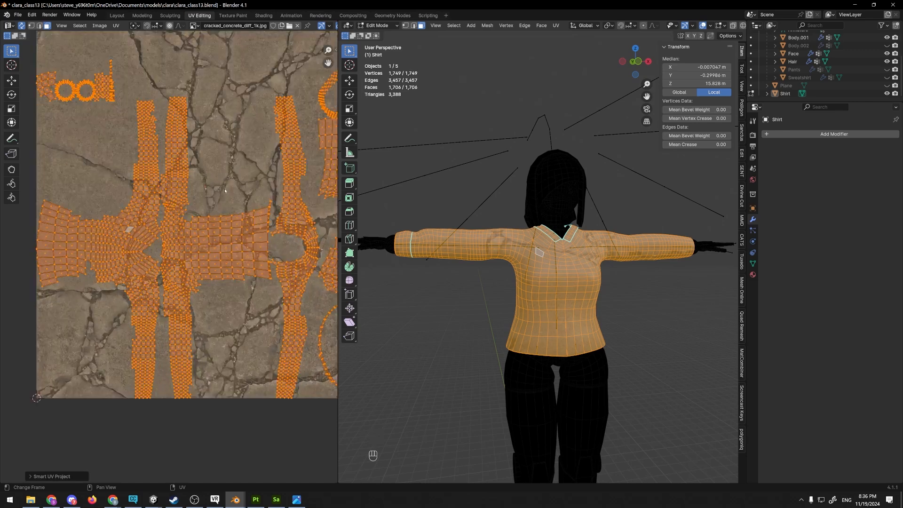
scroll(202, 190, down, 1)
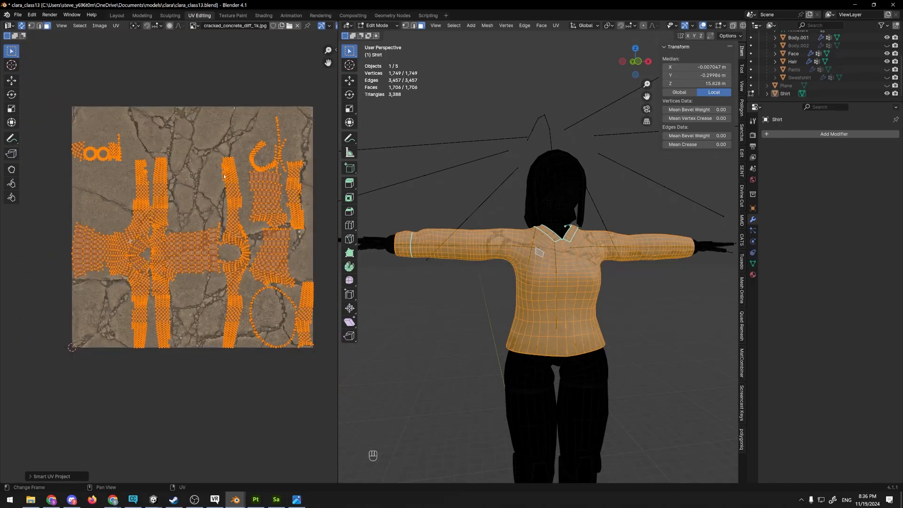
scroll(173, 225, up, 1)
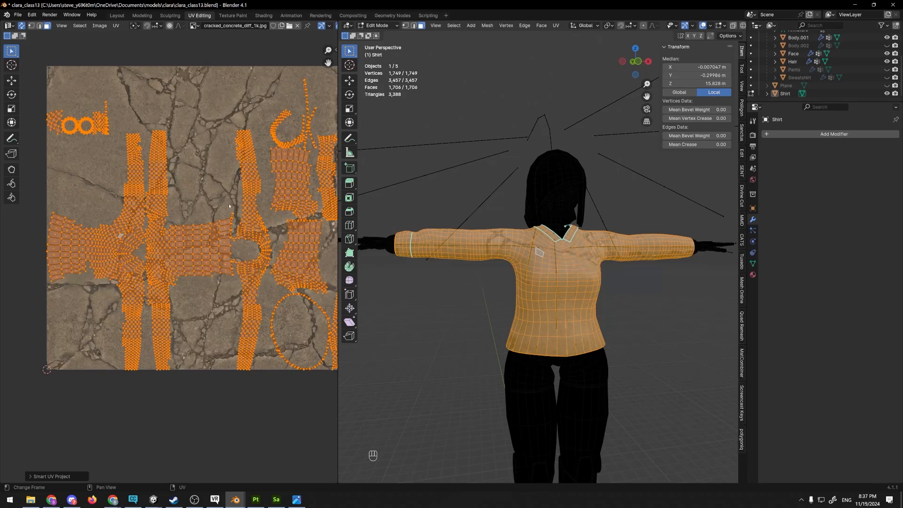
middle_drag(205, 206, 190, 207)
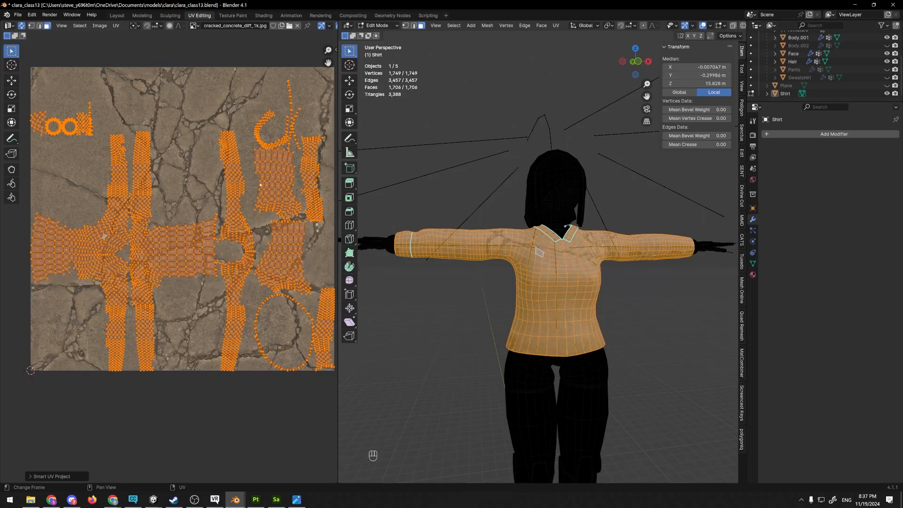
scroll(277, 190, down, 2)
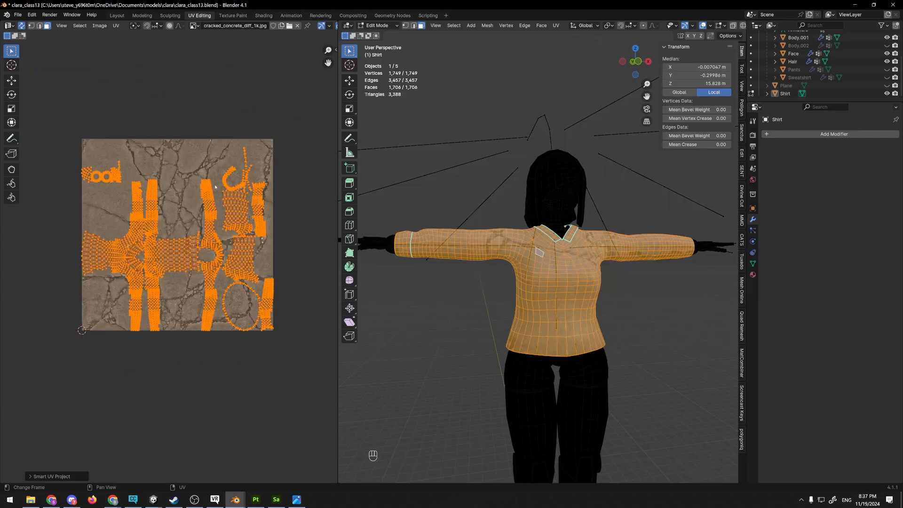
scroll(213, 190, up, 2)
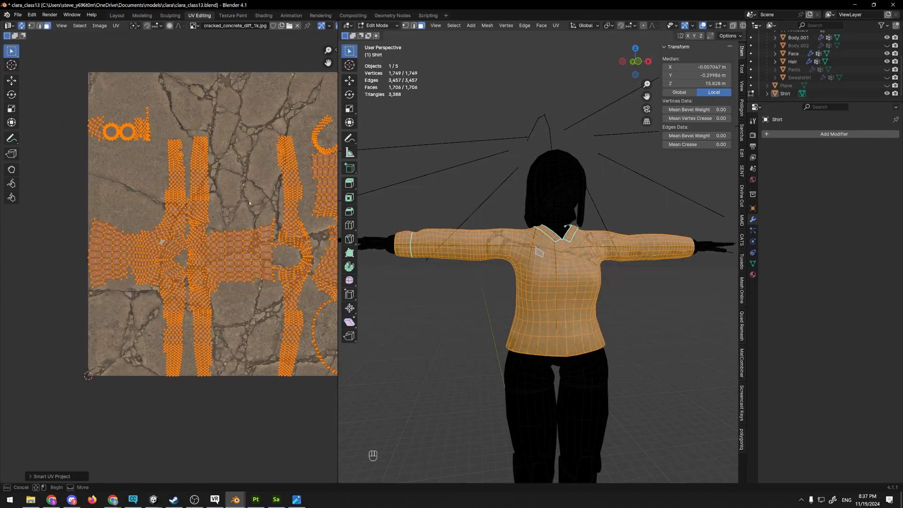
key(alt+a)
key(l)
middle_drag(462, 269, 480, 306)
scroll(187, 238, down, 3)
scroll(170, 235, up, 3)
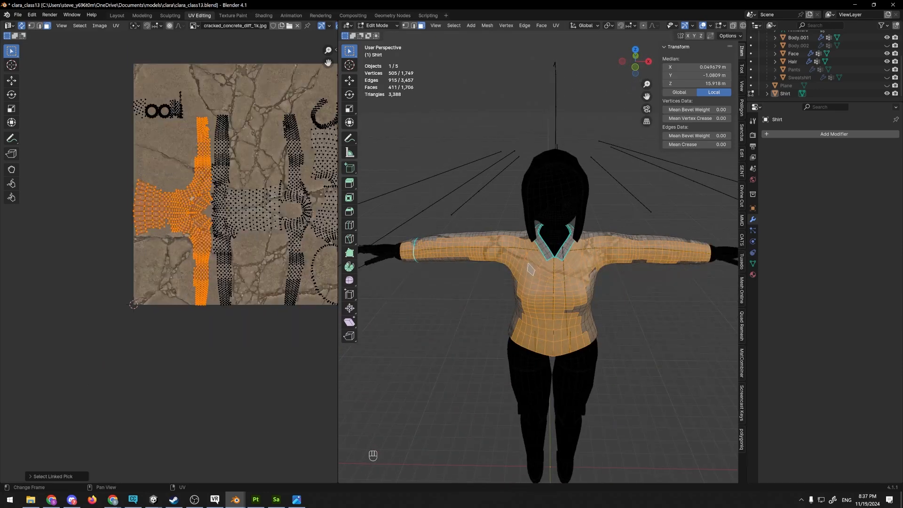
scroll(155, 235, down, 2)
scroll(154, 235, up, 1)
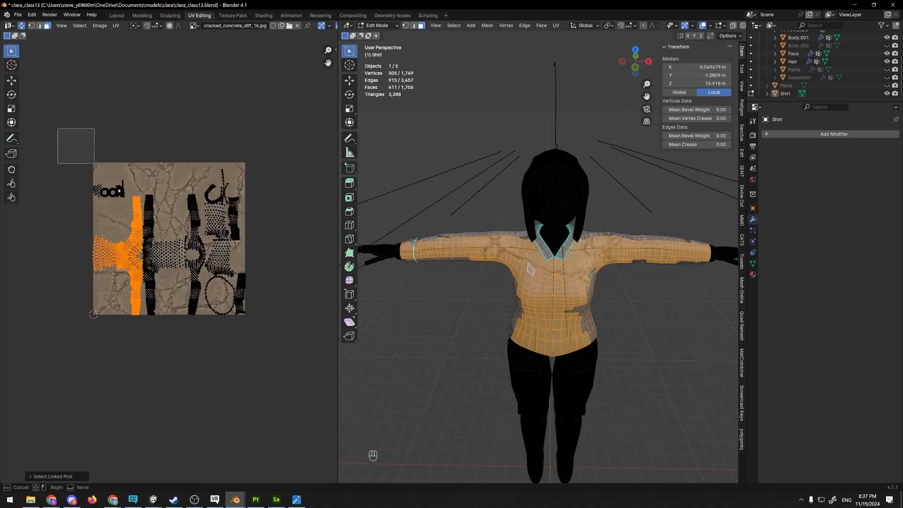
- Select all UV islands to view the full layout over the texture, and clear the selection
key(a)
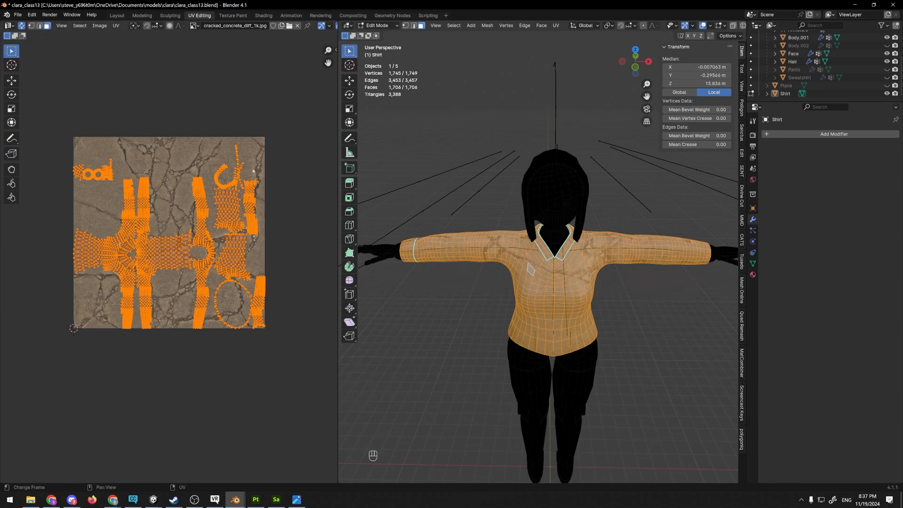
middle_drag(214, 132, 230, 138)
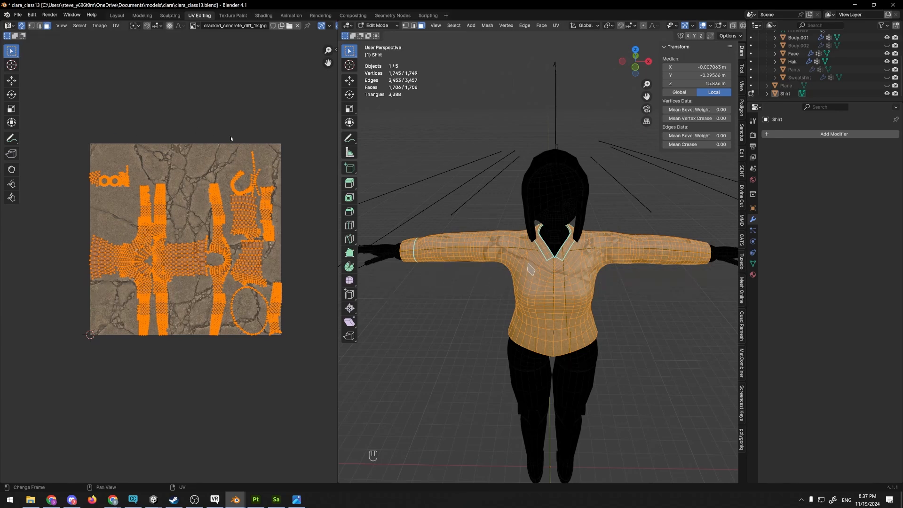
key(alt+a)
scroll(207, 223, up, 1)
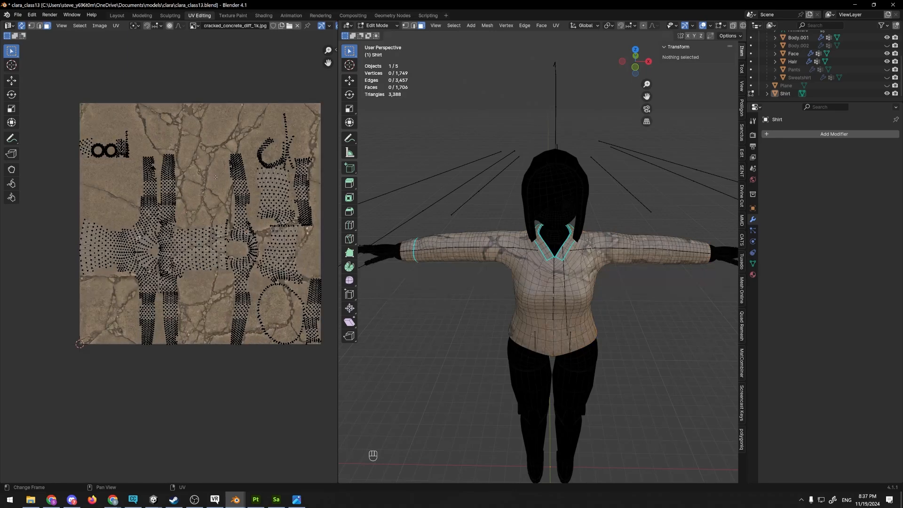
- Select the shirt front's linked UV island and move it off the concrete texture, beyond the image's left border
scroll(202, 224, up, 2)
key(l)
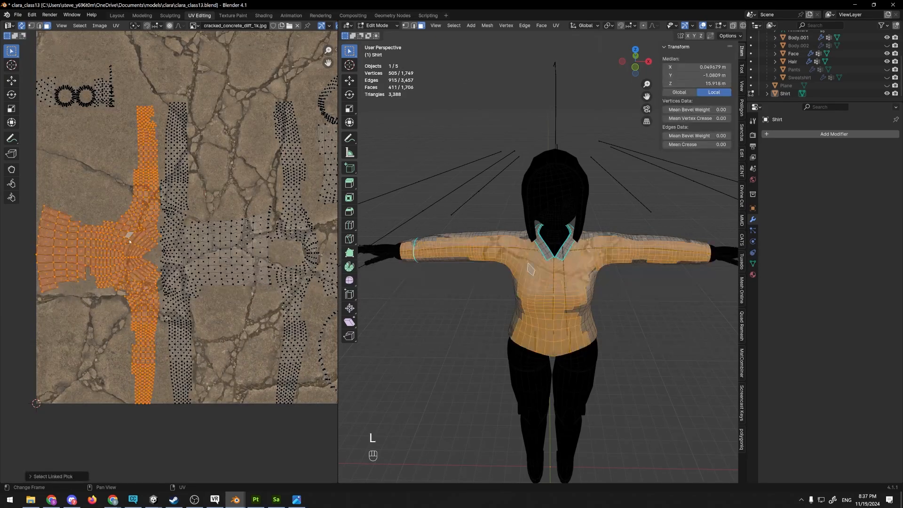
scroll(168, 219, down, 3)
scroll(167, 219, down, 2)
key(g)
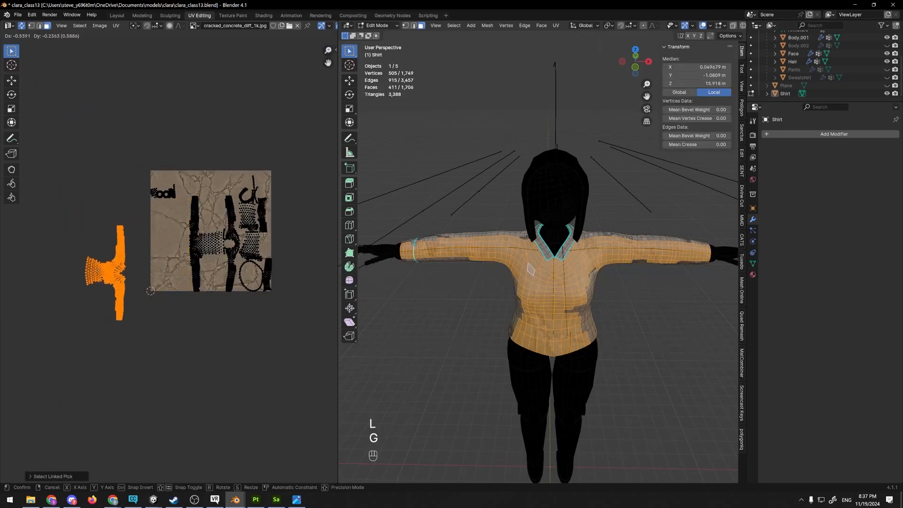
click(101, 262)
scroll(102, 262, up, 4)
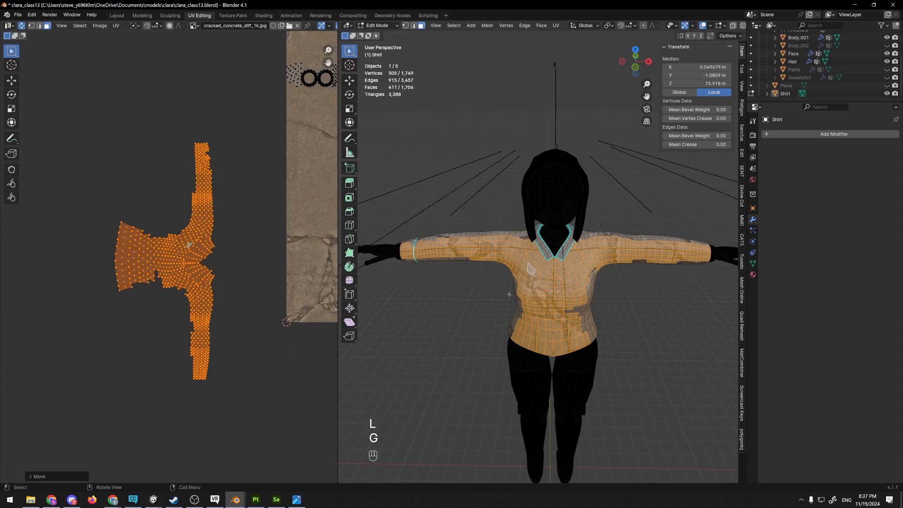
middle_drag(509, 294, 534, 279)
- Reposition the shirt front's UV island several times outside the image while watching how the texture shifts on the shirt
key(g)
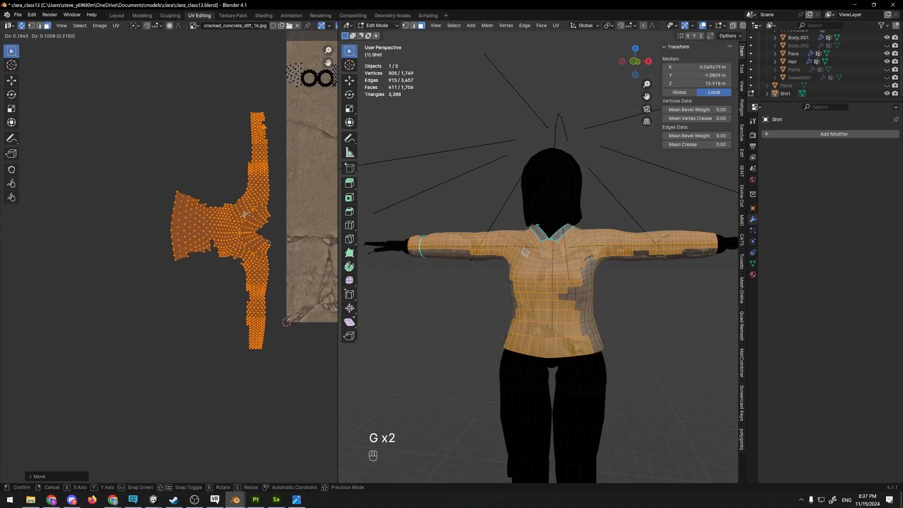
middle_drag(537, 271, 535, 275)
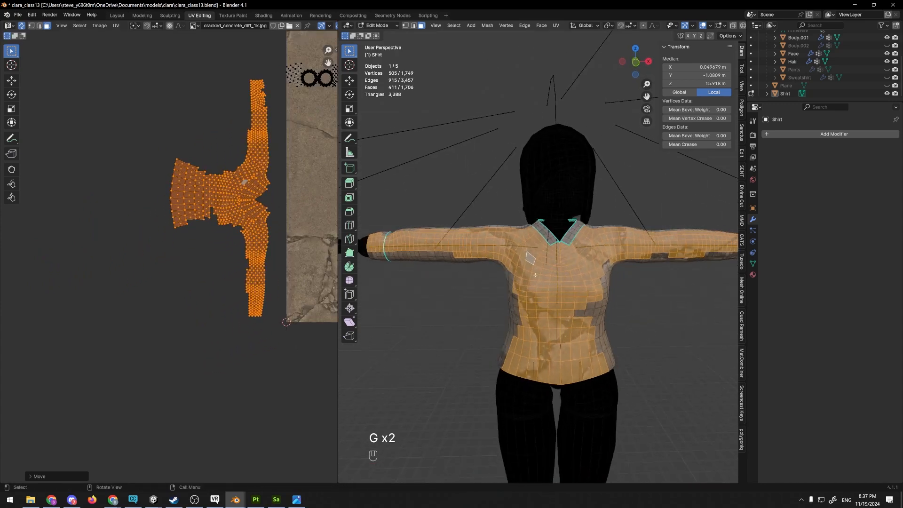
key(g)
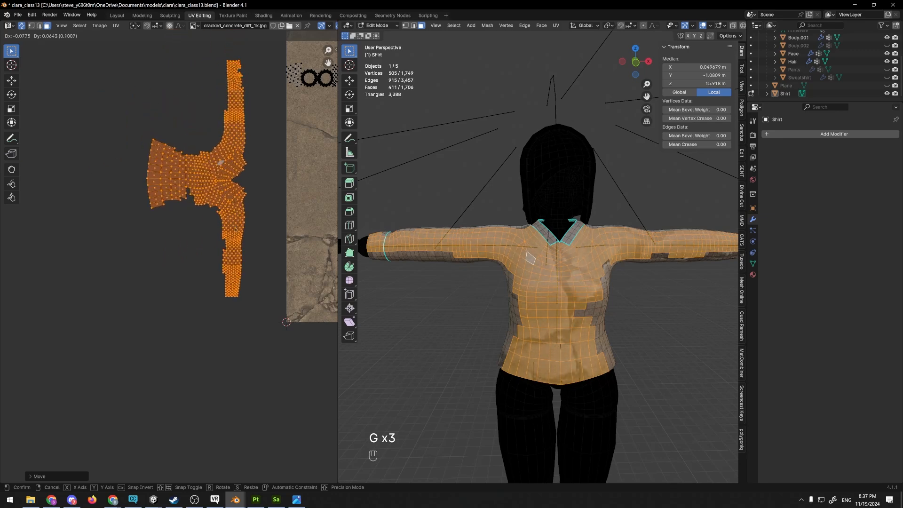
click(229, 317)
scroll(229, 317, down, 2)
middle_drag(229, 316, 130, 276)
scroll(482, 322, up, 4)
middle_drag(482, 323, 502, 300)
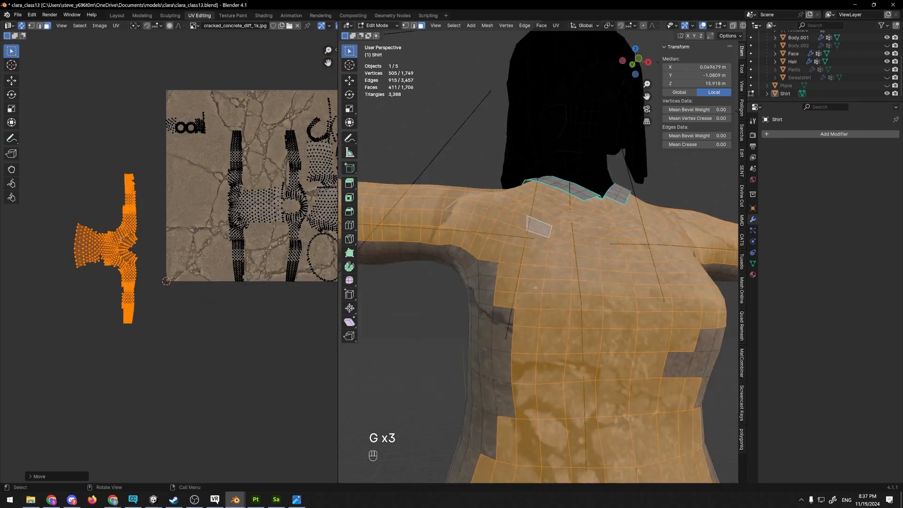
scroll(502, 300, up, 2)
key(g)
click(222, 232)
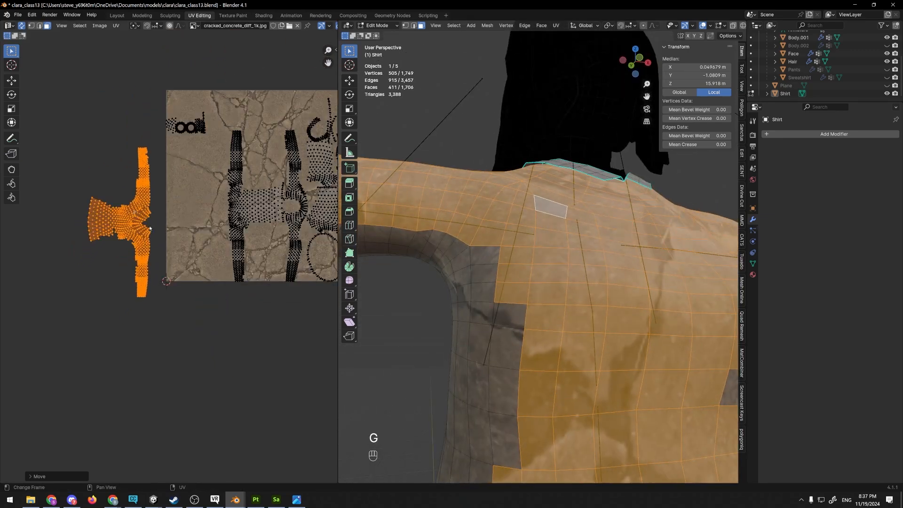
- Select two edges on the shirt front island's border near the underarm to compare the texture break with the UV layout
scroll(228, 221, up, 2)
middle_drag(249, 190, 208, 238)
middle_drag(510, 263, 551, 262)
scroll(532, 256, up, 1)
key(Tab)
key(Tab)
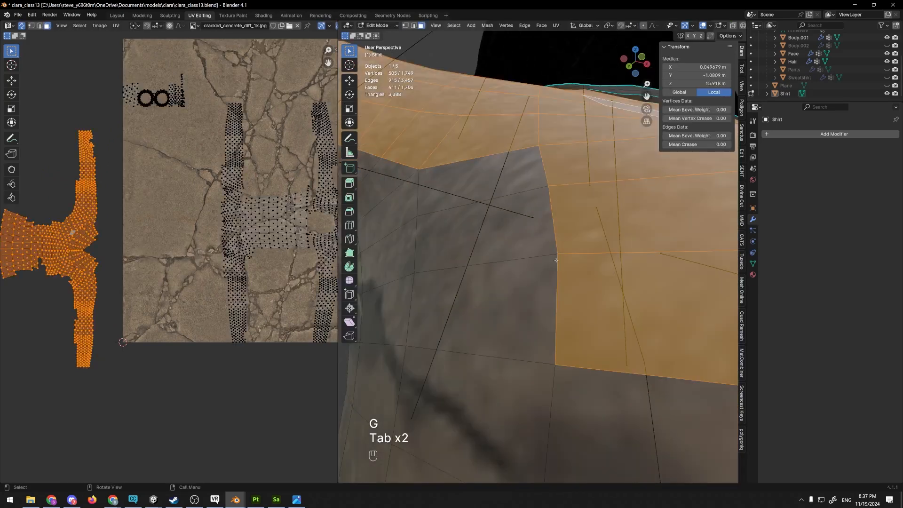
key(2)
shift+click(542, 172)
shift+click(544, 172)
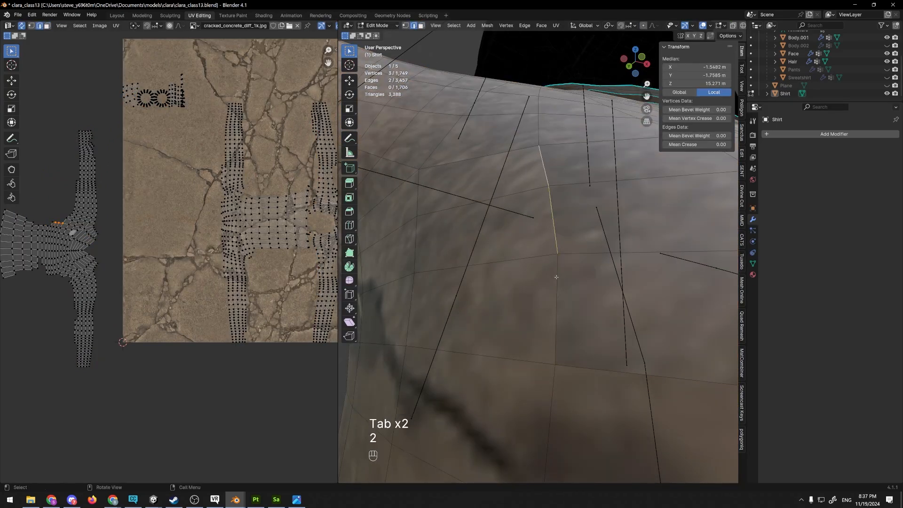
middle_drag(541, 172, 491, 339)
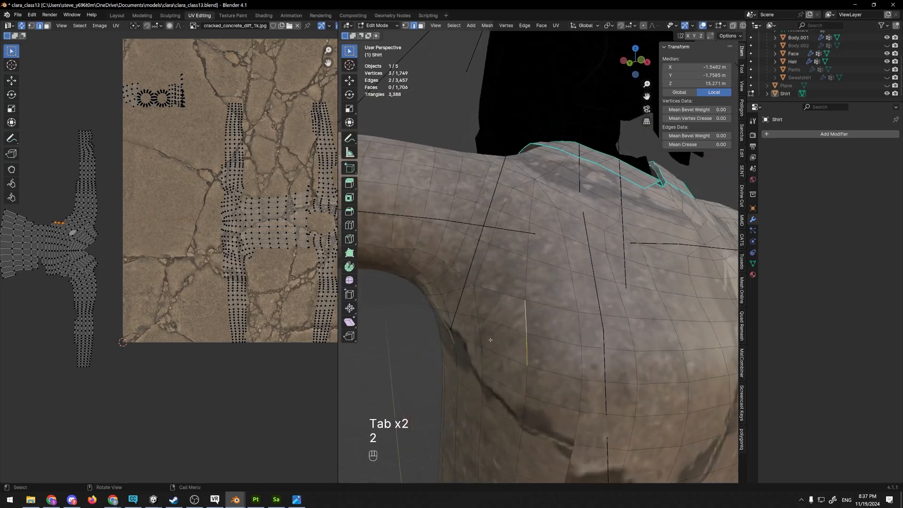
scroll(256, 254, down, 3)
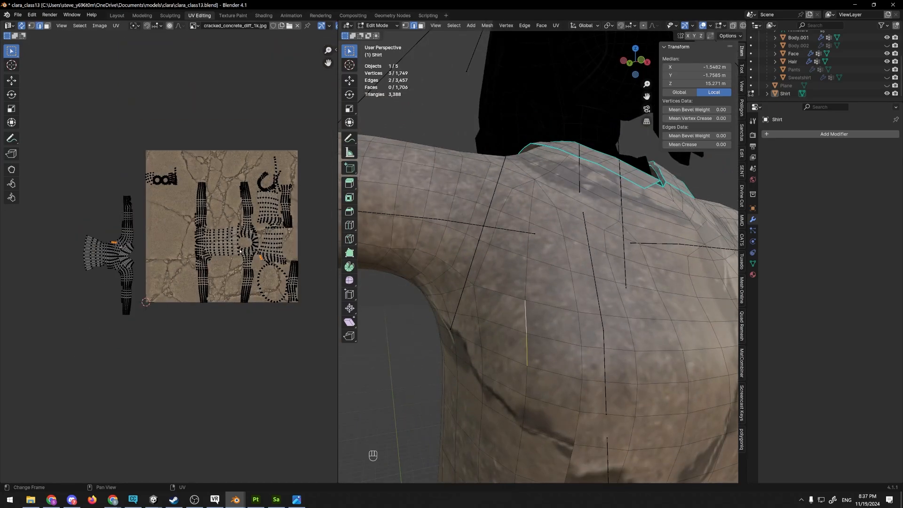
- Select the whole shirt mesh and reproject its UVs using Smart UV Project with a 66° angle limit and scaled margins
scroll(527, 282, down, 5)
middle_drag(526, 282, 447, 320)
scroll(515, 267, up, 4)
key(a)
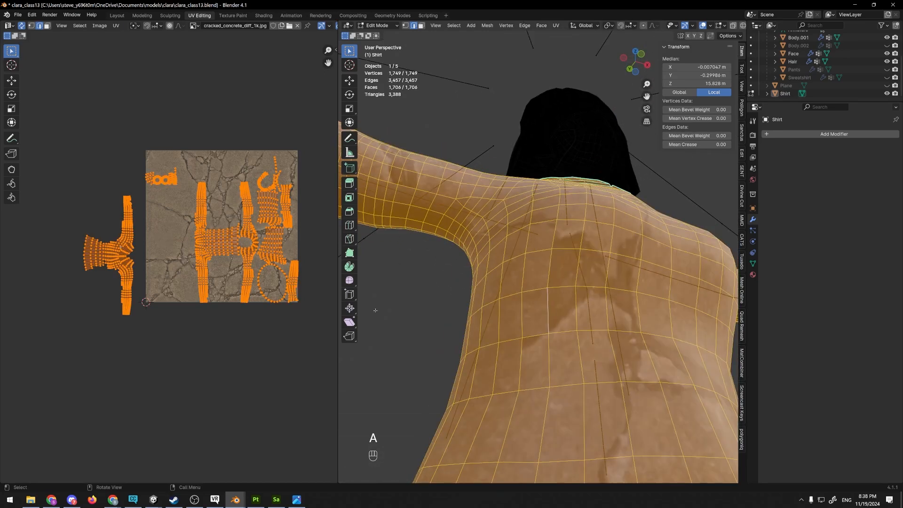
scroll(375, 311, down, 4)
middle_drag(375, 310, 475, 315)
scroll(481, 316, up, 3)
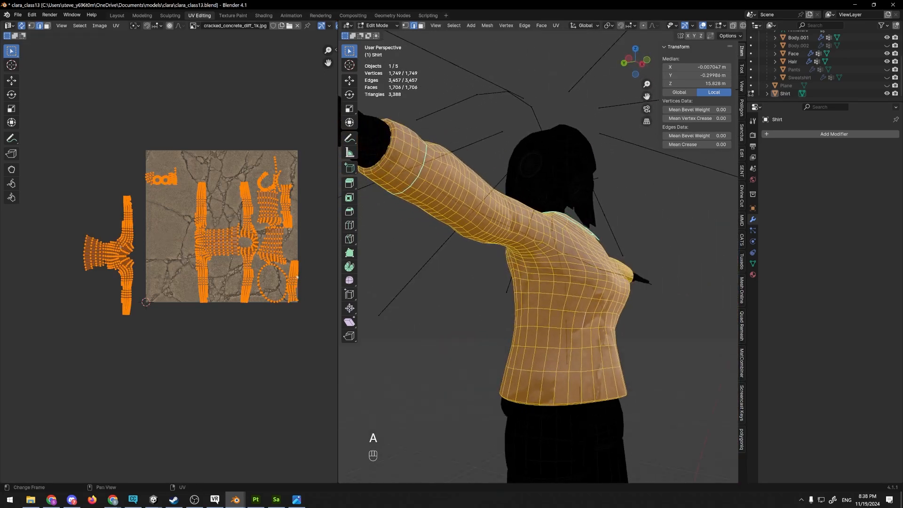
middle_drag(232, 252, 222, 251)
key(u)
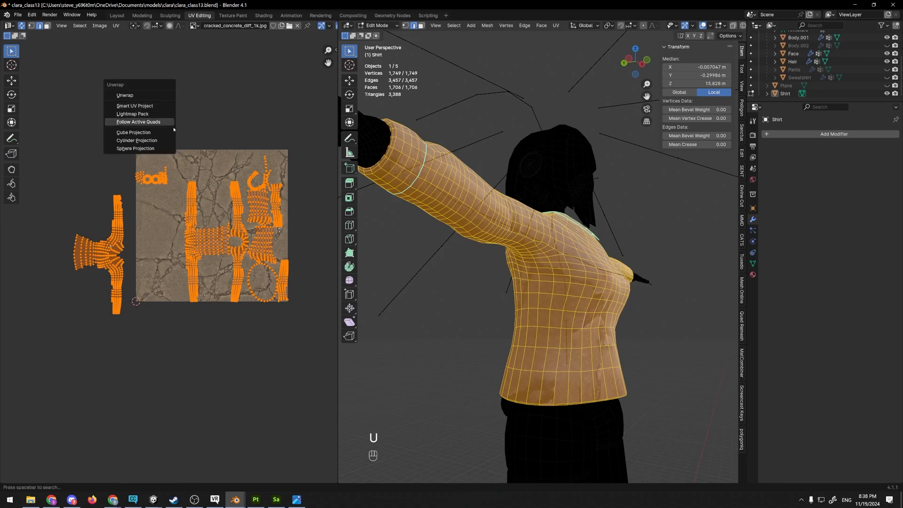
click(162, 107)
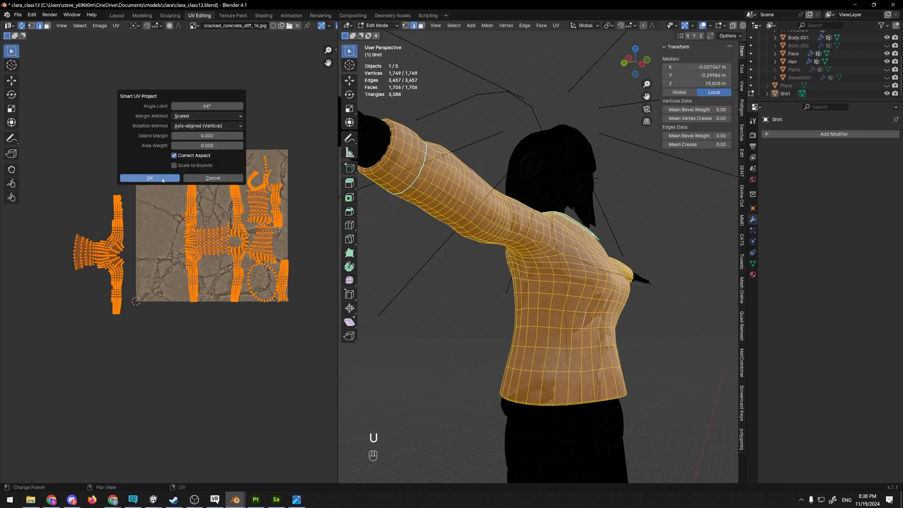
click(162, 178)
- In edge mode, select the edge loop running up one side of the shirt and along the underside of its sleeve
middle_drag(470, 174, 551, 232)
key(Tab)
key(Tab)
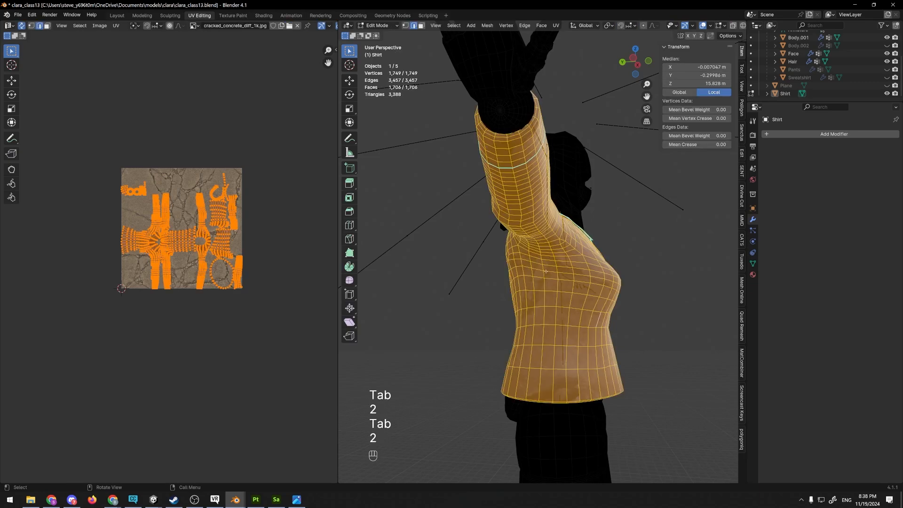
key(2)
alt+click(545, 263)
middle_drag(548, 262, 507, 272)
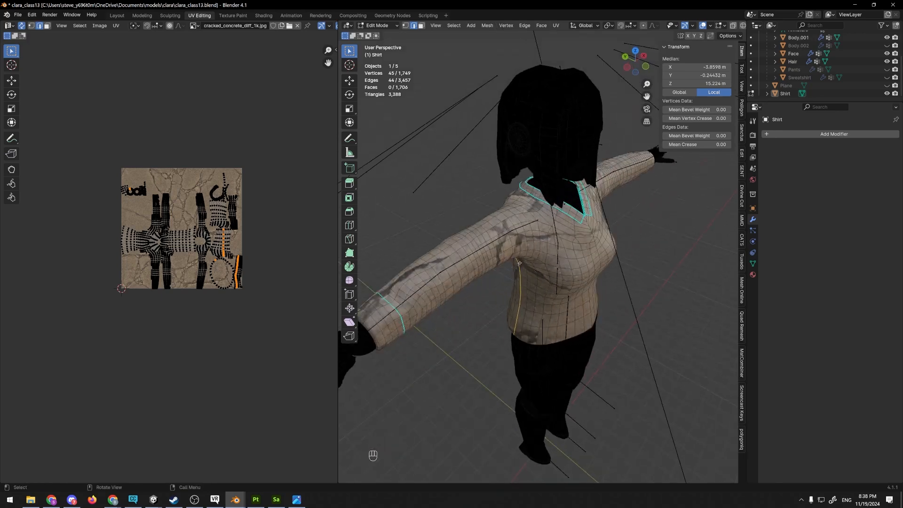
middle_drag(517, 243, 489, 207)
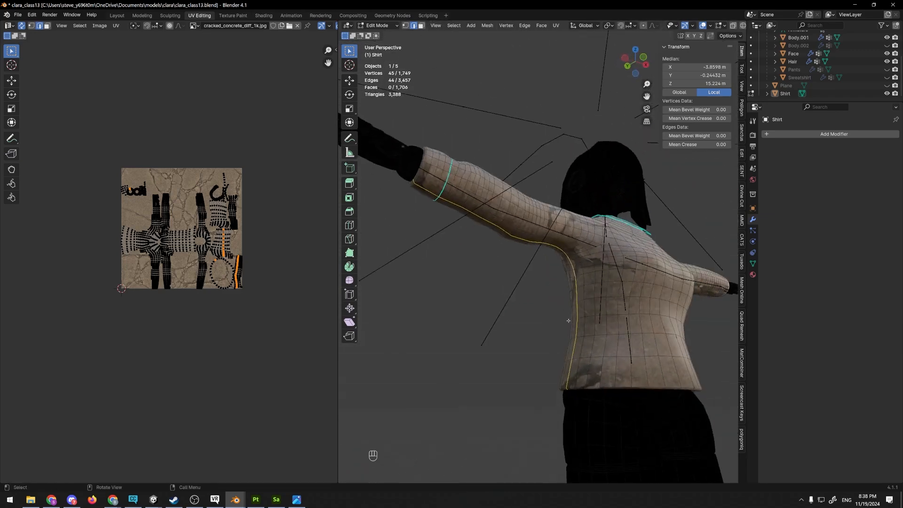
- Add the matching side and under-sleeve edge loop on the shirt's opposite side, checking both with X-ray in the right orthographic view
middle_drag(568, 320, 537, 310)
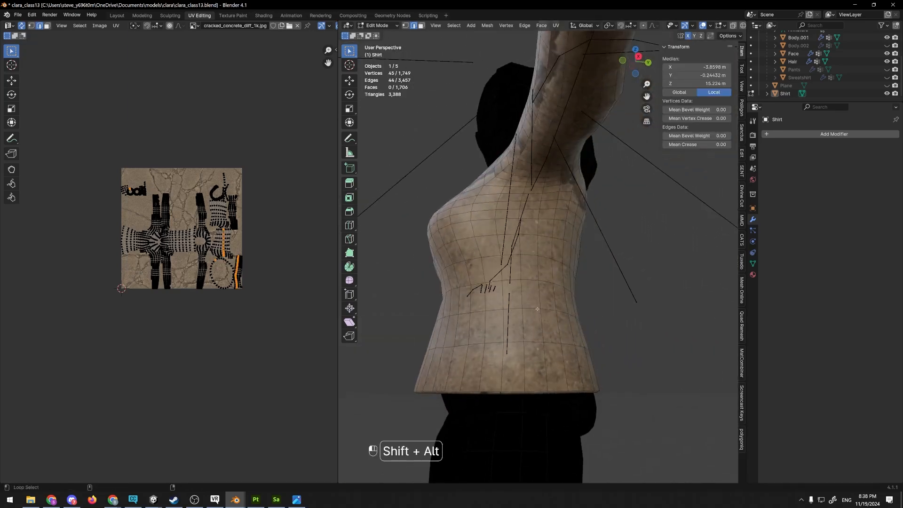
alt+shift+click(537, 309)
key(ctrl+z)
key(KP_3)
key(alt+z)
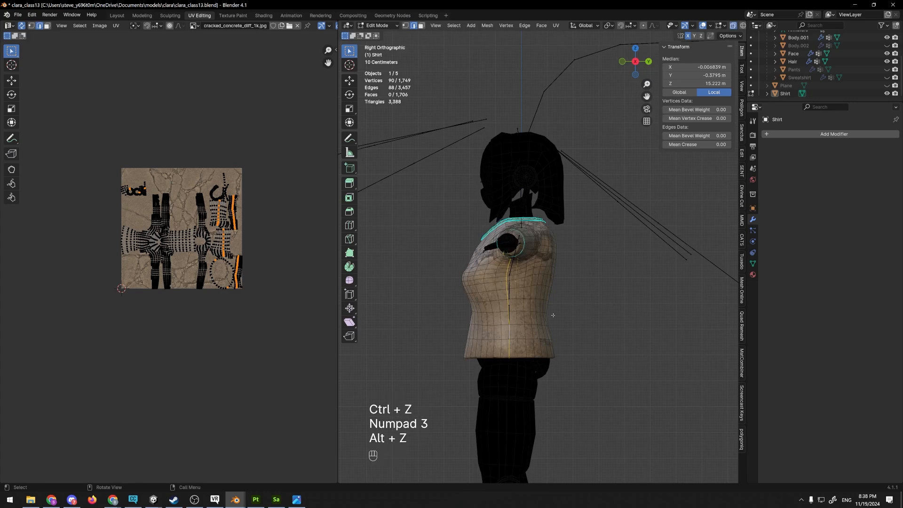
middle_drag(529, 304, 555, 319)
key(KP_3)
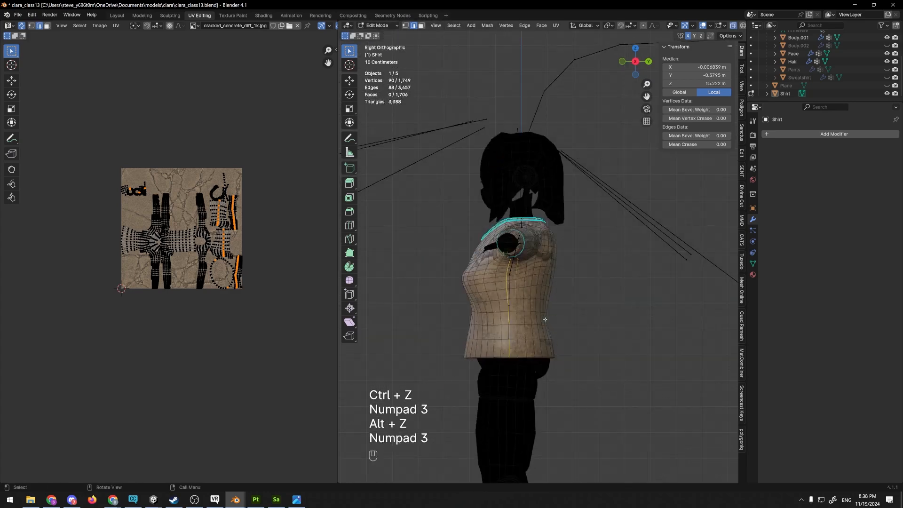
middle_drag(513, 246, 580, 266)
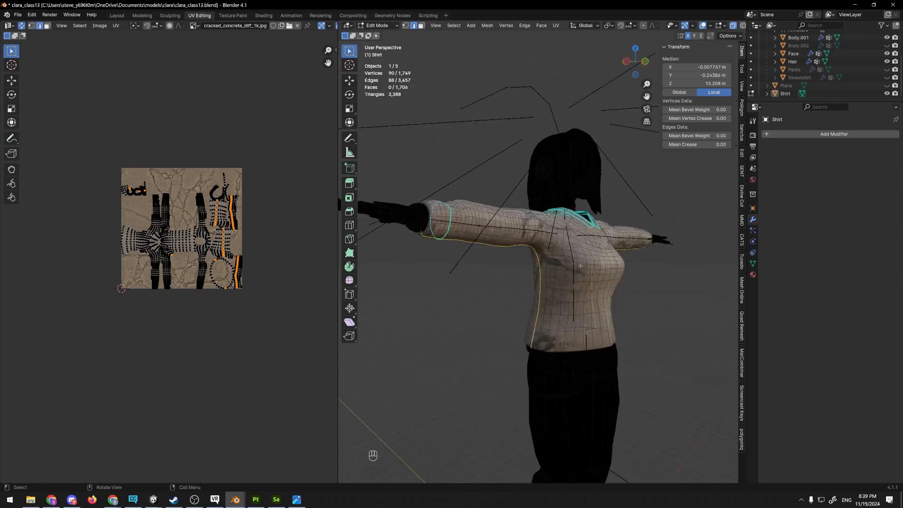
- Mark both selected side loops as seams, clear the selection, and check the seams around the shirt
key(ctrl+e)
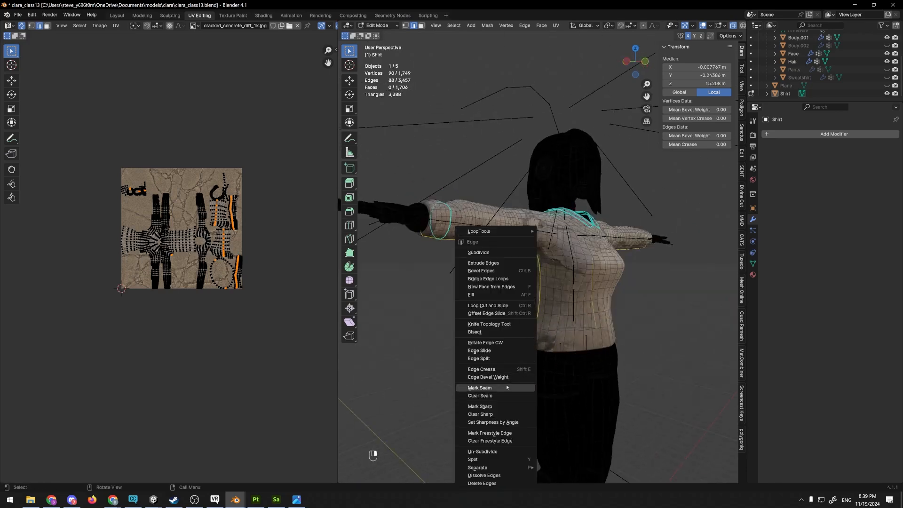
click(476, 389)
click(480, 384)
middle_drag(482, 372, 515, 249)
shift+middle_drag(517, 217, 571, 245)
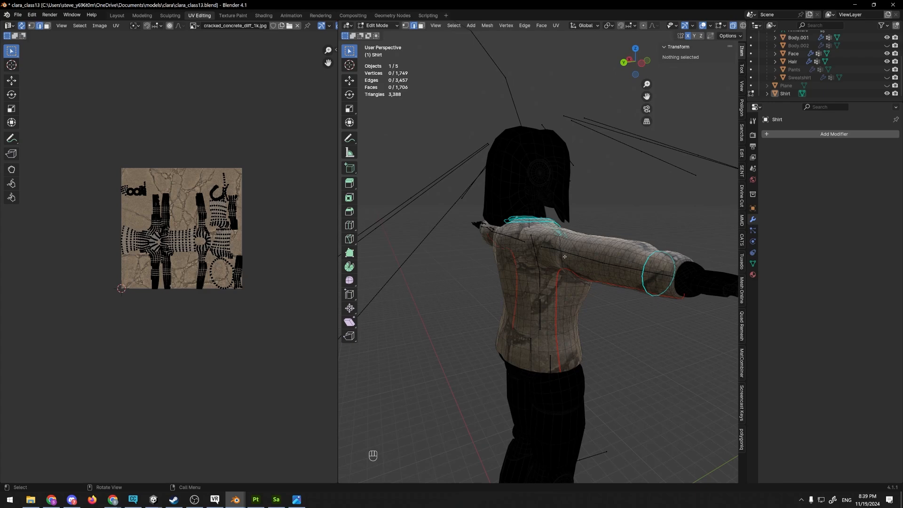
middle_drag(587, 301, 509, 281)
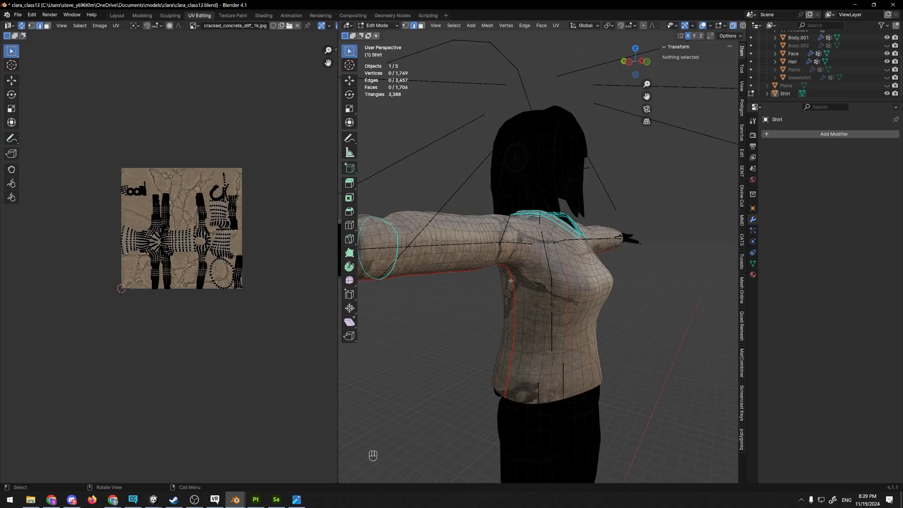
middle_drag(511, 280, 457, 286)
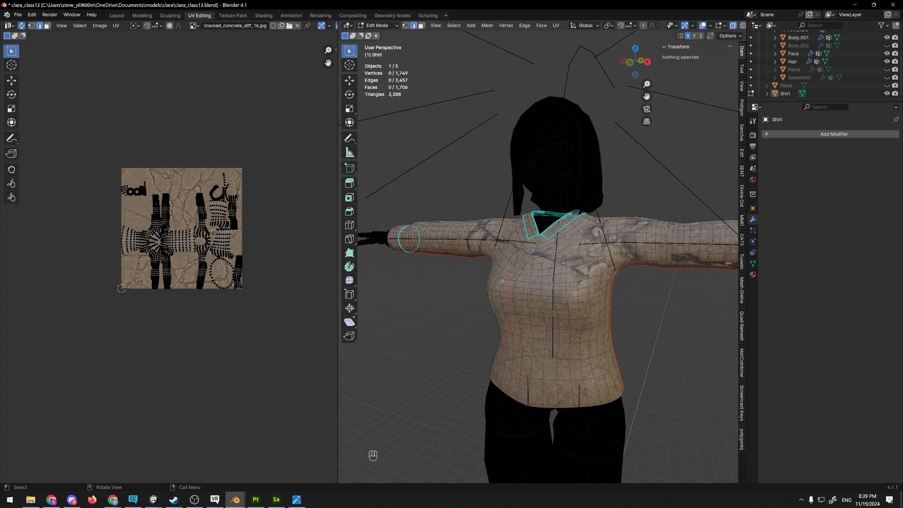
- Select the whole shirt mesh and unwrap it along the marked seams with the standard Unwrap
scroll(503, 281, down, 3)
key(a)
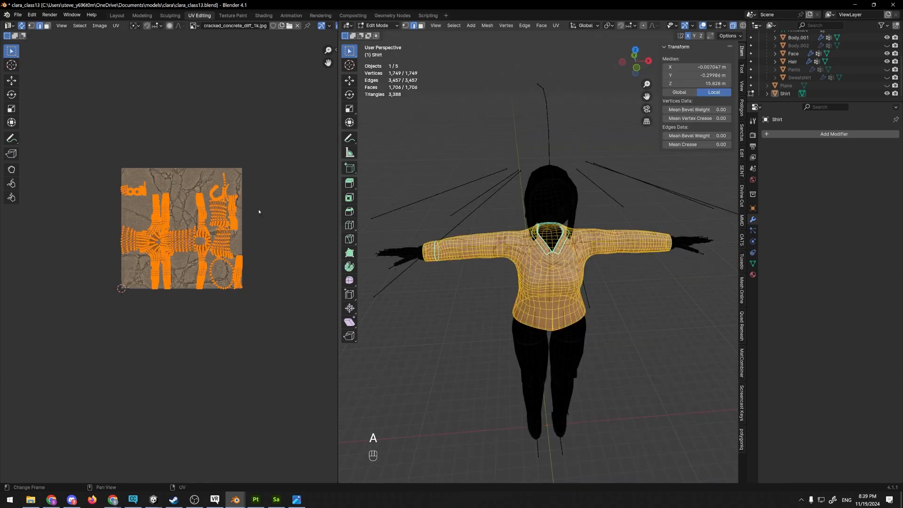
key(u)
click(212, 202)
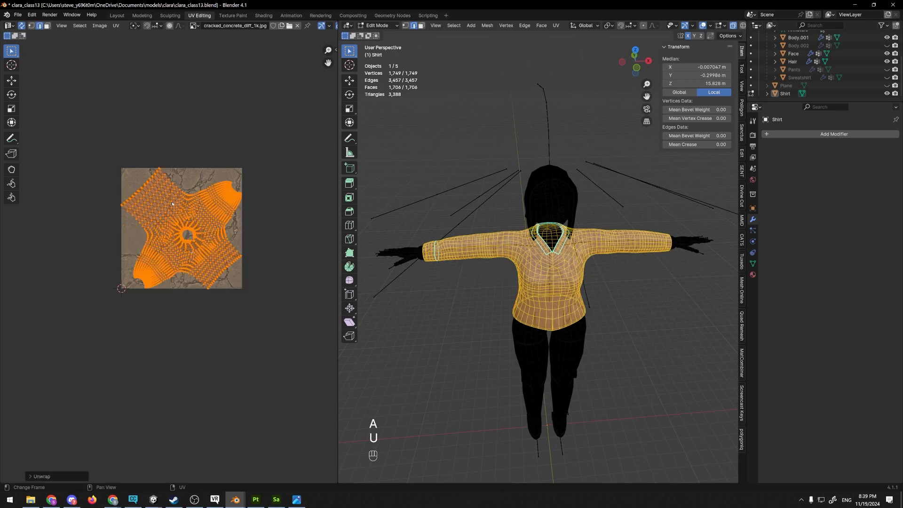
scroll(224, 313, up, 3)
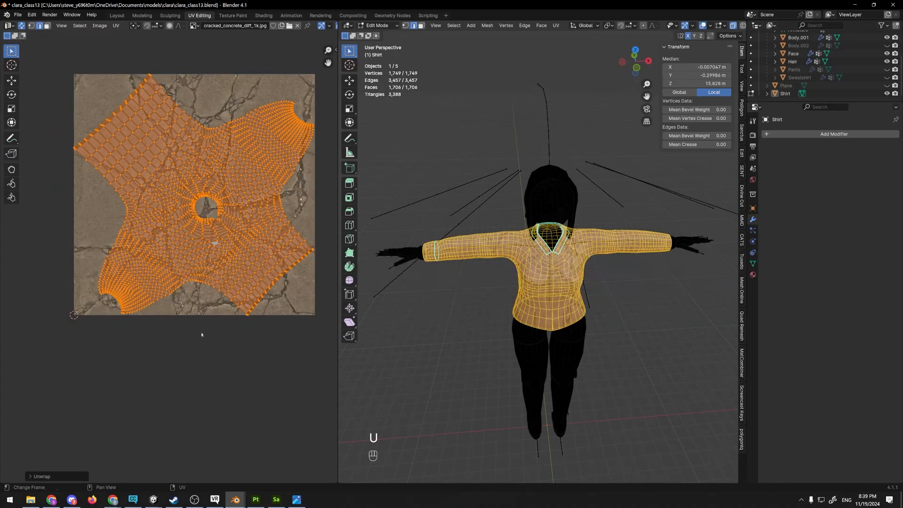
- Select the layout's central region and then a cuff region in the UV editor to examine which shirt parts they cover
click(203, 335)
click(213, 207)
scroll(188, 202, down, 2)
drag(135, 165, 221, 251)
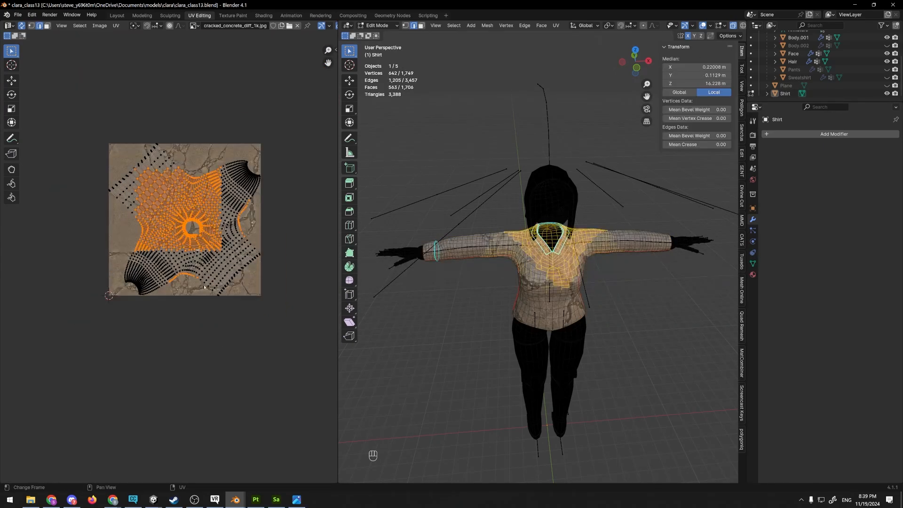
scroll(204, 288, up, 3)
drag(118, 284, 147, 301)
scroll(157, 264, up, 2)
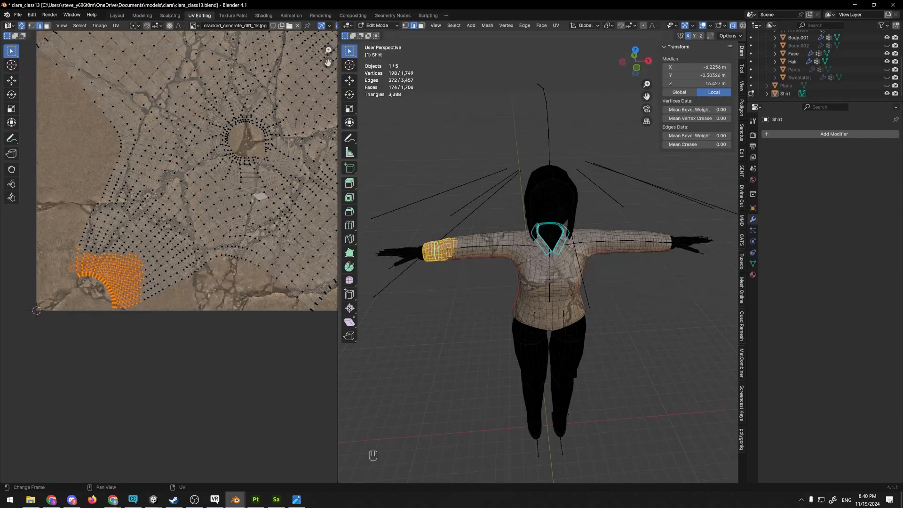
middle_drag(143, 257, 188, 234)
click(86, 234)
drag(86, 235, 185, 301)
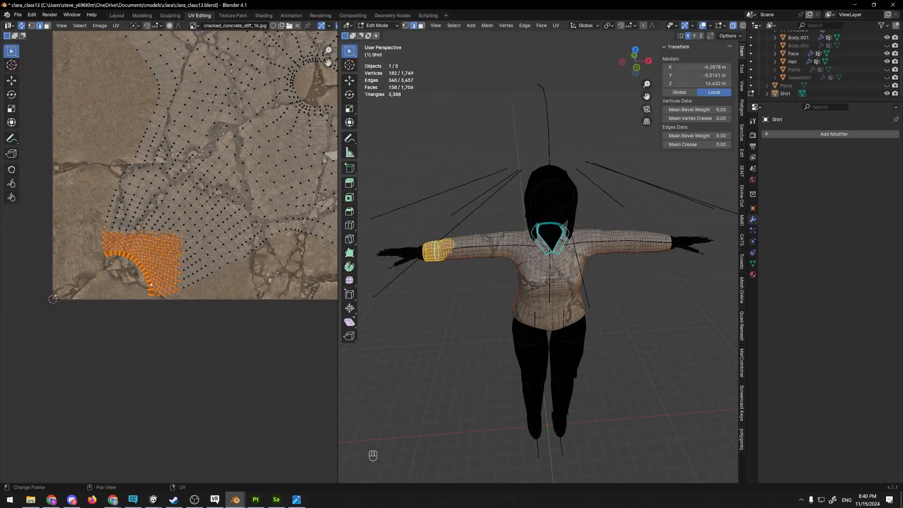
middle_drag(517, 306, 437, 253)
scroll(436, 253, up, 2)
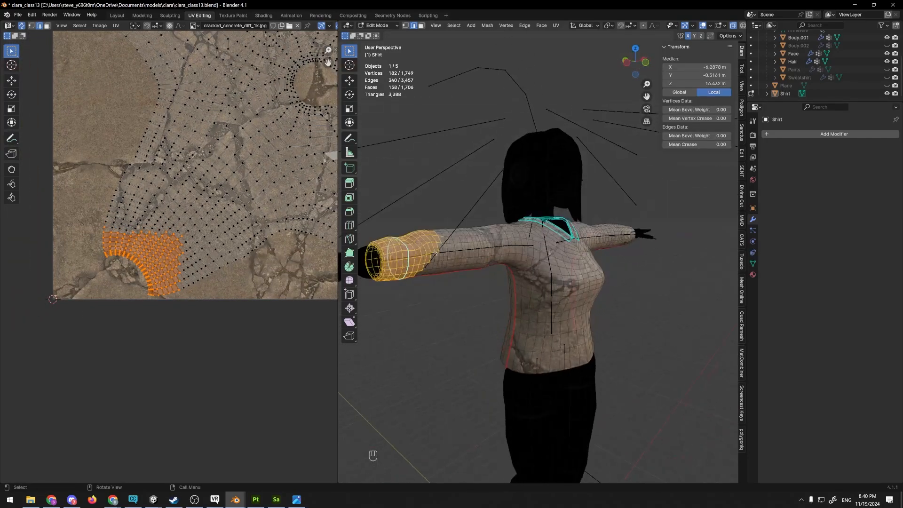
- Select the seam loops on both sides of the shirt and compare them with the outline of the UV layout
click(407, 227)
middle_drag(408, 227, 491, 282)
alt+click(564, 284)
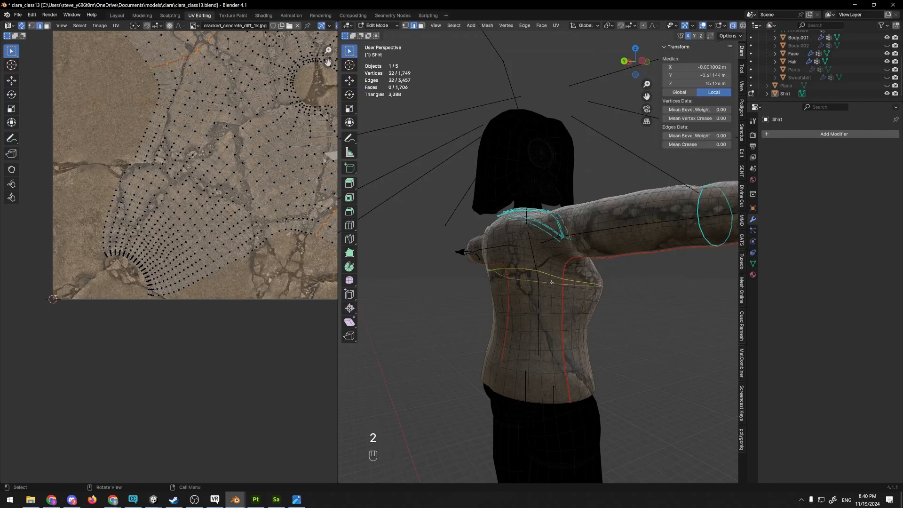
middle_drag(564, 284, 505, 272)
alt+shift+click(503, 279)
middle_drag(517, 254, 464, 266)
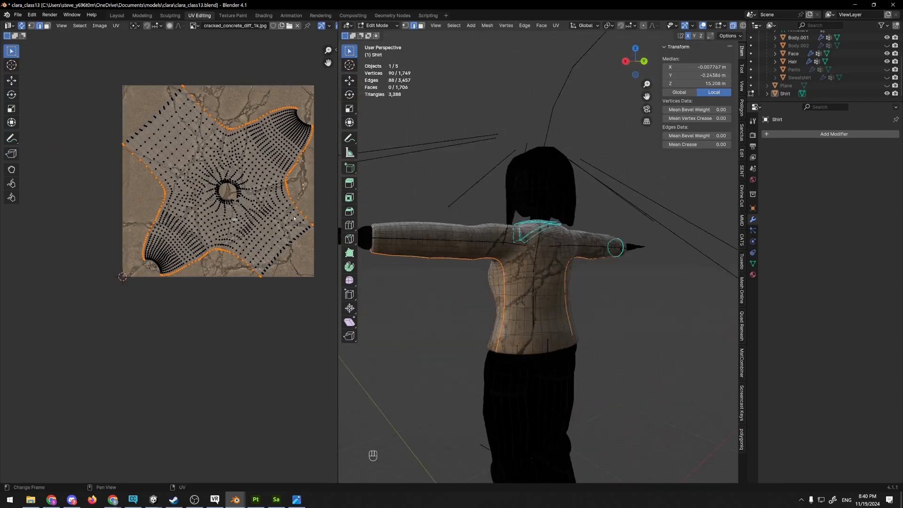
middle_drag(203, 228, 166, 252)
scroll(166, 253, up, 3)
scroll(166, 252, down, 3)
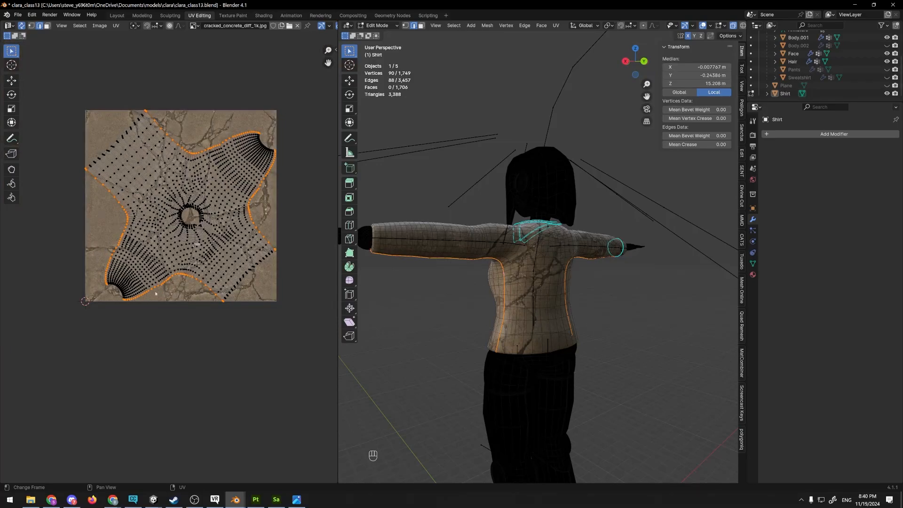
- Clear the selection and select the shirt's hem edges along the two opposite ends of the UV layout
click(423, 287)
middle_drag(425, 282, 480, 278)
scroll(481, 263, up, 3)
key(alt+z)
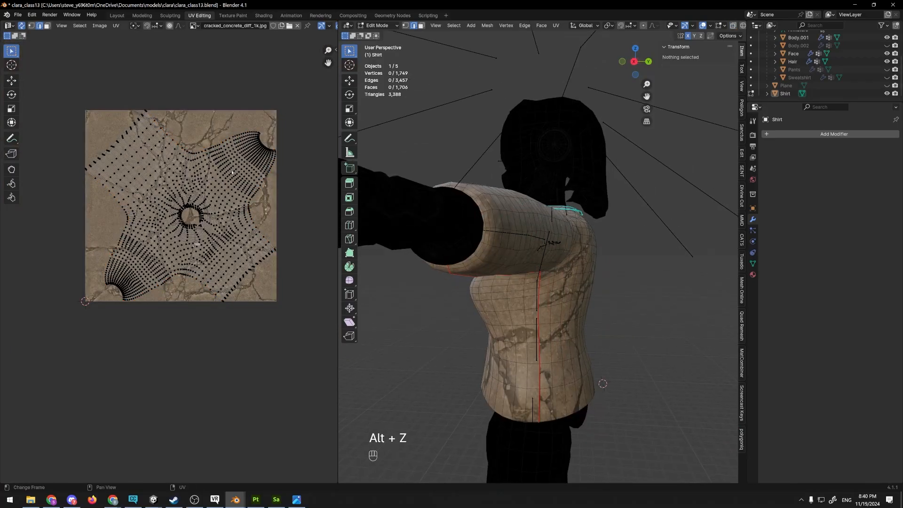
scroll(106, 191, up, 2)
middle_drag(106, 190, 139, 225)
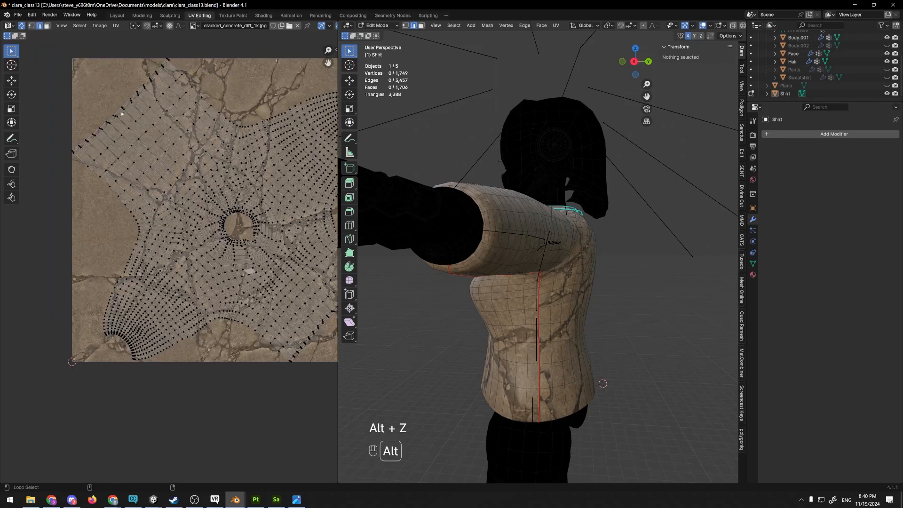
alt+click(117, 112)
middle_drag(250, 192, 169, 146)
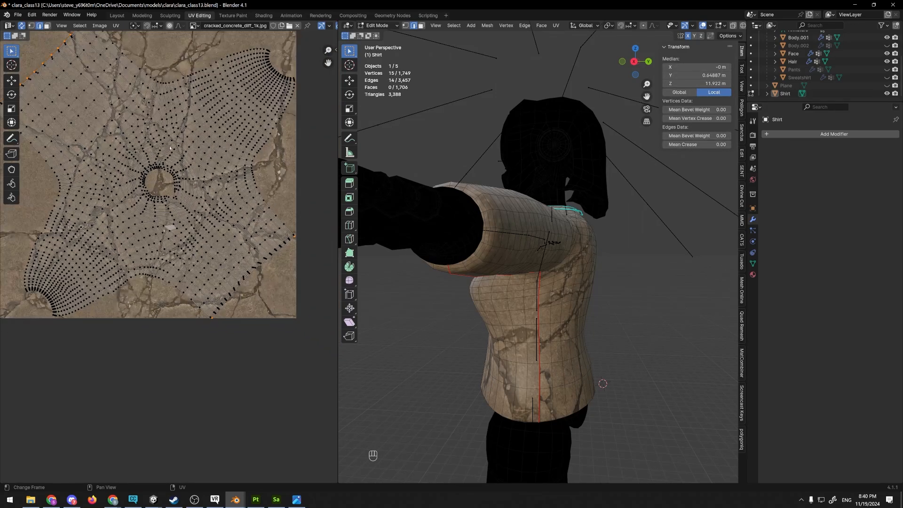
scroll(260, 246, up, 6)
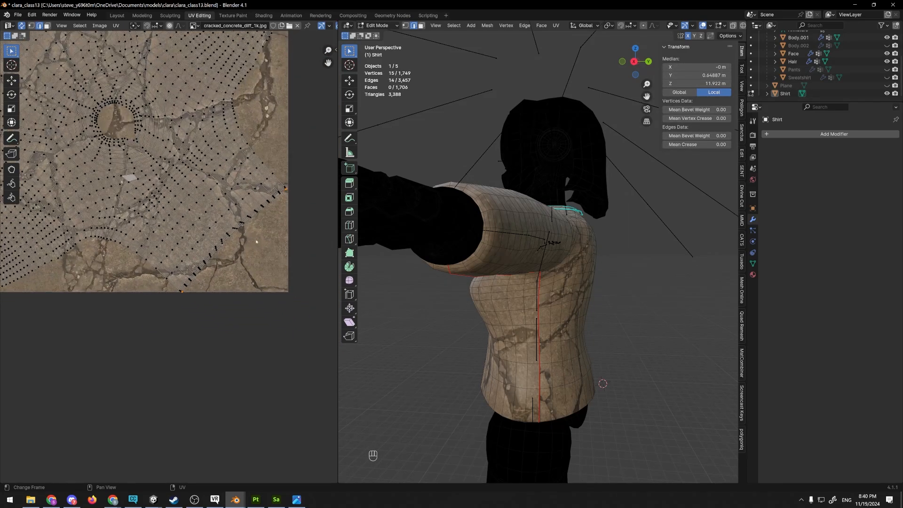
scroll(271, 233, down, 2)
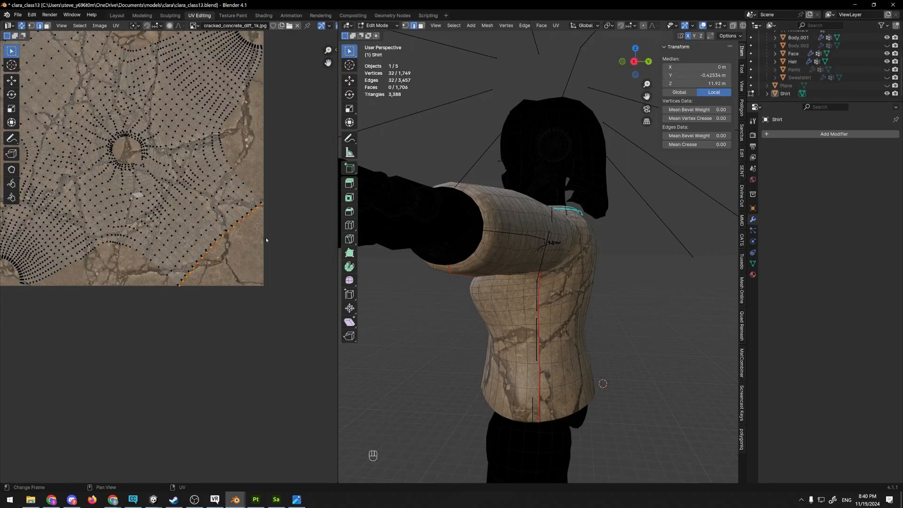
- Check the selected hem loop around the bottom of the shirt with X-ray and against the UV layout
middle_drag(602, 237, 491, 230)
key(alt+z)
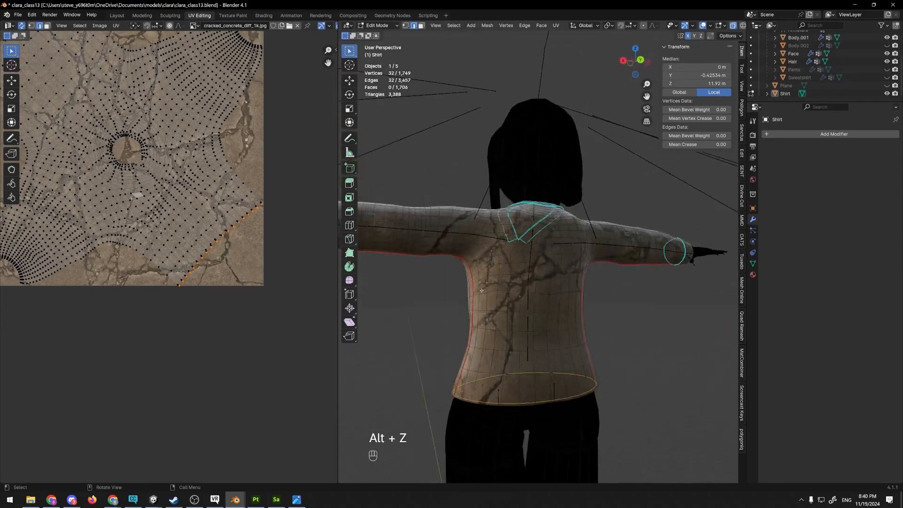
scroll(629, 384, up, 2)
shift+middle_drag(508, 366, 488, 235)
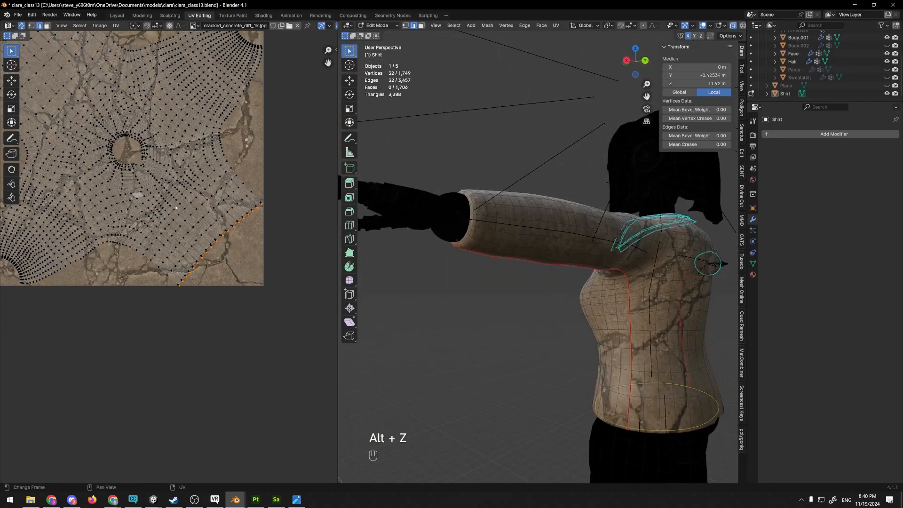
middle_drag(177, 207, 181, 205)
scroll(181, 205, down, 3)
middle_drag(139, 118, 152, 136)
scroll(152, 136, up, 2)
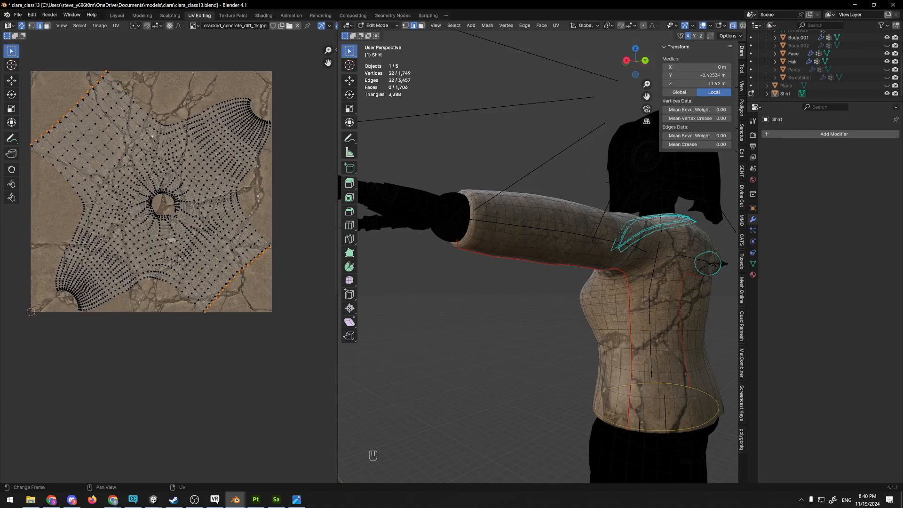
right_click(152, 136)
key(ctrl+e)
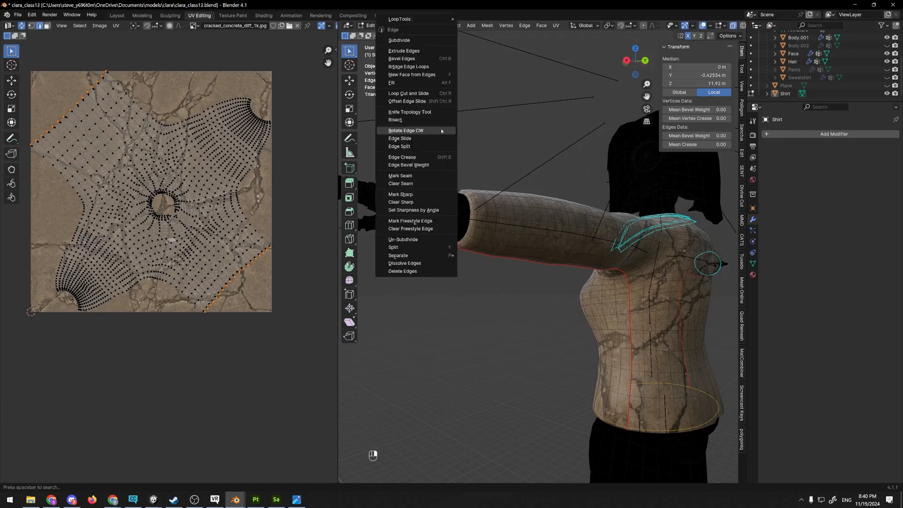
click(400, 194)
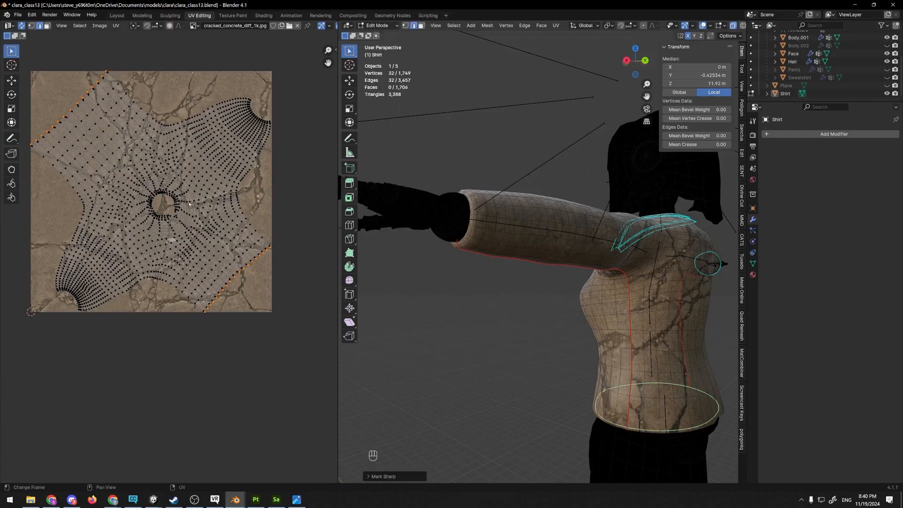
scroll(181, 278, up, 6)
scroll(176, 157, up, 2)
middle_drag(175, 156, 190, 244)
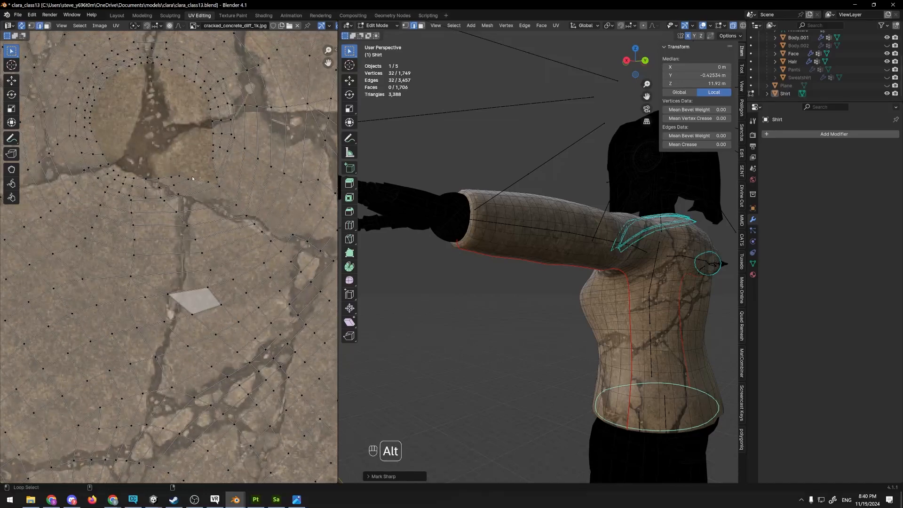
alt+click(204, 173)
key(ctrl+z)
key(ctrl+z)
scroll(210, 171, down, 10)
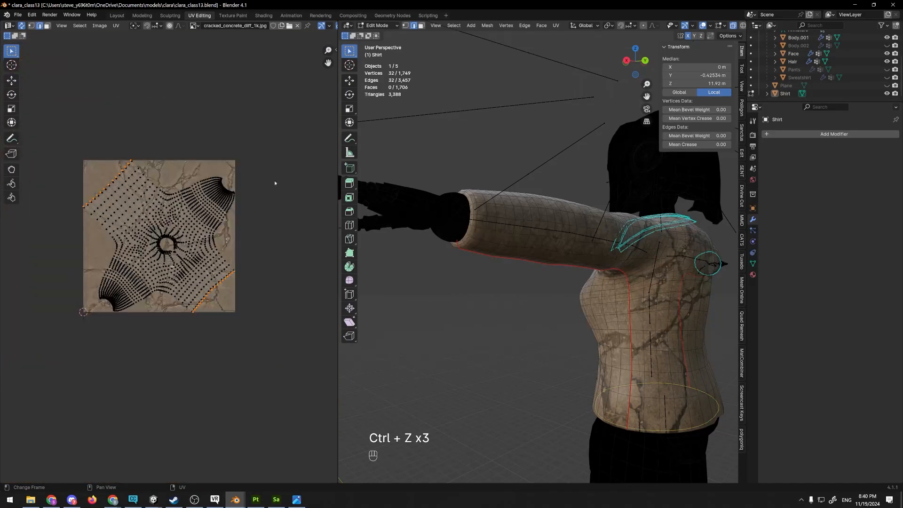
- Mark the selected hem loop as a seam and select the neckline edges around the layout's central hole
right_click(441, 170)
scroll(165, 237, up, 9)
scroll(152, 177, up, 1)
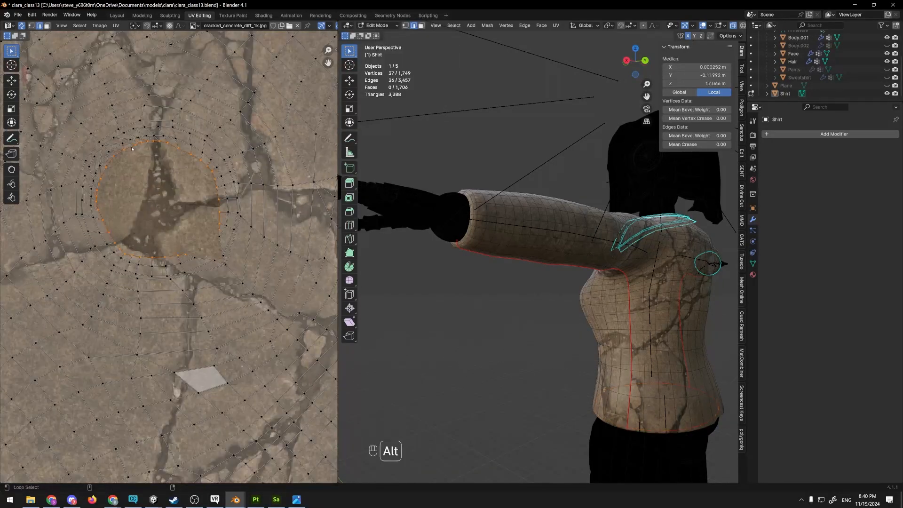
scroll(562, 227, down, 4)
middle_drag(691, 235, 622, 186)
key(alt+z)
key(alt+z)
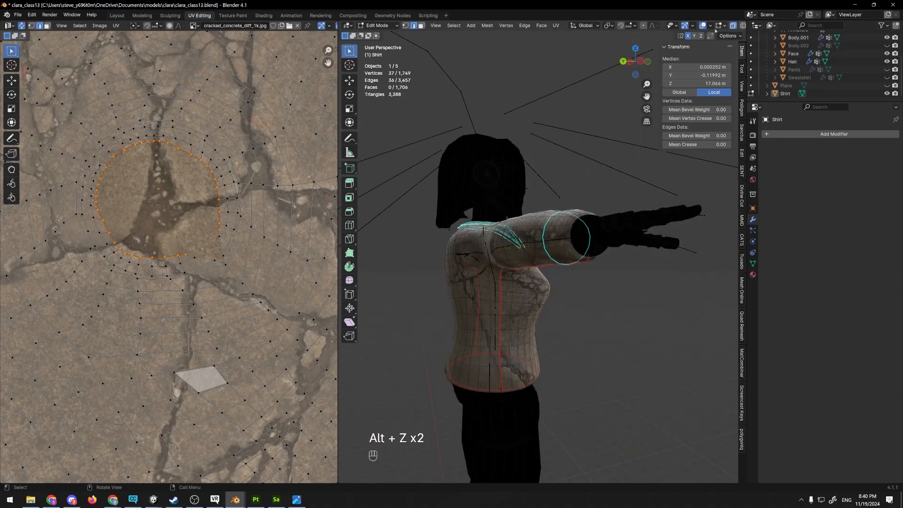
- In solid viewport shading, extend the selection around the whole neckline opening and mark it as a seam
scroll(743, 28, down, 3)
click(716, 26)
scroll(587, 155, down, 3)
middle_drag(541, 158, 597, 153)
scroll(202, 253, up, 2)
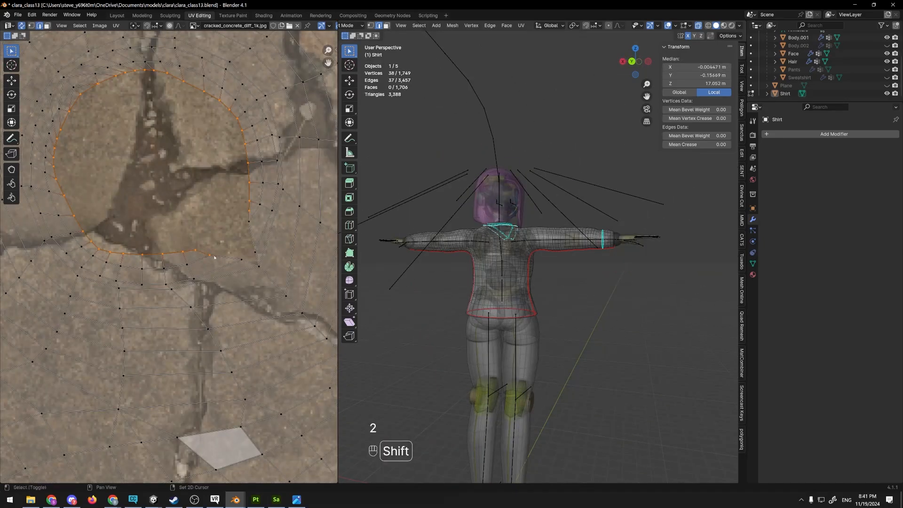
right_click(196, 216)
key(ctrl+e)
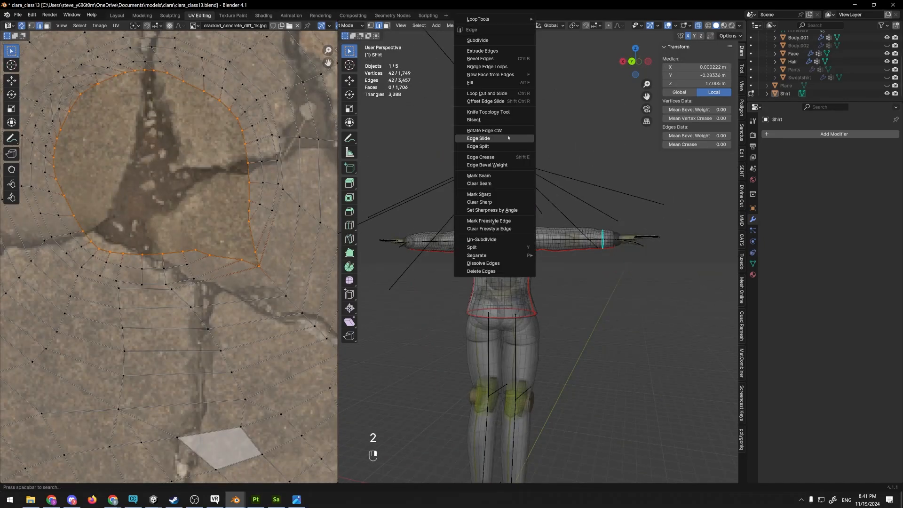
click(495, 176)
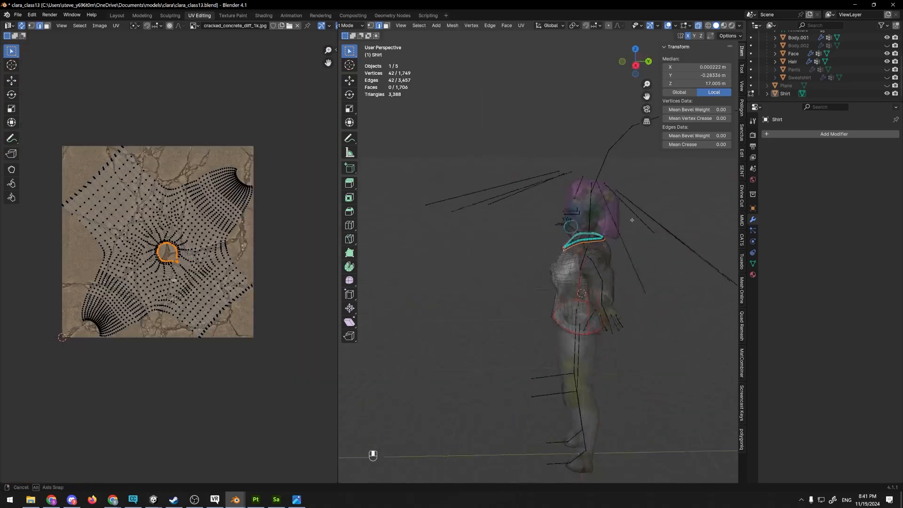
- Select the edge loops along the top of both sleeves from neckline to cuff, checking them in the right orthographic view with X-ray
key(alt+z)
middle_drag(631, 218, 606, 250)
alt+click(506, 253)
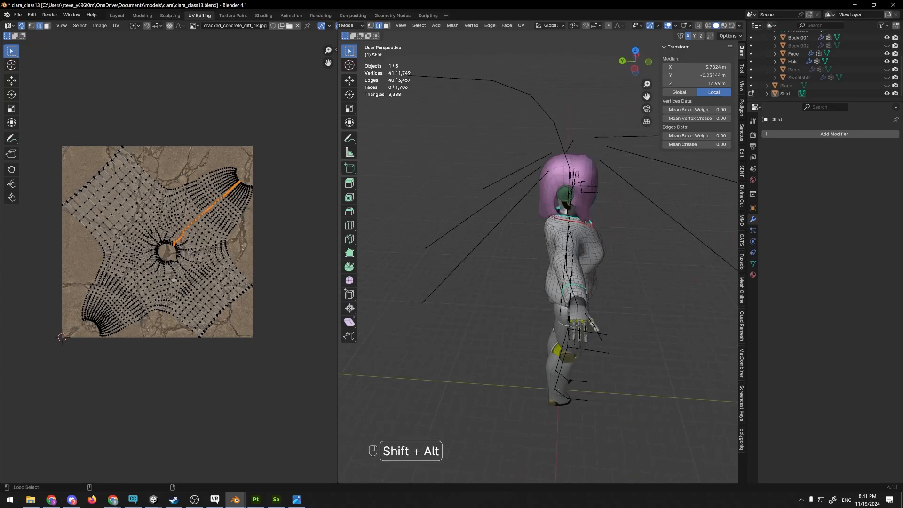
scroll(582, 225, up, 2)
key(KP_6)
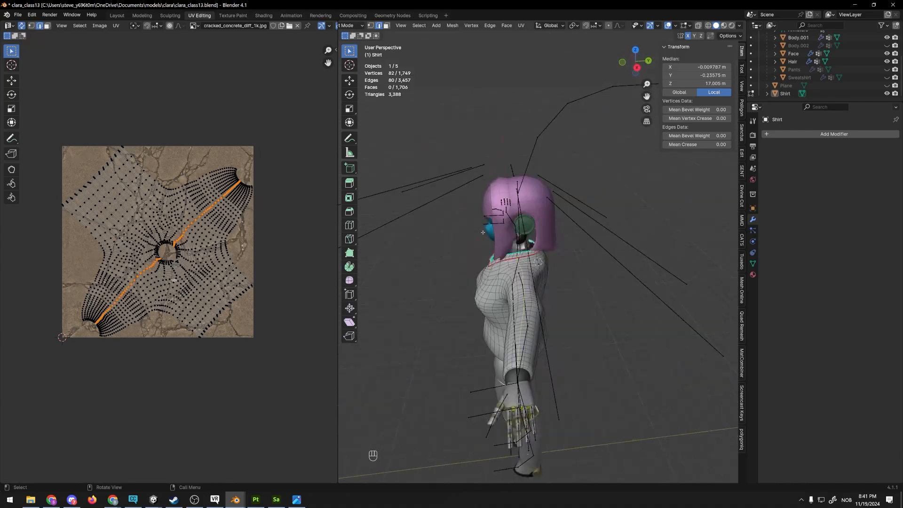
key(KP_3)
key(alt+z)
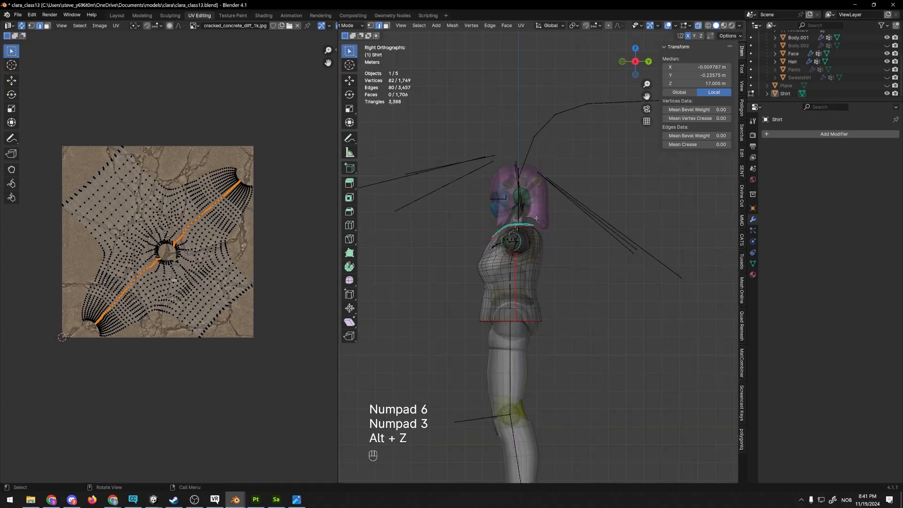
- Undo back to the selection of the two upper sleeve loops and mark them as seams
middle_drag(536, 218, 565, 220)
key(alt+z)
key(a)
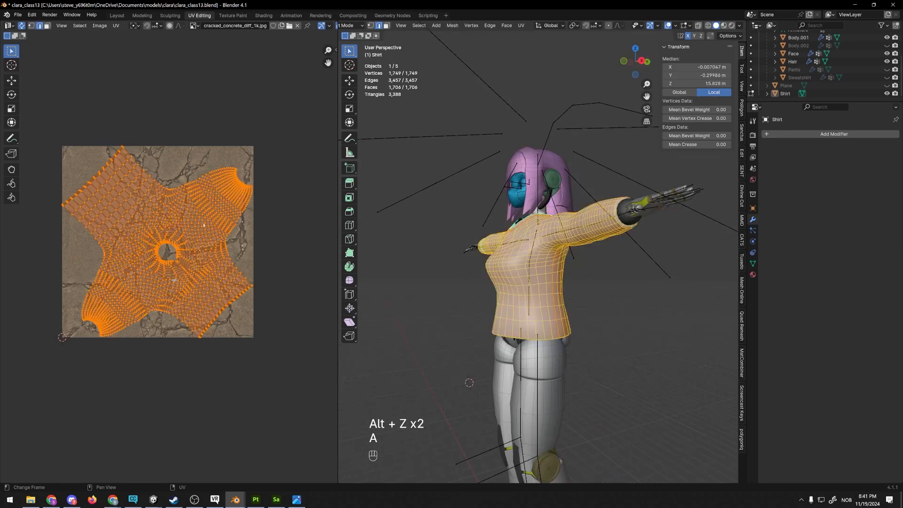
key(ctrl+z)
key(ctrl+z)
scroll(203, 225, up, 2)
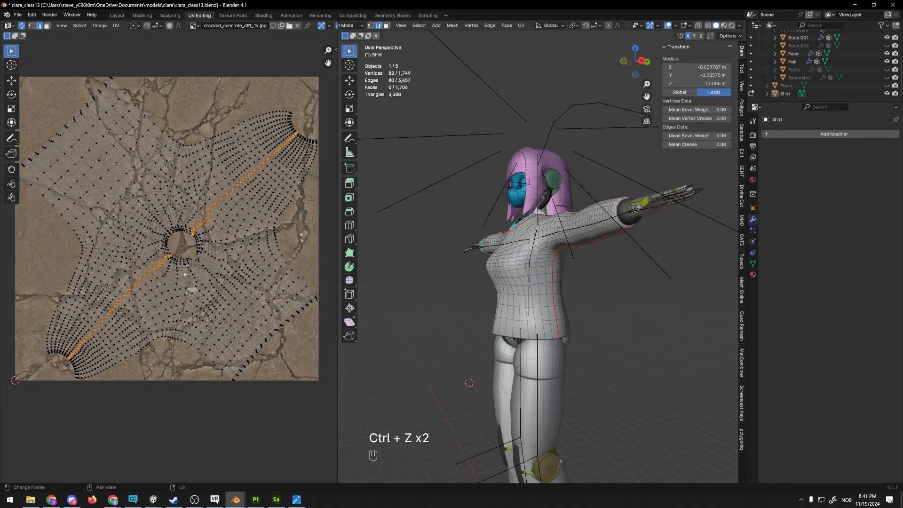
scroll(184, 273, up, 3)
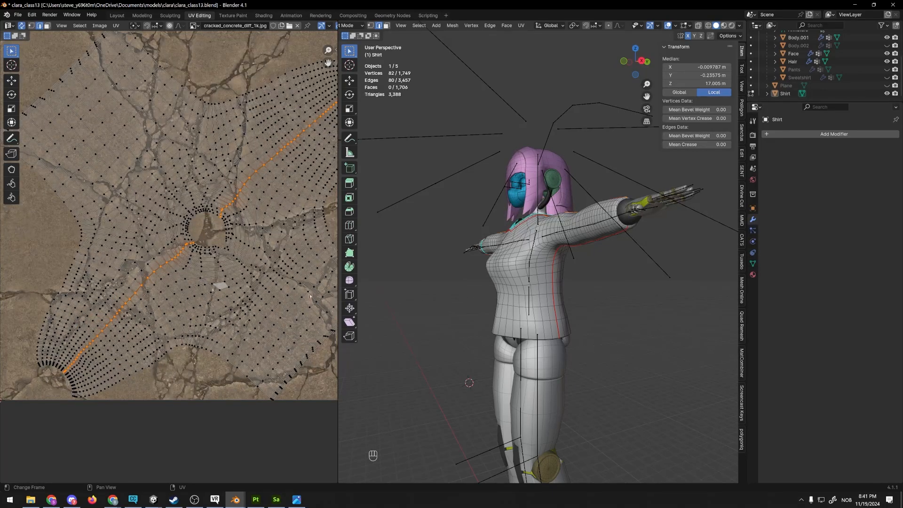
- Select the whole shirt, unwrap it again with the added hem, neckline and upper sleeve seams, and clear the selection
key(Home)
key(a)
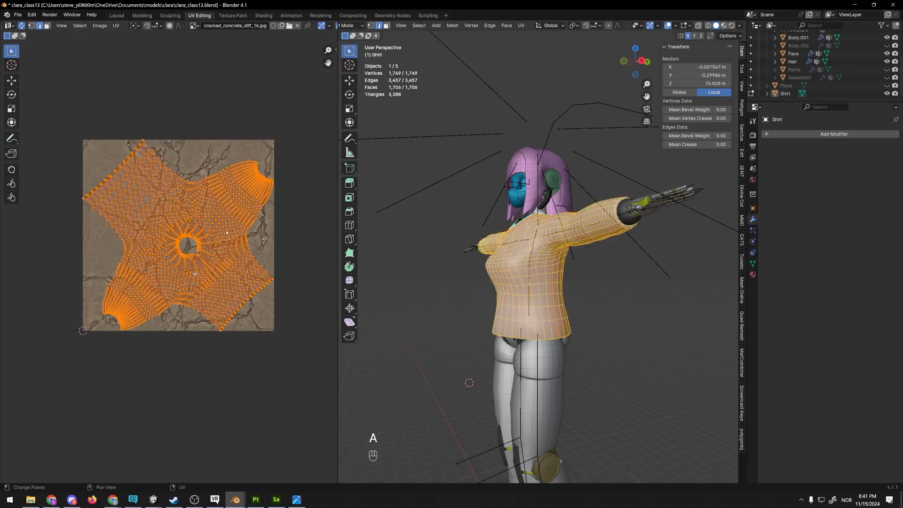
key(u)
click(235, 229)
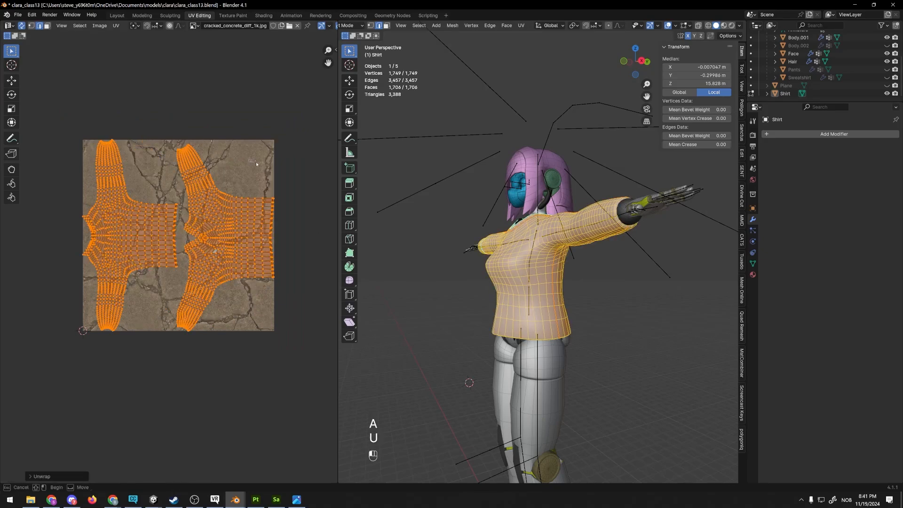
drag(249, 159, 257, 164)
middle_drag(256, 164, 292, 174)
middle_drag(475, 230, 539, 246)
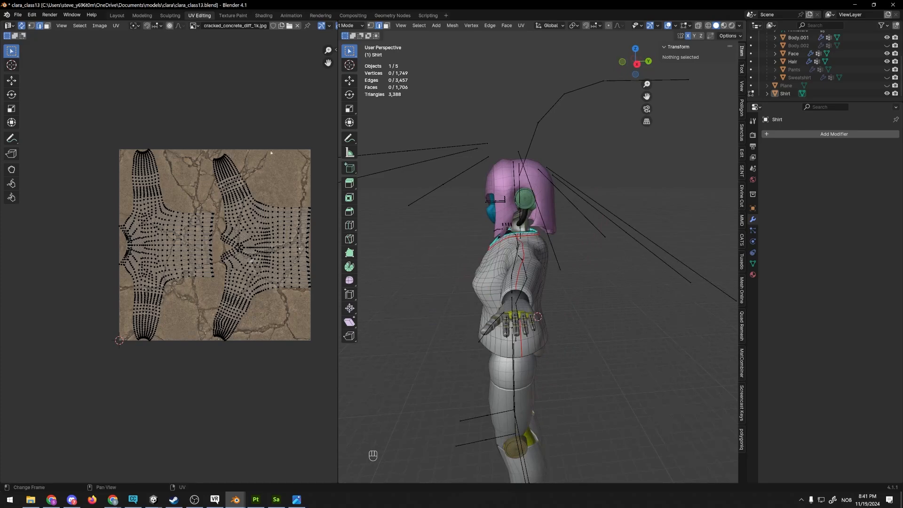
- Pick the linked back piece of the shirt in face select mode and move its UV island partly off the texture
scroll(164, 221, up, 3)
key(l)
key(3)
scroll(196, 199, down, 6)
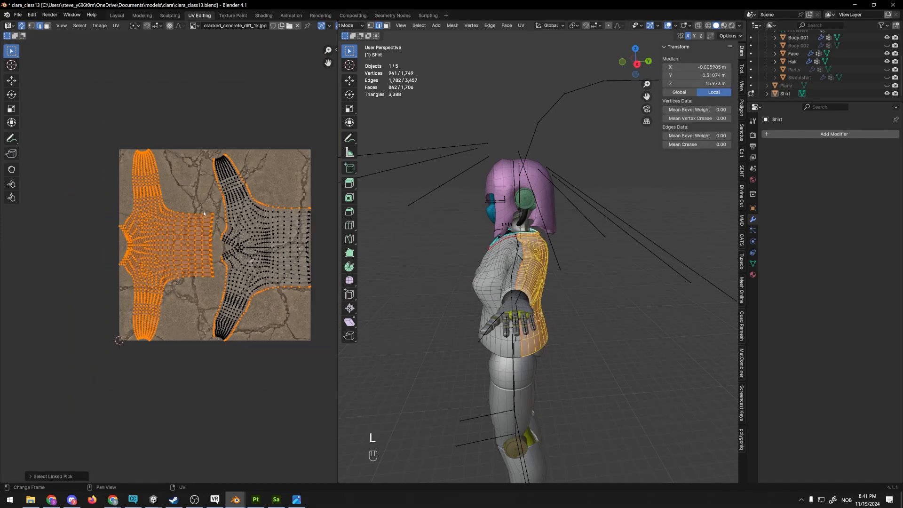
key(g)
click(140, 191)
click(166, 247)
scroll(164, 246, up, 1)
middle_drag(163, 246, 120, 252)
- Try moving the linked front piece's UV island aside, and undo the moves and selections of both islands
key(l)
key(g)
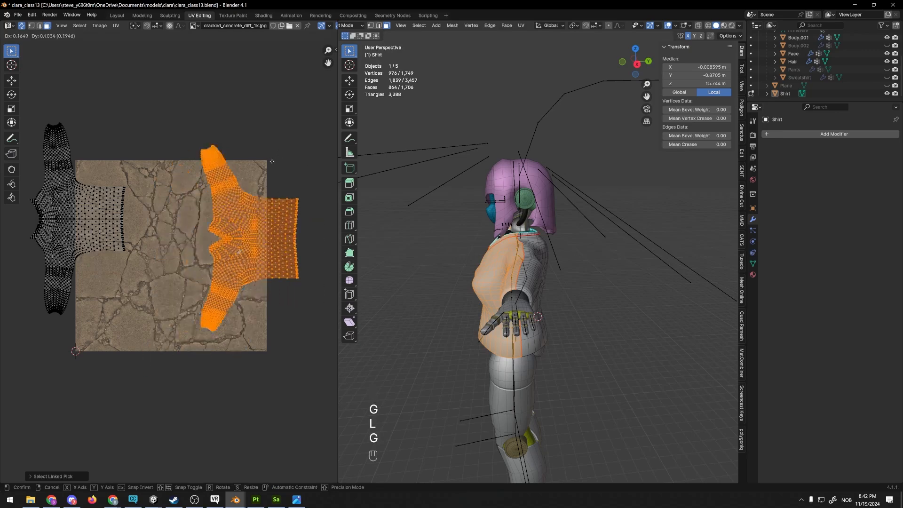
click(281, 157)
scroll(280, 157, up, 2)
key(ctrl+z)
key(ctrl+z)
key(ctrl+z)
key(ctrl+z)
- Examine the separate front and back islands in the UV editor and compare them with the seams on the shirt
scroll(252, 170, up, 1)
middle_drag(250, 171, 295, 174)
scroll(280, 165, down, 2)
scroll(268, 180, down, 2)
middle_drag(376, 198, 411, 195)
scroll(197, 230, up, 2)
middle_drag(196, 231, 168, 288)
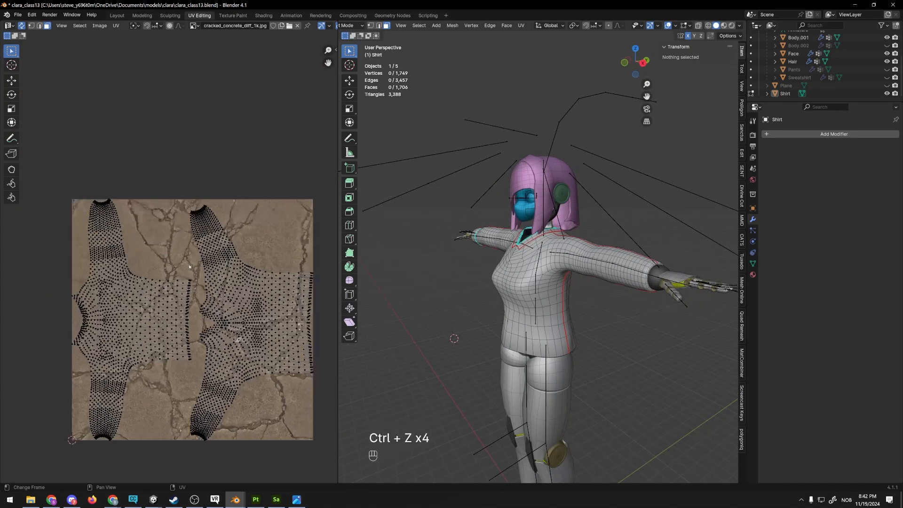
scroll(165, 275, up, 1)
middle_drag(463, 269, 475, 251)
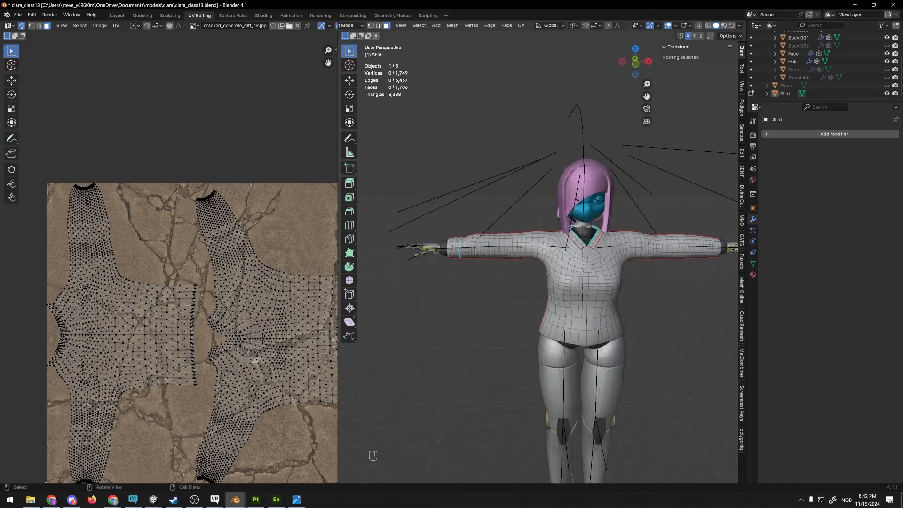
middle_drag(207, 221, 215, 228)
scroll(215, 228, up, 2)
scroll(225, 191, down, 1)
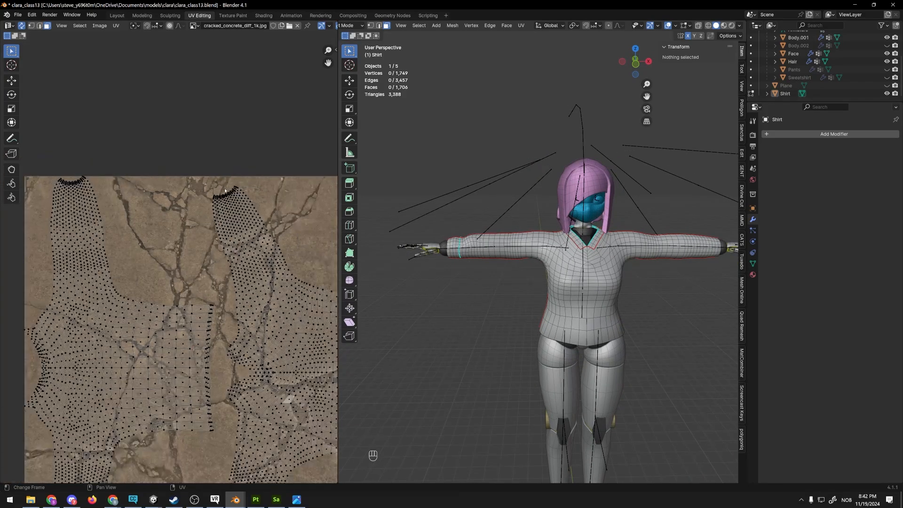
scroll(514, 256, up, 3)
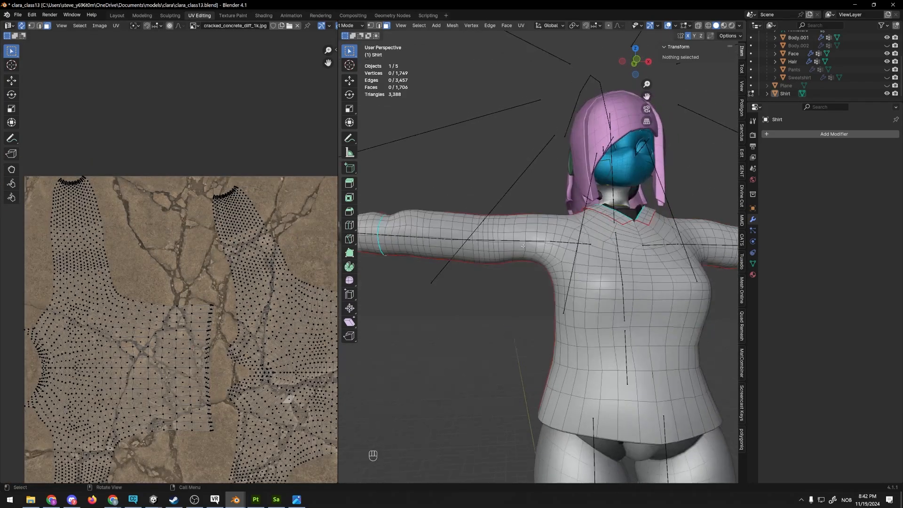
- Select the edge loops around both armholes of the shirt in edge select mode and mark them as seams
alt+click(524, 234)
key(2)
alt+click(524, 234)
middle_drag(525, 235, 490, 234)
shift+middle_drag(648, 242, 452, 263)
alt+shift+click(555, 257)
scroll(556, 257, down, 2)
key(ctrl+z)
alt+shift+click(557, 251)
scroll(558, 250, down, 4)
right_click(457, 300)
click(457, 300)
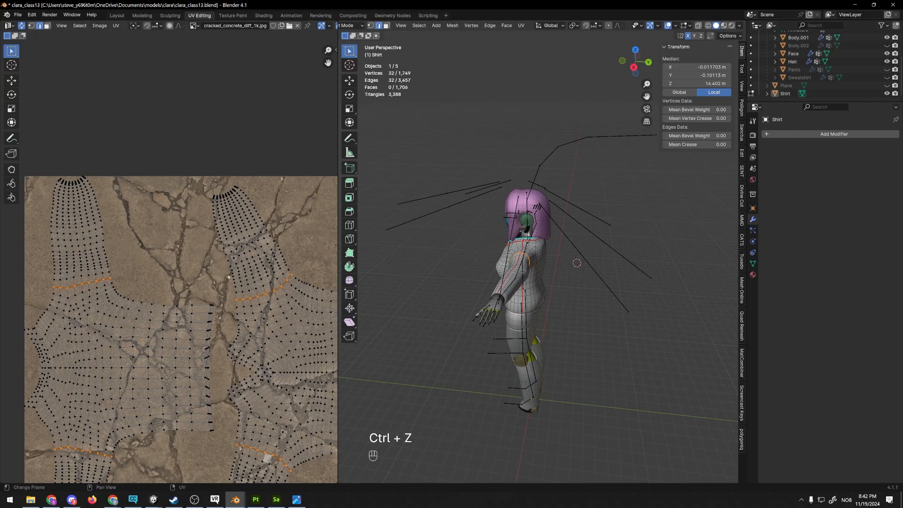
- Unwrap the whole shirt again with the armhole seams, clear the selection and check the separate sleeve islands
key(a)
key(u)
click(211, 250)
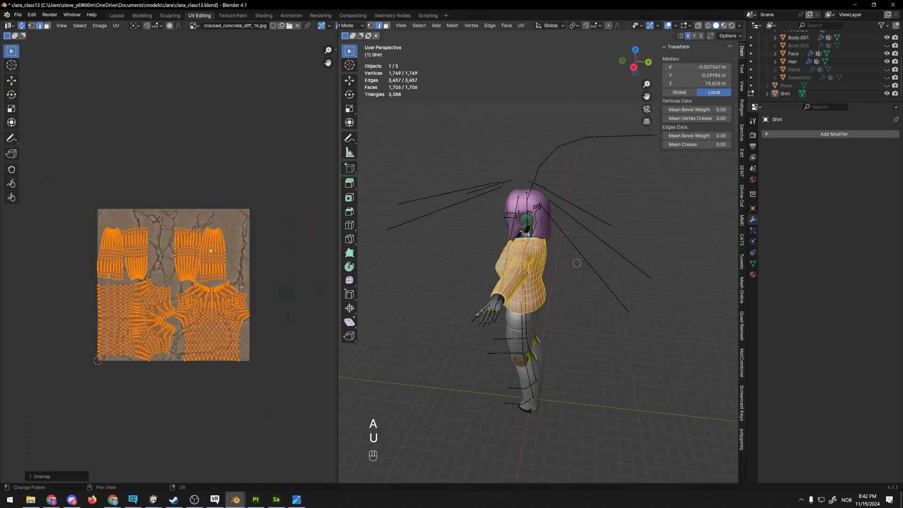
scroll(210, 249, up, 1)
click(207, 191)
middle_drag(182, 175, 203, 160)
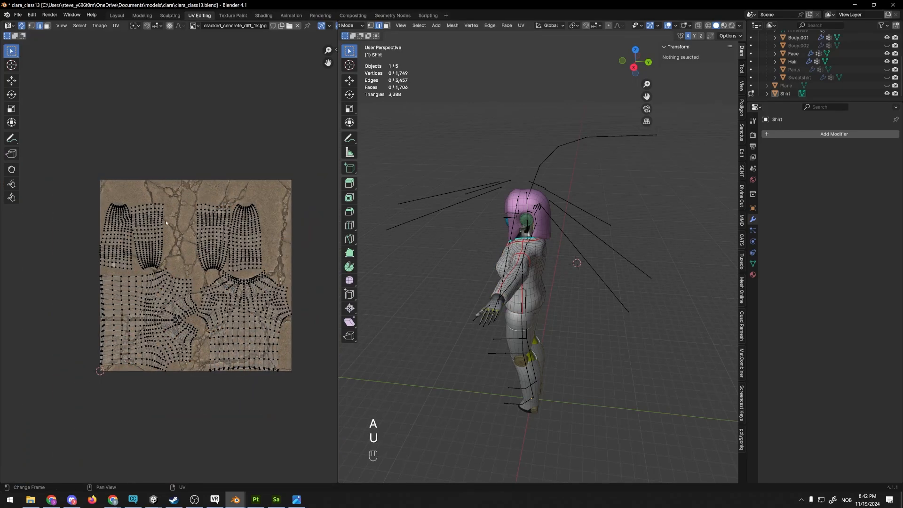
scroll(166, 222, up, 4)
drag(186, 142, 198, 147)
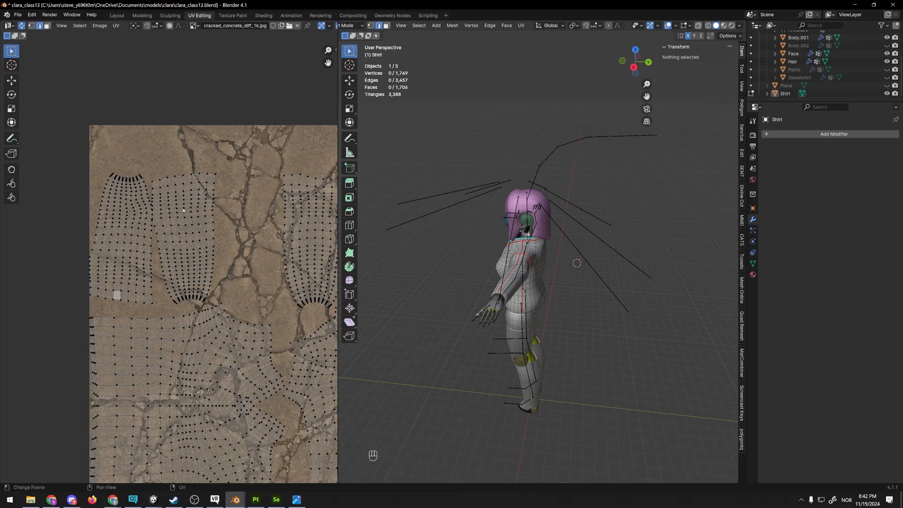
- Leave edit mode with the shirt selected and switch to the Shading workspace
middle_drag(469, 234, 576, 194)
scroll(331, 239, down, 3)
middle_drag(470, 239, 506, 239)
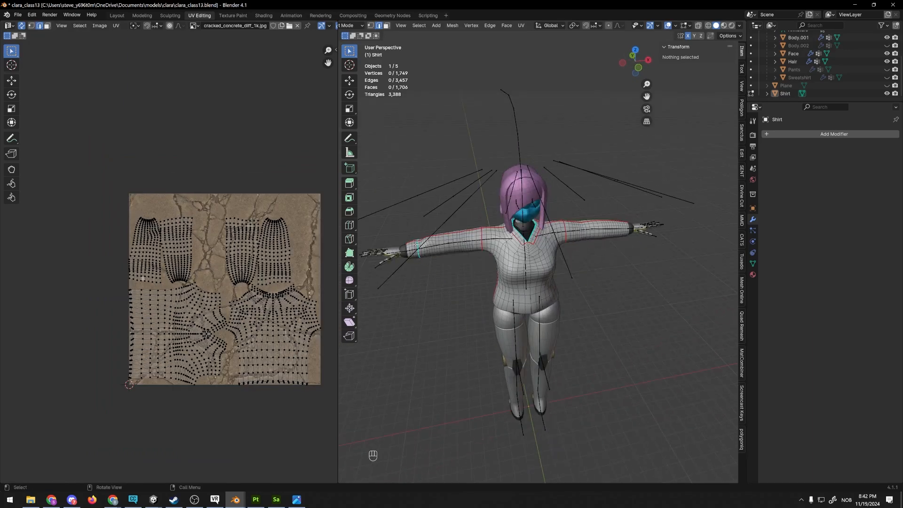
key(Tab)
key(Tab)
key(Tab)
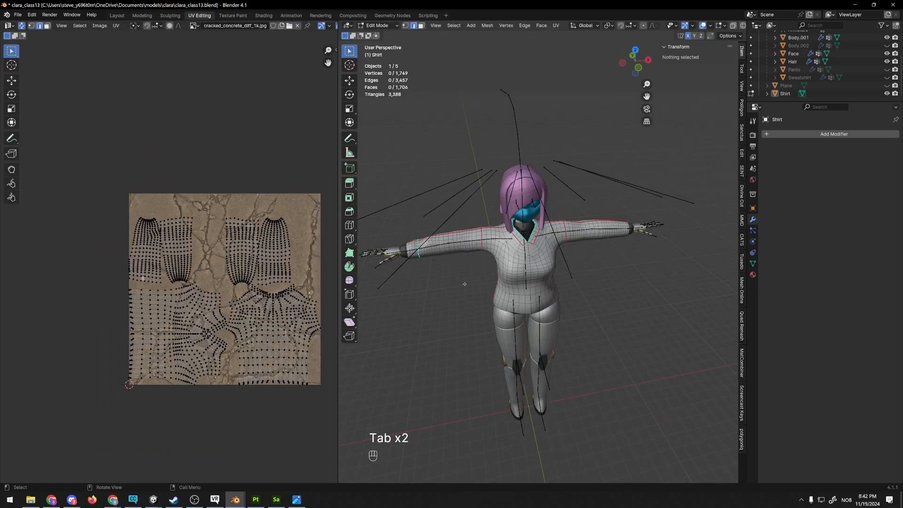
click(500, 267)
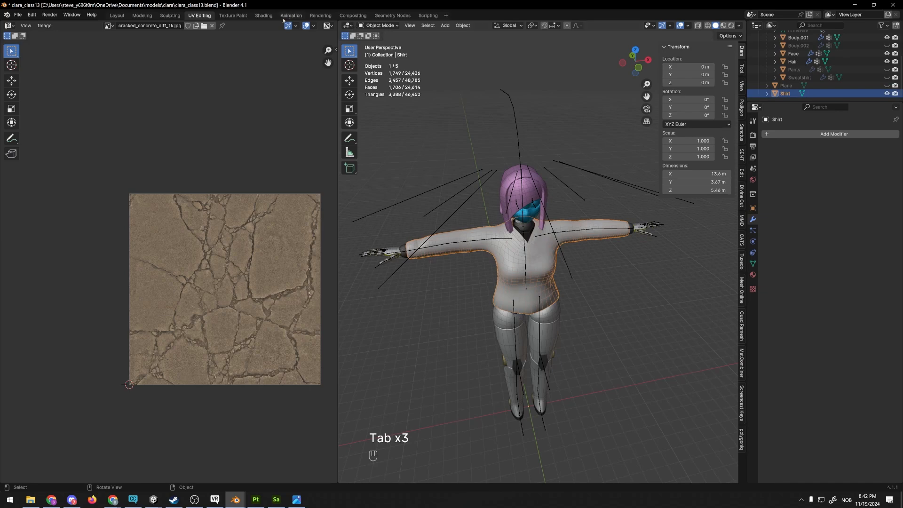
click(264, 16)
click(390, 324)
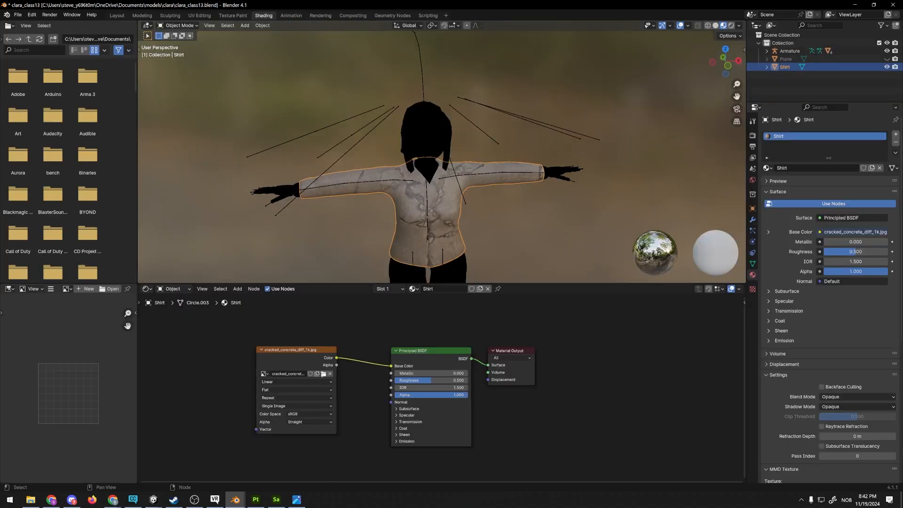
- Move the concrete texture node aside and feed the shader's Base Color from a new Image Texture node instead
drag(324, 351, 308, 410)
click(355, 312)
drag(391, 365, 286, 343)
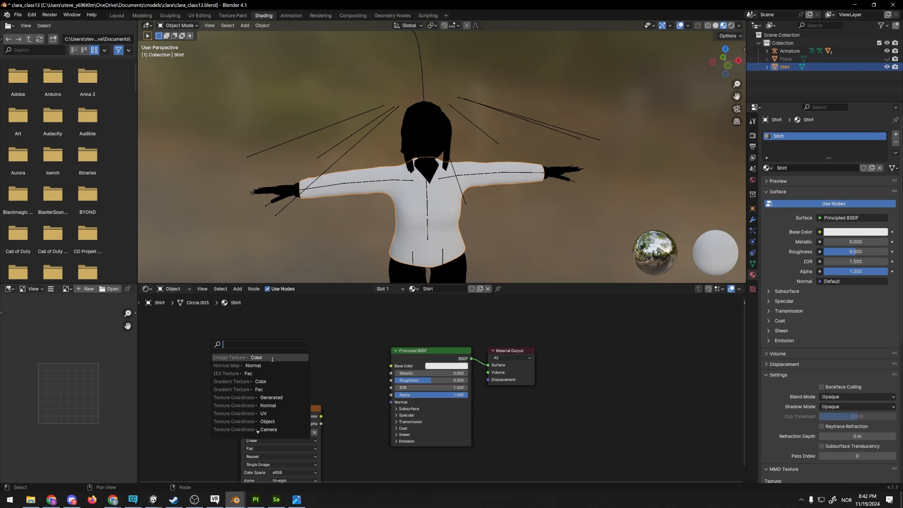
click(250, 358)
click(258, 341)
middle_drag(257, 341, 266, 345)
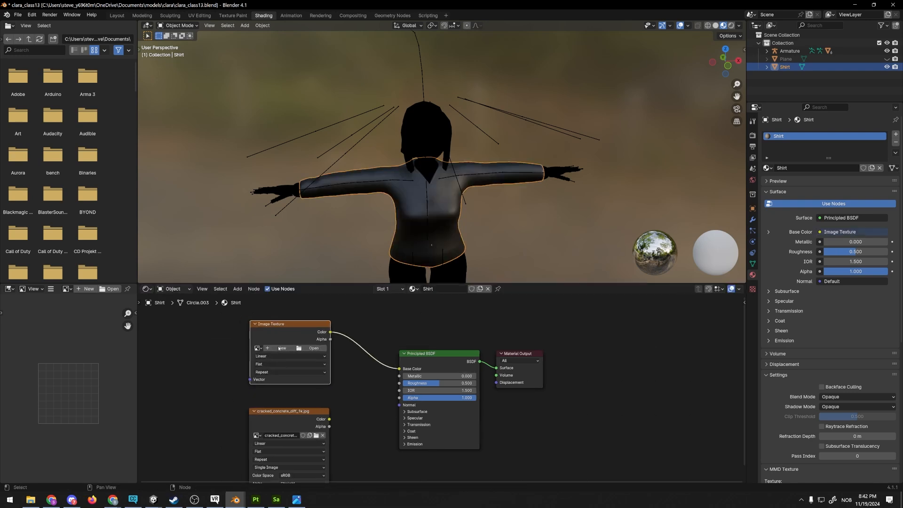
- Create a 1024 x 1024 px image named ColorMap with the Color Grid generated type in the new texture node
click(279, 347)
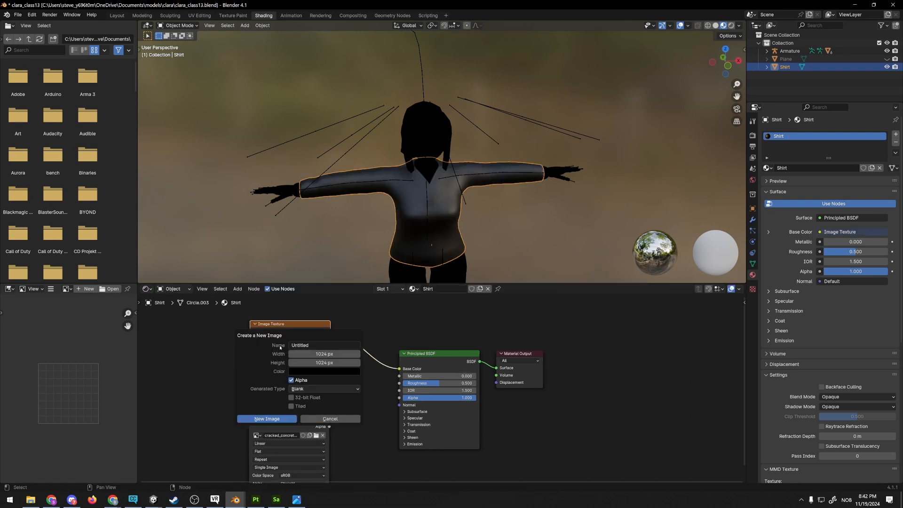
click(301, 389)
click(306, 397)
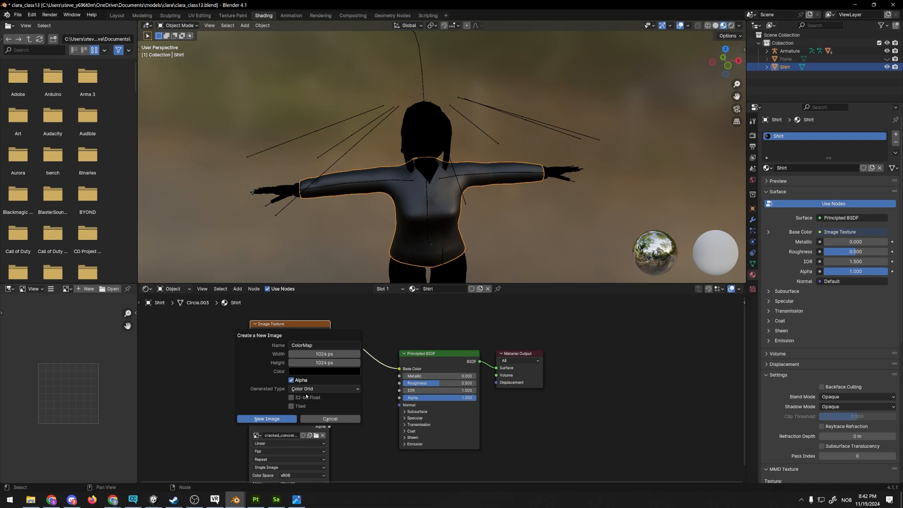
click(283, 420)
scroll(475, 200, up, 3)
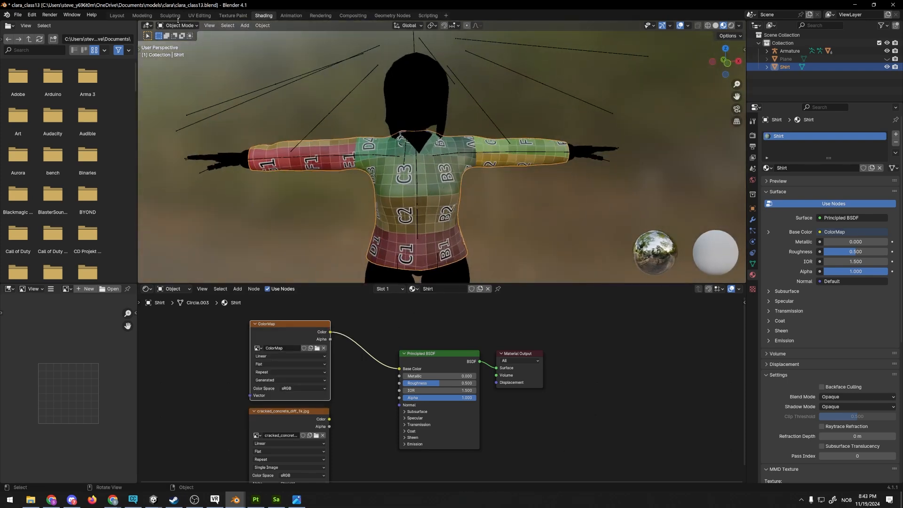
- Return to the UV Editing workspace and examine the ColorMap grid up close with the shirt out of edit mode
click(200, 15)
scroll(185, 161, down, 4)
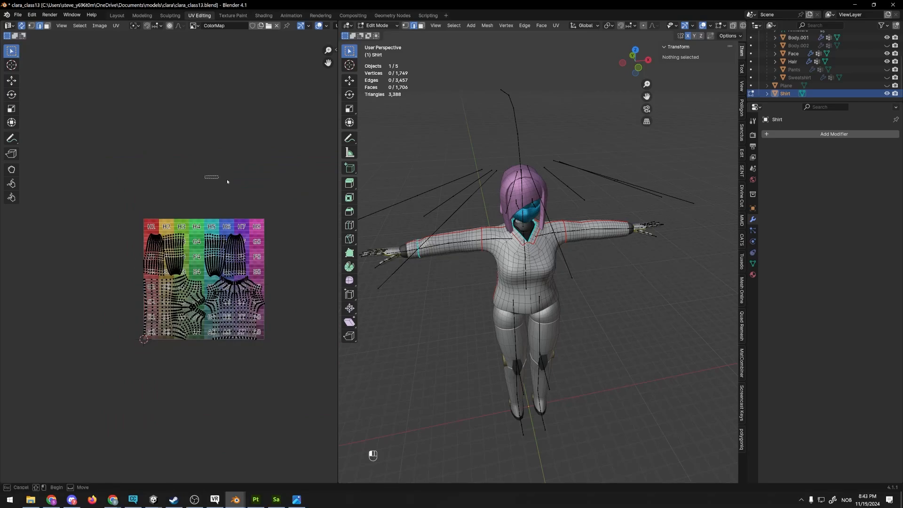
key(Tab)
scroll(133, 213, up, 3)
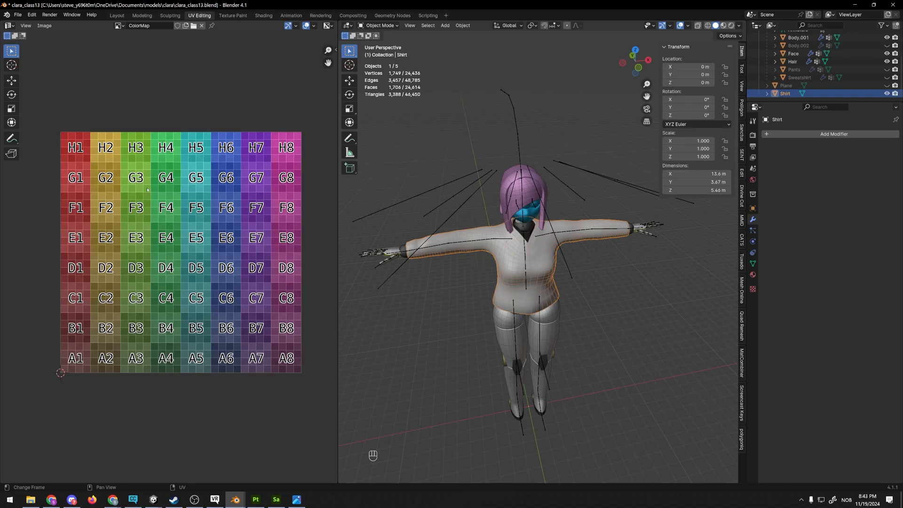
scroll(148, 189, up, 5)
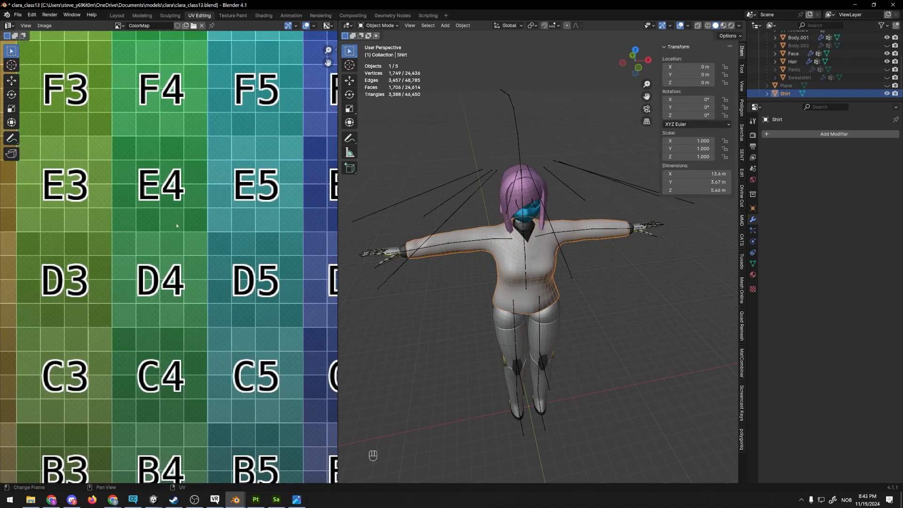
scroll(194, 224, down, 6)
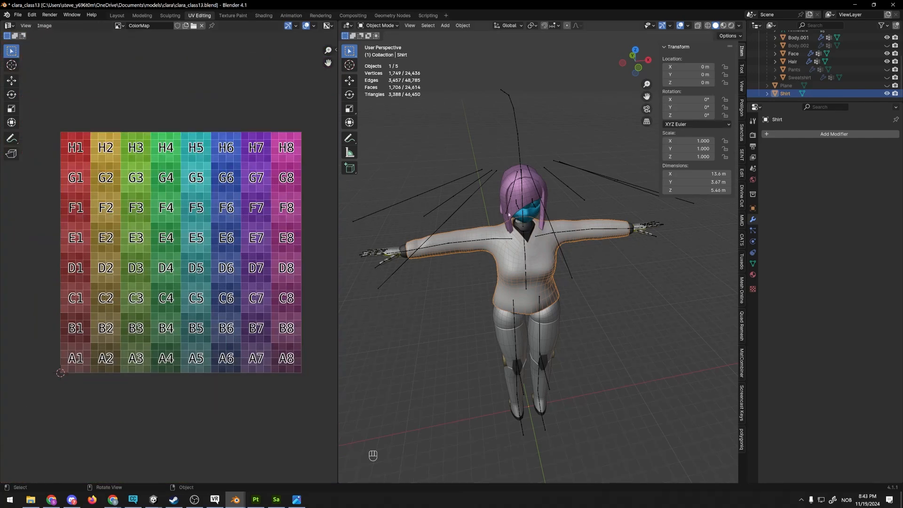
- Show the model in Material Preview shading, deselect the shirt and inspect how the color grid wraps around it
click(723, 26)
scroll(621, 272, up, 3)
drag(619, 277, 662, 284)
mouse_move(597, 277)
middle_down()
mouse_move(631, 256)
mouse_move(632, 243)
mouse_move(594, 249)
mouse_move(605, 273)
middle_up()
middle_drag(605, 271, 586, 238)
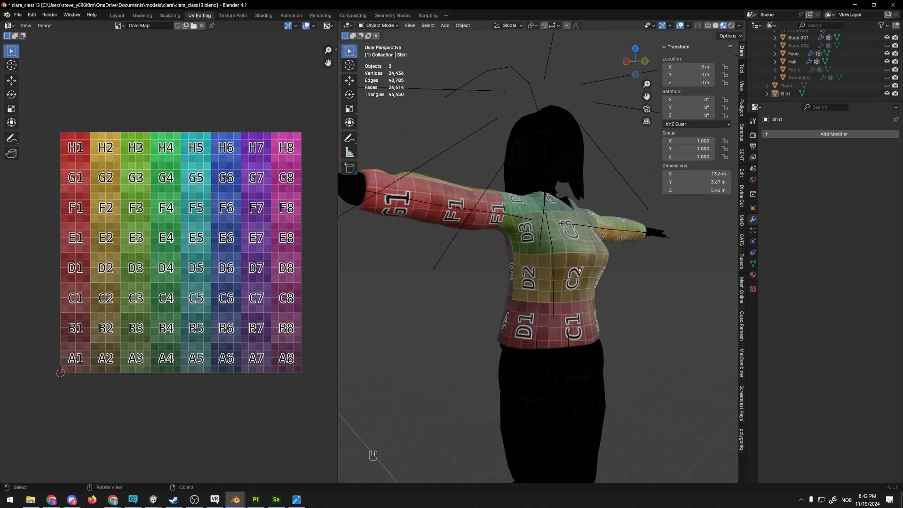
middle_drag(571, 274, 485, 267)
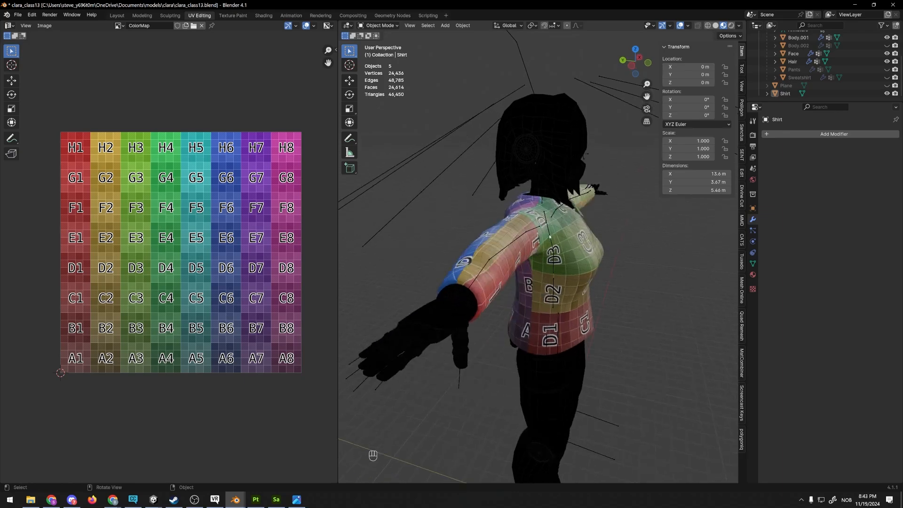
- Select the edge loops around both armholes and along both sleeves of the shirt and clear their seams
key(Tab)
middle_drag(577, 235, 525, 235)
key(2)
alt+click(512, 259)
alt+click(525, 236)
scroll(524, 235, up, 1)
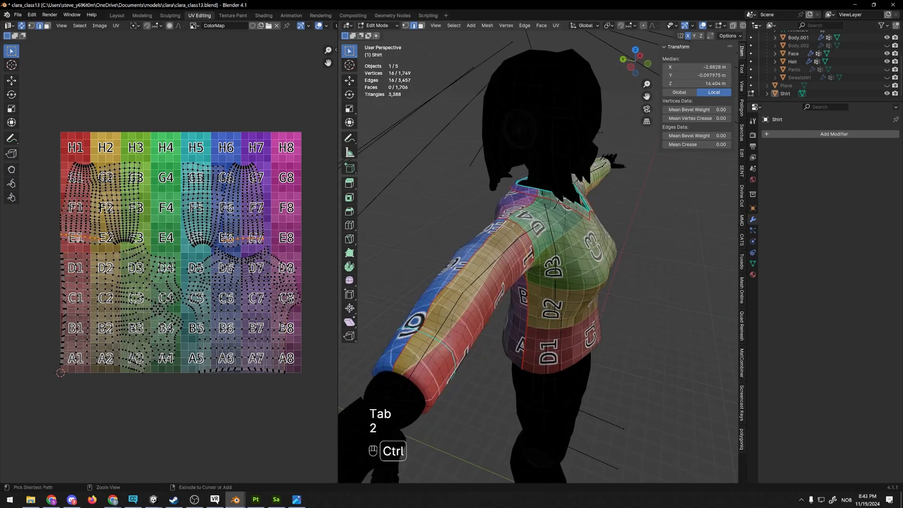
alt+shift+click(463, 263)
middle_drag(463, 263, 421, 266)
middle_drag(565, 235, 503, 235)
alt+click(667, 218)
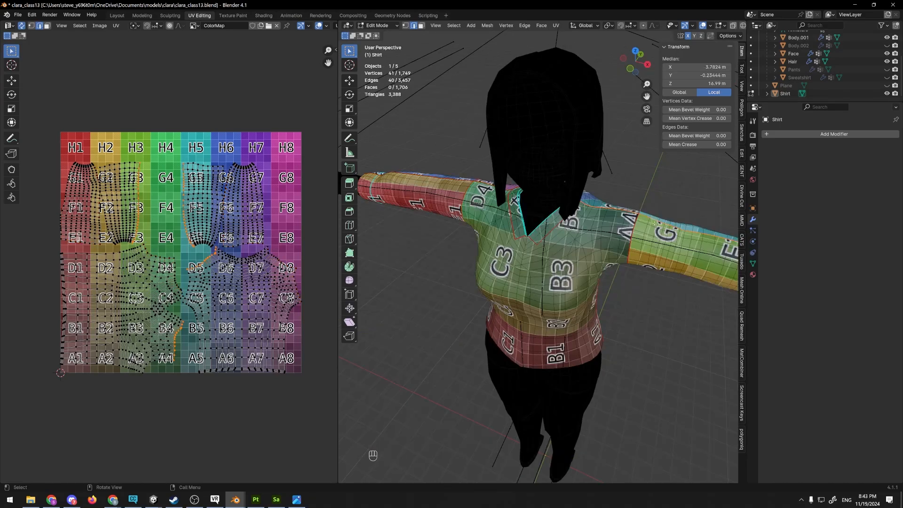
shift+middle_drag(668, 217, 677, 254)
scroll(677, 254, up, 1)
alt+shift+click(664, 258)
right_click(664, 258)
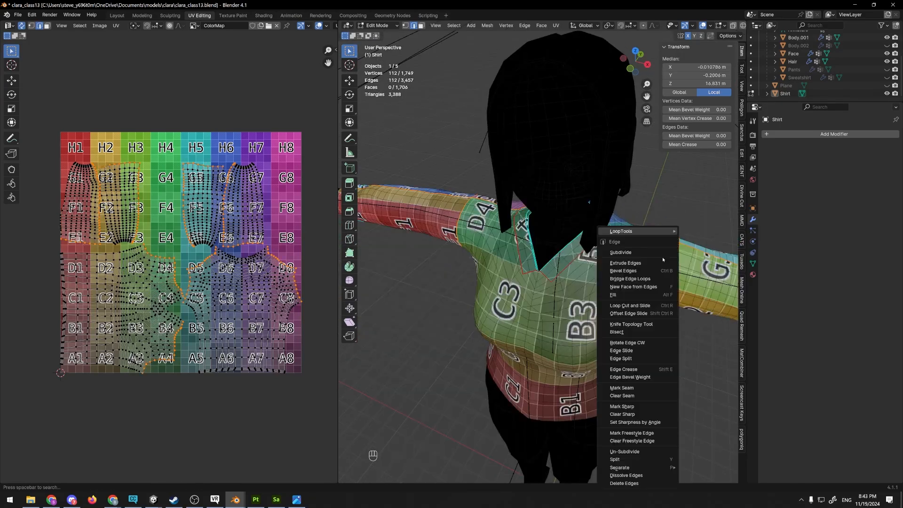
click(638, 395)
- Unwrap the whole shirt with the sleeve and armhole seams removed, and clear the selection
scroll(623, 301, down, 3)
middle_drag(622, 301, 485, 309)
key(a)
key(u)
click(486, 308)
click(438, 306)
scroll(191, 179, up, 1)
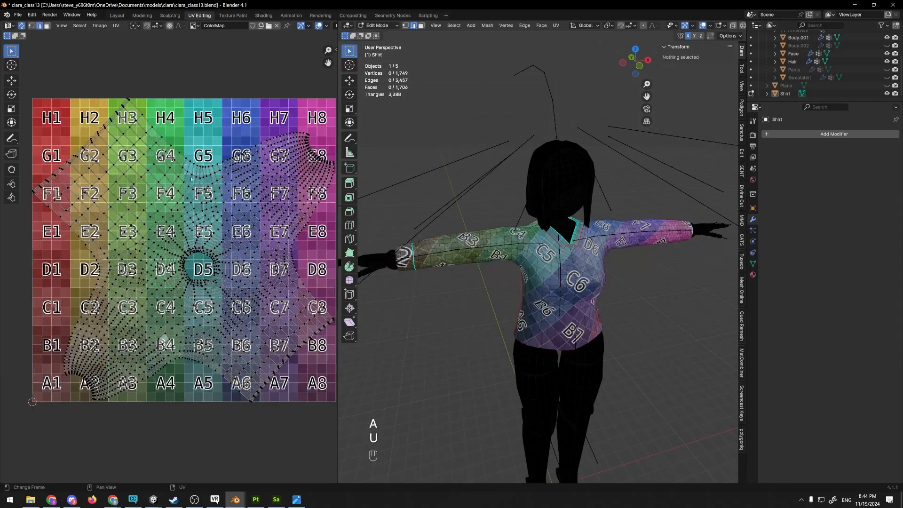
scroll(185, 222, down, 4)
scroll(200, 230, up, 2)
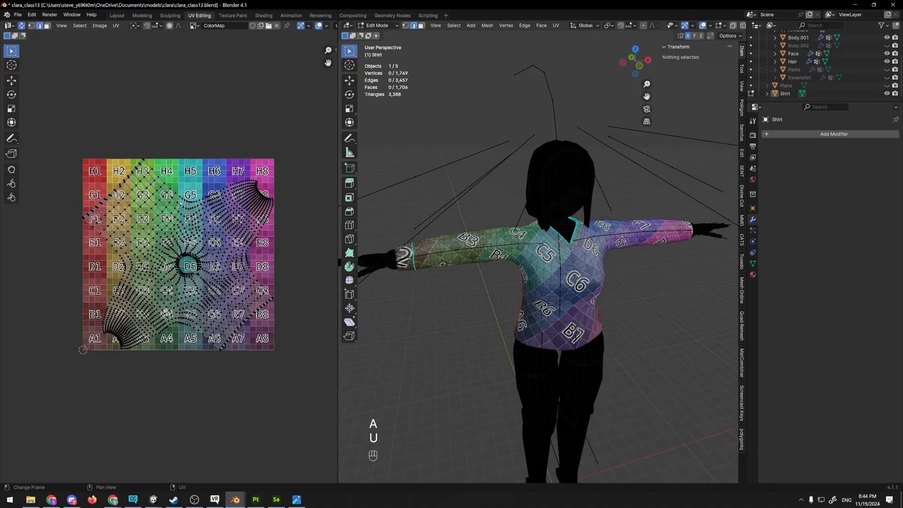
- Examine how the color grid stretches and rotates over the sleeve, cuff and side of the shirt
middle_drag(491, 324, 602, 254)
scroll(498, 262, down, 1)
scroll(499, 262, up, 1)
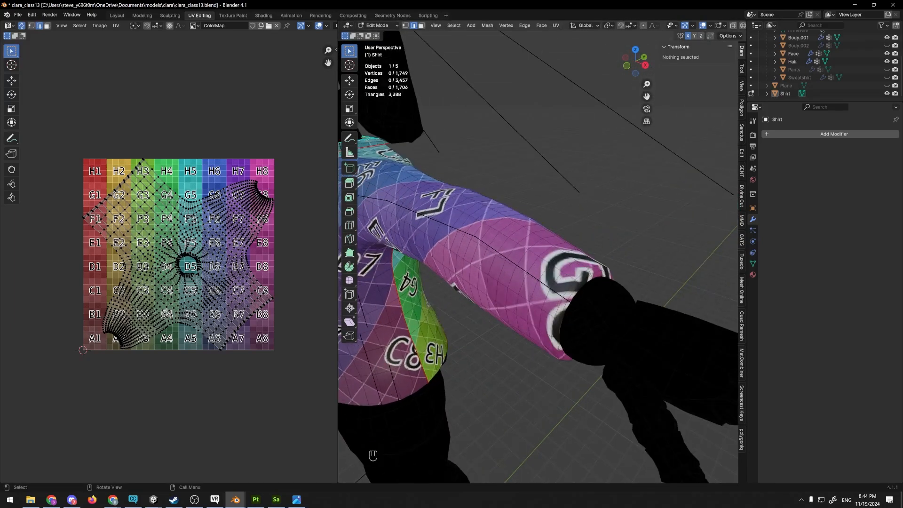
scroll(499, 262, down, 2)
middle_drag(499, 263, 548, 257)
shift+middle_drag(548, 257, 495, 240)
scroll(531, 249, down, 2)
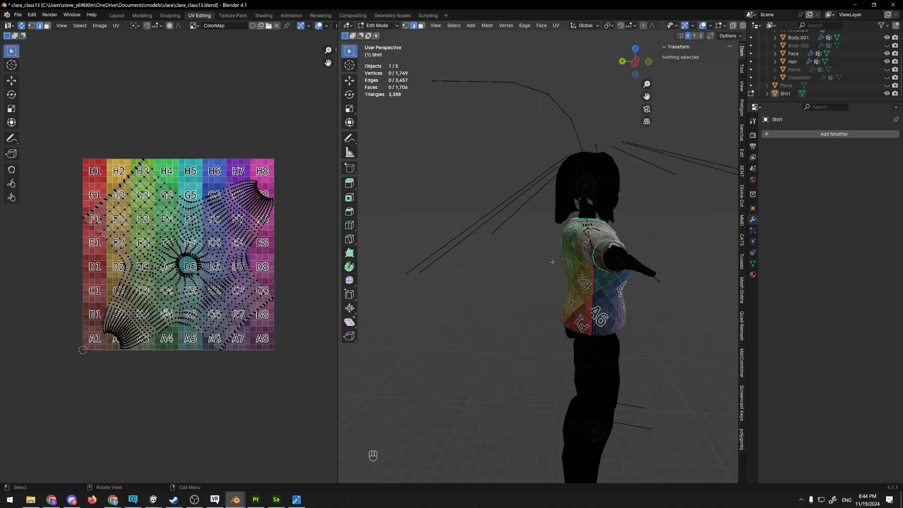
- Undo the last unwrap and the clearing of the sleeve and armhole seams, and clear the selection
key(ctrl+z)
key(ctrl+z)
key(ctrl+z)
key(ctrl+z)
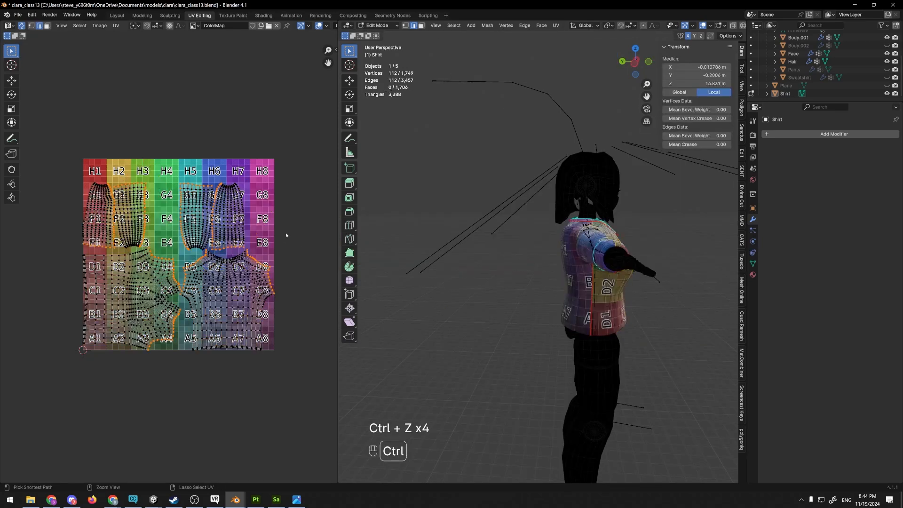
click(288, 207)
- Inspect the color grid on the shirt's front and sleeves in object mode, and return to edit mode
middle_drag(522, 230, 487, 263)
key(Tab)
drag(493, 288, 510, 316)
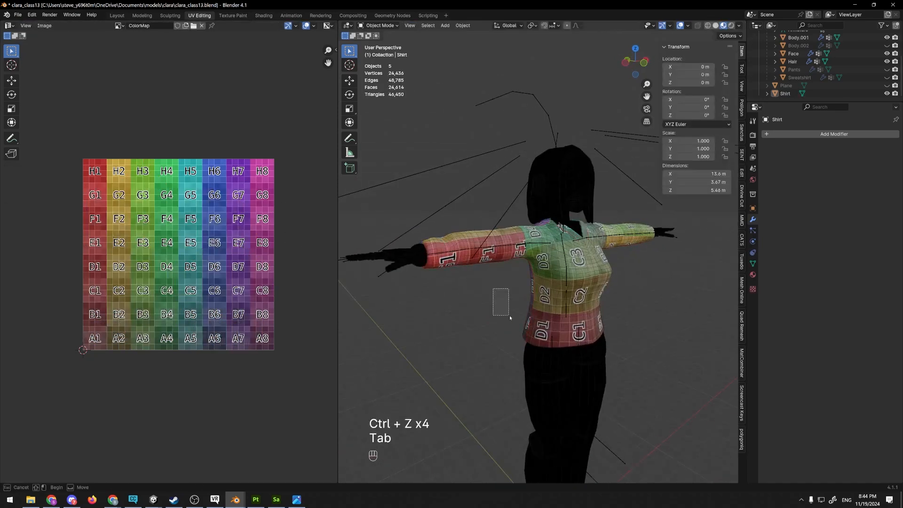
middle_drag(510, 315, 491, 305)
key(Tab)
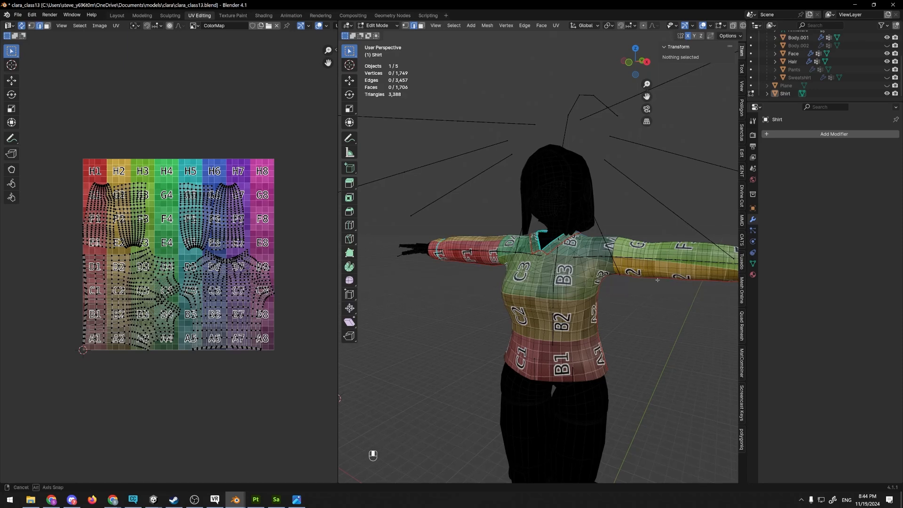
- Pick the linked front piece of the shirt in face select mode, compare its UV island with the grid, and deselect it
middle_drag(630, 289, 598, 324)
key(l)
key(l)
key(3)
shift+middle_drag(597, 324, 627, 327)
middle_drag(583, 310, 647, 292)
scroll(630, 278, up, 2)
middle_drag(621, 261, 552, 281)
scroll(555, 287, up, 2)
scroll(169, 263, up, 1)
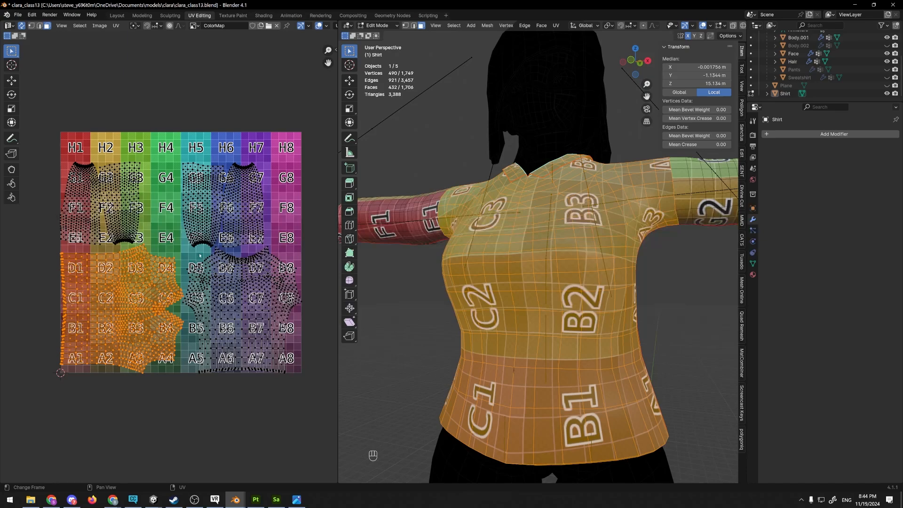
scroll(163, 263, up, 2)
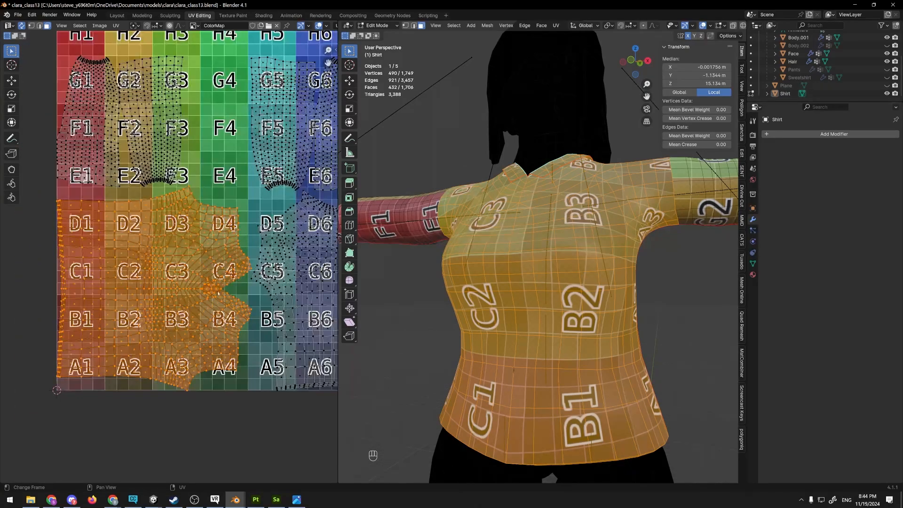
click(7, 350)
scroll(92, 382, down, 4)
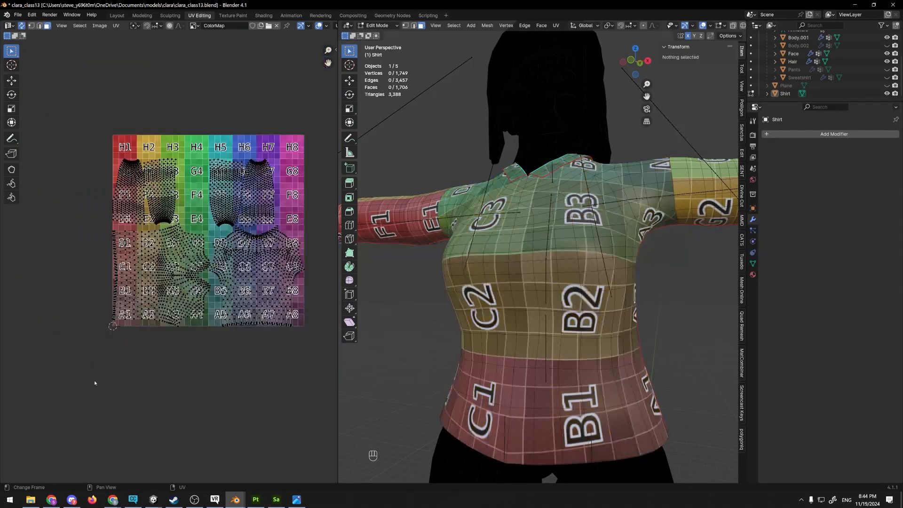
- Select the edge loop around the neckline at the collar and mark it as a seam
scroll(420, 314, down, 3)
scroll(465, 216, up, 5)
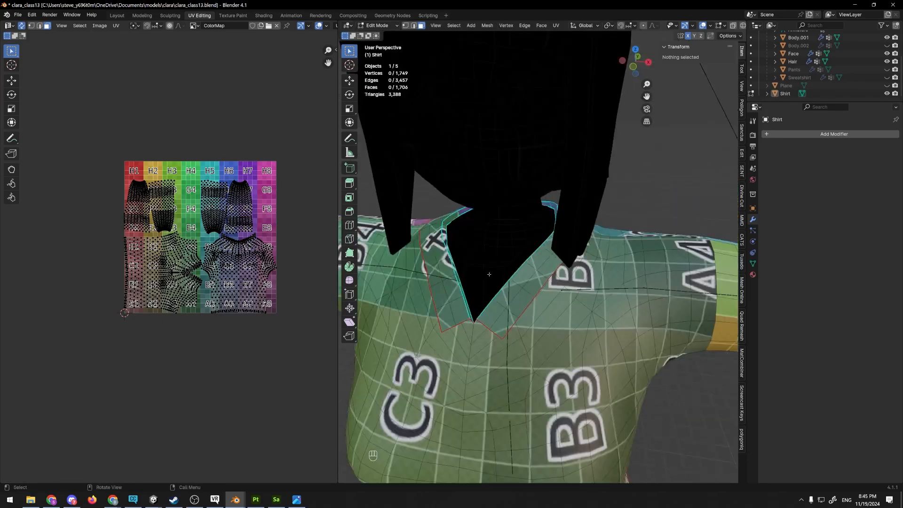
key(2)
alt+click(456, 215)
middle_drag(456, 215, 550, 251)
right_click(551, 253)
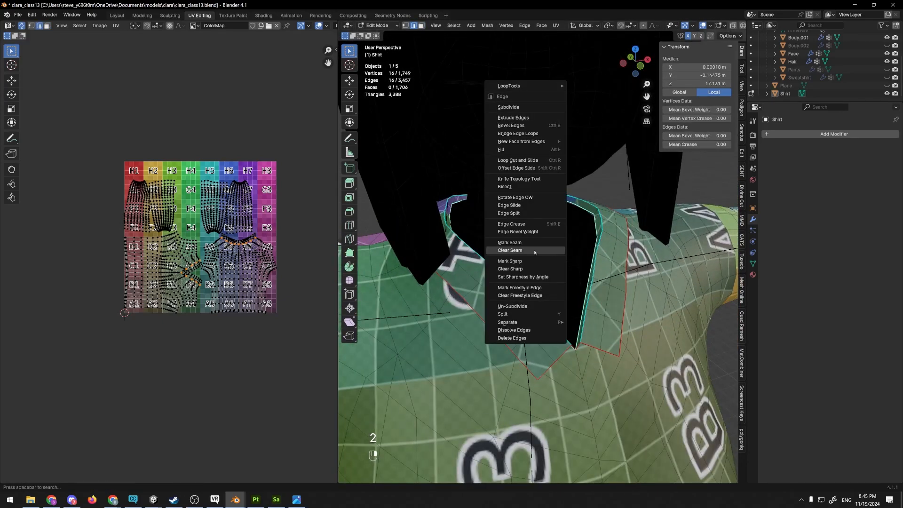
click(535, 253)
- Select the whole shirt, unwrap it again with the added collar seam, and clear the selection
key(a)
middle_drag(534, 252, 449, 310)
key(u)
click(192, 284)
scroll(197, 281, down, 1)
click(266, 248)
scroll(394, 141, down, 5)
scroll(489, 263, down, 3)
alt+click(577, 268)
scroll(489, 301, up, 2)
alt+shift+click(543, 296)
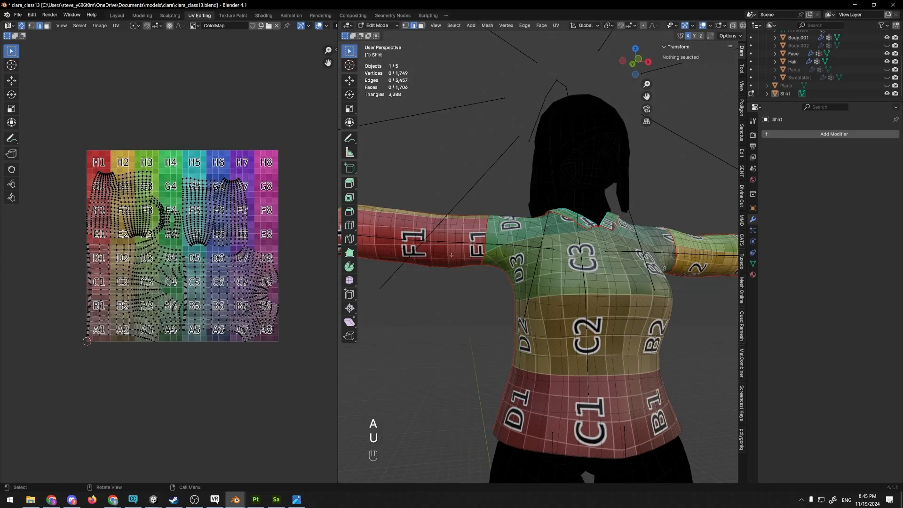
- Select the whole shirt mesh and merge its duplicate vertices by distance
middle_drag(451, 254, 605, 283)
scroll(542, 270, up, 5)
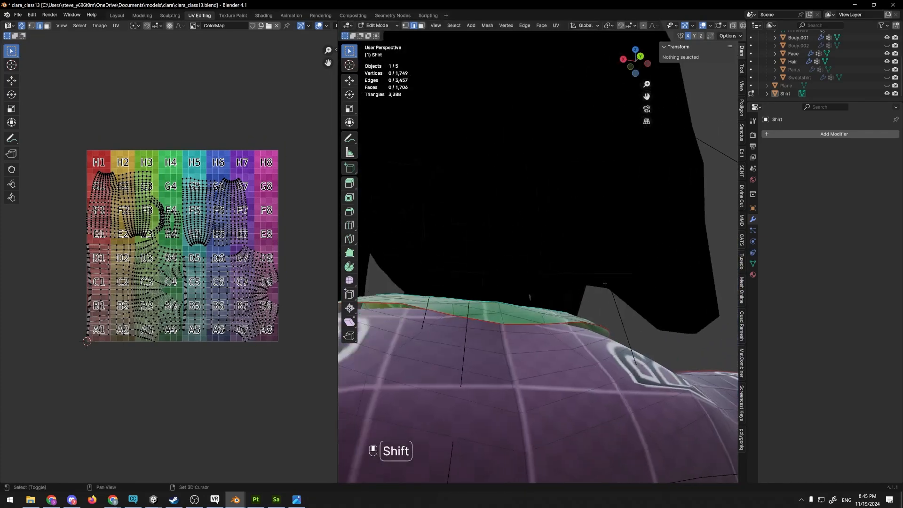
key(a)
key(m)
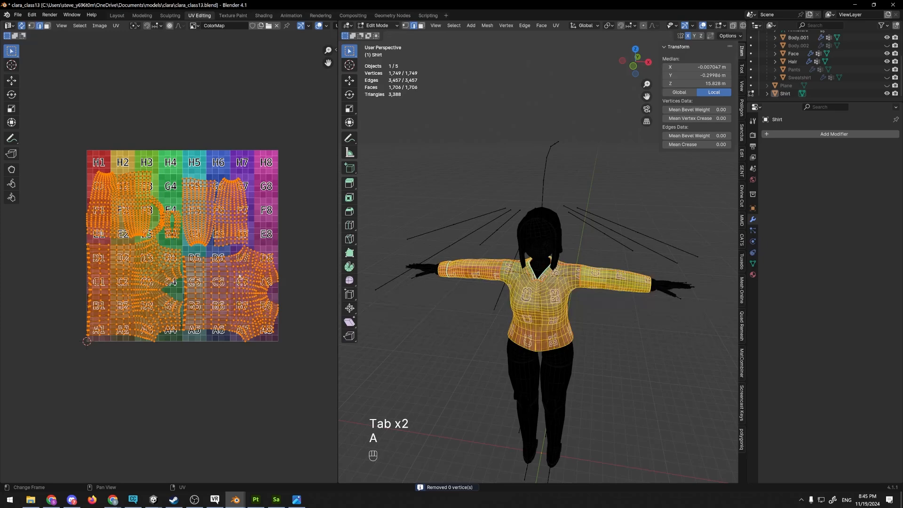
- Move all of the shirt's UV islands below the color grid image in the UV editor
scroll(240, 276, down, 2)
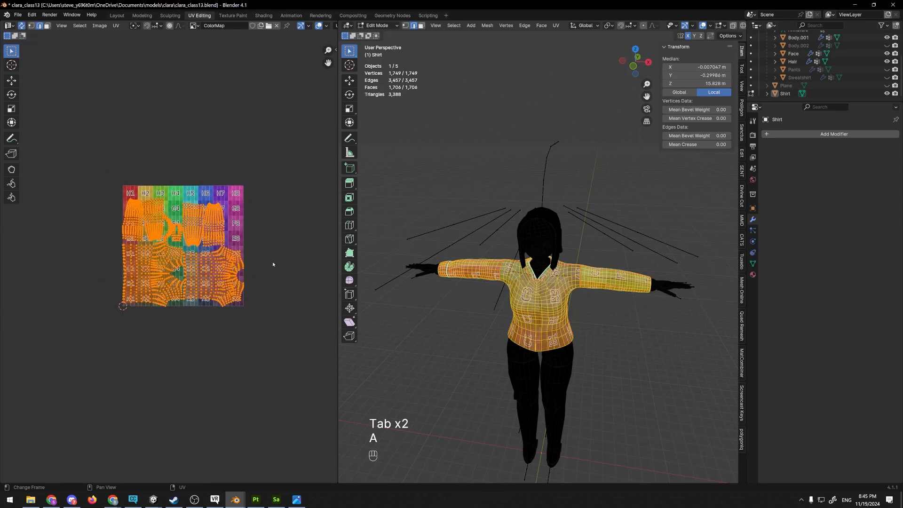
key(g)
click(258, 381)
shift+middle_drag(192, 332, 228, 260)
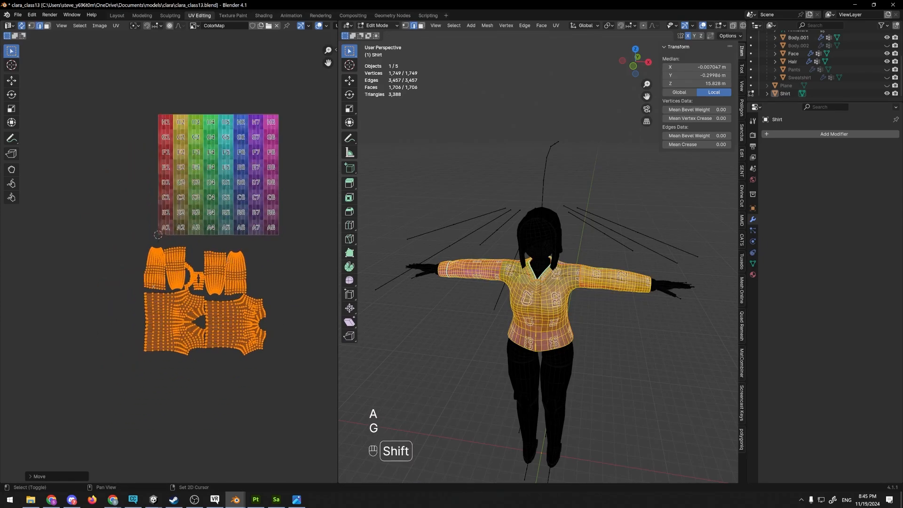
scroll(228, 277, up, 3)
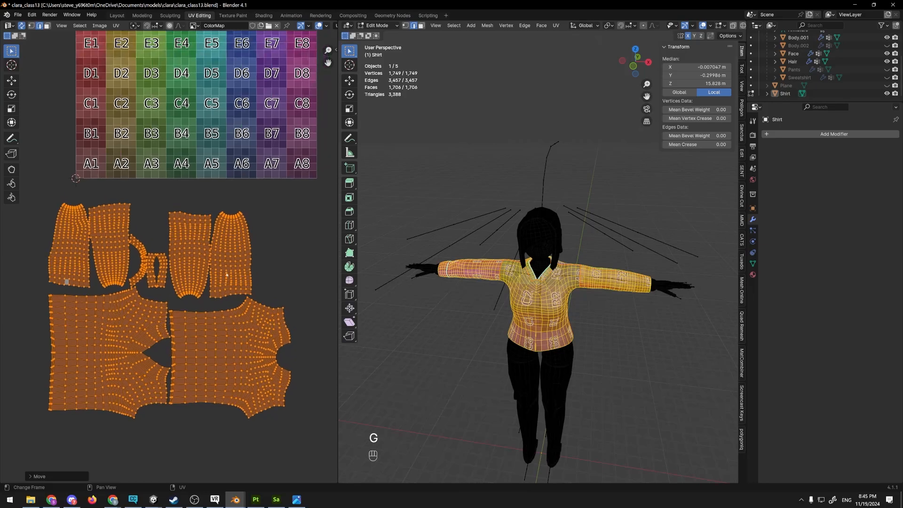
scroll(253, 272, down, 3)
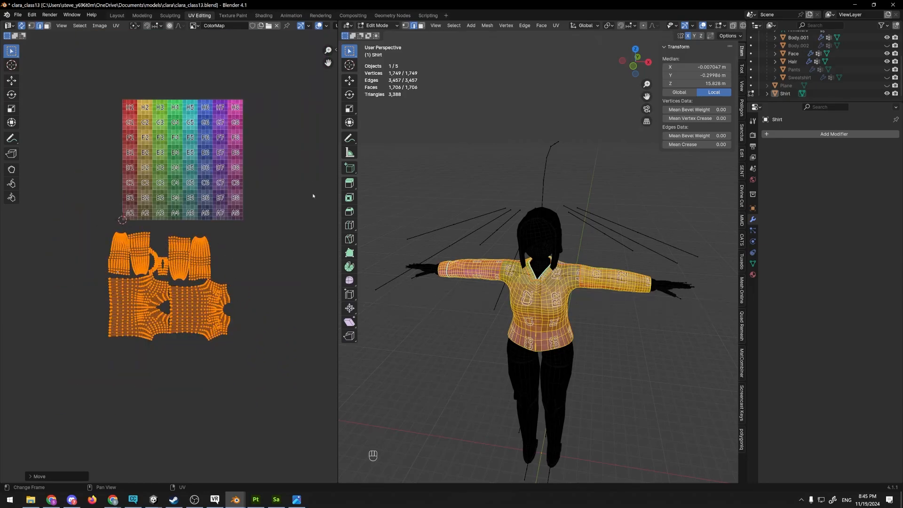
- Pack the shirt's UV islands using Exact Shape, Scale, Rotate and a scaled margin of 0.001, and clear the selection
click(119, 26)
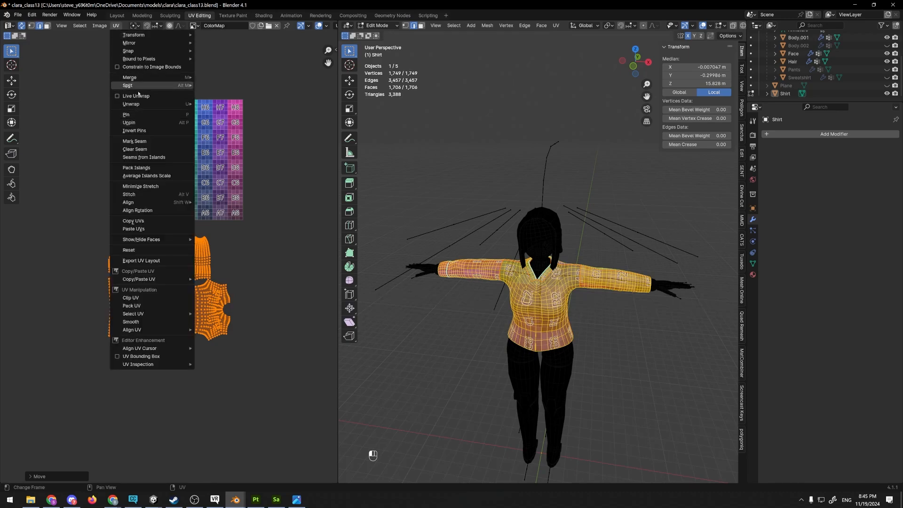
click(141, 168)
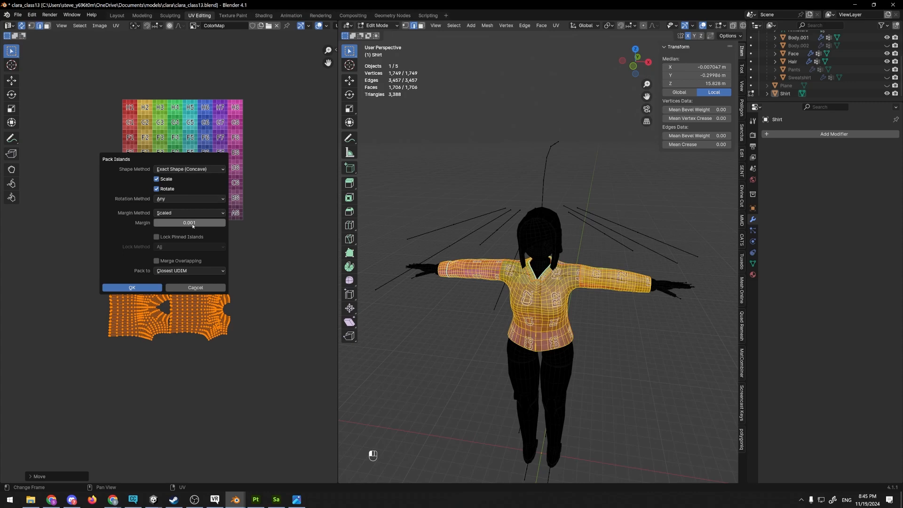
click(132, 288)
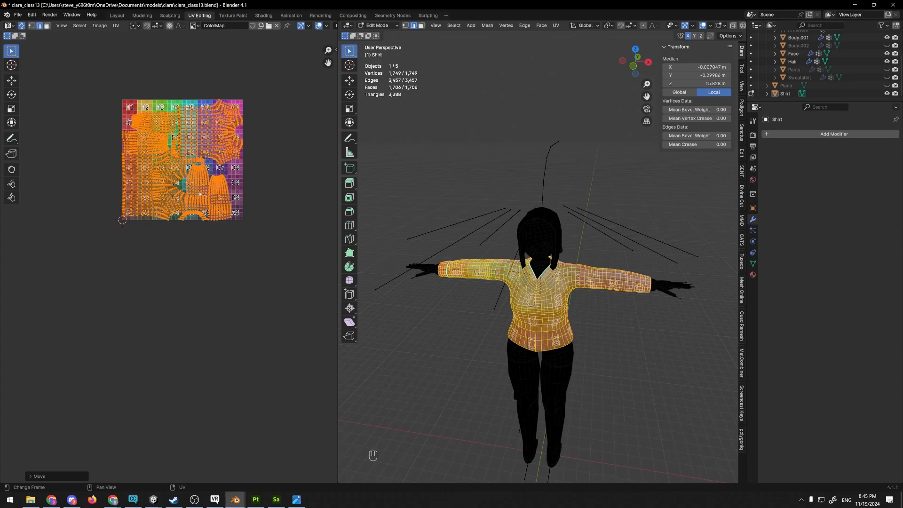
scroll(214, 231, up, 4)
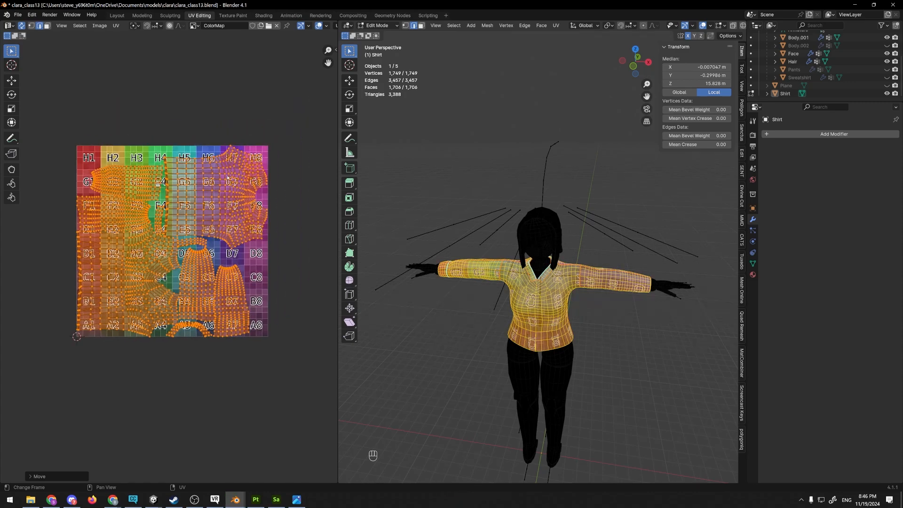
scroll(179, 117, down, 1)
click(163, 95)
middle_drag(187, 141, 180, 168)
scroll(175, 174, up, 2)
scroll(181, 168, down, 4)
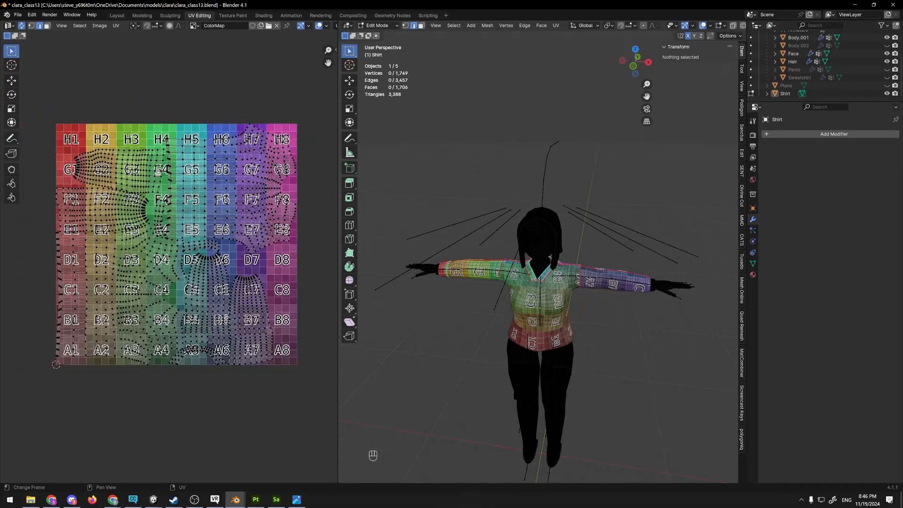
- Box-select the packed UV islands and examine the gaps between them up close
drag(159, 276, 280, 393)
scroll(272, 248, up, 1)
scroll(229, 241, up, 6)
middle_drag(208, 211, 197, 240)
scroll(191, 198, up, 3)
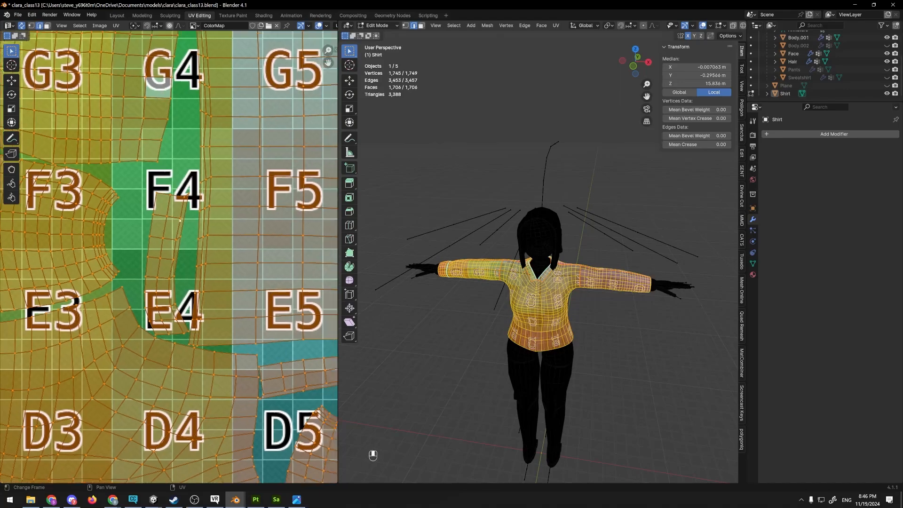
scroll(175, 183, down, 8)
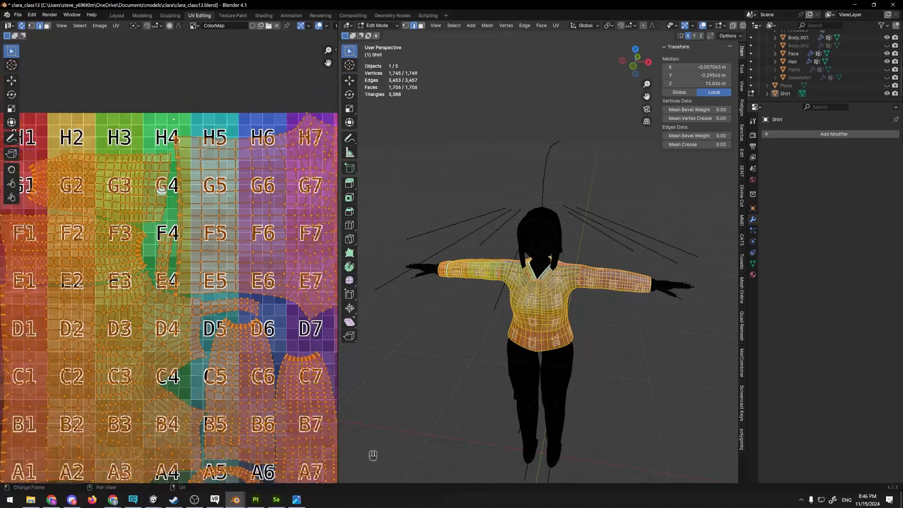
- Add the Pack Islands command to Quick Favorites
click(115, 26)
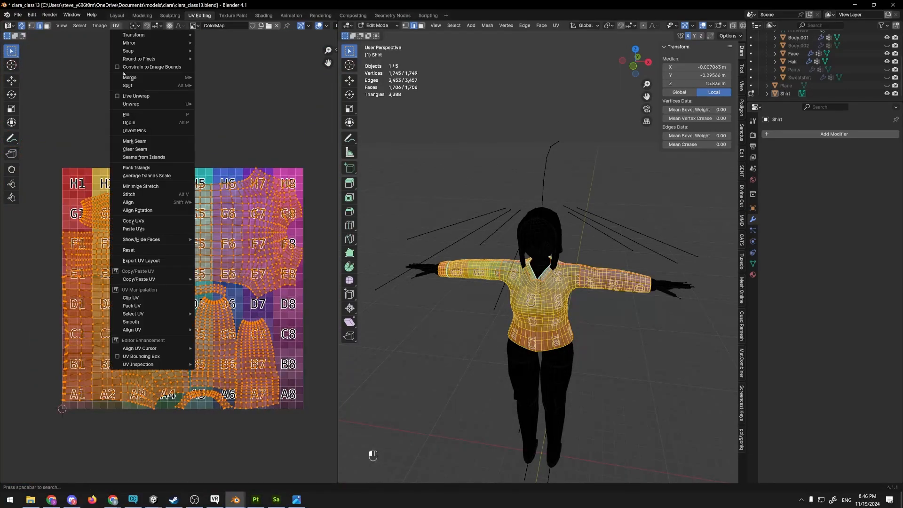
right_click(139, 168)
click(139, 169)
- Run Pack Islands from Quick Favorites with a larger margin and check the spacing between the islands
key(q)
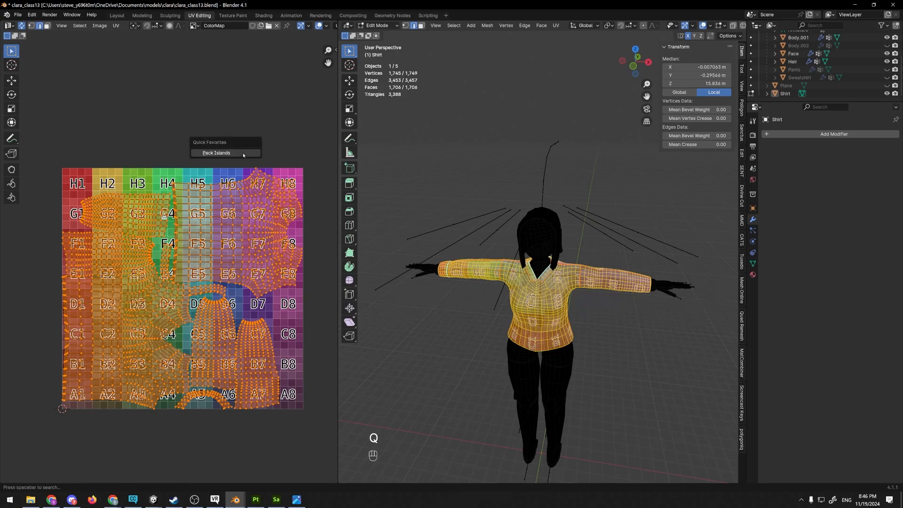
click(221, 147)
click(259, 207)
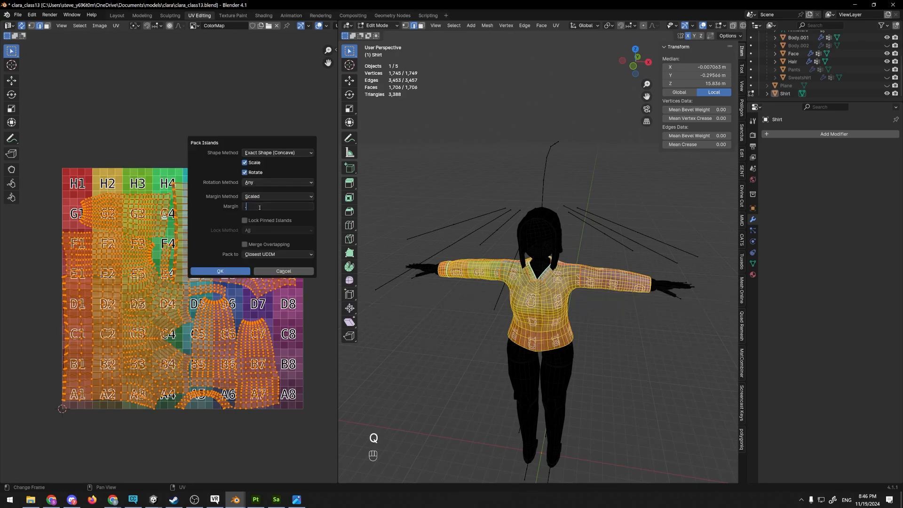
click(235, 269)
click(236, 269)
scroll(207, 265, up, 3)
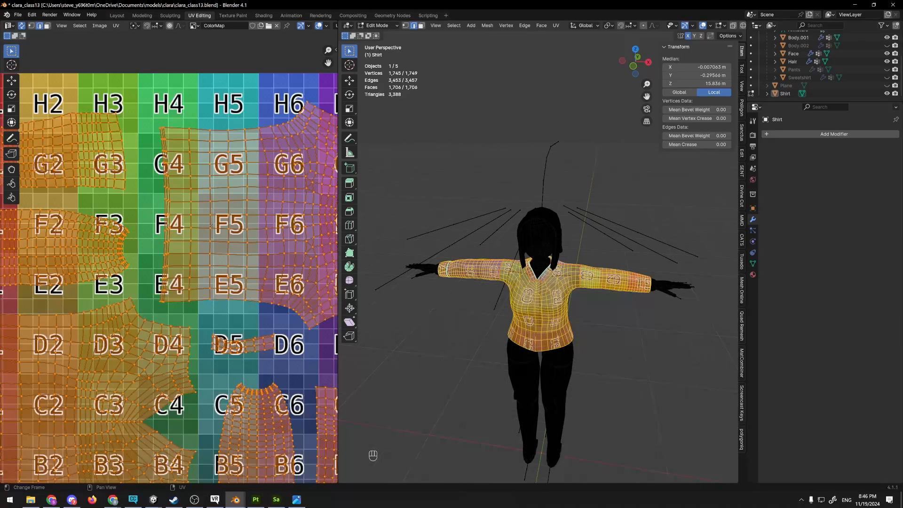
scroll(197, 259, down, 1)
middle_drag(189, 272, 200, 239)
scroll(190, 268, up, 2)
scroll(201, 239, down, 2)
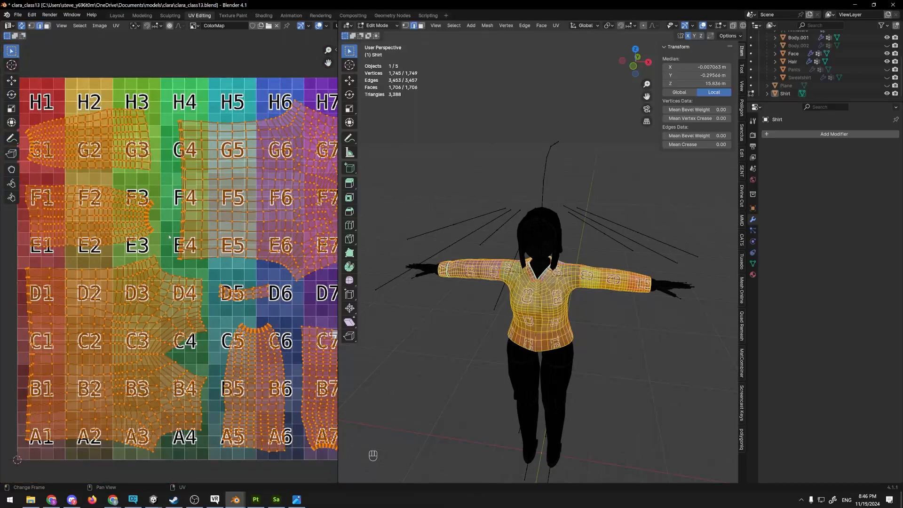
- Pick the linked front and back torso islands in the UV editor, examine the space between them, and deselect them
click(170, 236)
scroll(188, 237, up, 2)
scroll(198, 253, up, 1)
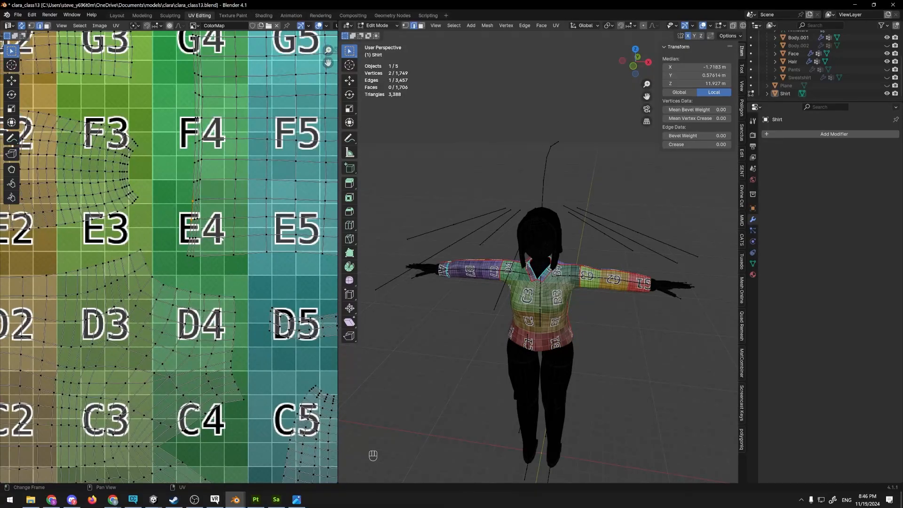
key(l)
key(l)
scroll(98, 259, down, 5)
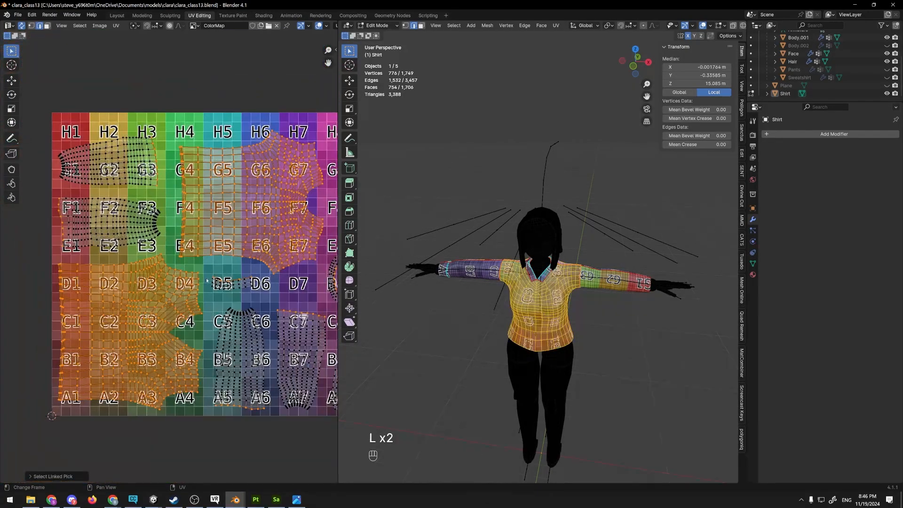
click(306, 261)
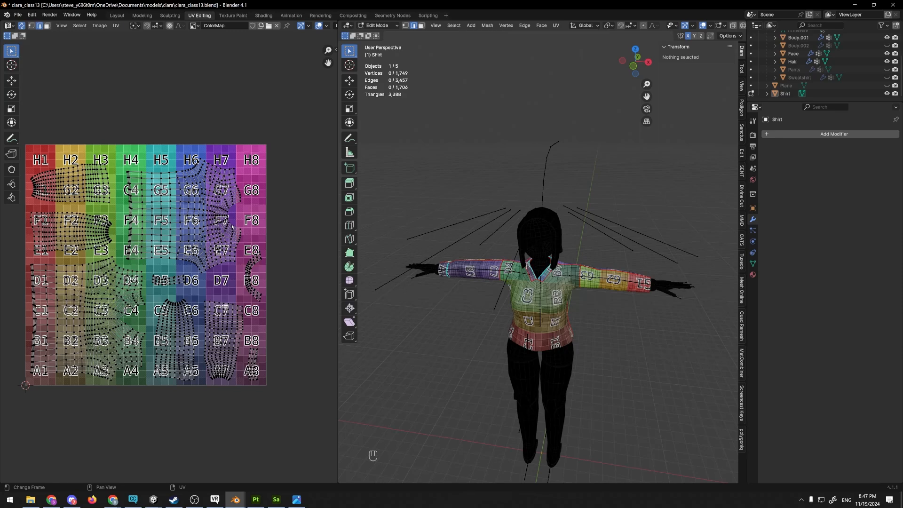
scroll(113, 263, up, 2)
middle_drag(122, 266, 183, 258)
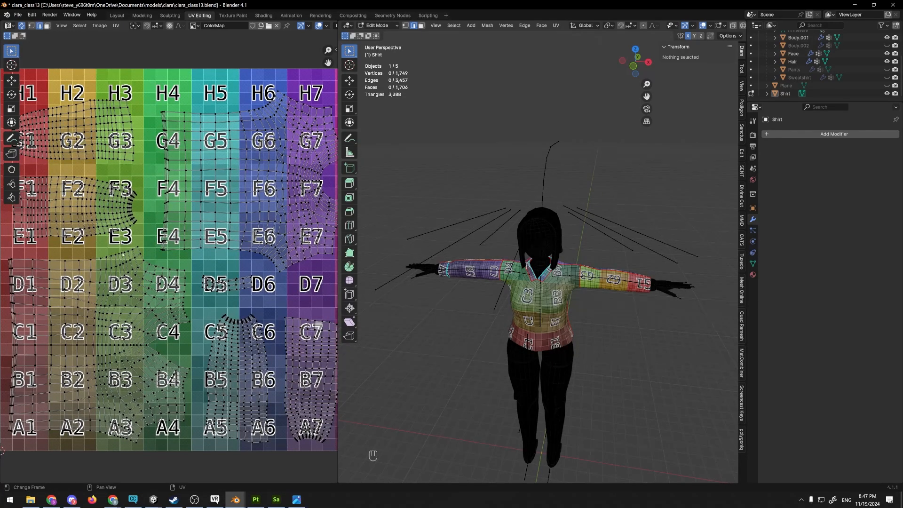
- Select the entire shirt in face select mode, pack its UV islands again with a smaller margin, and clear the selection
key(l)
key(3)
scroll(187, 139, down, 3)
key(a)
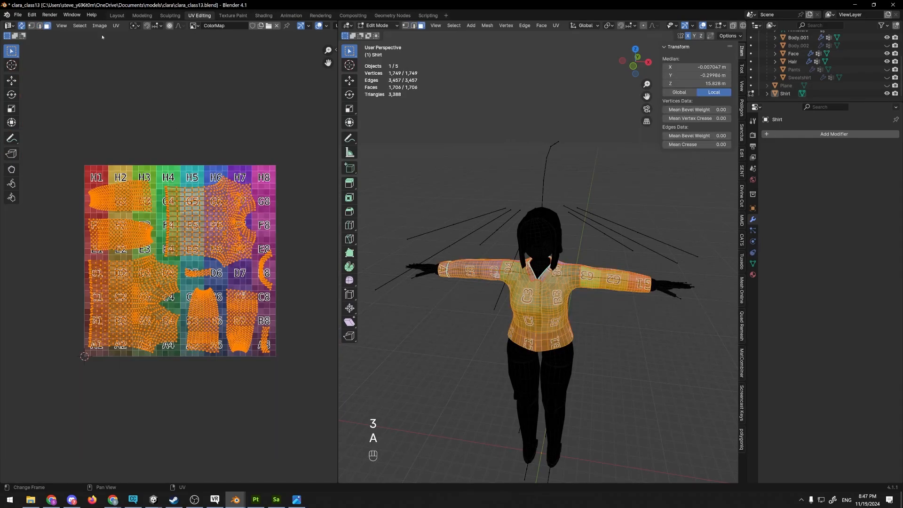
click(116, 25)
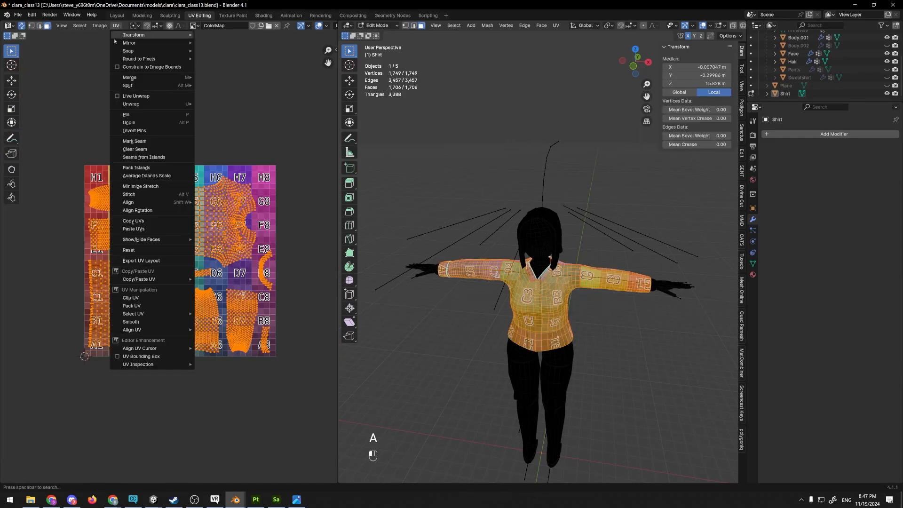
click(135, 168)
click(170, 220)
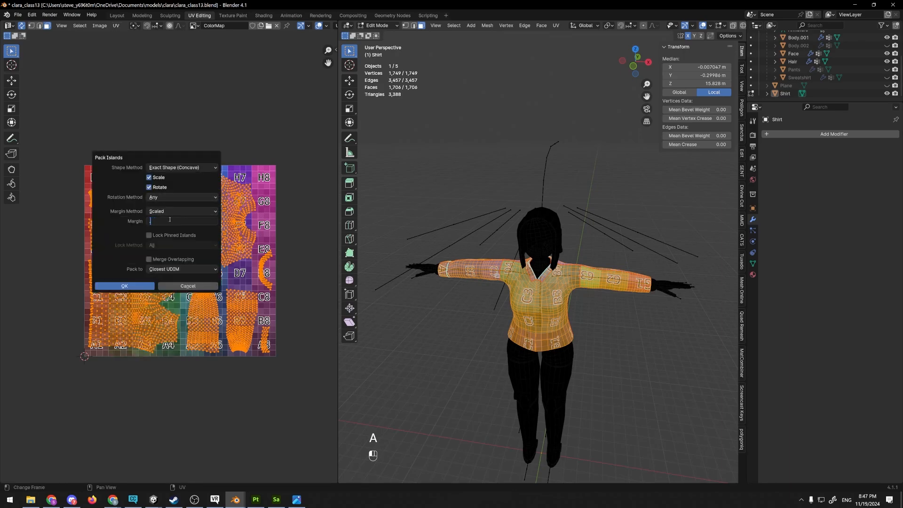
text(.00)
click(144, 285)
click(188, 269)
scroll(168, 262, up, 9)
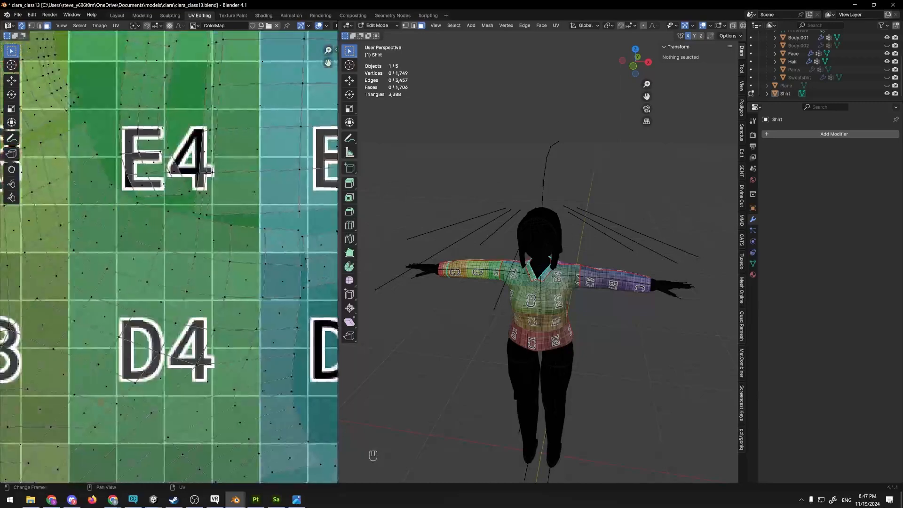
scroll(169, 262, down, 9)
- Select the whole shirt mesh, switch to object mode, and inspect the color grid across the shirt's front
key(a)
scroll(442, 221, up, 4)
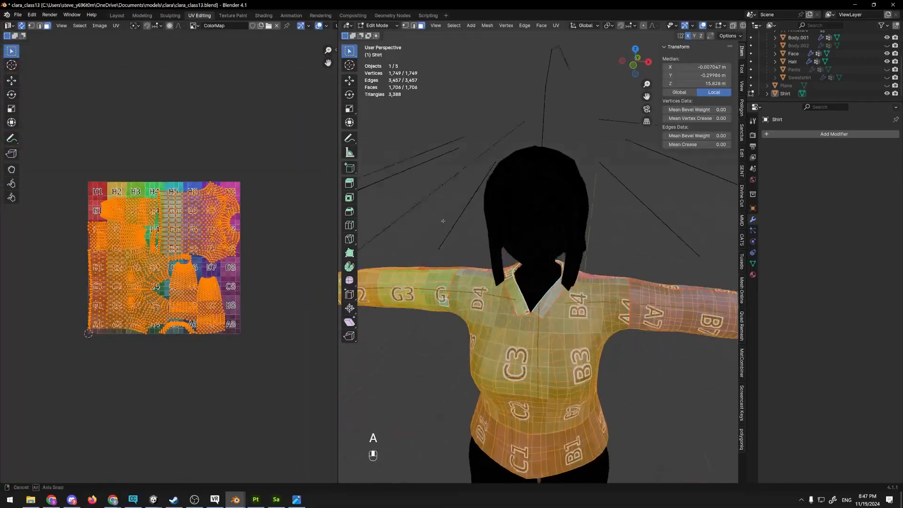
scroll(391, 240, down, 5)
middle_drag(443, 221, 461, 221)
key(Tab)
scroll(400, 239, up, 2)
scroll(641, 320, up, 3)
shift+middle_drag(630, 314, 540, 284)
scroll(541, 284, down, 2)
drag(600, 243, 533, 439)
middle_drag(536, 280, 600, 266)
- Select the shirt in object mode and compare the grid squares on its sleeve, shoulder and torso from several angles
key(Tab)
click(568, 278)
key(Tab)
click(568, 278)
click(555, 258)
scroll(556, 258, down, 2)
click(543, 272)
shift+middle_drag(599, 266, 538, 272)
shift+middle_drag(539, 271, 558, 269)
middle_drag(557, 269, 570, 248)
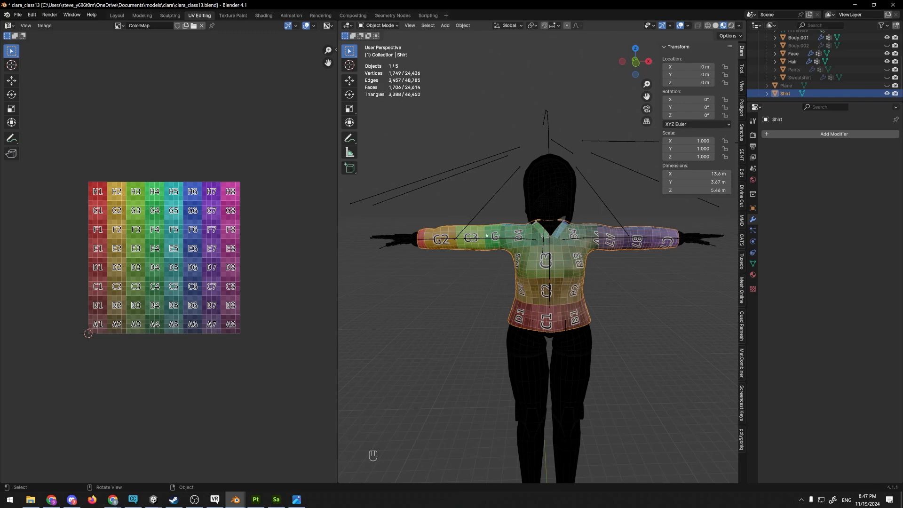
middle_drag(487, 235, 557, 230)
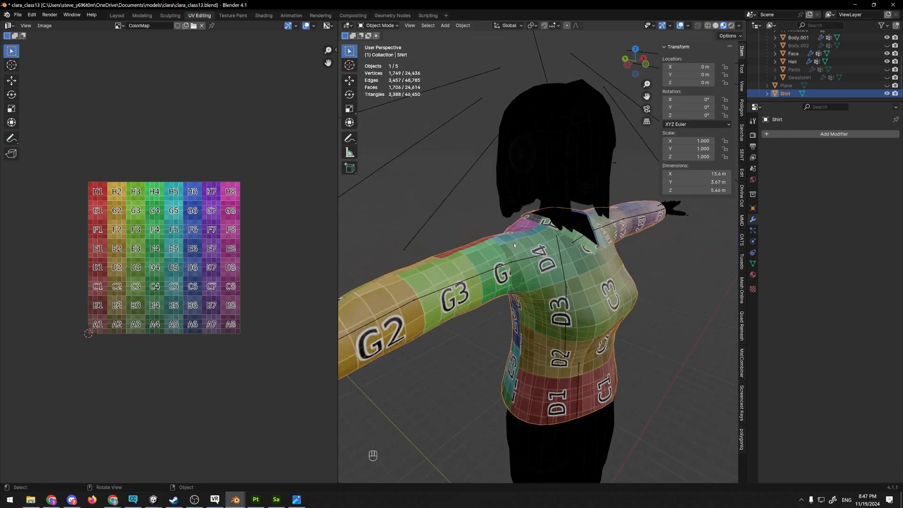
middle_drag(514, 245, 471, 232)
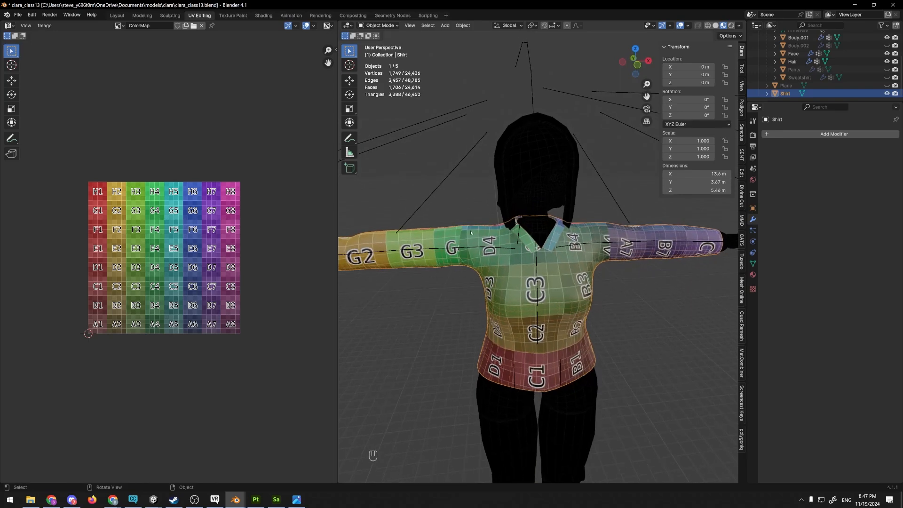
scroll(477, 348, down, 3)
- Switch the 3D viewport to solid shading and hide the shirt to expose the body underneath
click(715, 26)
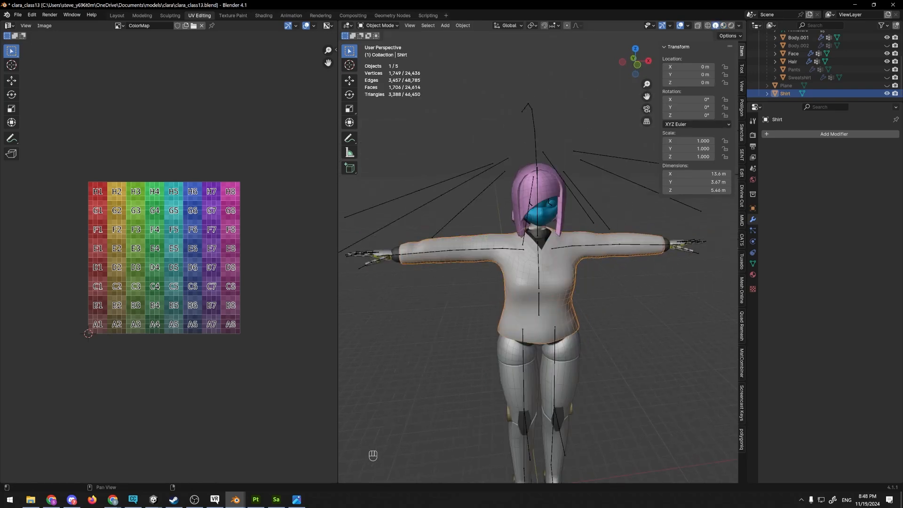
scroll(599, 310, down, 1)
scroll(617, 300, up, 2)
mouse_move(598, 314)
middle_down()
mouse_move(625, 296)
mouse_move(614, 294)
middle_up()
key(h)
- Enter edit mode on the body with vertex select, reveal its hidden geometry, and clear the selection
key(Tab)
middle_drag(489, 274, 471, 272)
key(Tab)
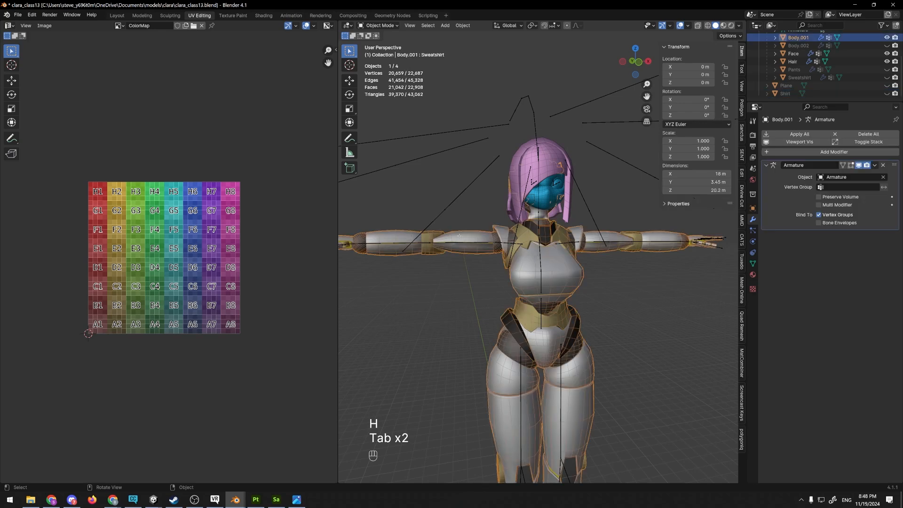
key(Tab)
key(1)
key(alt+h)
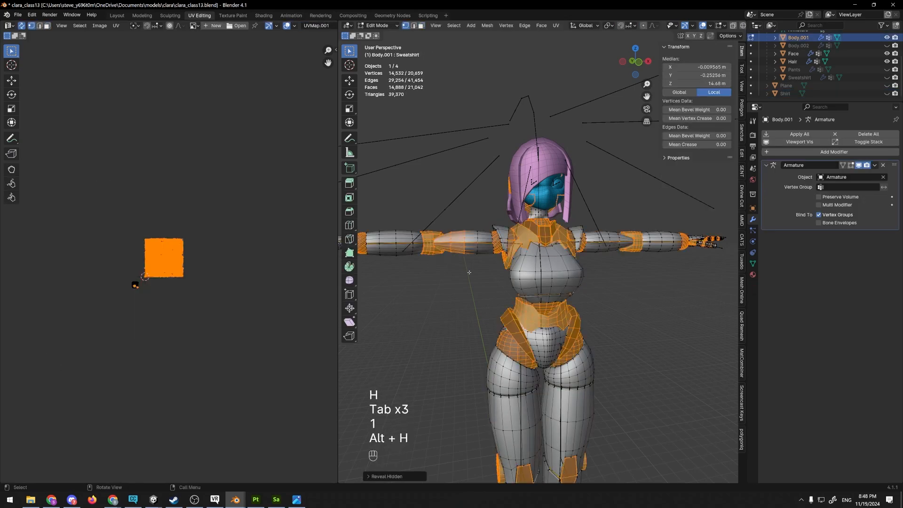
click(471, 288)
scroll(471, 288, down, 2)
middle_drag(471, 288, 468, 260)
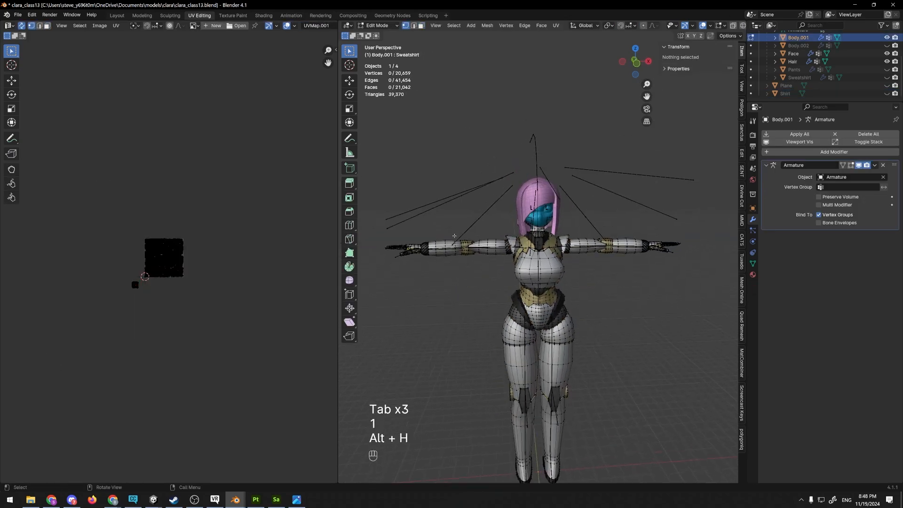
- Box-select the vertices of both elbows, the upper arms and the chest on the body
shift+drag(454, 235, 508, 269)
shift+drag(575, 230, 617, 269)
shift+drag(609, 230, 623, 258)
shift+drag(501, 255, 573, 288)
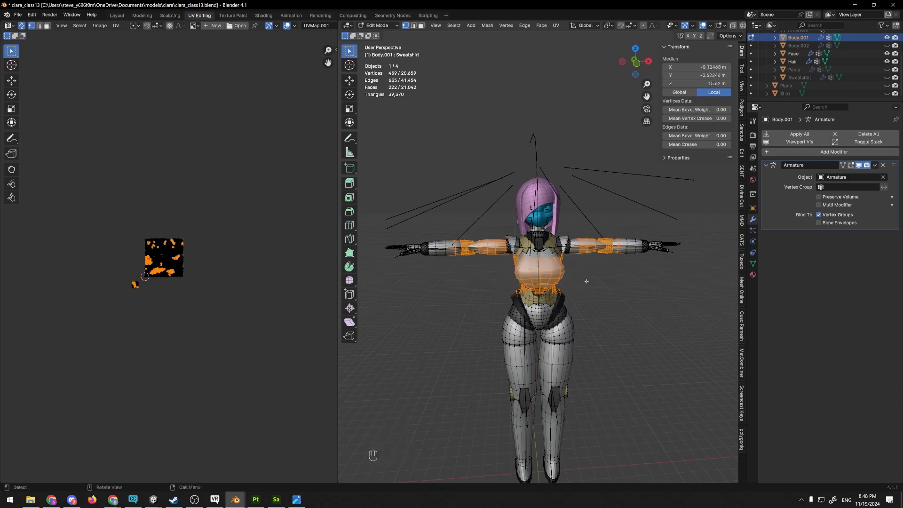
mouse_move(587, 281)
middle_down()
mouse_move(557, 285)
mouse_move(582, 281)
middle_up()
scroll(581, 281, up, 3)
- Extend the vertex selection over both upper arms and the lower chest from several viewing angles
shift+drag(470, 218, 502, 292)
shift+drag(552, 223, 591, 311)
middle_drag(591, 311, 595, 319)
shift+drag(486, 264, 578, 322)
middle_drag(579, 323, 550, 331)
shift+drag(479, 273, 569, 312)
middle_drag(569, 311, 590, 283)
- Add the torso, shoulder and arm vertices on the far side to the selection with X-ray, and return to opaque display
key(alt+z)
middle_drag(513, 275, 516, 246)
shift+drag(514, 243, 586, 297)
middle_drag(585, 298, 555, 308)
shift+drag(510, 235, 536, 263)
shift+drag(444, 228, 490, 264)
middle_drag(667, 276, 505, 273)
key(alt+z)
scroll(630, 277, down, 3)
scroll(505, 274, up, 4)
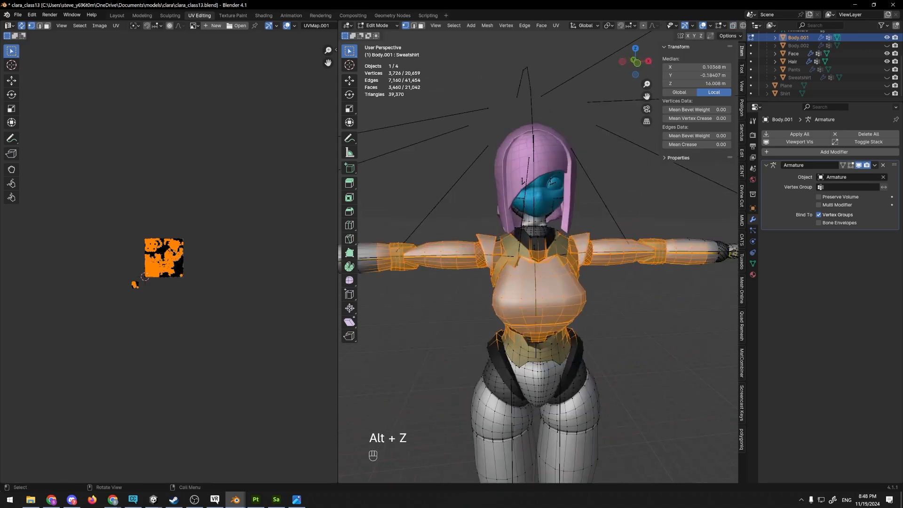
- Delete the selected body vertices, bring the shirt back into view, and inspect its neck opening
key(Delete)
click(495, 215)
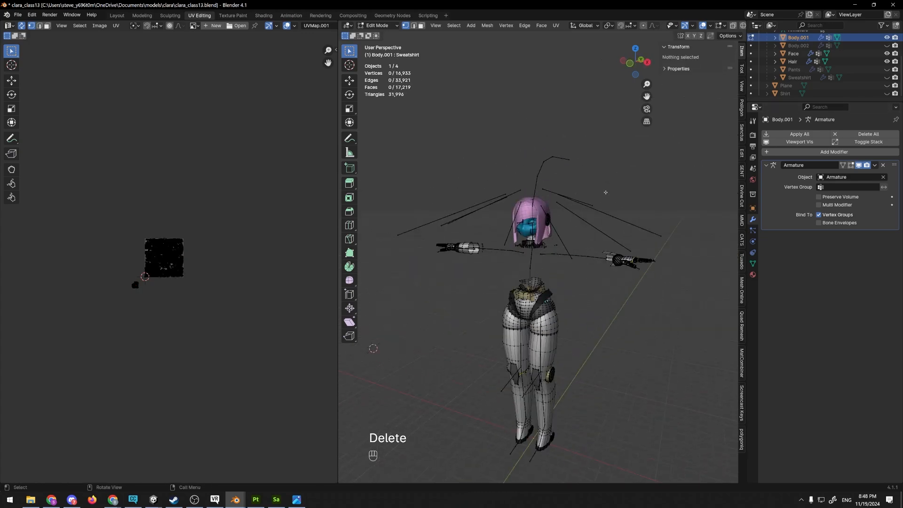
key(alt+h)
scroll(869, 76, up, 2)
scroll(869, 59, down, 2)
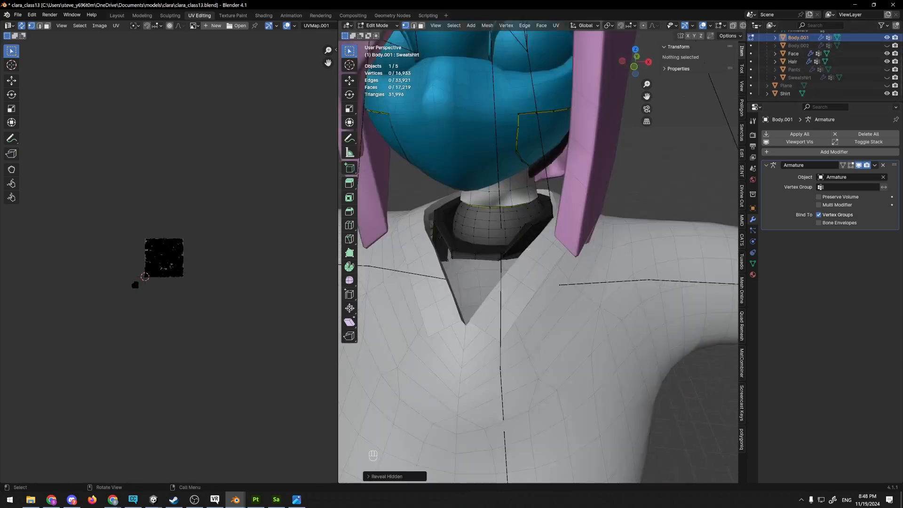
middle_drag(529, 249, 573, 239)
scroll(517, 270, down, 7)
scroll(522, 283, up, 7)
scroll(572, 259, down, 9)
- Show and hide Body.002, and check the shirt over the remaining body from several angles
click(887, 46)
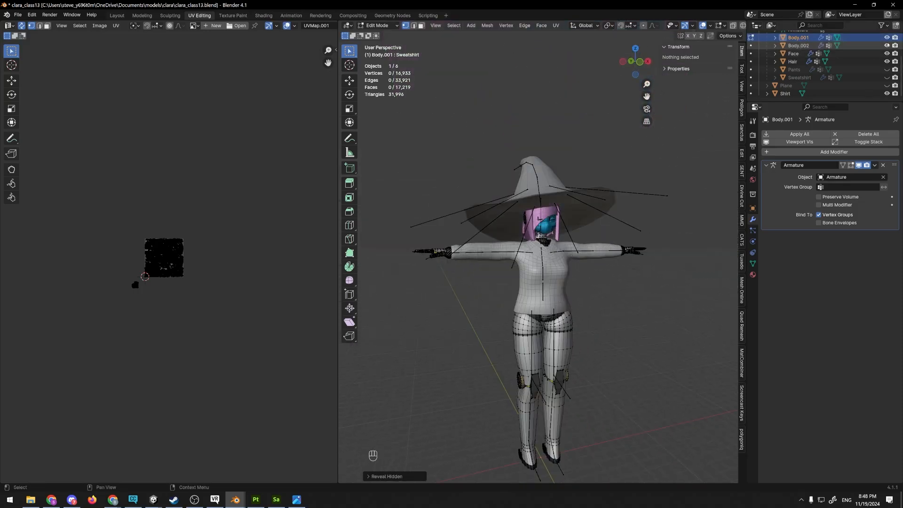
click(887, 45)
middle_drag(661, 220, 568, 220)
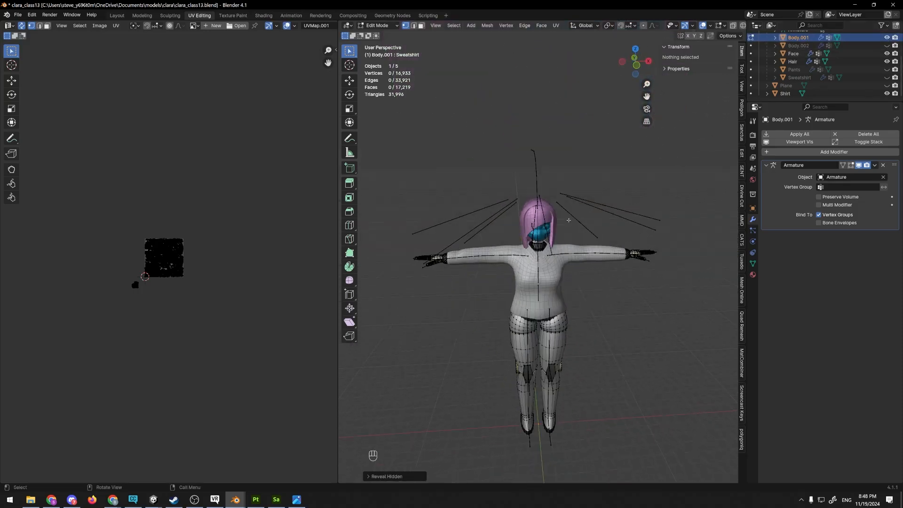
scroll(621, 225, up, 3)
scroll(618, 221, down, 4)
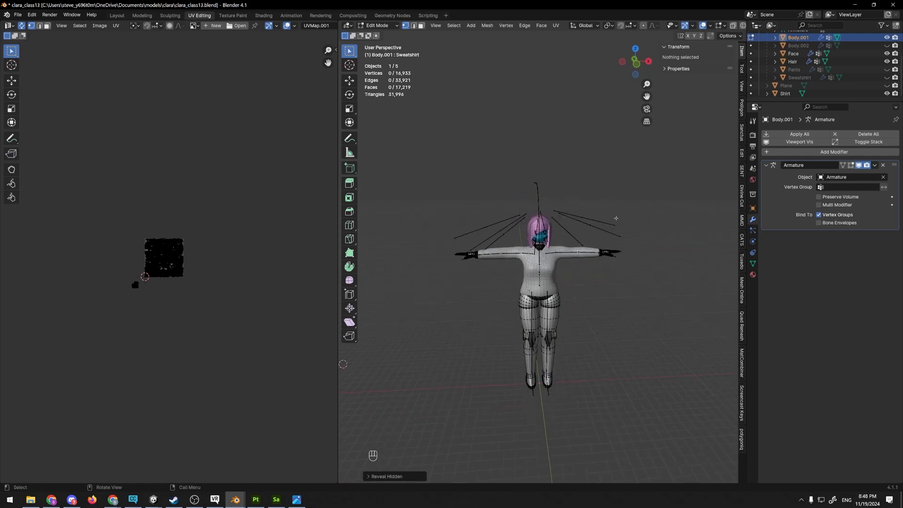
scroll(614, 211, up, 5)
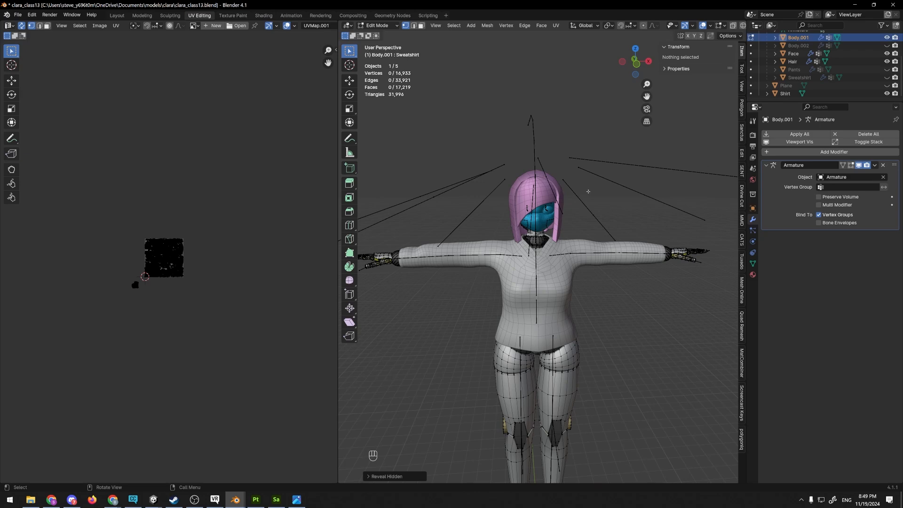
middle_drag(587, 191, 600, 227)
- Undo the deletion of the body vertices and hide the shirt again
key(ctrl+z)
key(ctrl+z)
key(ctrl+z)
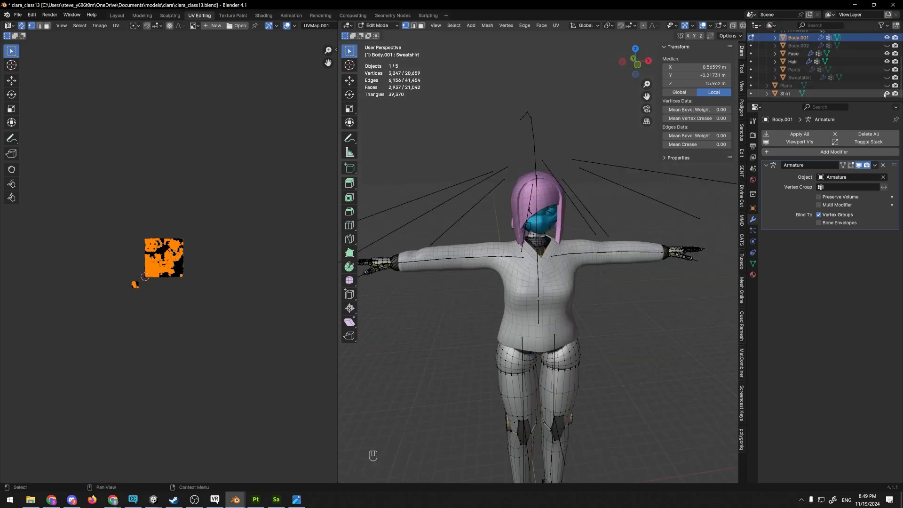
click(887, 93)
mouse_move(563, 204)
middle_down()
mouse_move(551, 199)
mouse_move(574, 207)
middle_up()
scroll(173, 263, up, 5)
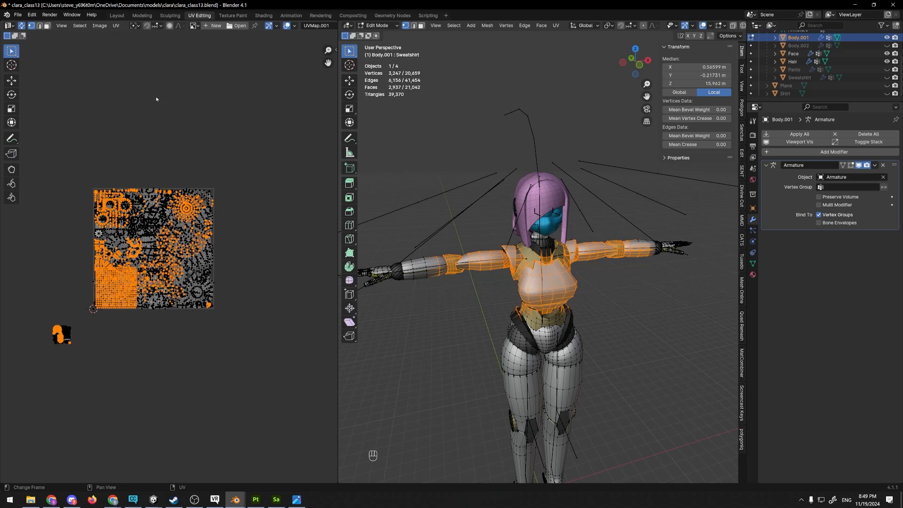
- Switch to face select and move the selected faces' UV islands 1 m in X and 0 m in Y
key(3)
key(g)
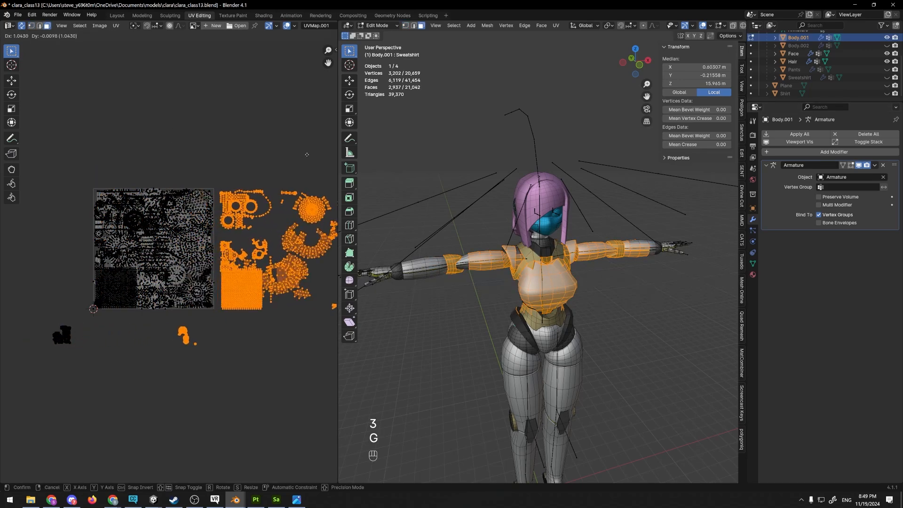
click(304, 153)
middle_drag(270, 139, 217, 143)
click(43, 475)
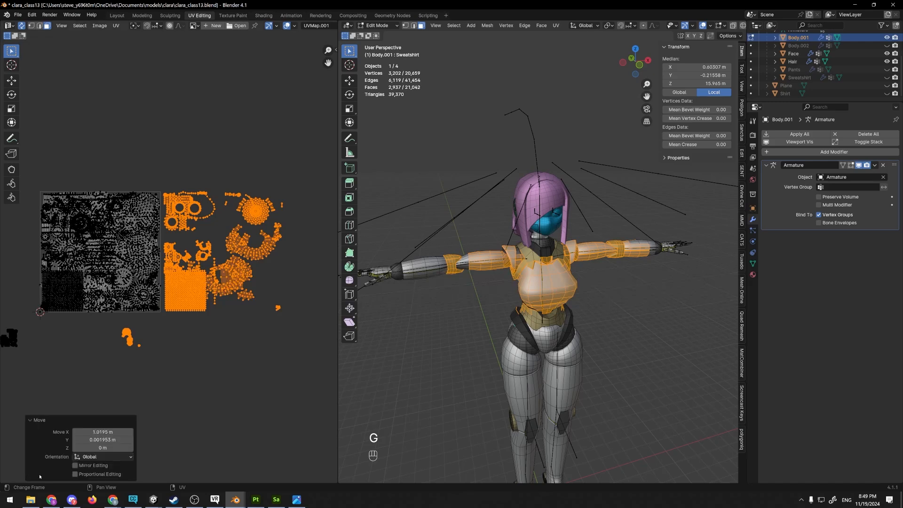
click(92, 431)
key(Tab)
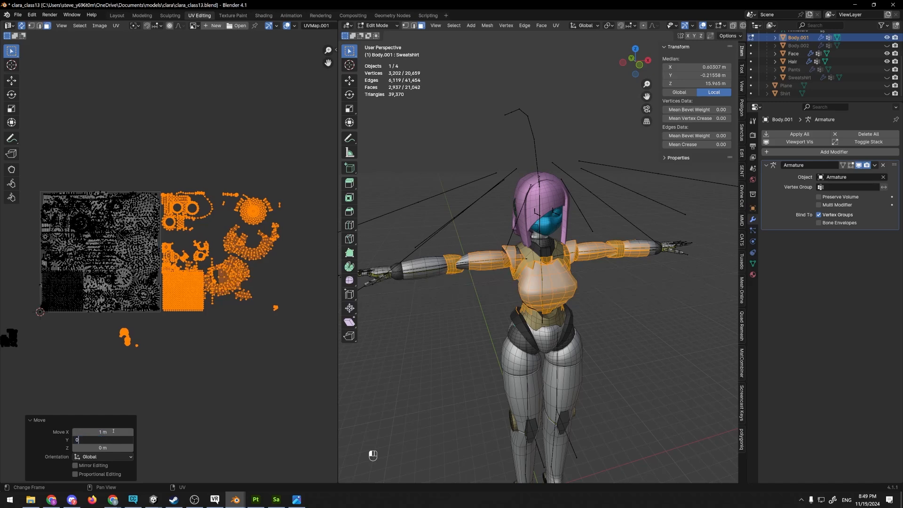
key(Tab)
click(219, 351)
scroll(223, 351, down, 1)
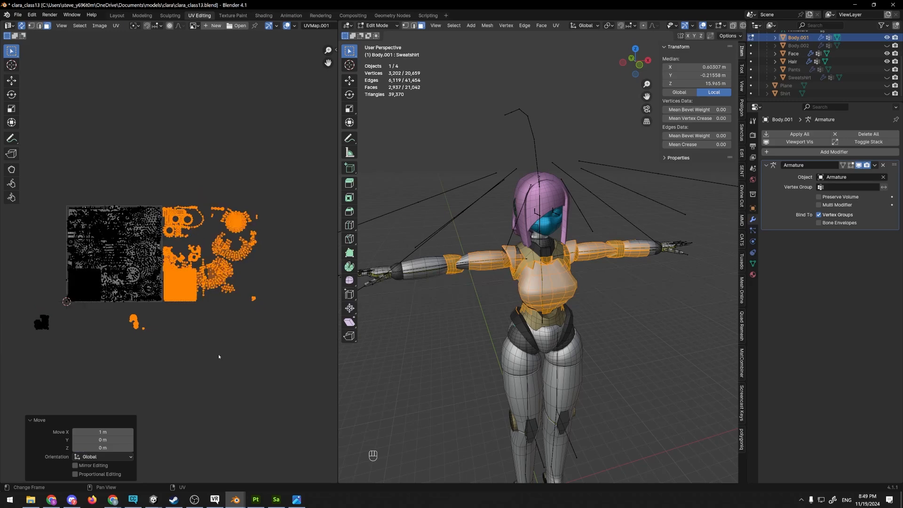
- Clear the selection and examine the main UV tile beside the islands moved outside it
click(243, 355)
scroll(245, 355, up, 2)
shift+middle_drag(249, 355, 194, 355)
scroll(264, 341, down, 1)
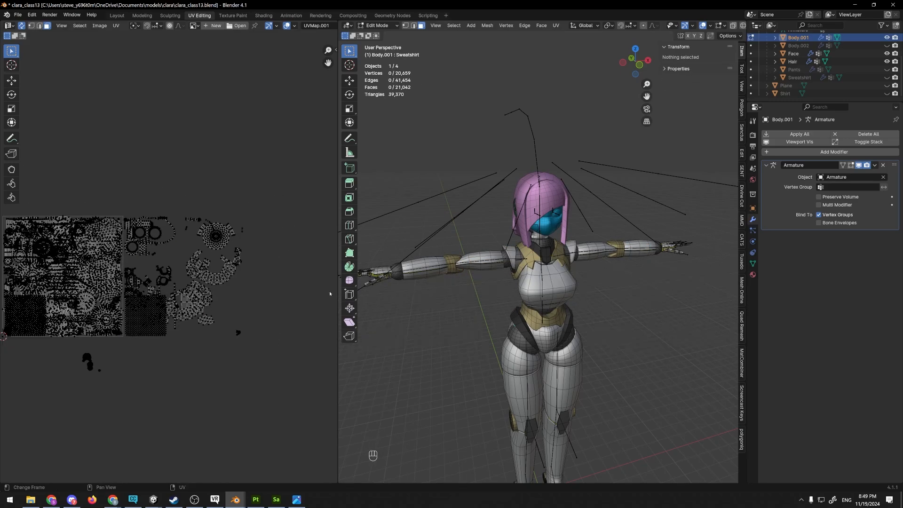
scroll(301, 286, down, 4)
scroll(233, 263, up, 2)
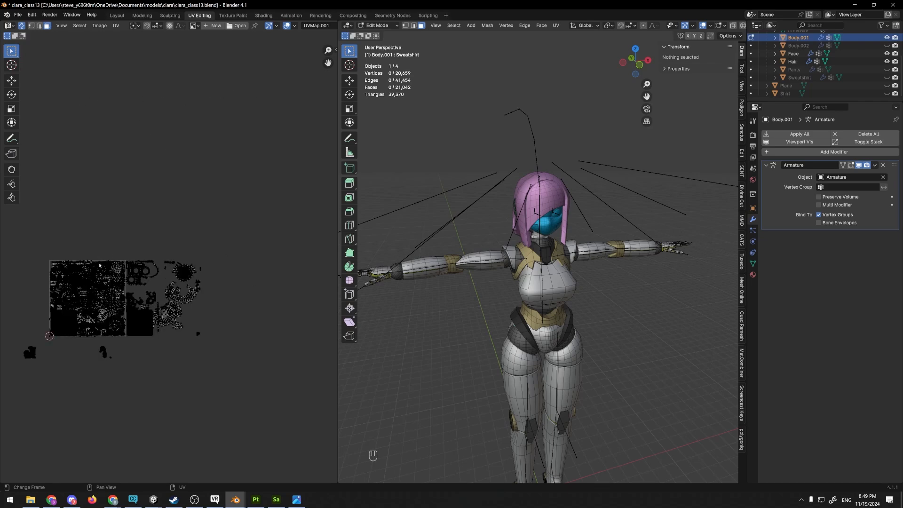
scroll(65, 278, up, 2)
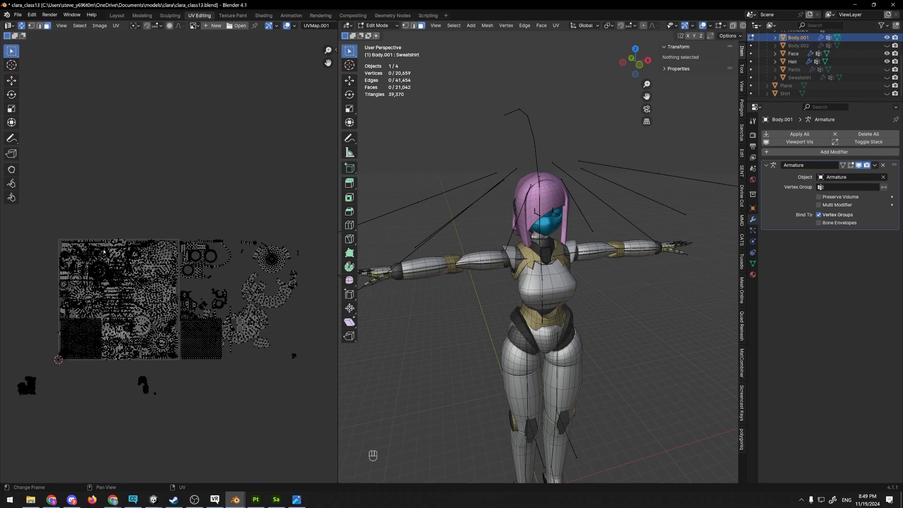
scroll(169, 267, down, 3)
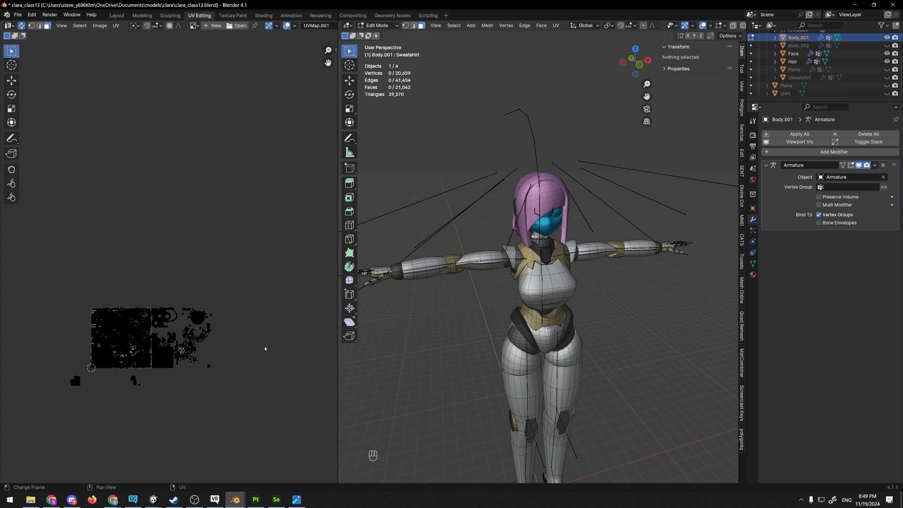
scroll(225, 319, up, 5)
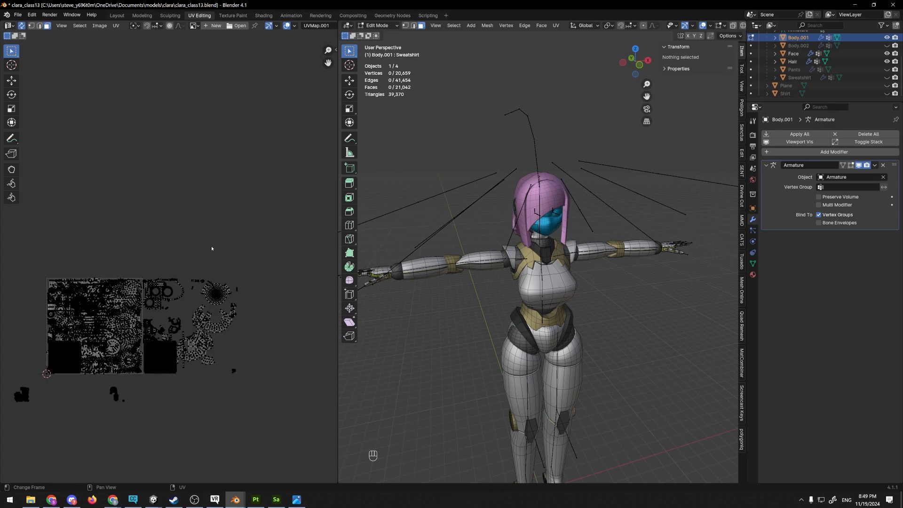
middle_drag(235, 237, 236, 217)
mouse_move(158, 245)
middle_down()
mouse_move(156, 210)
mouse_move(133, 202)
middle_up()
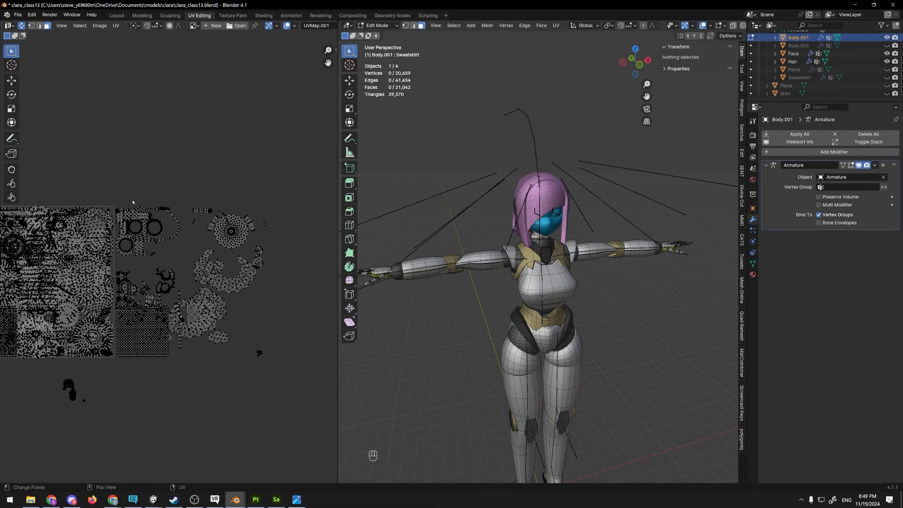
- Box-select the islands in the neighbouring UV tile and hide their faces on the body
drag(115, 207, 303, 383)
scroll(303, 383, down, 1)
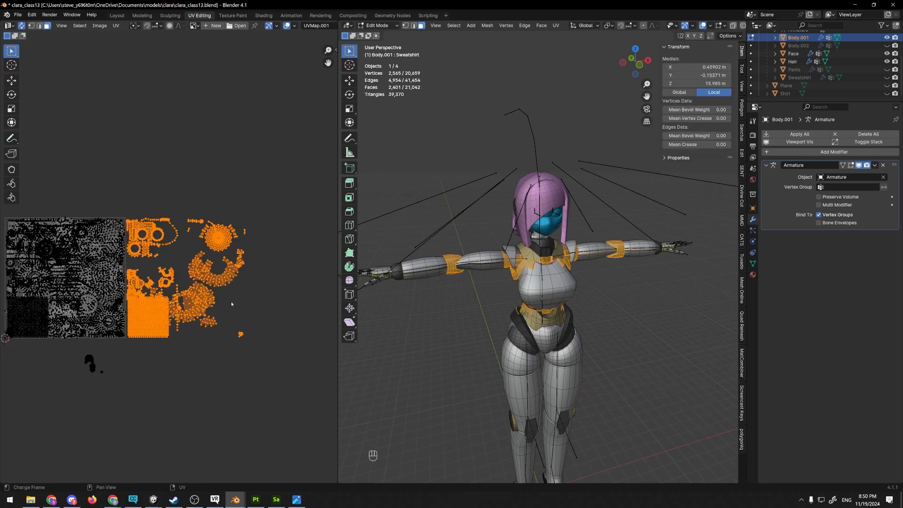
scroll(497, 280, up, 1)
middle_drag(496, 281, 520, 273)
key(h)
middle_drag(466, 278, 507, 276)
- Undo the face hiding and the UV island move
key(ctrl+z)
key(ctrl+z)
key(ctrl+z)
key(ctrl+z)
key(ctrl+z)
scroll(244, 263, down, 3)
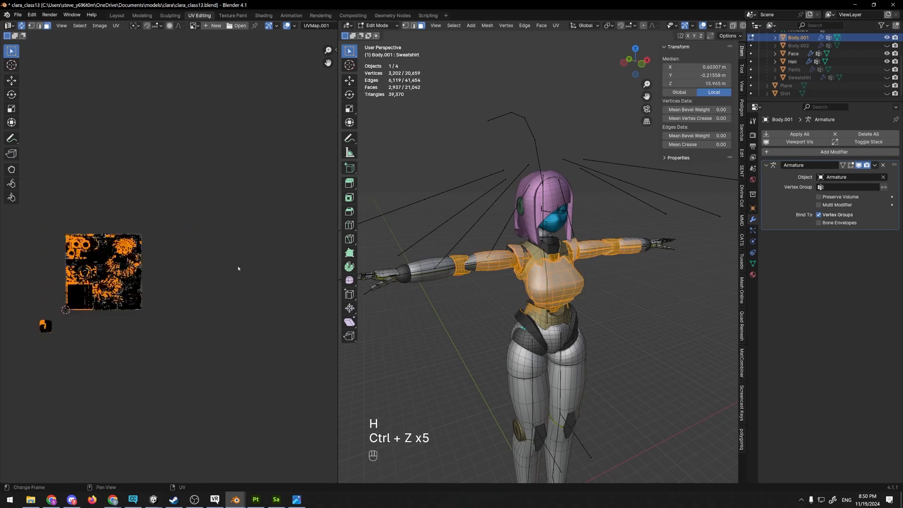
- Switch to object mode, unhide the shirt, select the body and isolate it in local view
middle_drag(452, 253, 563, 271)
key(Tab)
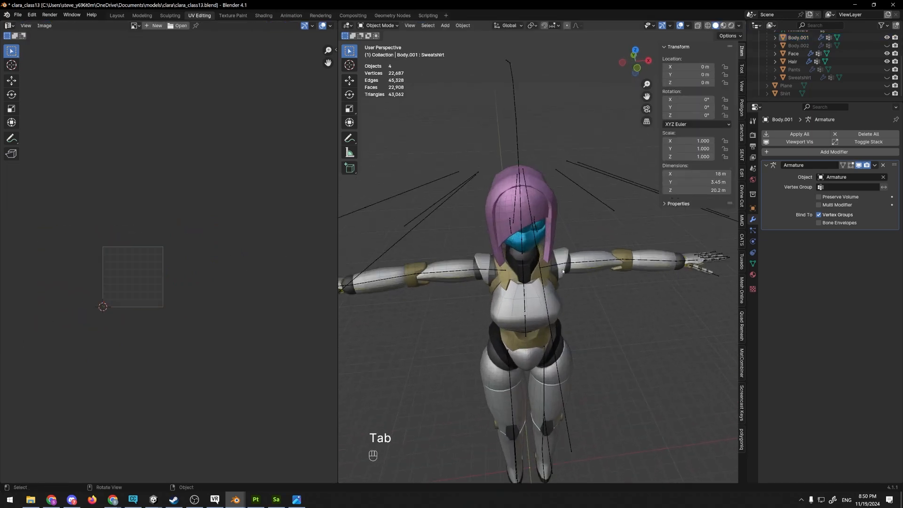
click(887, 93)
middle_drag(607, 245, 555, 222)
click(662, 273)
key(KP_Divide)
shift+middle_drag(553, 230, 539, 214)
scroll(538, 294, up, 3)
middle_drag(539, 215, 549, 222)
scroll(567, 281, up, 4)
scroll(567, 281, down, 5)
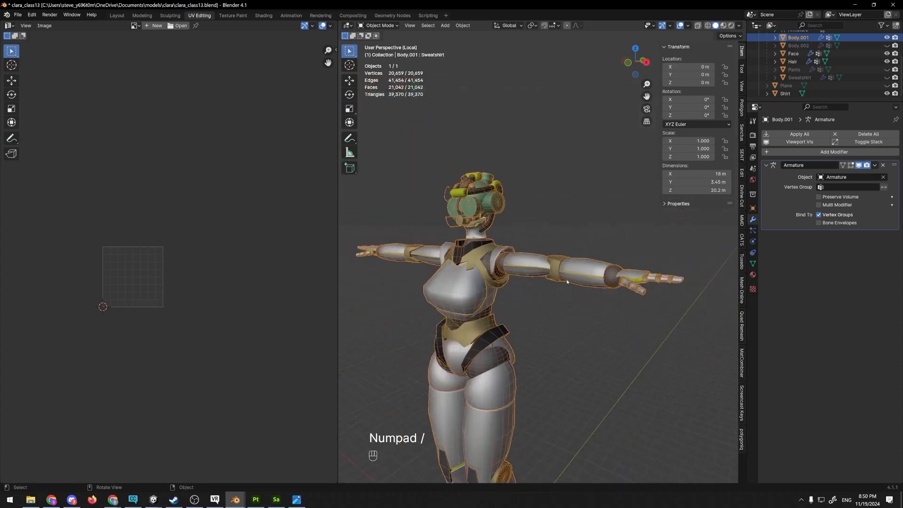
scroll(567, 281, up, 2)
- Add a new shape key to the body and name it ShirtOn
click(752, 263)
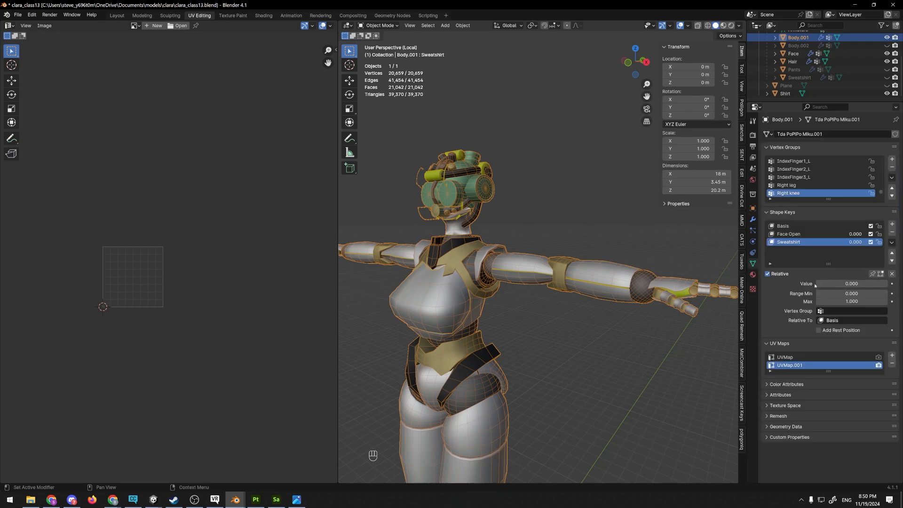
click(891, 224)
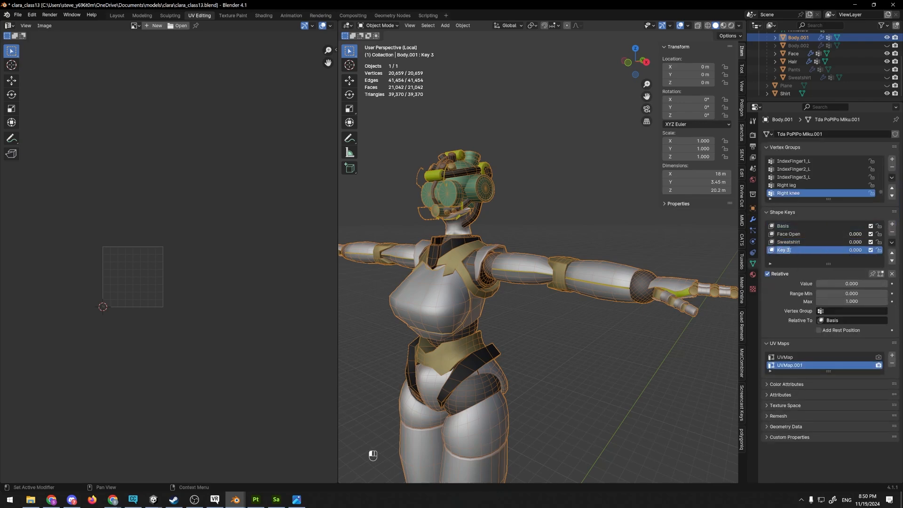
text(ShirtOn)
key(Return)
- Switch the body to sculpt mode
click(381, 25)
key(alt+Tab)
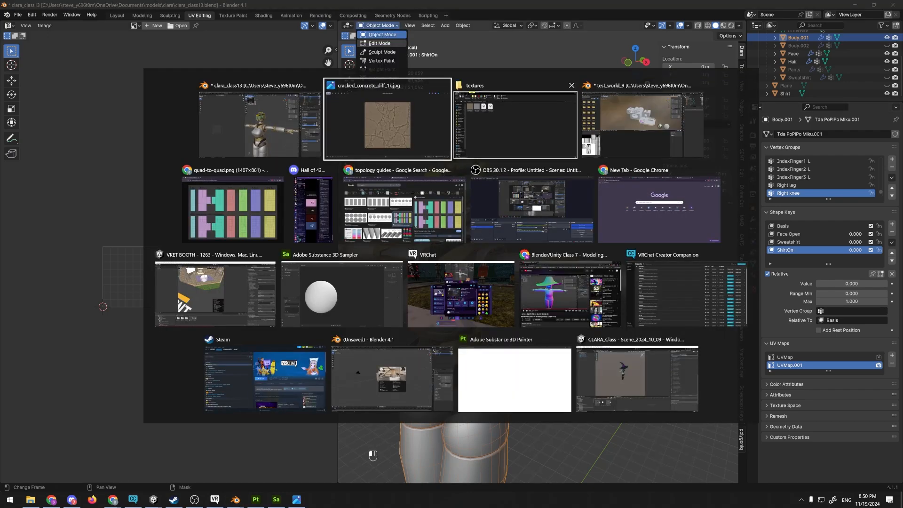
key(Escape)
click(382, 52)
mouse_move(529, 171)
middle_down()
mouse_move(552, 195)
mouse_move(511, 188)
mouse_move(537, 204)
middle_up()
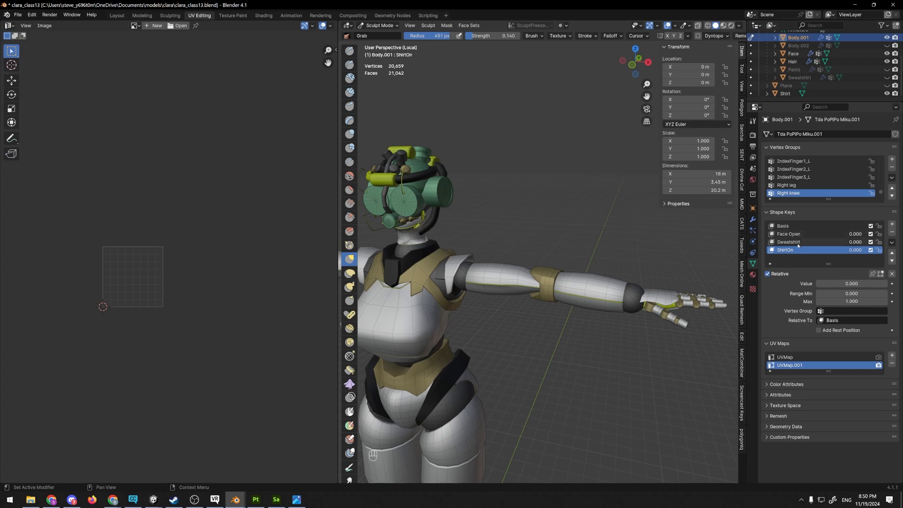
- Set the ShirtOn shape key's value to 1.000 and choose the Blob sculpting brush
drag(830, 283, 884, 283)
scroll(452, 232, up, 3)
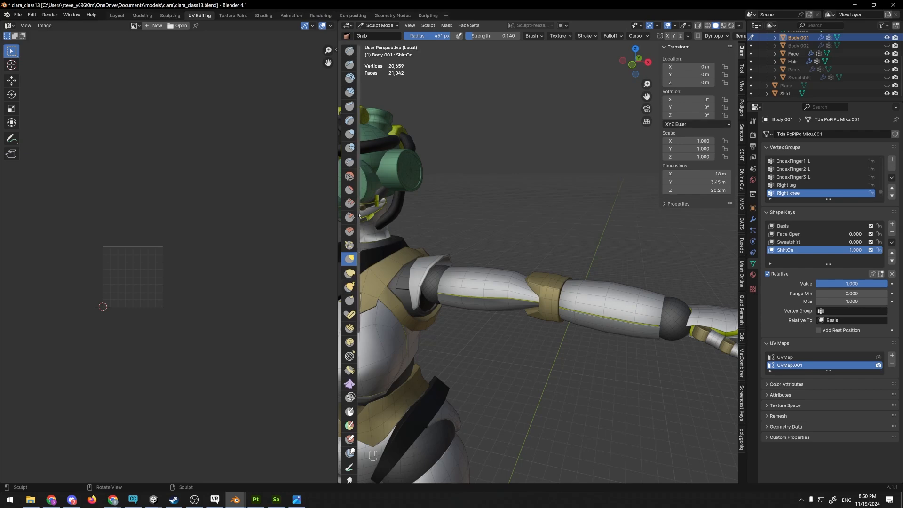
click(350, 147)
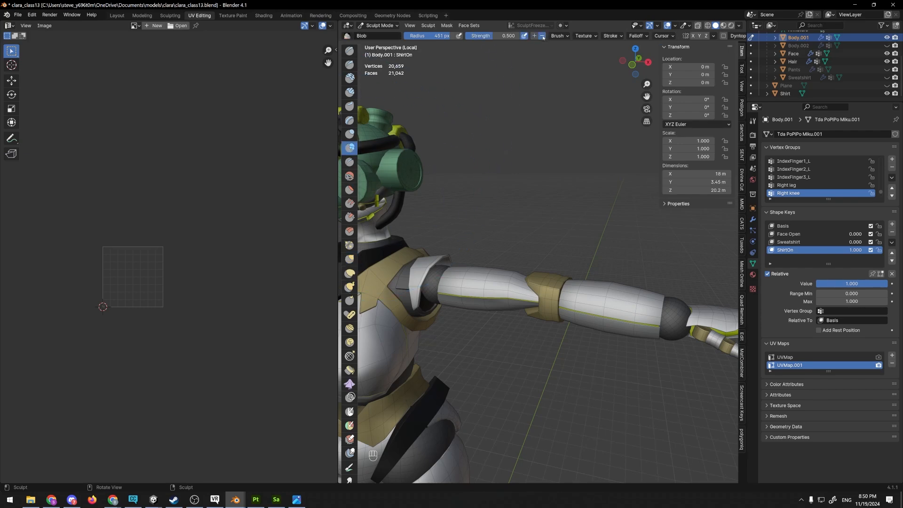
- Try a Blob brush stroke on the elbow and undo it
key(ctrl+z)
key(ctrl+z)
key(ctrl+z)
drag(546, 294, 562, 304)
key(ctrl+z)
scroll(540, 263, down, 5)
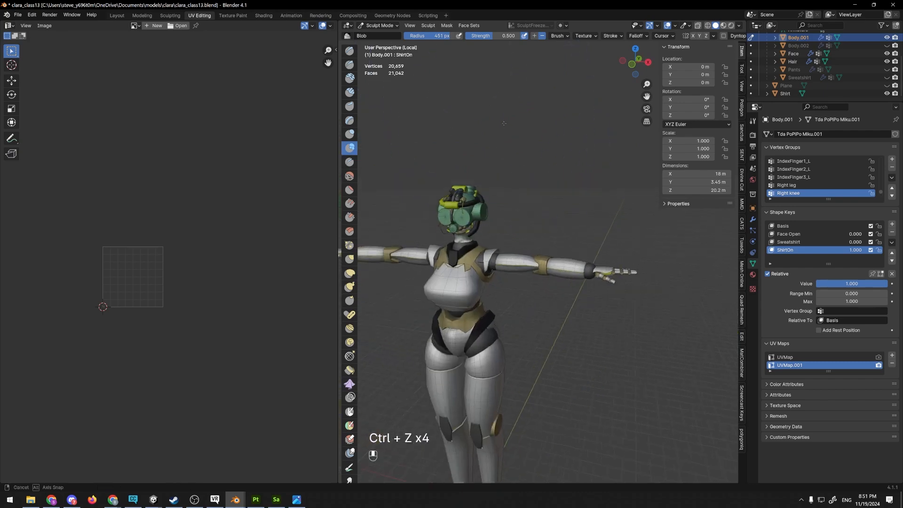
scroll(497, 250, up, 2)
mouse_move(376, 257)
shift+middle_down()
mouse_move(497, 249)
mouse_move(389, 163)
shift+middle_up()
key(ctrl+z)
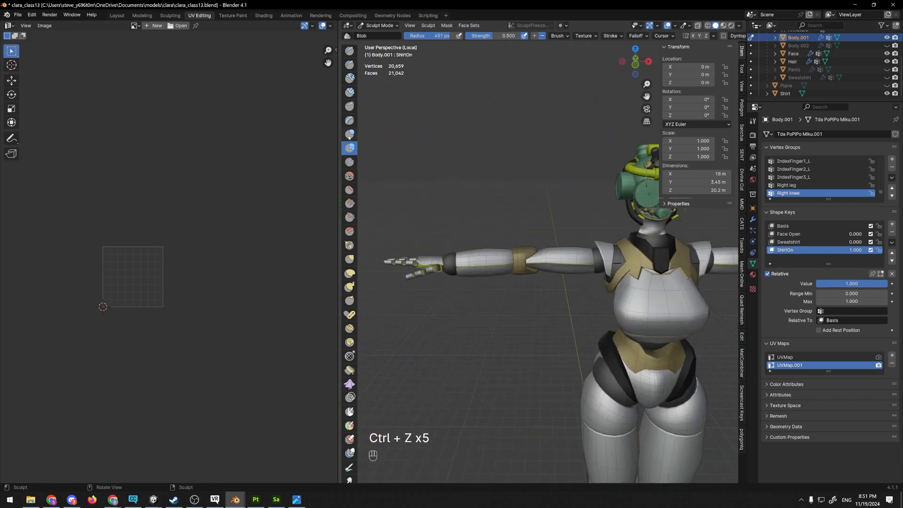
- Try reshaping the body's right elbow area with the Inflate/Deflate sculpt brush, and undo the stroke
click(350, 135)
scroll(350, 138, up, 2)
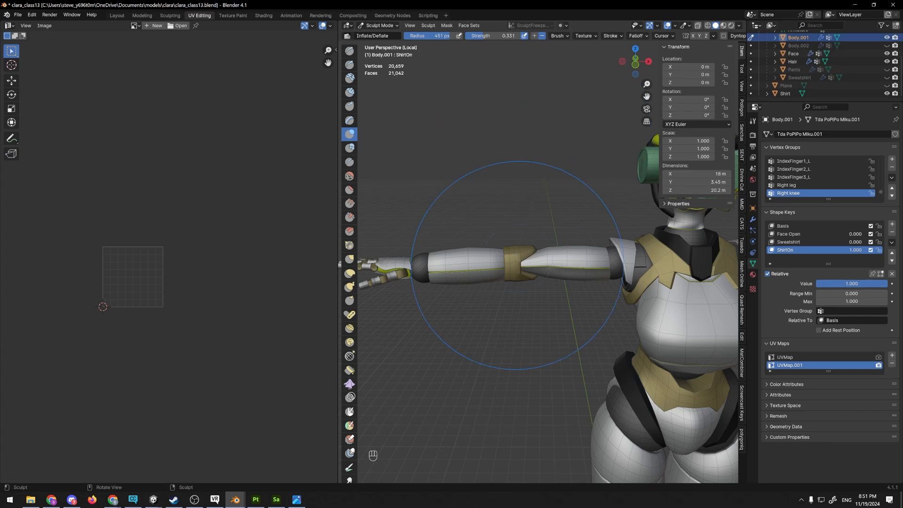
drag(517, 262, 503, 284)
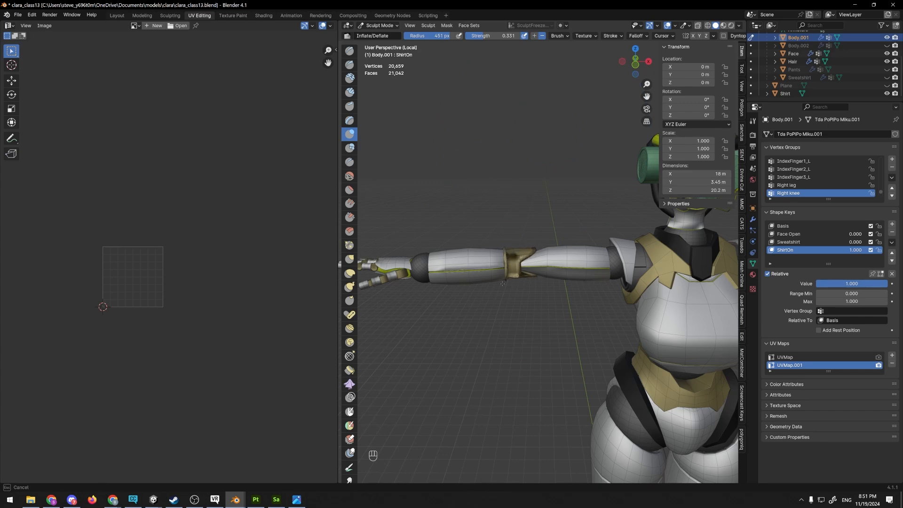
drag(500, 243, 546, 233)
scroll(494, 235, up, 4)
key(ctrl+z)
scroll(550, 281, down, 8)
middle_drag(550, 281, 534, 242)
scroll(559, 324, down, 4)
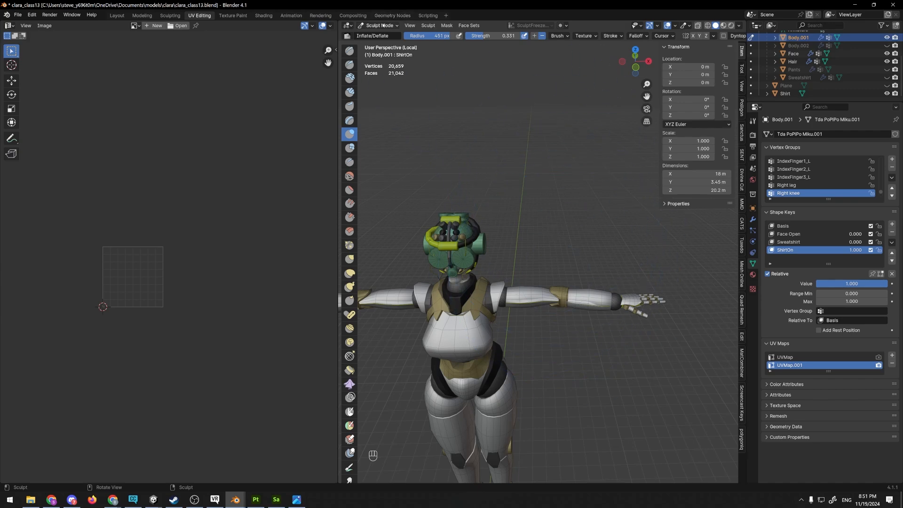
- Return the body to Object Mode and test the ShirtOn shape key's value, leaving it at 1.000
click(379, 26)
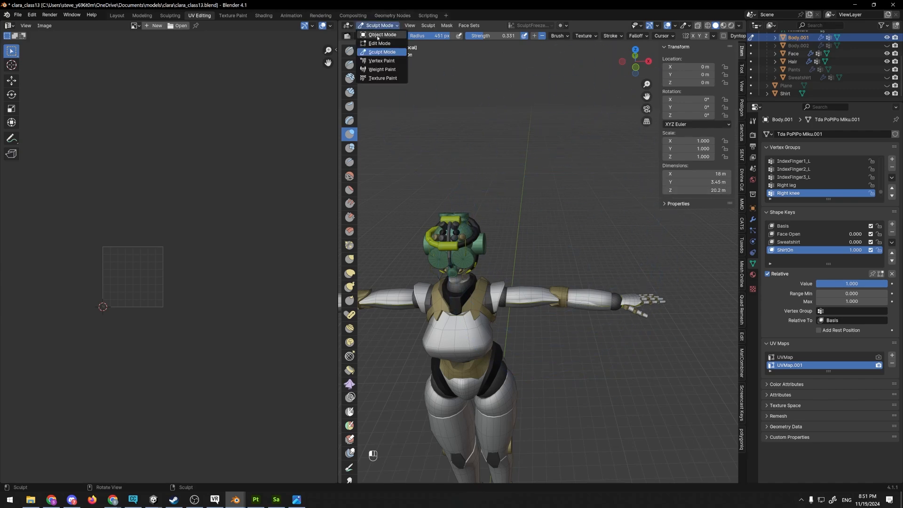
click(374, 35)
middle_drag(511, 152, 495, 136)
mouse_move(866, 284)
mouse_down()
mouse_move(812, 284)
mouse_move(866, 284)
mouse_up()
middle_drag(649, 263, 660, 276)
shift+middle_drag(660, 276, 672, 246)
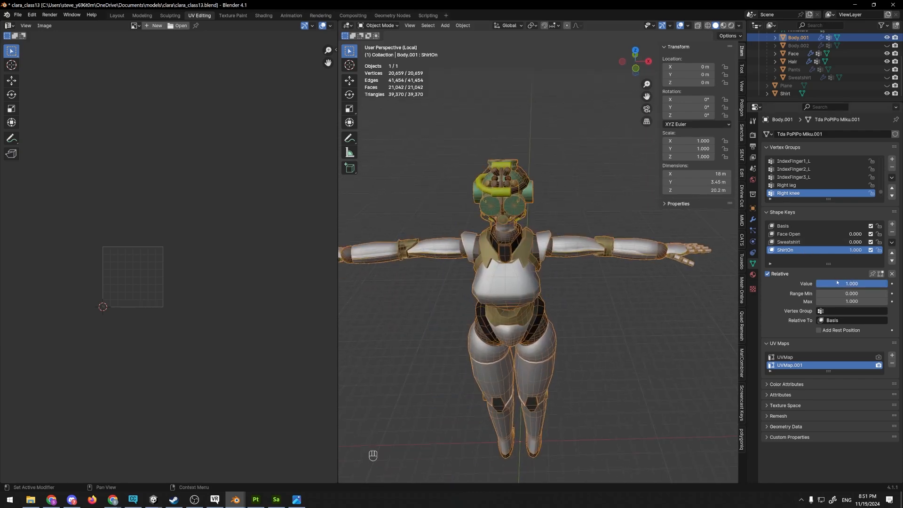
mouse_move(838, 283)
mouse_down()
mouse_move(771, 283)
mouse_move(837, 282)
mouse_up()
middle_drag(575, 239, 434, 285)
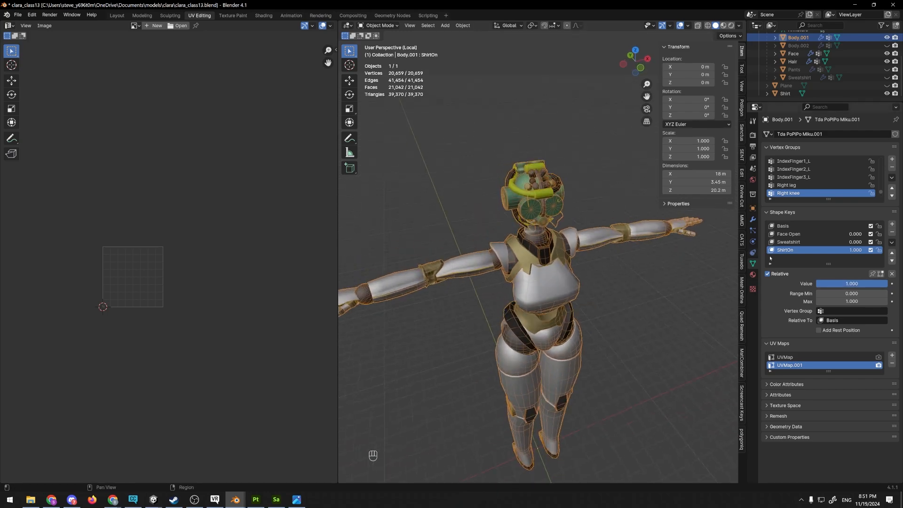
drag(828, 284, 847, 284)
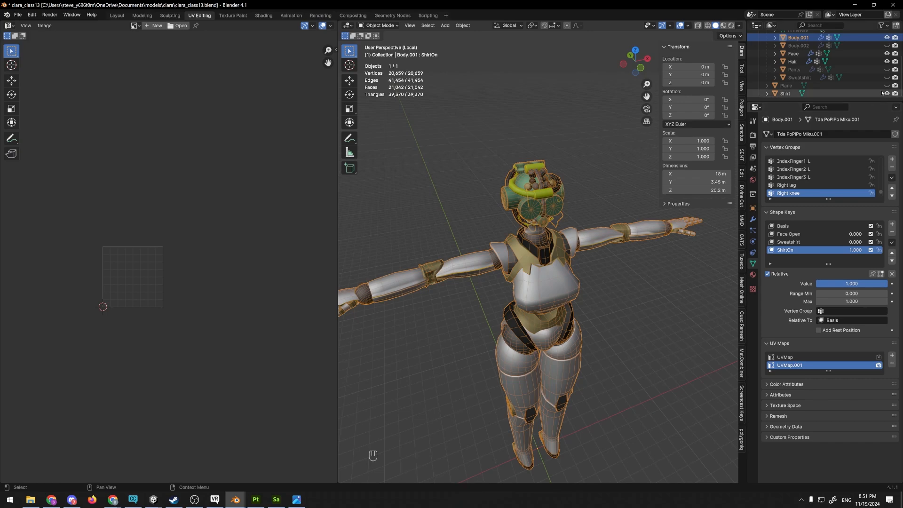
- Leave local view to show the whole character and select the Shirt object
key(KP_Divide)
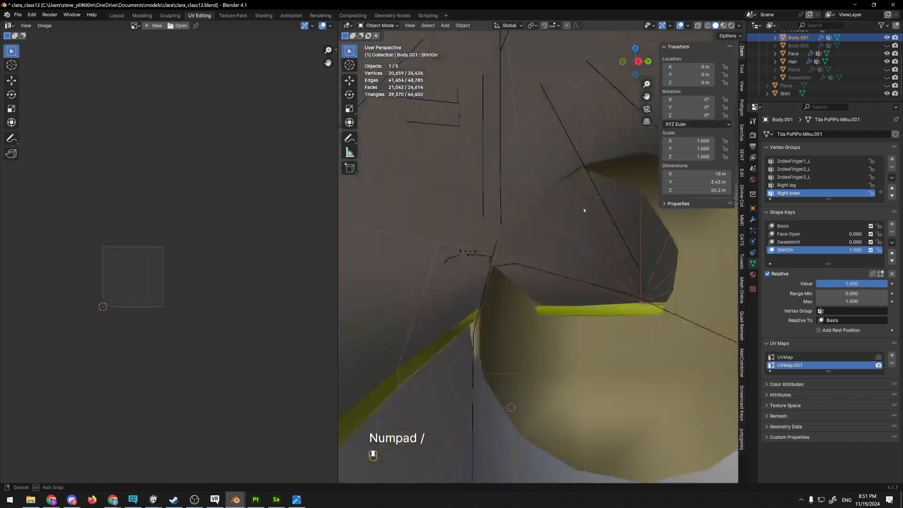
middle_drag(583, 207, 608, 191)
scroll(582, 211, down, 10)
click(591, 310)
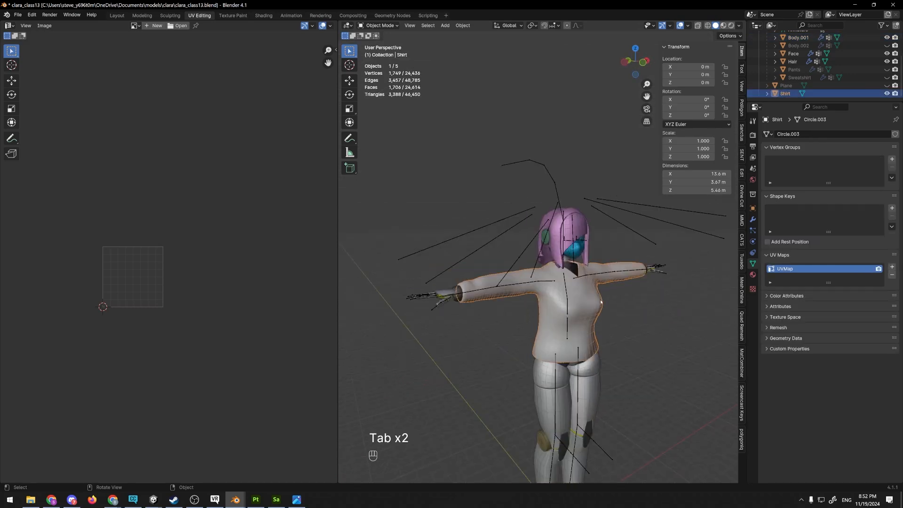
shift+middle_drag(600, 302, 556, 305)
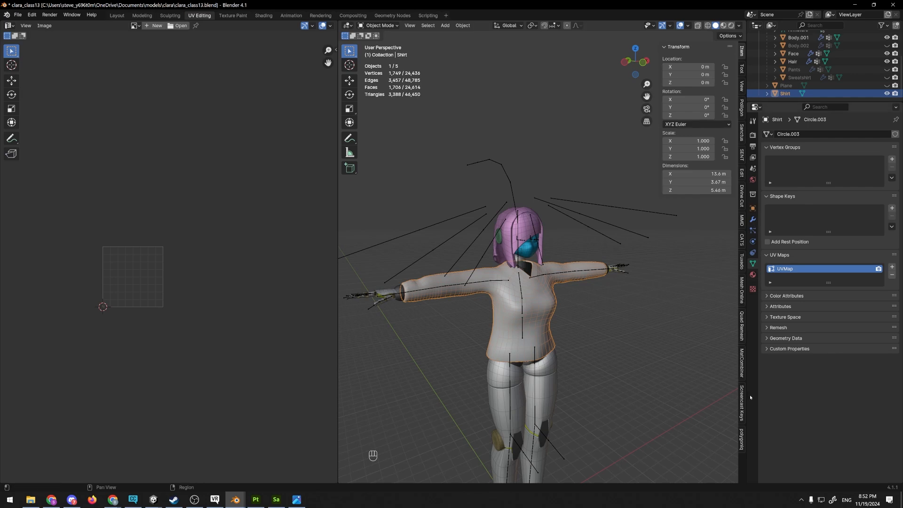
- Transfer weights from Body.001 to the Shirt with Robust Weight Transfer, undoing and repeating the transfer after expanding its settings and utilities
click(742, 154)
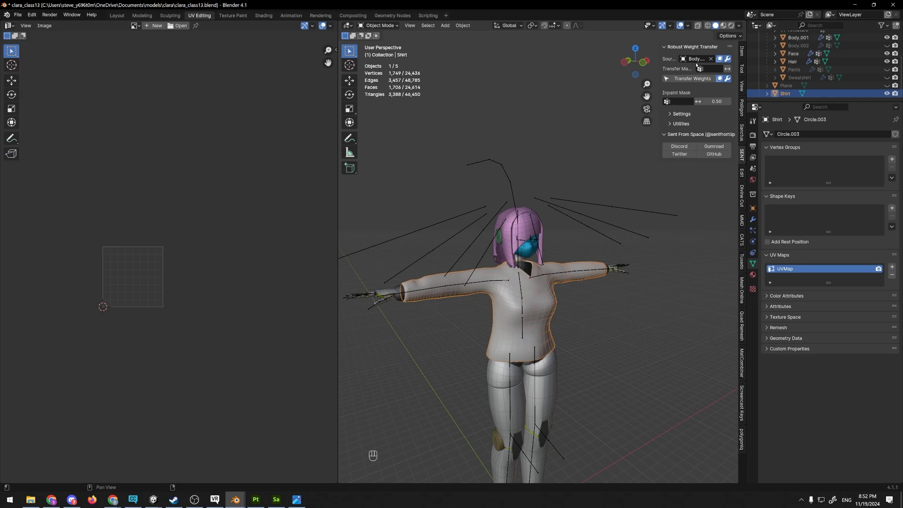
click(691, 78)
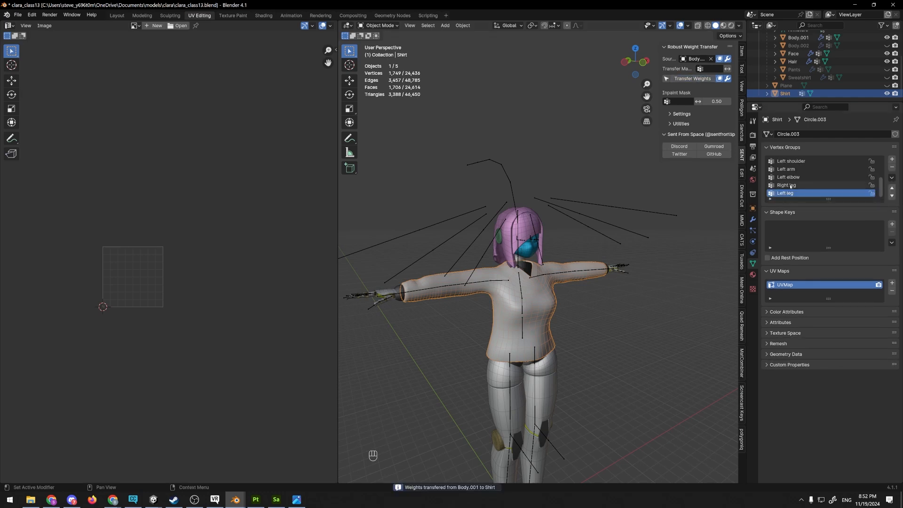
scroll(812, 176, up, 5)
middle_drag(678, 261, 681, 126)
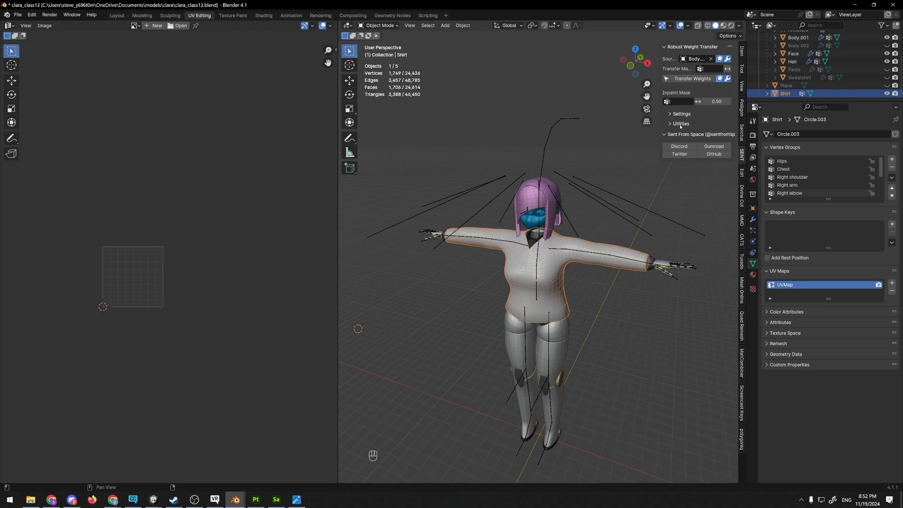
click(669, 123)
click(670, 114)
key(ctrl+z)
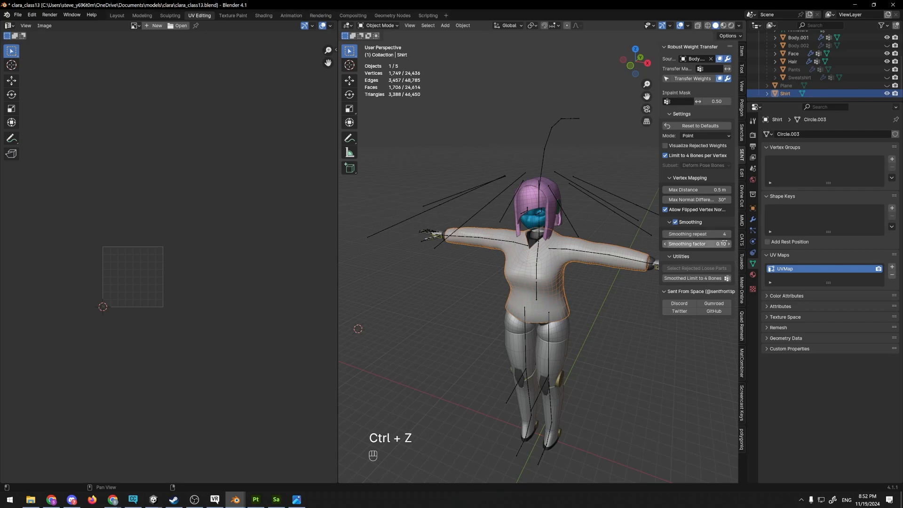
click(693, 78)
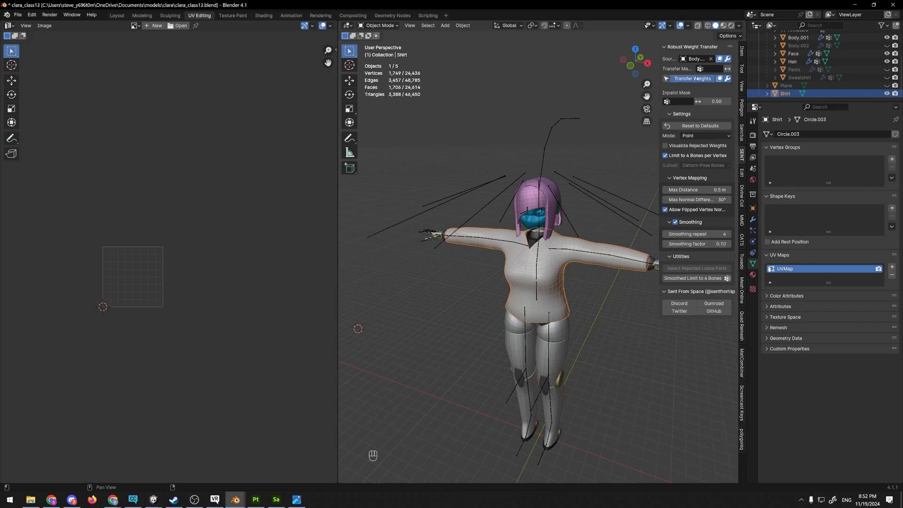
- Add an Armature modifier to the Shirt and set its object to Armature
click(752, 219)
click(815, 137)
text(arm)
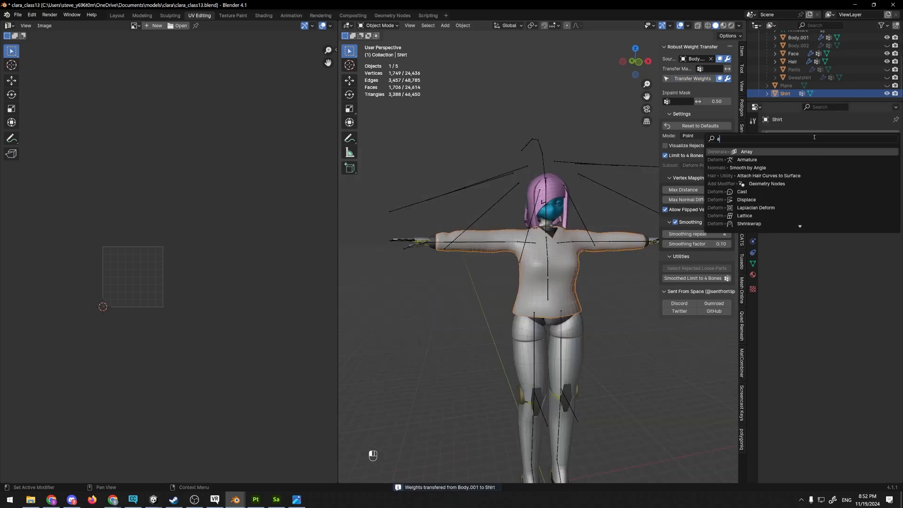
key(Return)
click(833, 178)
click(833, 189)
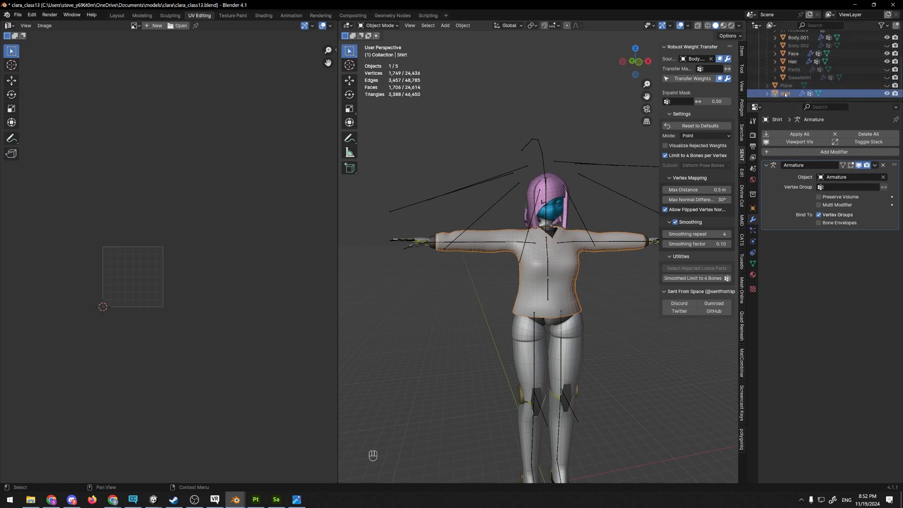
- Enlarge the object list, try parenting the Shirt to the Armature, and undo it
drag(786, 94, 795, 182)
scroll(790, 86, up, 2)
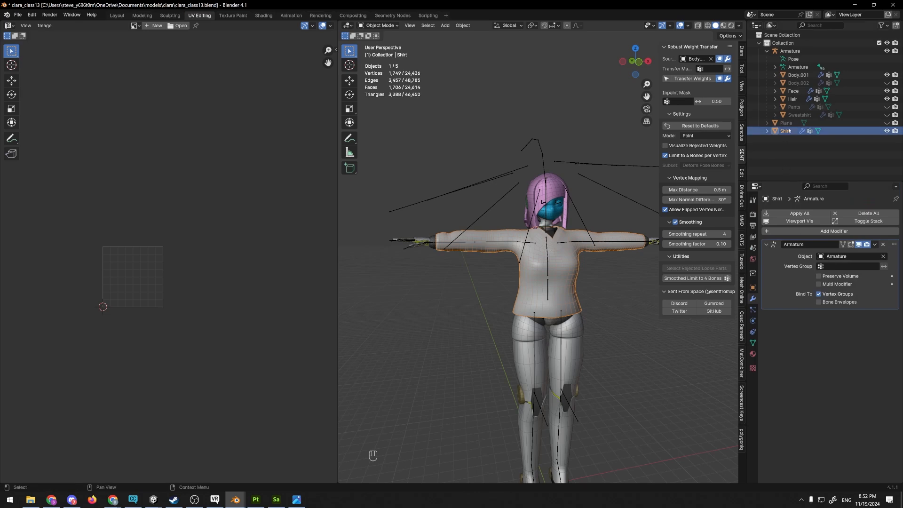
mouse_move(785, 131)
mouse_down()
mouse_move(793, 87)
mouse_move(784, 90)
mouse_move(781, 56)
mouse_move(786, 131)
mouse_up()
drag(784, 132, 793, 51)
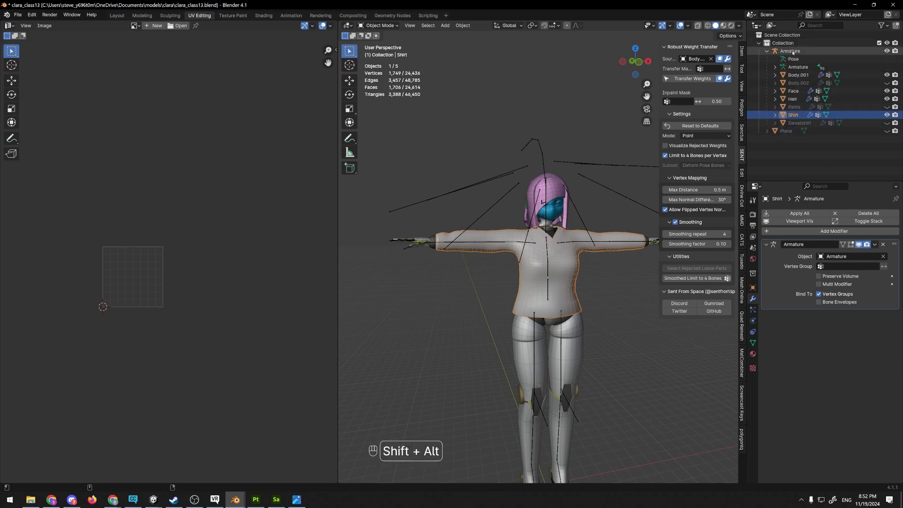
scroll(631, 141, down, 1)
key(ctrl+z)
- Parent the Shirt to the Armature while keeping its transforms, and check the armature's hierarchy
shift+drag(785, 131, 790, 46)
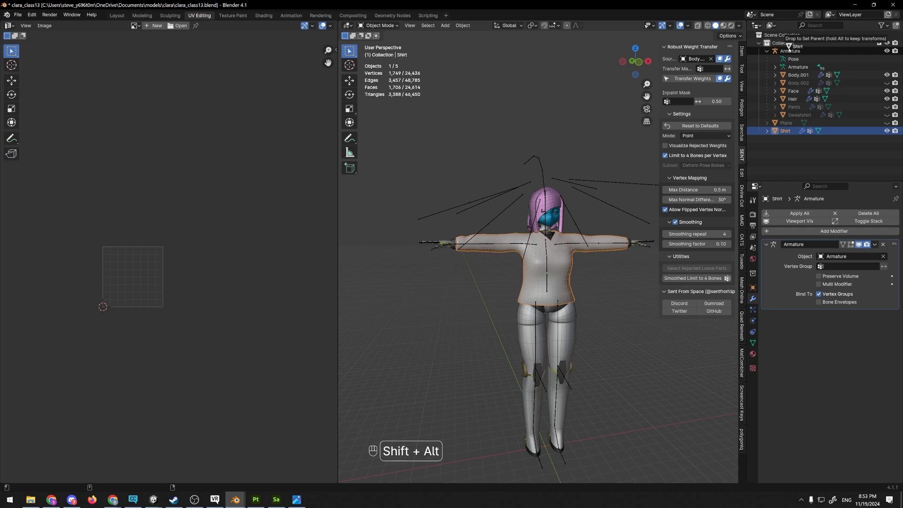
alt+shift+drag(789, 46, 790, 47)
middle_drag(583, 142, 582, 147)
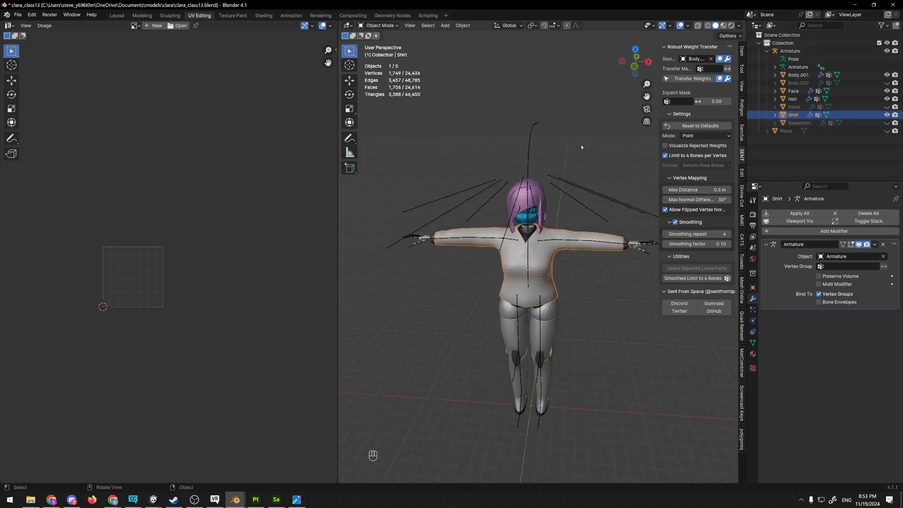
click(767, 51)
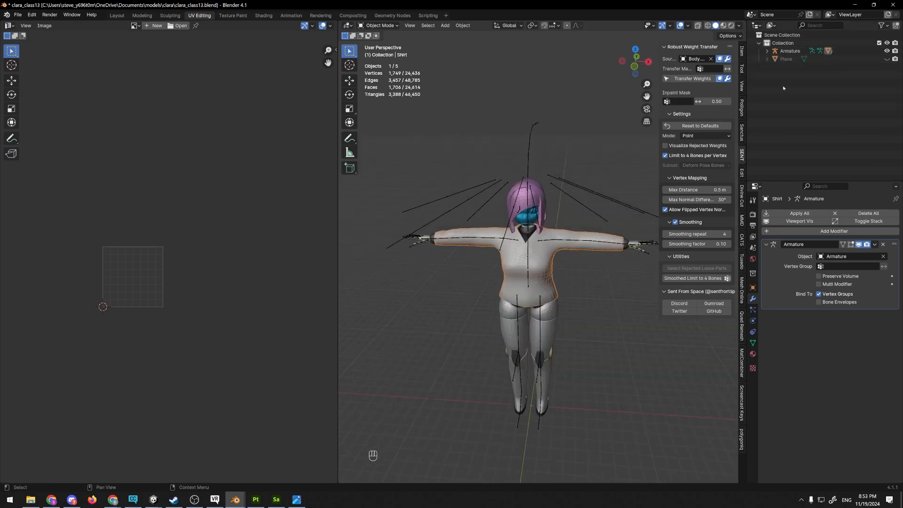
click(767, 51)
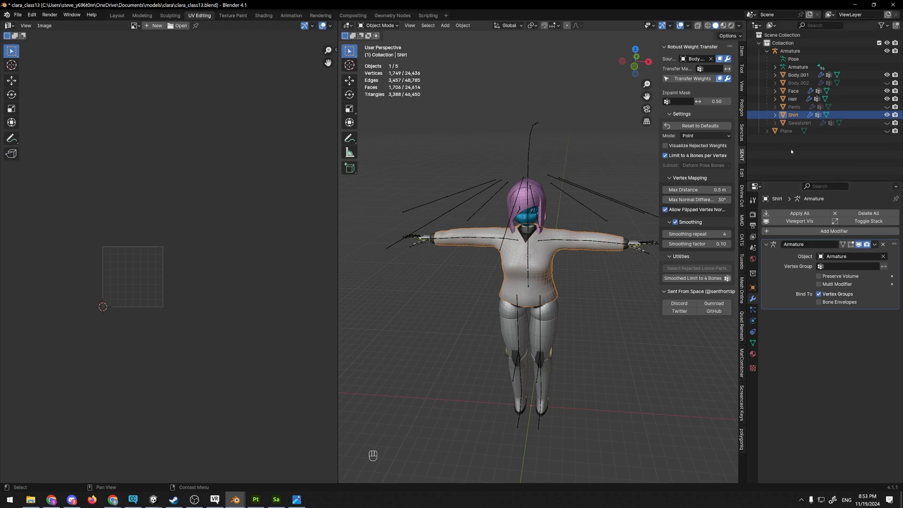
- Select the Shirt's Hips vertex group and switch to Weight Paint mode to inspect its weights around the waist
click(752, 341)
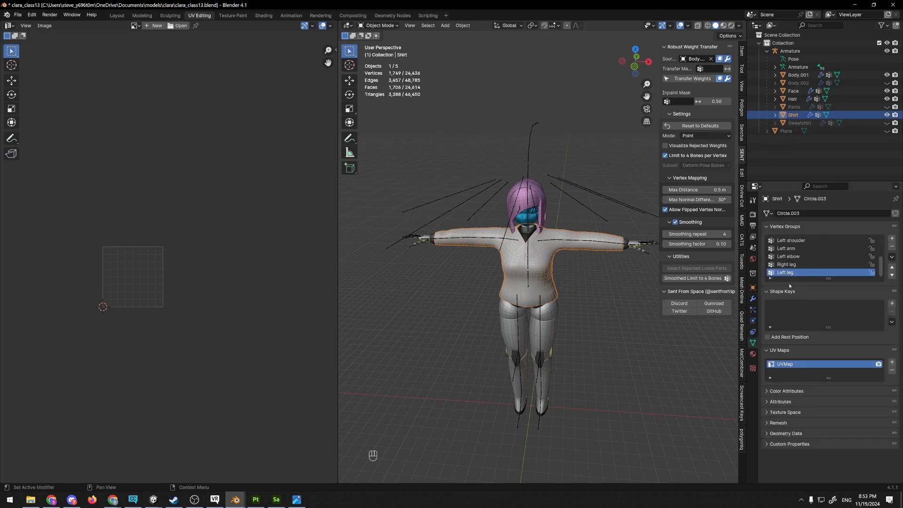
scroll(798, 242, up, 10)
click(810, 240)
click(381, 25)
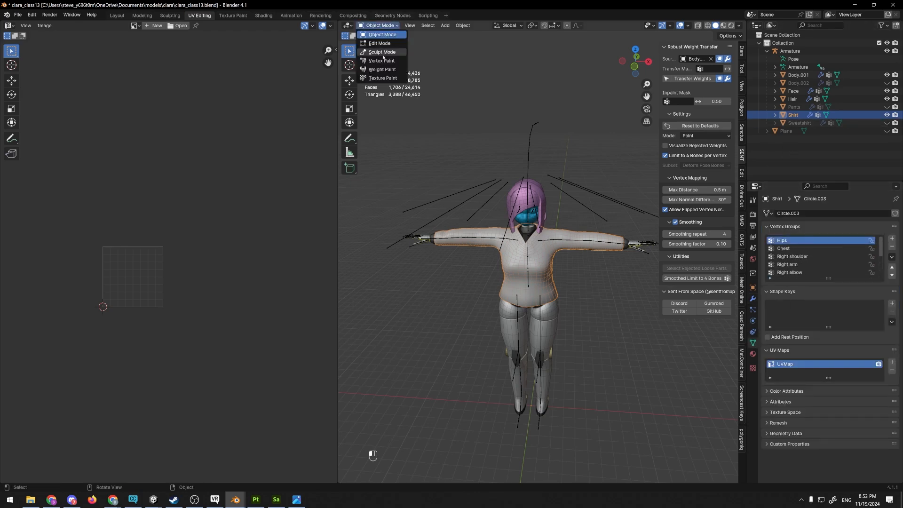
click(382, 70)
scroll(508, 245, up, 2)
middle_drag(508, 254, 583, 254)
mouse_move(583, 254)
shift+middle_down()
mouse_move(539, 197)
mouse_move(603, 195)
mouse_move(529, 192)
shift+middle_up()
scroll(527, 197, up, 4)
middle_drag(529, 192, 506, 191)
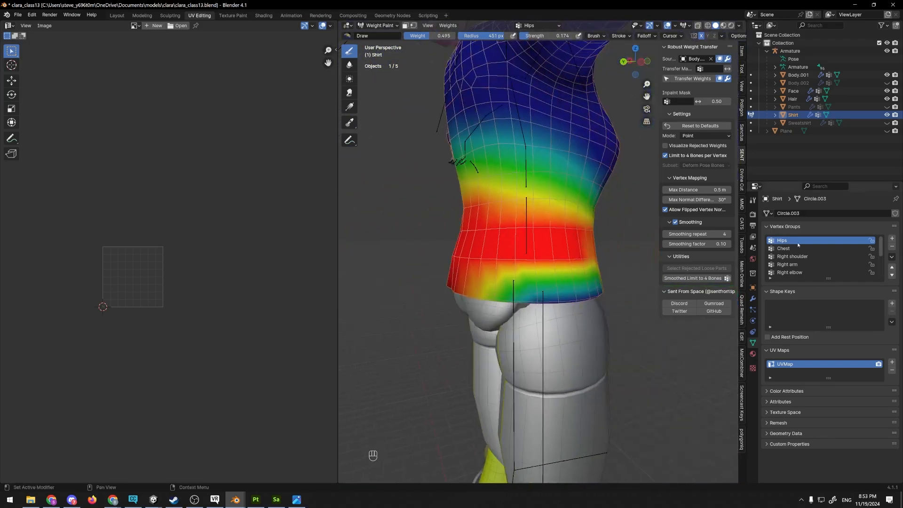
- Examine the shirt's transferred weights for the Chest, Right shoulder and Right arm vertex groups
click(800, 247)
scroll(634, 185, down, 4)
middle_drag(611, 185, 550, 177)
shift+middle_drag(551, 176, 489, 157)
shift+middle_drag(489, 158, 485, 188)
shift+middle_drag(409, 181, 489, 186)
middle_drag(470, 181, 522, 216)
click(816, 257)
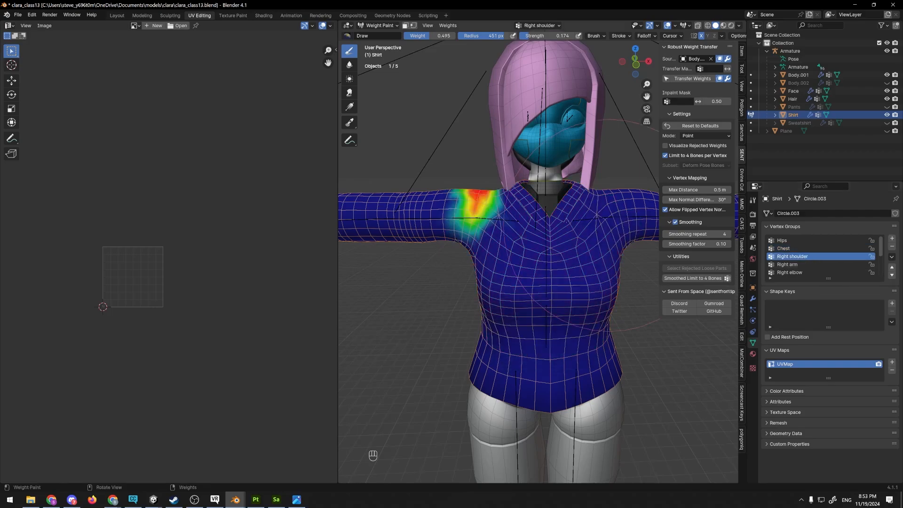
mouse_move(518, 282)
middle_down()
mouse_move(471, 338)
mouse_move(489, 301)
mouse_move(518, 282)
middle_up()
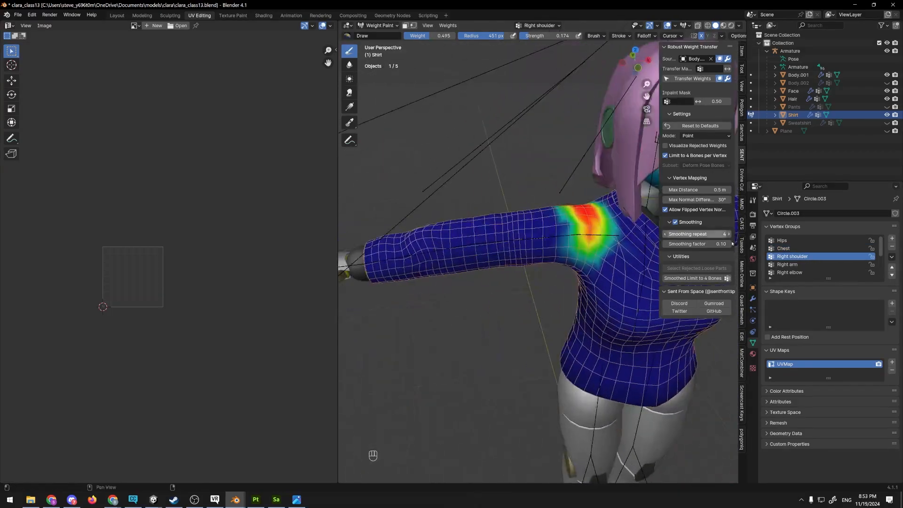
click(807, 264)
middle_drag(646, 236, 539, 246)
scroll(653, 225, up, 4)
scroll(534, 243, up, 4)
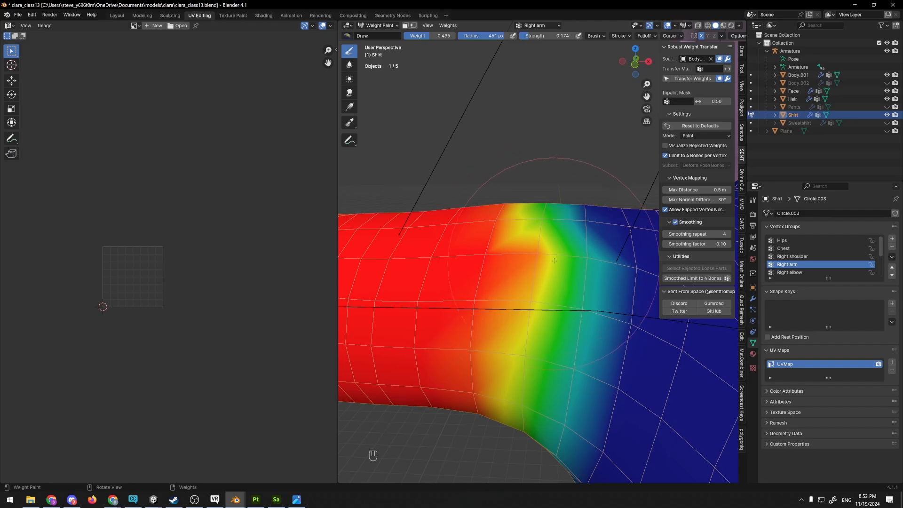
scroll(554, 275, down, 8)
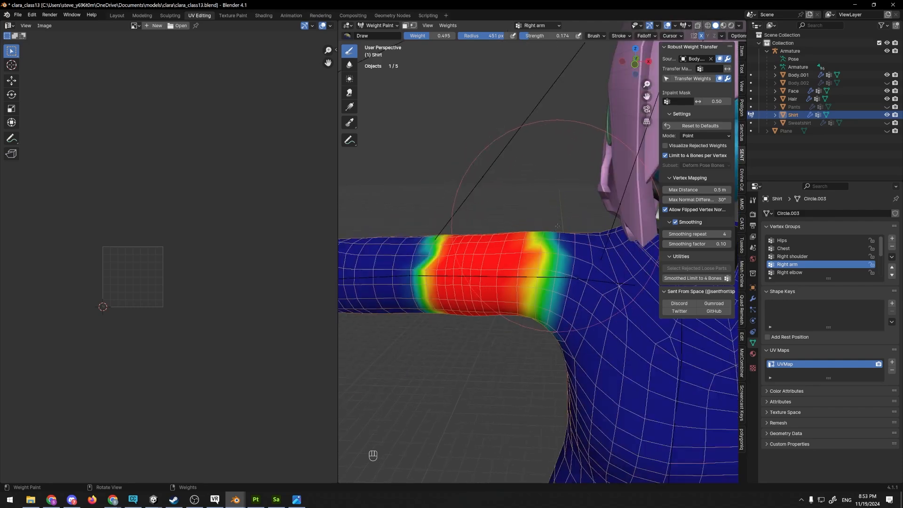
scroll(546, 242, up, 3)
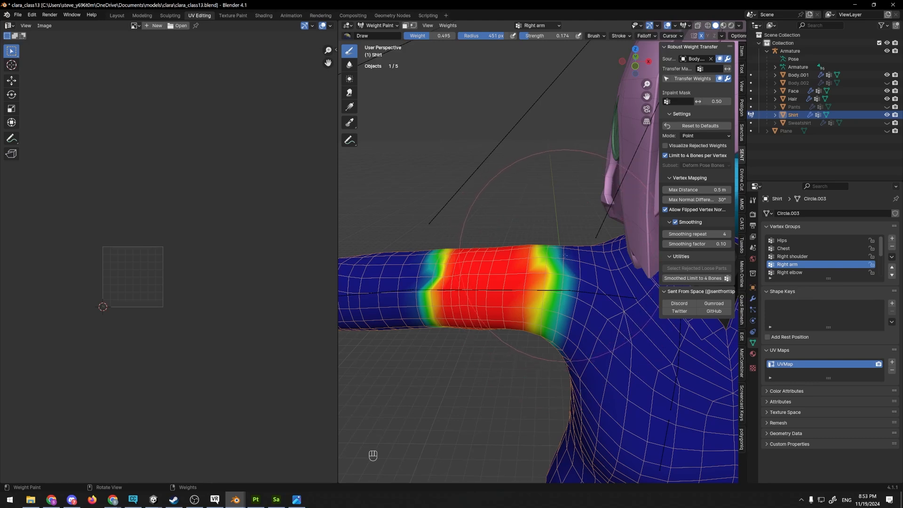
- Smooth the Shirt's vertex weights for all groups with a factor of 0.2 and 5 iterations
click(448, 26)
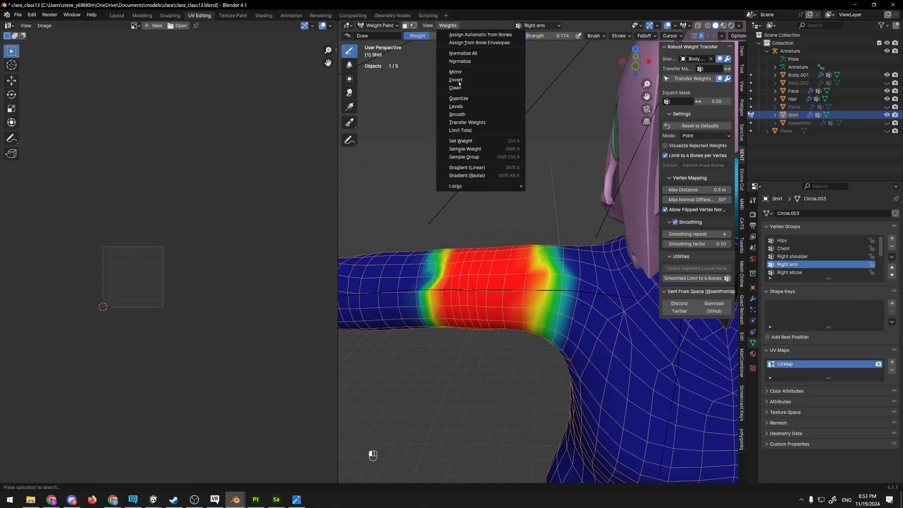
click(464, 114)
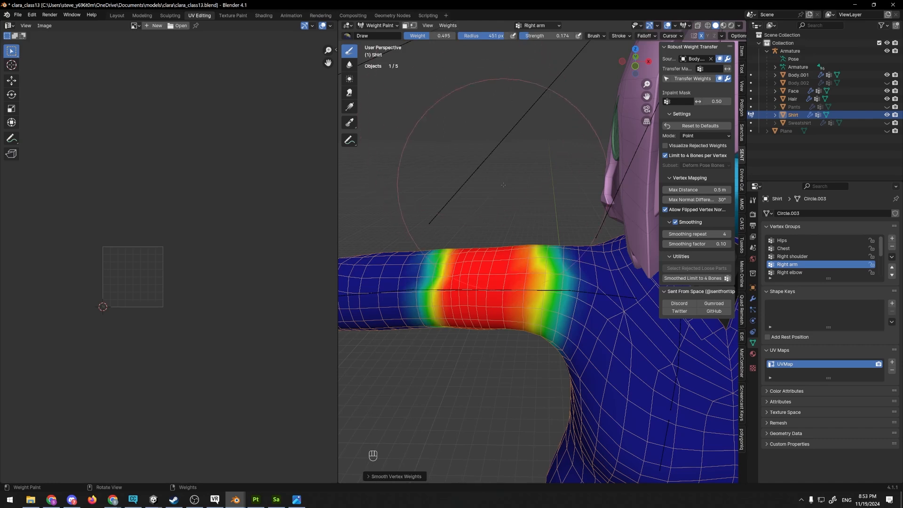
click(374, 476)
click(424, 448)
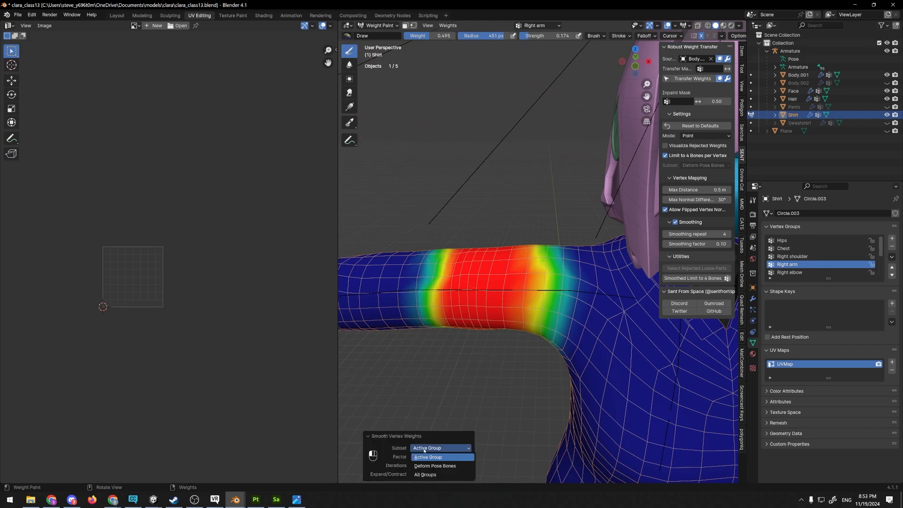
click(425, 474)
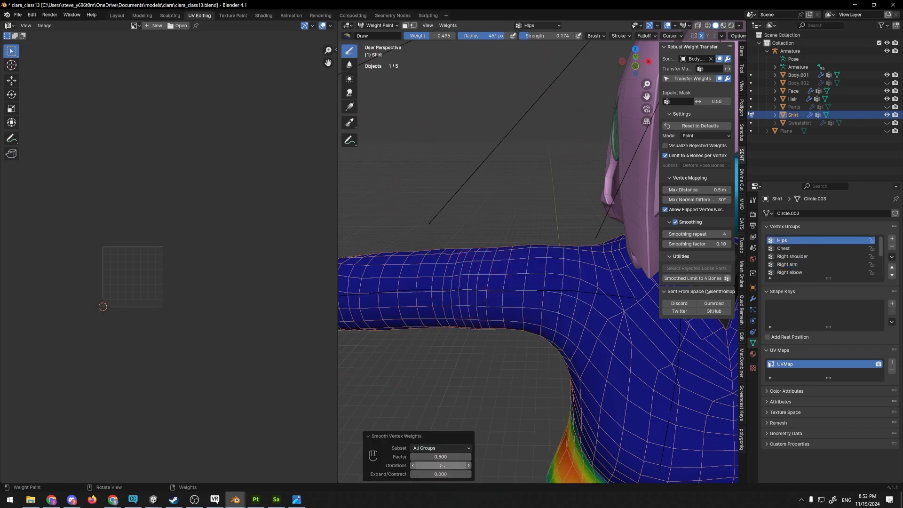
key(Return)
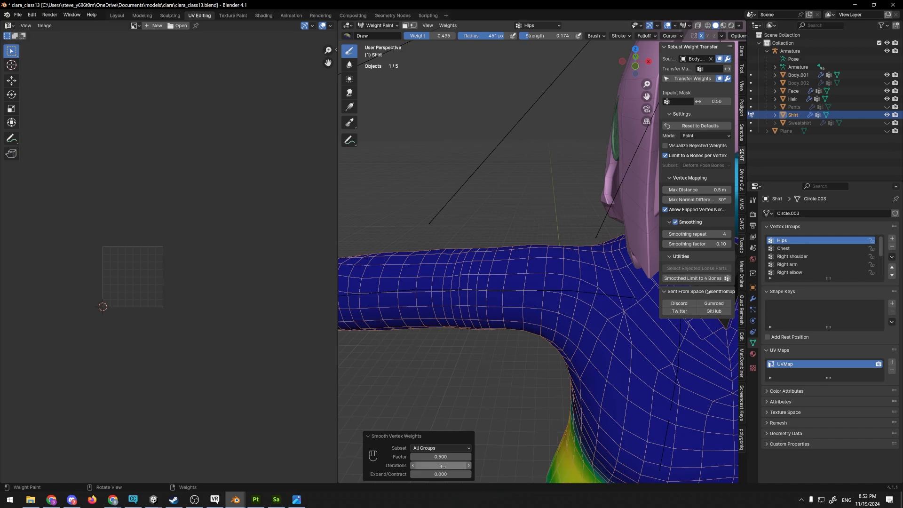
click(443, 458)
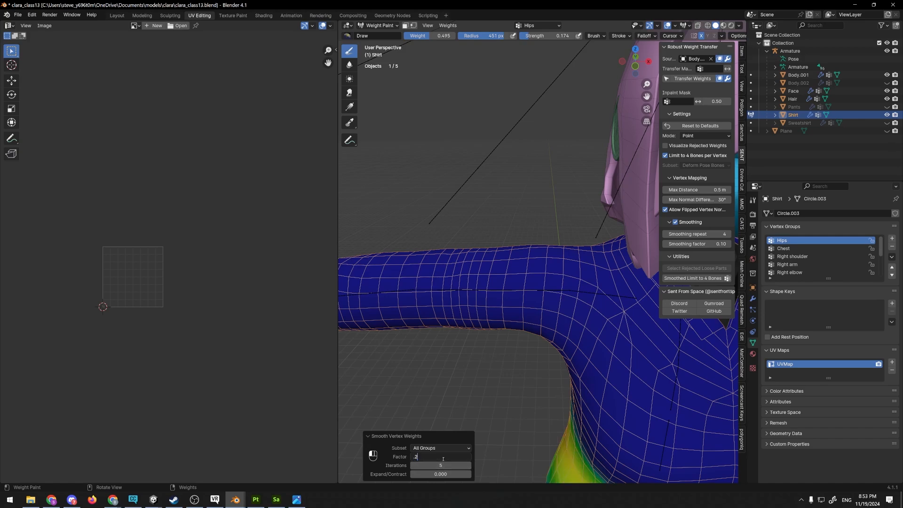
key(Return)
scroll(447, 301, down, 5)
middle_drag(470, 301, 505, 288)
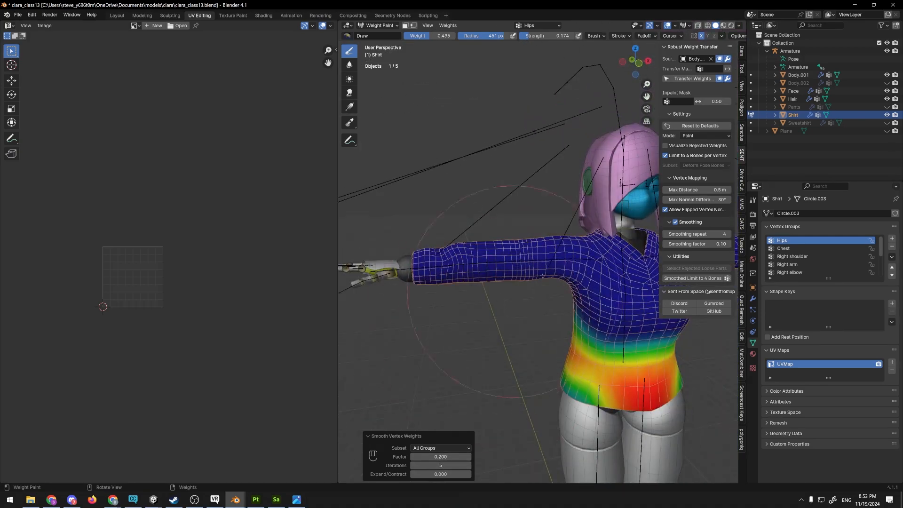
- Examine the smoothed weights of the Right shoulder and Right arm vertex groups on the shirt
click(793, 256)
scroll(555, 272, up, 2)
mouse_move(555, 273)
middle_down()
mouse_move(540, 276)
mouse_move(559, 301)
mouse_move(592, 311)
mouse_move(492, 238)
middle_up()
scroll(564, 301, up, 4)
click(787, 264)
middle_drag(470, 291, 532, 310)
mouse_move(508, 263)
middle_down()
mouse_move(489, 250)
mouse_move(627, 207)
mouse_move(651, 242)
mouse_move(644, 266)
mouse_move(510, 251)
middle_up()
scroll(644, 266, down, 4)
scroll(498, 212, down, 4)
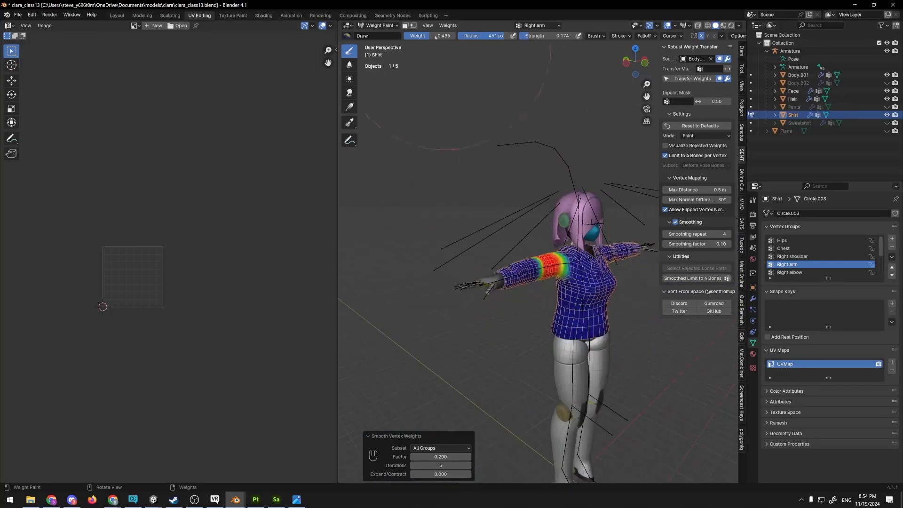
- Leave Weight Paint mode, select the Armature and switch it to Pose Mode
click(379, 26)
click(382, 35)
middle_drag(582, 231, 454, 216)
scroll(548, 240, up, 2)
click(572, 254)
click(376, 26)
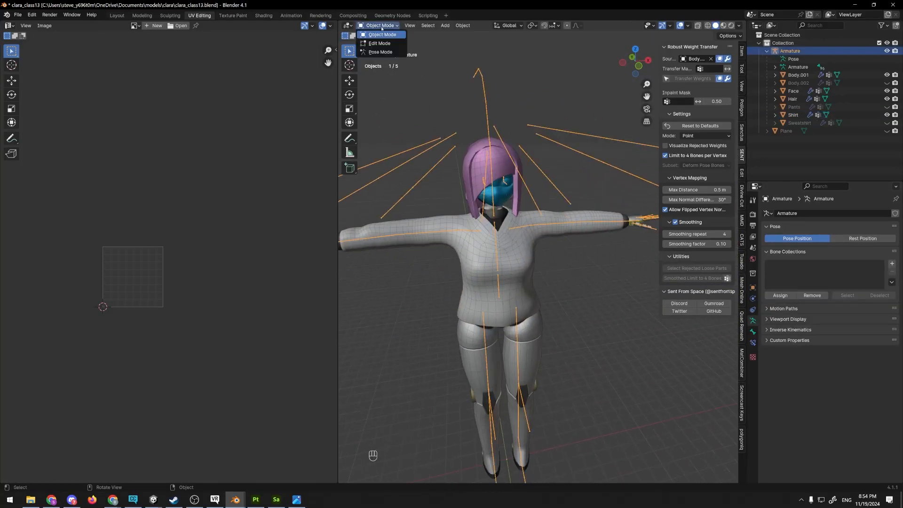
click(380, 51)
- Rotate the right arm bone down toward the character's side to test the shirt's shoulder deformation
middle_drag(421, 190, 433, 240)
click(433, 239)
key(r)
click(452, 289)
middle_drag(458, 294, 466, 278)
- Bend the Right elbow bone with two rotations to test how the sleeve deforms around the elbow
click(439, 352)
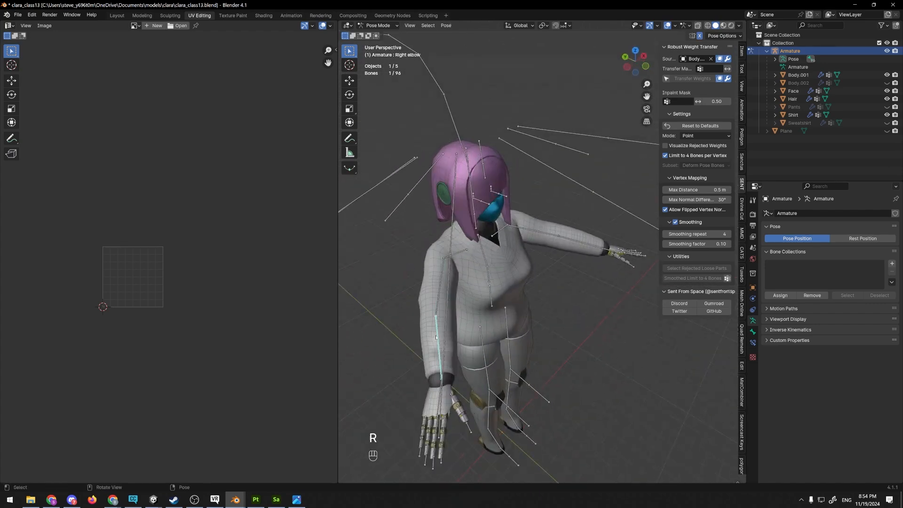
key(r)
click(471, 329)
middle_drag(470, 330, 508, 300)
key(r)
click(520, 264)
middle_drag(520, 263, 501, 215)
scroll(501, 215, up, 2)
click(429, 292)
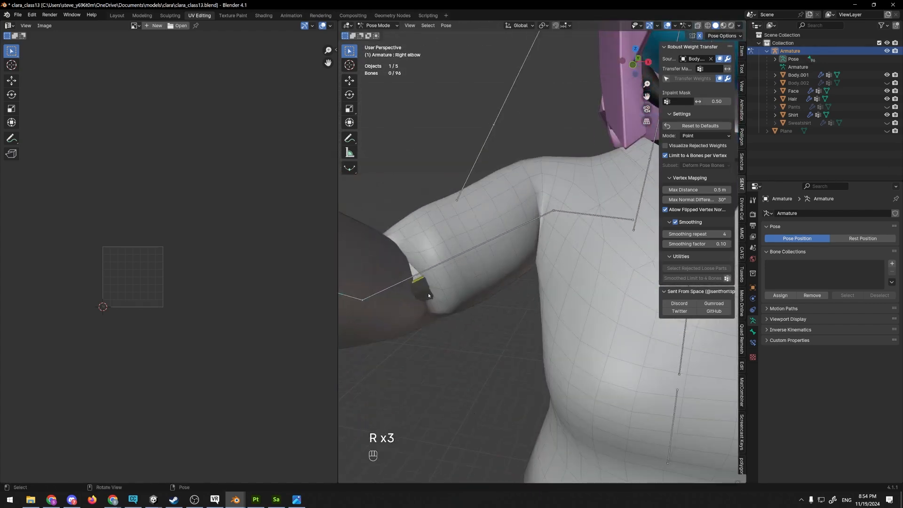
- Return to Object Mode, select the Body.001 mesh and open it in Sculpt Mode with the Grab brush
key(Tab)
key(Tab)
click(378, 25)
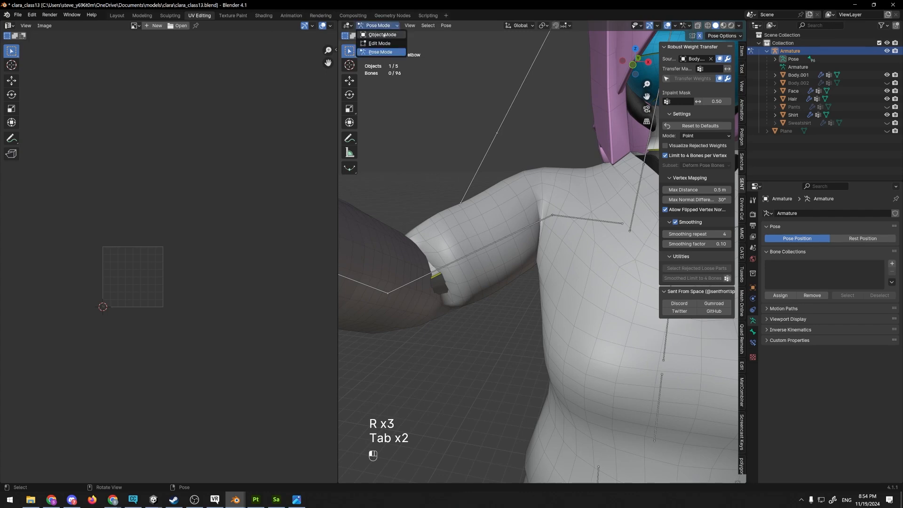
click(376, 34)
click(444, 284)
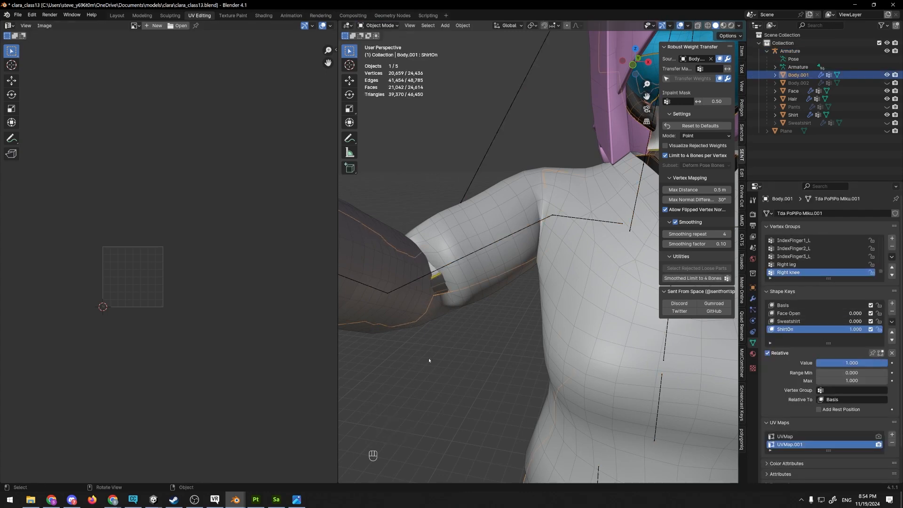
middle_drag(429, 360, 460, 222)
click(382, 26)
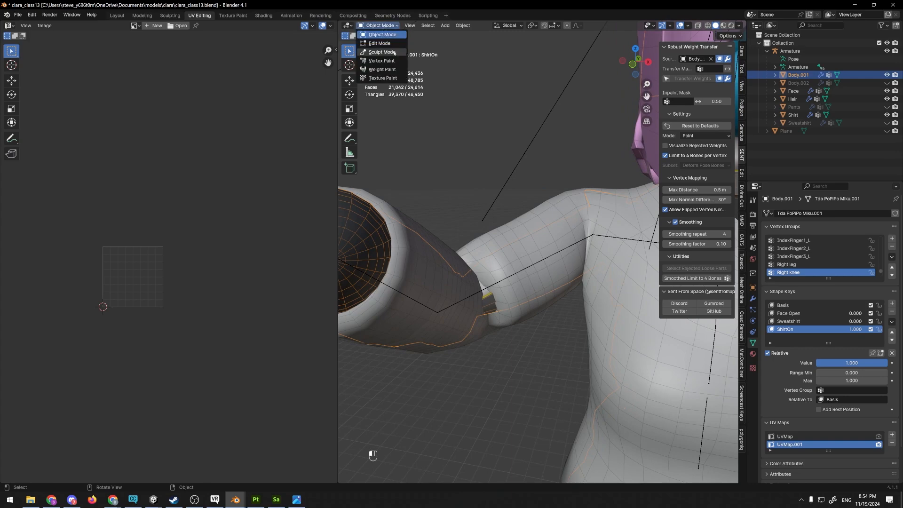
click(392, 52)
mouse_move(403, 313)
shift+middle_down()
mouse_move(478, 321)
mouse_move(482, 247)
shift+middle_up()
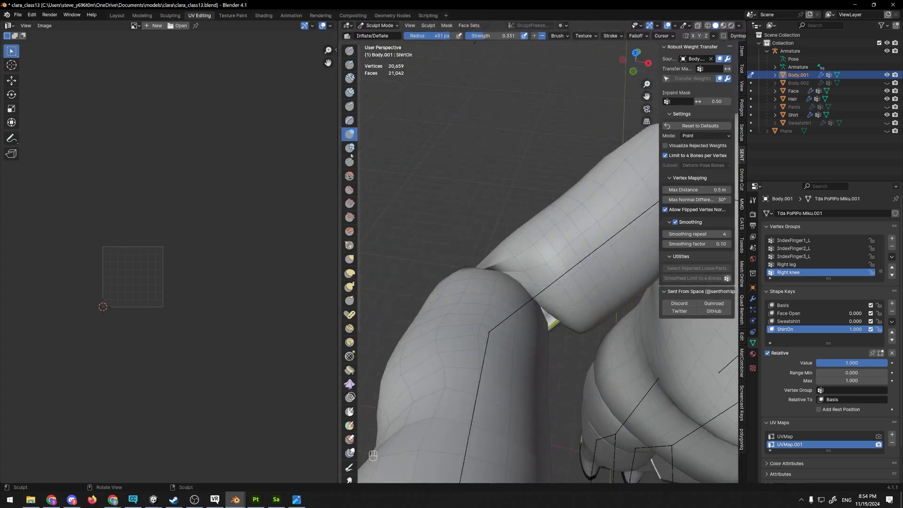
click(349, 259)
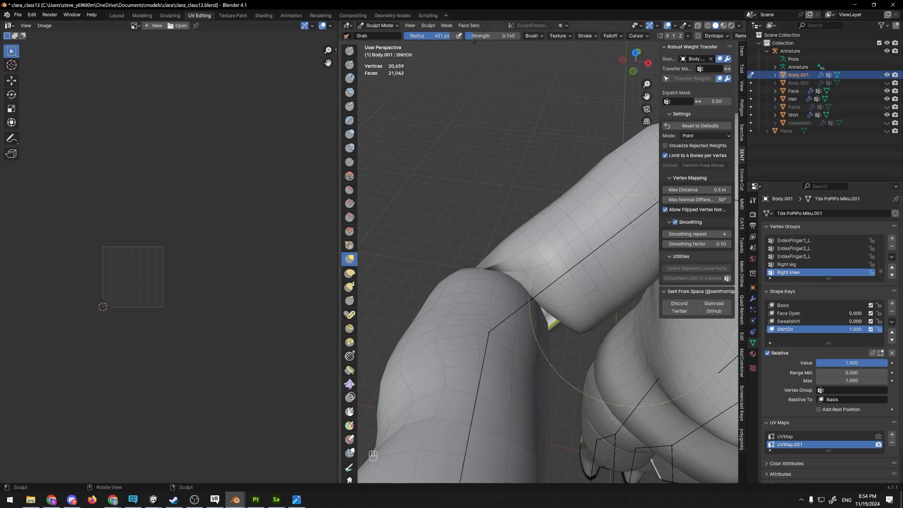
- Try to pull the body's bent right elbow inside the sleeve with Grab strokes on the ShirtOn shape key
mouse_move(596, 291)
middle_down()
mouse_move(630, 306)
mouse_move(522, 263)
middle_up()
mouse_move(522, 263)
middle_down()
mouse_move(506, 182)
mouse_move(507, 314)
mouse_move(480, 295)
middle_up()
mouse_move(479, 297)
mouse_down()
mouse_move(526, 454)
mouse_move(504, 395)
mouse_up()
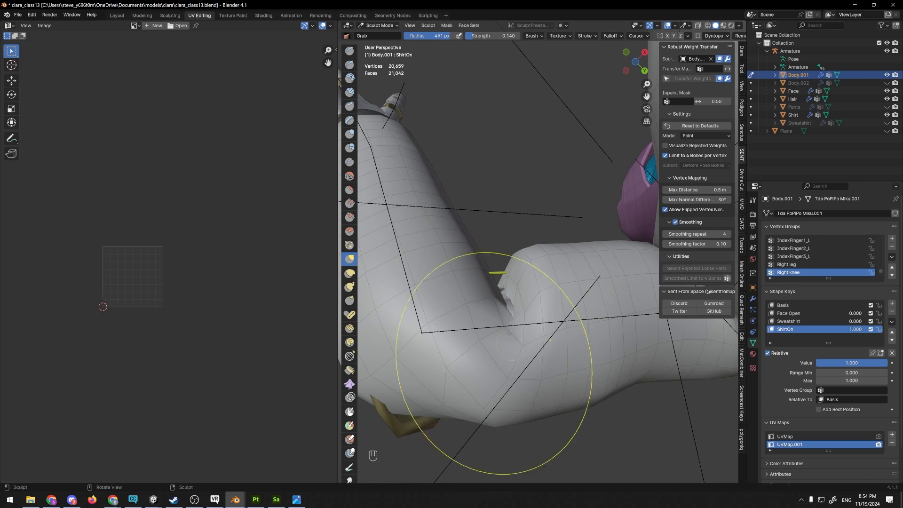
mouse_move(509, 333)
middle_down()
mouse_move(506, 306)
mouse_move(484, 326)
middle_up()
drag(493, 318, 496, 376)
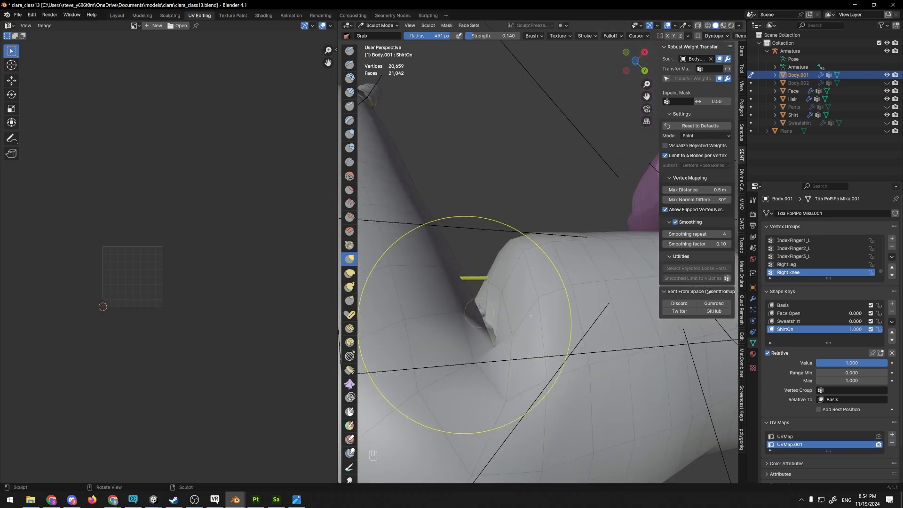
drag(479, 284, 493, 373)
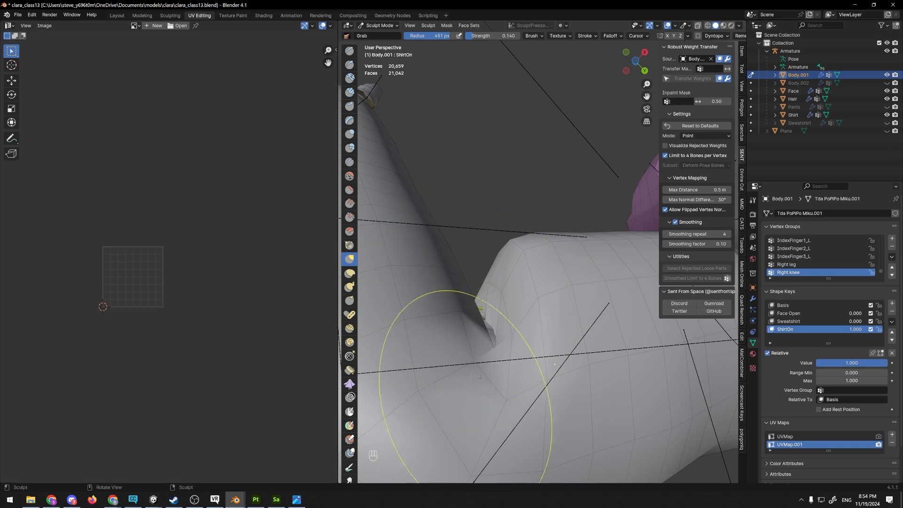
mouse_move(453, 383)
middle_down()
mouse_move(520, 202)
mouse_move(509, 188)
mouse_move(513, 306)
mouse_move(480, 240)
mouse_move(471, 249)
mouse_move(503, 252)
mouse_move(511, 218)
middle_up()
scroll(513, 199, up, 2)
scroll(513, 306, up, 5)
- Undo the last Grab strokes on the body's right elbow
key(ctrl+z)
key(ctrl+z)
key(ctrl+z)
key(ctrl+z)
drag(510, 222, 471, 310)
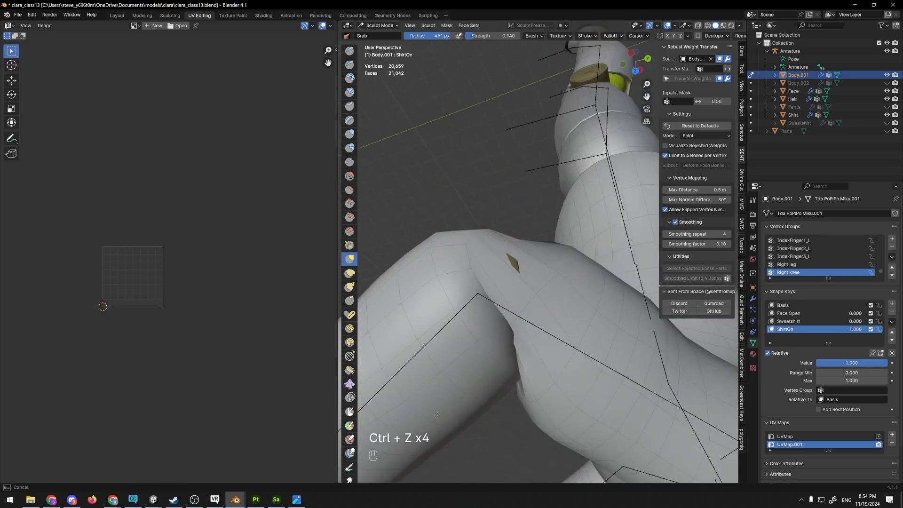
- In Object Mode, compare the bent elbow with the body's ShirtOn shape key at 0 and at 1, and deselect the body
scroll(503, 332, down, 2)
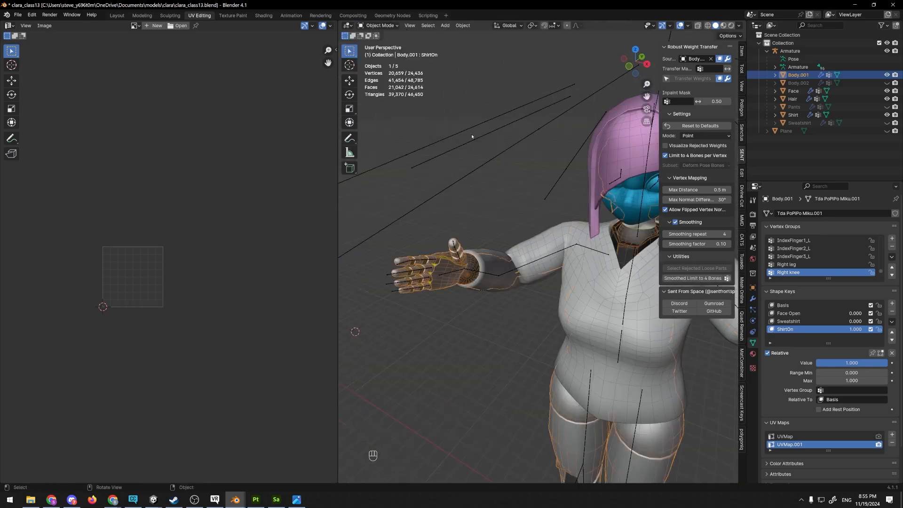
middle_drag(484, 155, 484, 207)
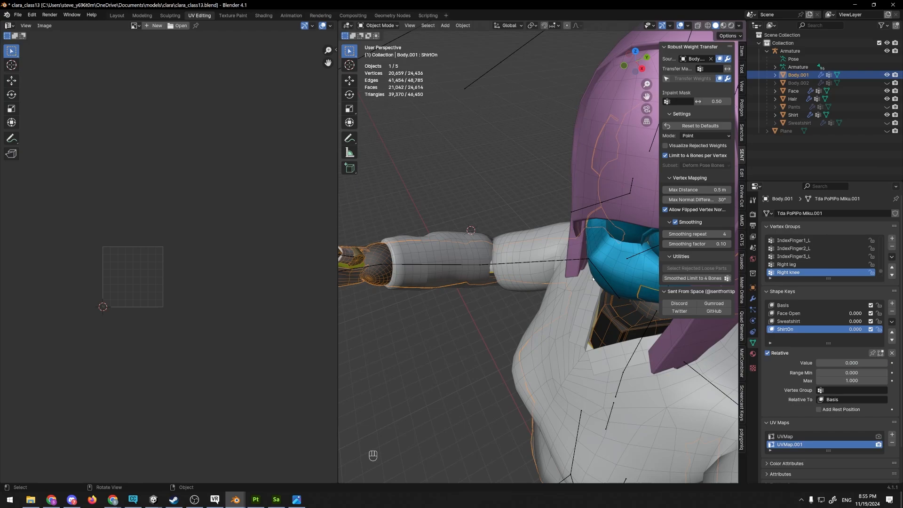
middle_drag(593, 278, 572, 202)
scroll(572, 202, up, 2)
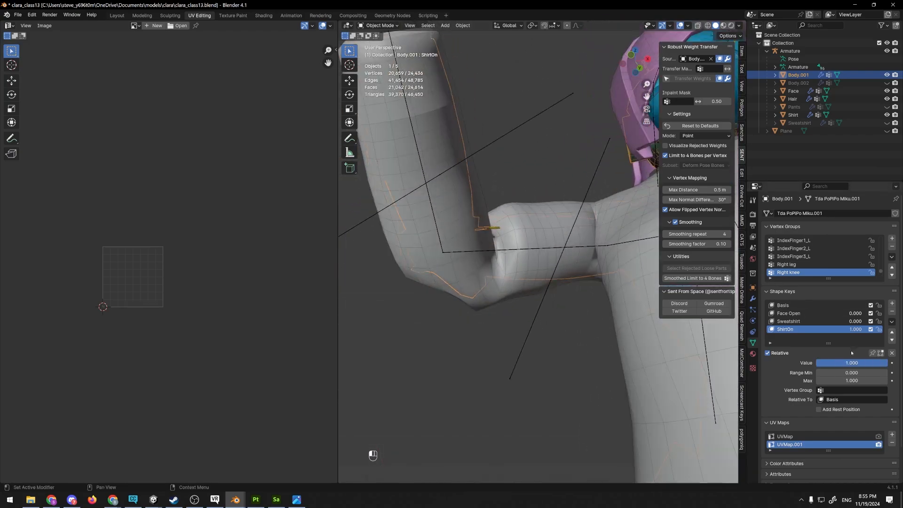
middle_drag(489, 296, 468, 320)
click(467, 320)
scroll(470, 301, up, 3)
middle_drag(470, 235, 484, 263)
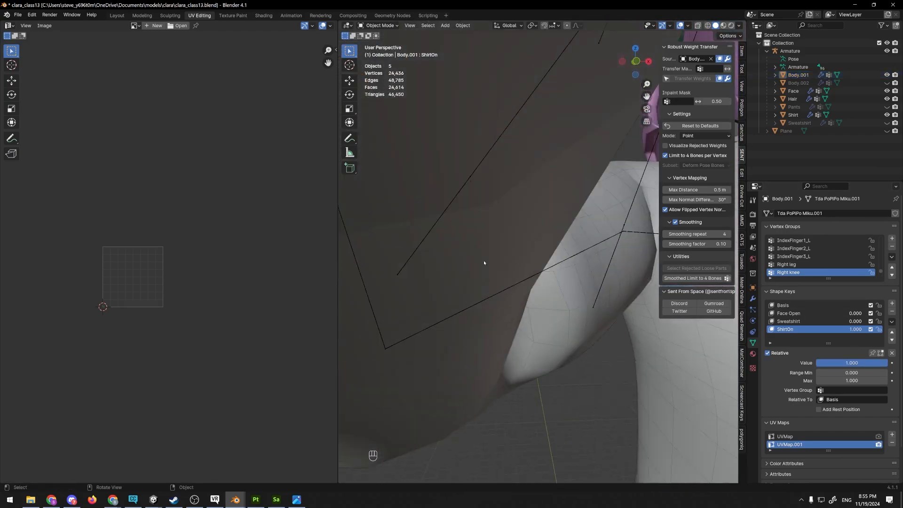
- Inspect the Shirt's unposed sleeve mesh in Edit Mode and return to Object Mode
key(Tab)
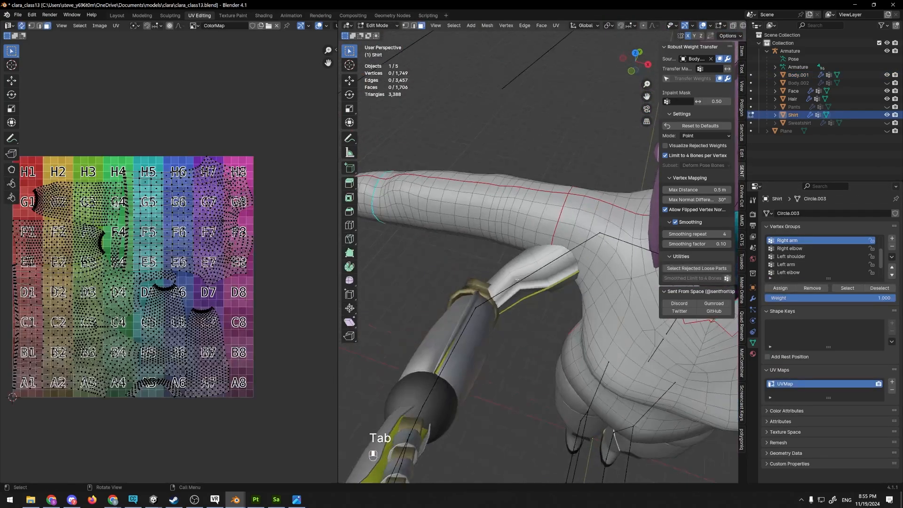
scroll(512, 254, down, 4)
middle_drag(510, 240, 601, 277)
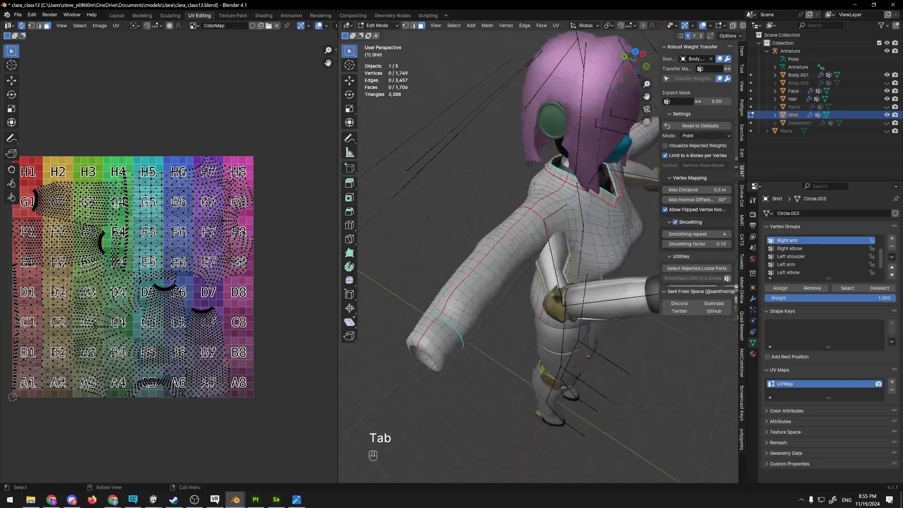
key(Tab)
middle_drag(545, 264, 453, 272)
scroll(453, 272, down, 4)
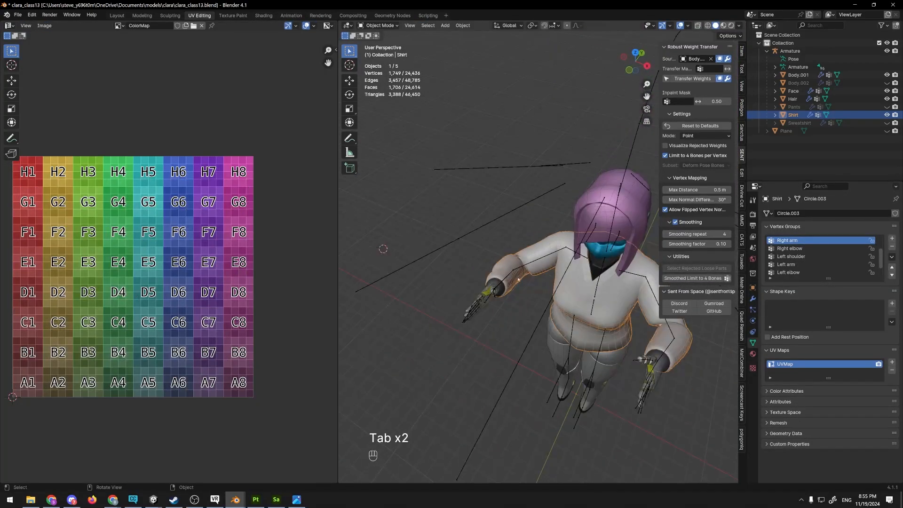
- Select the Armature, enter Pose Mode and rotate the Chest bone by about 33 degrees to test the torso deformation
middle_drag(548, 278, 531, 272)
click(513, 196)
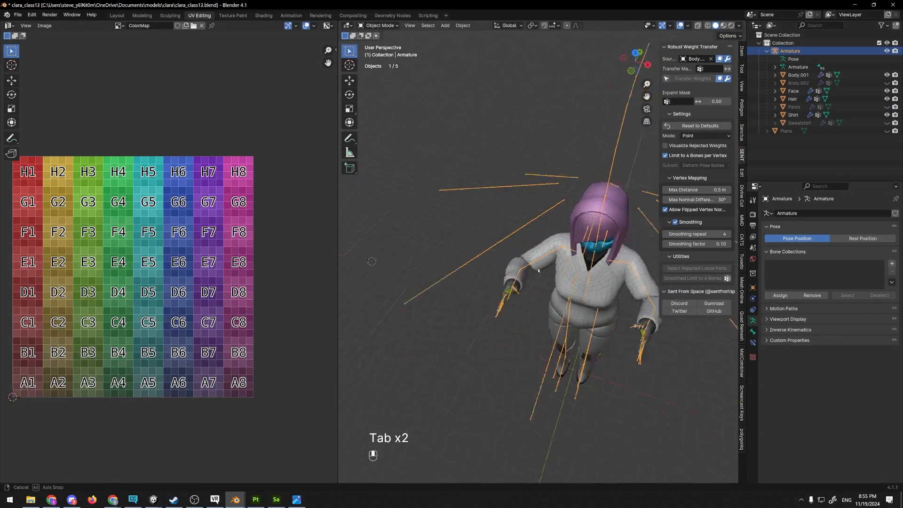
middle_drag(513, 200, 571, 148)
shift+middle_drag(571, 148, 494, 141)
scroll(438, 162, up, 2)
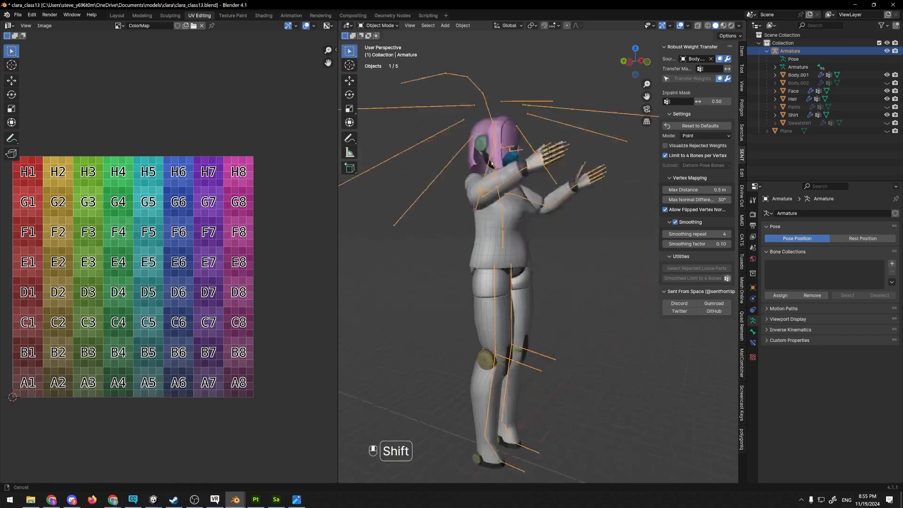
shift+middle_drag(499, 263, 484, 205)
shift+middle_drag(471, 381, 535, 294)
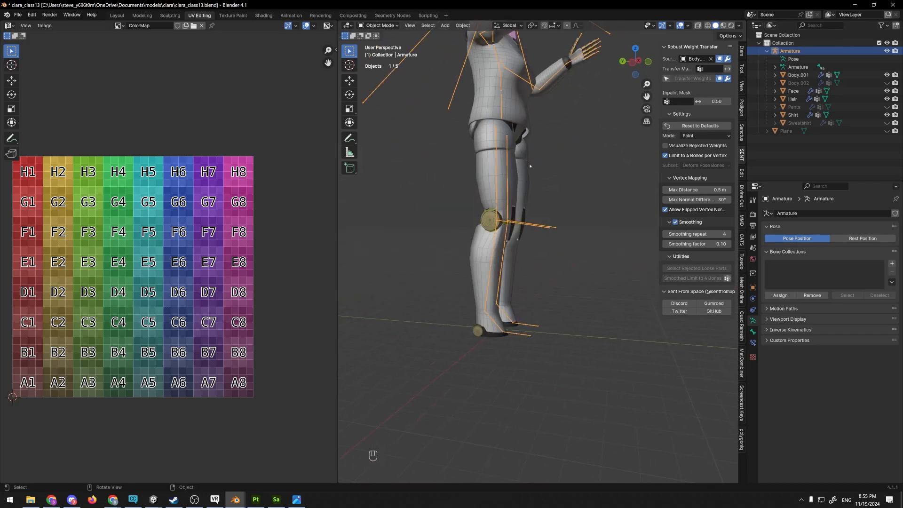
shift+middle_drag(530, 165, 539, 273)
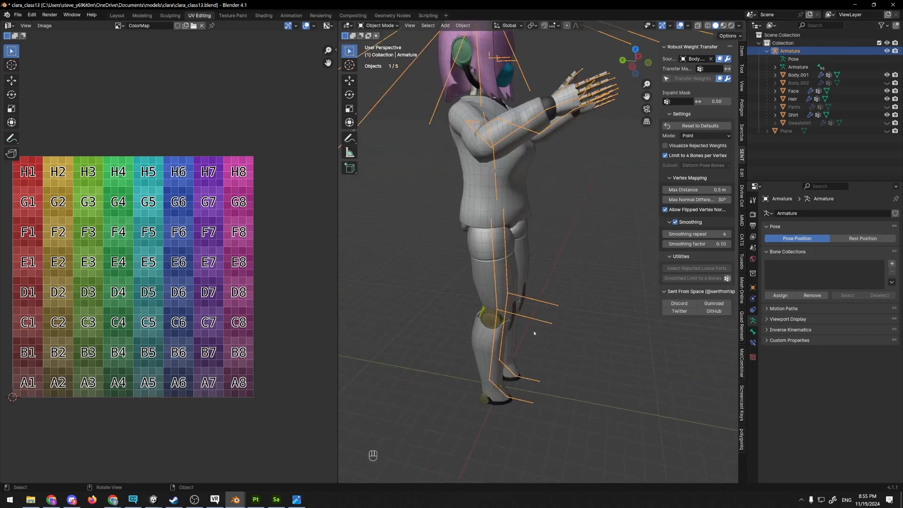
middle_drag(534, 333, 488, 277)
key(ctrl+Tab)
click(453, 218)
key(r)
click(442, 261)
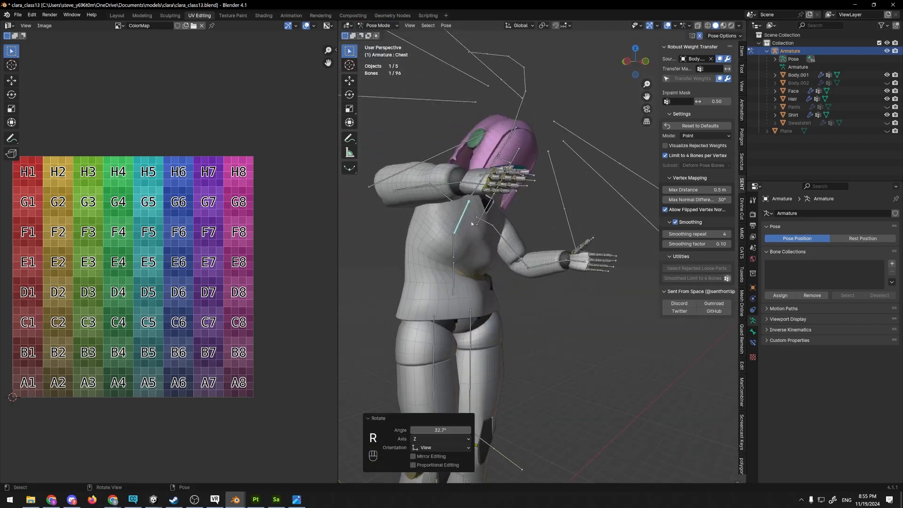
- Examine how the shirt follows the body at the waist, comparing the posed torso with the armature's rest shape
scroll(442, 260, up, 8)
scroll(581, 218, down, 2)
middle_drag(580, 218, 442, 250)
scroll(490, 207, down, 2)
scroll(538, 241, down, 4)
key(Tab)
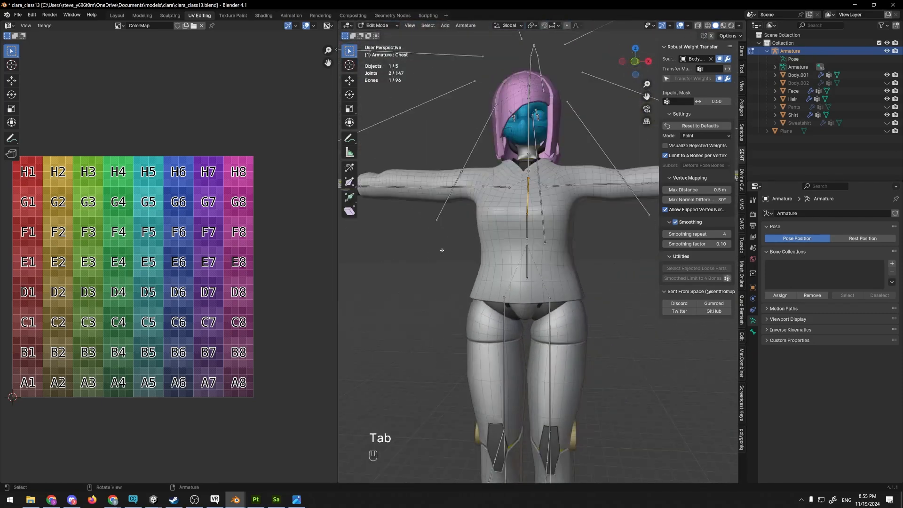
key(Tab)
- Select all bones of the Armature and clear their rotations
key(a)
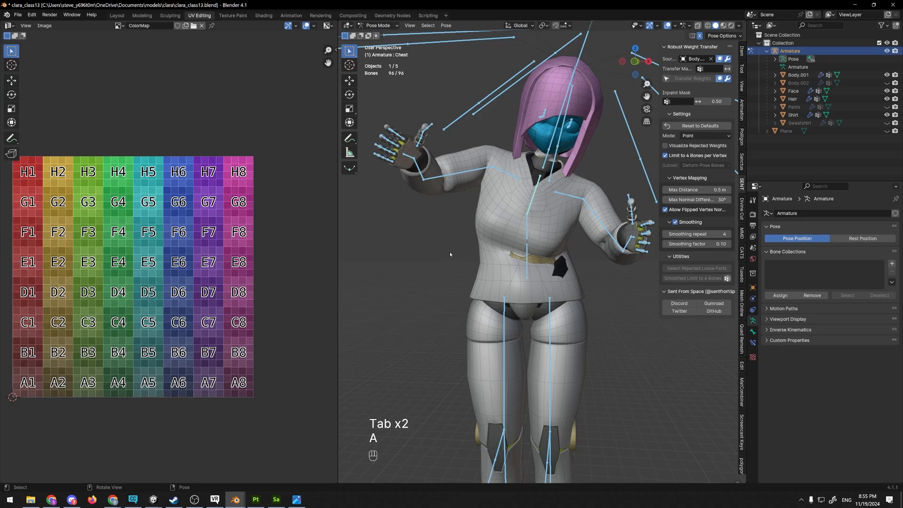
middle_drag(449, 252, 560, 217)
key(alt+r)
scroll(559, 217, down, 4)
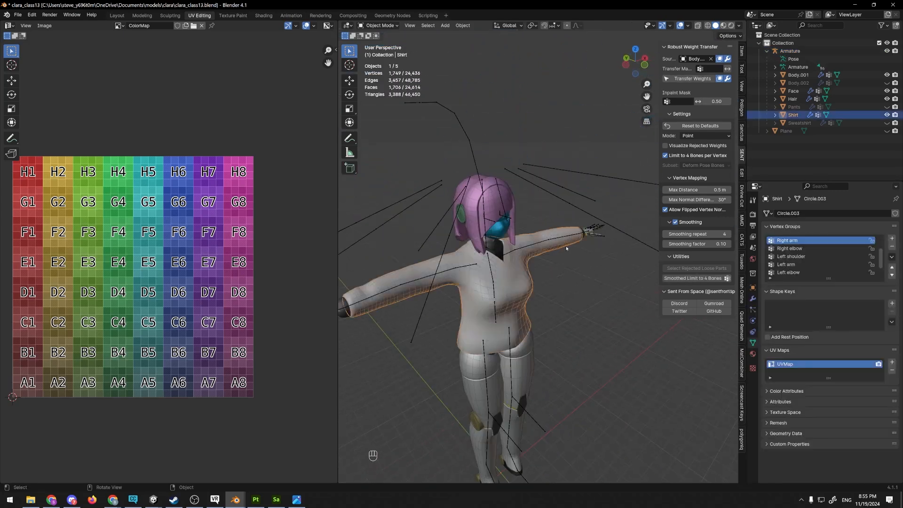
- Delete all vertex groups from the Shirt
middle_drag(518, 254, 506, 266)
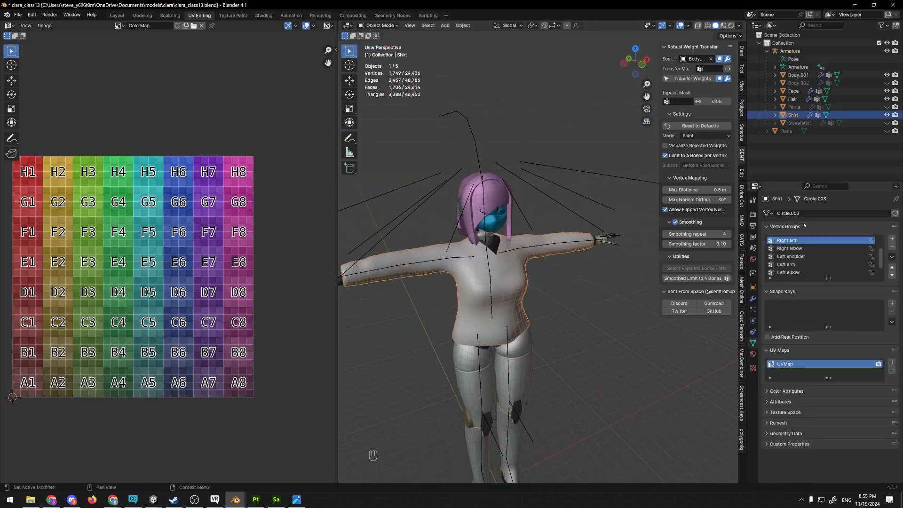
click(891, 257)
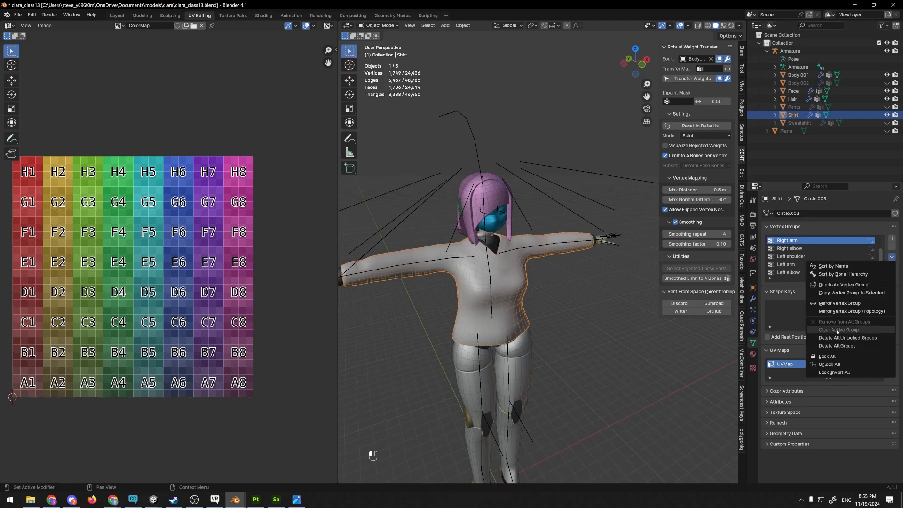
click(841, 345)
- Set the weight transfer mode to Surface with a smoothing repeat of 6 and transfer the Body.001 weights to the Shirt
middle_drag(583, 269, 538, 268)
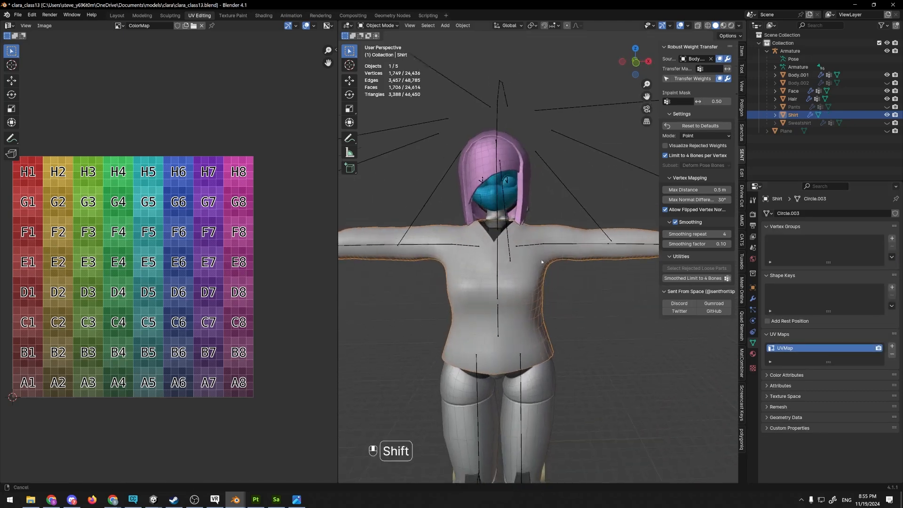
middle_drag(539, 268, 535, 323)
scroll(511, 305, up, 3)
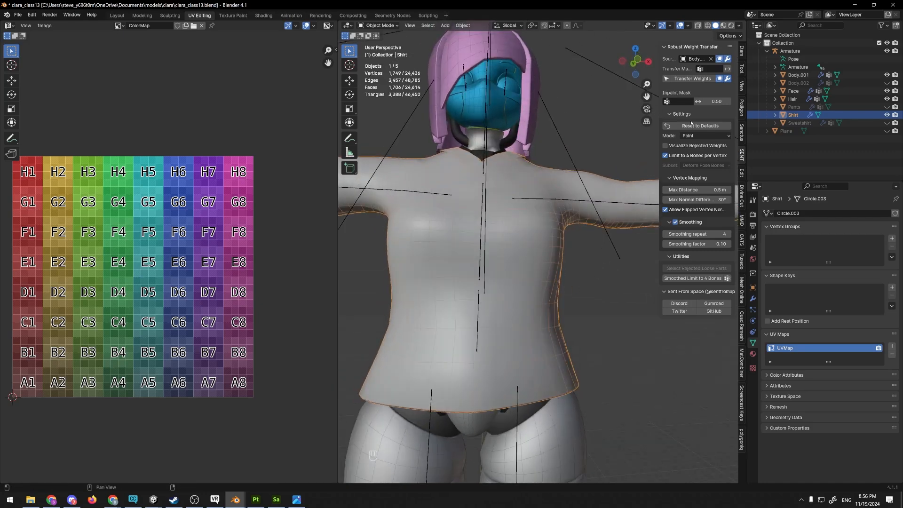
click(700, 135)
click(696, 153)
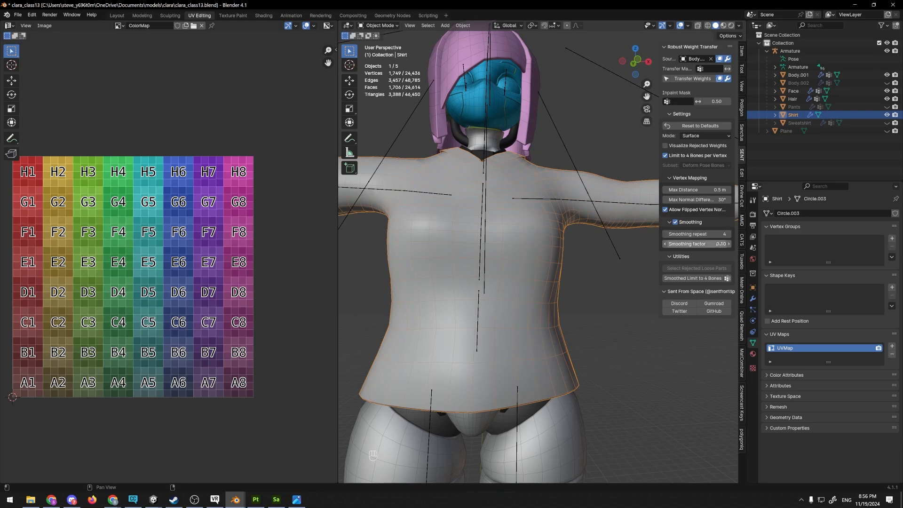
drag(719, 234, 725, 234)
click(700, 79)
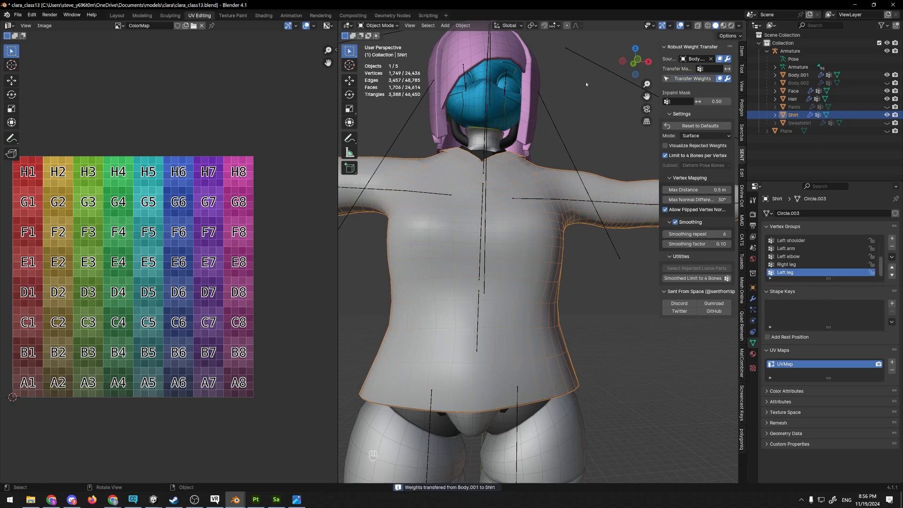
- Select the Armature, enter Pose Mode and rotate the Chest bone by about -8°
click(379, 26)
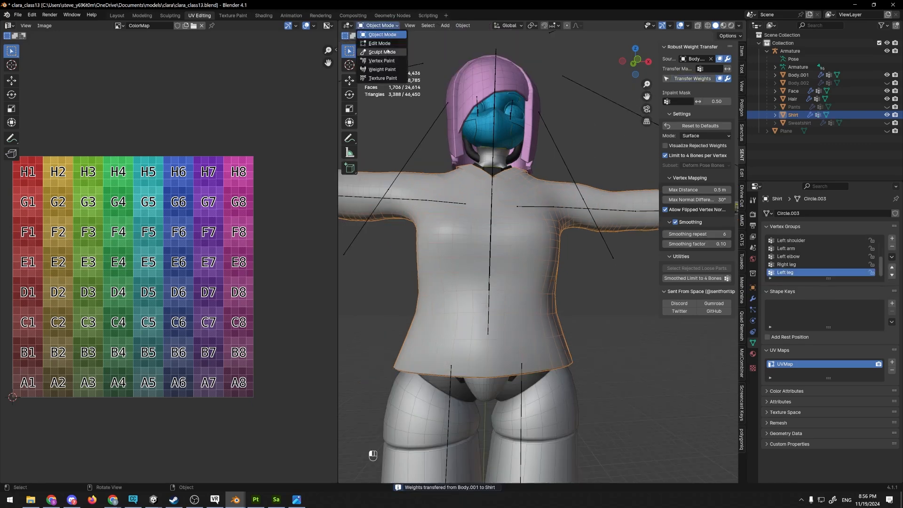
click(418, 203)
click(378, 25)
click(376, 52)
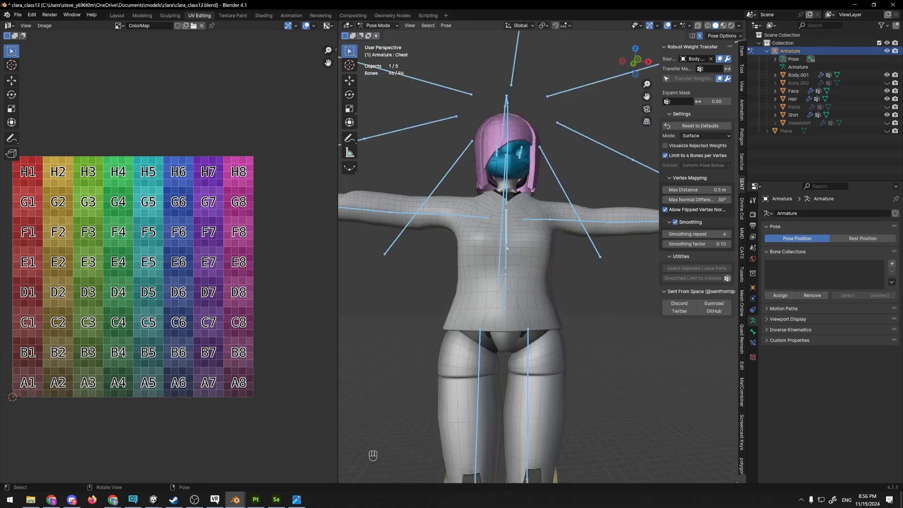
click(507, 247)
key(r)
click(523, 230)
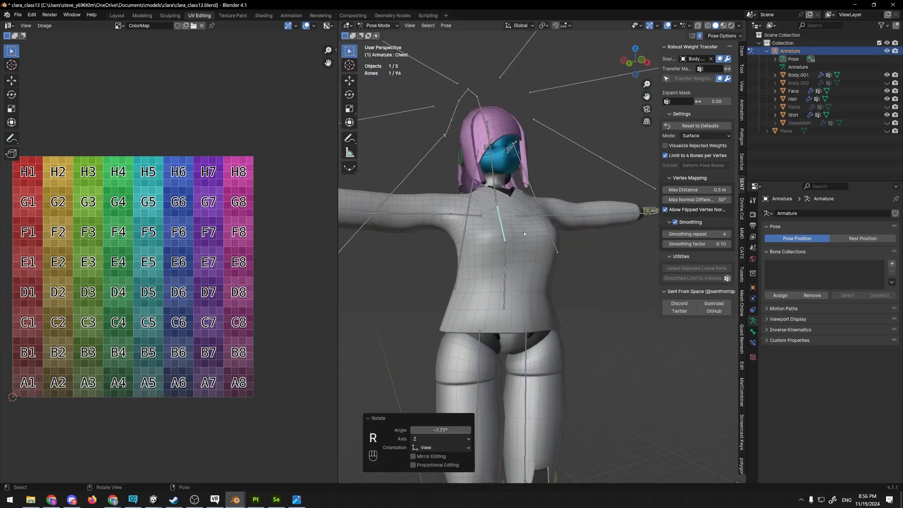
- Undo the Chest rotation, rotate the bone by about 25° and tilt it further to check for body clipping at the waist
middle_drag(523, 230, 555, 224)
key(r)
key(ctrl+z)
key(r)
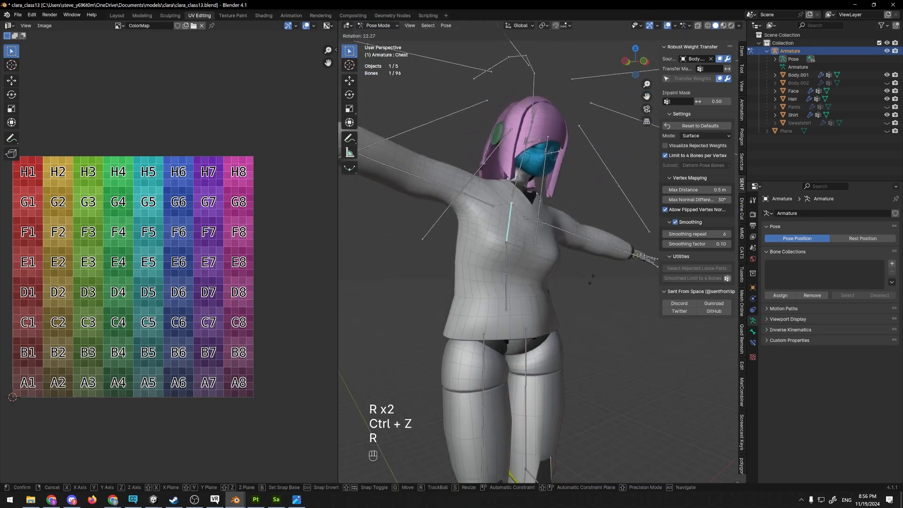
click(586, 273)
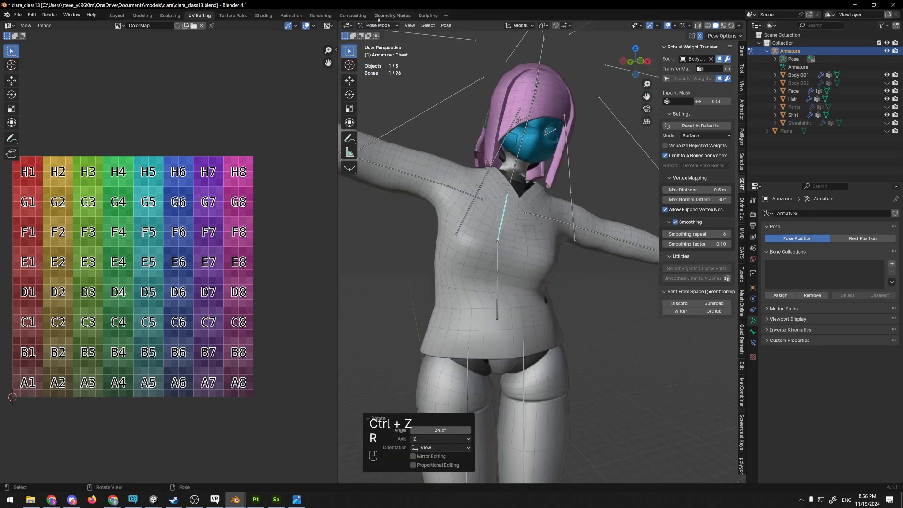
key(r)
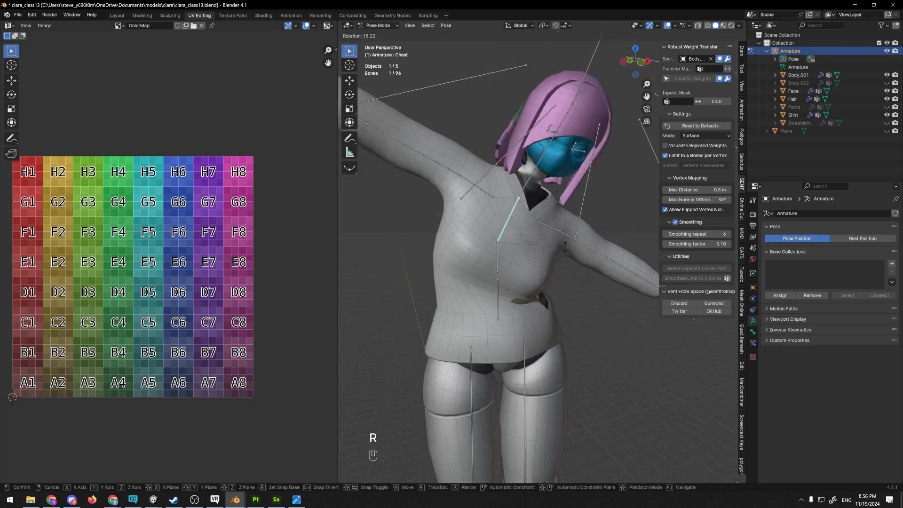
click(566, 239)
middle_drag(566, 238, 513, 225)
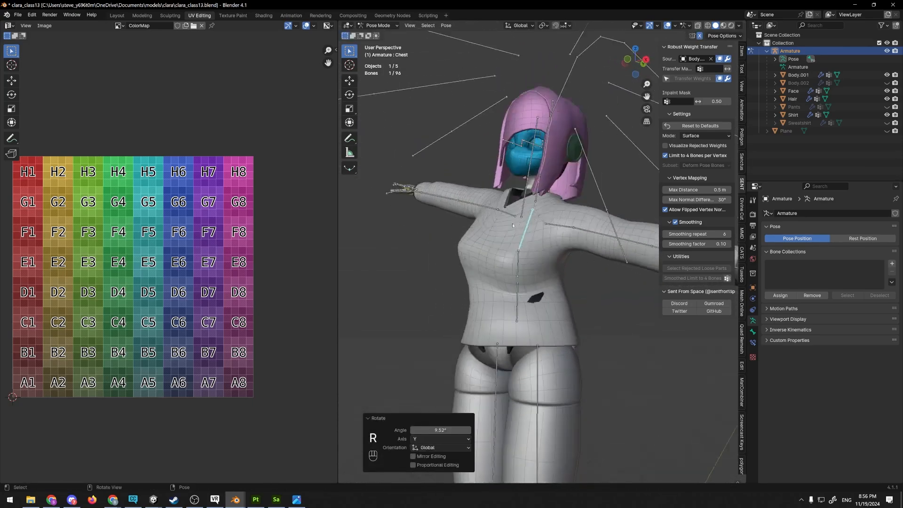
key(ctrl+z)
- Return to Object Mode, select the Shirt and switch it to Weight Paint mode
click(379, 26)
click(381, 35)
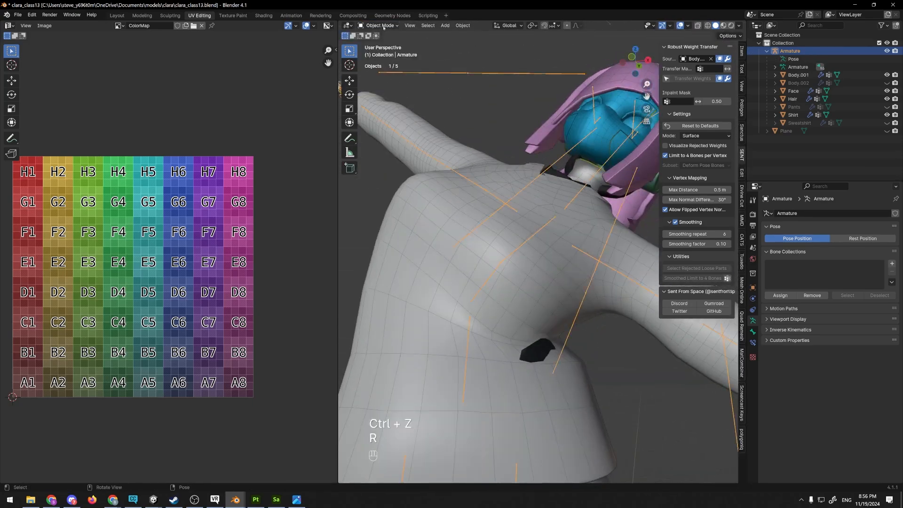
scroll(445, 203, down, 4)
click(451, 164)
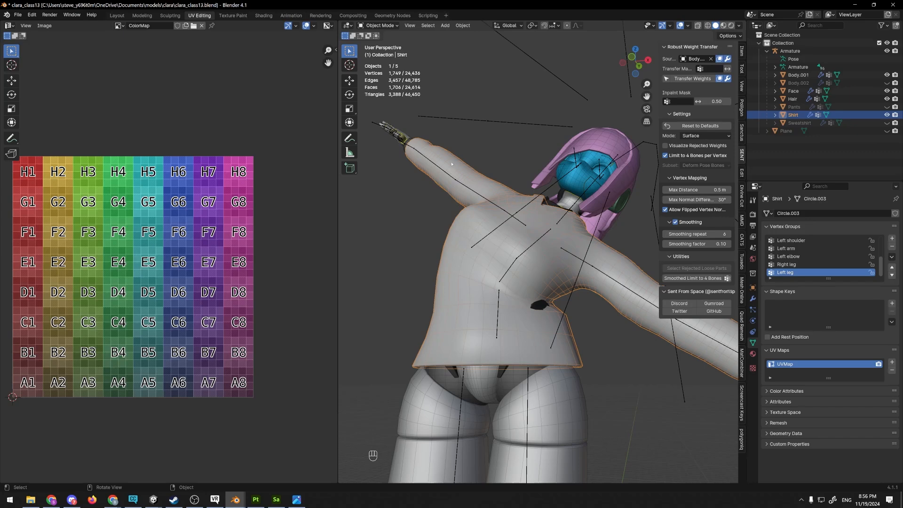
click(374, 27)
click(379, 69)
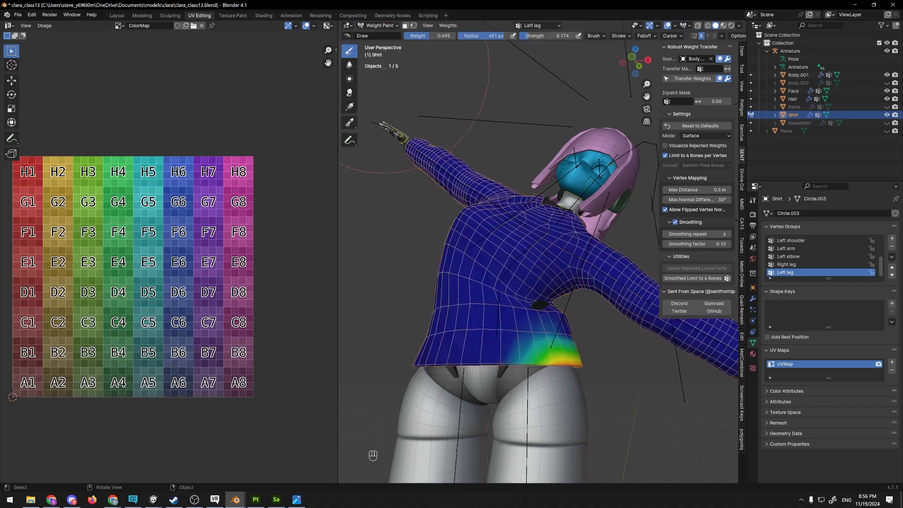
- Activate the Chest vertex group and paint over the clipping waist area with a weight of 0 and a radius of about 141 px
scroll(512, 160, up, 3)
shift+middle_drag(607, 263, 534, 176)
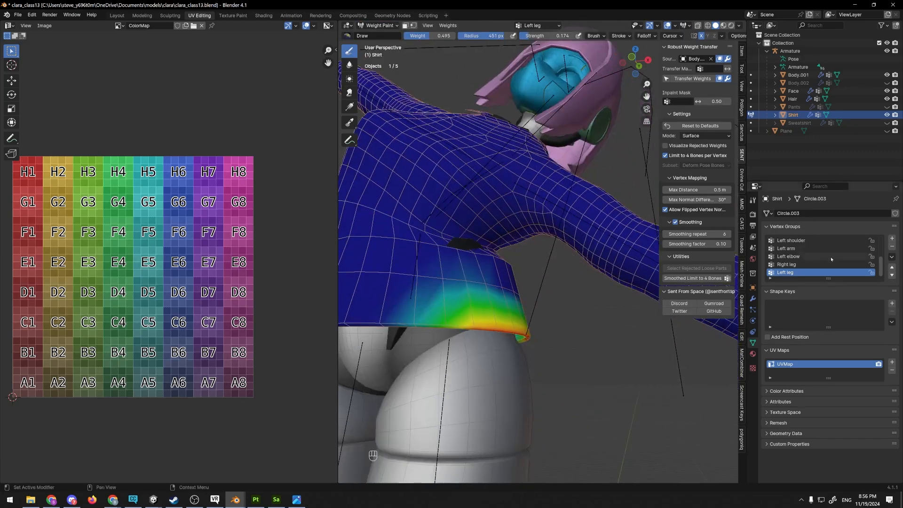
scroll(822, 251, up, 5)
click(815, 249)
middle_drag(527, 235, 555, 268)
scroll(555, 261, up, 3)
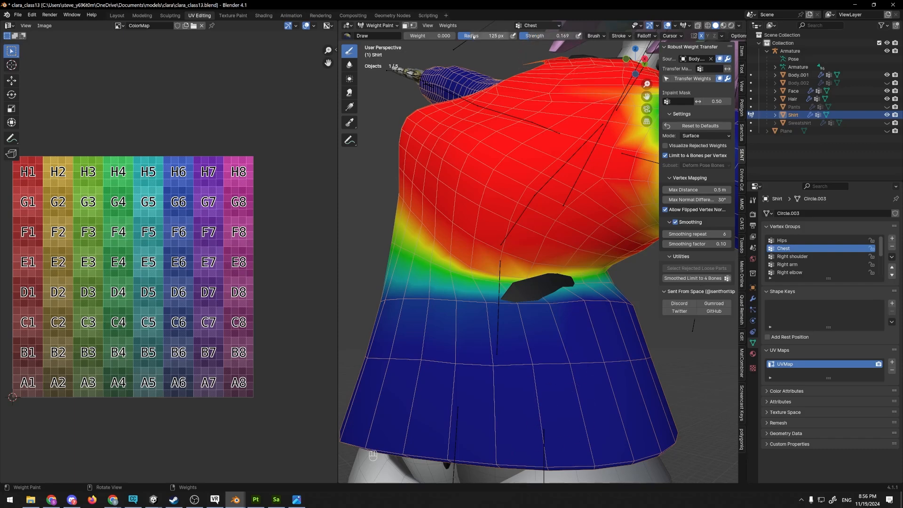
mouse_move(505, 275)
mouse_down()
mouse_move(535, 282)
mouse_move(496, 288)
mouse_up()
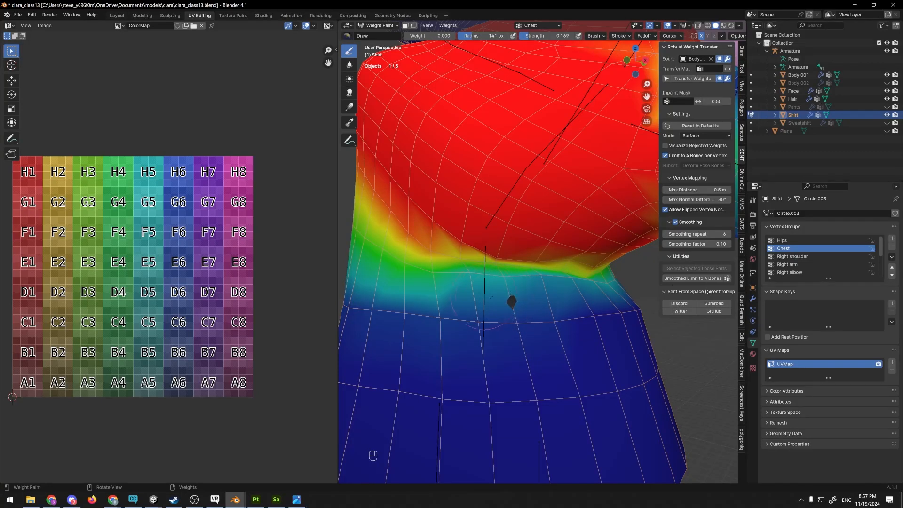
- Leave Weight Paint, select the Armature and rotate its Spine bone in Pose Mode
scroll(491, 298, down, 8)
middle_drag(491, 298, 513, 272)
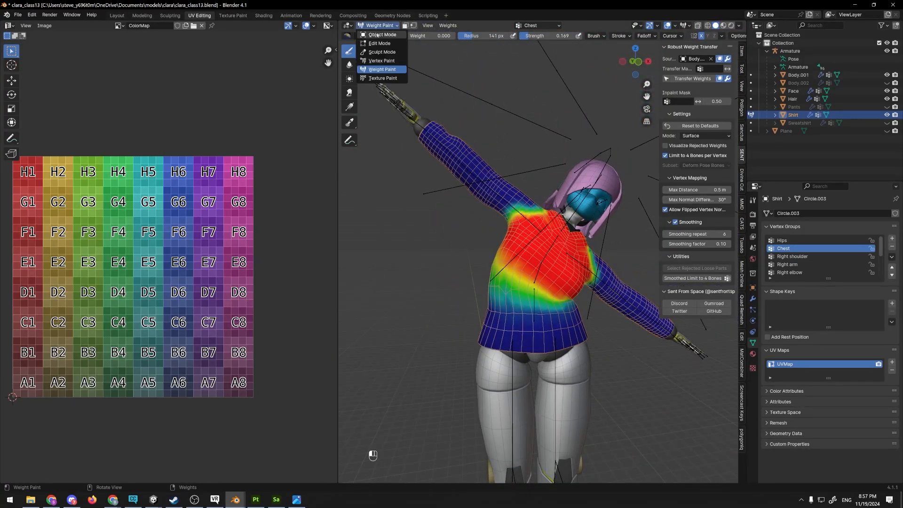
click(377, 36)
click(460, 143)
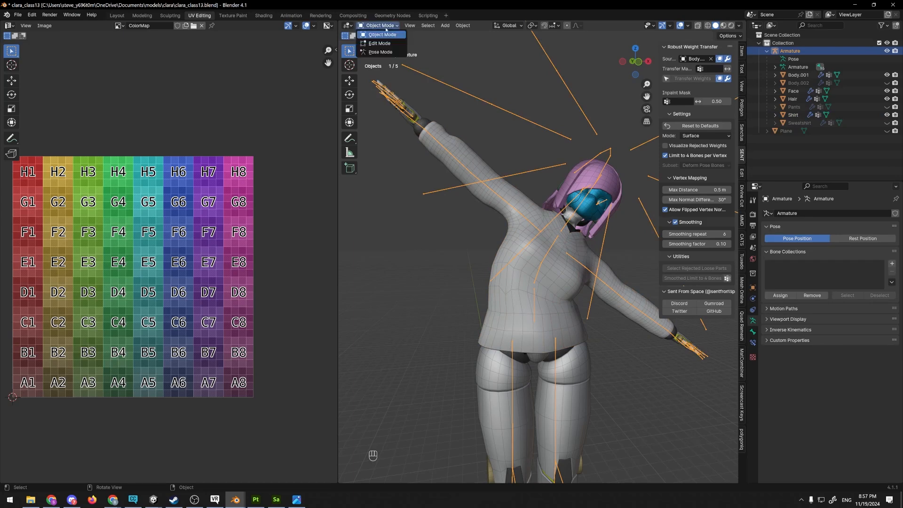
click(387, 52)
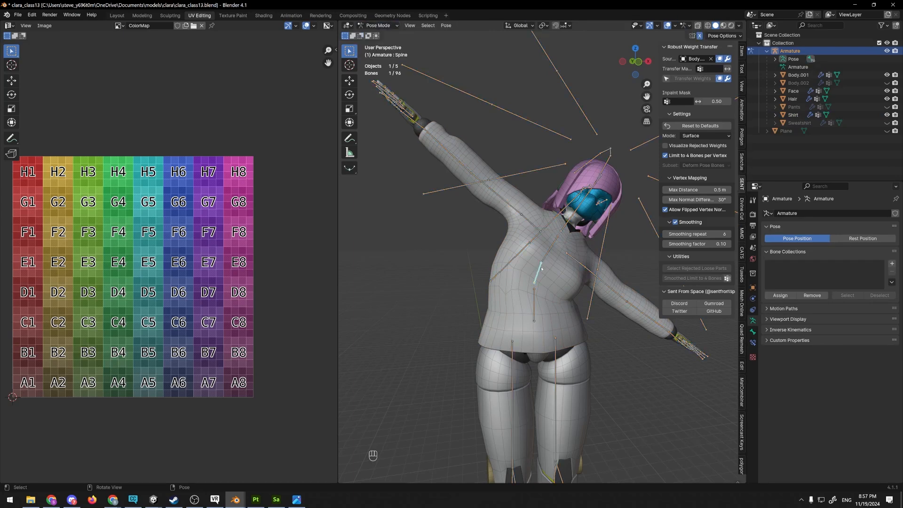
key(r)
click(495, 247)
- Test the torso deformation by bending the spine further and rotating the Chest bone by about -39°
middle_drag(495, 247, 541, 297)
key(r)
key(r)
key(r)
key(r)
click(560, 248)
click(533, 230)
key(r)
click(522, 231)
scroll(522, 231, down, 4)
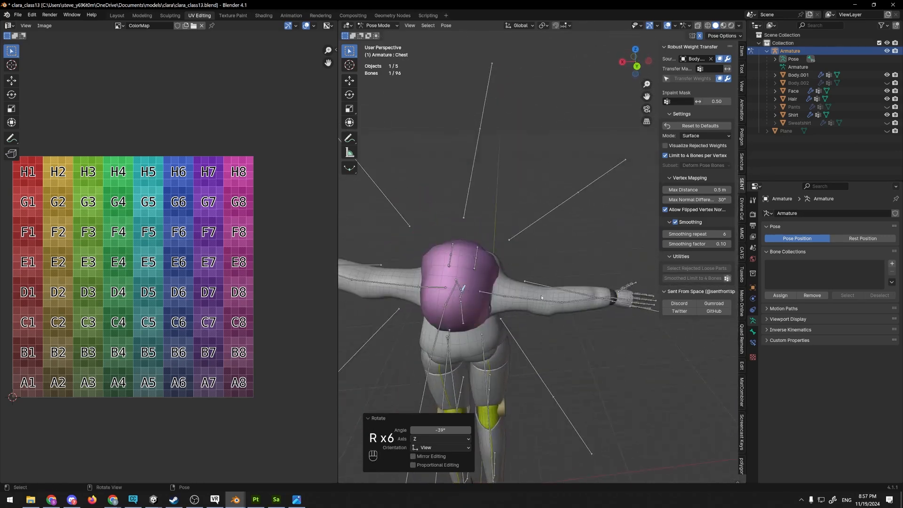
- Rotate the arm bones in several directions to test how the sleeve deforms
click(541, 297)
key(r)
click(555, 212)
middle_drag(555, 212, 540, 250)
click(540, 247)
key(r)
click(522, 216)
middle_drag(522, 216, 583, 226)
key(r)
click(534, 200)
scroll(534, 200, down, 4)
- Clear the rotations of all bones and return the Armature to Object Mode
key(a)
key(alt+r)
key(Tab)
key(Tab)
scroll(574, 244, up, 4)
shift+middle_drag(574, 245, 566, 358)
key(Tab)
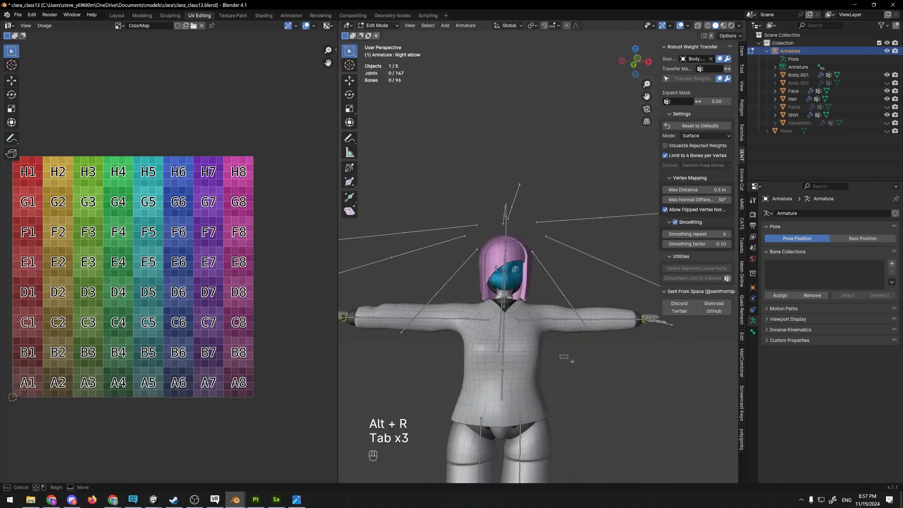
key(Tab)
click(379, 25)
click(379, 34)
- Select the Shirt and examine its unposed fit around the chest, waist and sleeves from several sides
middle_drag(475, 207, 464, 265)
shift+middle_drag(465, 266, 505, 176)
scroll(509, 202, up, 4)
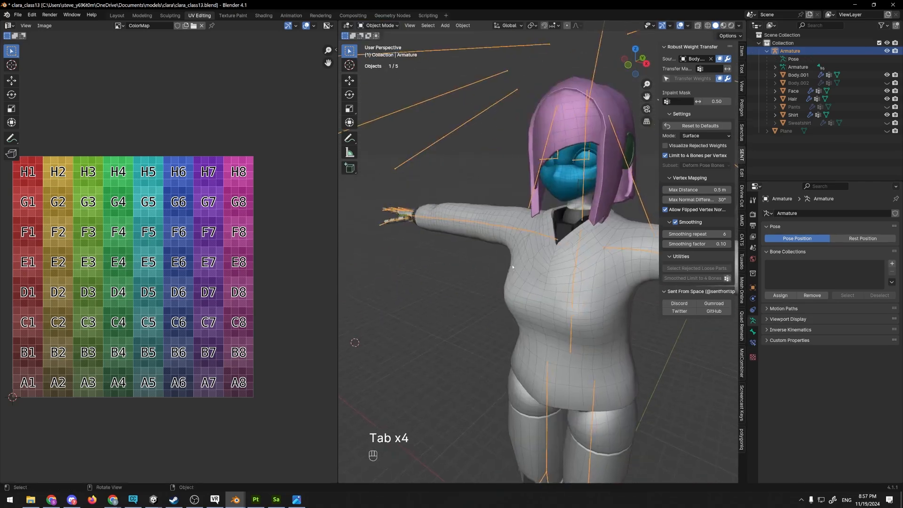
click(514, 266)
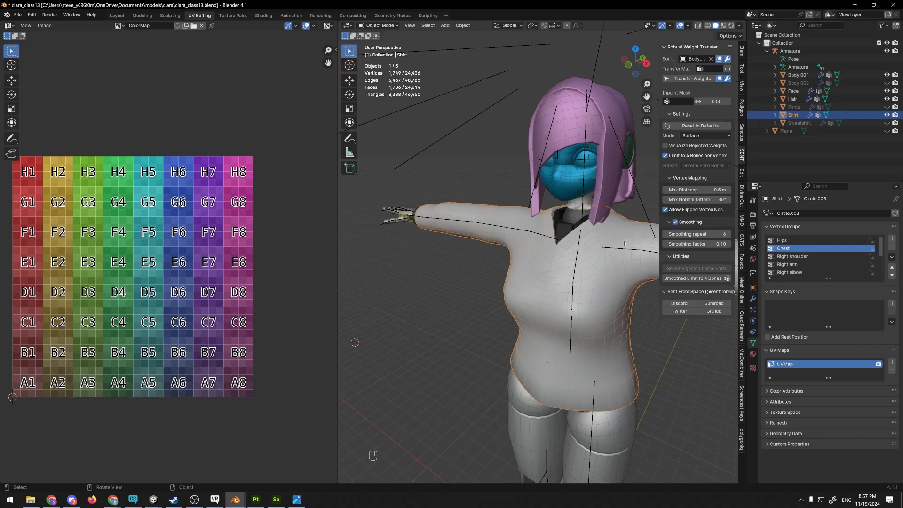
middle_drag(623, 247, 576, 287)
scroll(563, 247, up, 4)
mouse_move(576, 287)
middle_down()
mouse_move(562, 247)
mouse_move(536, 287)
mouse_move(578, 270)
middle_up()
scroll(562, 247, down, 5)
middle_drag(578, 271, 523, 291)
scroll(532, 264, up, 3)
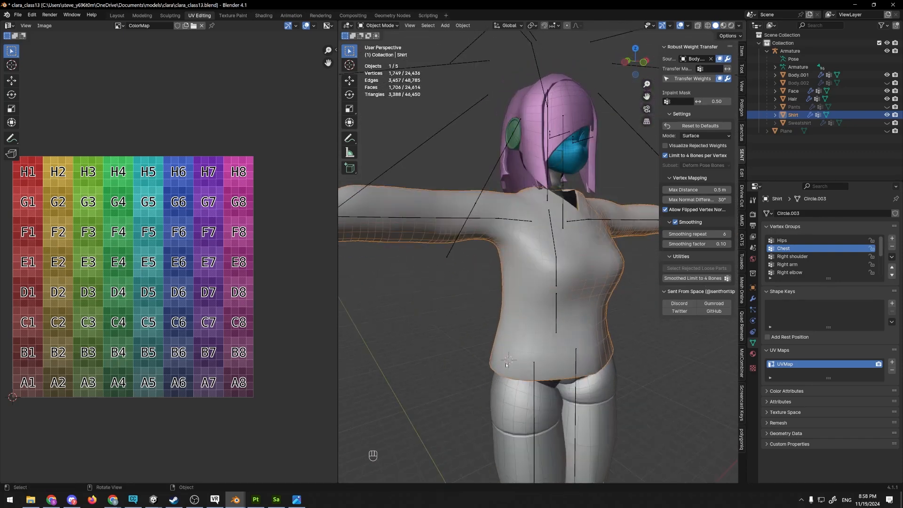
- Place the 3D cursor at the side of the shirt's hem and add a plane there
shift+middle_drag(506, 365, 510, 263)
scroll(510, 263, up, 4)
shift+middle_drag(507, 305, 491, 231)
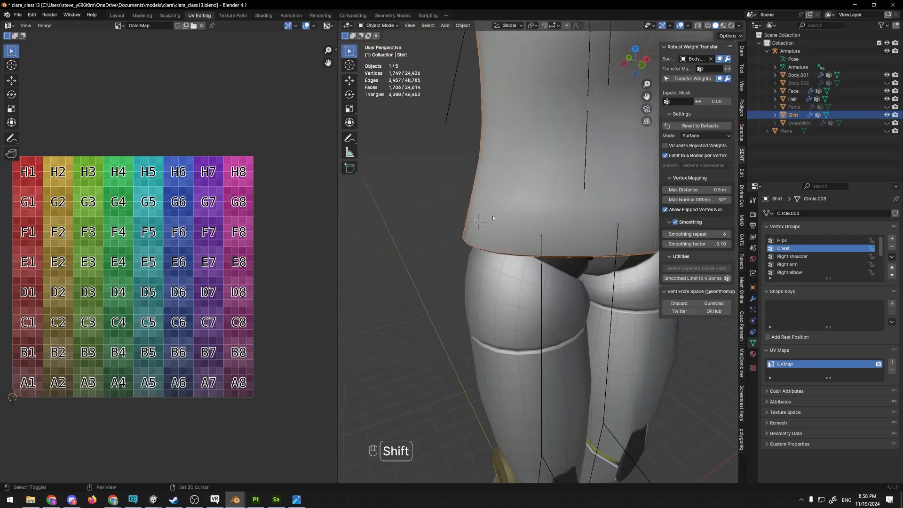
scroll(477, 216, down, 5)
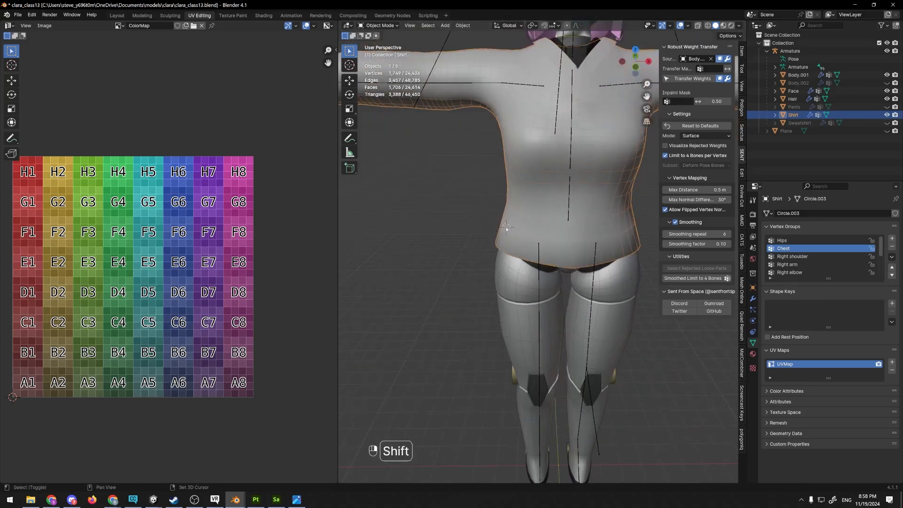
key(Tab)
key(Tab)
key(shift+a)
click(512, 247)
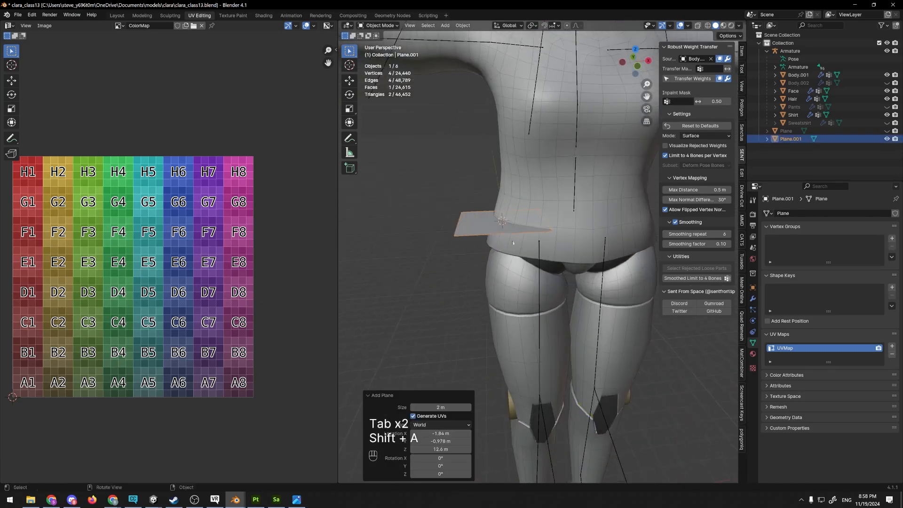
- Scale the plane down to a small patch at the shirt's side and rotate it to follow the hip
mouse_move(517, 249)
middle_down()
mouse_move(591, 262)
mouse_move(552, 251)
mouse_move(515, 204)
mouse_move(522, 244)
mouse_move(524, 201)
mouse_move(528, 248)
middle_up()
key(s)
click(519, 249)
scroll(519, 249, up, 2)
key(r)
click(481, 236)
key(r)
click(509, 220)
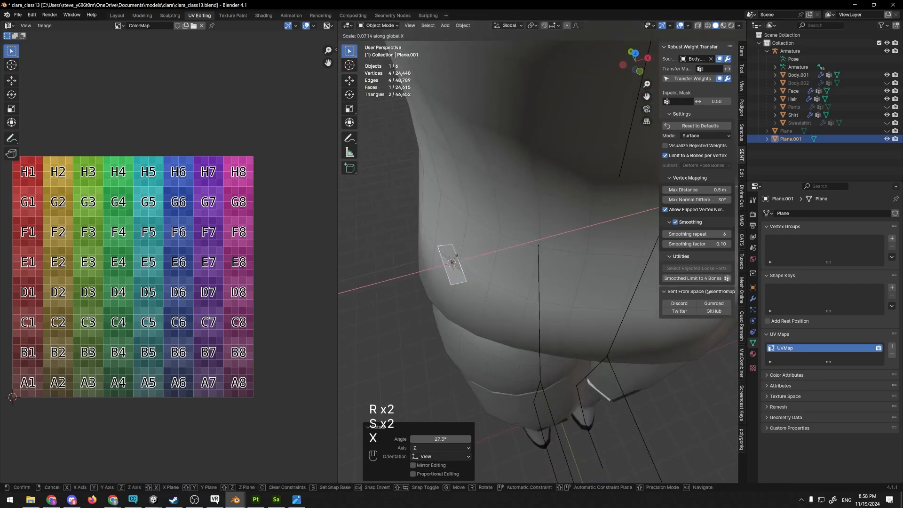
- Narrow the plane along X, then rotate and move it against the side of the shirt
click(456, 256)
middle_drag(455, 256, 452, 227)
key(r)
click(478, 243)
key(g)
click(465, 244)
- Extrude the plane downward by about 0.13 m in Edit Mode and extrude another section below it
key(Tab)
key(e)
click(457, 248)
key(e)
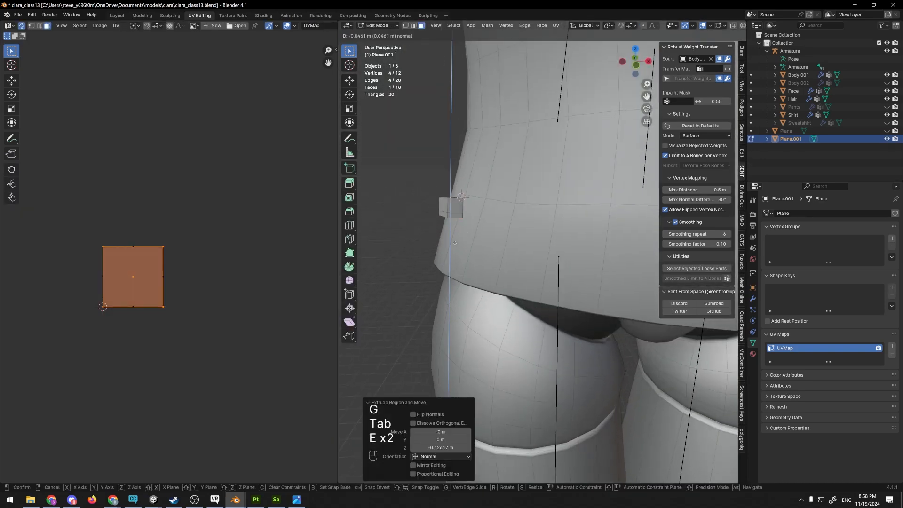
key(z)
click(458, 241)
- Return to Object Mode and scale the extruded piece along X into a thin strip
key(Tab)
scroll(478, 256, down, 3)
key(s)
key(x)
key(x)
key(x)
key(x)
key(s)
key(x)
key(x)
click(489, 272)
- Extrude the strip's lower end in Edit Mode through further sections that follow the hip down past the shirt's hem
key(Tab)
middle_drag(490, 272, 476, 256)
key(e)
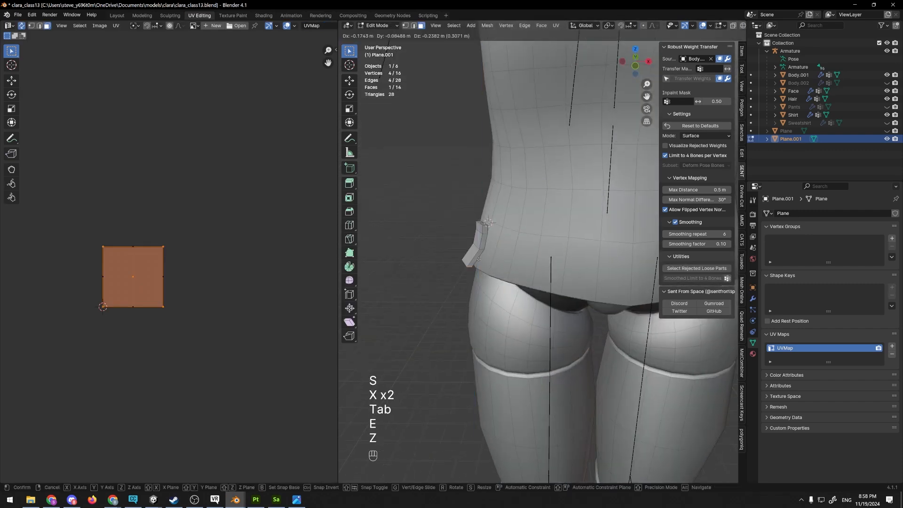
click(484, 264)
key(e)
click(470, 292)
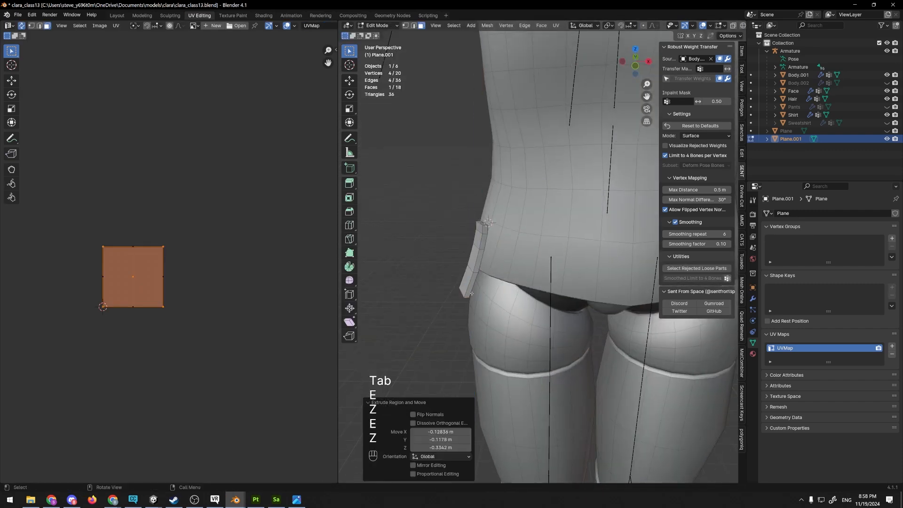
key(e)
key(z)
click(470, 292)
- Extrude one more section down onto the upper thigh and return to Object Mode
middle_drag(471, 292, 517, 256)
key(e)
key(z)
click(469, 288)
key(Tab)
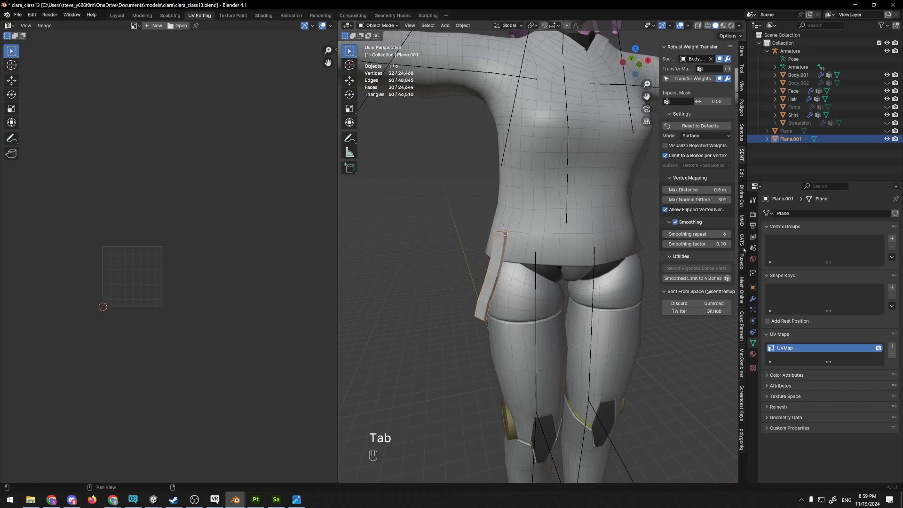
- Add a Mirror modifier to the strip on the X axis with Body.002 as the mirror object
click(756, 298)
click(818, 215)
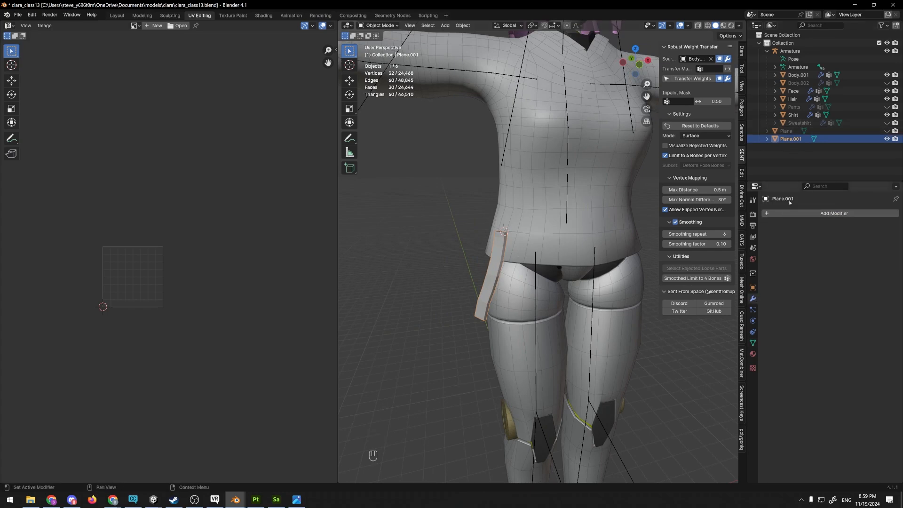
click(789, 216)
text(mir)
key(Return)
middle_drag(562, 267, 597, 243)
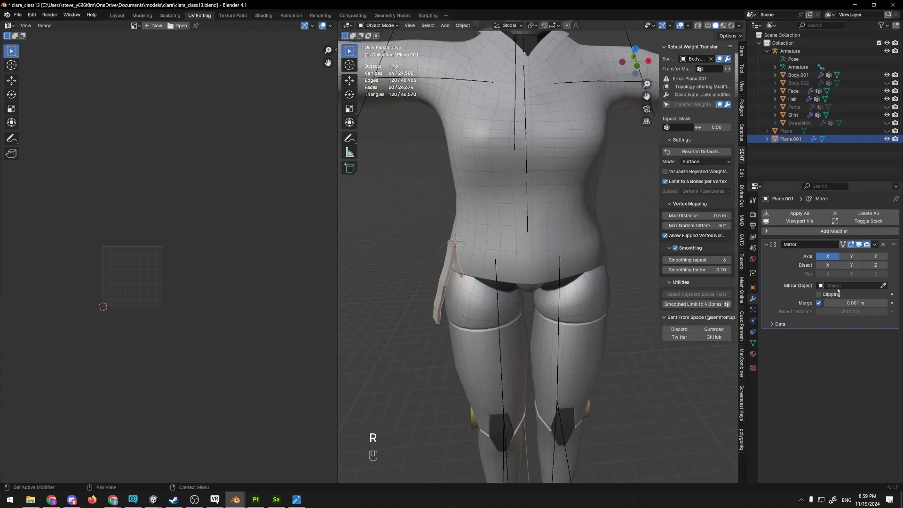
click(836, 286)
click(827, 313)
- Bevel the strip's long side edges in Edit Mode with 4 segments and a width of about 0.83 m
middle_drag(527, 264, 546, 245)
scroll(545, 245, up, 3)
key(Tab)
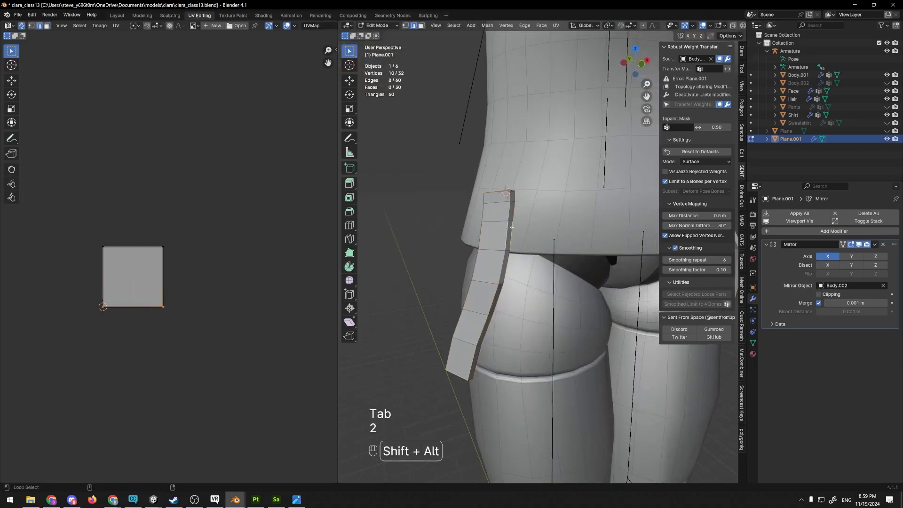
alt+shift+click(513, 229)
middle_drag(513, 229, 571, 231)
key(c)
click(594, 241)
scroll(536, 235, down, 5)
shift+middle_drag(572, 231, 595, 224)
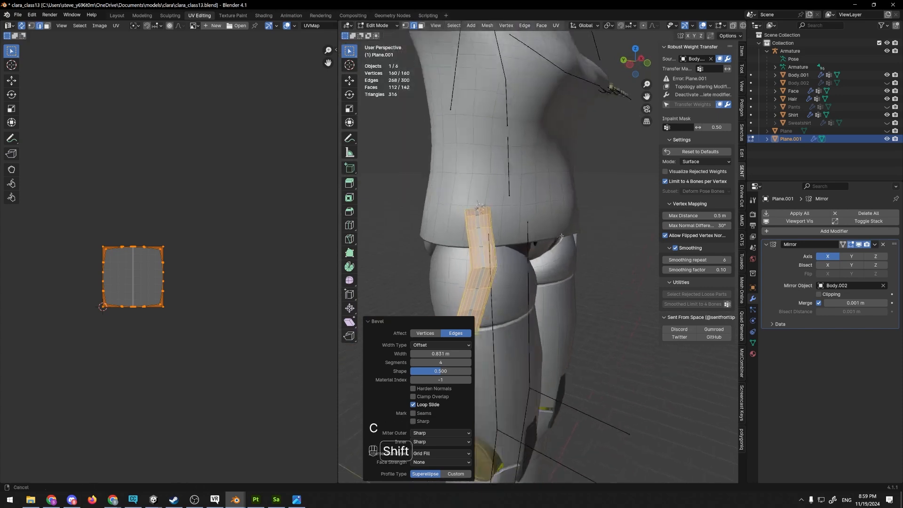
- Narrow the strip in Object Mode by scaling it to about 0.55 along global Y and further along its local Y
key(Tab)
scroll(595, 224, up, 3)
key(s)
key(x)
key(x)
key(y)
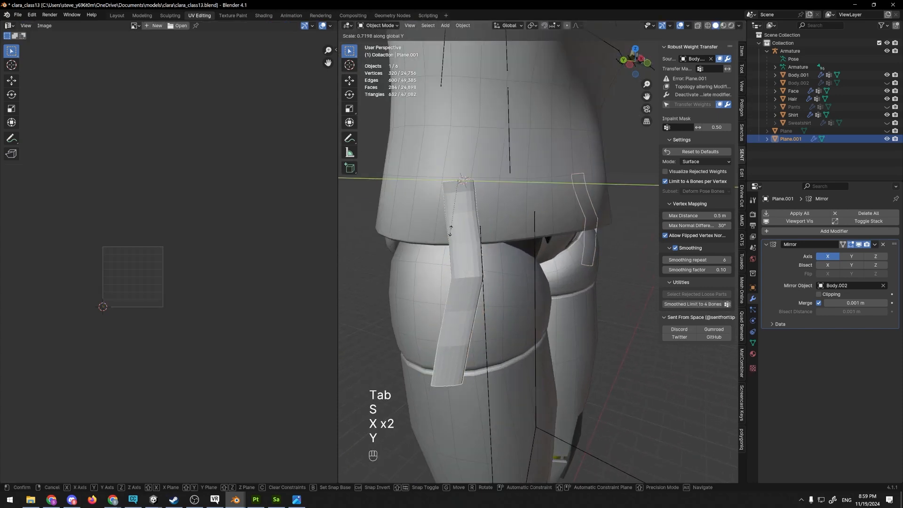
click(453, 219)
scroll(455, 219, down, 4)
middle_drag(531, 202, 558, 218)
key(s)
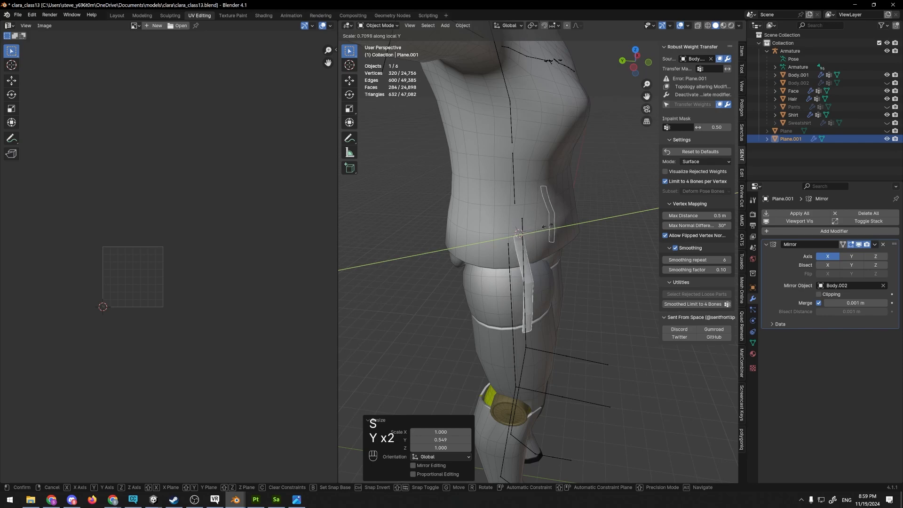
click(566, 235)
- Rotate and move the strip's top end face with proportional editing so that the end meets the shirt's side
middle_drag(567, 235, 482, 210)
scroll(569, 225, up, 2)
scroll(569, 225, down, 5)
click(434, 264)
scroll(497, 266, up, 3)
scroll(498, 251, up, 3)
key(Tab)
key(3)
click(498, 248)
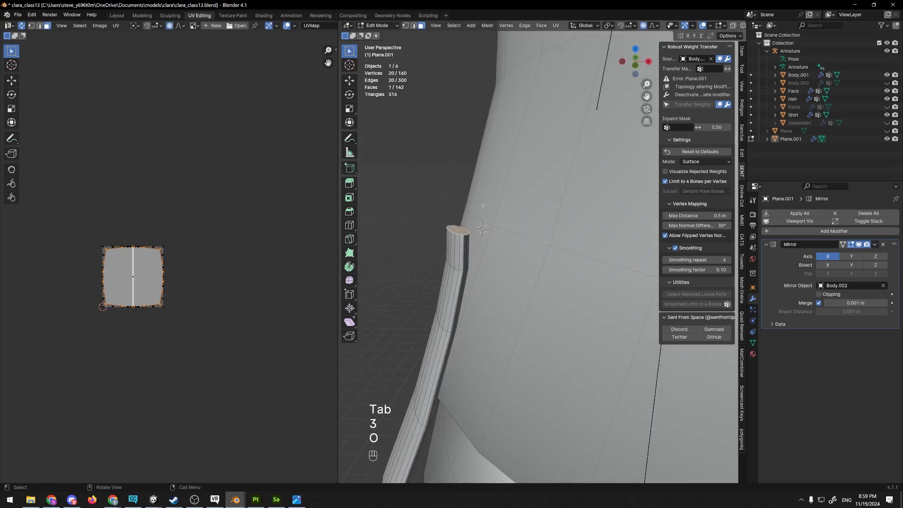
key(g)
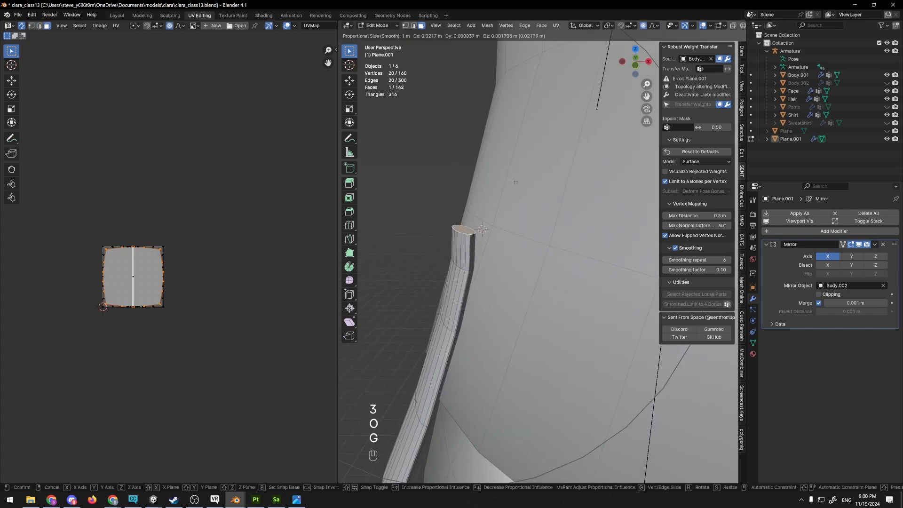
key(r)
click(534, 183)
key(ctrl+z)
key(r)
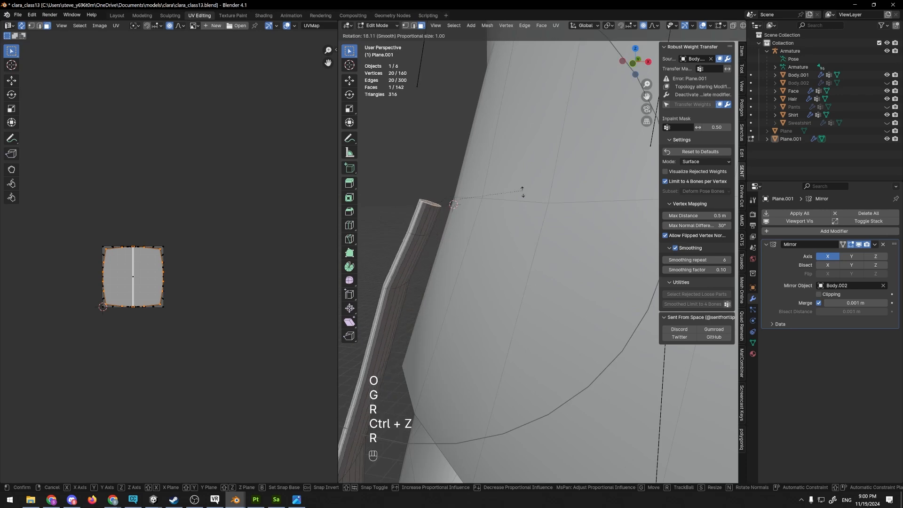
click(523, 192)
key(g)
click(537, 221)
- Add loop cuts across the strip, spaced down its length from the upper bend towards the lower end
scroll(531, 225, down, 1)
key(ctrl+r)
click(448, 269)
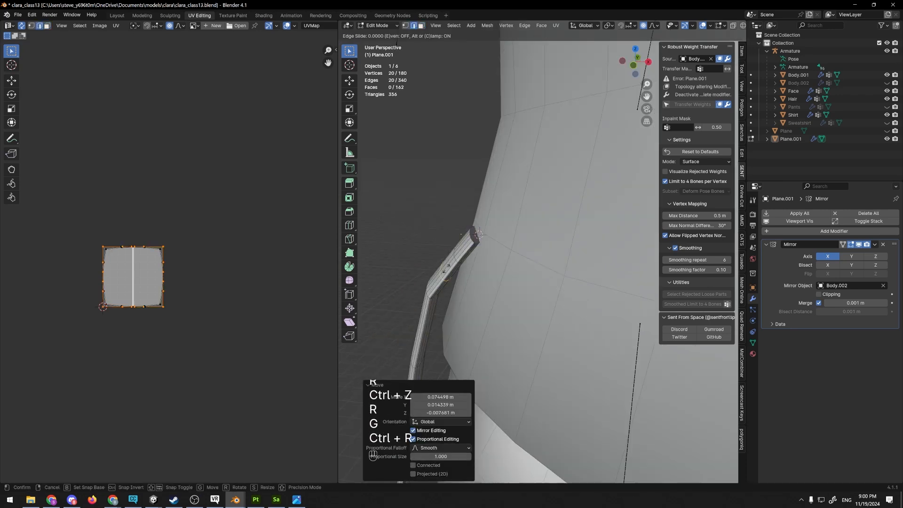
right_click(447, 269)
middle_drag(448, 270, 501, 252)
key(ctrl+r)
click(470, 297)
right_click(469, 287)
scroll(469, 289, down, 3)
key(ctrl+r)
click(479, 287)
key(ctrl+r)
click(473, 311)
key(ctrl+r)
click(478, 328)
right_click(479, 327)
- Rotate and reposition the strip's end face with proportional editing to fit its curve against the shirt
scroll(474, 298, up, 5)
key(3)
click(414, 207)
key(g)
click(497, 189)
key(r)
click(498, 188)
middle_drag(497, 189, 523, 282)
key(g)
click(484, 200)
scroll(473, 204, down, 5)
key(g)
click(479, 196)
- Shift an edge loop near the strip's middle with proportional editing to smooth its hang, and return to Object Mode
scroll(479, 197, down, 5)
key(Tab)
key(Tab)
scroll(523, 288, up, 4)
key(g)
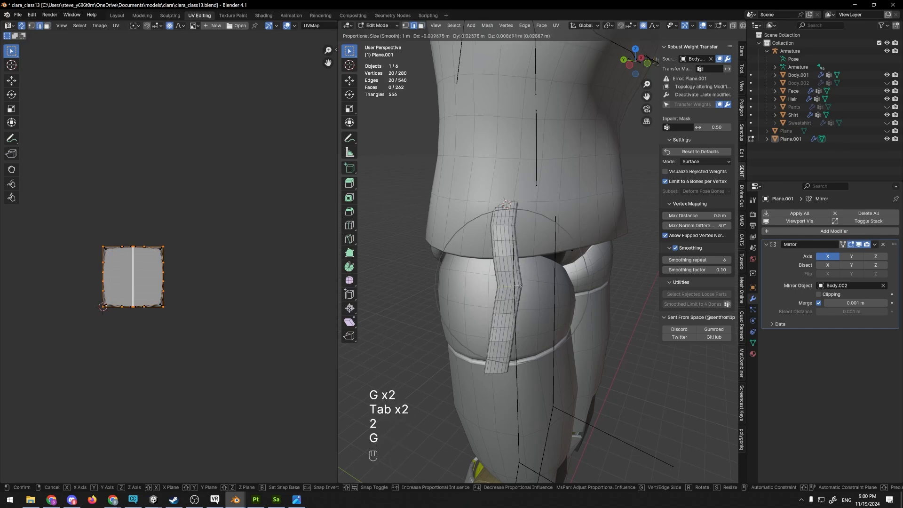
click(513, 286)
scroll(512, 288, down, 4)
middle_drag(511, 288, 465, 264)
key(Tab)
scroll(484, 213, up, 3)
shift+middle_drag(485, 212, 515, 240)
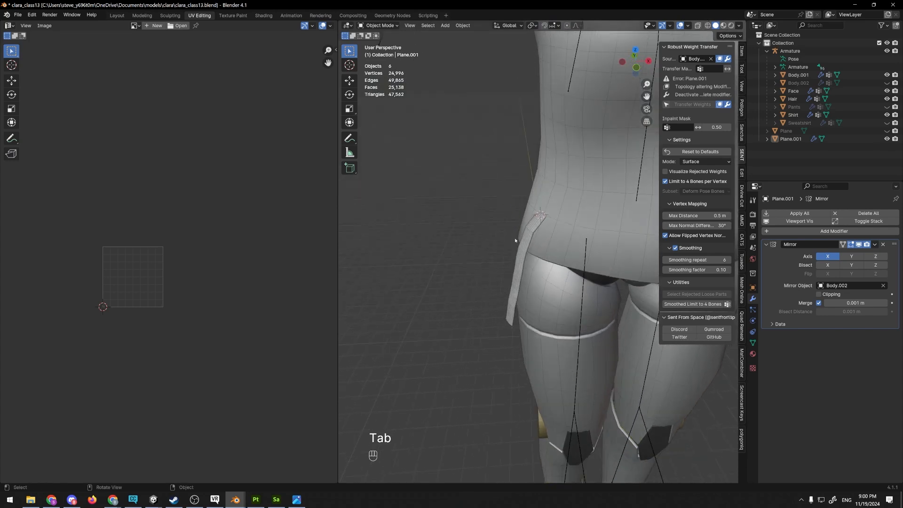
- Select the armature, enter its Edit Mode and add a new bone at the strip's upper end
middle_drag(448, 254, 433, 222)
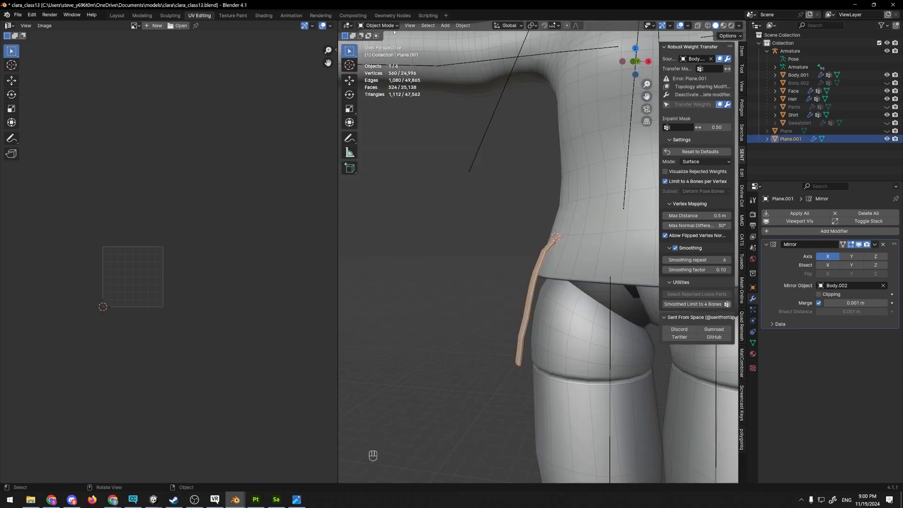
click(382, 26)
scroll(459, 173, down, 5)
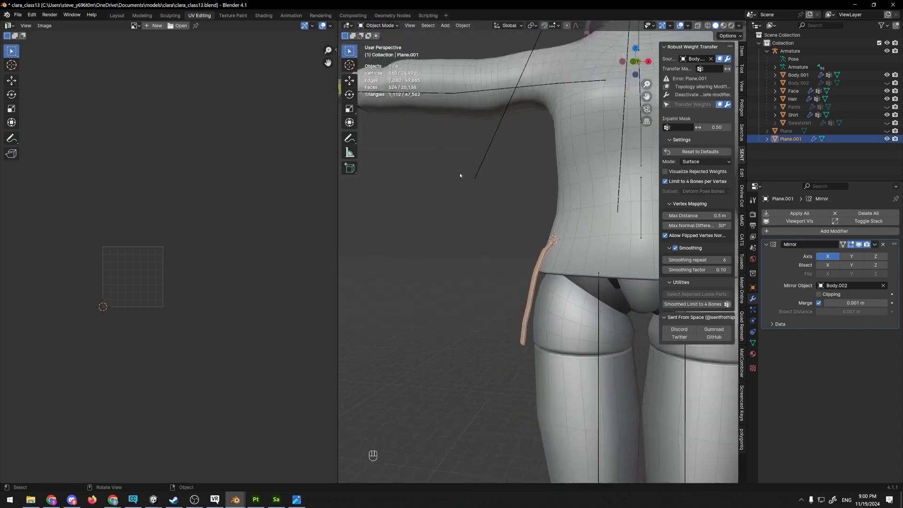
click(530, 167)
click(530, 168)
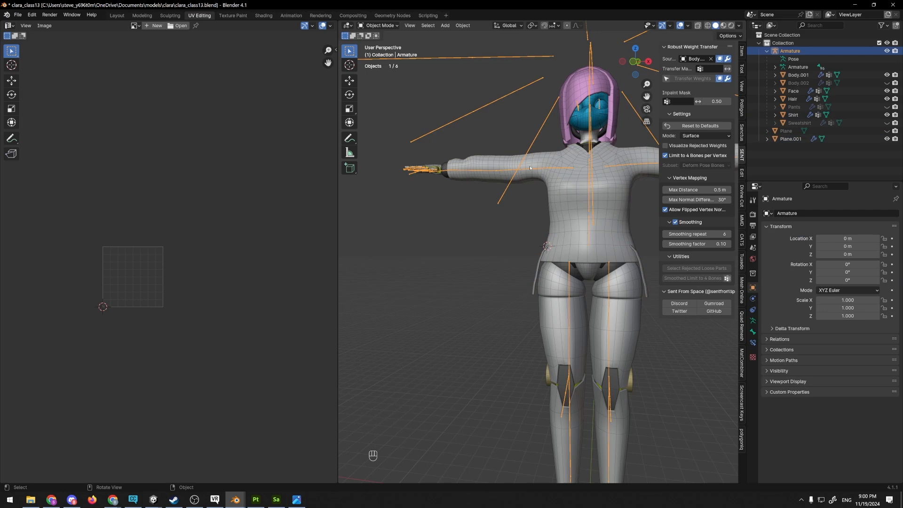
click(381, 44)
scroll(492, 232, up, 5)
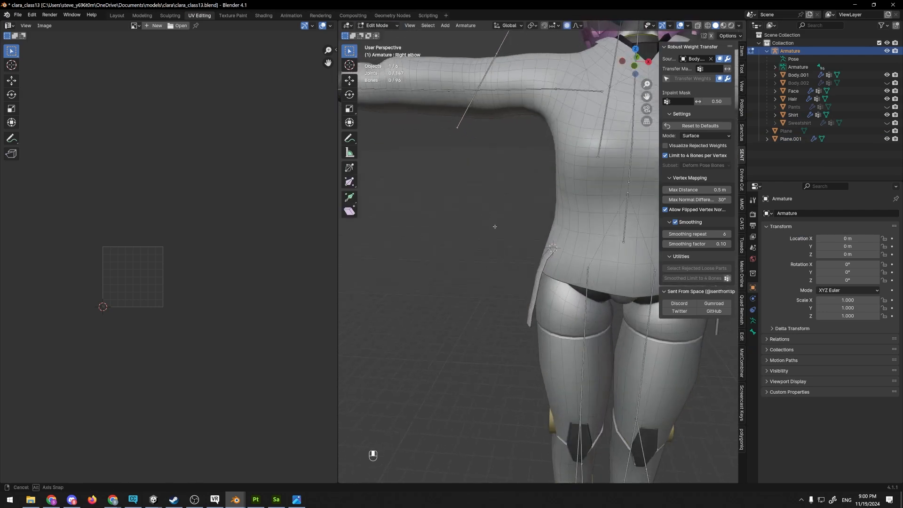
key(shift+a)
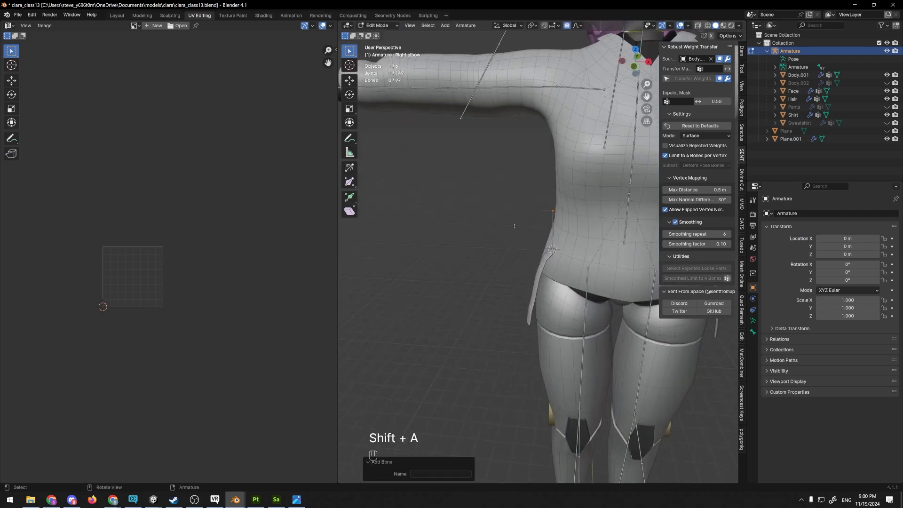
scroll(514, 225, up, 4)
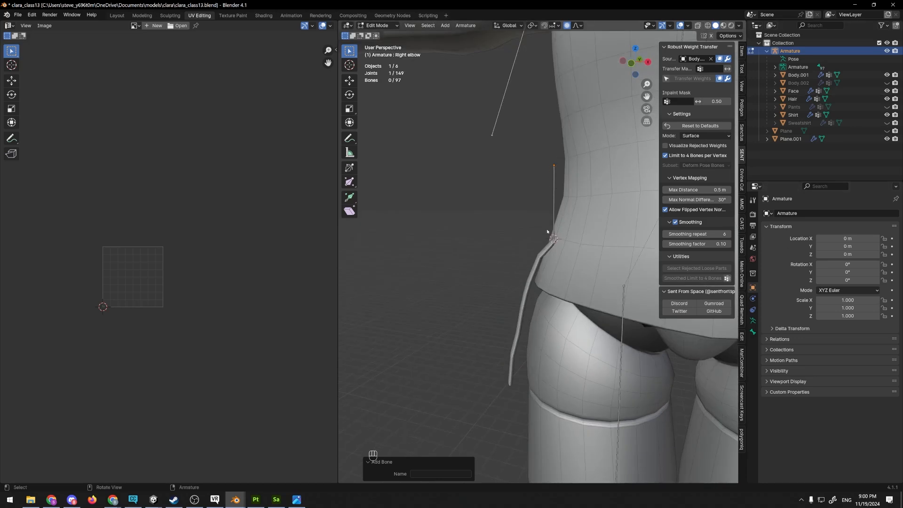
- Return to Object Mode and set the armature's viewport display to Octahedral
key(Tab)
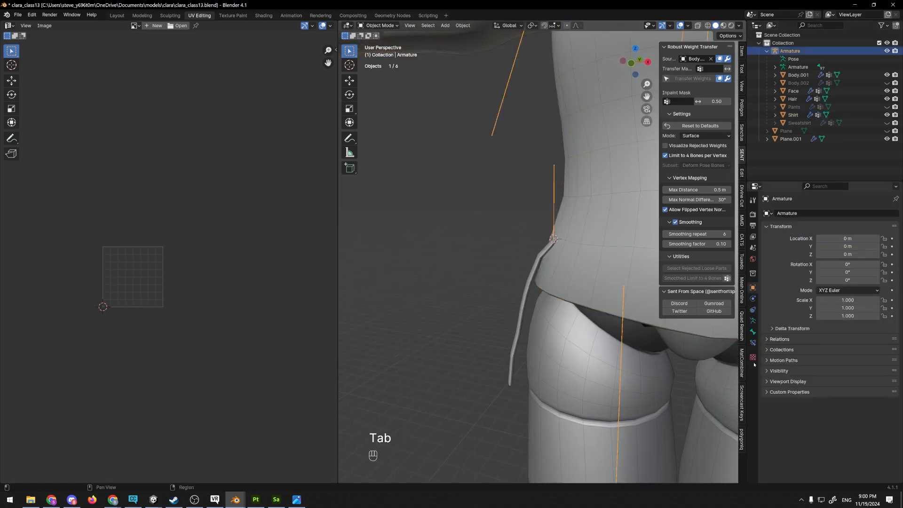
click(752, 320)
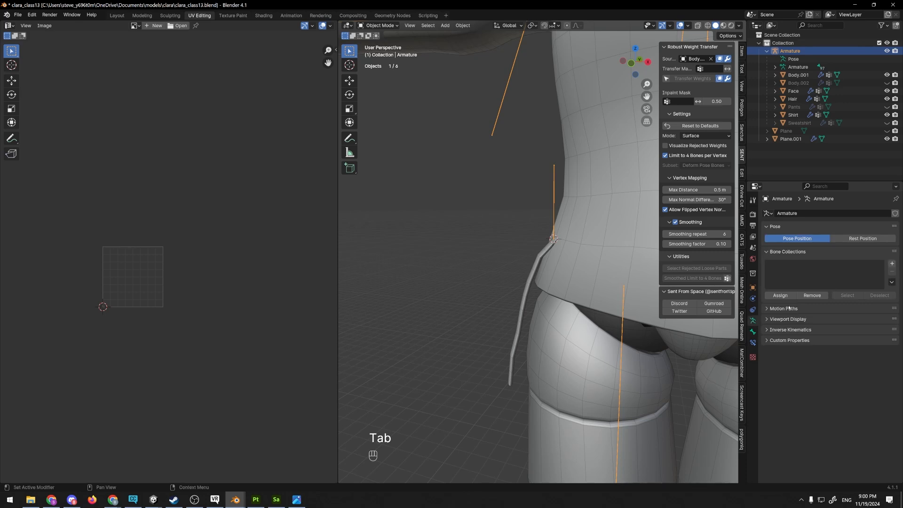
click(770, 319)
click(842, 331)
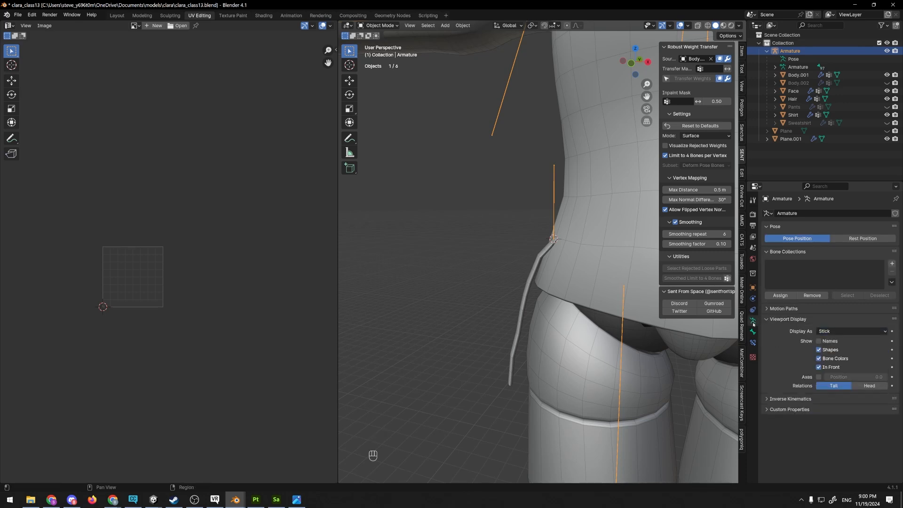
click(832, 333)
click(842, 340)
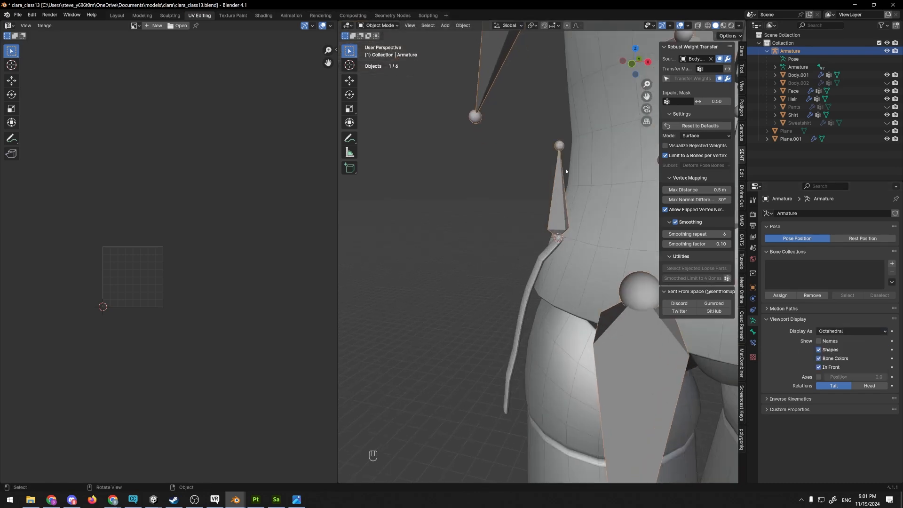
- Move the new bone's tip down in armature Edit Mode so the bone follows the strip's upper section
scroll(566, 171, down, 8)
mouse_move(566, 171)
middle_down()
mouse_move(521, 180)
mouse_move(557, 195)
mouse_move(572, 185)
middle_up()
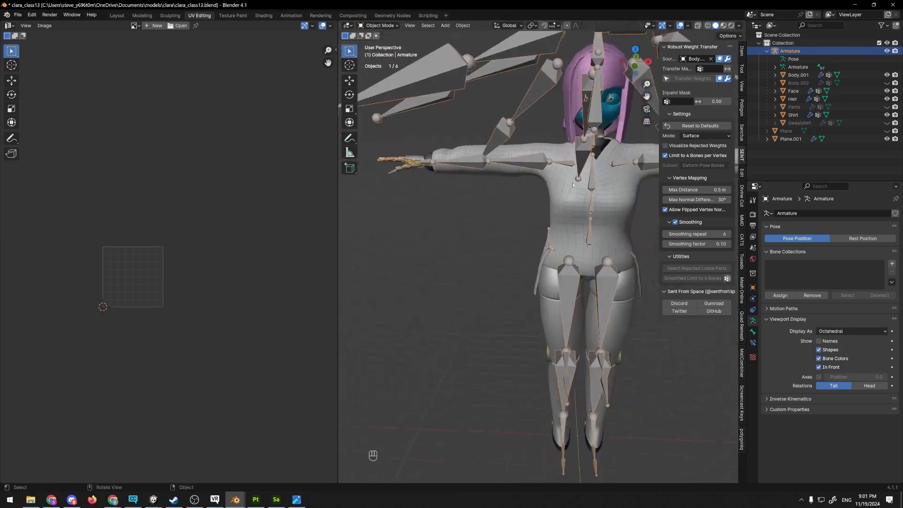
scroll(572, 185, up, 6)
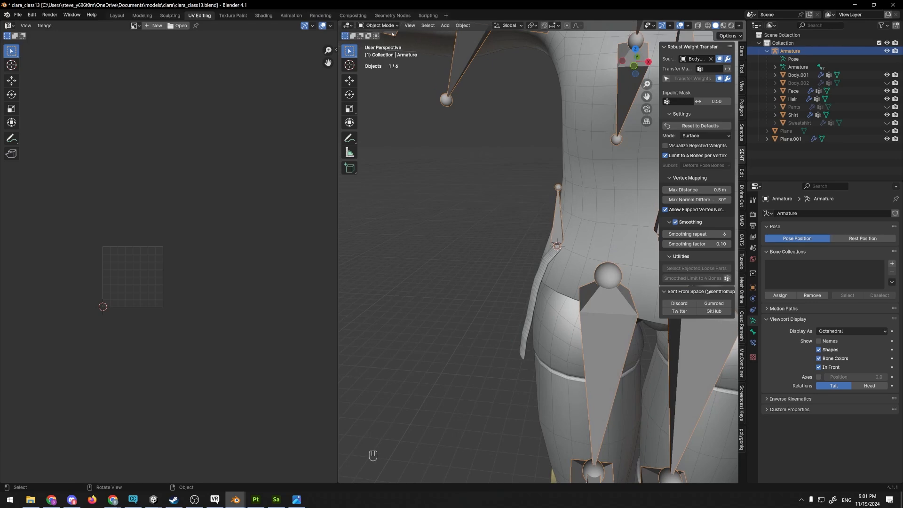
click(379, 43)
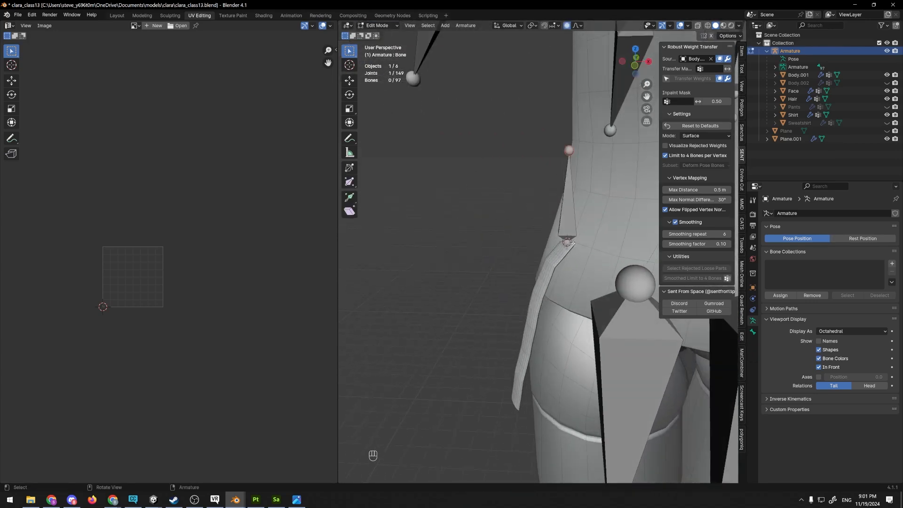
middle_drag(572, 243, 527, 207)
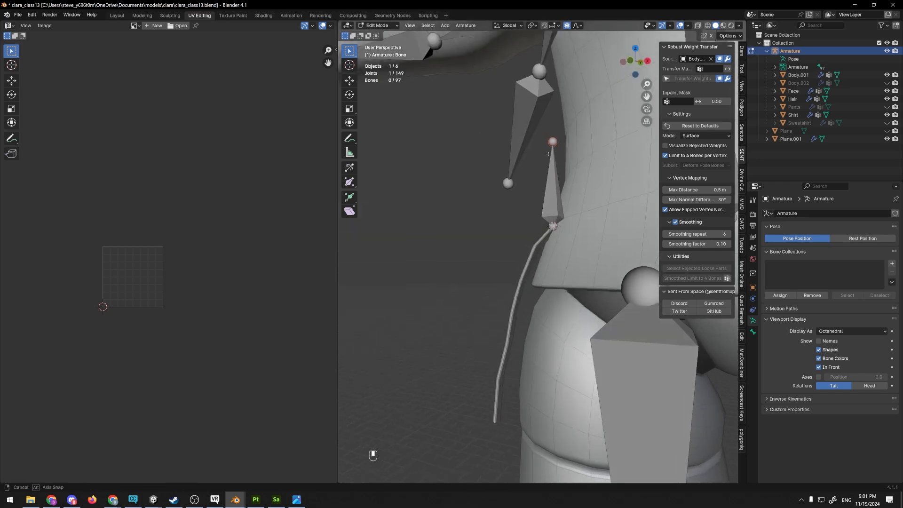
key(g)
click(532, 264)
mouse_move(532, 264)
middle_down()
mouse_move(602, 277)
mouse_move(616, 306)
mouse_move(531, 272)
middle_up()
shift+middle_drag(532, 272, 489, 235)
scroll(489, 235, up, 2)
middle_drag(489, 235, 524, 233)
key(g)
click(556, 236)
- Extrude four more bones in a chain down to the strip's lower end and return to Object Mode
shift+middle_drag(524, 233, 571, 185)
key(e)
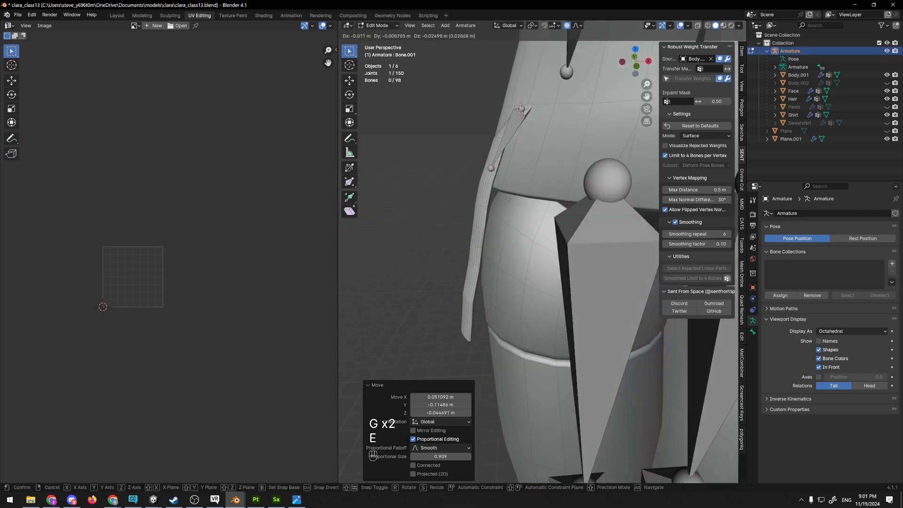
click(481, 286)
key(e)
click(472, 334)
key(e)
click(465, 376)
scroll(494, 310, down, 3)
scroll(528, 290, up, 3)
middle_drag(489, 287, 487, 189)
key(Tab)
scroll(512, 211, up, 3)
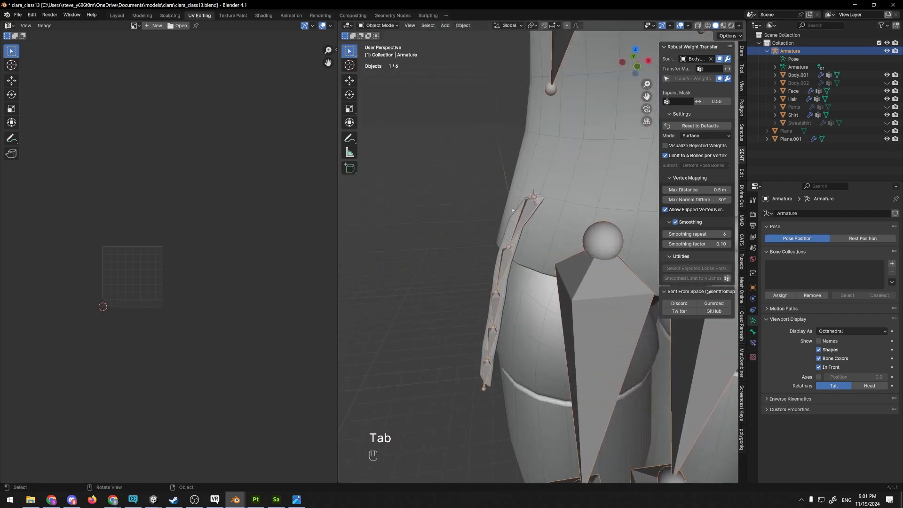
- Examine the strip and its bone chain, and check where the new bones sit in the armature's hierarchy
scroll(498, 214, down, 3)
click(479, 230)
scroll(502, 225, up, 3)
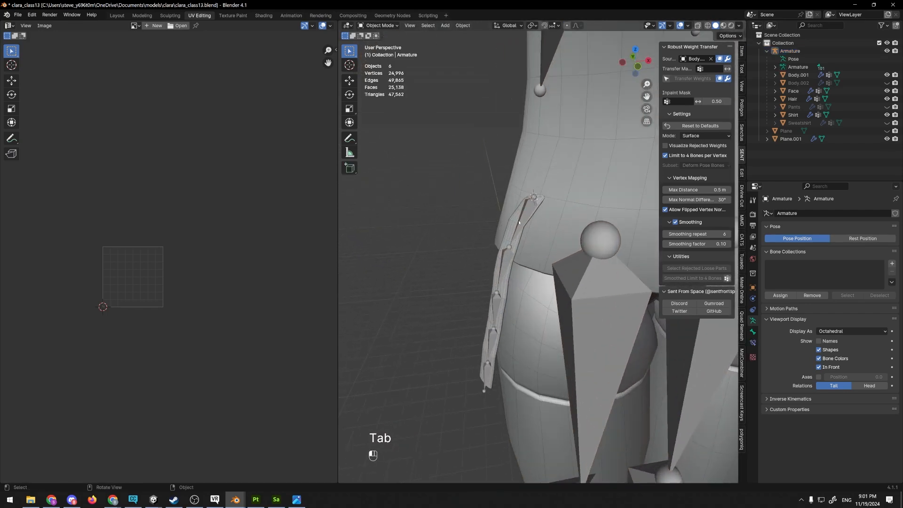
middle_drag(519, 222, 518, 225)
click(517, 224)
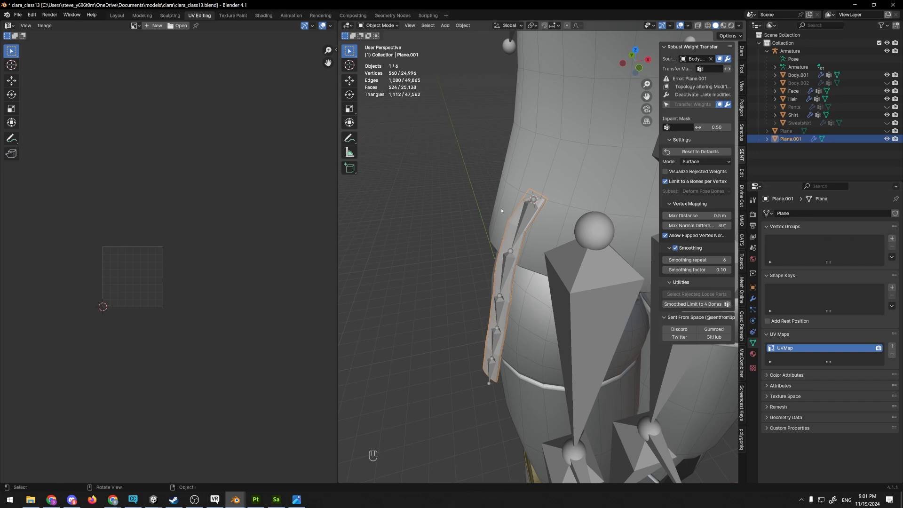
click(502, 210)
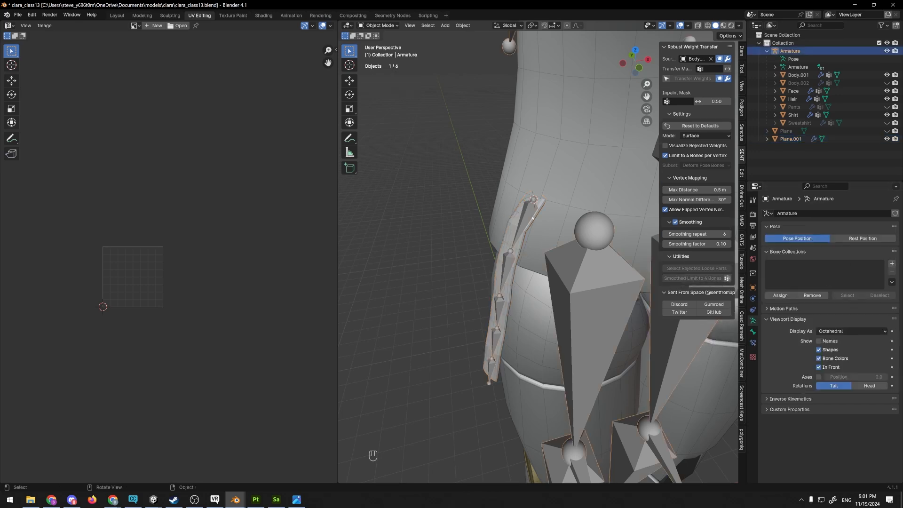
click(775, 67)
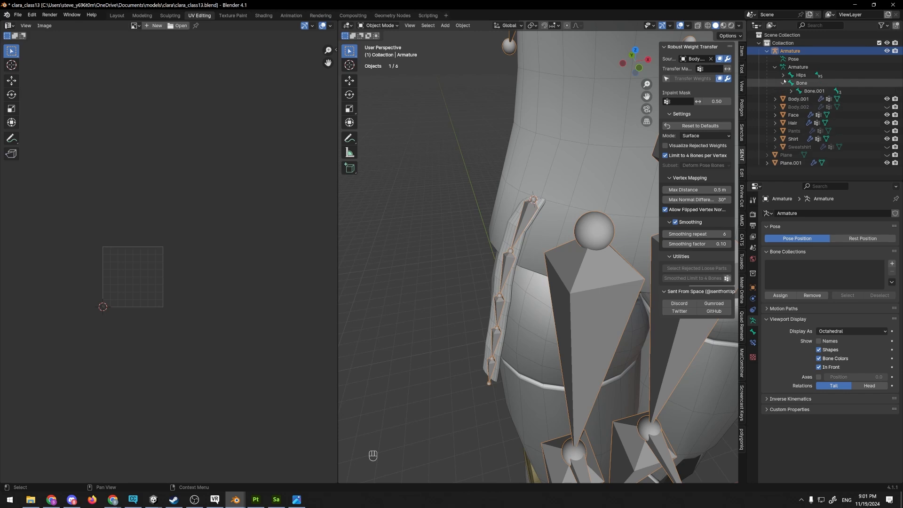
click(782, 75)
click(801, 107)
middle_drag(622, 162, 606, 138)
- Delete the four lower bones of the strip's chain in Edit Mode, keeping only the top bone
key(Tab)
key(Tab)
key(Tab)
click(506, 270)
shift+click(499, 307)
shift+click(494, 348)
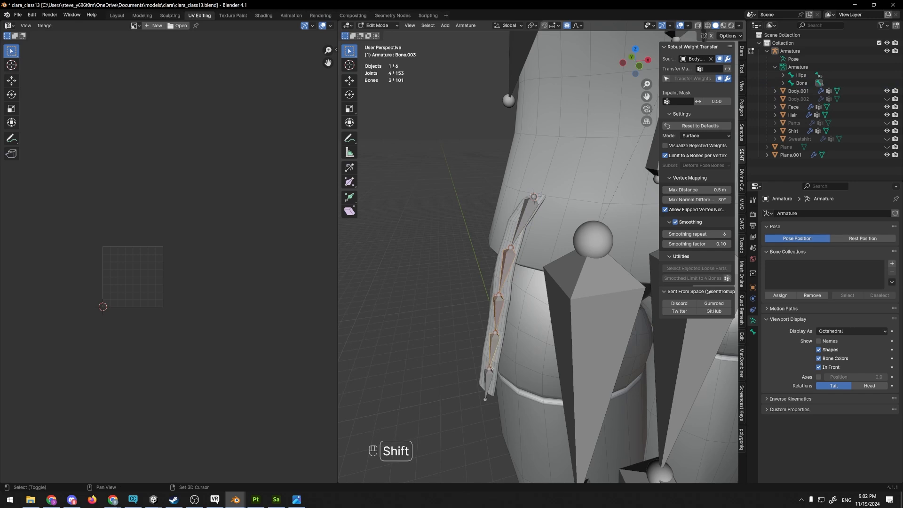
shift+click(491, 374)
key(Delete)
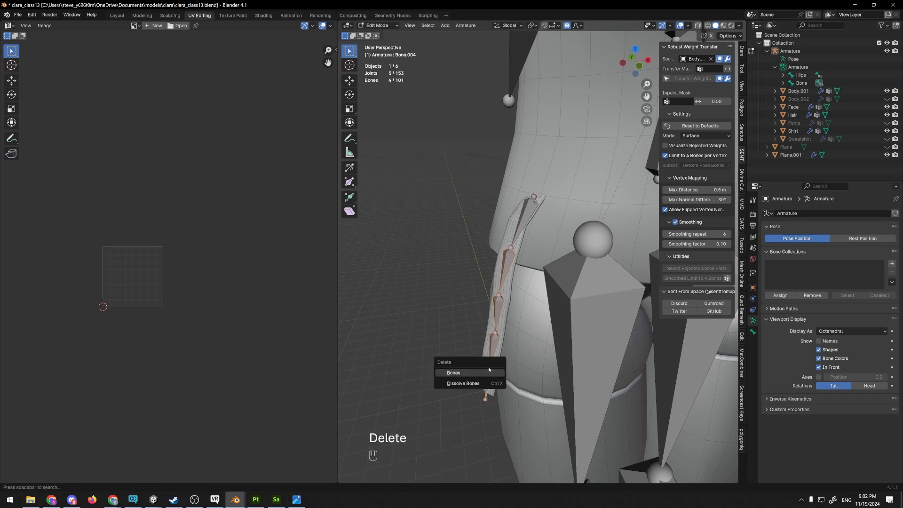
click(489, 372)
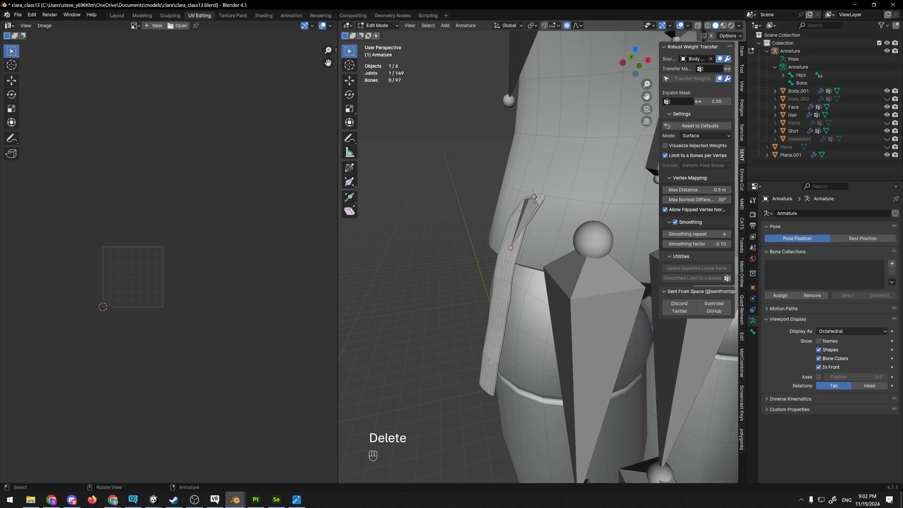
- Rename the remaining strip bone to Strap.R in the armature's hierarchy
double_click(801, 83)
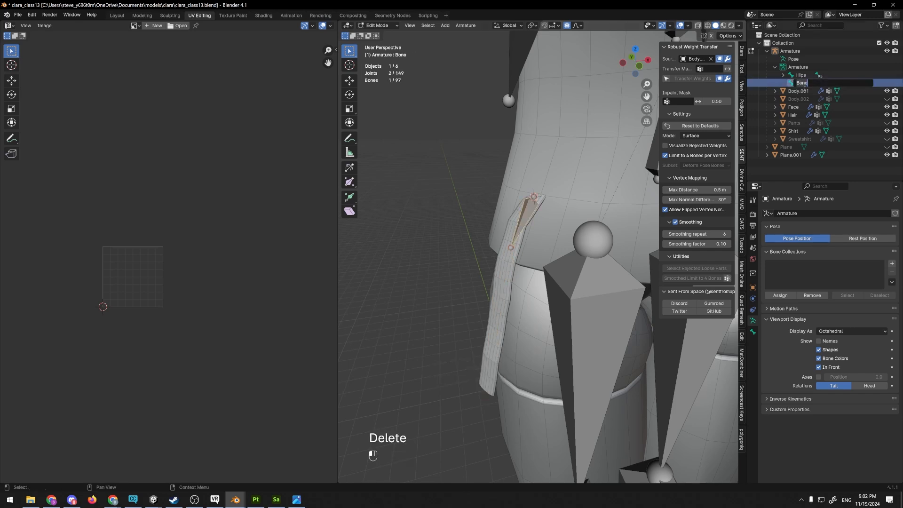
text(Strap.L)
key(Return)
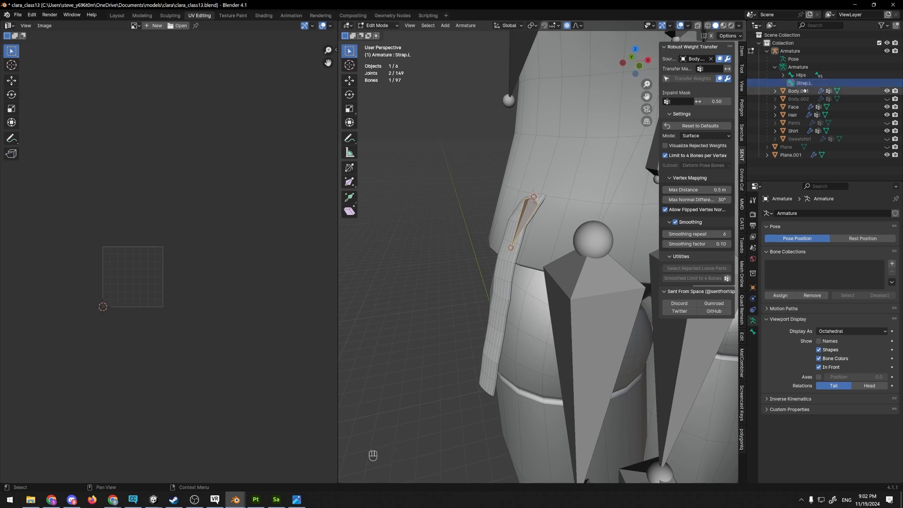
double_click(804, 82)
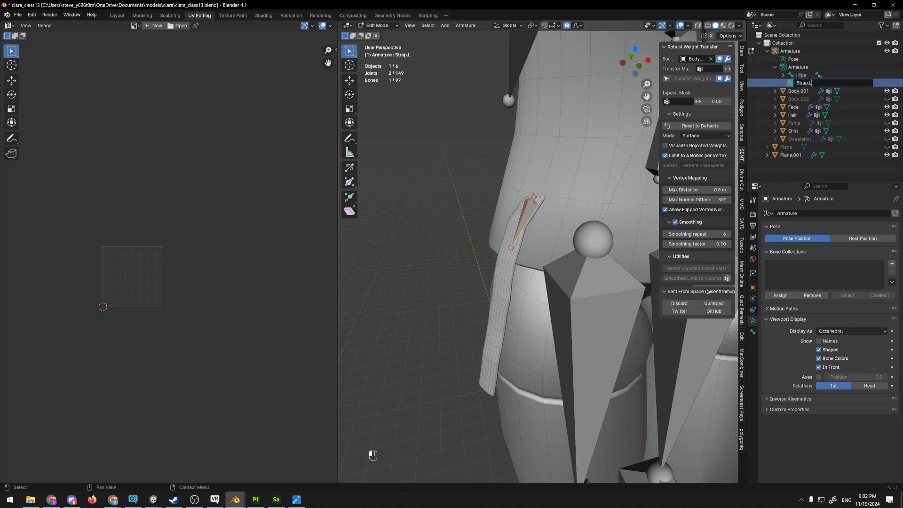
key(BackSpace)
text(R)
key(Return)
- Parent the Strap.R bone to the Hips bone with the Keep Offset option
scroll(594, 133, down, 2)
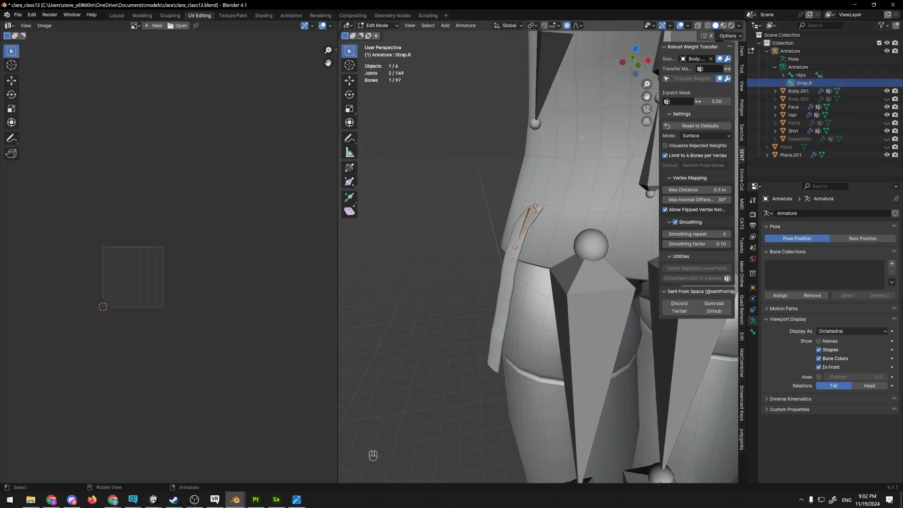
shift+middle_drag(594, 134, 592, 312)
scroll(516, 162, down, 3)
scroll(502, 185, down, 5)
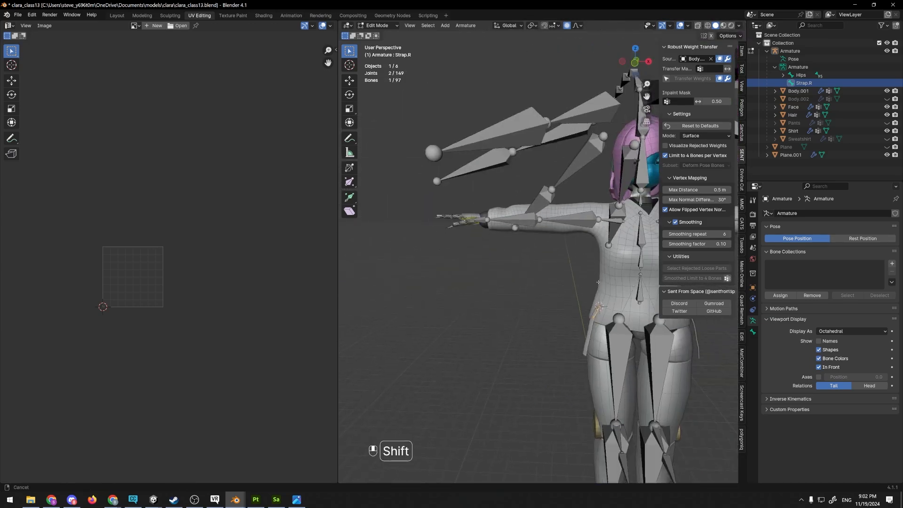
shift+middle_drag(502, 186, 442, 89)
scroll(564, 197, up, 4)
shift+middle_drag(606, 183, 559, 201)
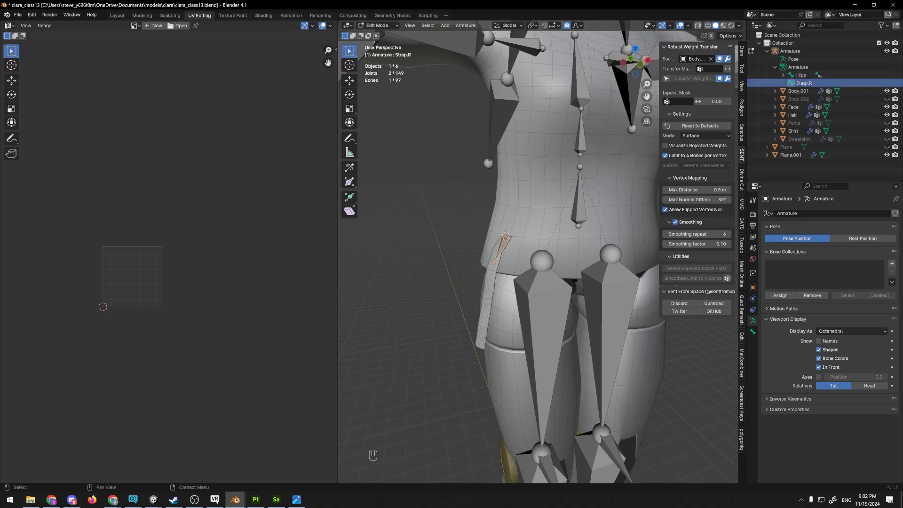
scroll(508, 237, up, 4)
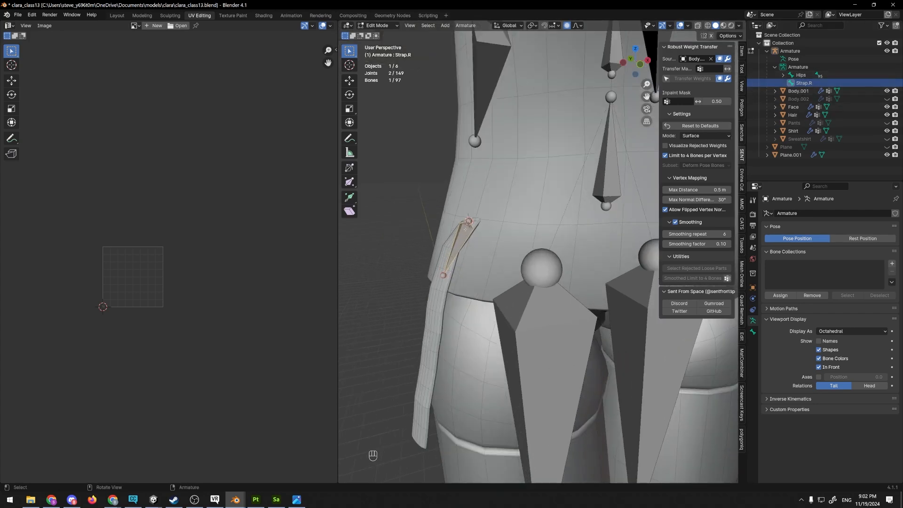
click(435, 155)
click(461, 241)
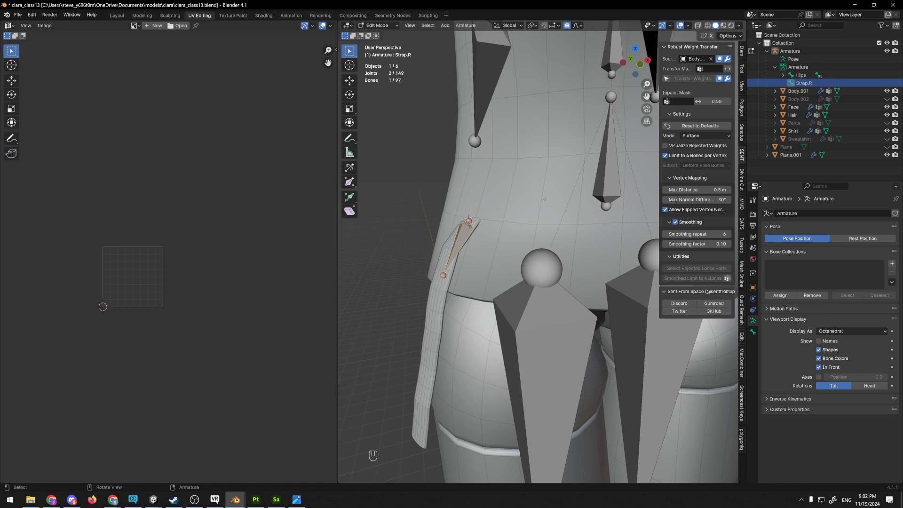
shift+click(609, 171)
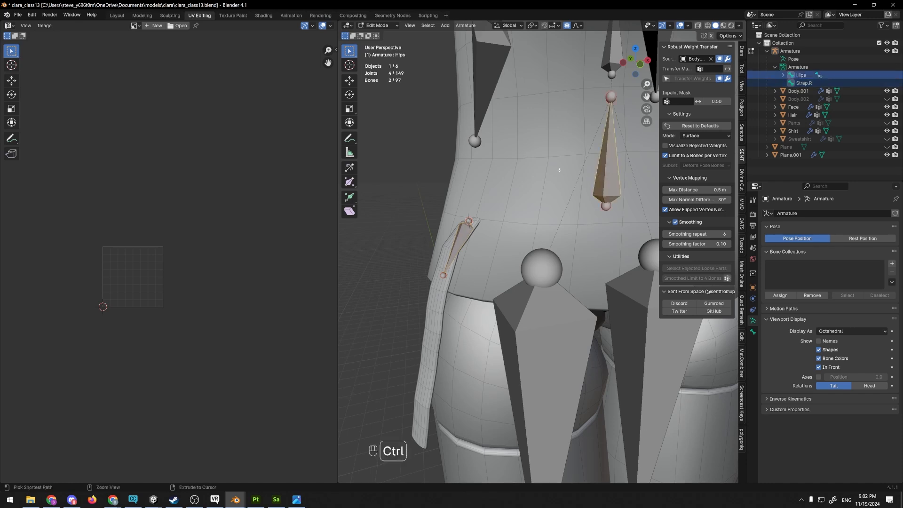
key(ctrl+p)
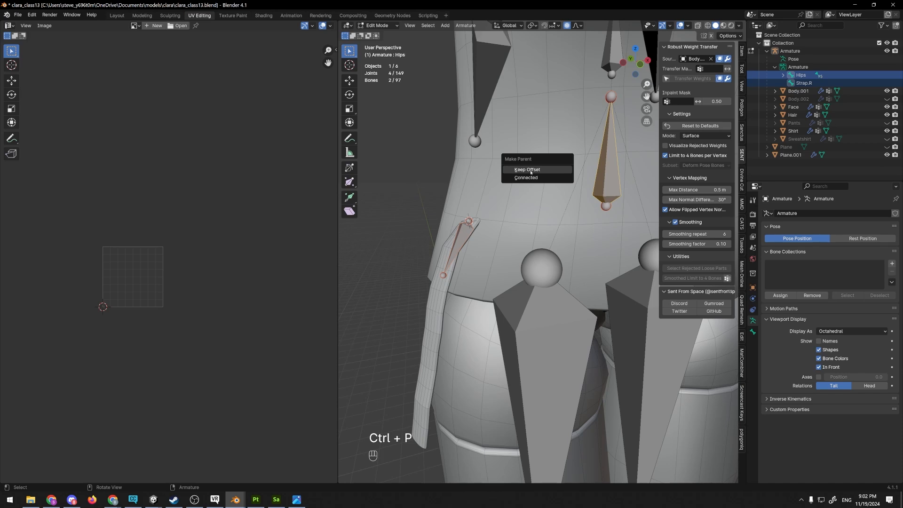
click(531, 172)
- Expand the Hips bone's children to check where Strap.R sits, and look over the whole armature
scroll(531, 172, down, 4)
scroll(531, 173, up, 5)
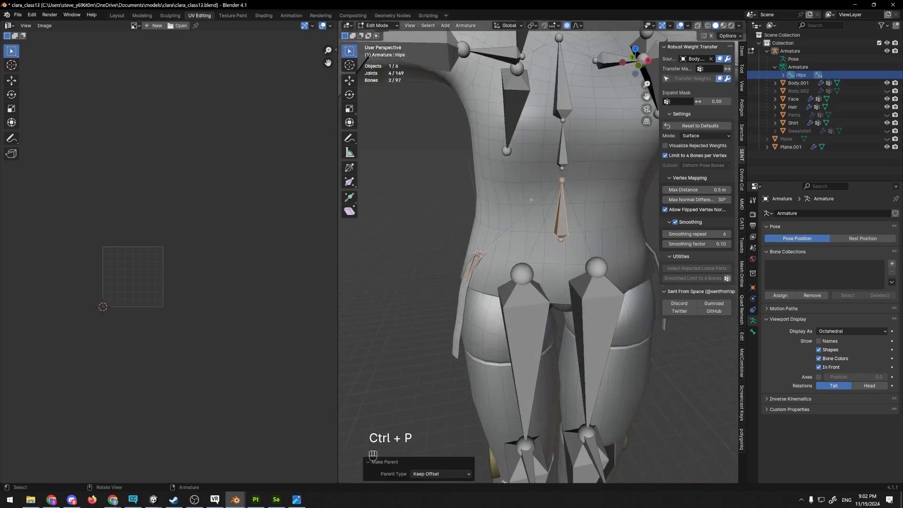
click(783, 75)
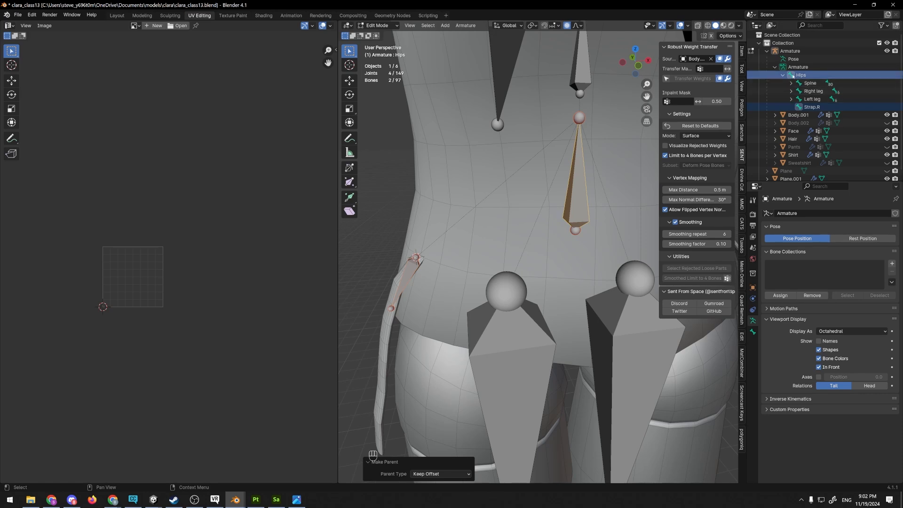
click(801, 75)
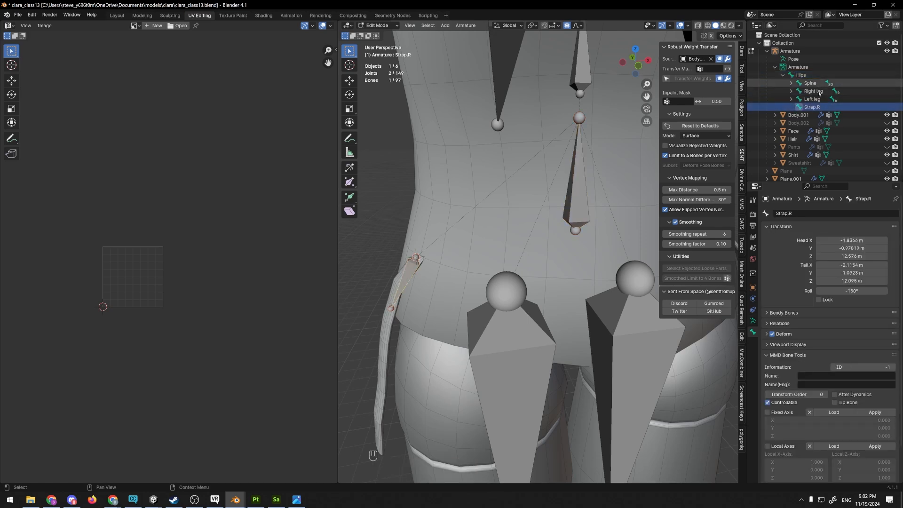
scroll(554, 147, down, 5)
middle_drag(555, 147, 601, 207)
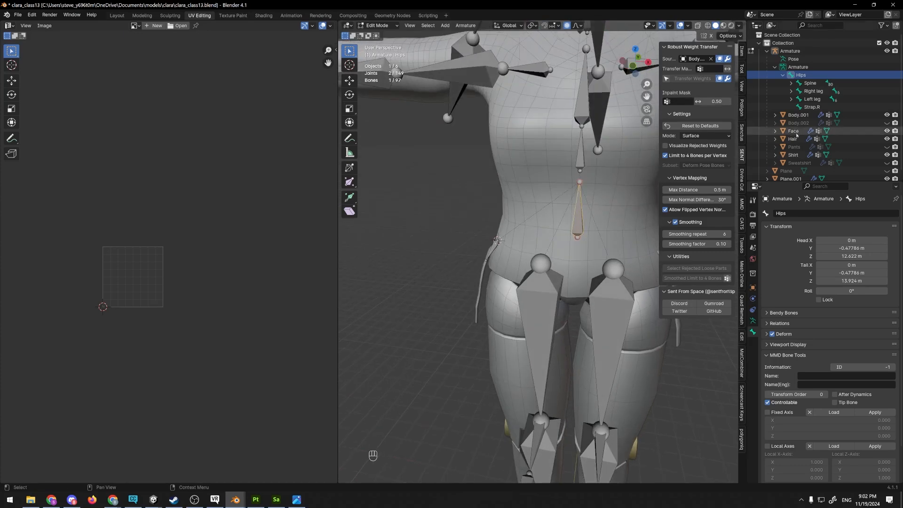
middle_drag(636, 169, 582, 203)
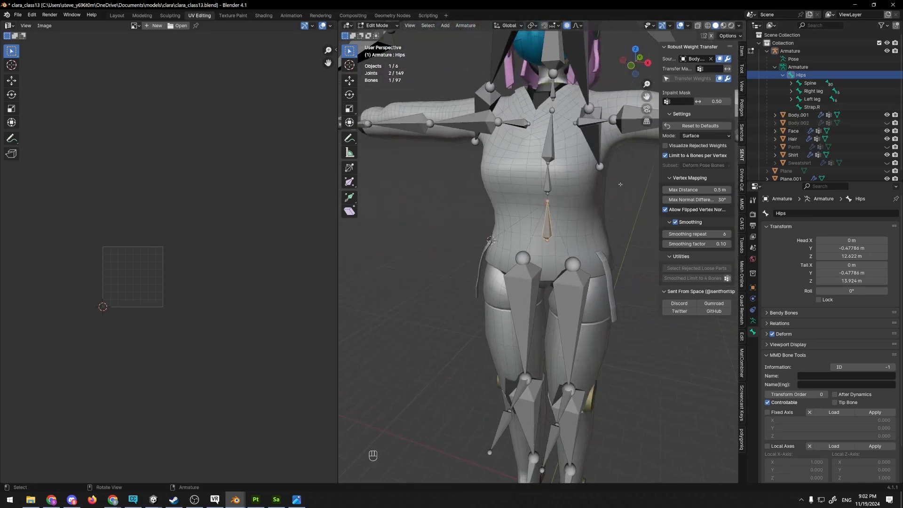
scroll(632, 144, down, 2)
middle_drag(632, 144, 576, 181)
scroll(576, 181, up, 4)
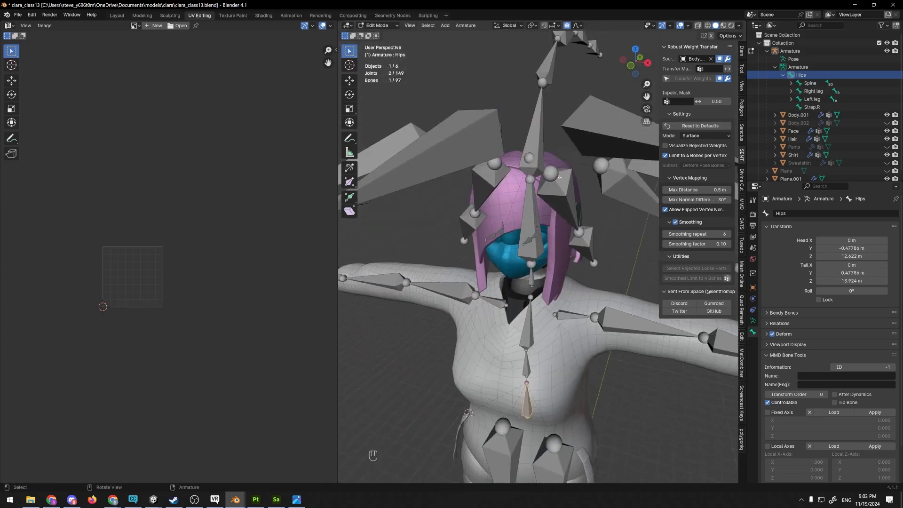
middle_drag(525, 152, 541, 161)
scroll(593, 156, down, 4)
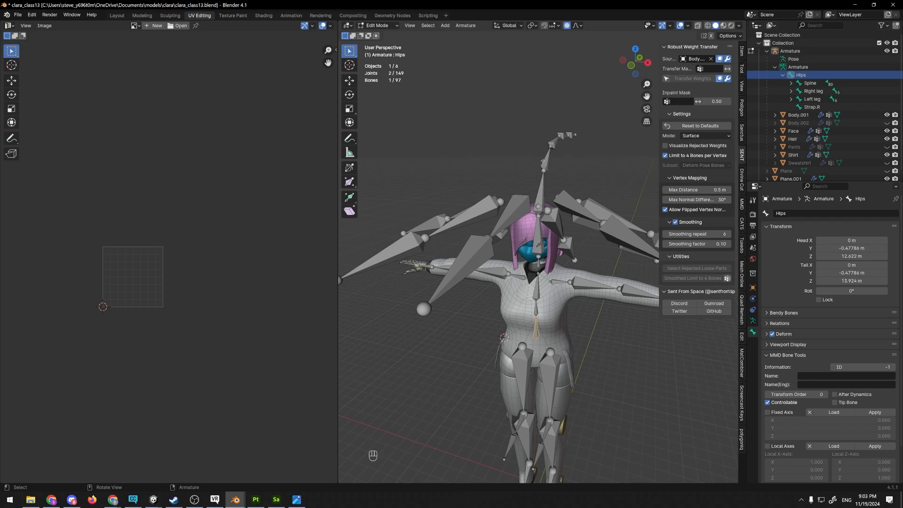
- Extrude four bones in a chain from the Strap.R bone's tip down to the strip's lower end
click(811, 107)
middle_drag(546, 235, 582, 140)
scroll(582, 140, up, 4)
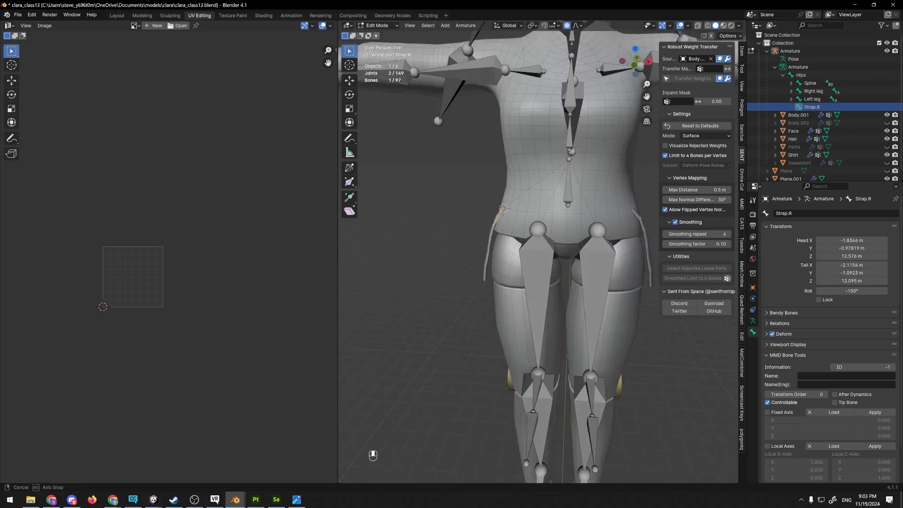
middle_drag(526, 188, 522, 207)
scroll(571, 199, up, 2)
scroll(514, 210, up, 3)
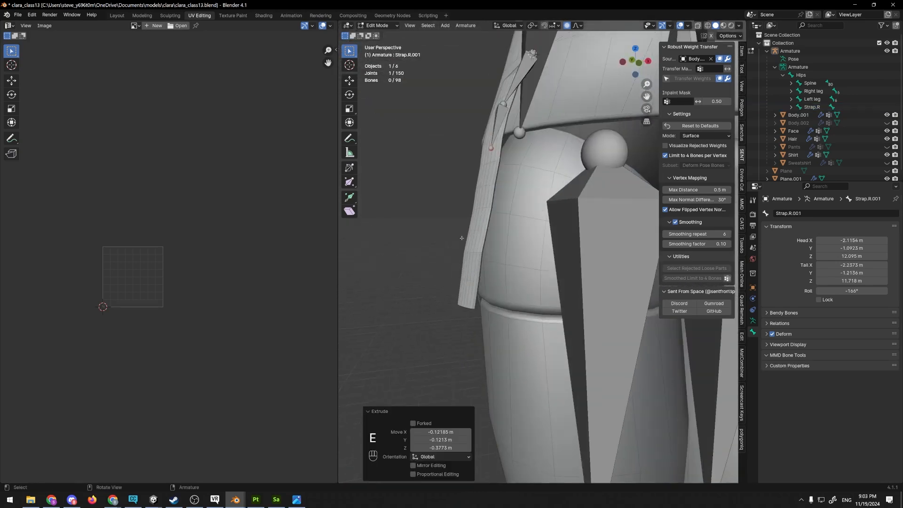
key(e)
click(450, 299)
key(e)
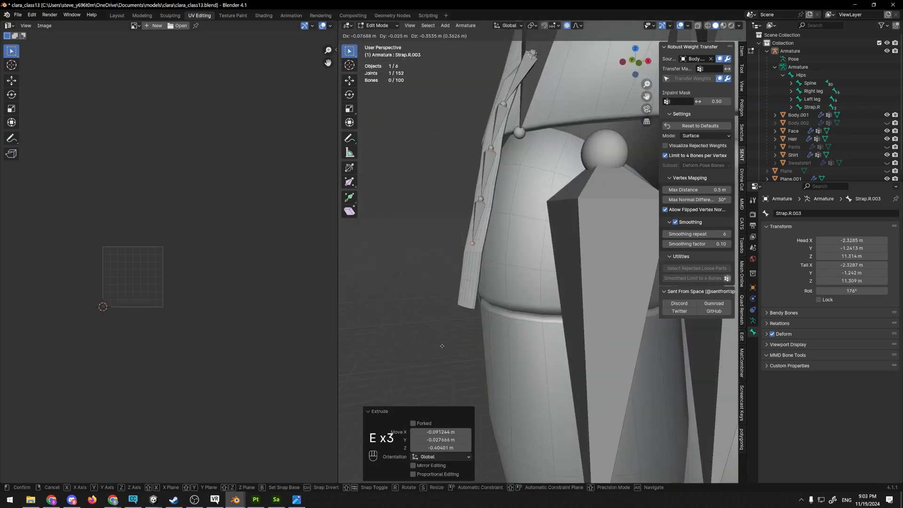
click(442, 346)
key(e)
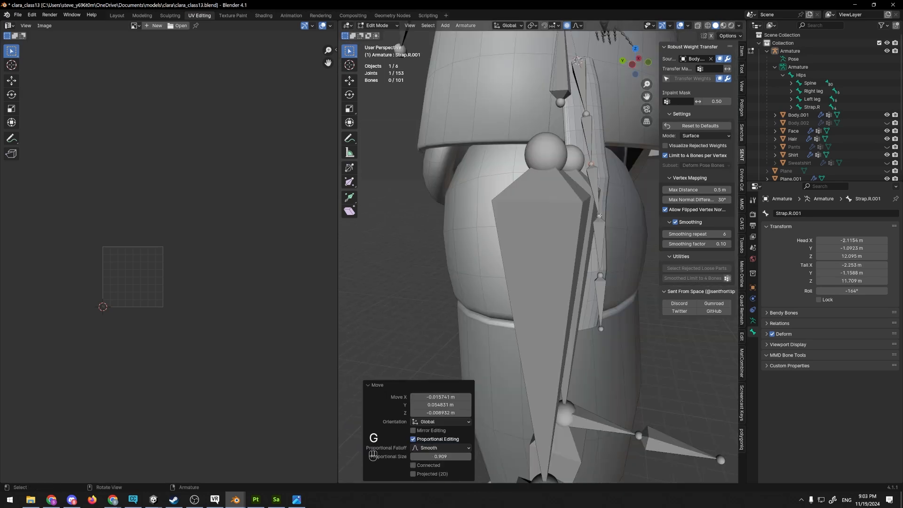
- Move the chain's joints inward so the bones follow the strip's side profile, and return to Object Mode
click(599, 215)
key(g)
click(592, 216)
key(g)
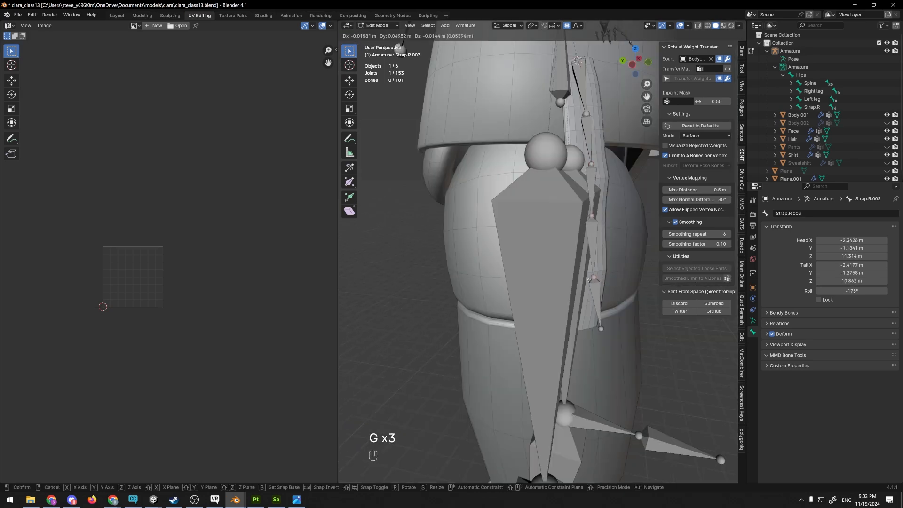
key(g)
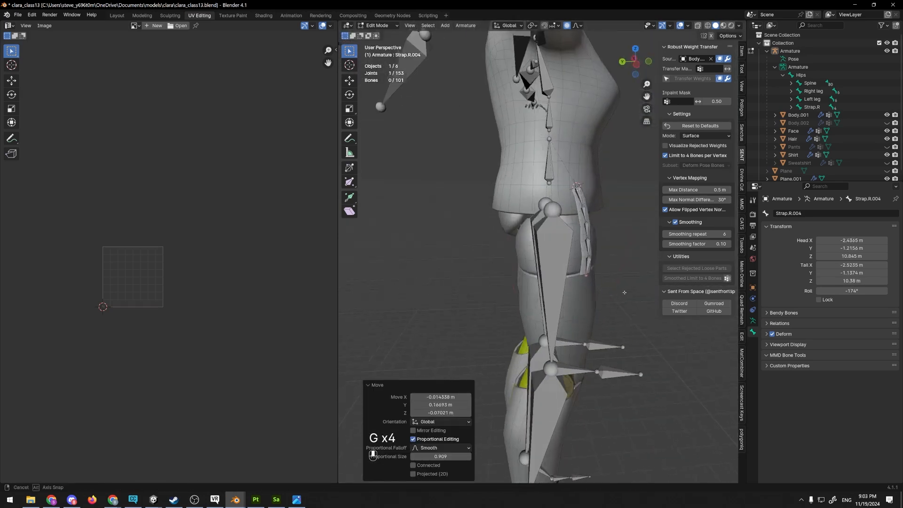
key(Tab)
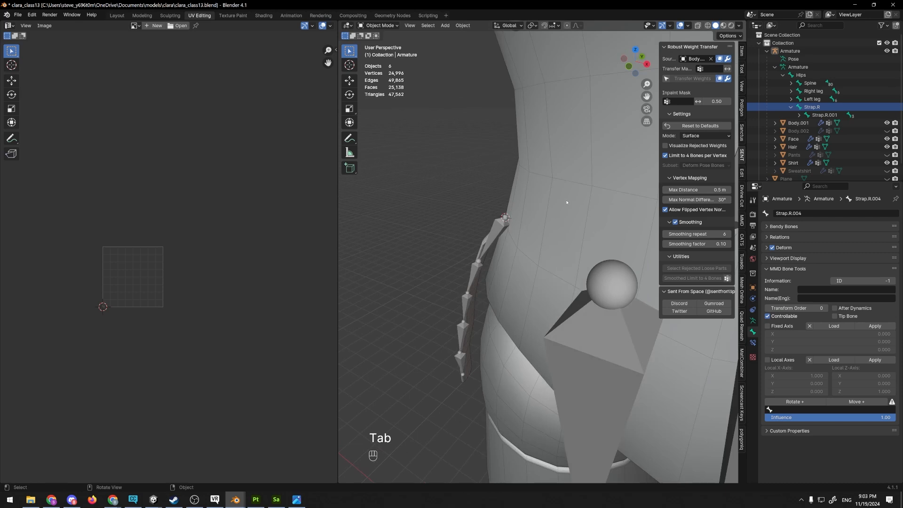
- Expand the Strap.R chain in the armature's hierarchy to review the child bones' names and nesting
click(486, 242)
middle_drag(487, 243, 498, 244)
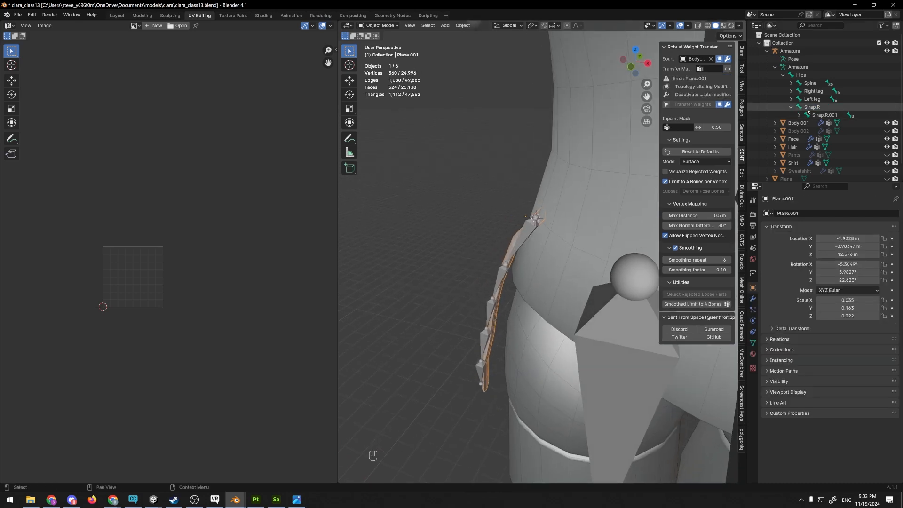
click(808, 109)
click(819, 117)
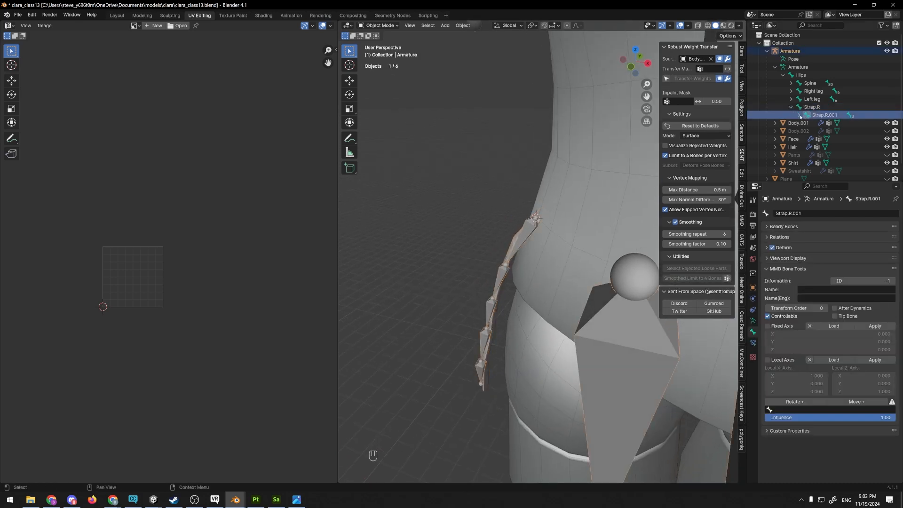
click(799, 115)
click(806, 123)
click(815, 131)
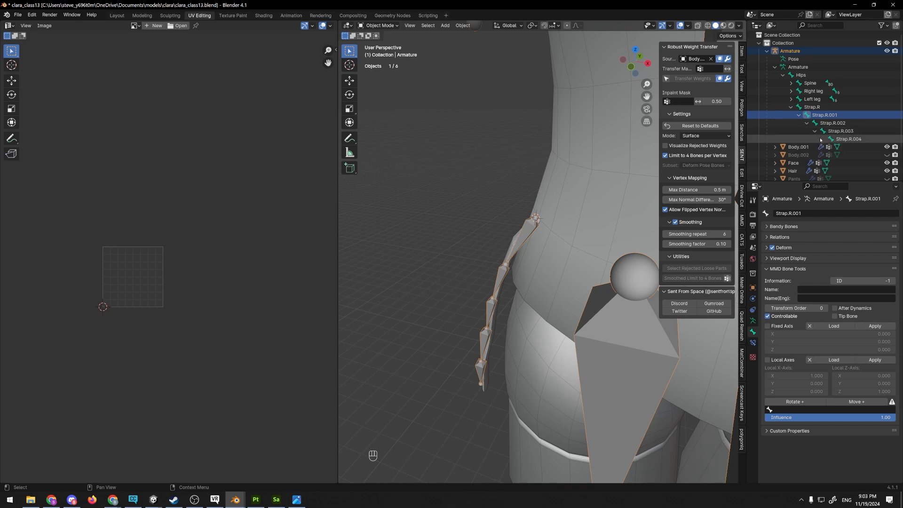
click(842, 140)
click(819, 108)
- Add a vertex group named Strap.R.001 to the strip mesh Plane.001
middle_drag(499, 178, 533, 183)
scroll(532, 182, up, 2)
click(501, 219)
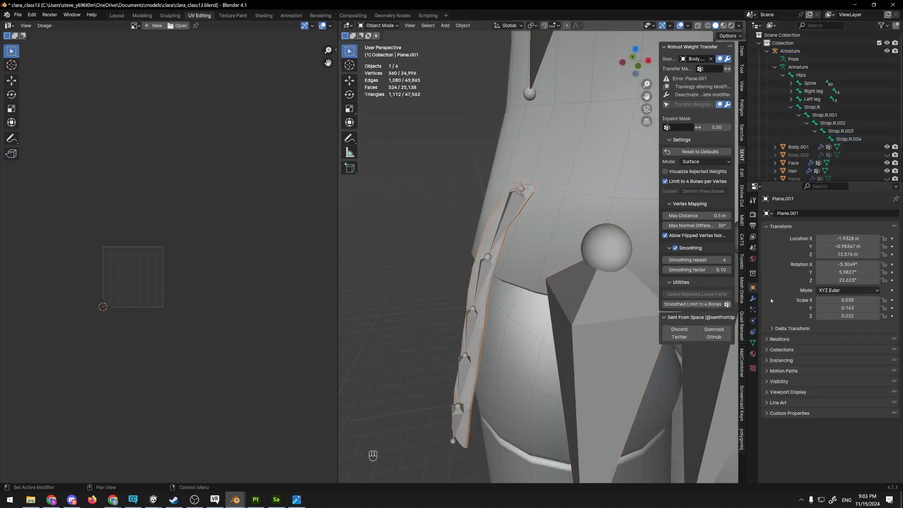
click(753, 343)
click(891, 239)
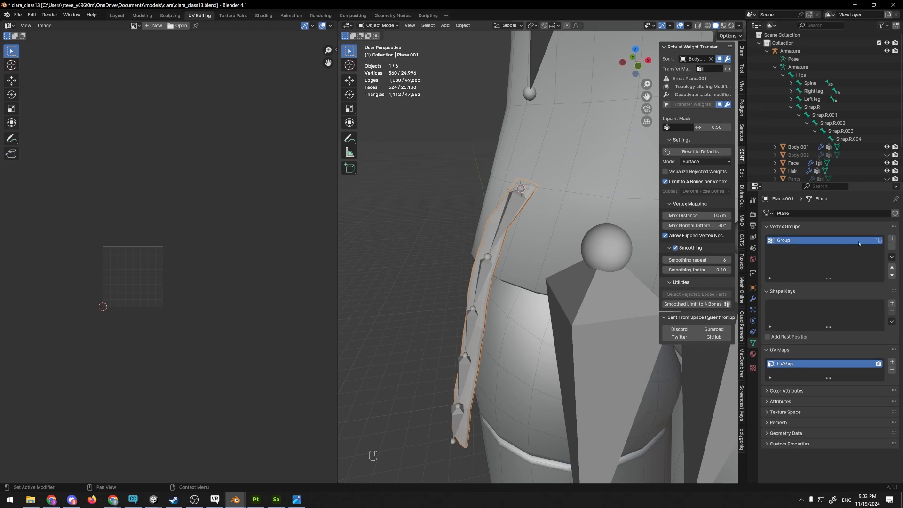
text(St)
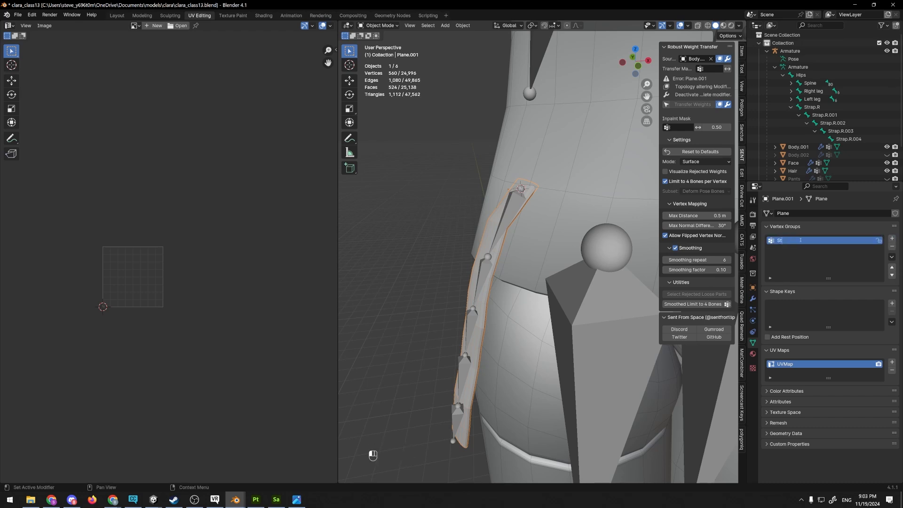
text(ar)
key(BackSpace)
key(BackSpace)
text(rap.R.001)
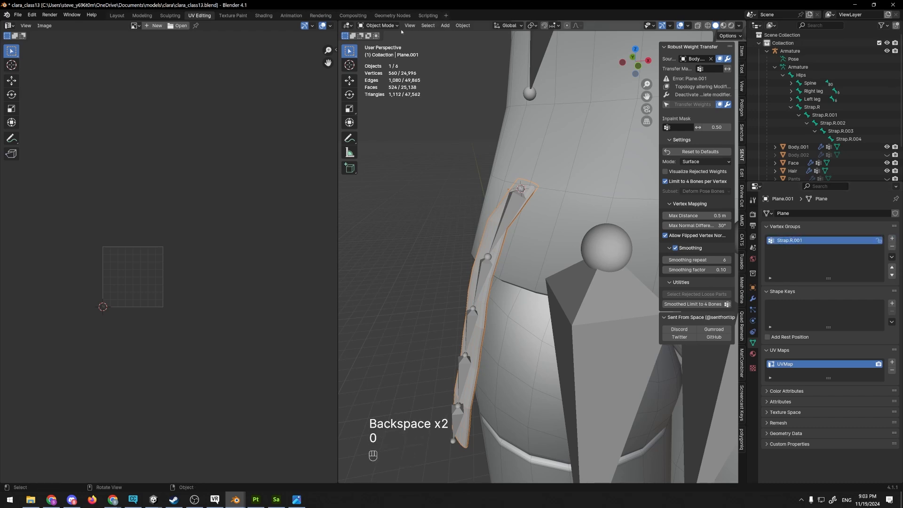
- In Weight Paint mode, paint the strip around the Strap.R.001 bone with brush weight 1.000 and strength 1.000, covering both edges
click(399, 26)
click(379, 69)
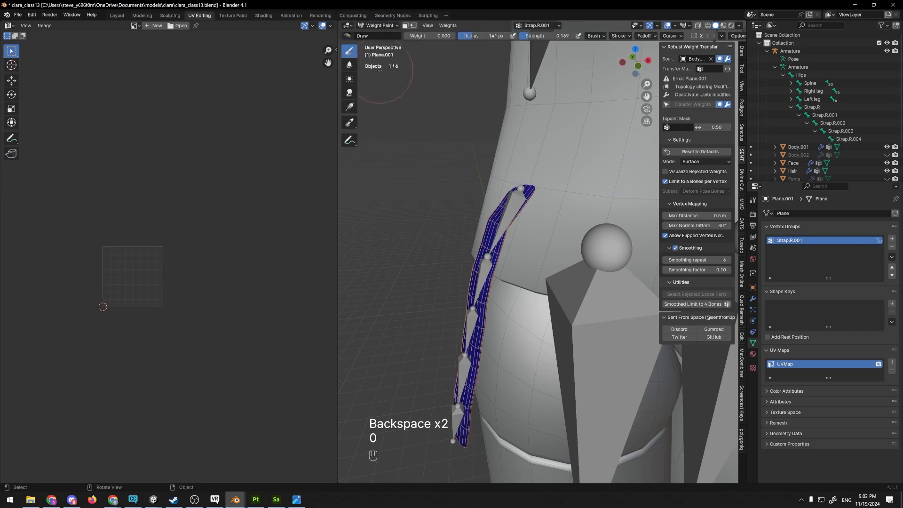
click(824, 116)
middle_drag(474, 270, 491, 243)
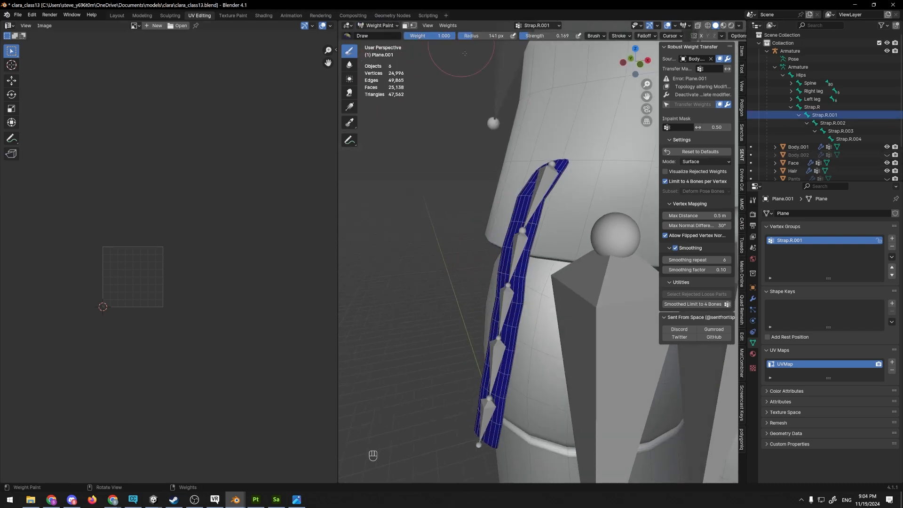
scroll(510, 249, up, 2)
mouse_move(494, 248)
mouse_down()
mouse_move(526, 247)
mouse_move(468, 249)
mouse_up()
middle_drag(518, 246, 555, 242)
middle_drag(555, 242, 499, 234)
scroll(494, 231, up, 2)
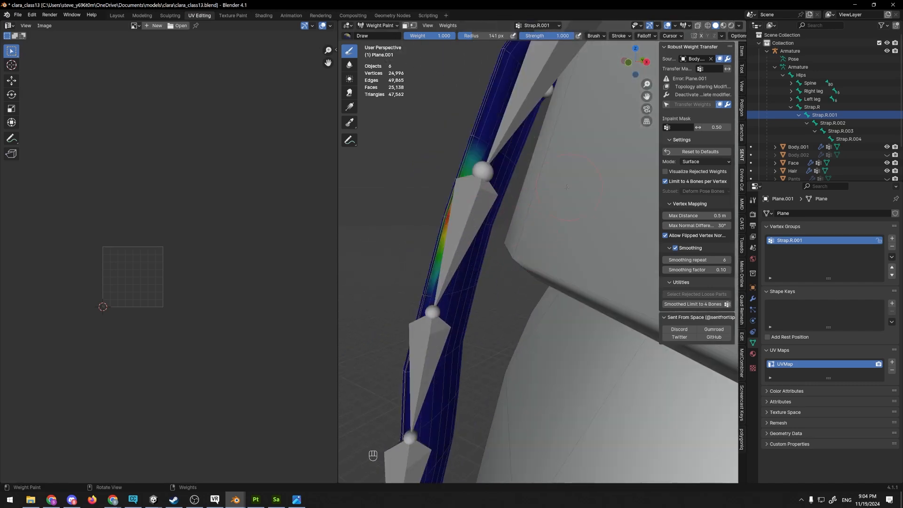
drag(503, 216, 469, 216)
scroll(486, 218, down, 5)
middle_drag(486, 218, 553, 214)
scroll(517, 207, up, 4)
drag(513, 206, 511, 206)
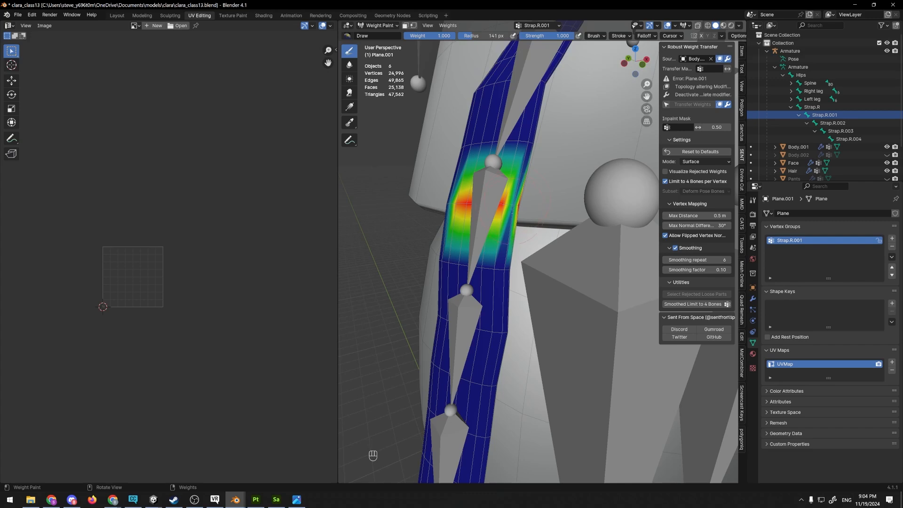
- Check the brush options for weight normalization and inspect the painted weights on the strip around the Strap.R.001 bone
scroll(509, 209, down, 4)
middle_drag(509, 209, 587, 202)
click(736, 38)
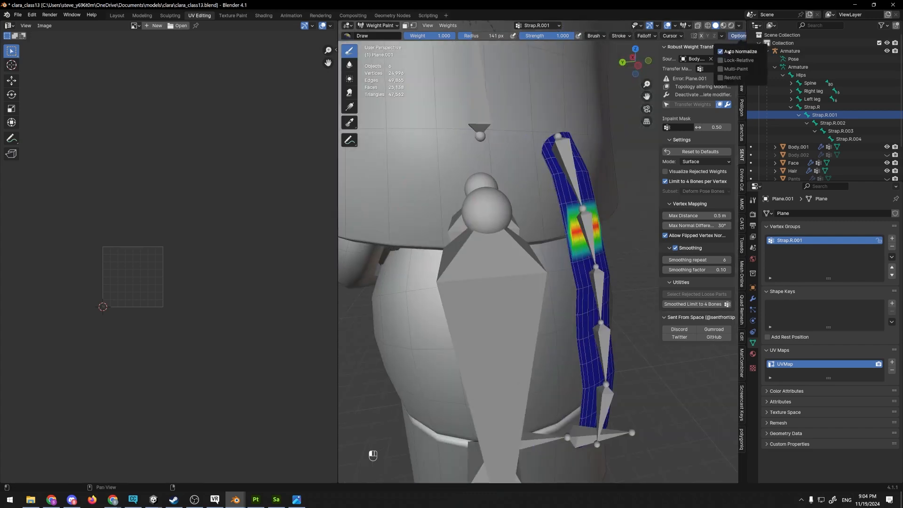
scroll(575, 227, up, 2)
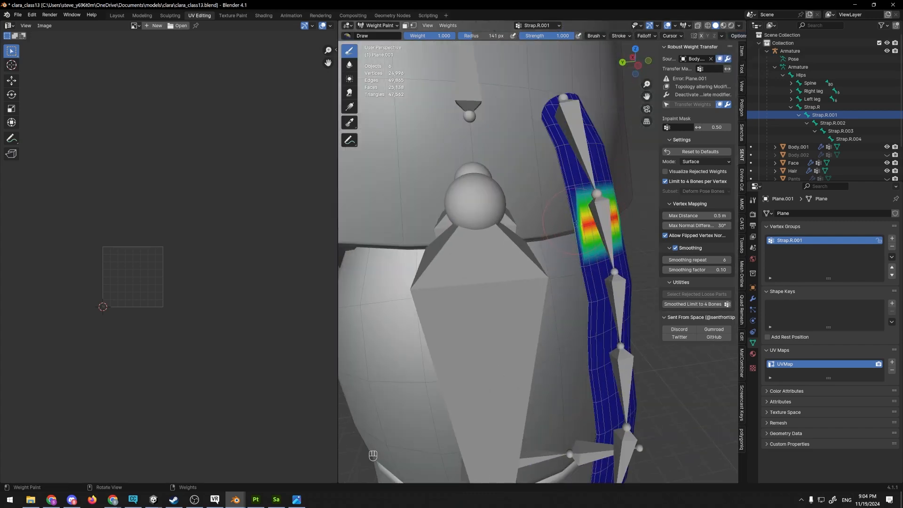
scroll(576, 223, up, 3)
shift+middle_drag(577, 207, 532, 202)
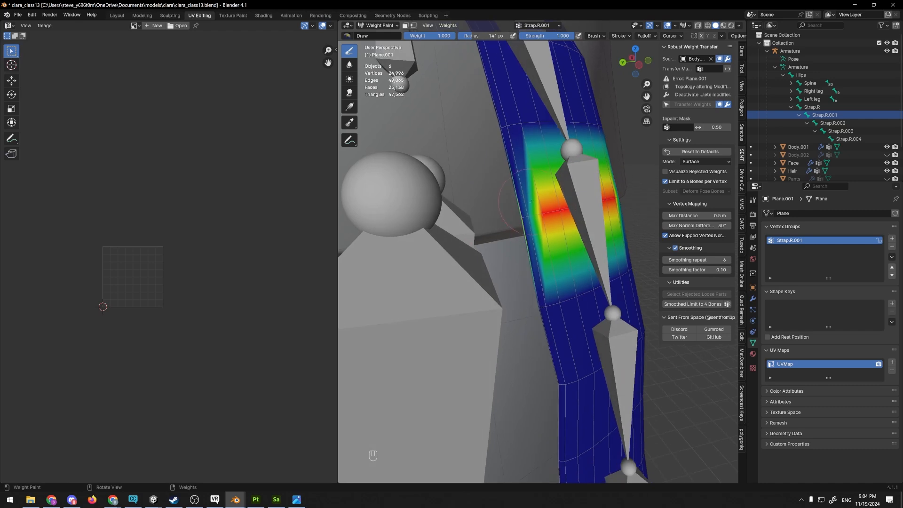
scroll(527, 195, down, 3)
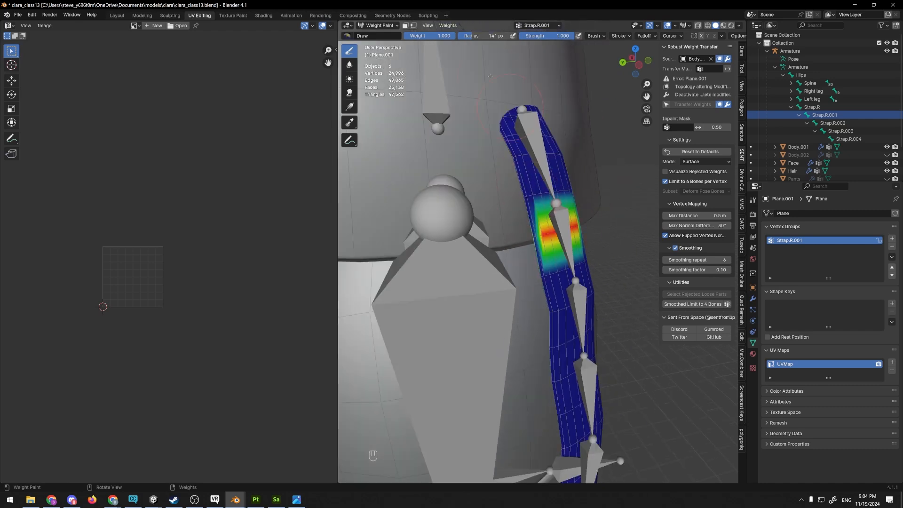
- Leave Weight Paint mode and merge all of the strip mesh's vertices by distance at 0.0001 m in Edit Mode
click(391, 29)
click(374, 37)
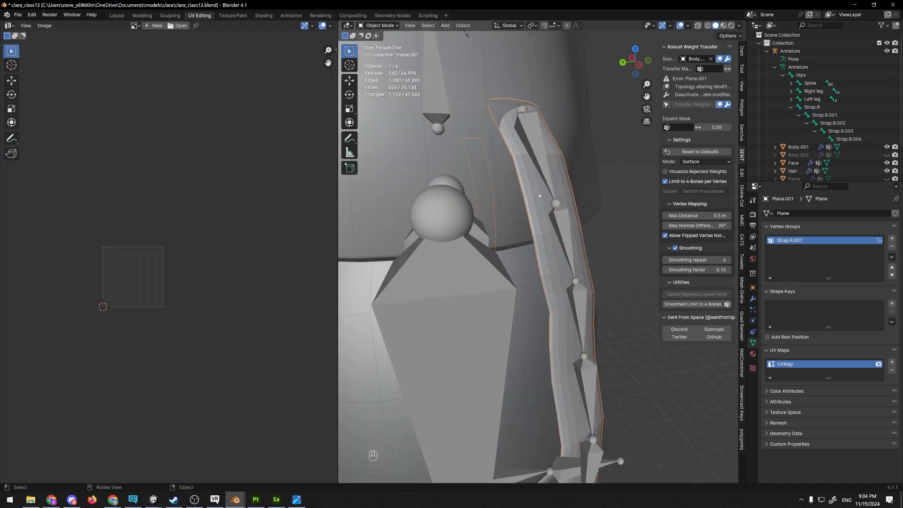
key(Tab)
key(a)
key(m)
click(539, 193)
scroll(545, 189, up, 2)
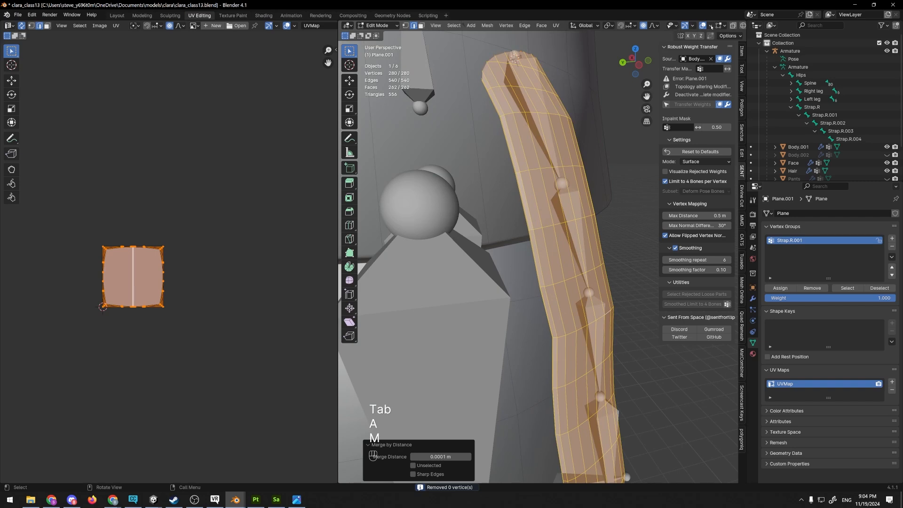
- Turn on the Face Orientation overlay and check which way the fully selected strip's faces point
click(711, 27)
click(677, 182)
scroll(564, 190, down, 5)
middle_drag(559, 190, 506, 193)
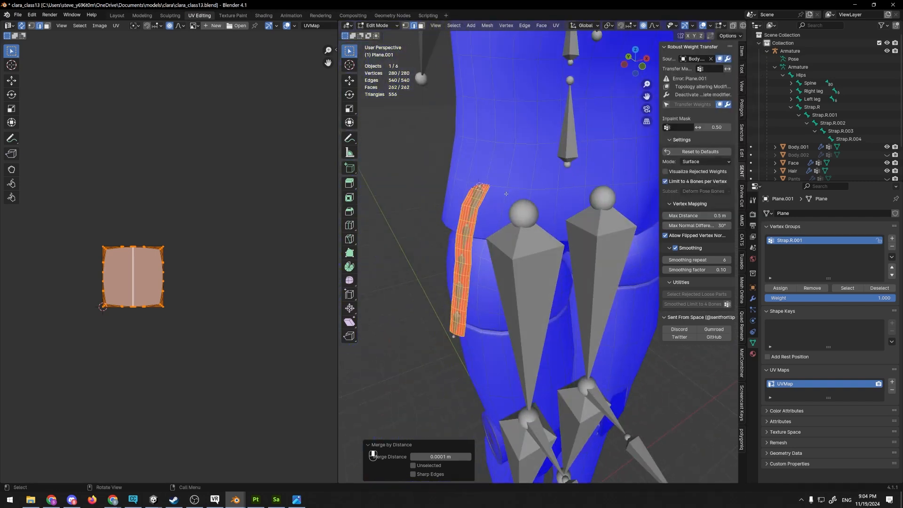
key(Tab)
key(Tab)
key(a)
scroll(478, 184, up, 3)
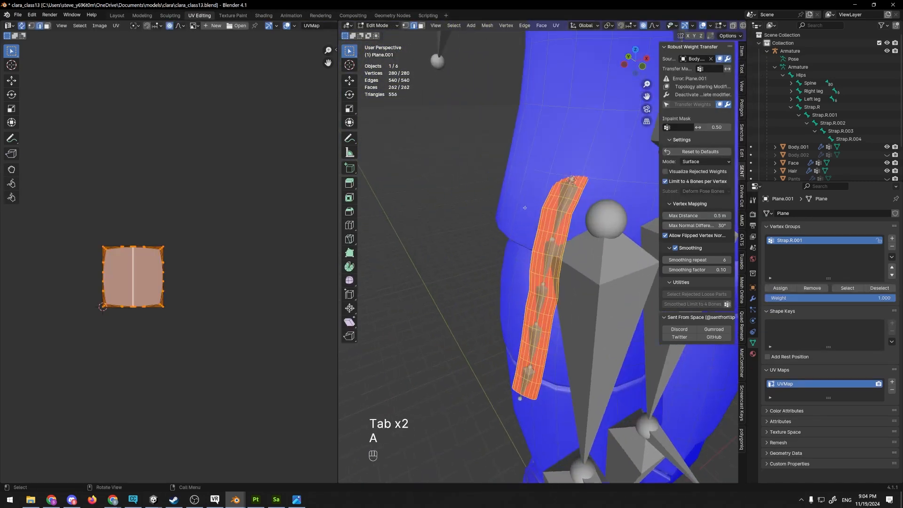
click(711, 27)
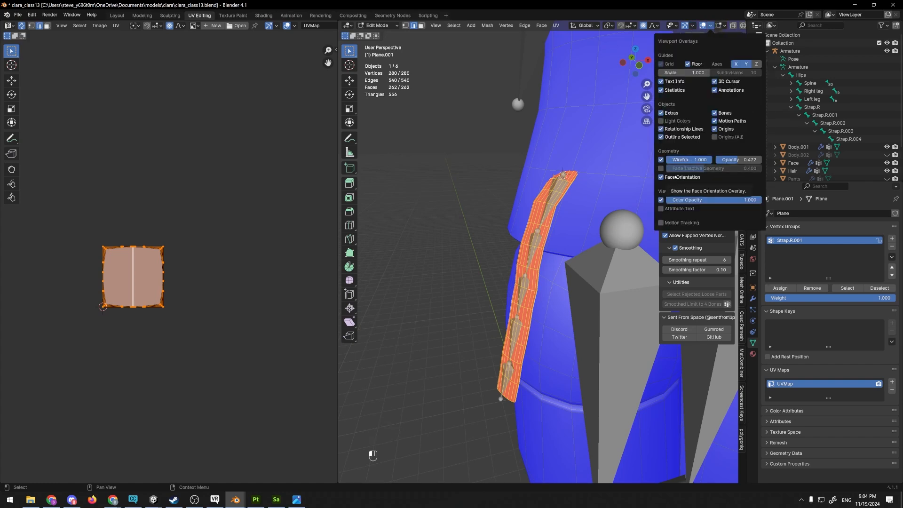
- Recalculate the normals of all the strip's faces with Inside enabled, and return to Object Mode
middle_drag(447, 189, 435, 193)
scroll(438, 194, up, 2)
middle_drag(491, 188, 473, 190)
key(shift+n)
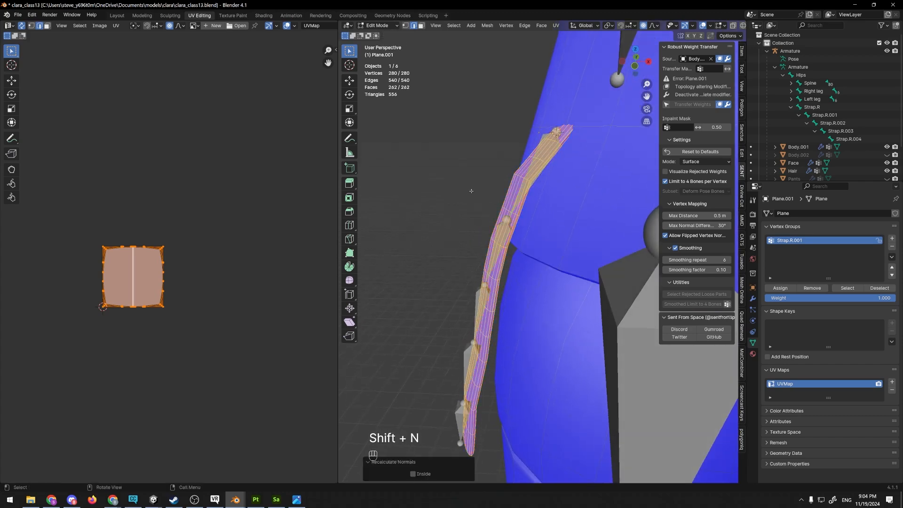
middle_drag(463, 424, 524, 191)
middle_drag(508, 264, 575, 268)
click(416, 474)
scroll(541, 282, down, 4)
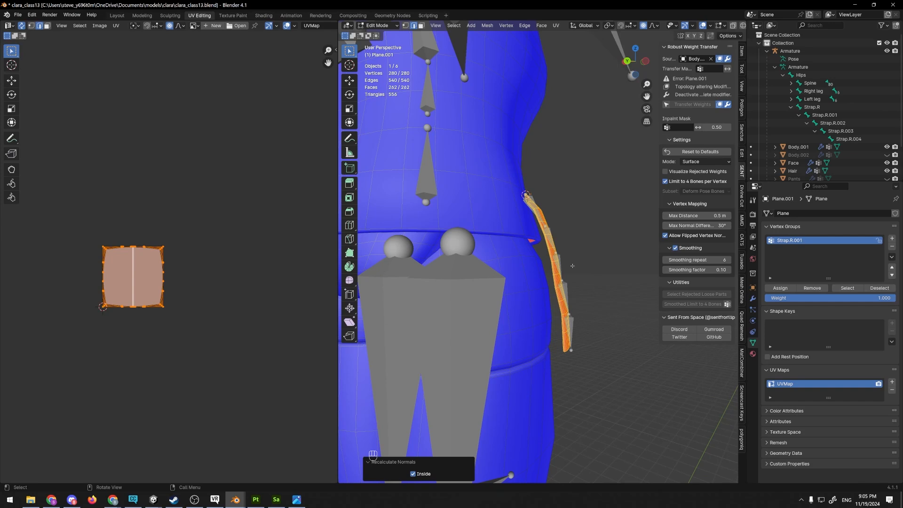
key(Tab)
middle_drag(572, 265, 423, 282)
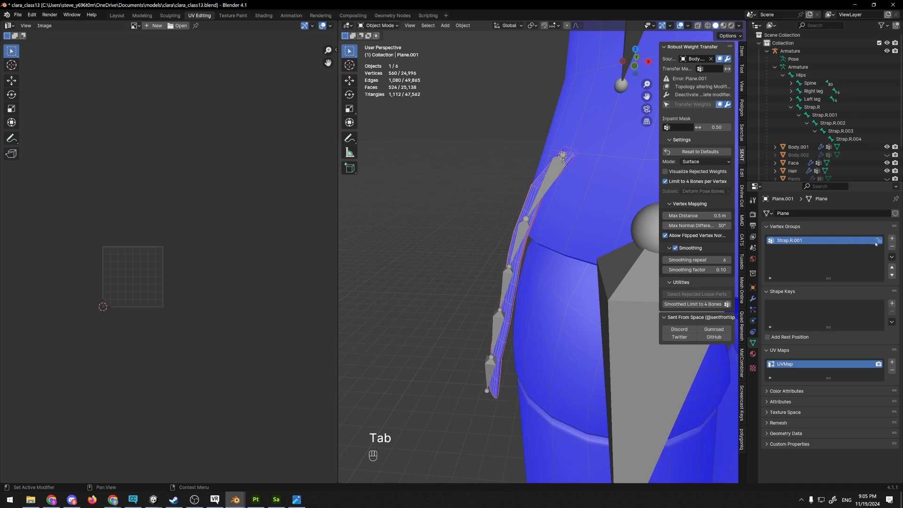
- Delete the Strap.R.001 vertex group from the strip mesh Plane.001
click(891, 246)
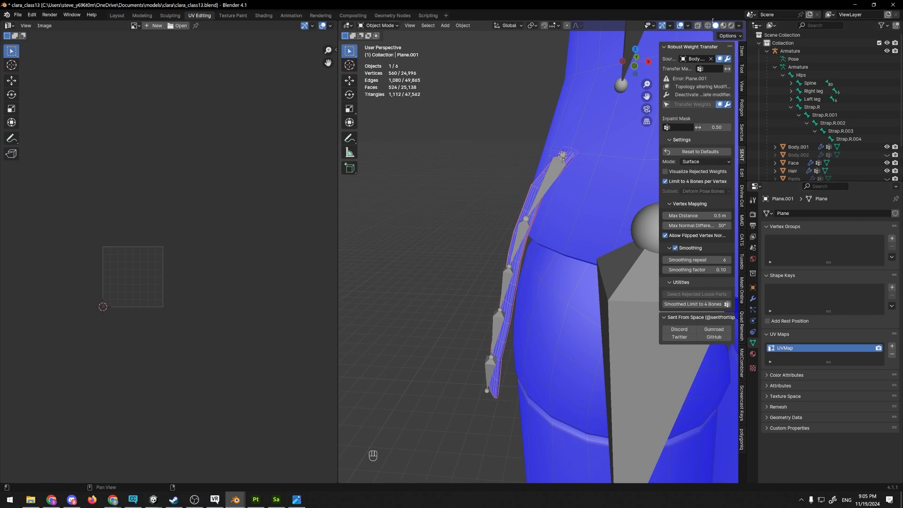
mouse_move(540, 198)
middle_down()
mouse_move(478, 236)
mouse_move(519, 191)
mouse_move(517, 208)
mouse_move(531, 211)
middle_up()
key(Tab)
key(Tab)
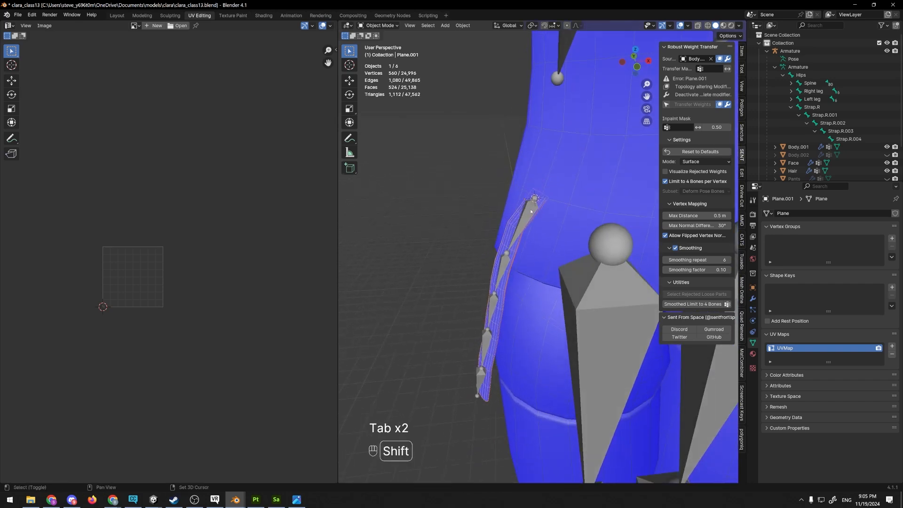
- Parent the strip mesh Plane.001 to the Armature with Automatic Weights
click(528, 211)
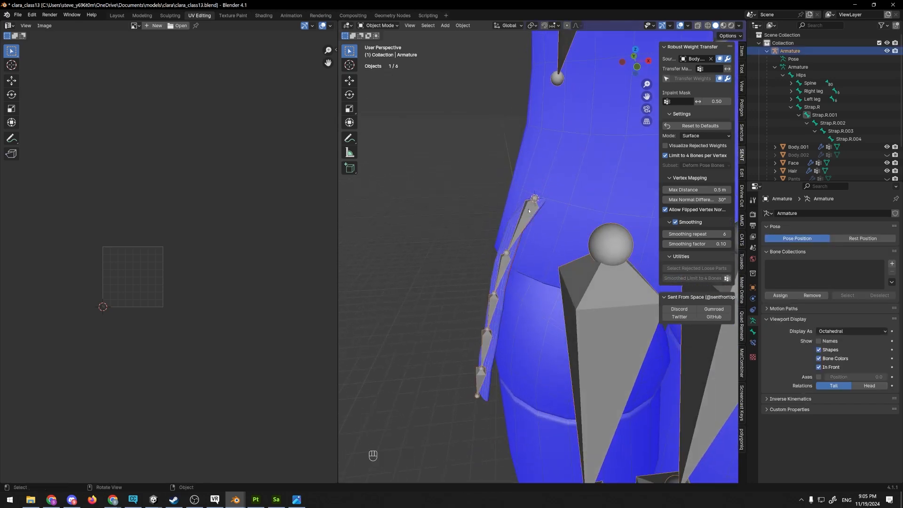
click(510, 224)
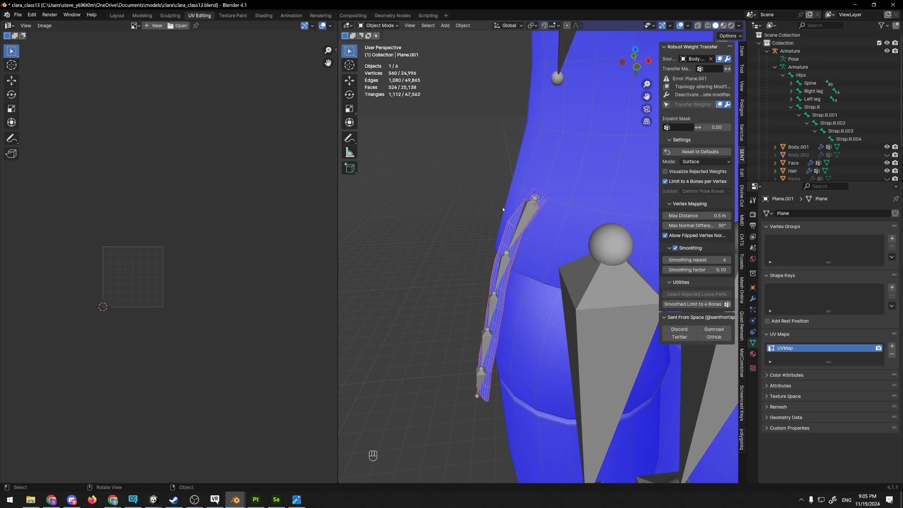
middle_drag(507, 224, 529, 217)
shift+click(529, 217)
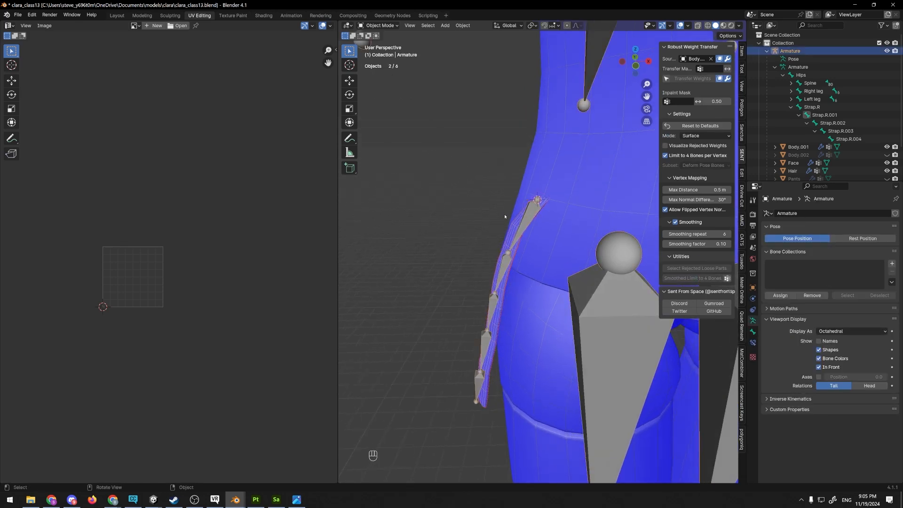
key(ctrl+p)
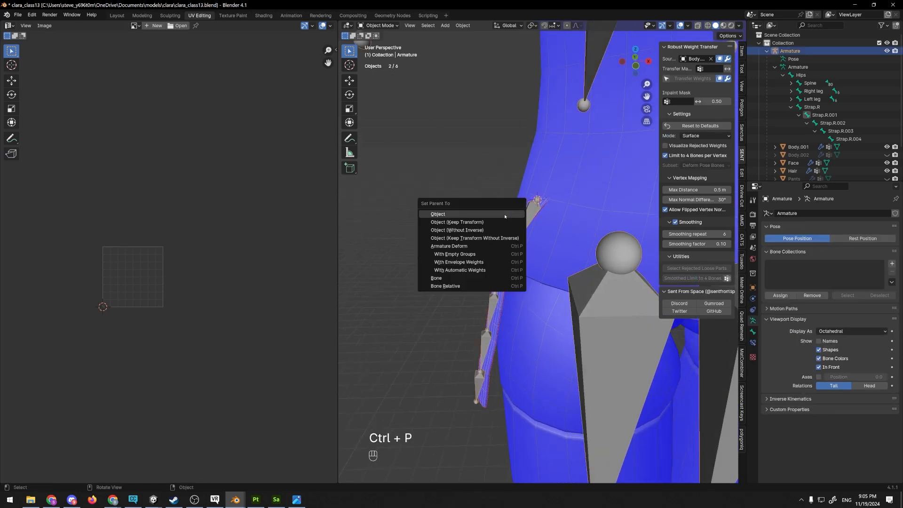
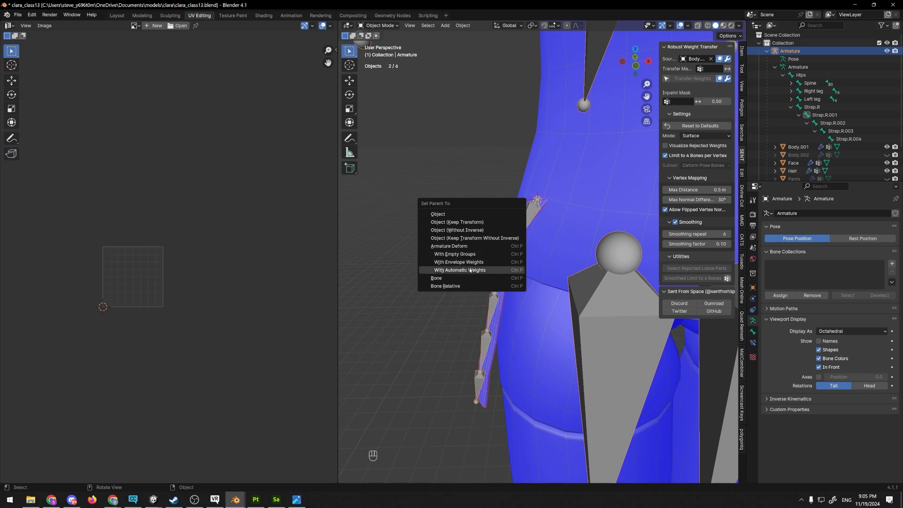
click(467, 257)
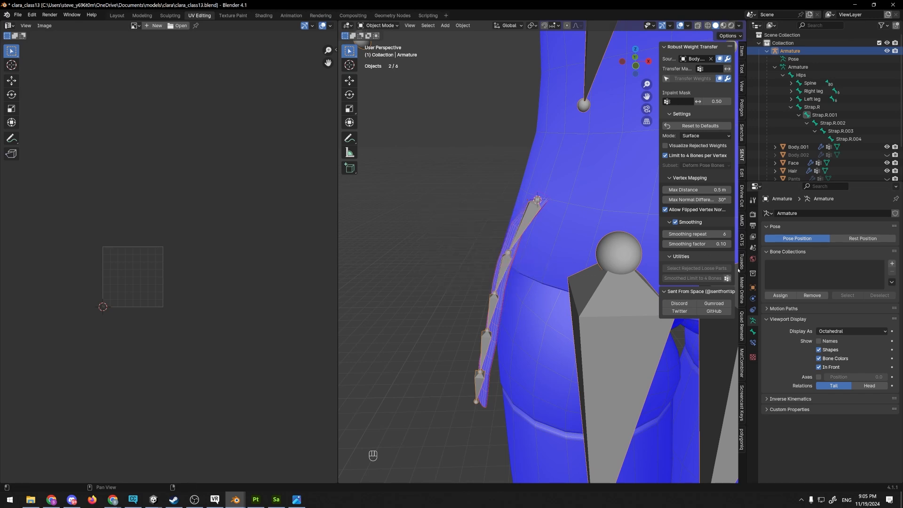
click(753, 333)
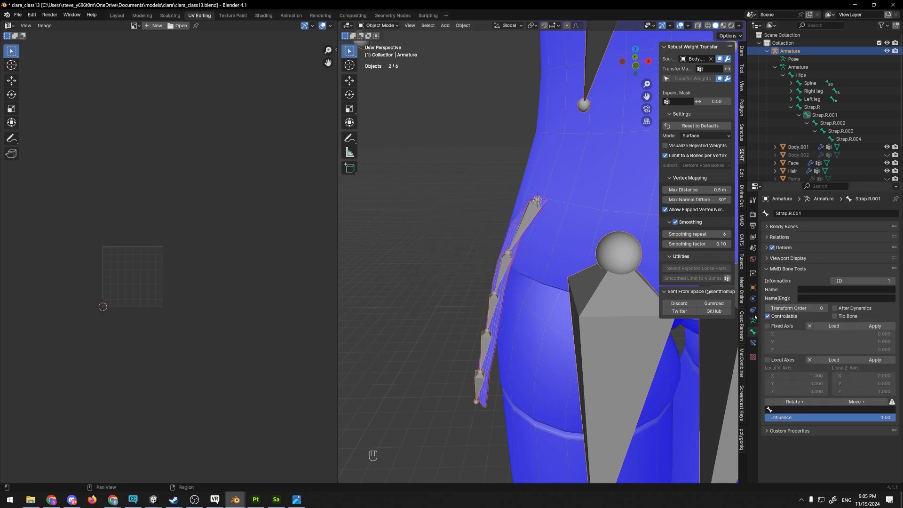
key(ctrl+p)
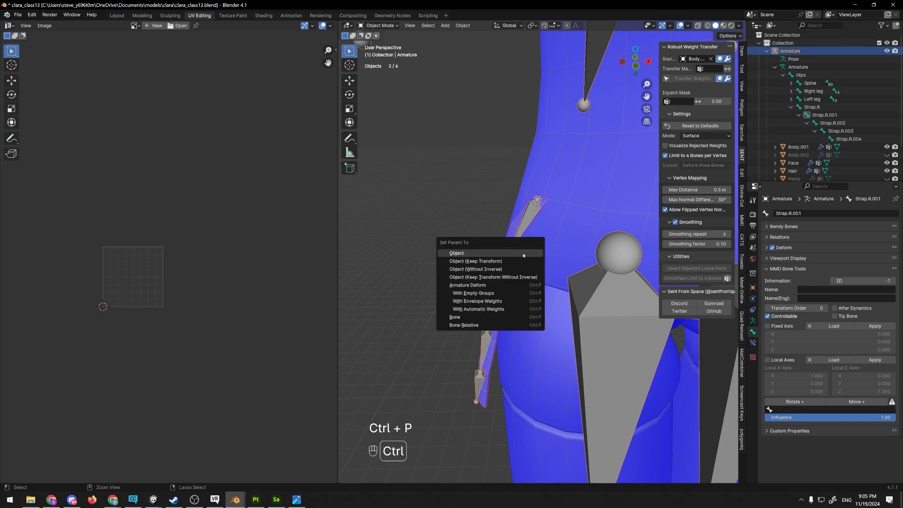
click(495, 310)
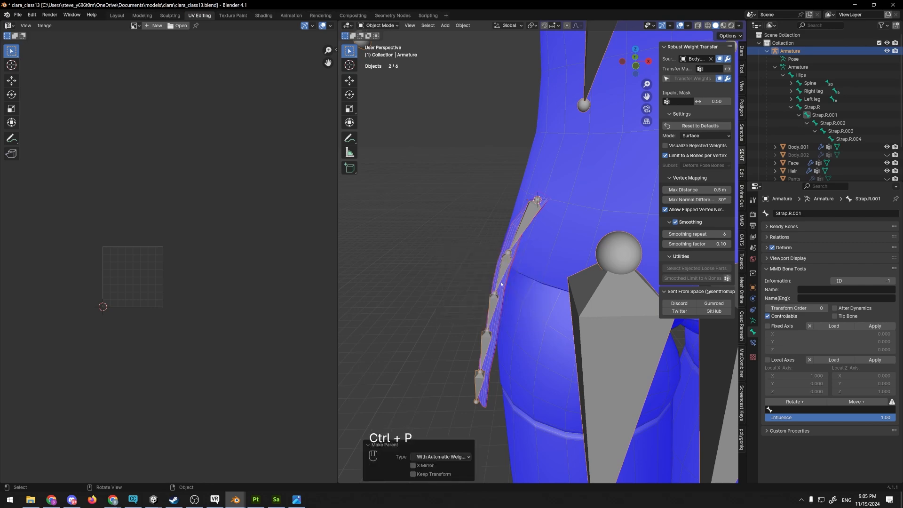
- Make the strip's Strap.R vertex group active and show its weights in Weight Paint mode
key(Tab)
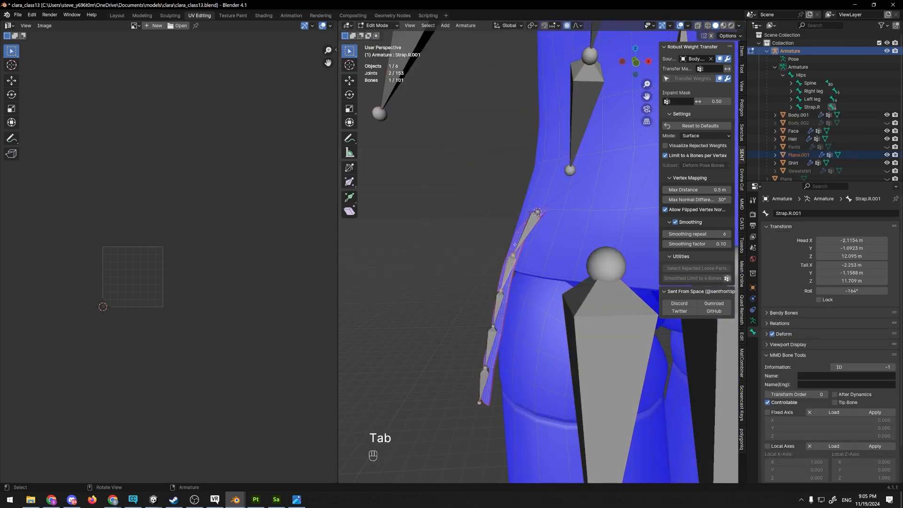
key(Tab)
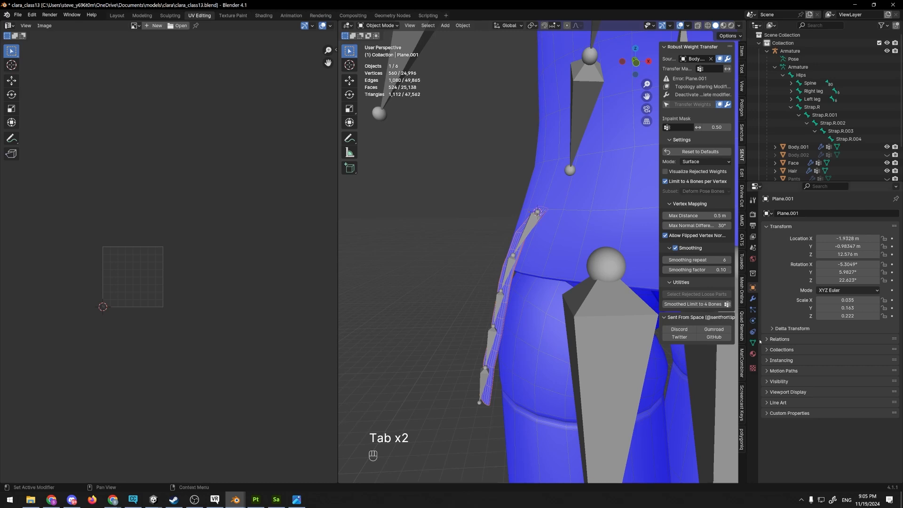
click(753, 342)
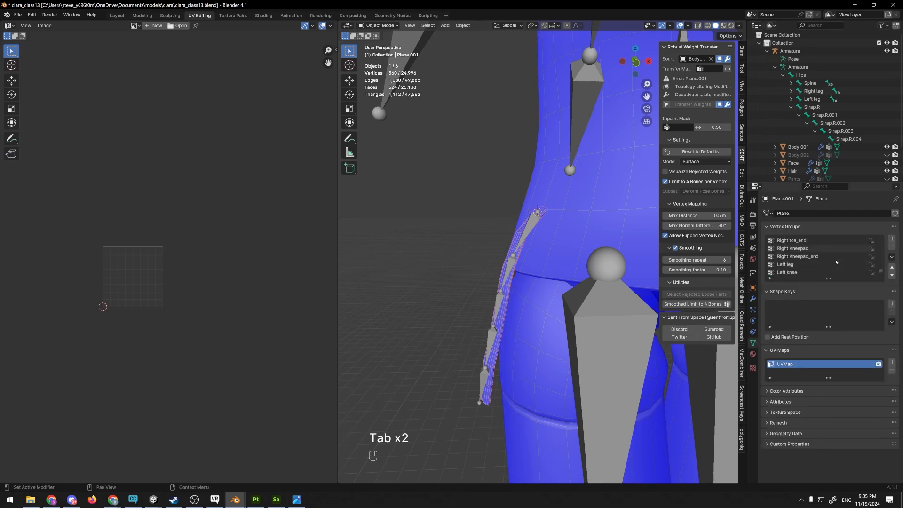
click(801, 249)
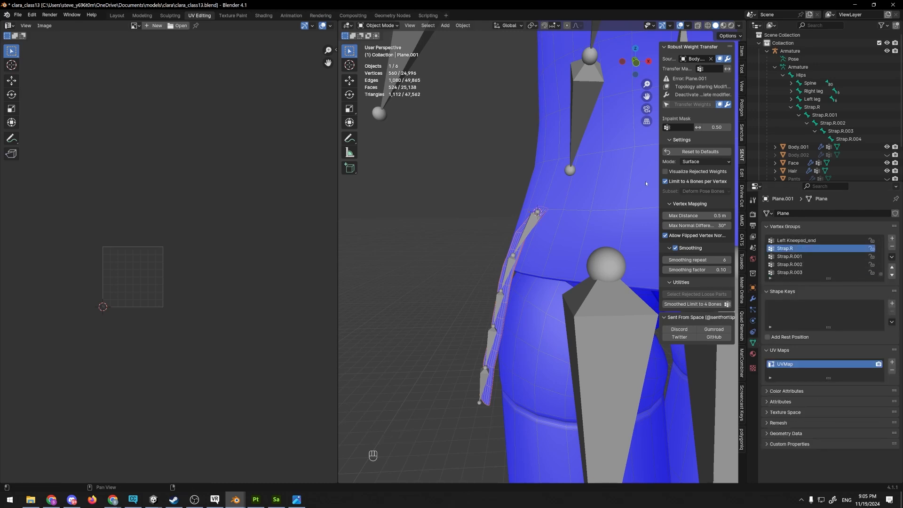
click(379, 25)
click(376, 68)
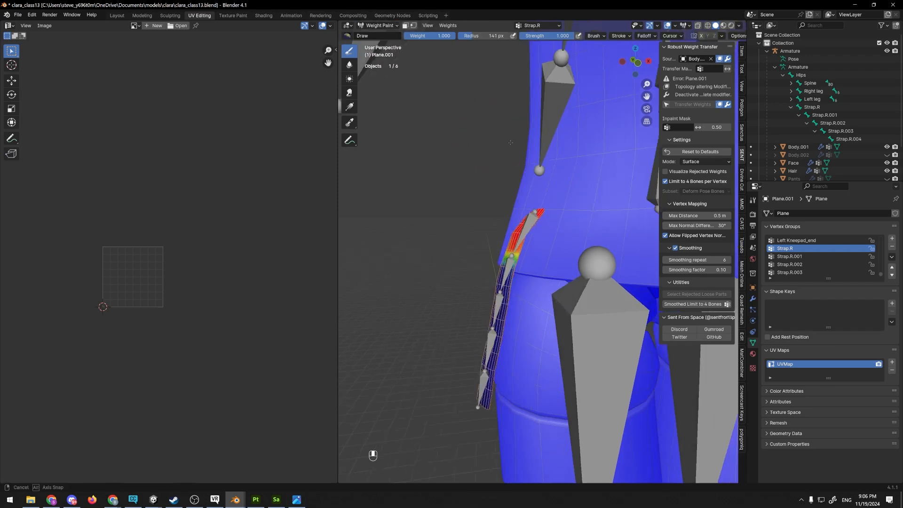
- Examine the automatic weights of the strip's Strap.R.001, Strap.R.002 and Strap.R.003 vertex groups along the bone chain
mouse_move(510, 142)
middle_down()
mouse_move(532, 150)
mouse_move(528, 162)
middle_up()
click(794, 258)
middle_drag(572, 205, 587, 180)
click(823, 265)
shift+middle_drag(589, 259, 562, 155)
scroll(563, 151, up, 2)
click(804, 273)
shift+middle_drag(611, 247, 587, 200)
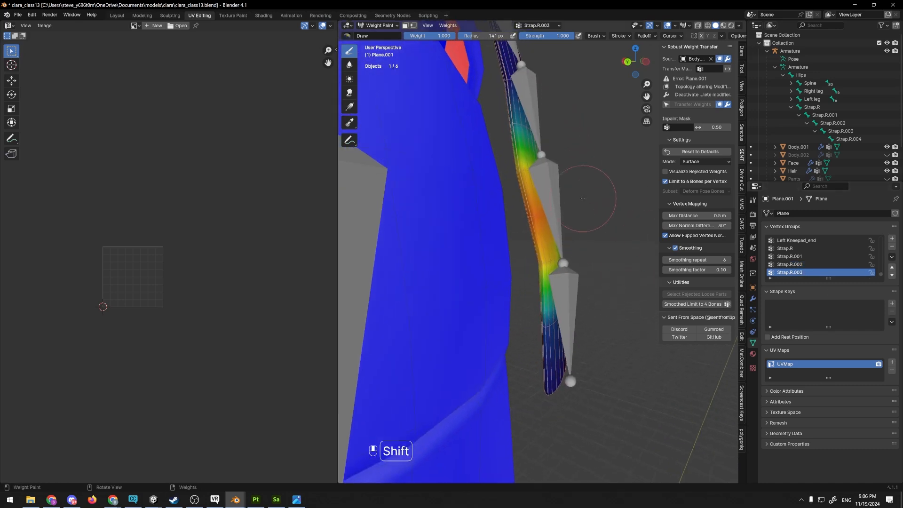
scroll(792, 269, down, 1)
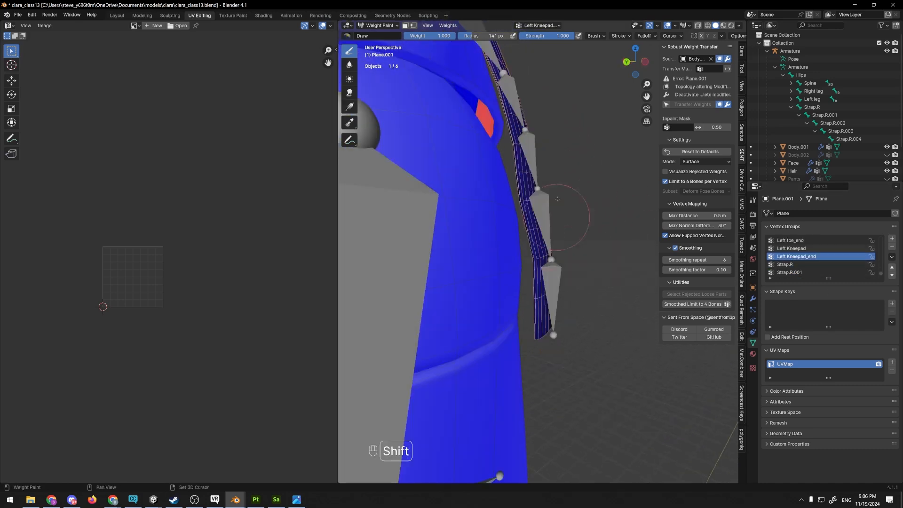
shift+middle_drag(558, 198, 566, 278)
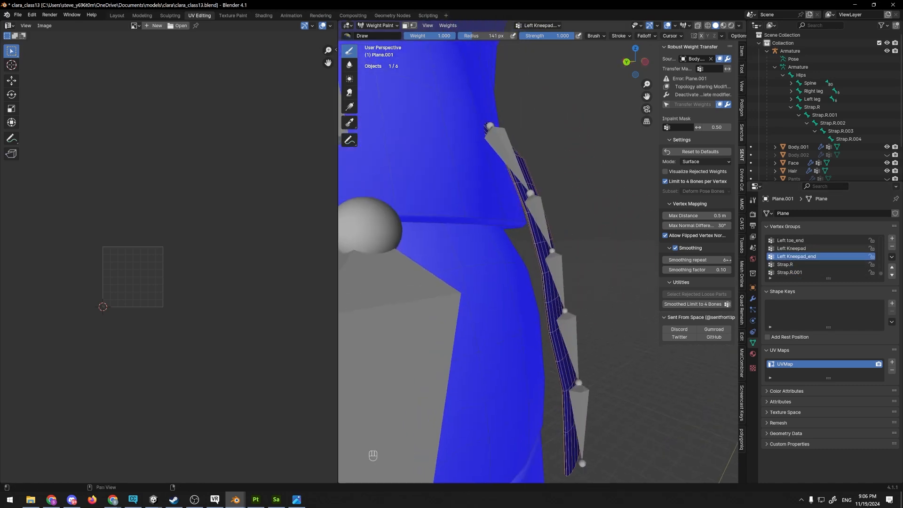
scroll(791, 252, up, 4)
click(793, 257)
middle_drag(584, 212, 584, 241)
scroll(584, 242, down, 5)
- Remove the strip's vertex groups for unrelated body bones, keeping only Strap.R through Strap.R.004
drag(881, 270, 881, 245)
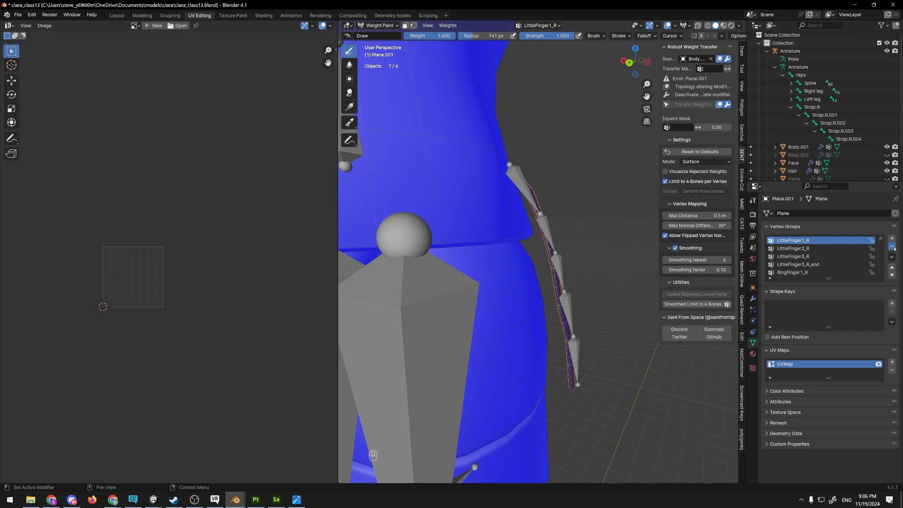
click(894, 248)
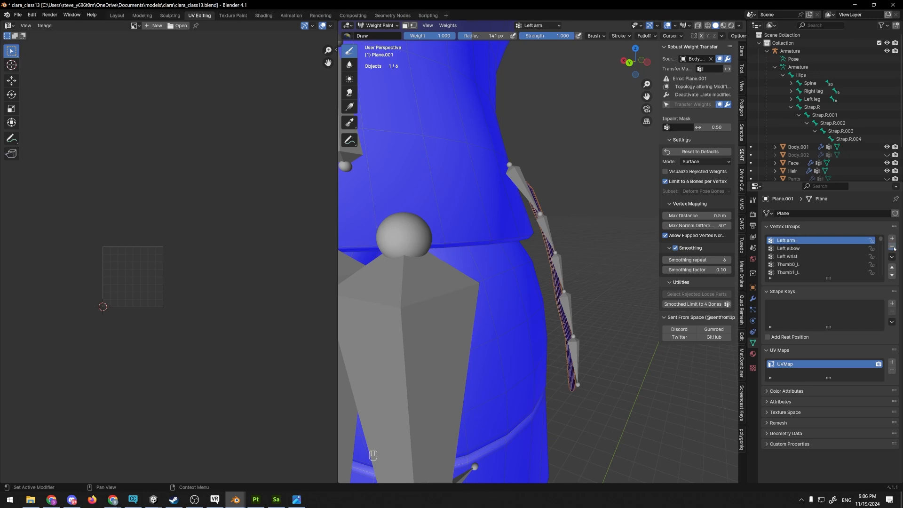
click(893, 249)
click(894, 248)
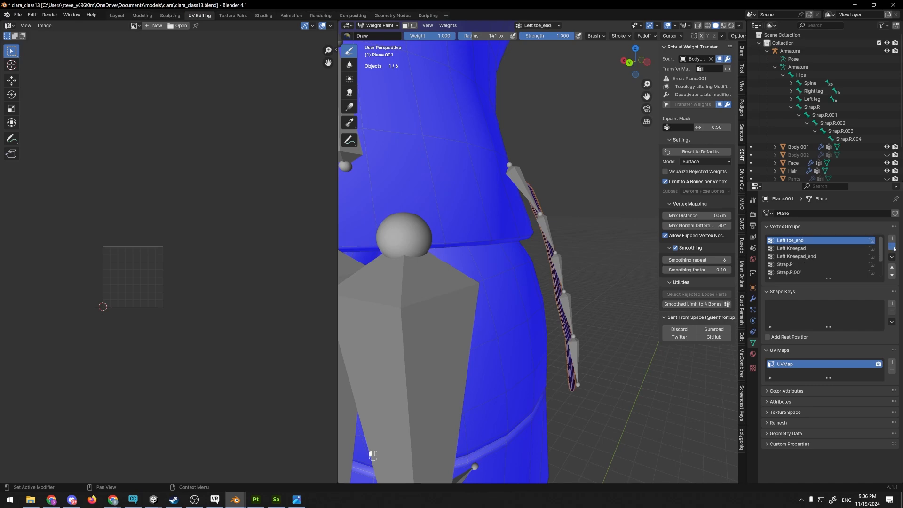
middle_drag(559, 263, 588, 303)
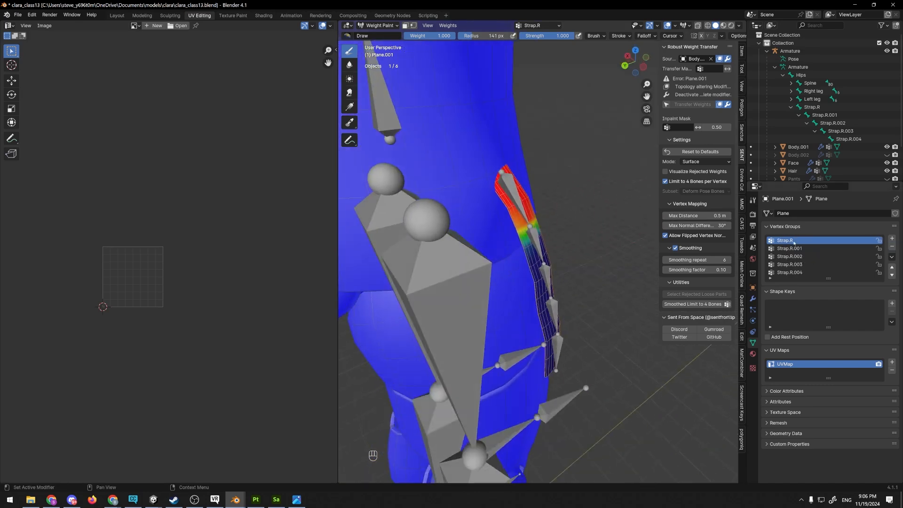
- Check the weights of the strip's Strap.R.001 through Strap.R.004 vertex groups, and return to Object Mode
click(795, 249)
click(796, 256)
click(797, 265)
click(797, 272)
click(380, 26)
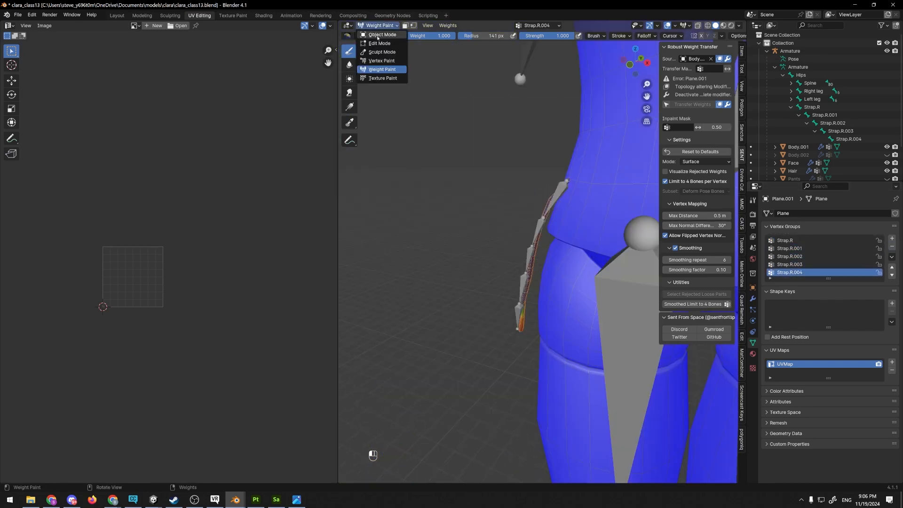
click(382, 35)
middle_drag(416, 75, 545, 141)
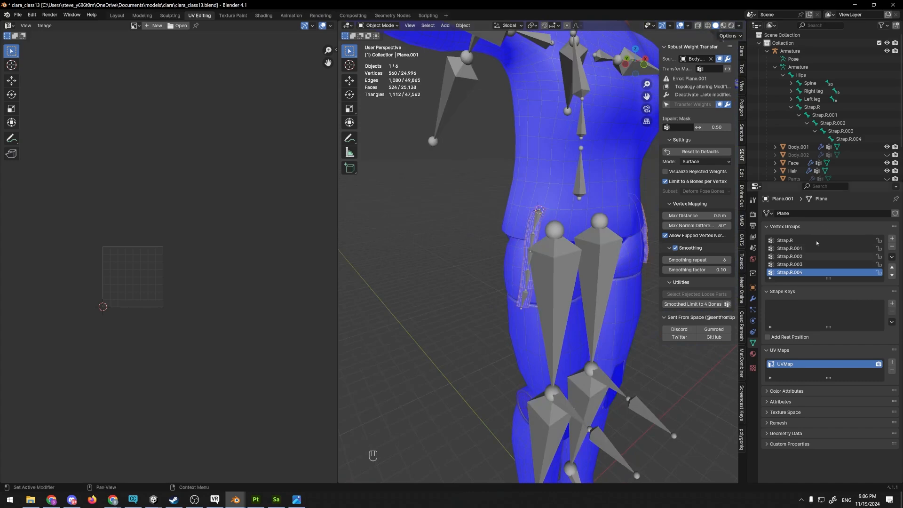
- Select the Armature and examine how the strap bones line up with the strip at the hip
middle_drag(593, 235, 553, 230)
click(545, 219)
scroll(538, 194, up, 3)
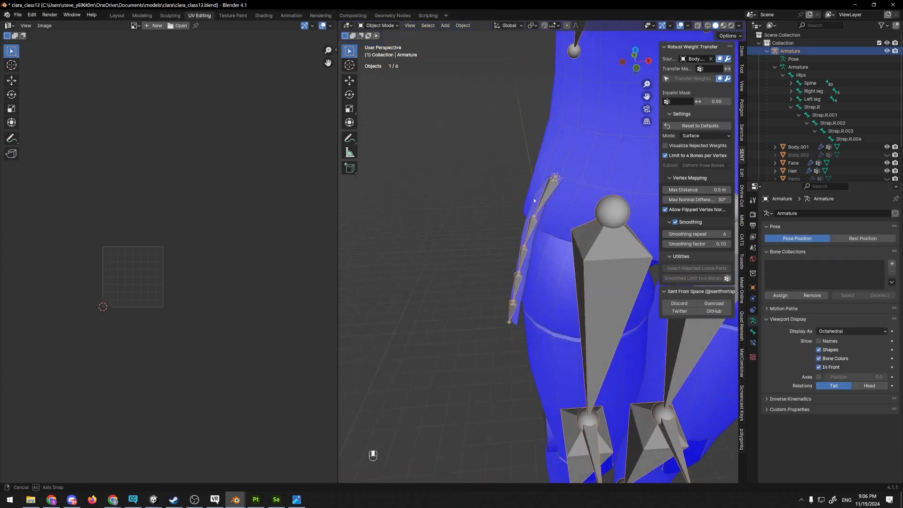
middle_drag(538, 194, 551, 194)
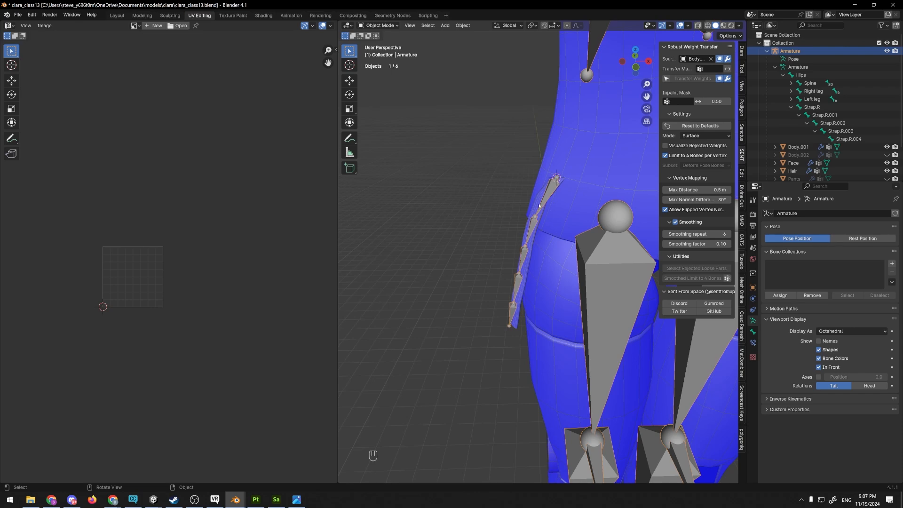
scroll(561, 116, down, 4)
middle_drag(562, 127, 540, 207)
scroll(548, 218, up, 2)
scroll(568, 274, down, 3)
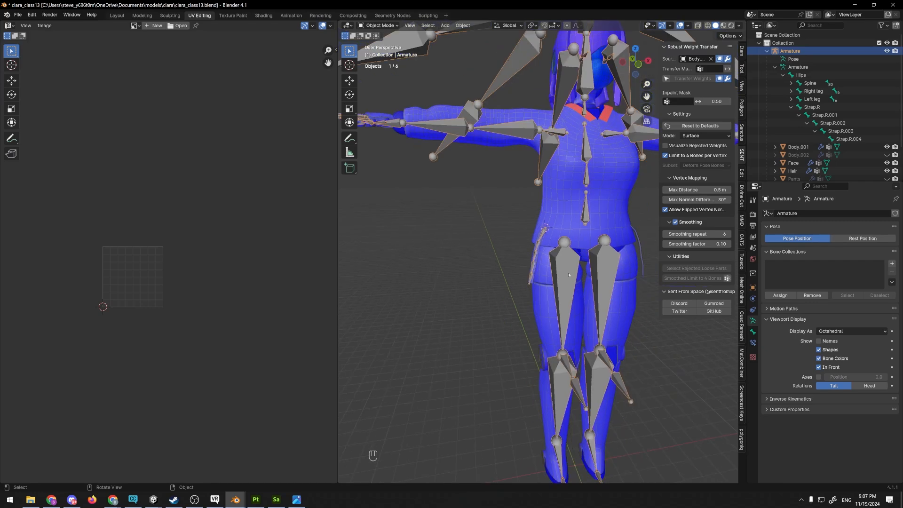
scroll(550, 254, up, 2)
- Open the Shirt mesh in Edit Mode and select one linked collar island in the UV layout
shift+middle_drag(554, 113, 507, 278)
scroll(509, 277, up, 3)
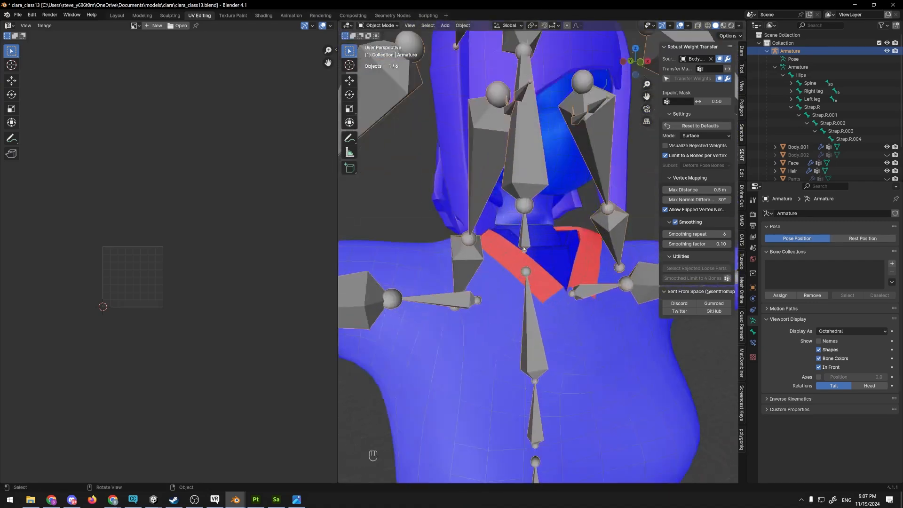
scroll(508, 279, up, 2)
click(508, 278)
key(Tab)
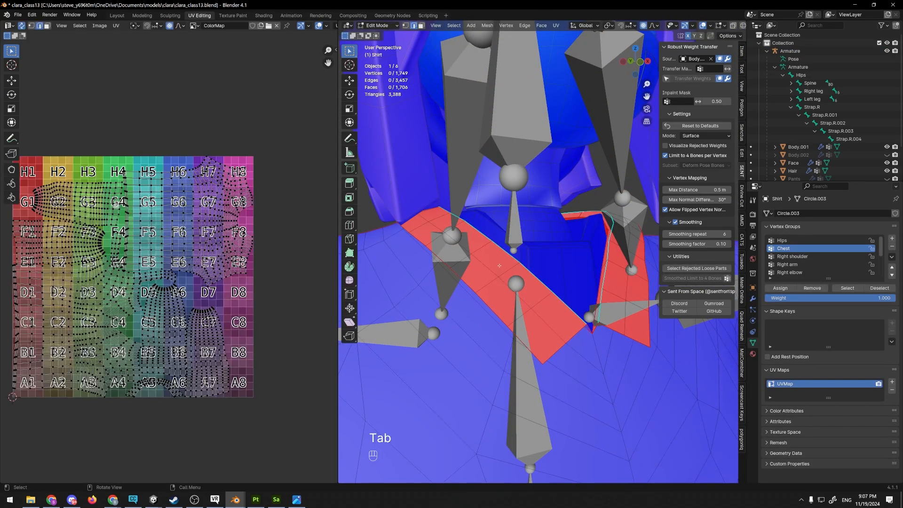
key(l)
scroll(499, 266, down, 4)
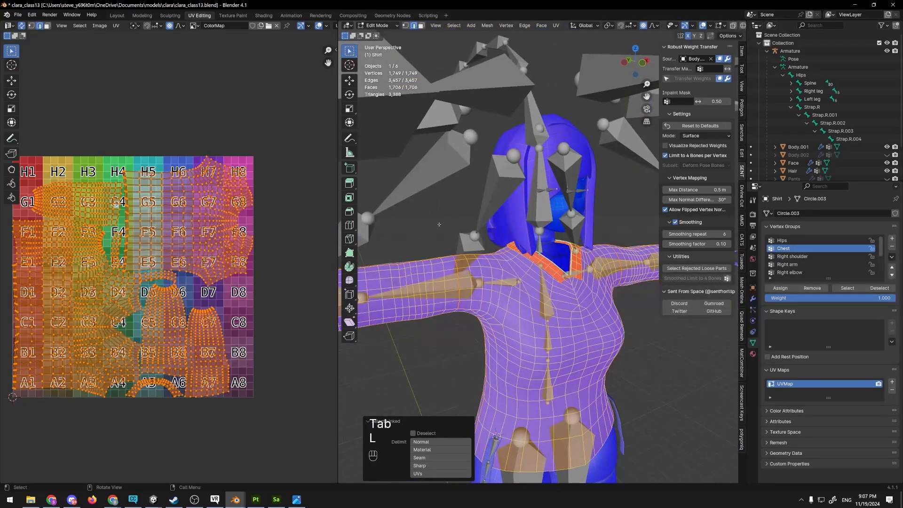
scroll(498, 247, up, 3)
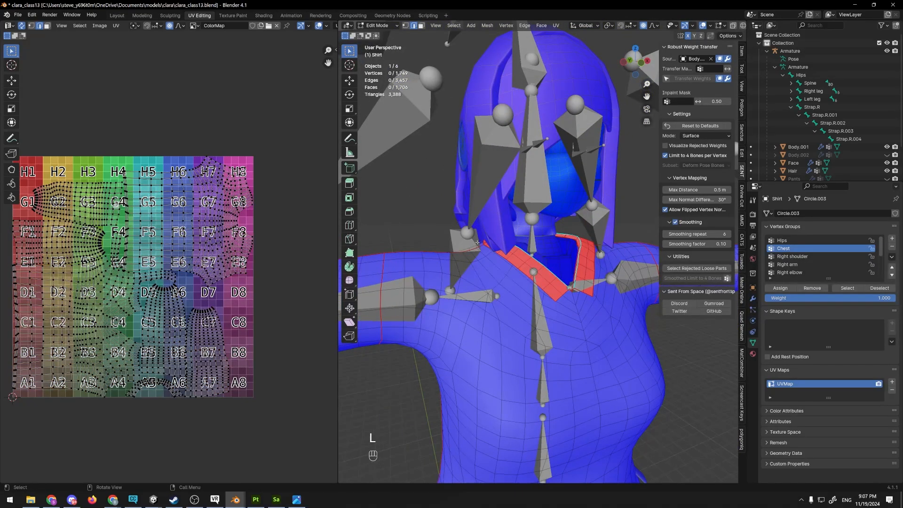
middle_drag(477, 248, 466, 247)
scroll(164, 263, up, 1)
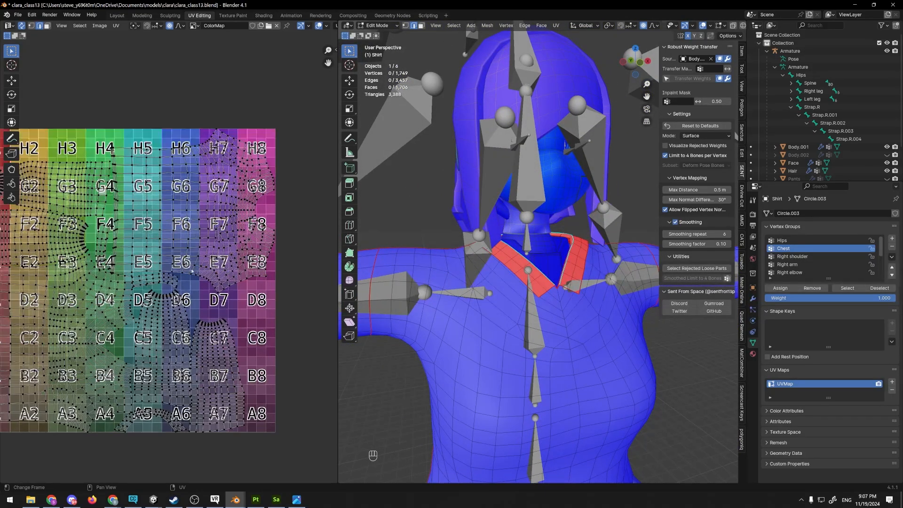
middle_drag(156, 277, 163, 271)
key(l)
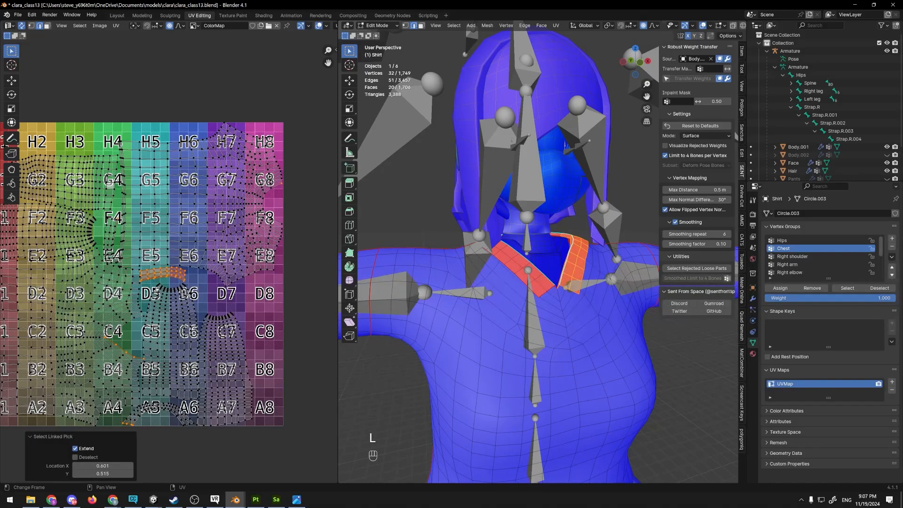
- Select the collar's linked faces delimited by Seam and recalculate their normals to face outward
scroll(535, 242, up, 1)
mouse_move(535, 242)
middle_down()
mouse_move(471, 256)
mouse_move(503, 231)
mouse_move(538, 240)
middle_up()
scroll(538, 240, down, 3)
scroll(481, 279, up, 5)
key(l)
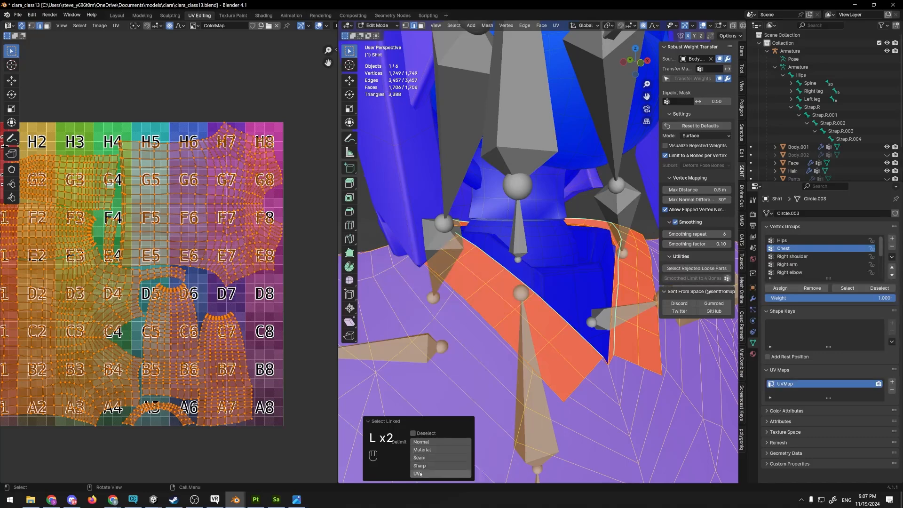
click(421, 458)
middle_drag(578, 300, 548, 268)
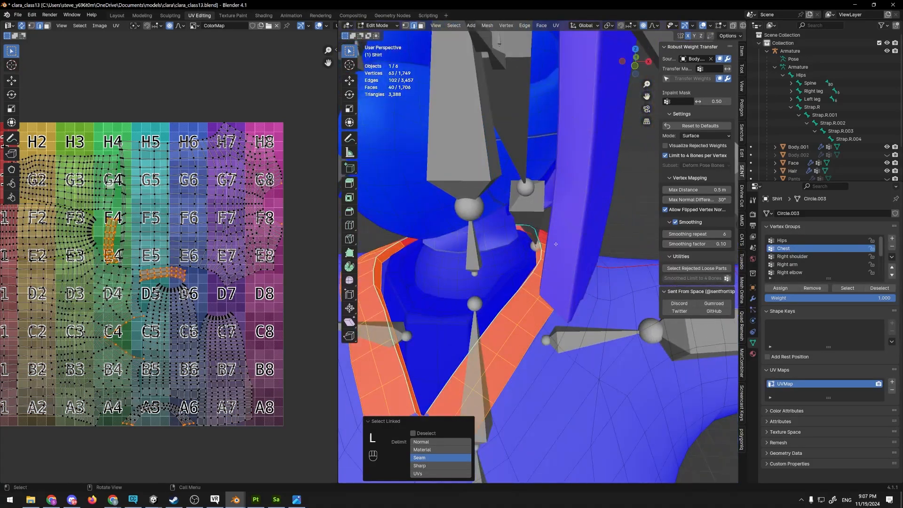
key(l)
middle_drag(399, 239, 526, 231)
key(l)
key(shift+n)
click(413, 475)
- Select the collar pieces as linked faces in face mode, separate them from the shirt as a new object, and leave Edit Mode
scroll(499, 288, down, 7)
click(649, 333)
key(Tab)
key(Tab)
scroll(501, 256, up, 8)
scroll(528, 285, up, 2)
scroll(526, 232, up, 1)
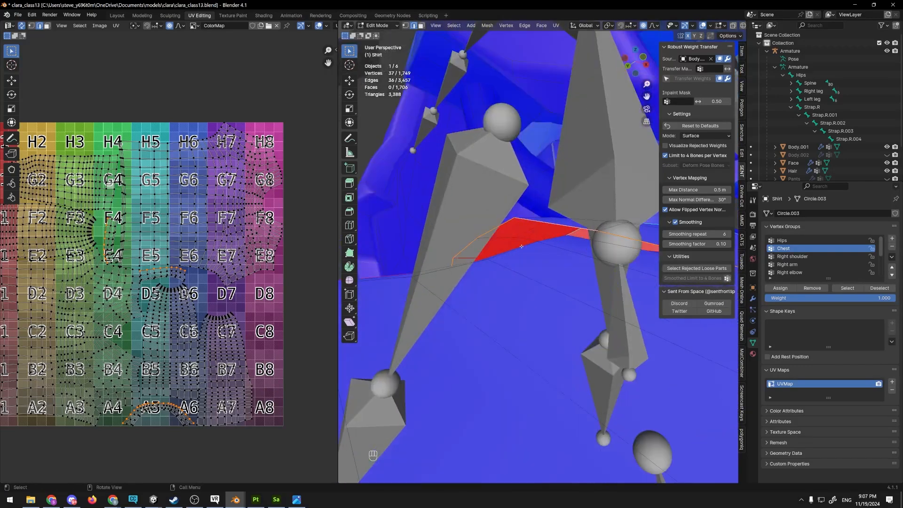
key(3)
click(540, 235)
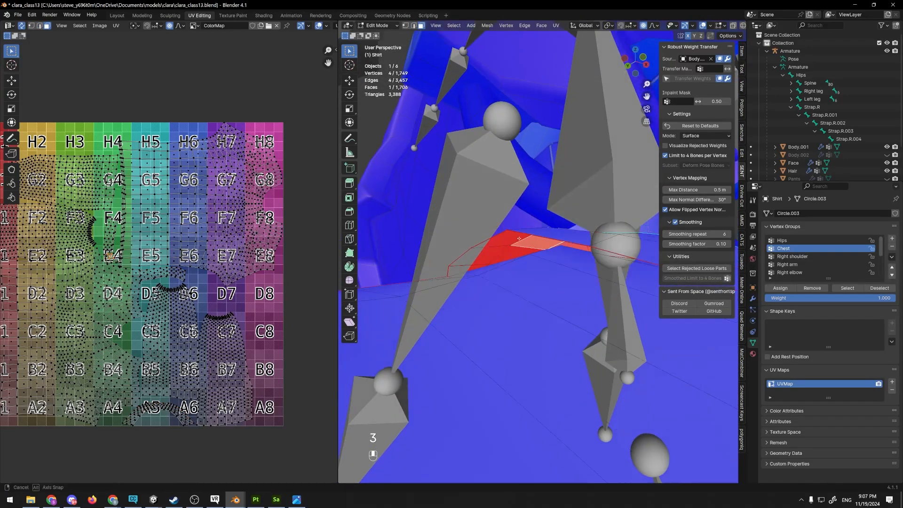
middle_drag(540, 234, 577, 267)
key(l)
key(l)
key(l)
key(p)
click(508, 308)
key(Tab)
- Add a Solidify modifier to the separated collar with a thickness of 0.03 m and an offset of 1
click(554, 256)
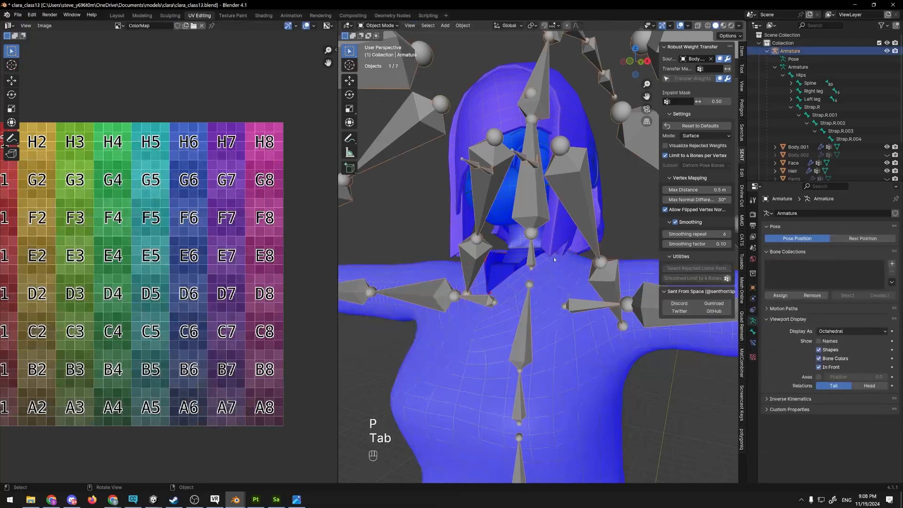
click(753, 299)
click(821, 232)
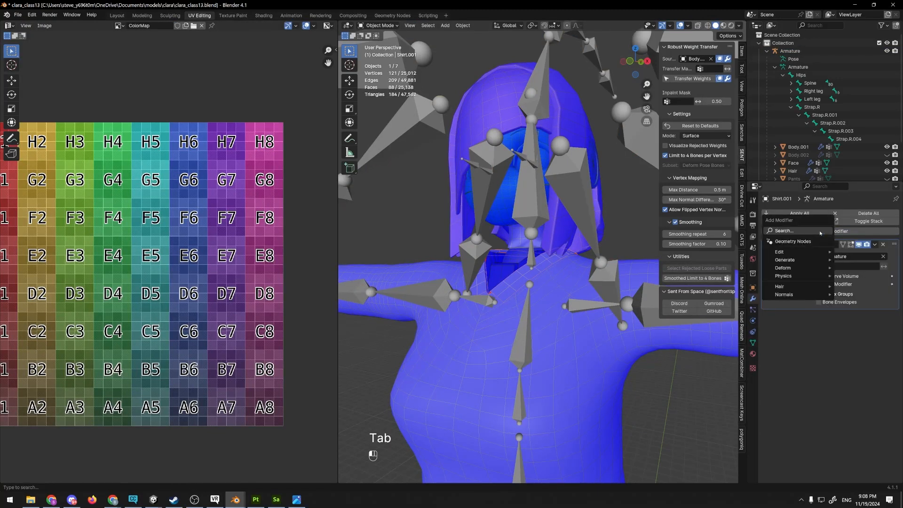
text(so)
mouse_move(851, 337)
mouse_down()
mouse_move(842, 337)
mouse_move(865, 337)
mouse_up()
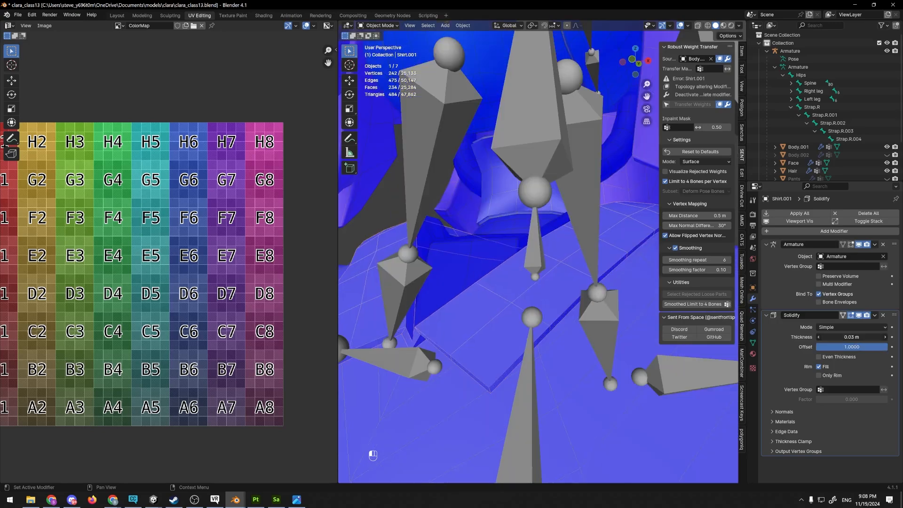
middle_drag(518, 244, 578, 237)
scroll(581, 212, down, 2)
- Set the Armature's bone display to Stick and reselect the collar object
click(584, 193)
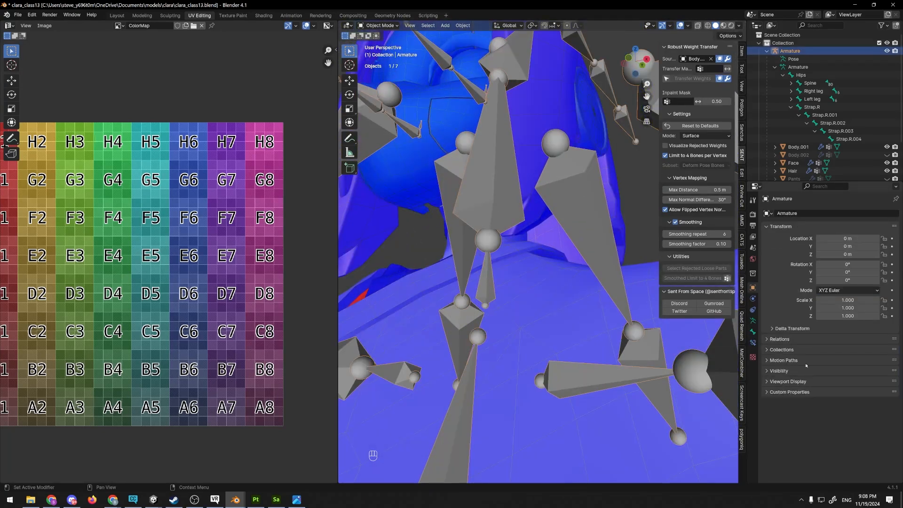
click(752, 343)
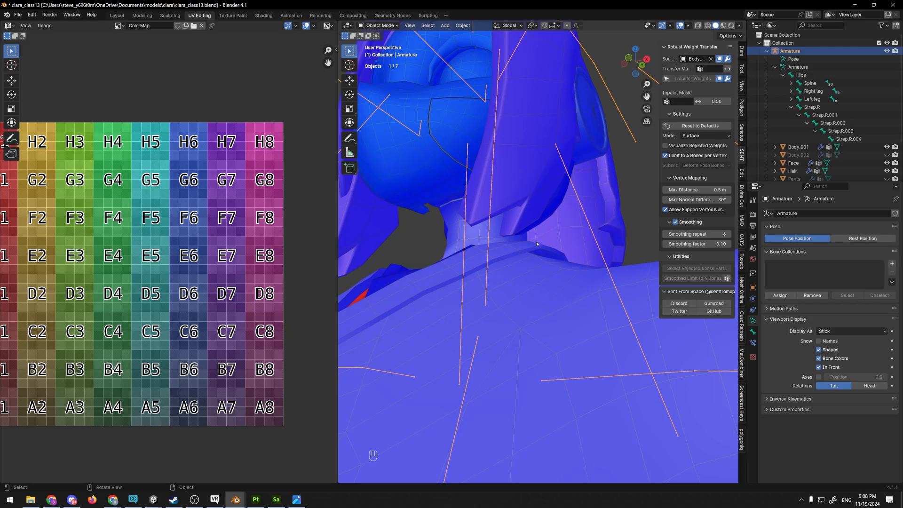
click(536, 241)
scroll(537, 242, up, 4)
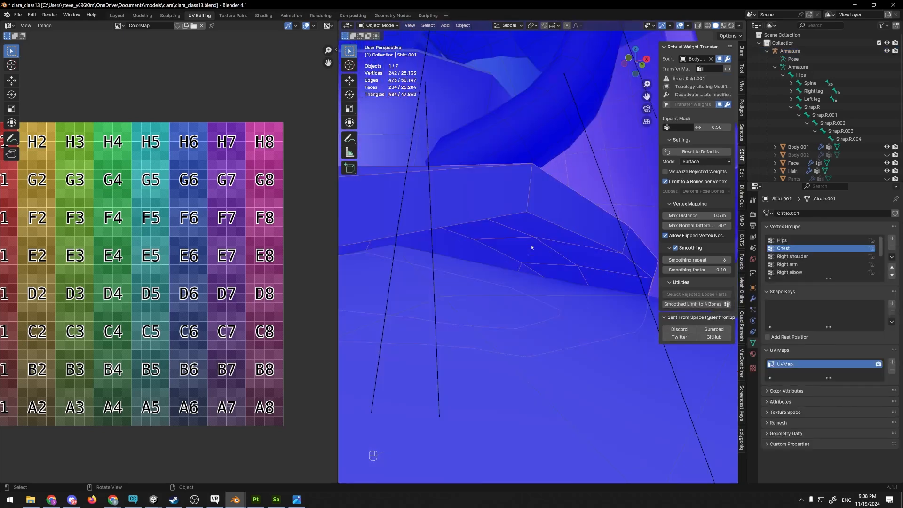
scroll(548, 233, up, 1)
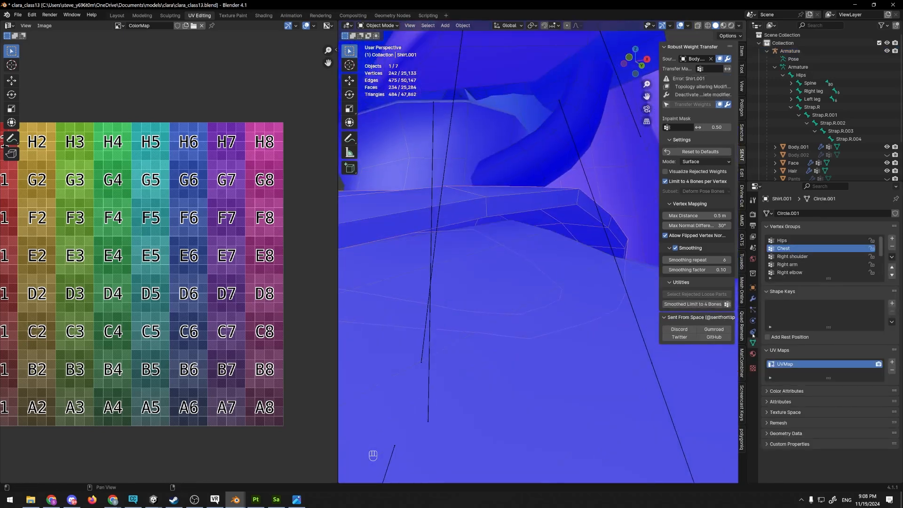
- Apply the collar's Solidify modifier and join the collar back into the Shirt object
click(753, 299)
key(ctrl+a)
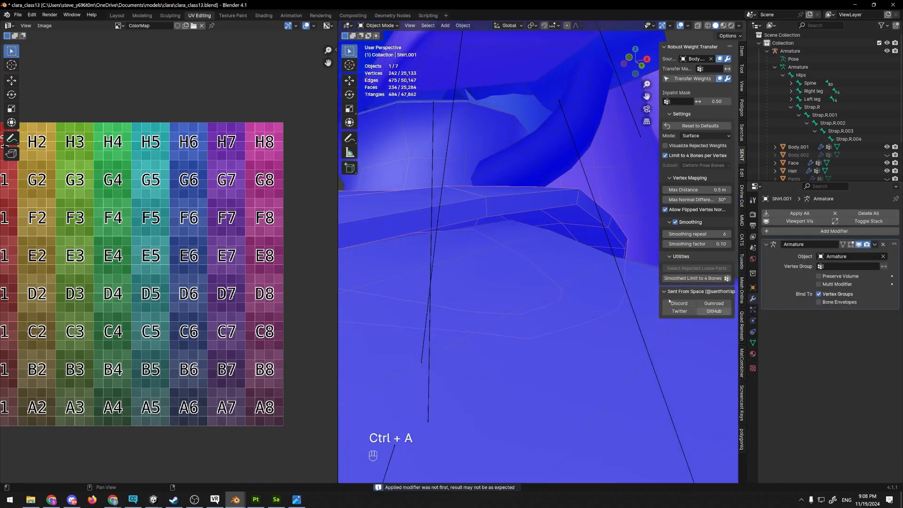
shift+middle_drag(542, 240, 466, 202)
shift+click(542, 285)
key(ctrl+j)
scroll(542, 286, down, 4)
scroll(502, 261, up, 3)
- Select all of the shirt's geometry in Edit Mode and unwrap it with the Angle Based method
key(Tab)
scroll(245, 235, down, 3)
key(a)
key(u)
click(205, 229)
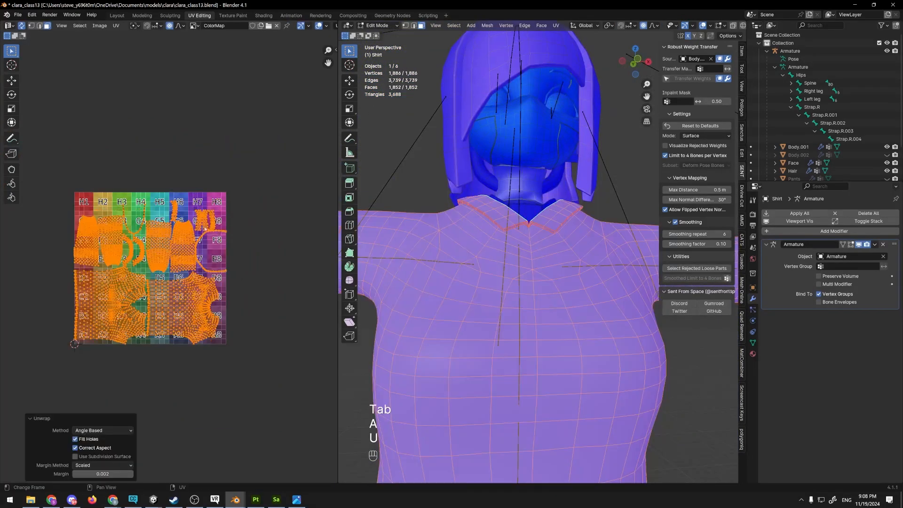
scroll(172, 226, up, 2)
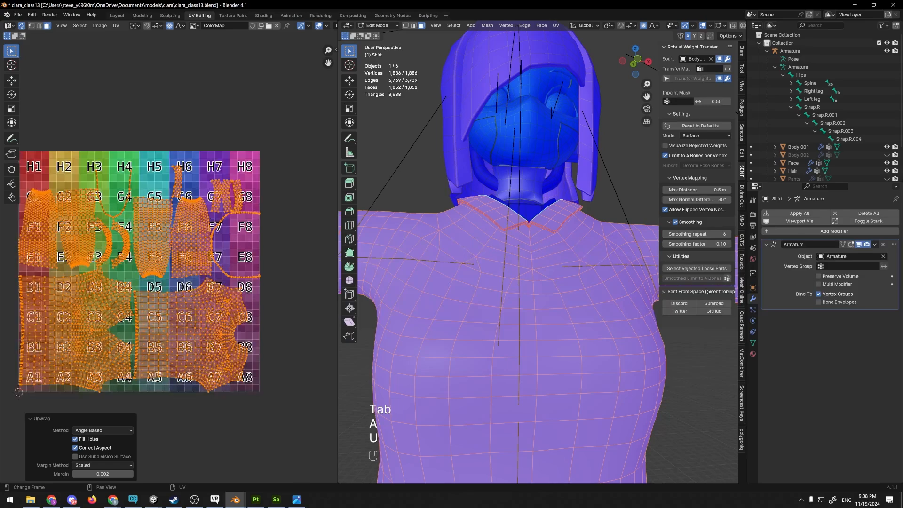
- Pack the shirt's UV islands using Exact Shape (Concave), with scaling, rotation and a 0.002 margin
key(q)
click(132, 130)
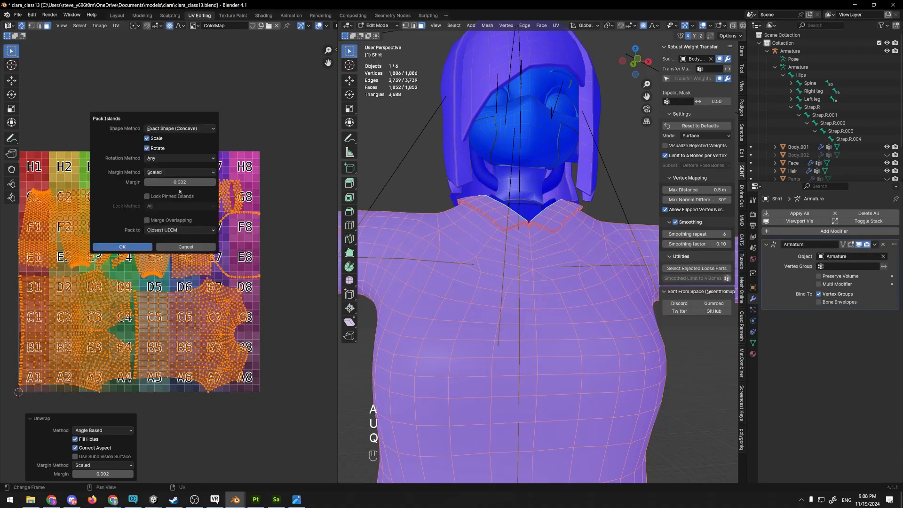
click(123, 246)
middle_drag(151, 207, 196, 124)
scroll(193, 201, up, 2)
scroll(196, 124, down, 2)
scroll(203, 136, down, 4)
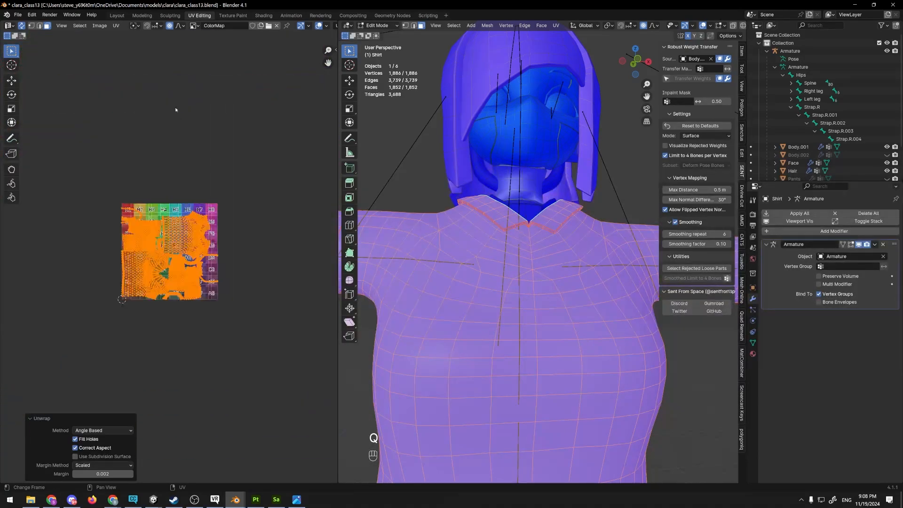
click(226, 151)
- Examine the thickened collar on the shirt from several angles, and return to Object Mode
scroll(225, 150, up, 4)
scroll(489, 188, up, 2)
middle_drag(489, 189, 531, 207)
scroll(531, 207, down, 3)
shift+middle_drag(532, 207, 522, 188)
scroll(484, 249, up, 5)
click(512, 302)
scroll(512, 302, down, 3)
scroll(518, 268, down, 5)
key(Tab)
- Select the Armature and switch it to Pose Mode, focusing on the strap bones at the hip
scroll(518, 226, up, 3)
click(511, 249)
click(379, 25)
click(379, 51)
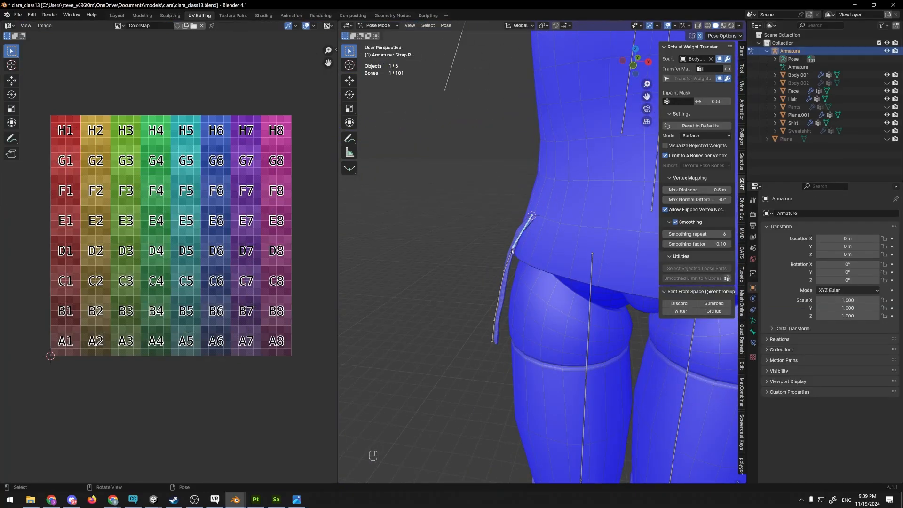
middle_drag(511, 259, 522, 225)
- Test the strap's deformation by rotating the bones Strap.R.001 and Strap.R.002 away from the hip
key(r)
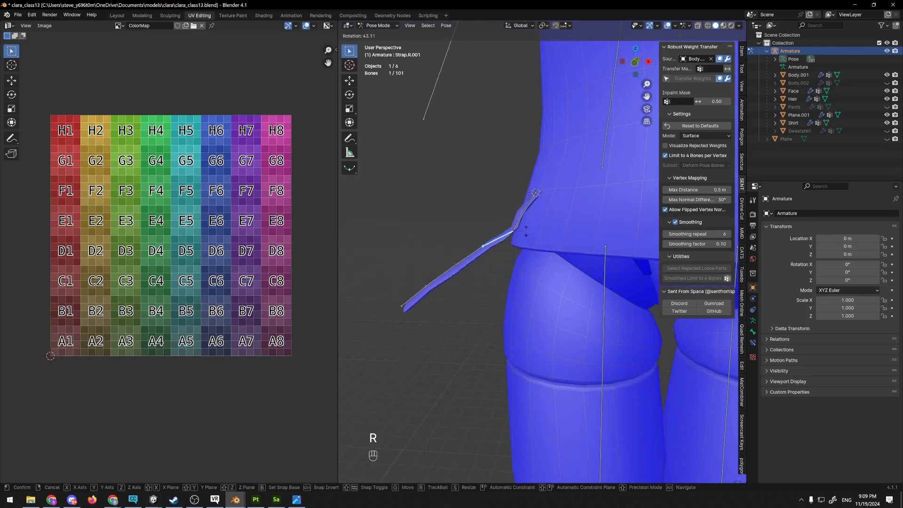
click(488, 244)
key(r)
click(500, 267)
click(491, 278)
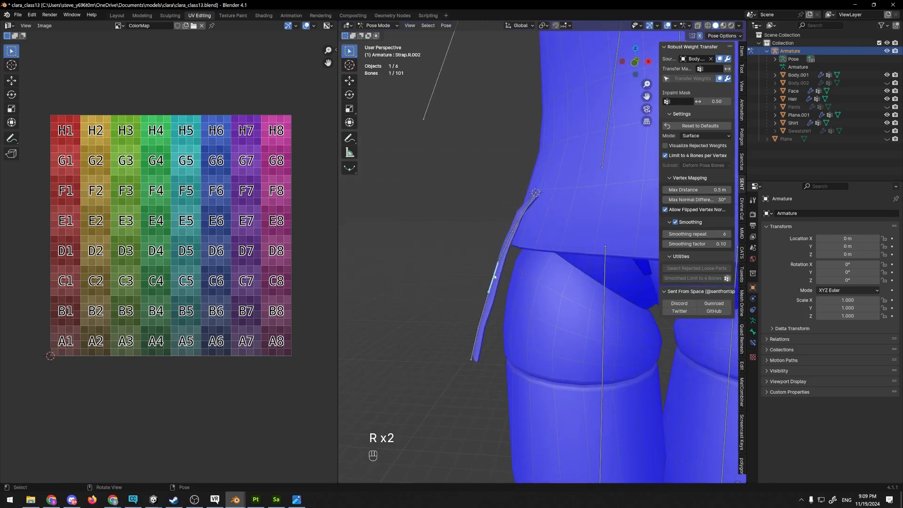
key(r)
click(458, 264)
key(r)
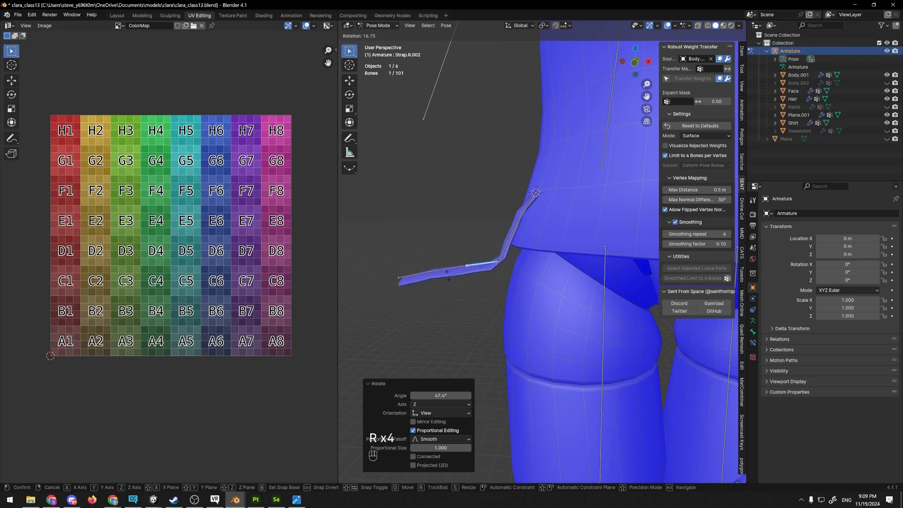
click(450, 268)
- Test the strap's lower end by rotating Strap.R.003 by -92.3° and Strap.R.004 by 46.8°
click(451, 268)
key(r)
click(455, 289)
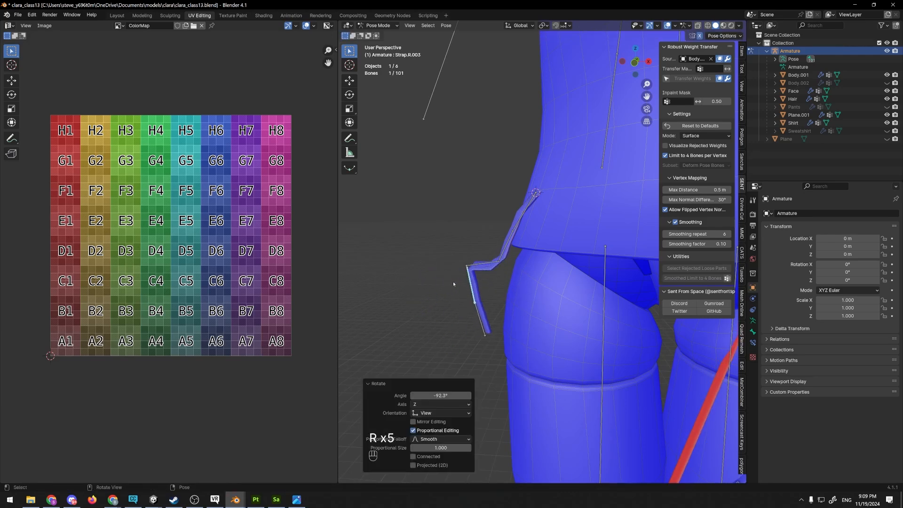
middle_drag(453, 281, 501, 306)
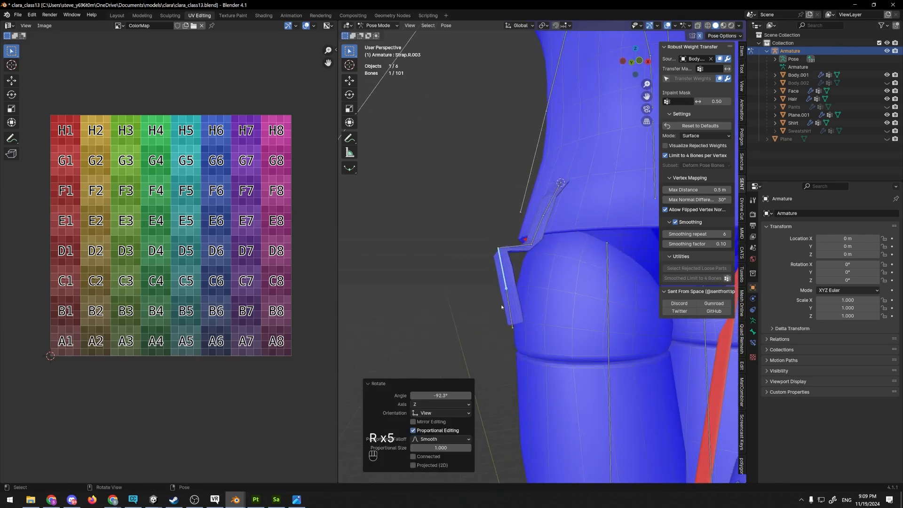
click(504, 306)
key(r)
click(519, 272)
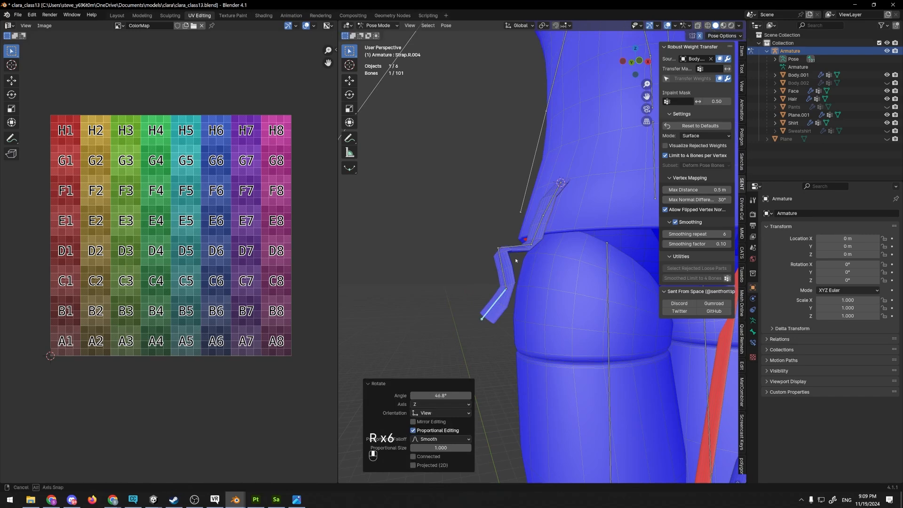
middle_drag(515, 260, 483, 259)
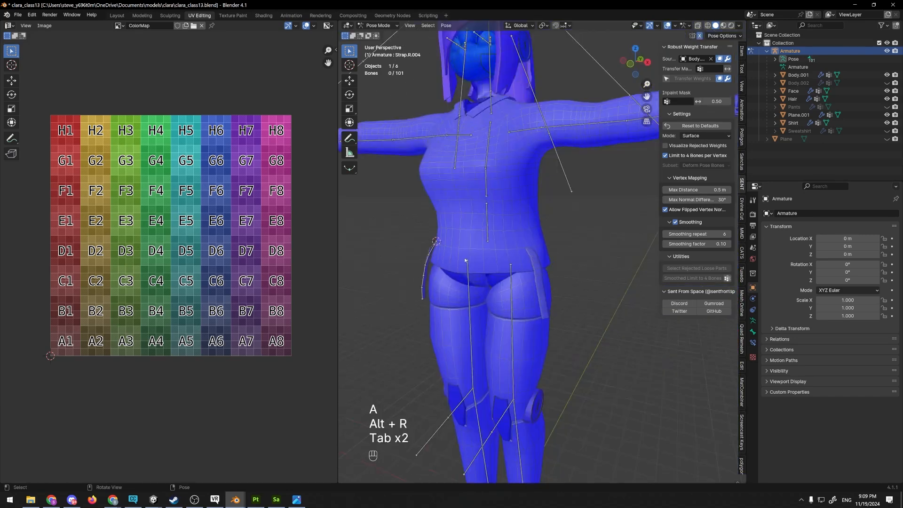
- Select the entire Strap.R bone chain in Edit Mode and symmetrize it to the opposite hip
mouse_move(466, 258)
shift+middle_down()
mouse_move(493, 256)
mouse_move(543, 225)
mouse_move(458, 252)
shift+middle_up()
scroll(492, 257, down, 2)
scroll(542, 224, up, 5)
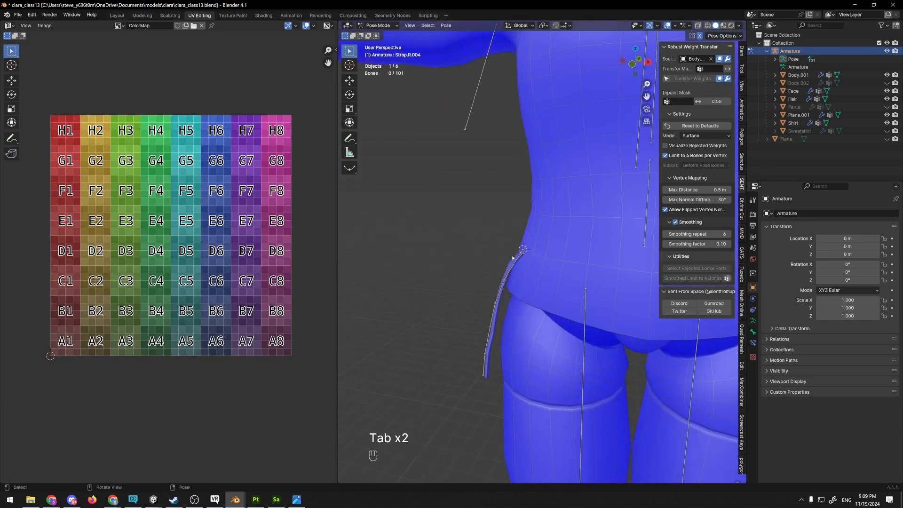
key(Tab)
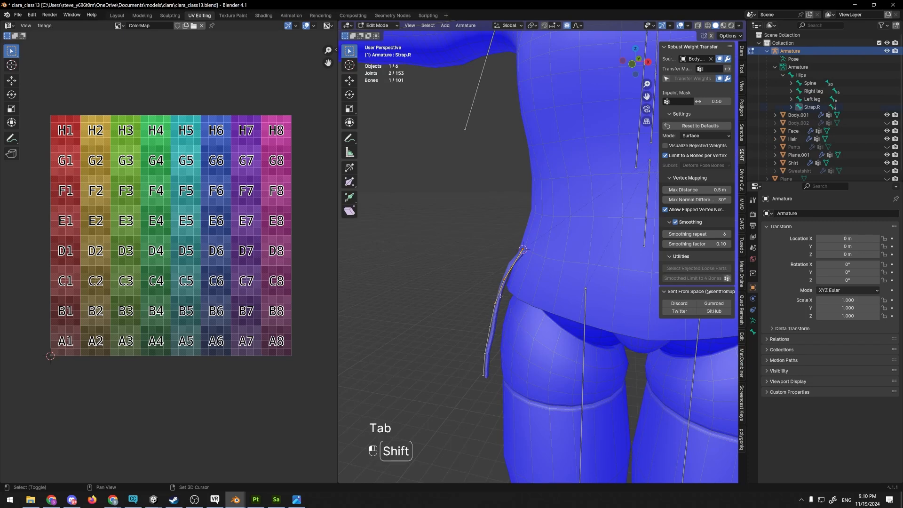
shift+click(488, 339)
shift+click(484, 363)
key(shift+m)
click(428, 25)
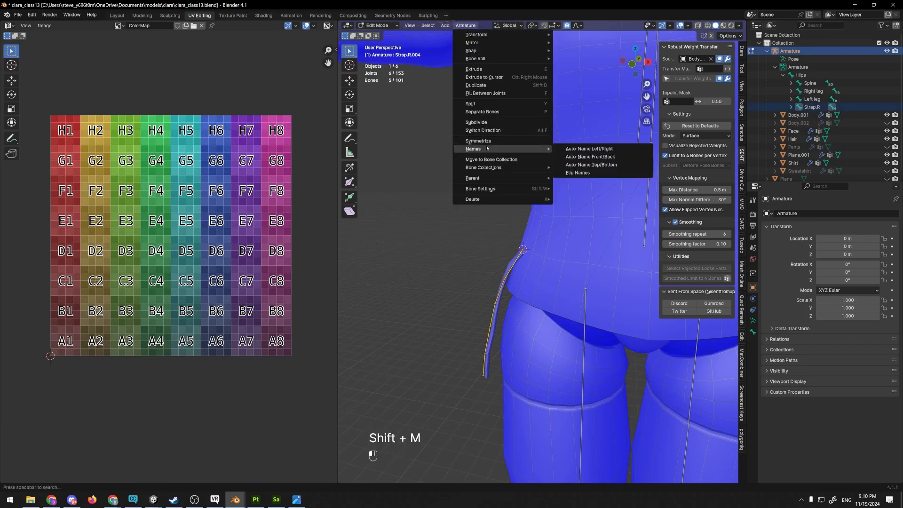
click(480, 140)
scroll(485, 162, down, 4)
shift+middle_drag(530, 212, 427, 209)
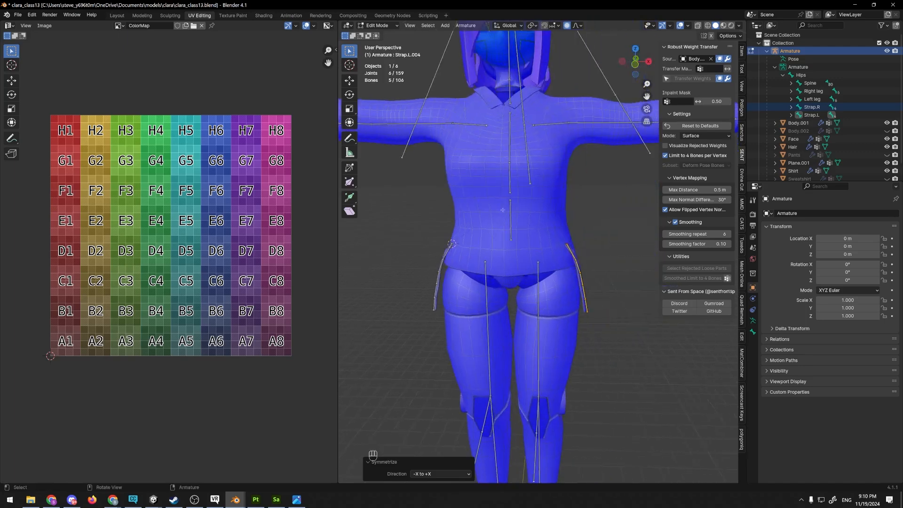
middle_drag(578, 260, 588, 254)
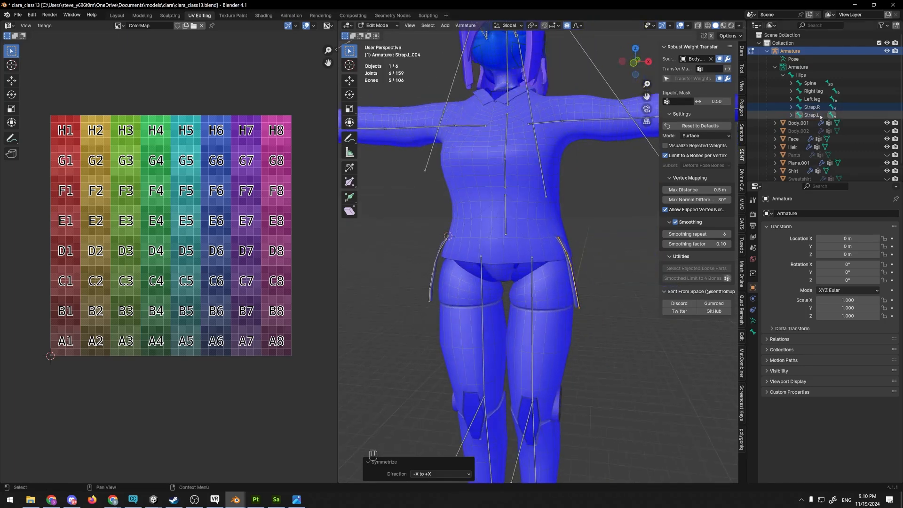
- Return to Object Mode, select the hem strap mesh and apply its Mirror modifier
key(Tab)
scroll(592, 248, up, 3)
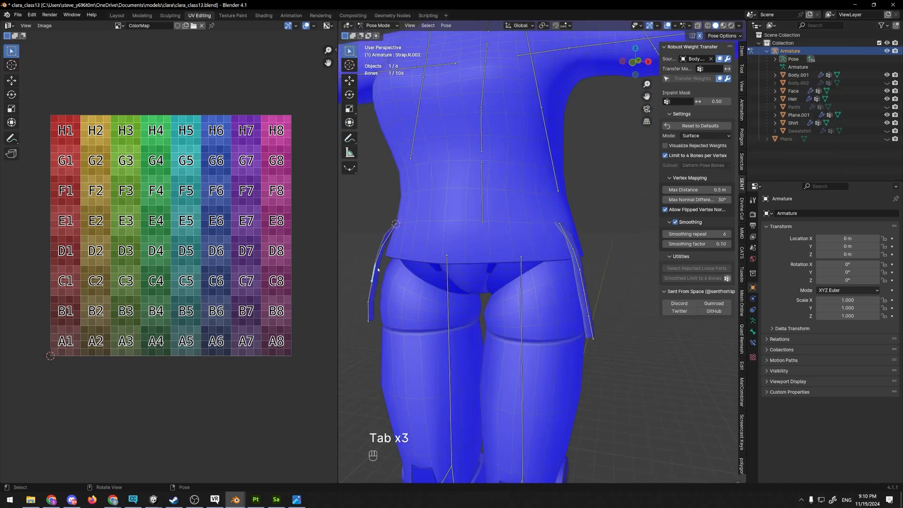
key(Tab)
click(380, 25)
click(381, 34)
click(378, 257)
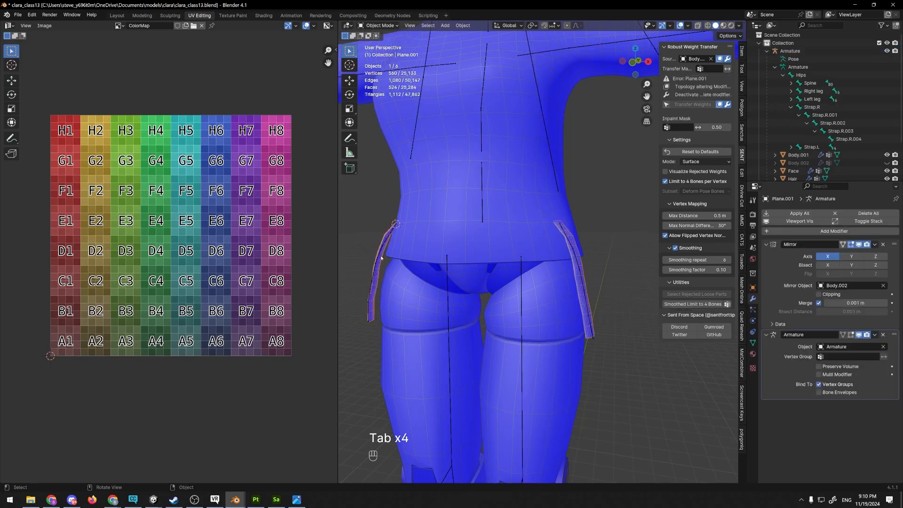
key(ctrl+a)
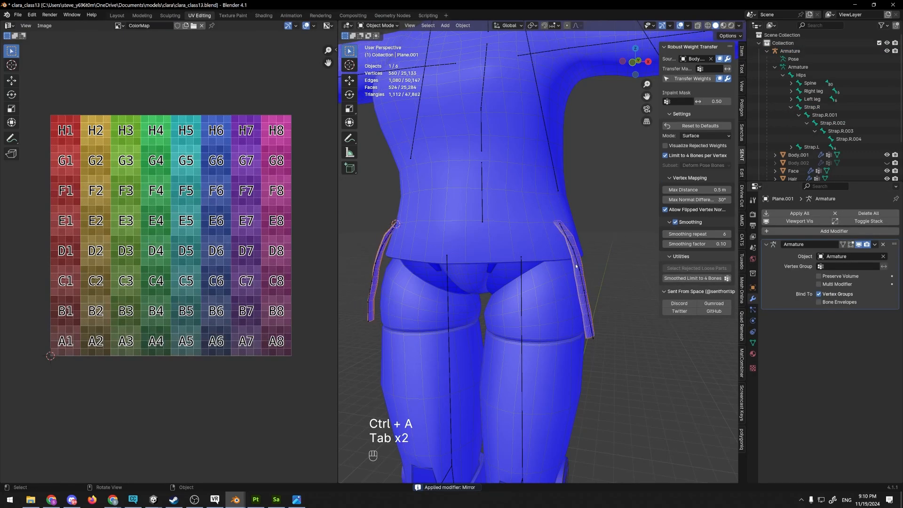
- Separate the linked strap geometry on the character's left hip into its own object, and return to Object Mode
key(p)
drag(609, 251, 596, 262)
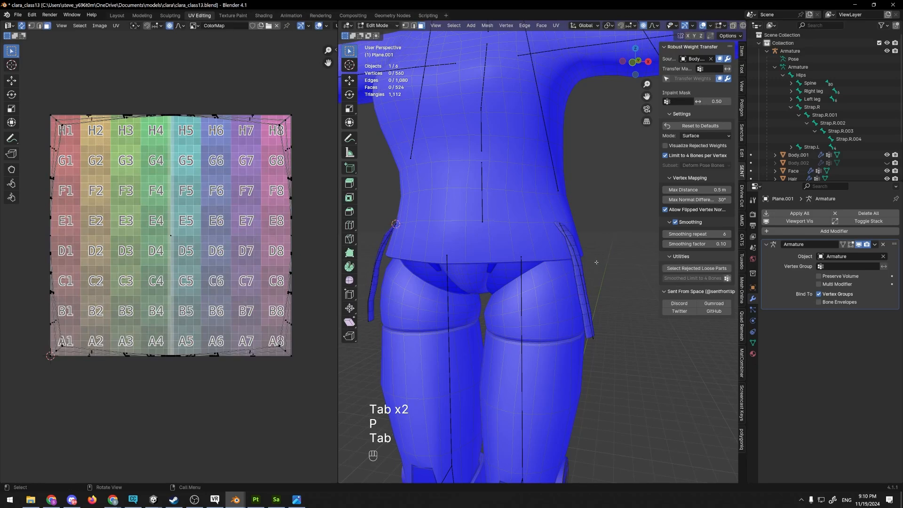
key(l)
key(o)
key(p)
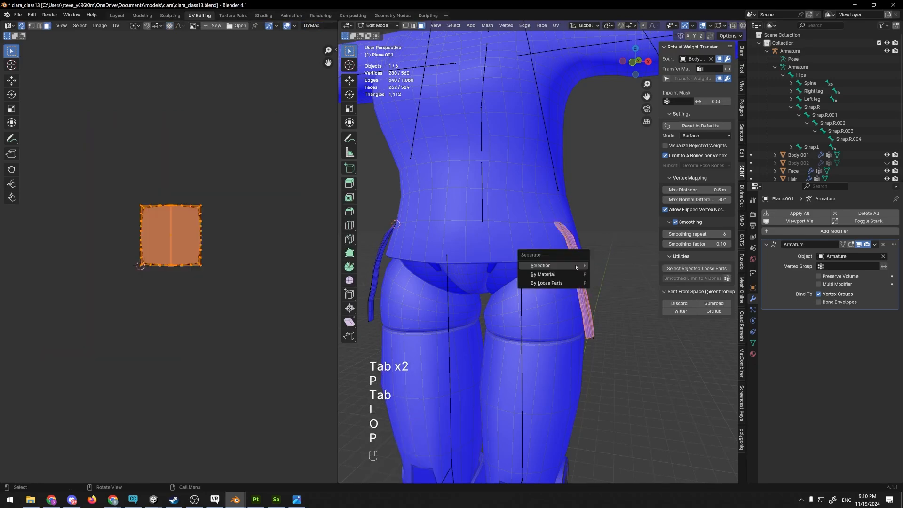
click(576, 263)
key(Tab)
- Remove all the Strap.R vertex groups from the separated left strap
click(753, 343)
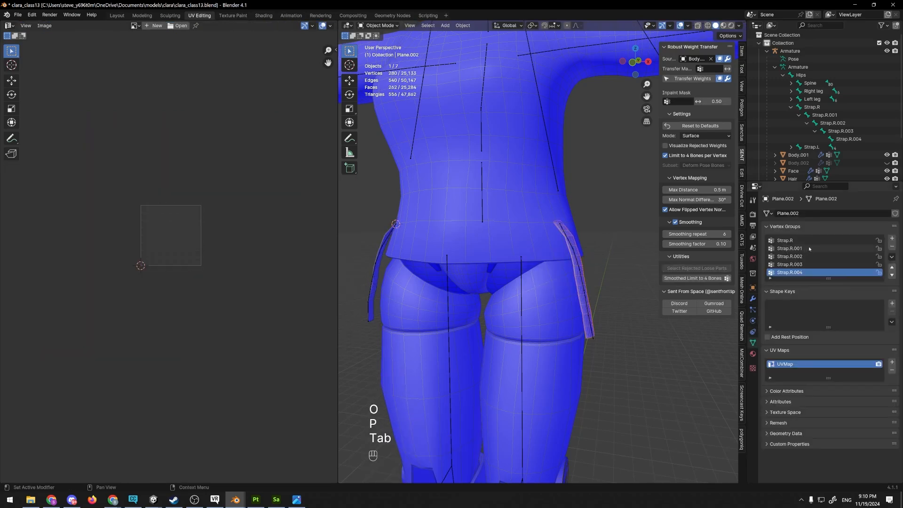
click(818, 241)
click(892, 246)
click(892, 246)
click(892, 246)
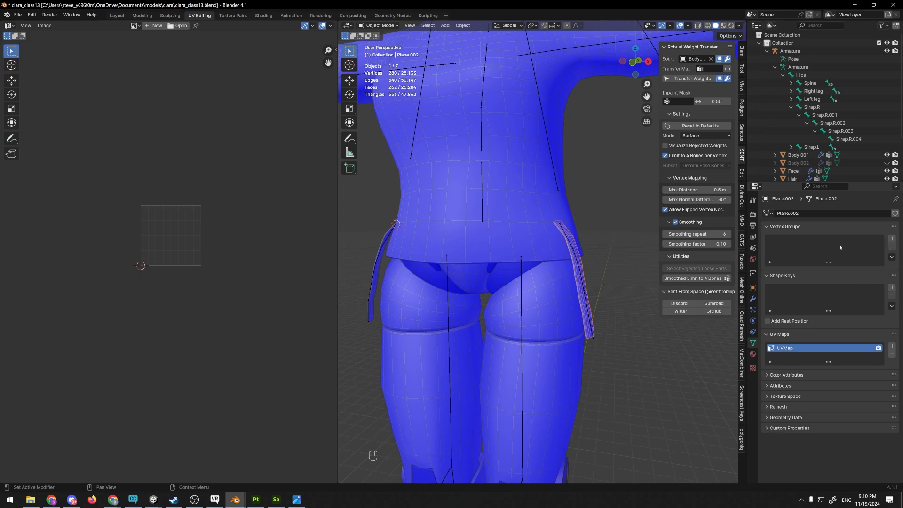
- Parent the left strap to the Armature with automatic weights and reselect the strap
shift+click(578, 264)
key(ctrl+p)
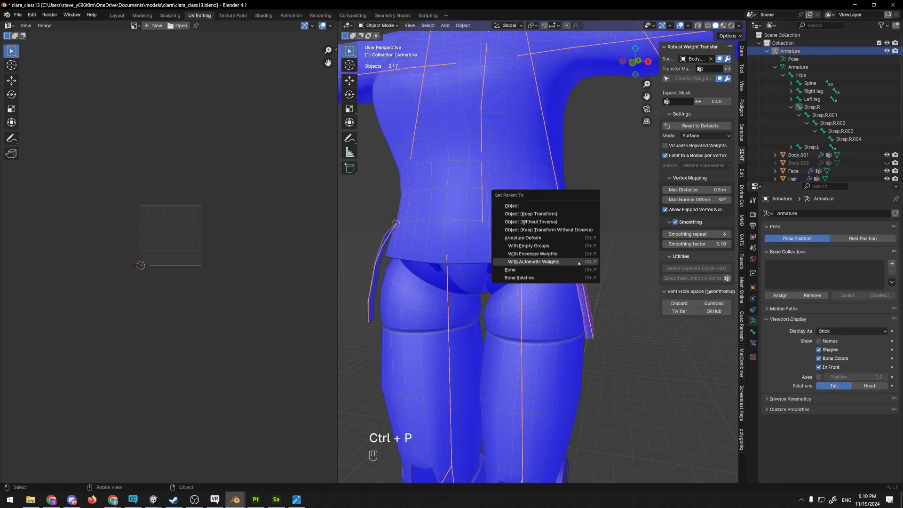
click(573, 262)
click(581, 267)
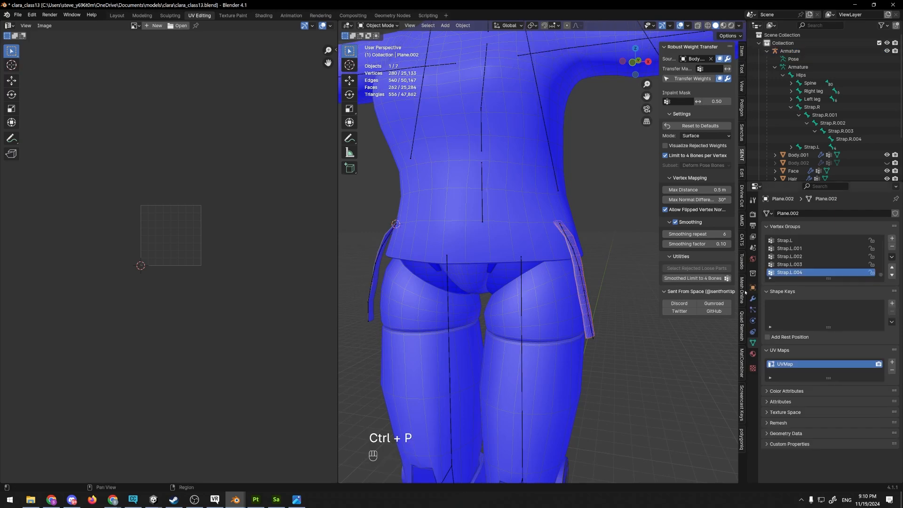
- Delete every vertex group on the left strap except Strap.L through Strap.L.004
scroll(853, 256, up, 10)
scroll(866, 250, down, 3)
scroll(867, 251, up, 10)
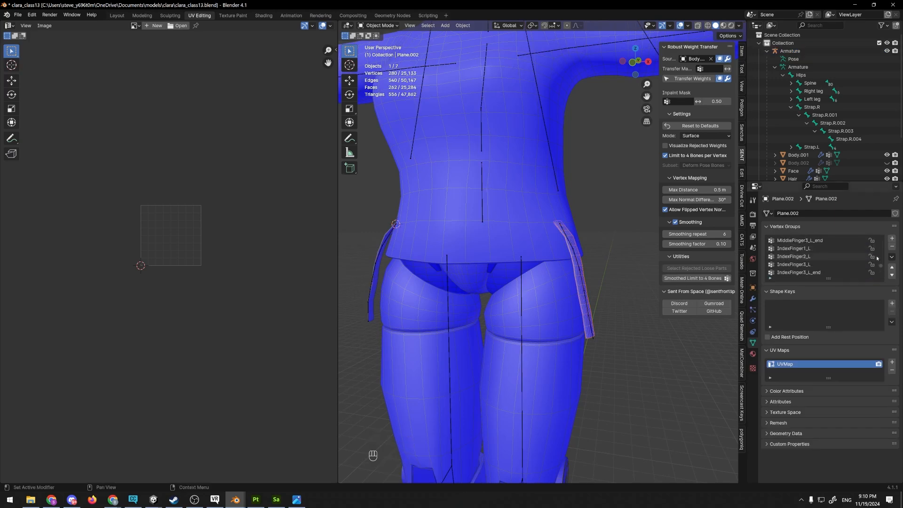
click(834, 239)
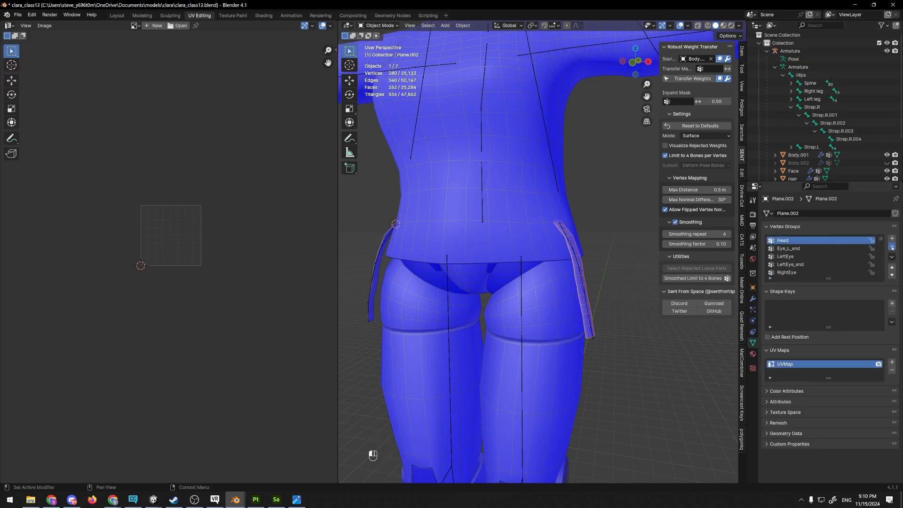
click(892, 247)
click(892, 248)
click(891, 248)
click(892, 248)
click(892, 247)
click(892, 248)
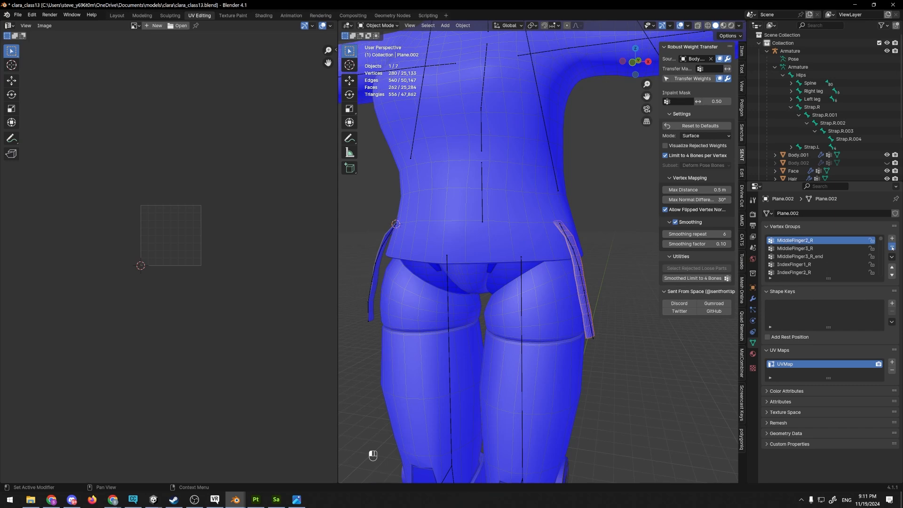
click(892, 248)
click(892, 247)
click(892, 248)
click(892, 248)
click(892, 248)
click(891, 257)
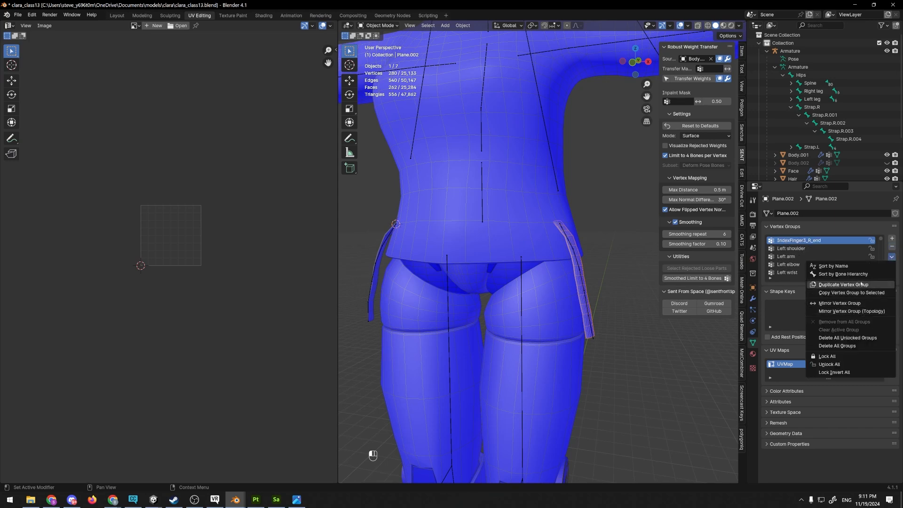
click(887, 258)
click(892, 248)
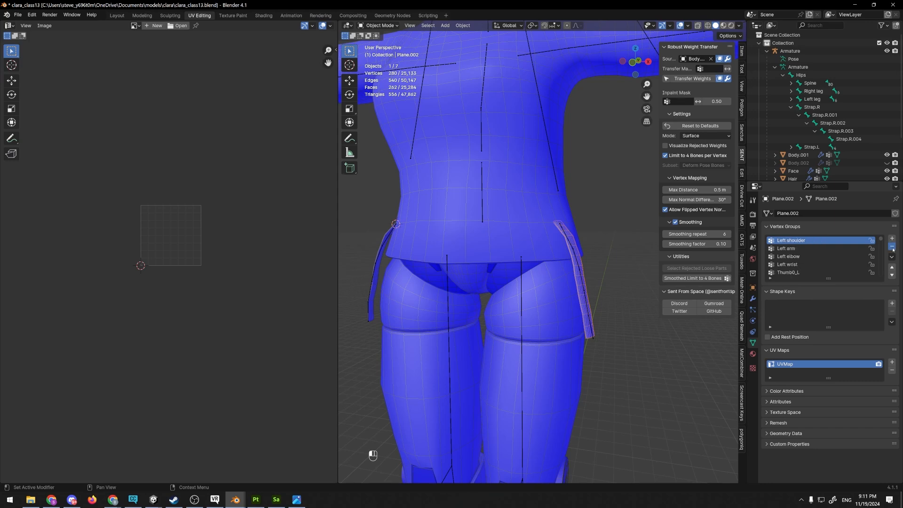
click(892, 248)
click(892, 248)
click(892, 247)
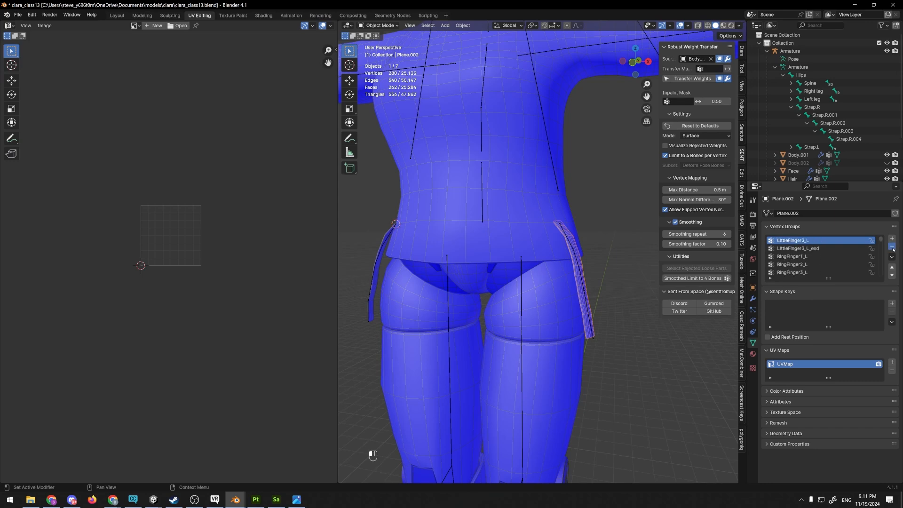
click(892, 248)
click(892, 248)
click(892, 248)
click(892, 247)
click(892, 248)
click(892, 248)
click(892, 248)
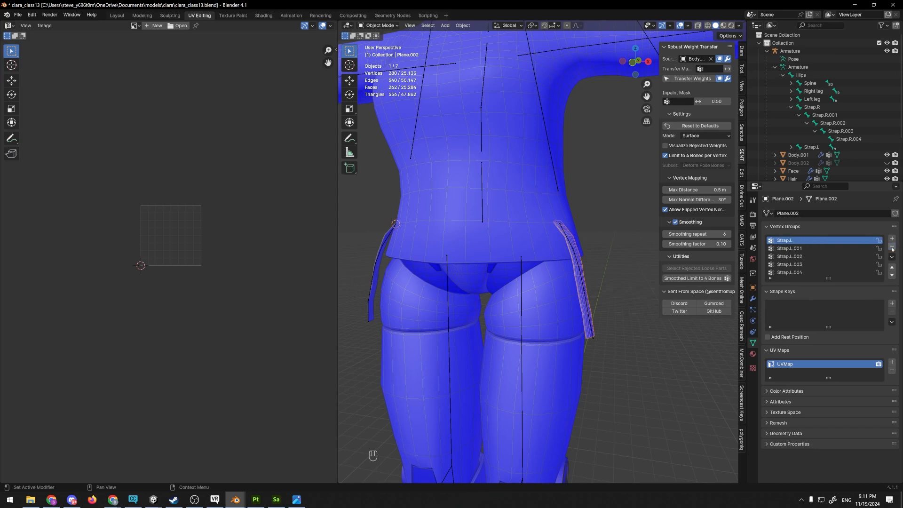
scroll(581, 218, down, 2)
scroll(581, 217, up, 2)
- Join both hem strap meshes into the Shirt object
scroll(484, 111, down, 1)
click(411, 249)
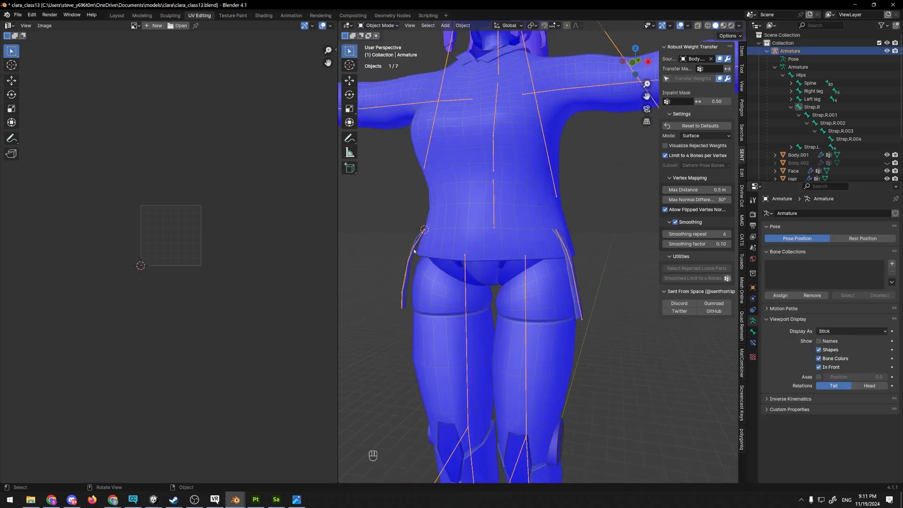
click(564, 271)
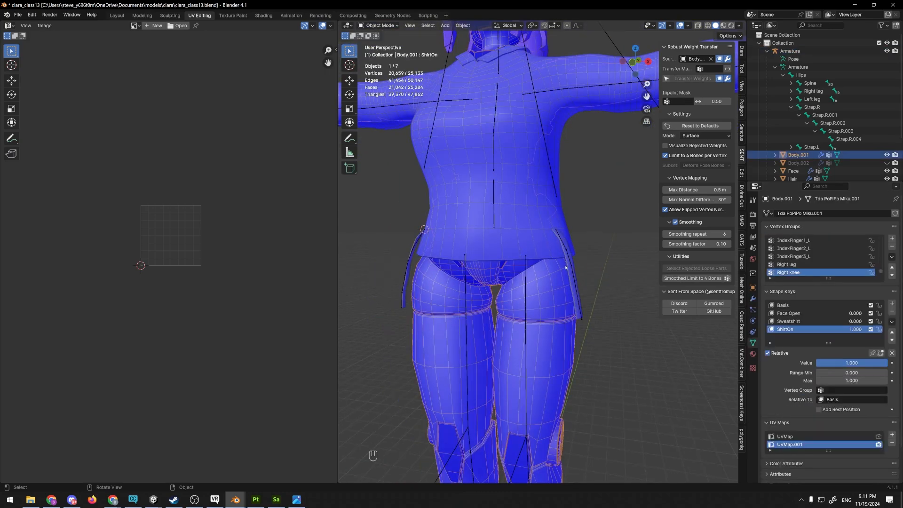
shift+click(405, 277)
key(ctrl+j)
click(405, 277)
shift+click(485, 236)
key(ctrl+j)
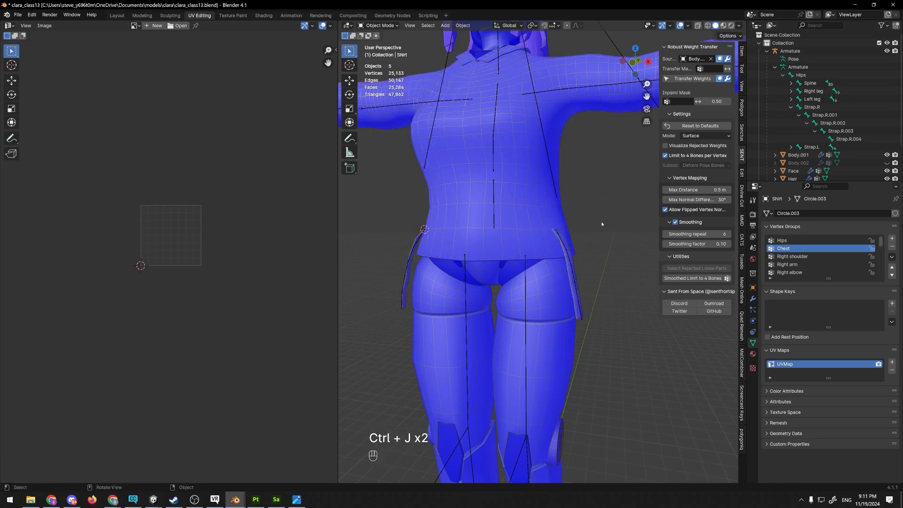
- Switch the Armature to Pose Mode and test the left strap by rotating Strap.L.001 by -48.5°
click(501, 146)
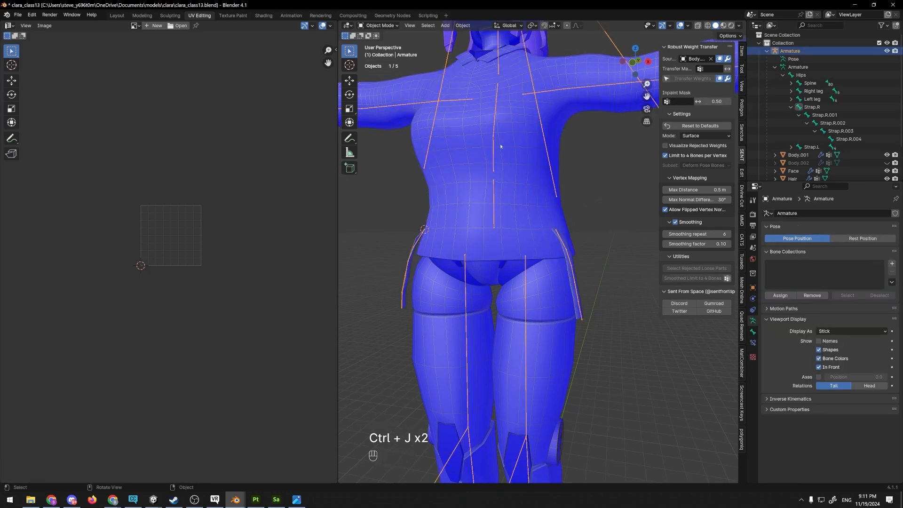
click(380, 25)
click(376, 47)
click(569, 256)
key(r)
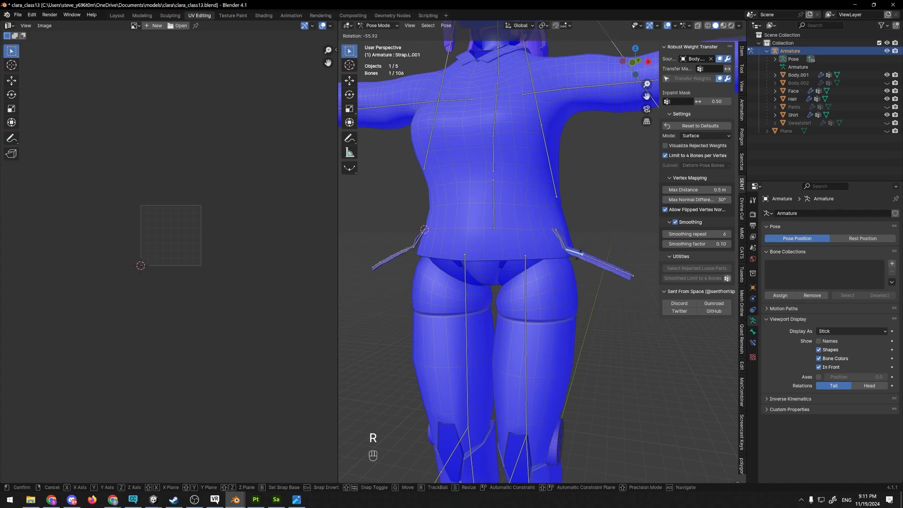
click(579, 252)
key(ctrl+z)
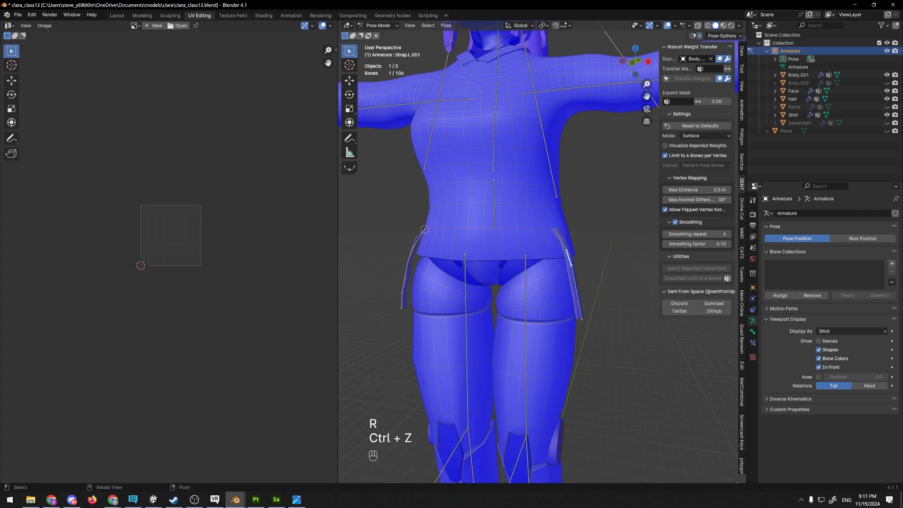
key(r)
click(433, 271)
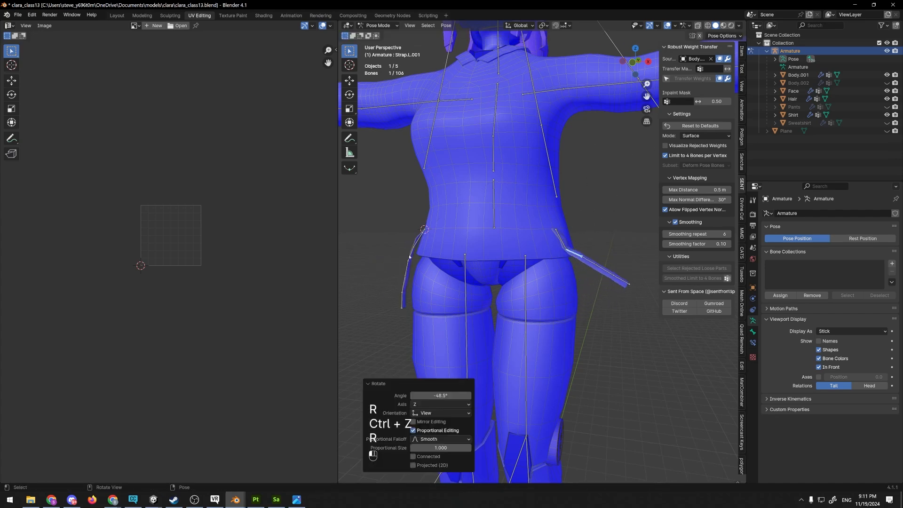
- Test both straps by rotating two bones of the Strap.R chain outward and Strap.L.004 by 69.9°
click(409, 256)
key(r)
click(386, 246)
click(376, 251)
key(r)
click(379, 263)
click(621, 280)
key(r)
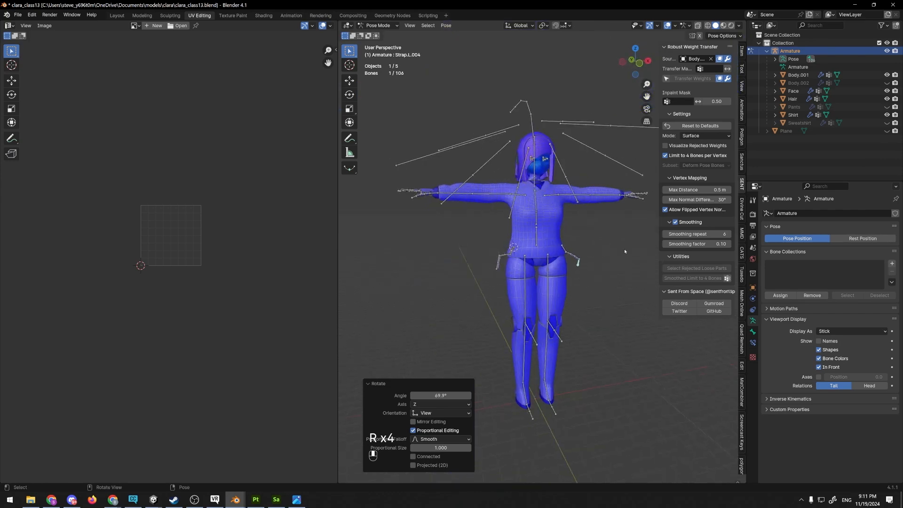
- Examine the deformation of both posed straps and the shirt from several angles
scroll(624, 251, up, 5)
middle_drag(606, 249, 504, 221)
shift+middle_drag(510, 217, 572, 234)
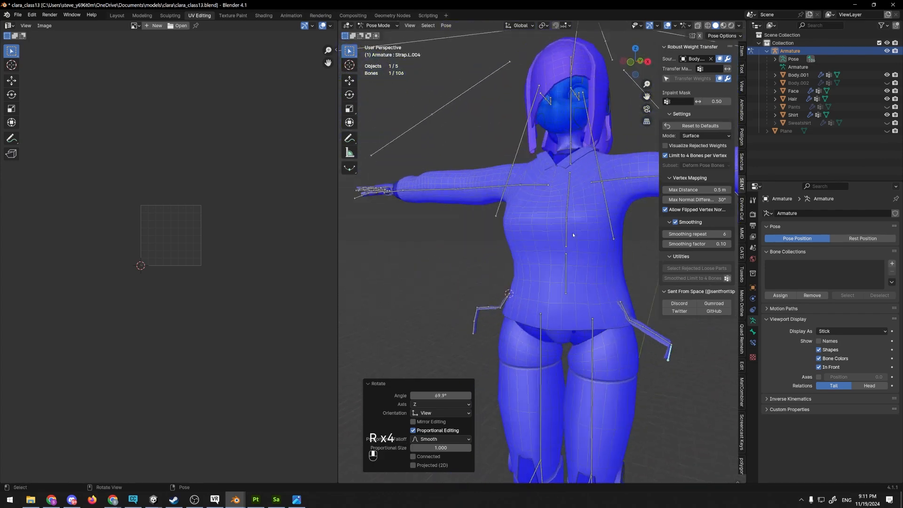
scroll(547, 147, down, 5)
middle_drag(547, 148, 569, 174)
scroll(539, 141, up, 2)
shift+middle_drag(583, 216, 580, 155)
scroll(555, 188, up, 4)
scroll(569, 189, down, 6)
middle_drag(568, 190, 550, 207)
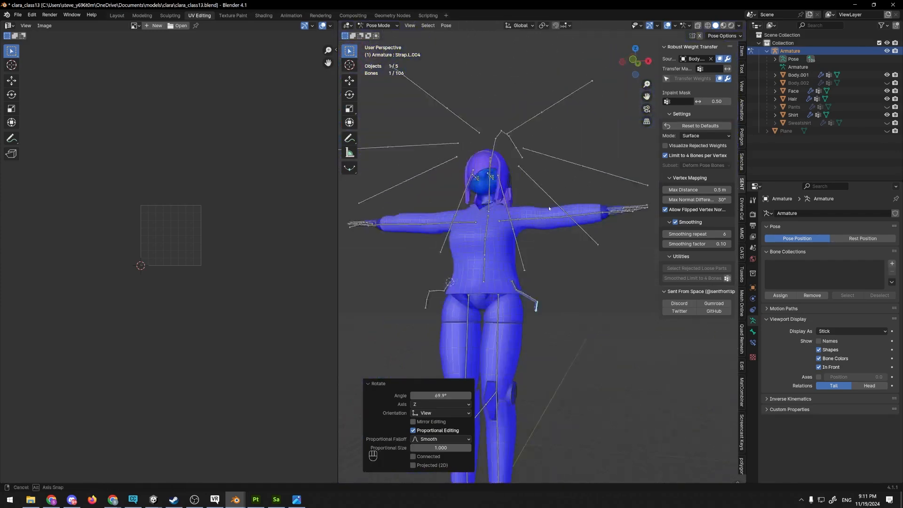
middle_drag(549, 249, 575, 245)
mouse_move(574, 244)
shift+middle_down()
mouse_move(592, 252)
mouse_move(568, 240)
shift+middle_up()
middle_drag(568, 240, 560, 238)
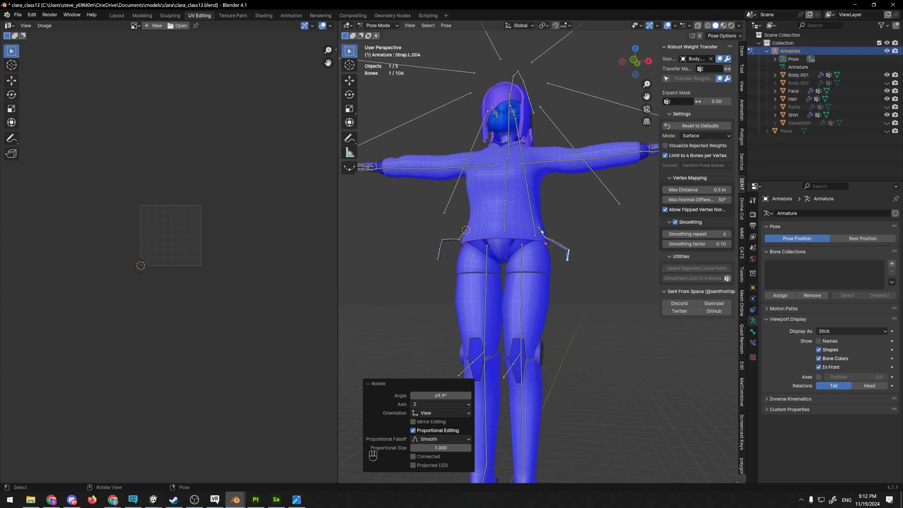
- Clear the rotation of all bones, switch the armature to Edit Mode and deselect everything
key(a)
key(alt+r)
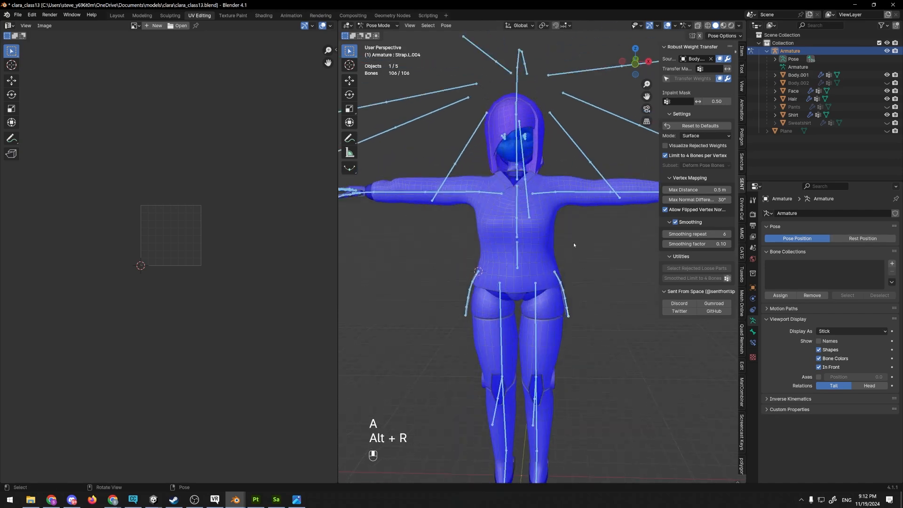
key(Tab)
click(582, 240)
scroll(585, 242, down, 3)
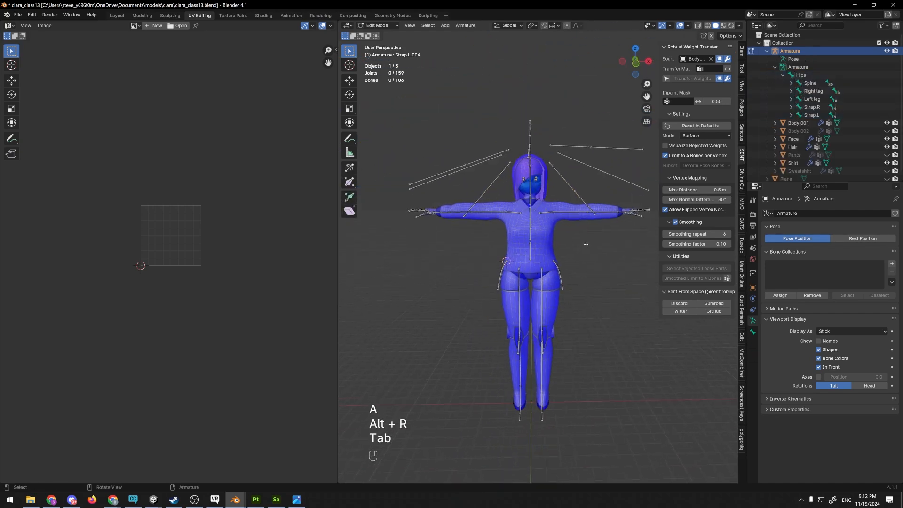